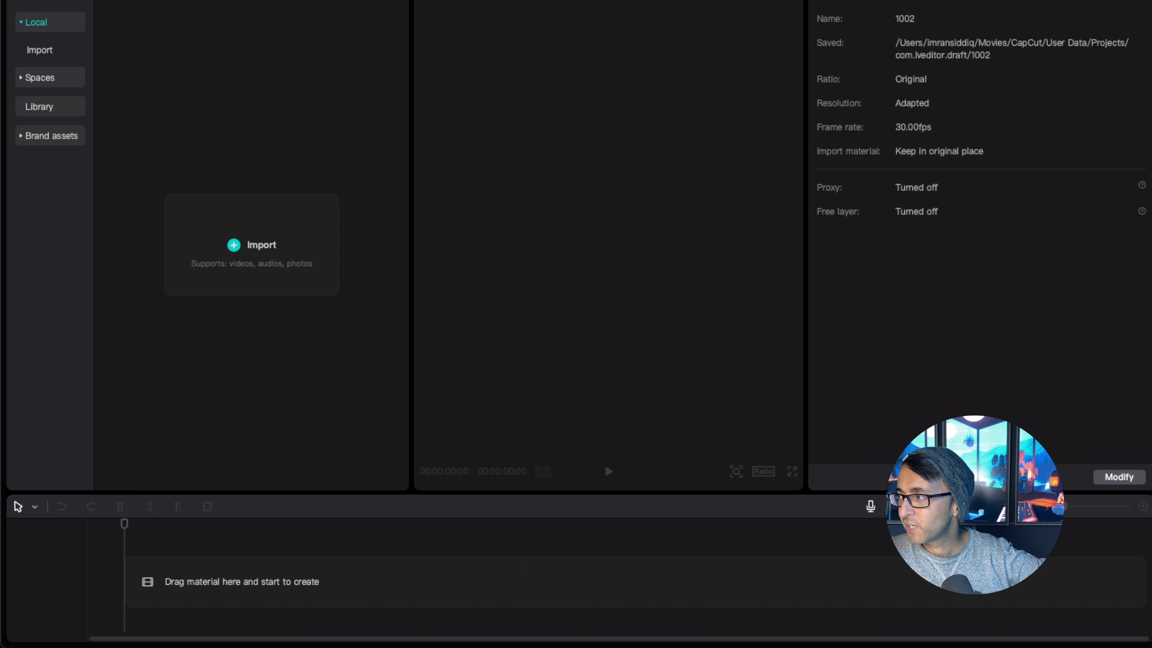
drag(1149, 353, 285, 603)
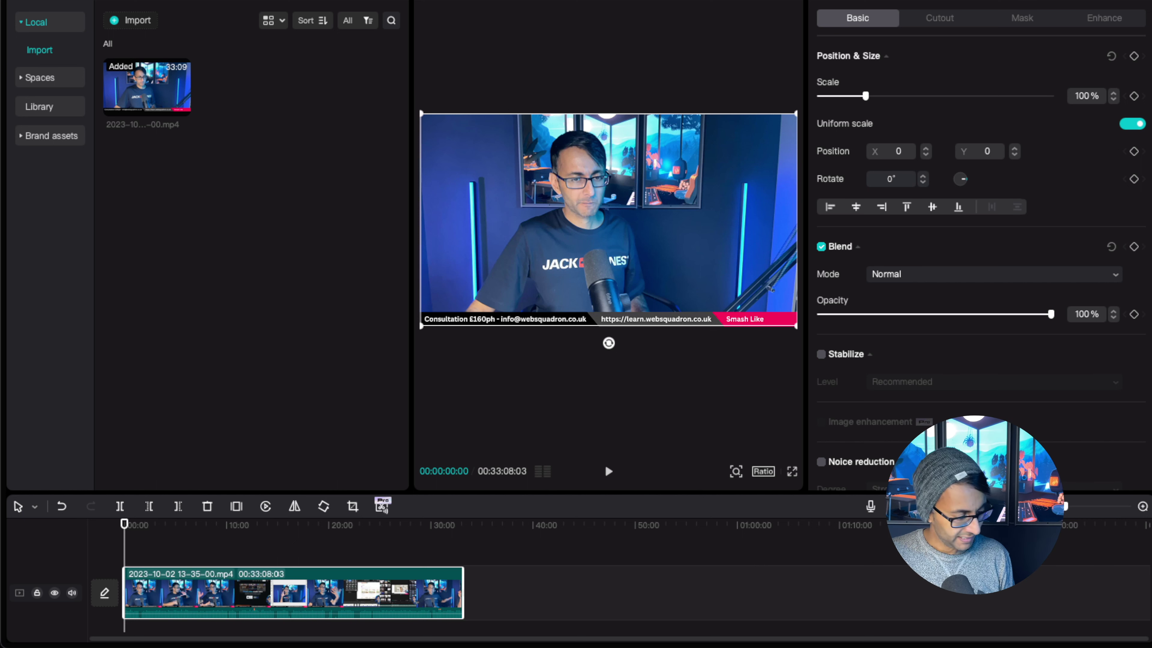
drag(193, 277, 236, 254)
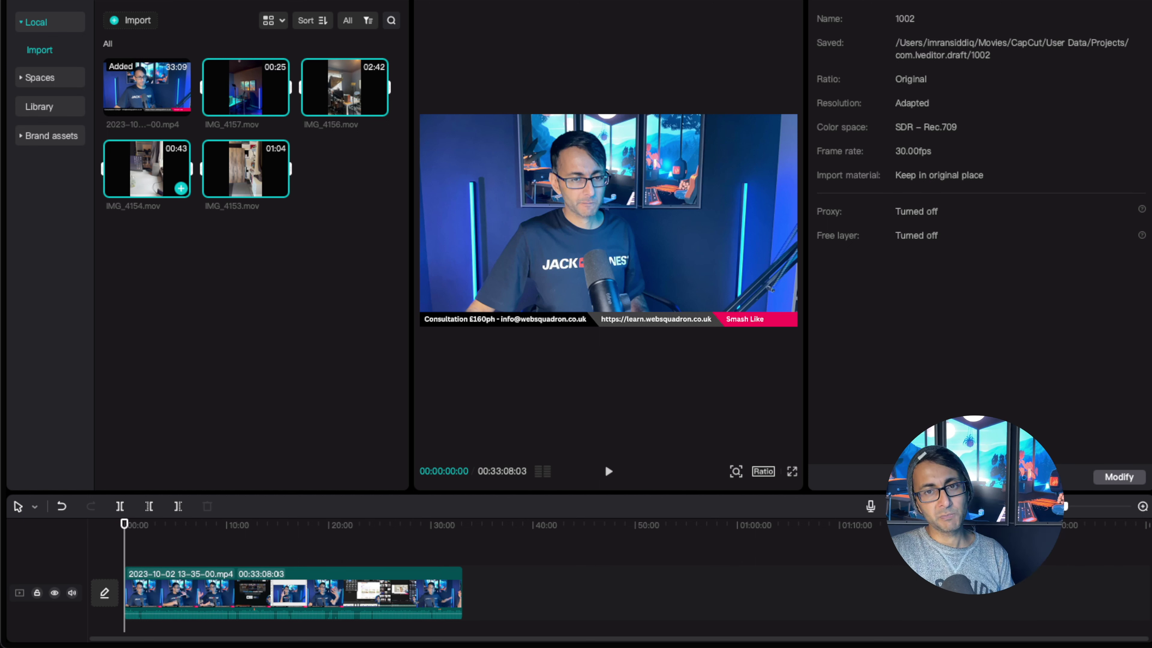
Play the opening seconds of the main recording to check the footage before the talk starts
click(1083, 507)
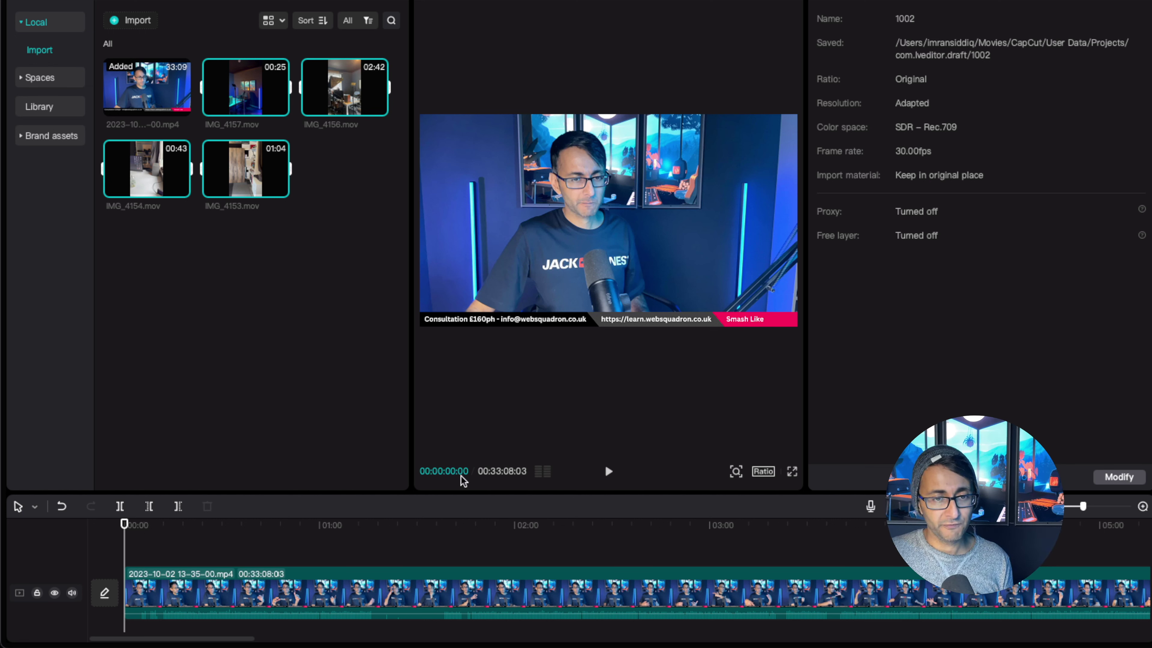
key(space)
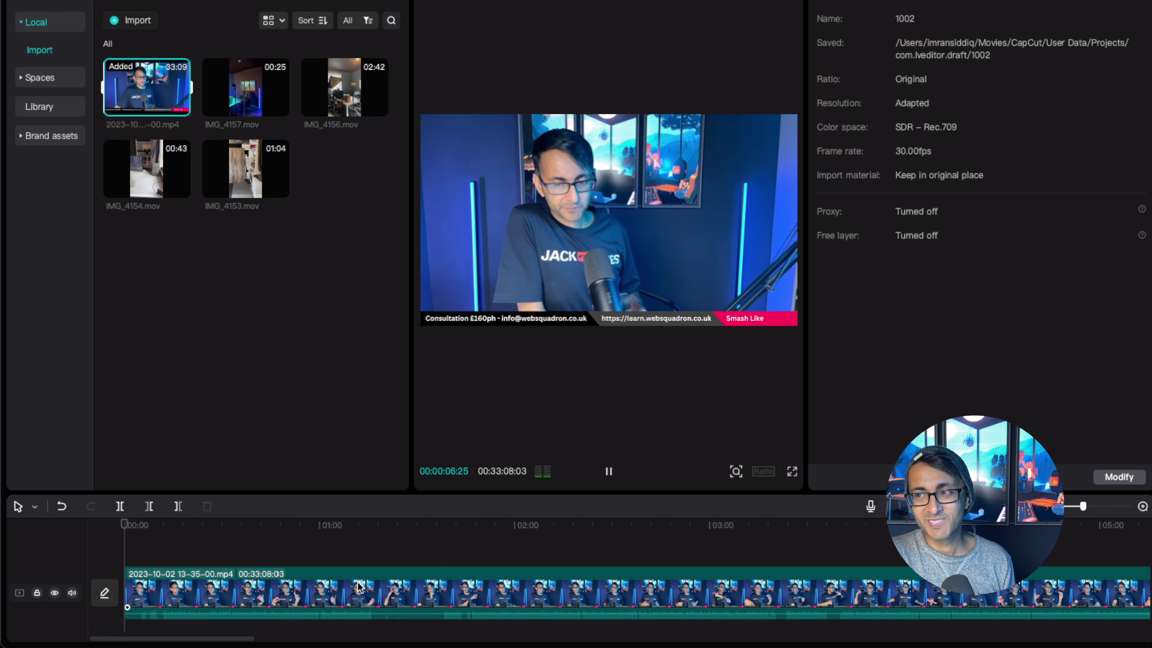
key(space)
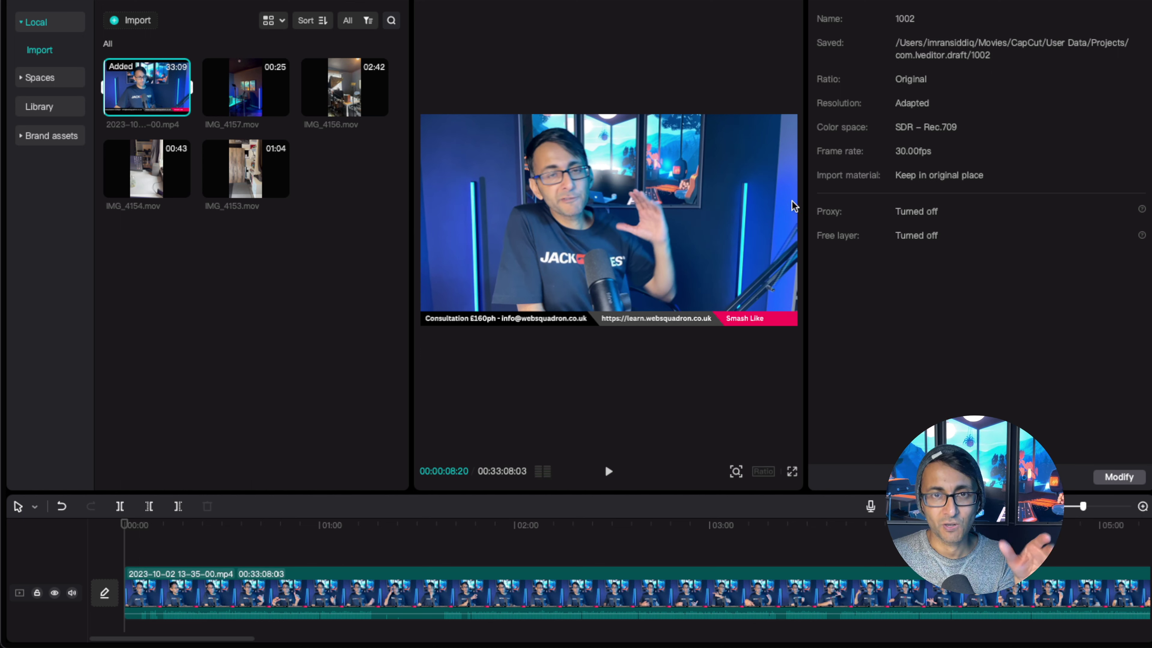
Compare the main recording's picture with Auto adjust switched on and off
click(539, 577)
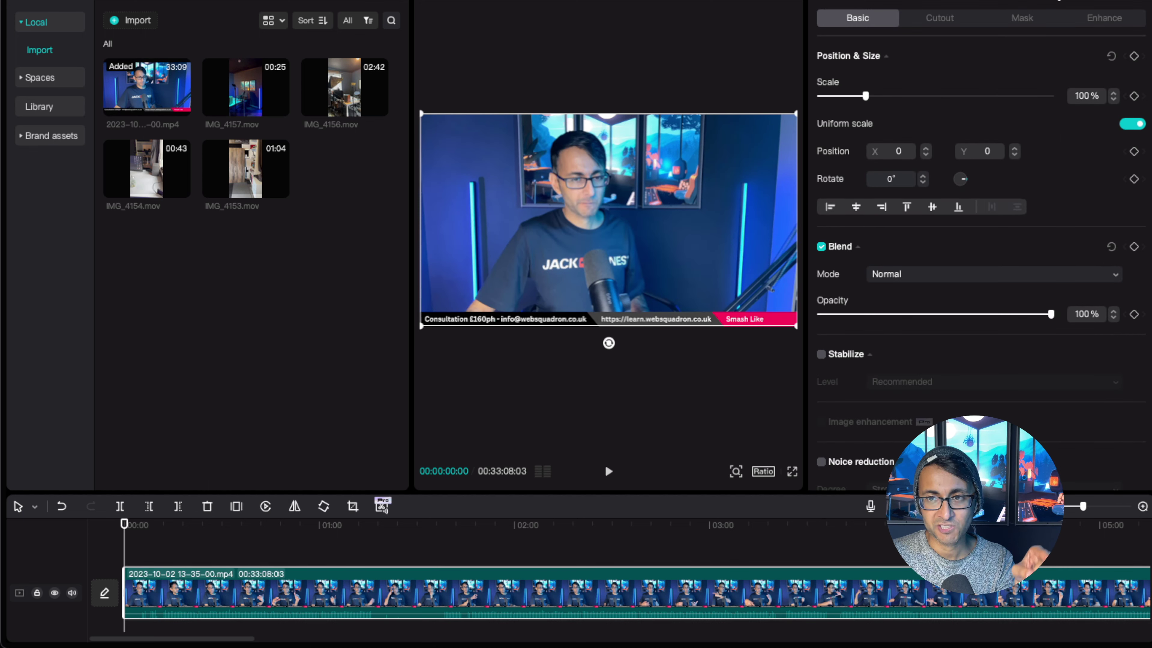
click(1025, 1)
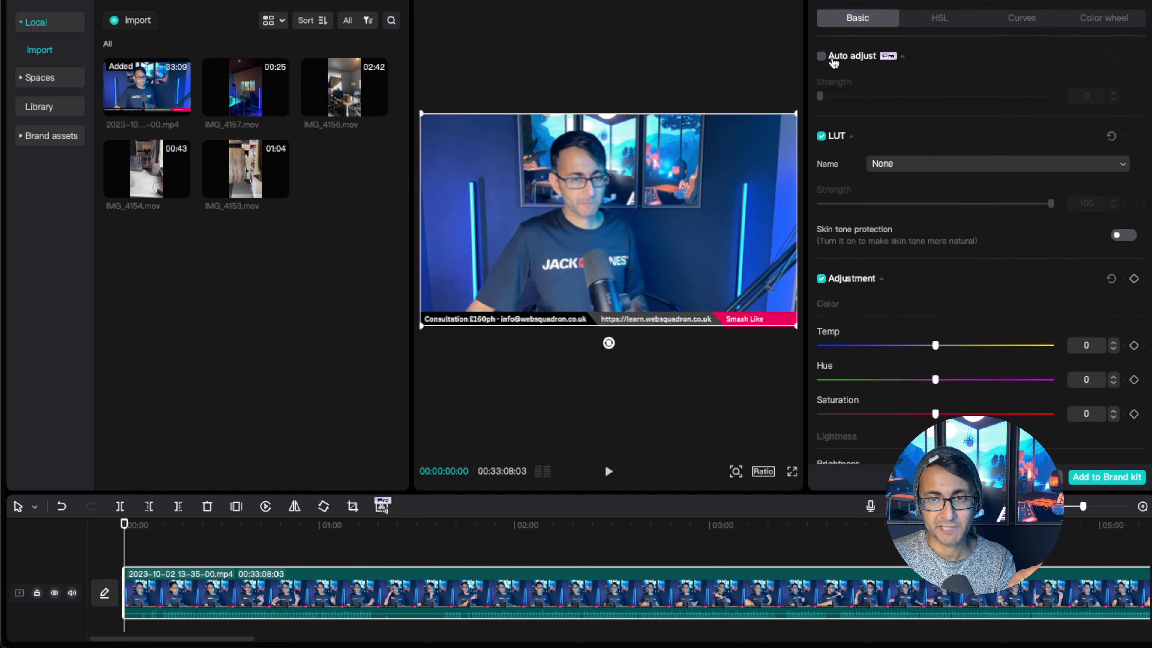
click(821, 56)
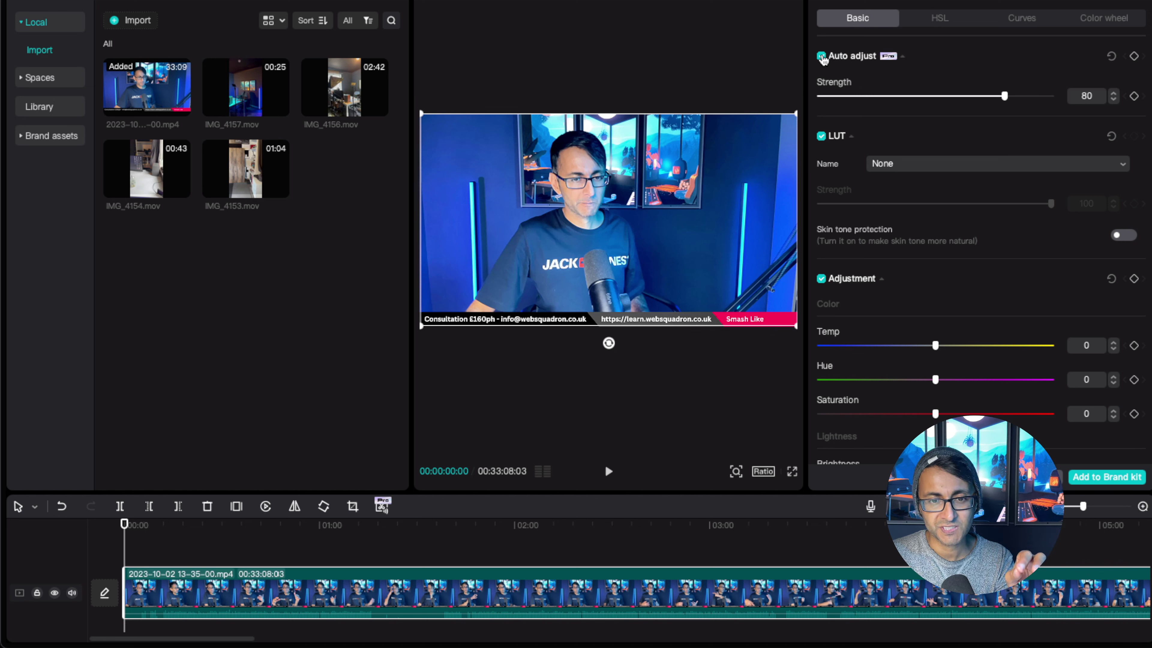
click(822, 57)
click(822, 57)
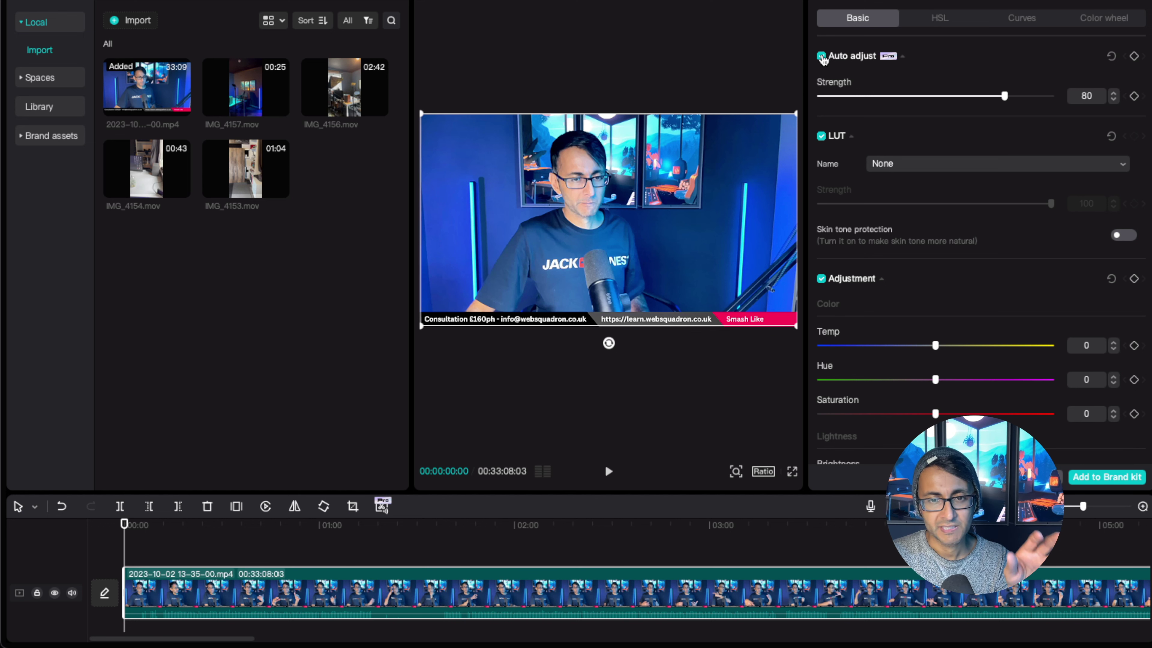
click(821, 57)
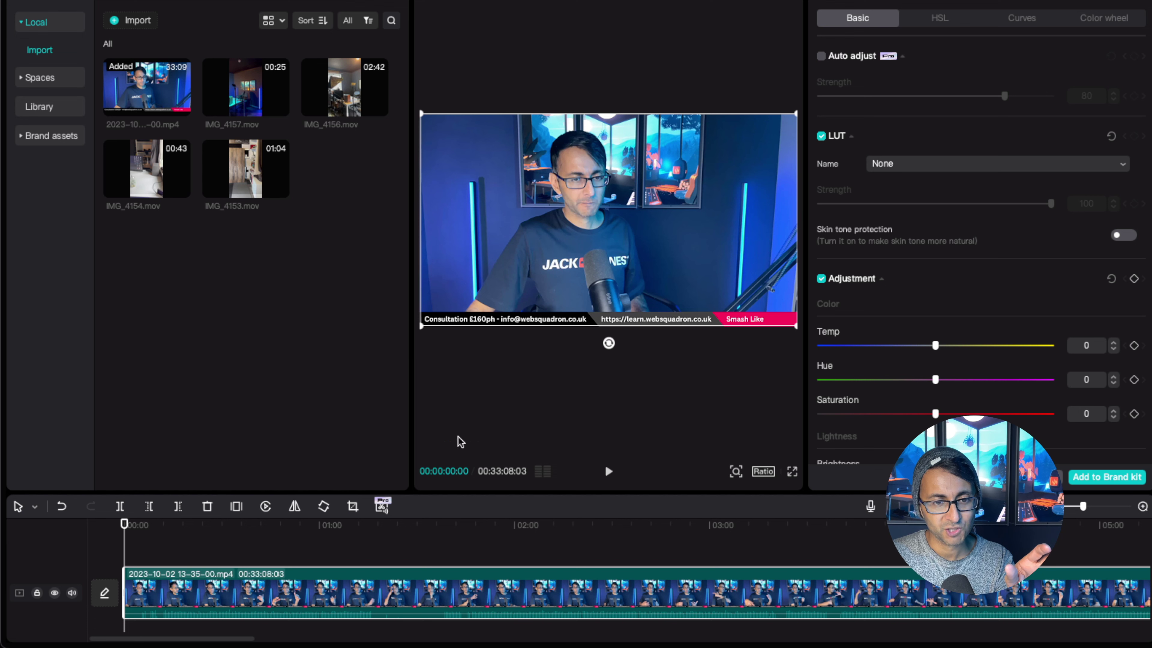
Enlarge the preview area and apply Auto adjust to the main recording at strength 36
drag(411, 363, 295, 357)
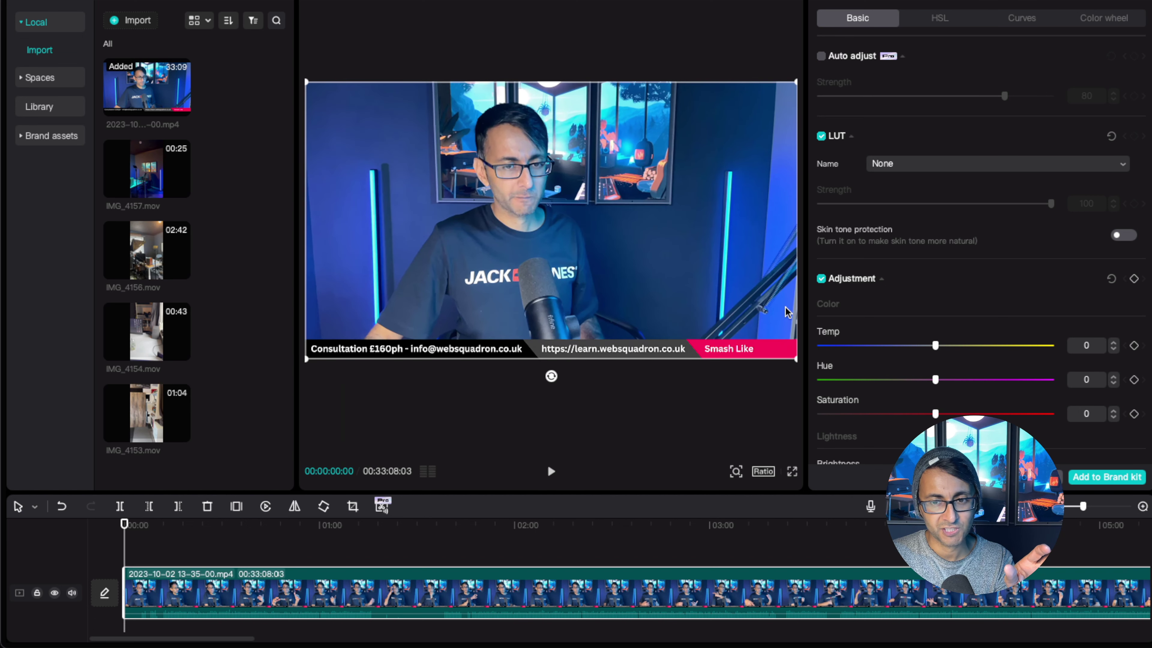
drag(805, 288, 924, 283)
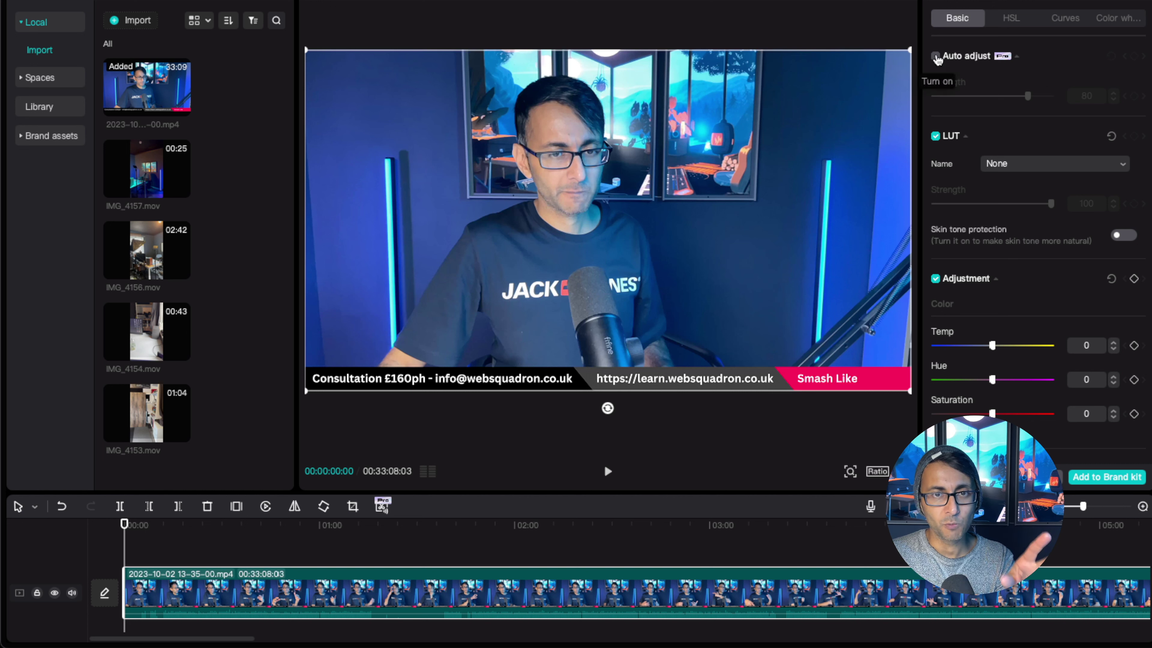
click(935, 57)
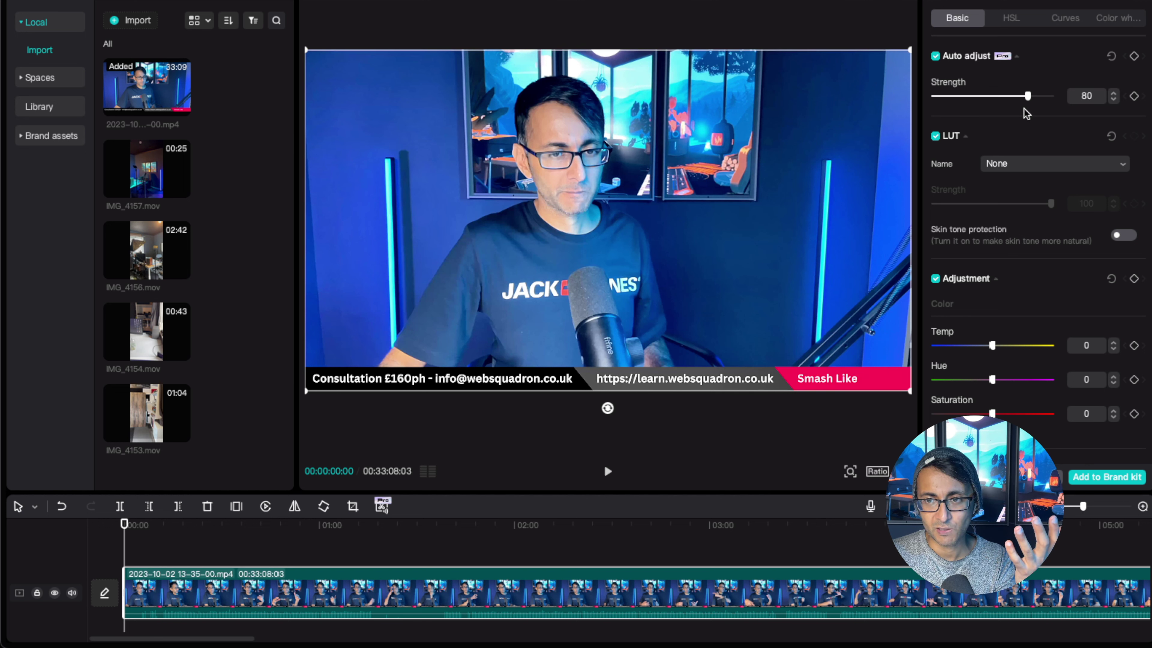
drag(1028, 96, 976, 97)
click(934, 57)
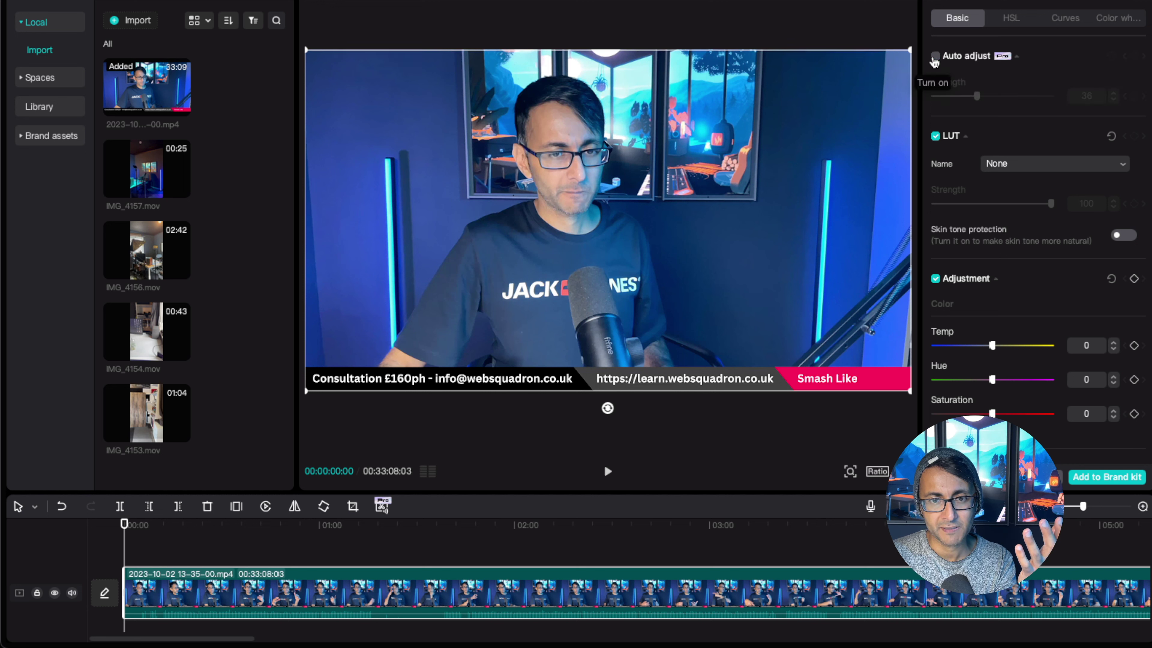
click(935, 57)
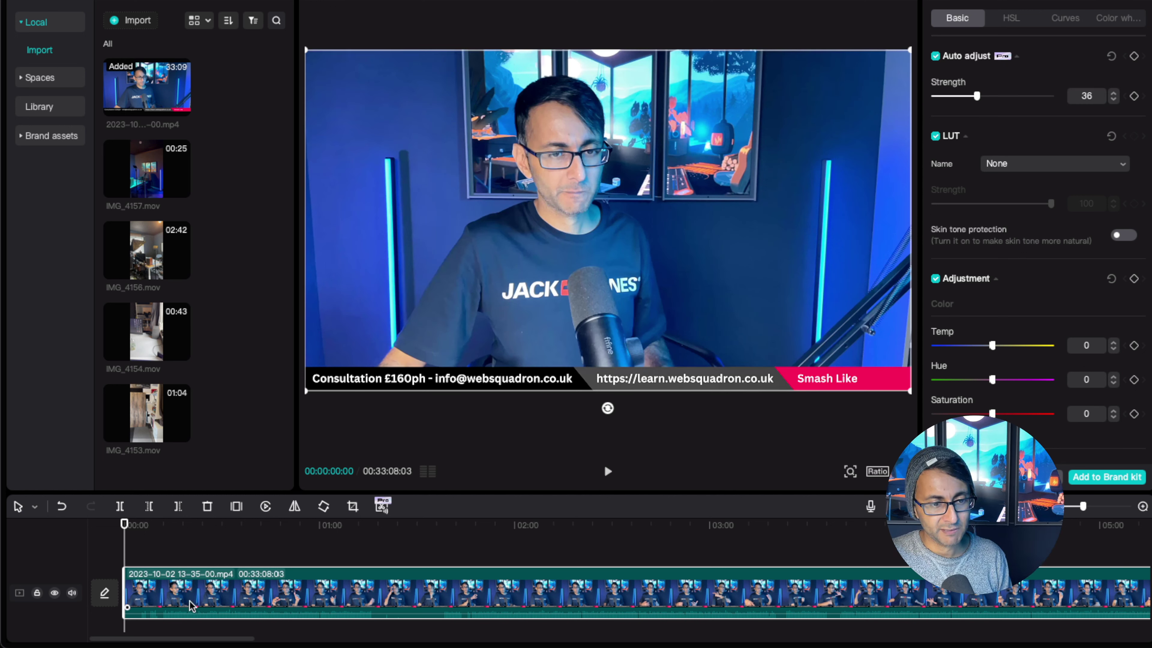
Play the recording from about 10 seconds and place the playhead at 00:00:12:00 to look for the starting point
drag(124, 526, 162, 531)
key(space)
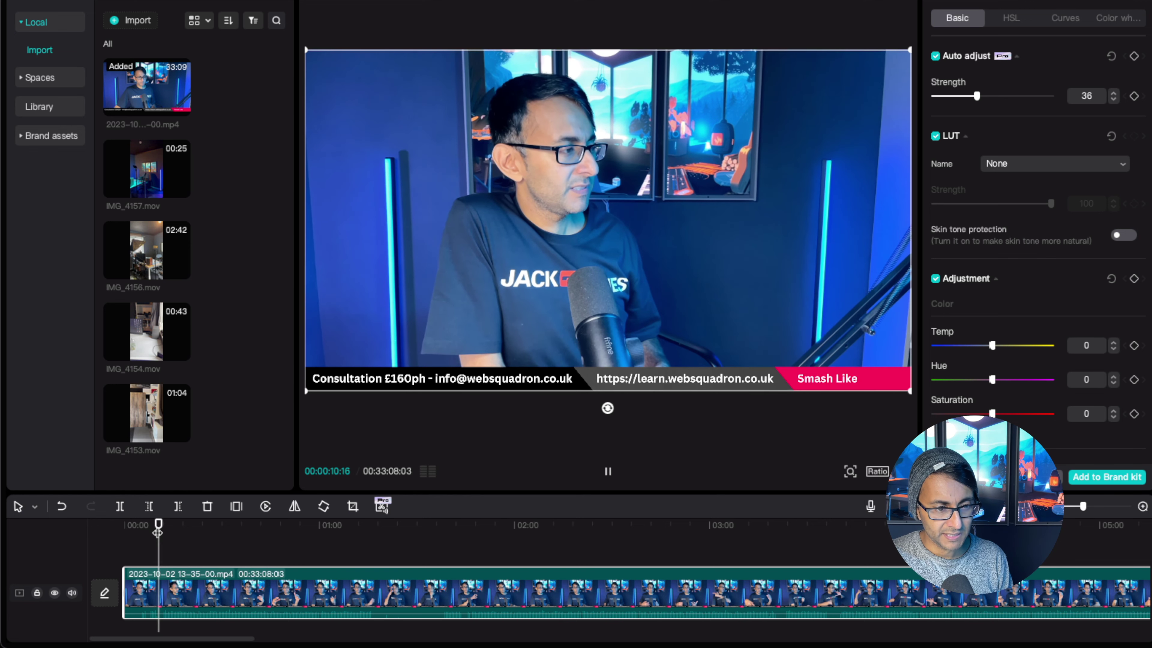
key(space)
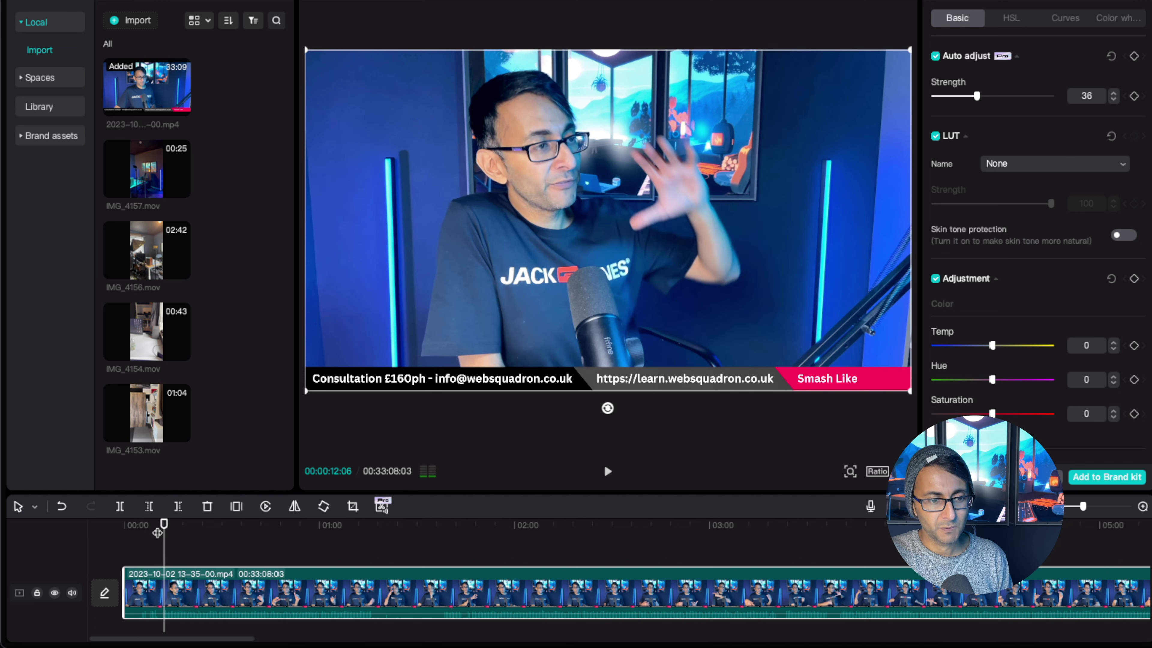
click(1100, 508)
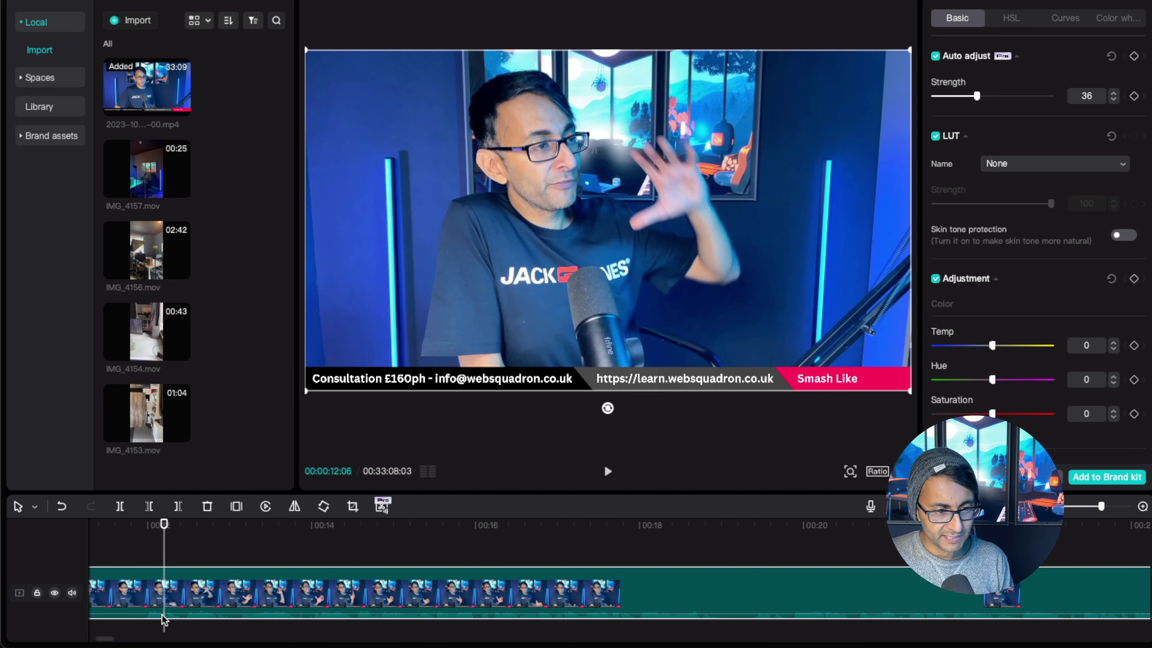
drag(164, 521, 147, 522)
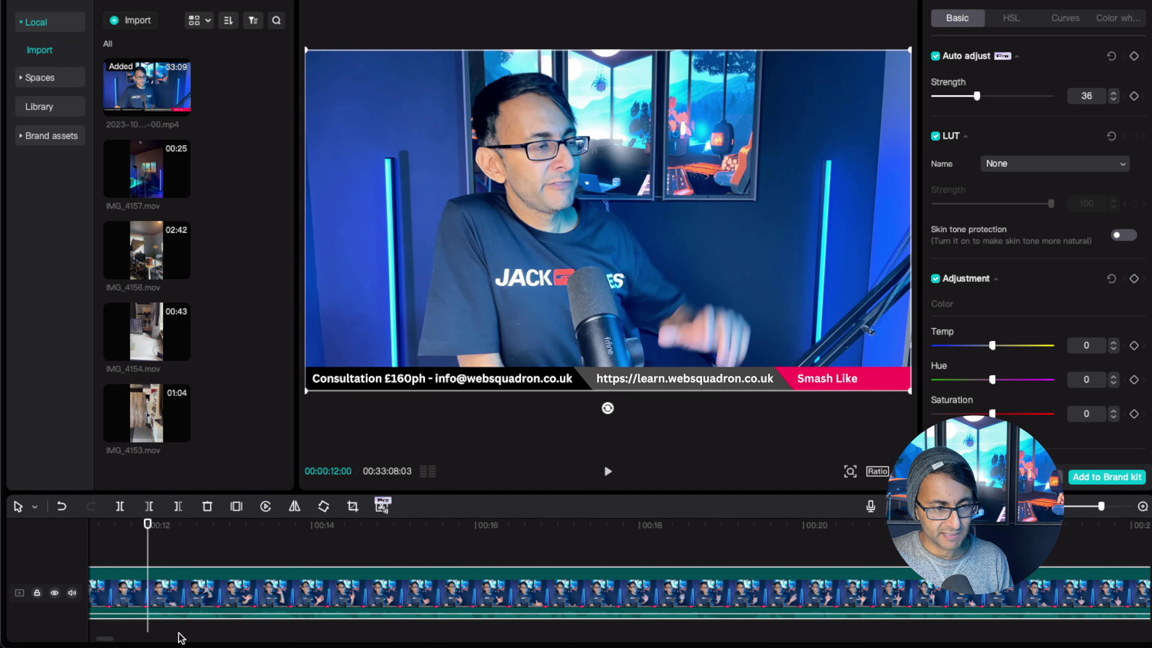
scroll(234, 621, down, 1)
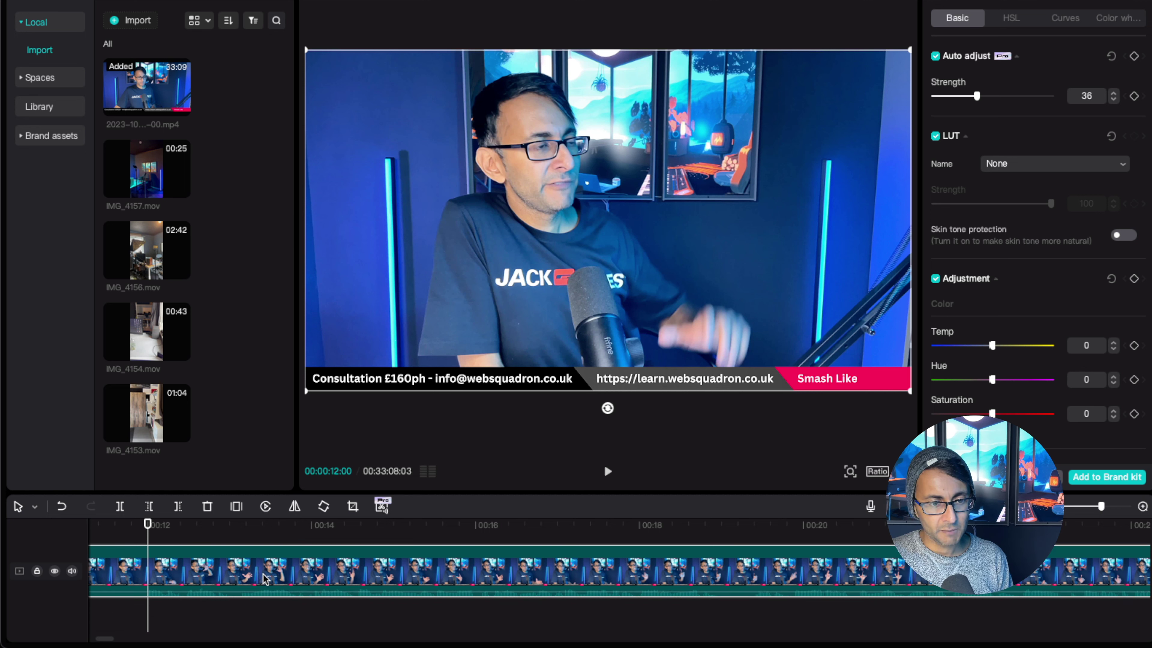
Turn on noise reduction and loudness normalization for the main recording's audio
click(978, 1)
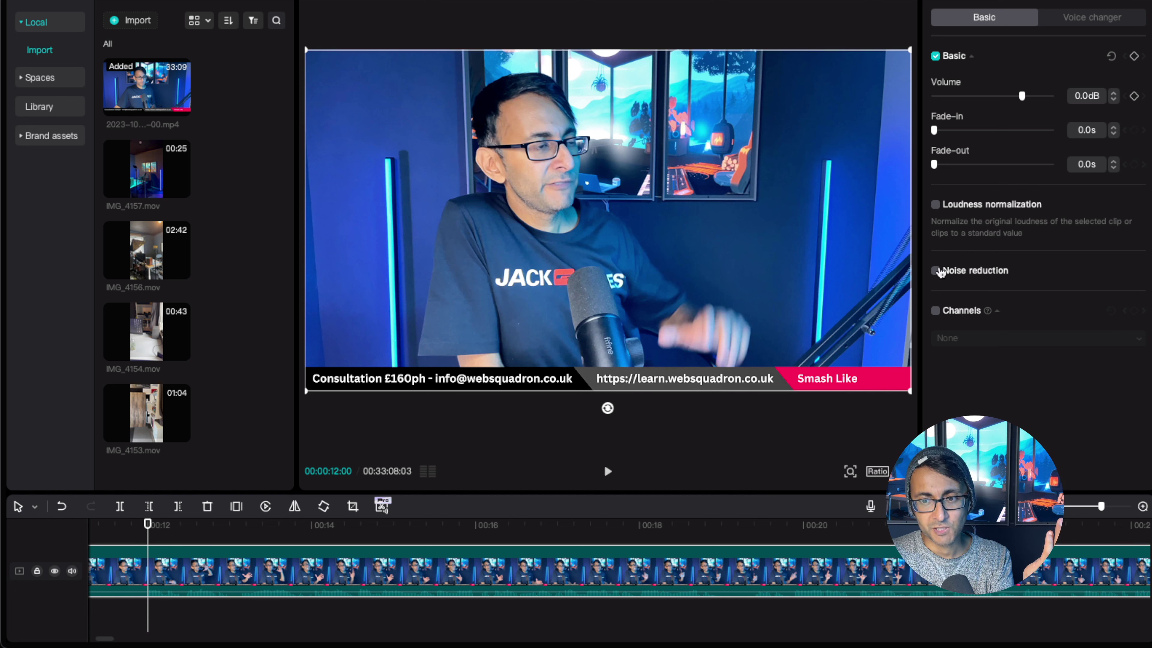
click(939, 271)
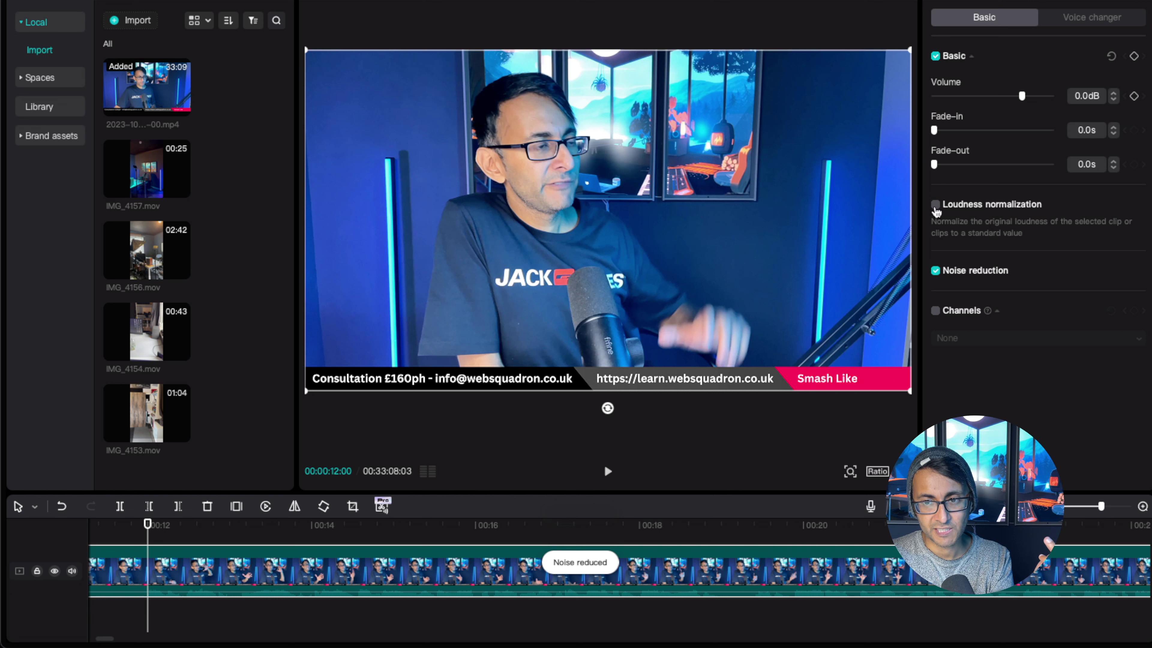
click(935, 206)
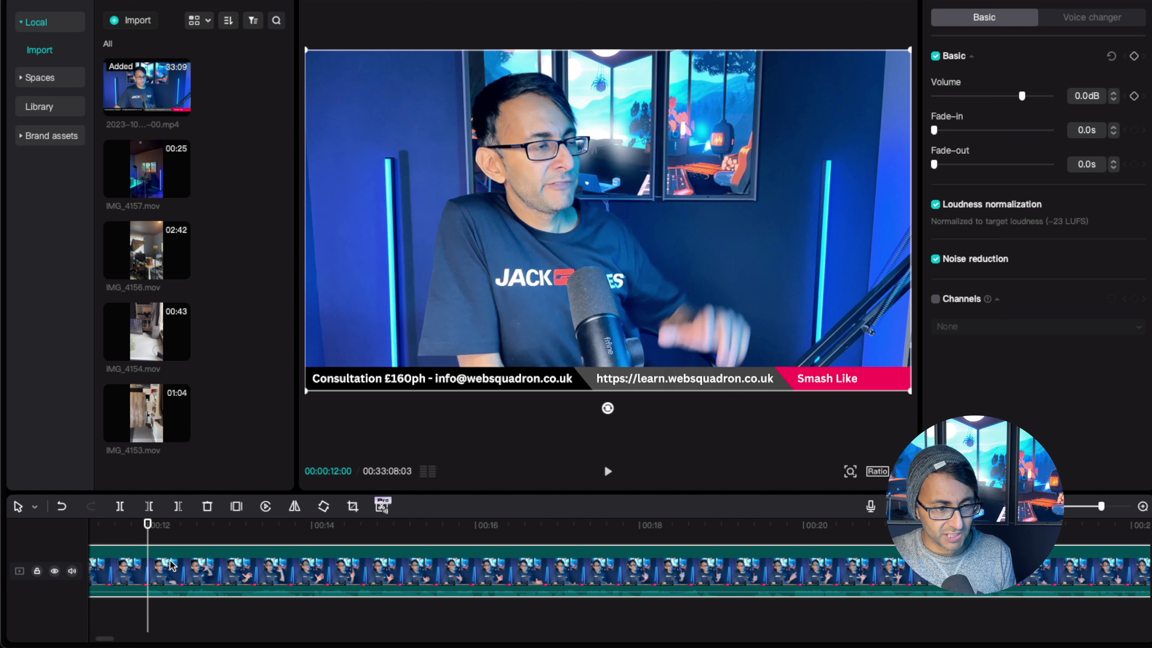
Play the passage around 12 seconds repeatedly to check the processed audio and locate where the speech should start
key(space)
key(space)
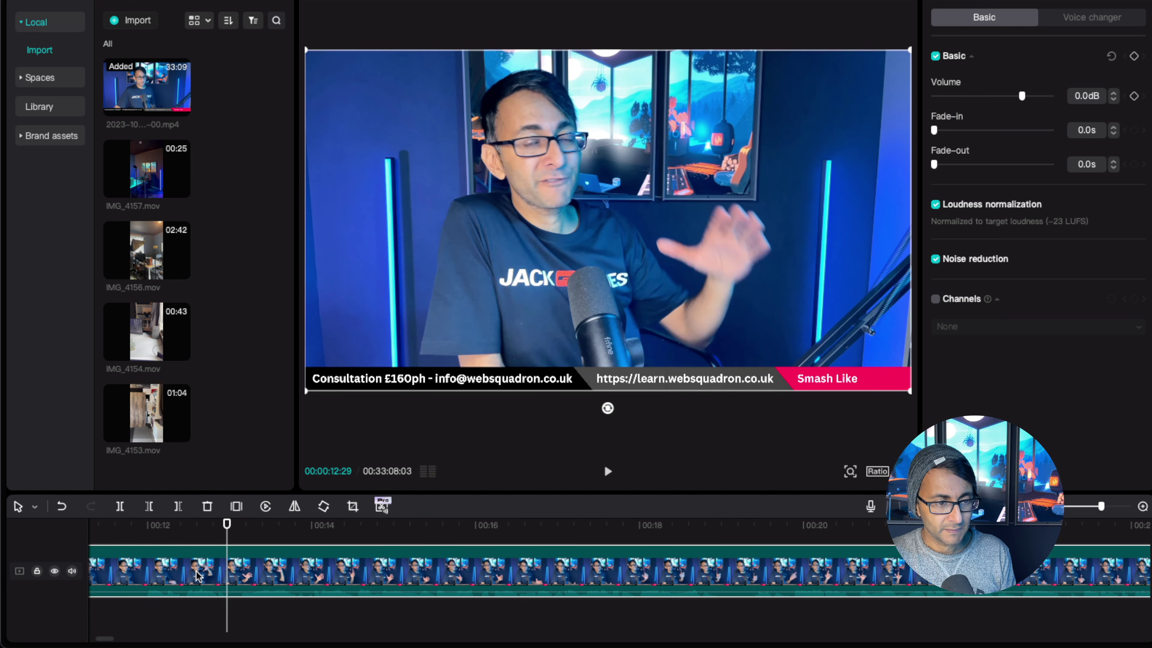
key(space)
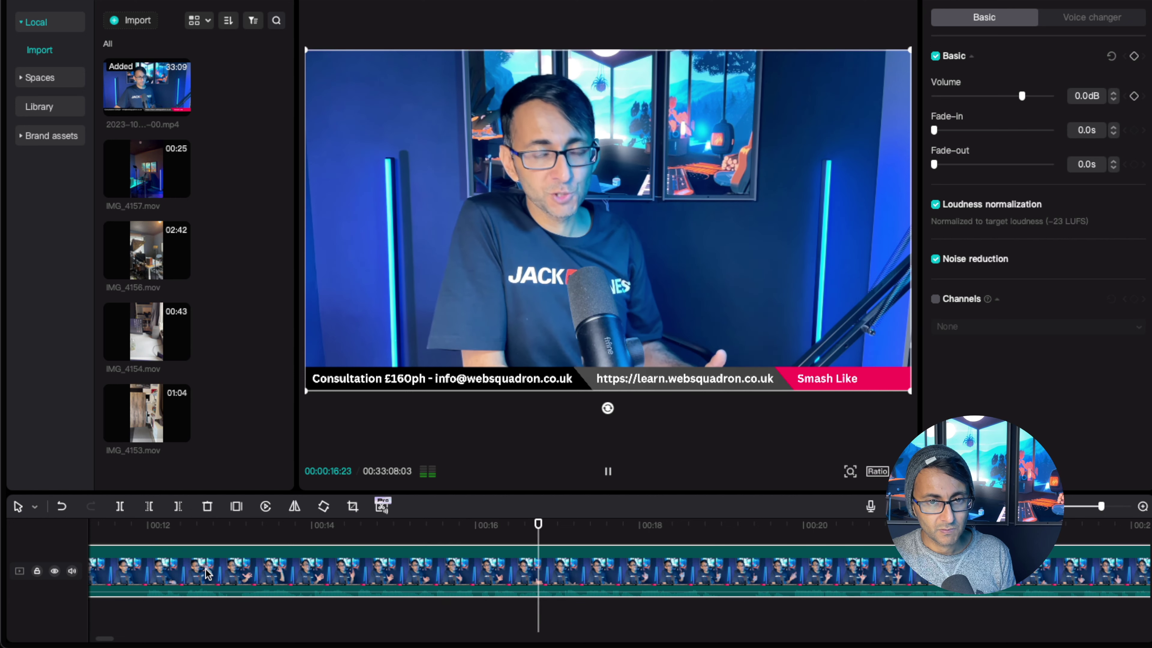
key(space)
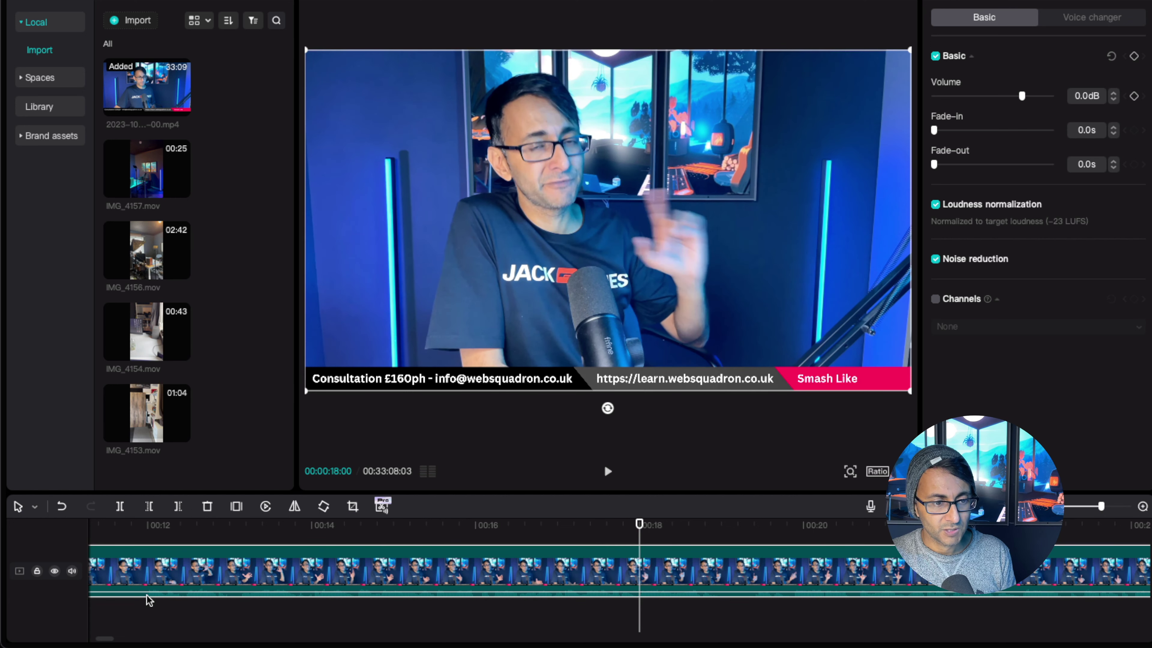
click(143, 534)
key(space)
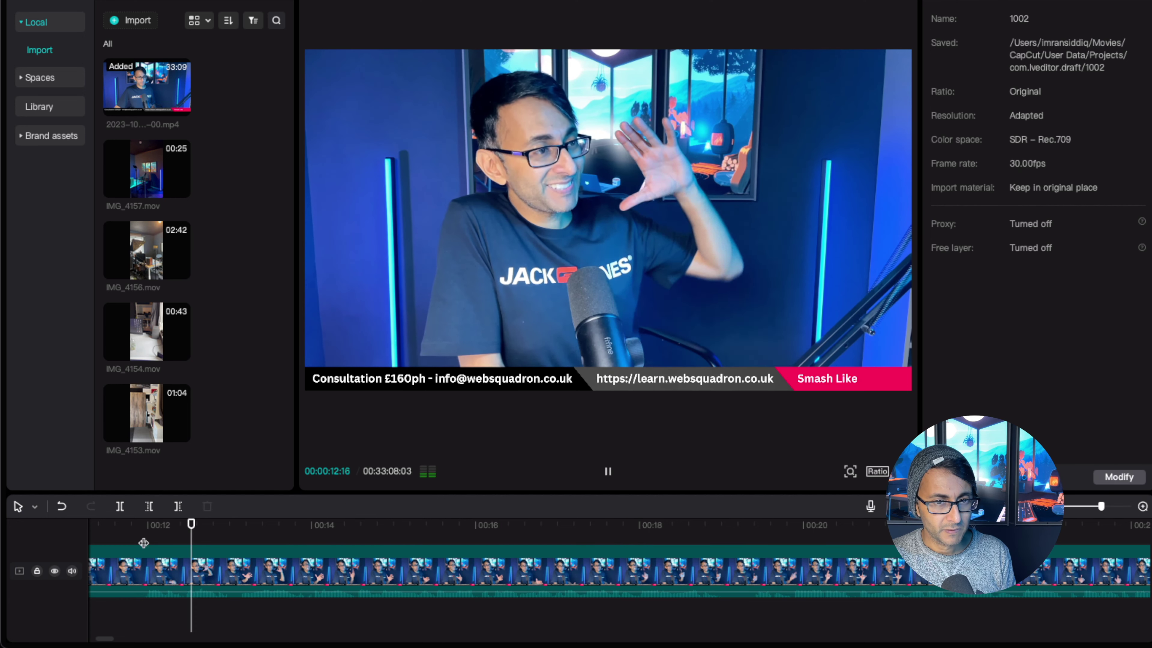
click(144, 543)
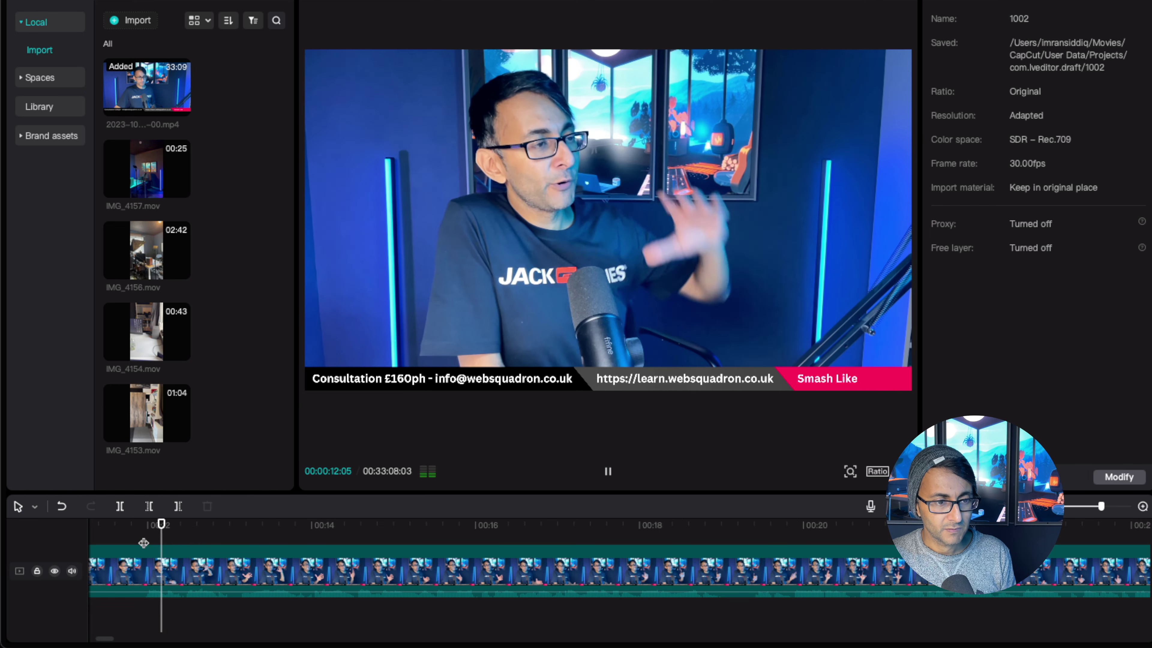
key(space)
Split the main recording at 00:00:11:28 and delete the section before the cut
drag(204, 517, 142, 526)
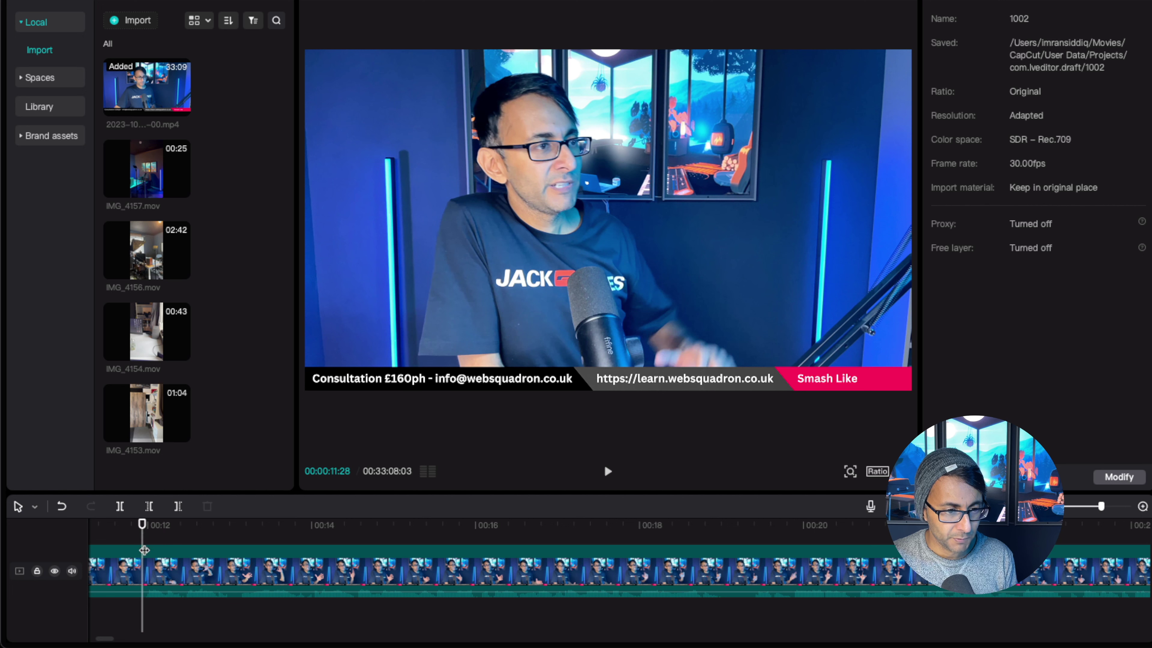
click(140, 577)
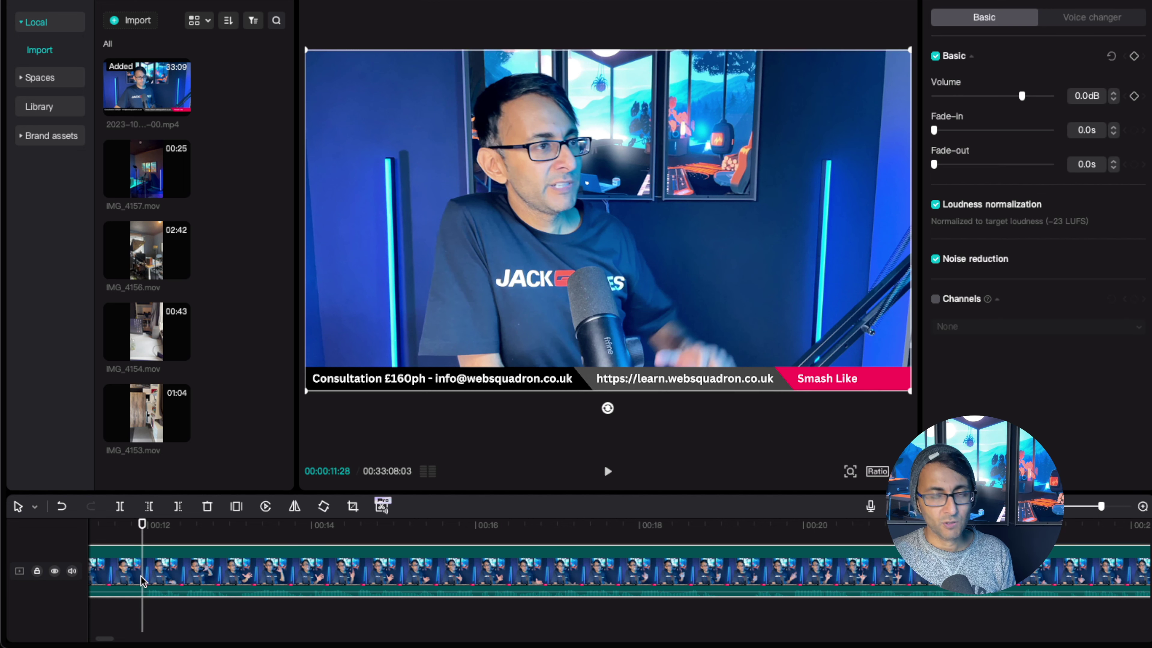
key(ctrl+b)
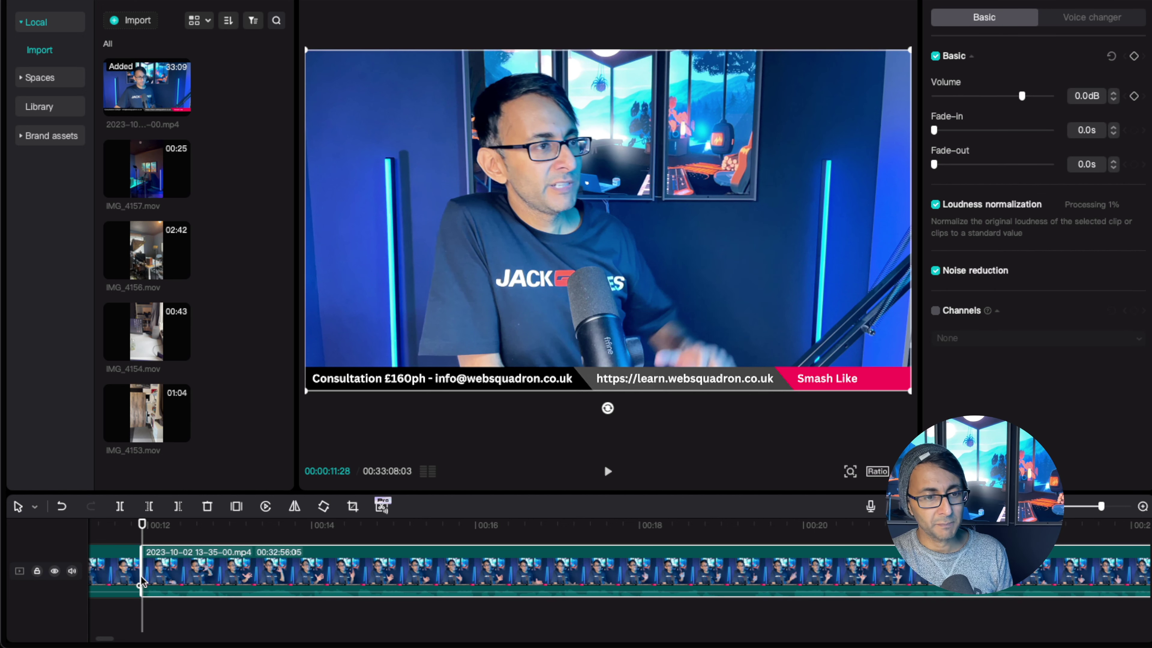
drag(107, 639, 98, 639)
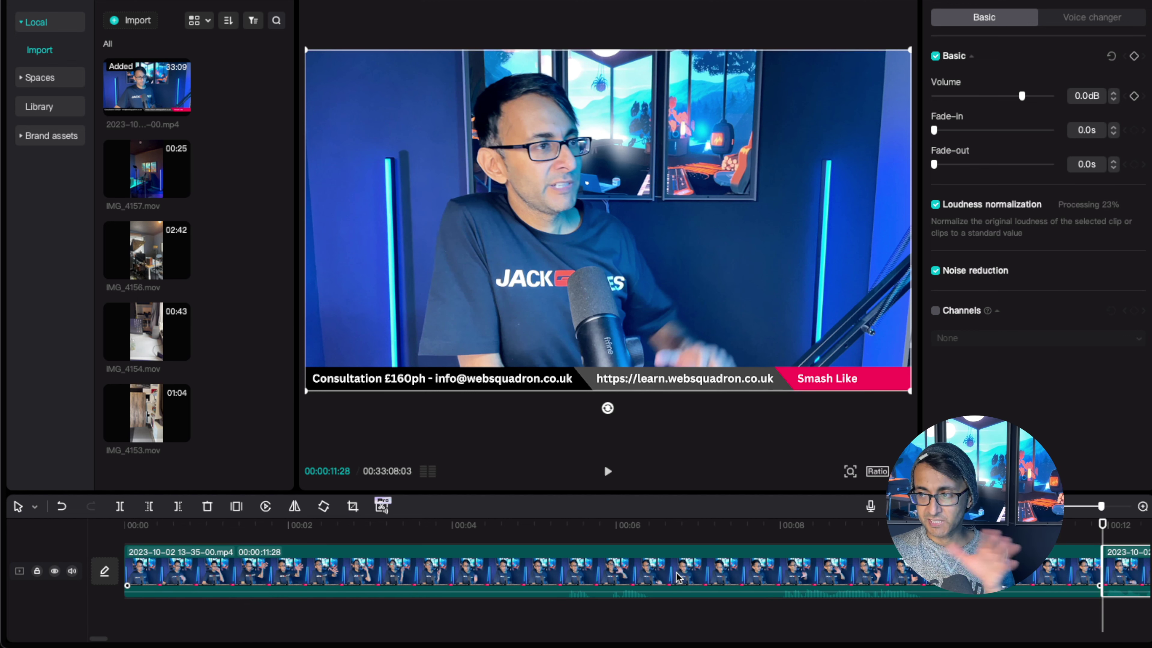
click(655, 573)
key(Delete)
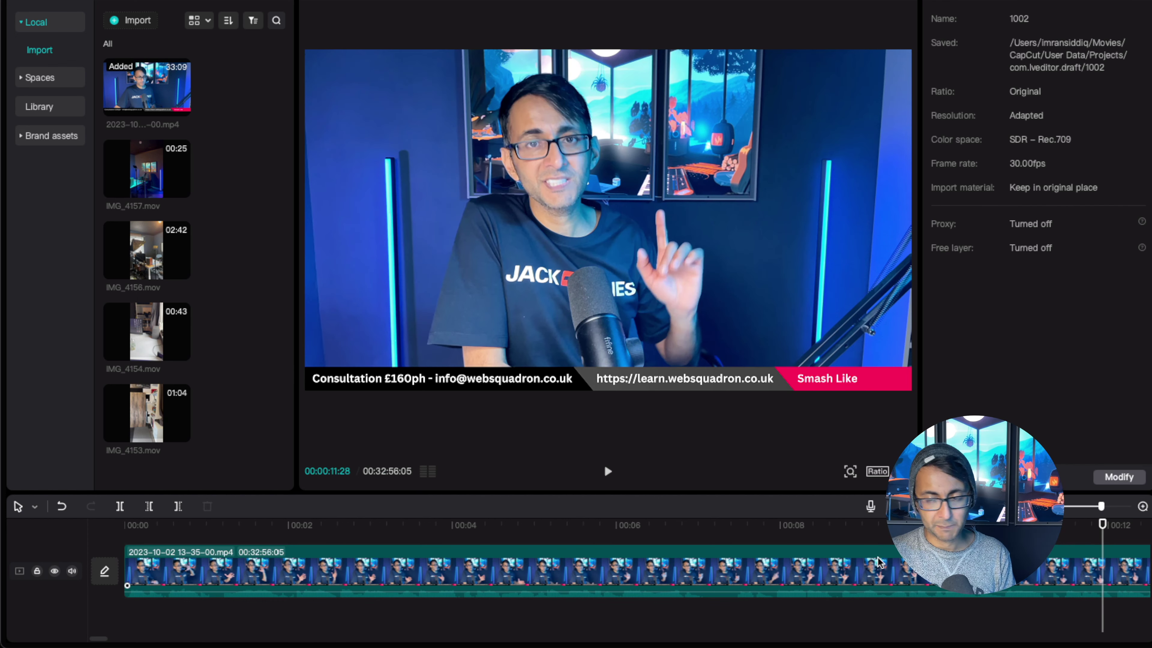
click(1080, 506)
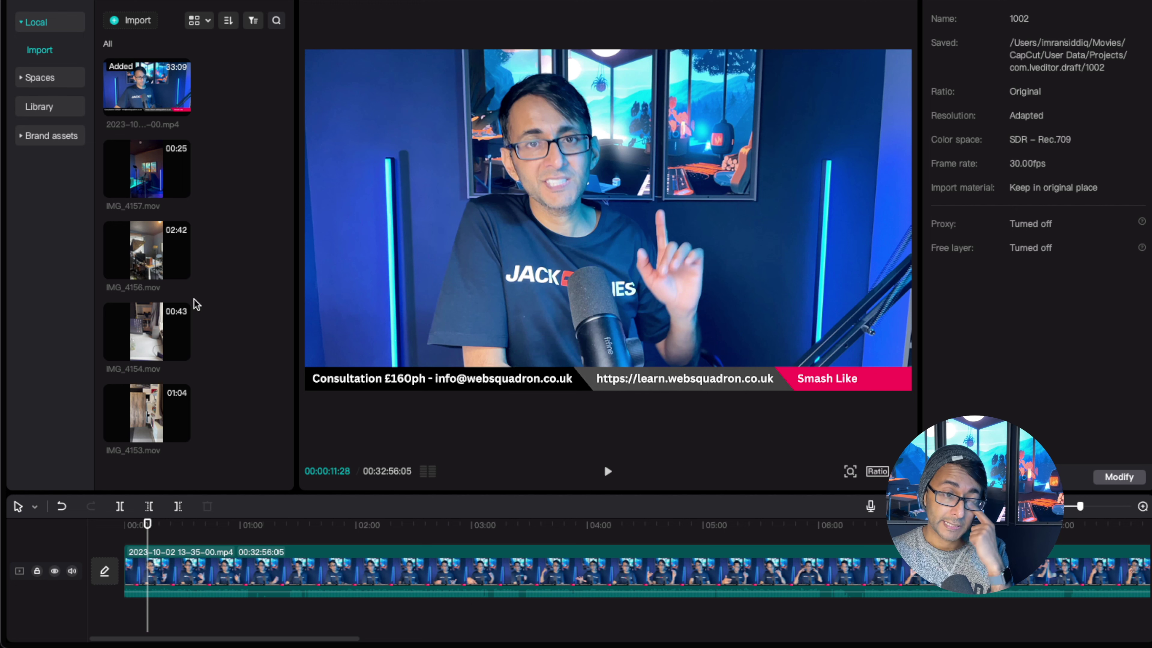
mouse_move(127, 276)
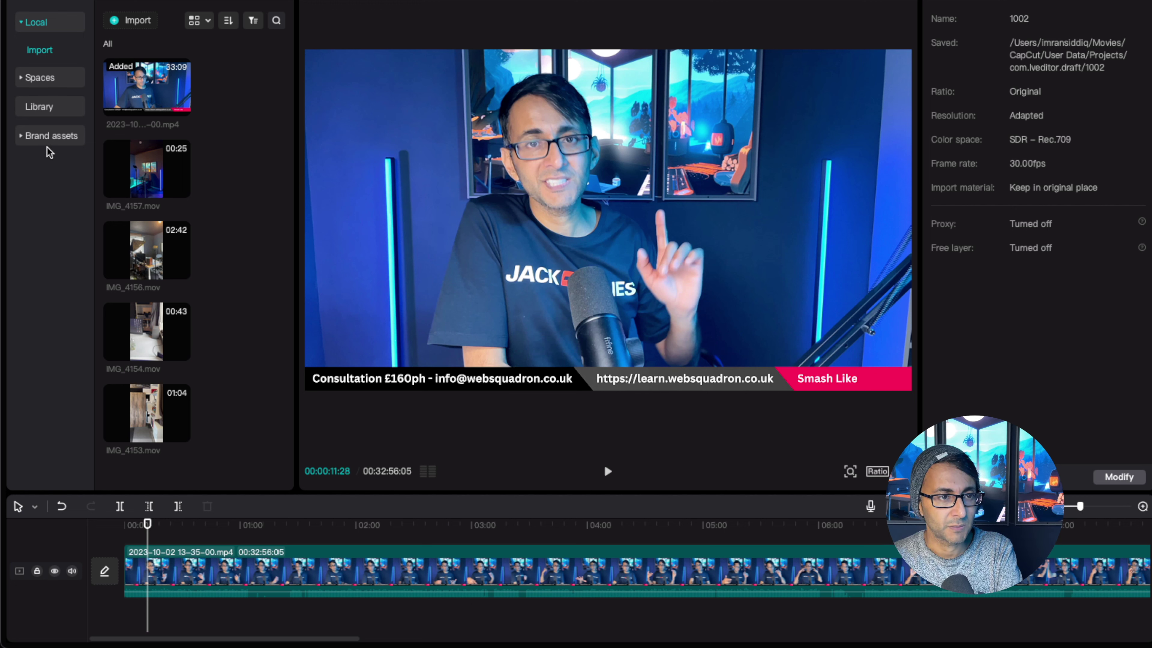
Insert the black library clip before the main recording and move the playhead to the start of the timeline
click(46, 108)
mouse_move(128, 172)
mouse_move(154, 170)
mouse_down()
mouse_move(232, 158)
mouse_move(204, 161)
mouse_move(117, 602)
mouse_move(122, 590)
mouse_up()
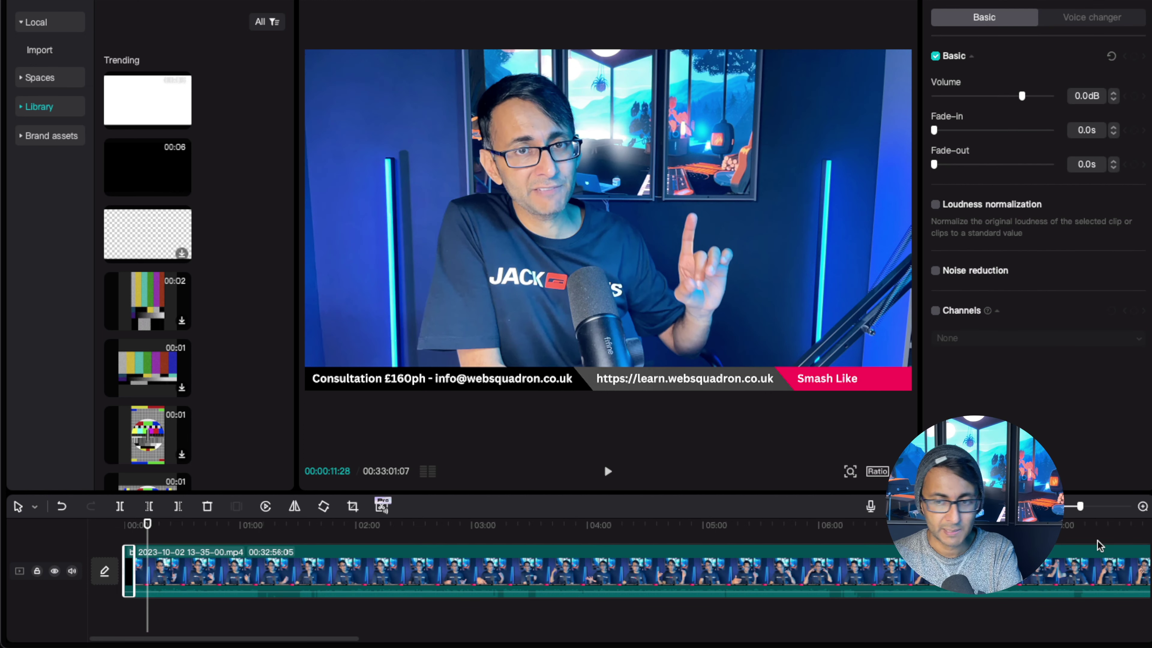
click(1087, 506)
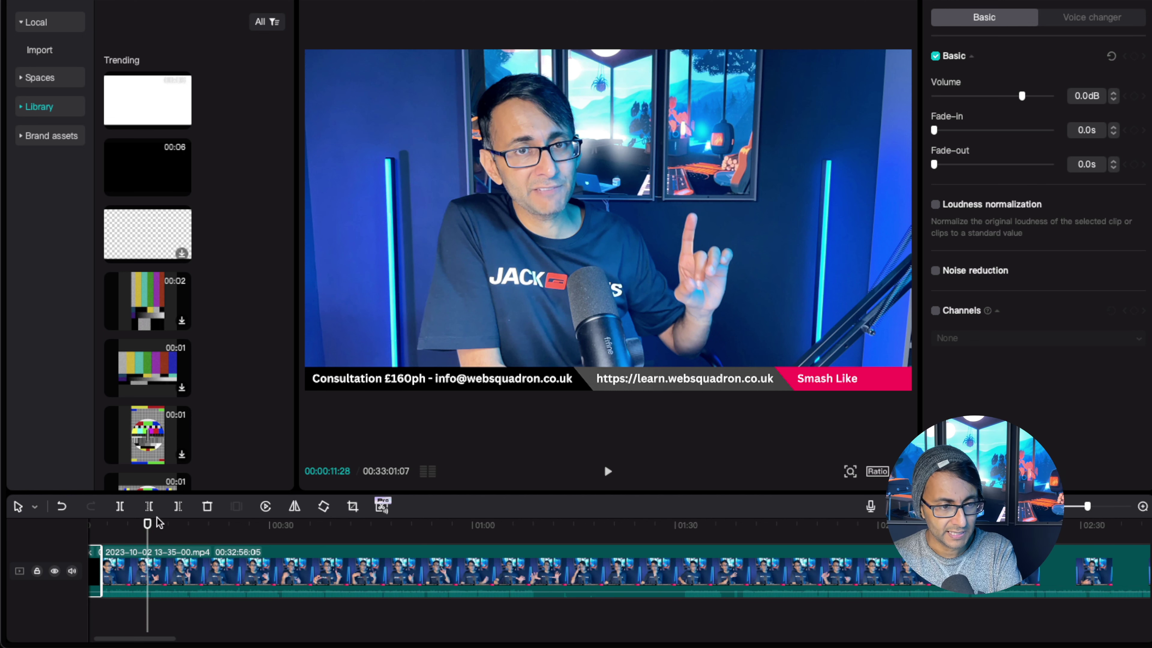
drag(147, 525, 98, 525)
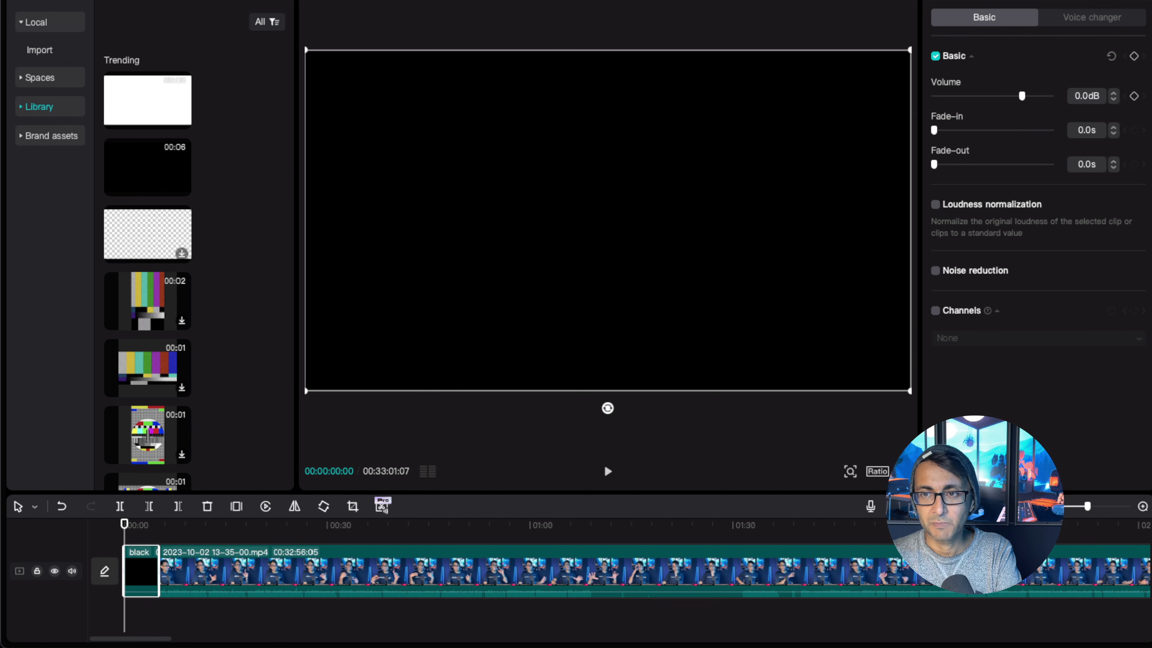
Lengthen the black clip to 37.1 s through its speed settings
click(1056, 1)
click(944, 1)
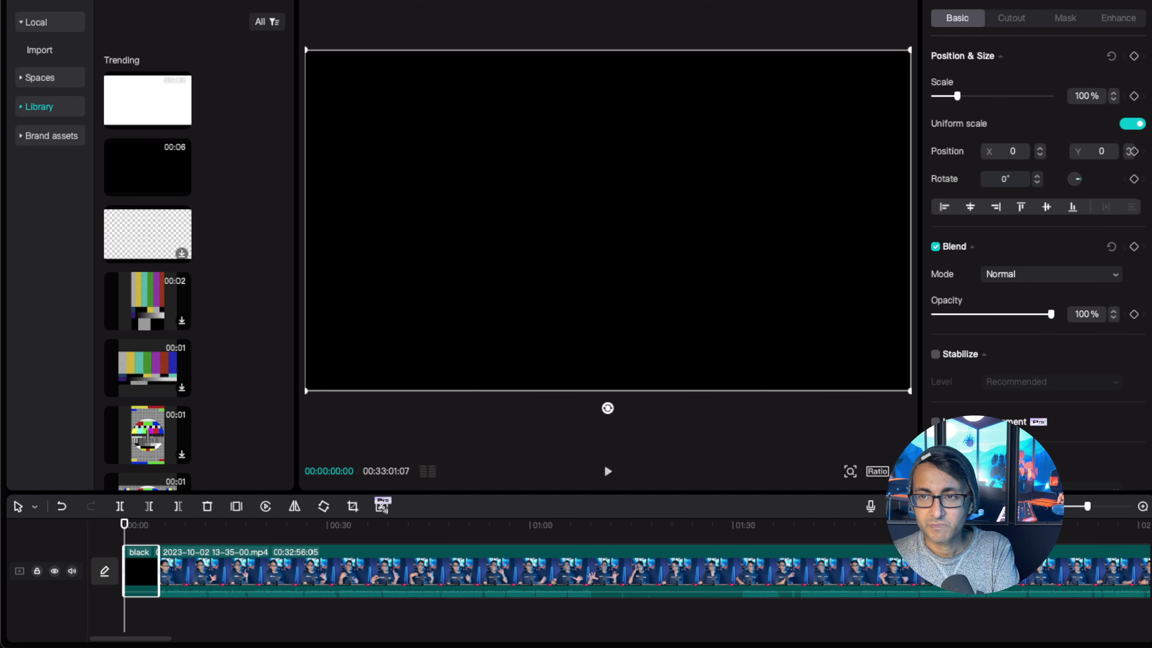
click(1015, 1)
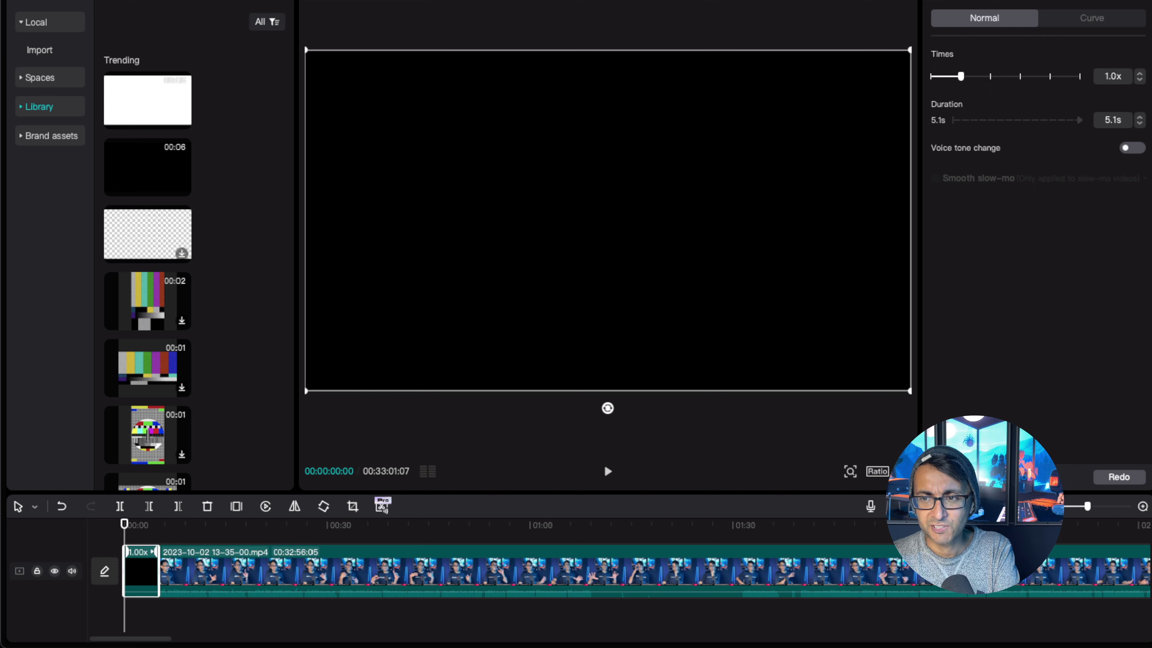
click(1140, 118)
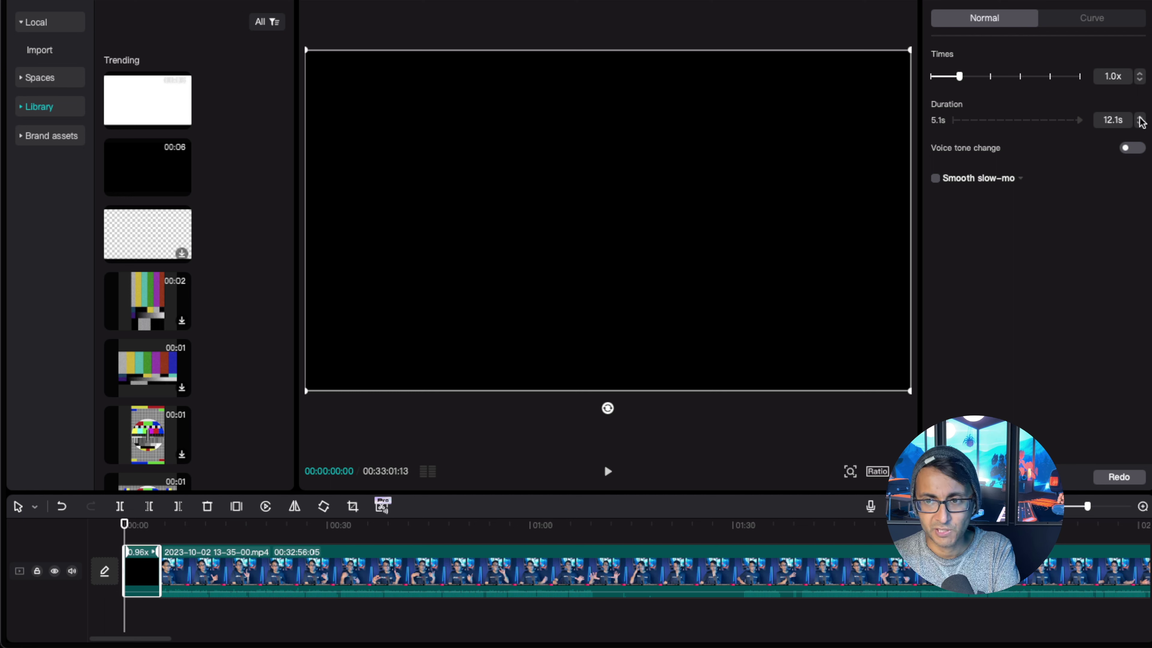
click(1140, 118)
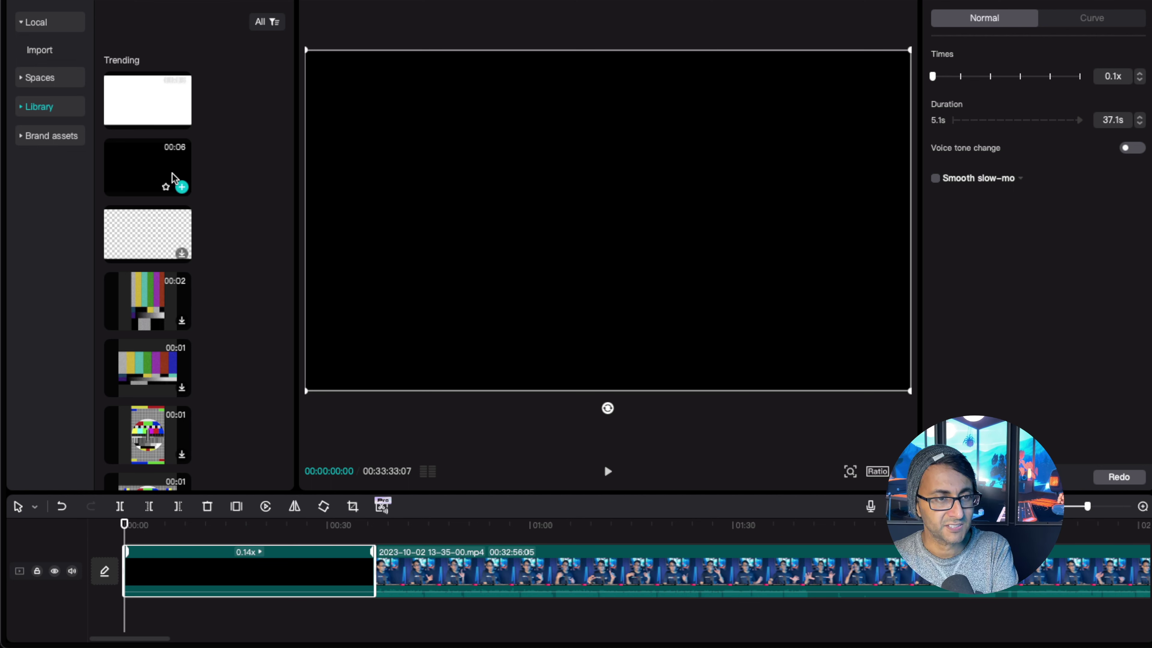
Add a default text title about 20 seconds long above the black clip, left-align it and place it in the frame's upper left
click(127, 5)
drag(133, 57, 263, 557)
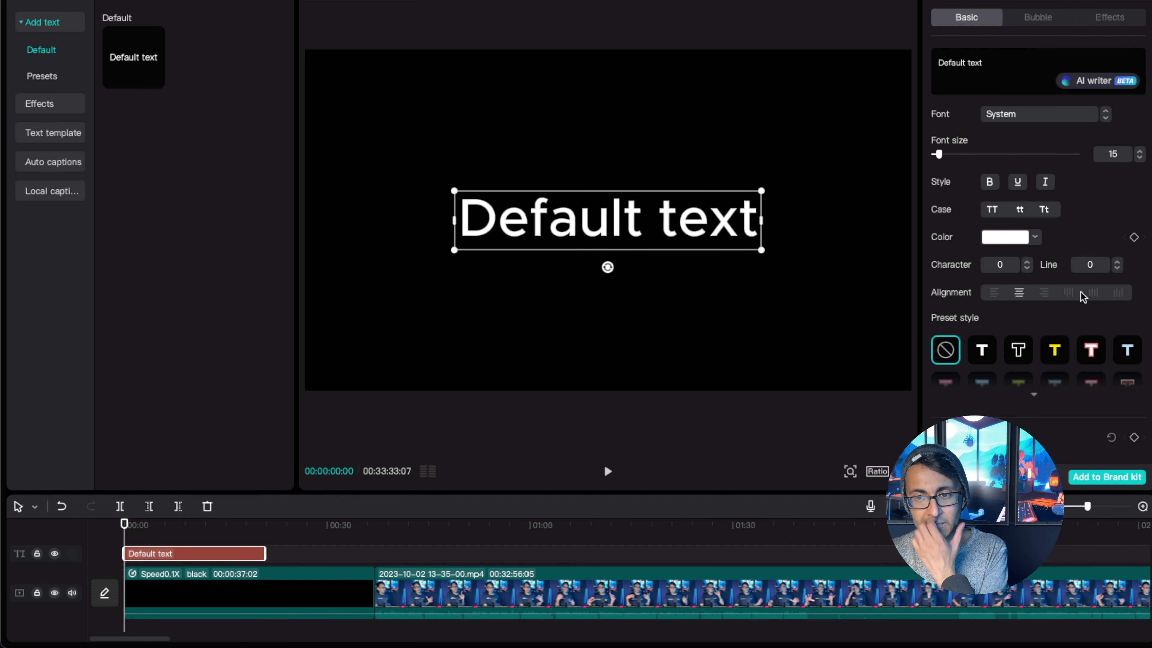
click(994, 293)
drag(674, 230, 568, 174)
Replace the title's default text with "Studio Update" and "Oct 2023" on a second line
double_click(1018, 72)
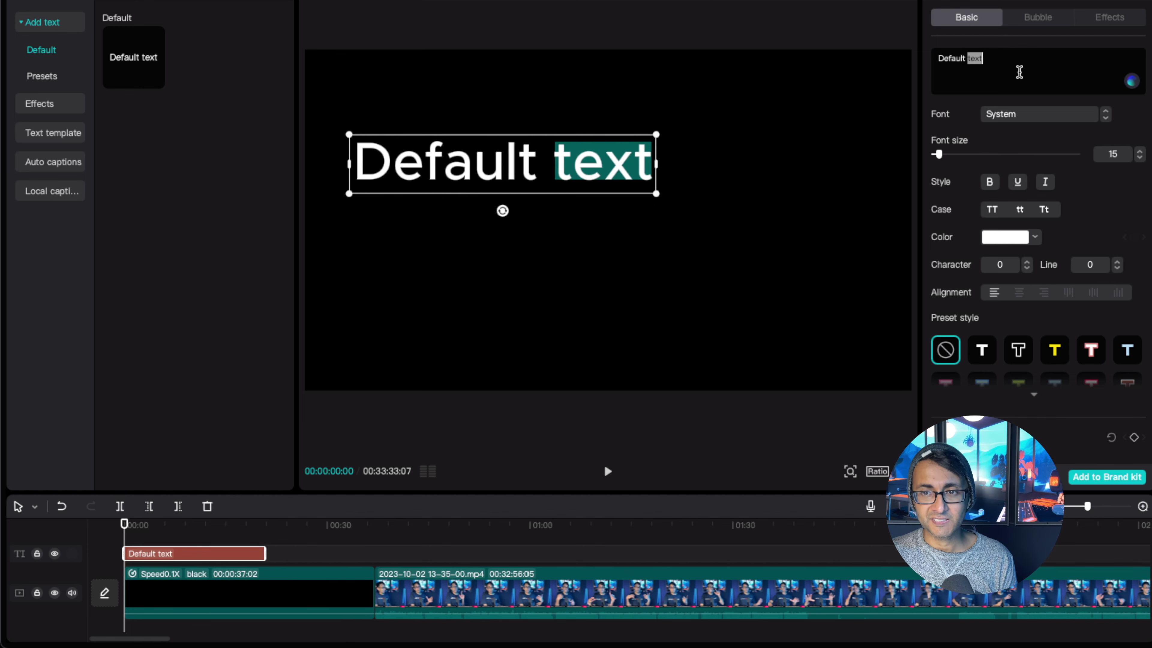
drag(1018, 72, 915, 60)
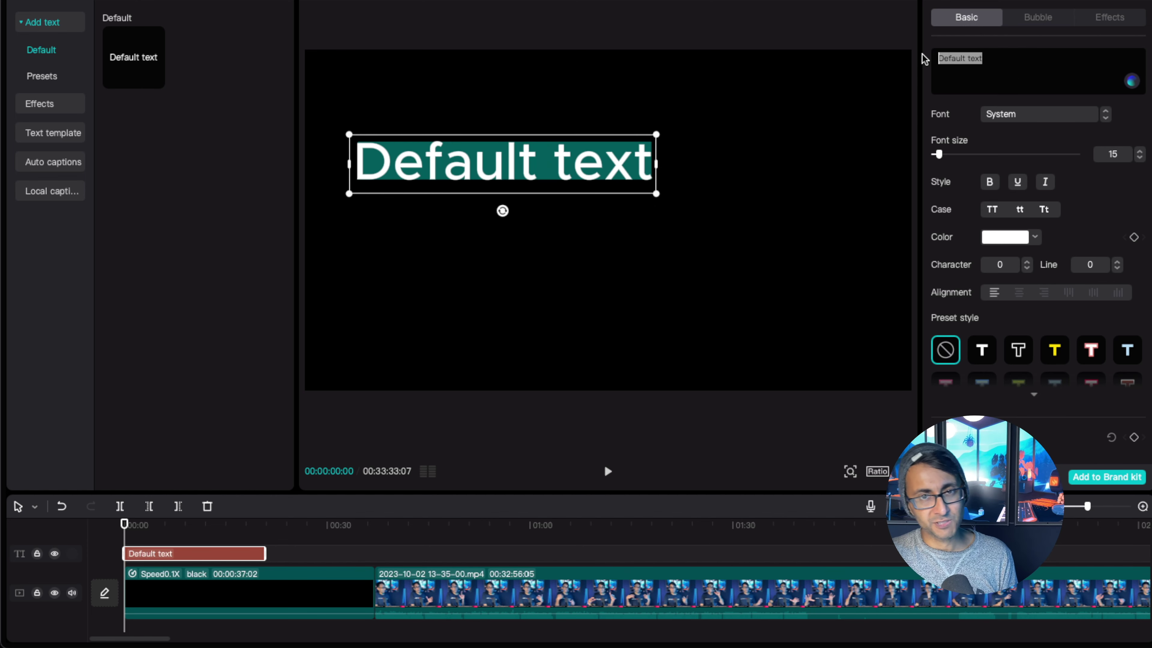
text(Stu)
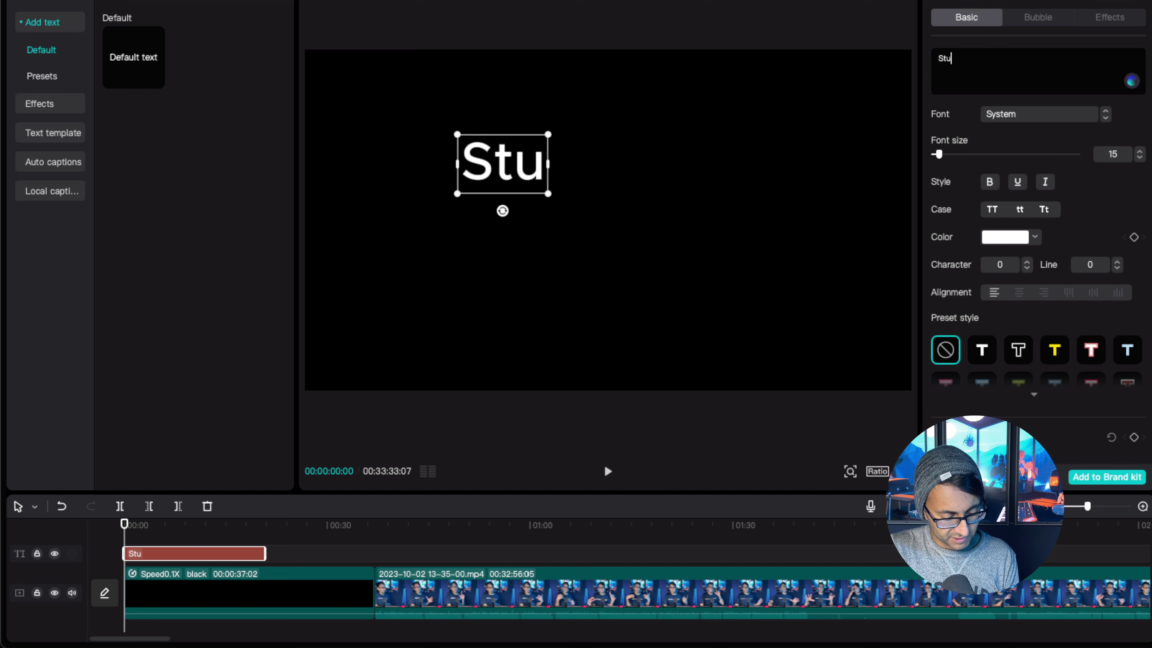
text(dio Updatye)
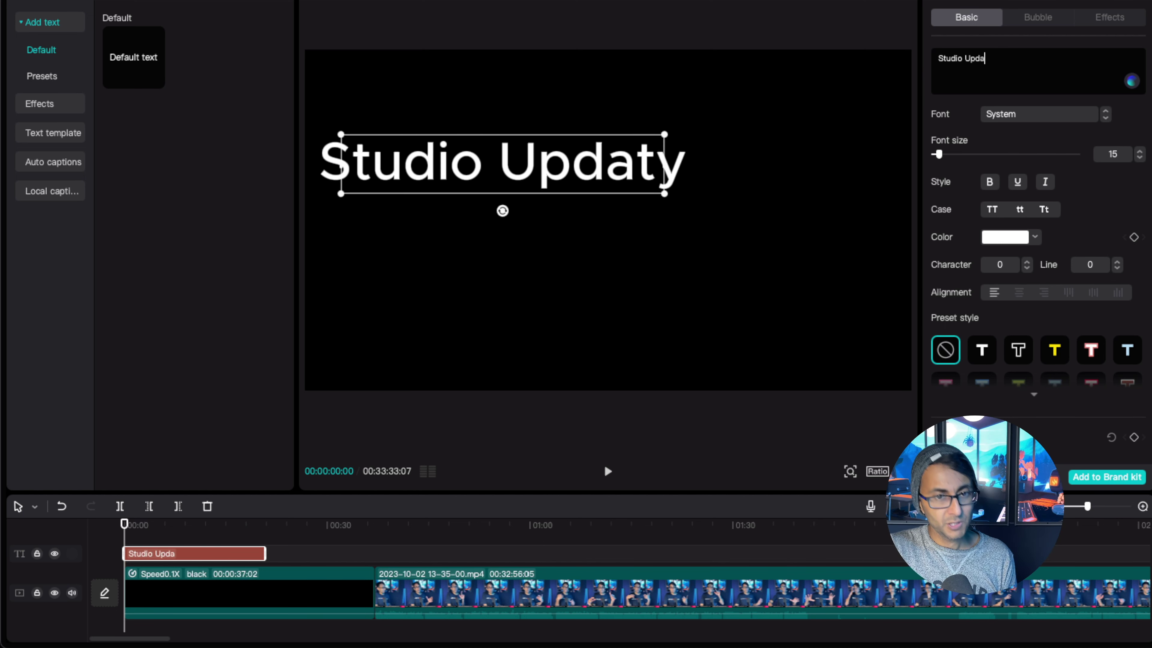
key(BackSpace)
key(BackSpace)
key(BackSpace)
text(te)
key(Return)
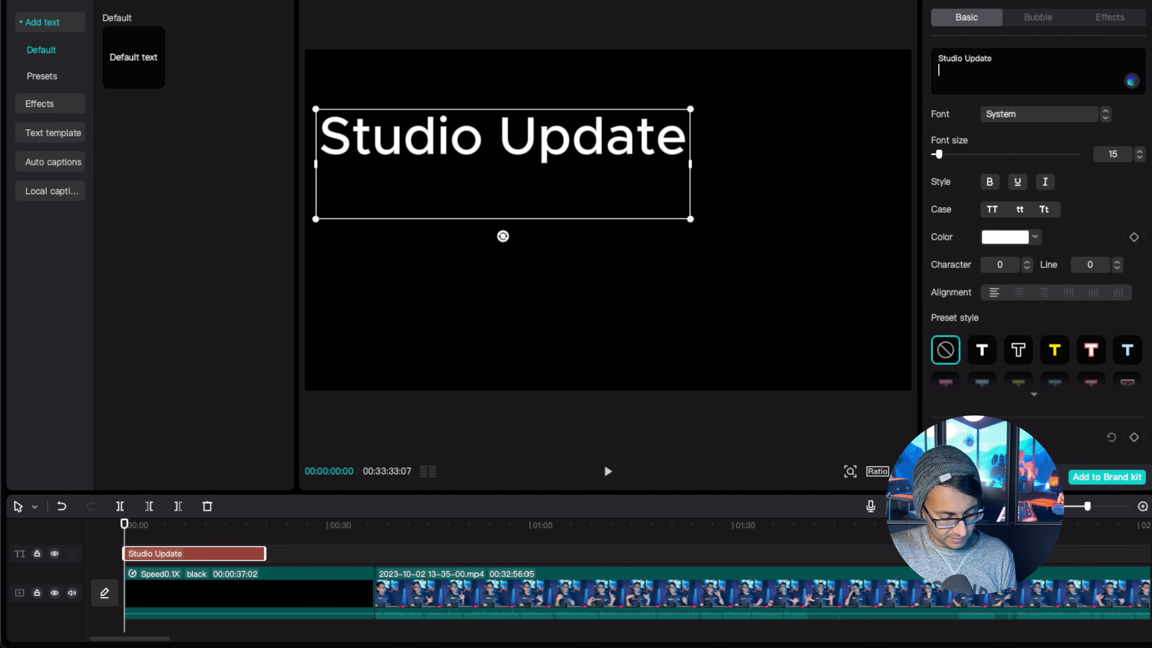
text(Oct)
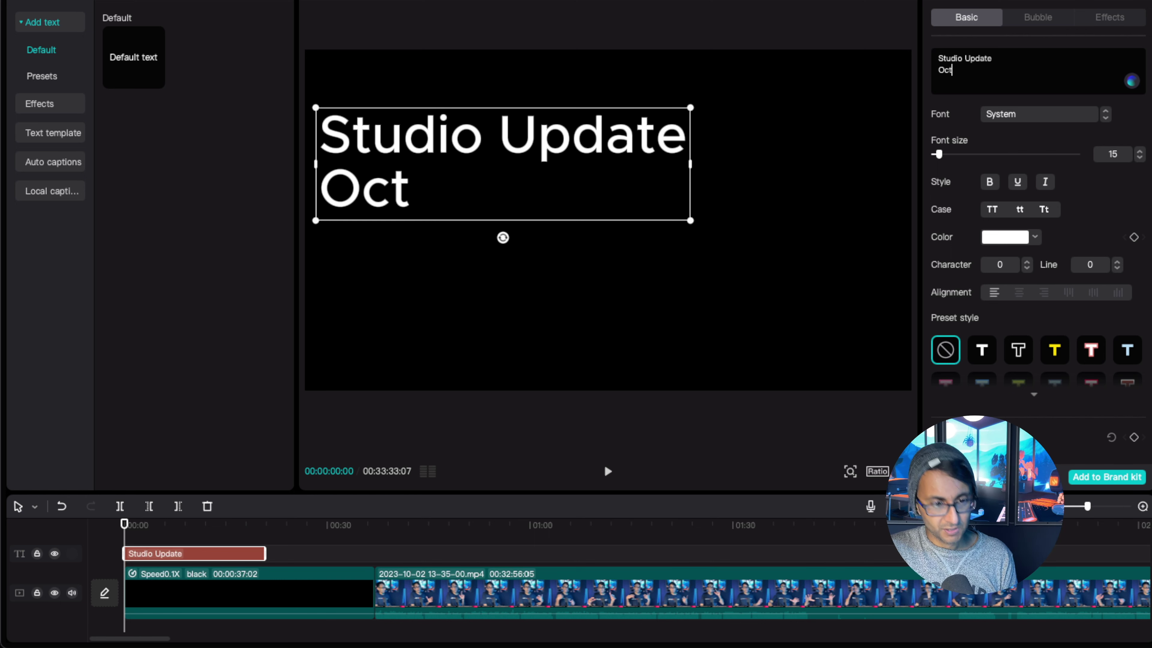
text( 2023)
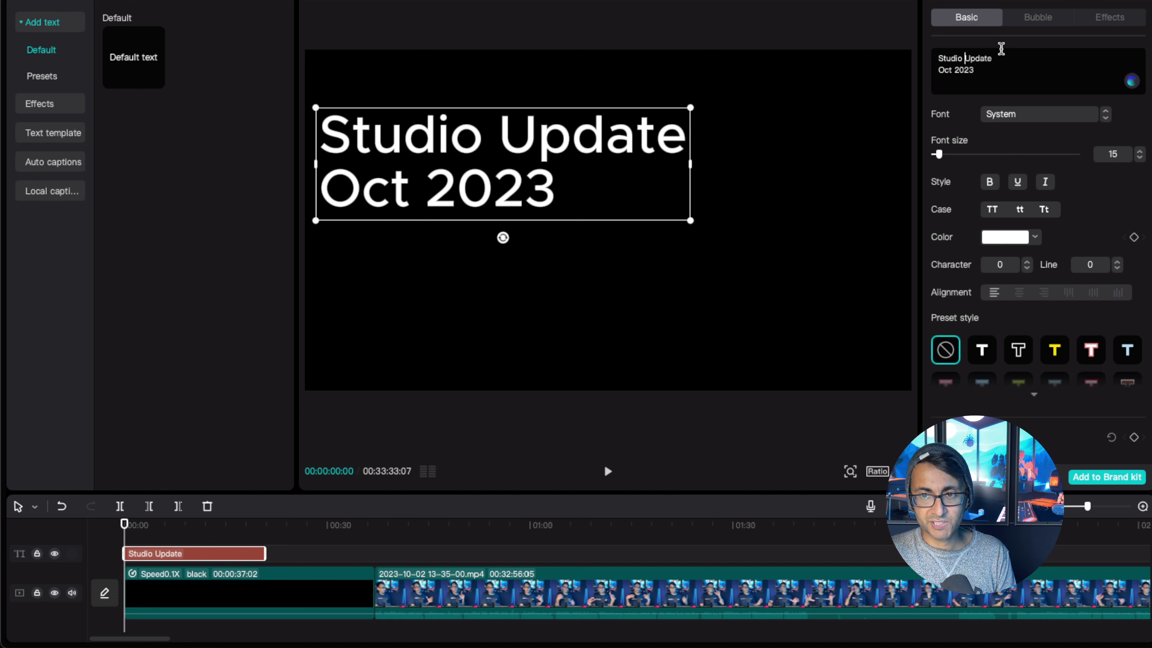
Put "Update" on its own line, make the title bold and position it mid-height on the left side of the frame
key(BackSpace)
key(Return)
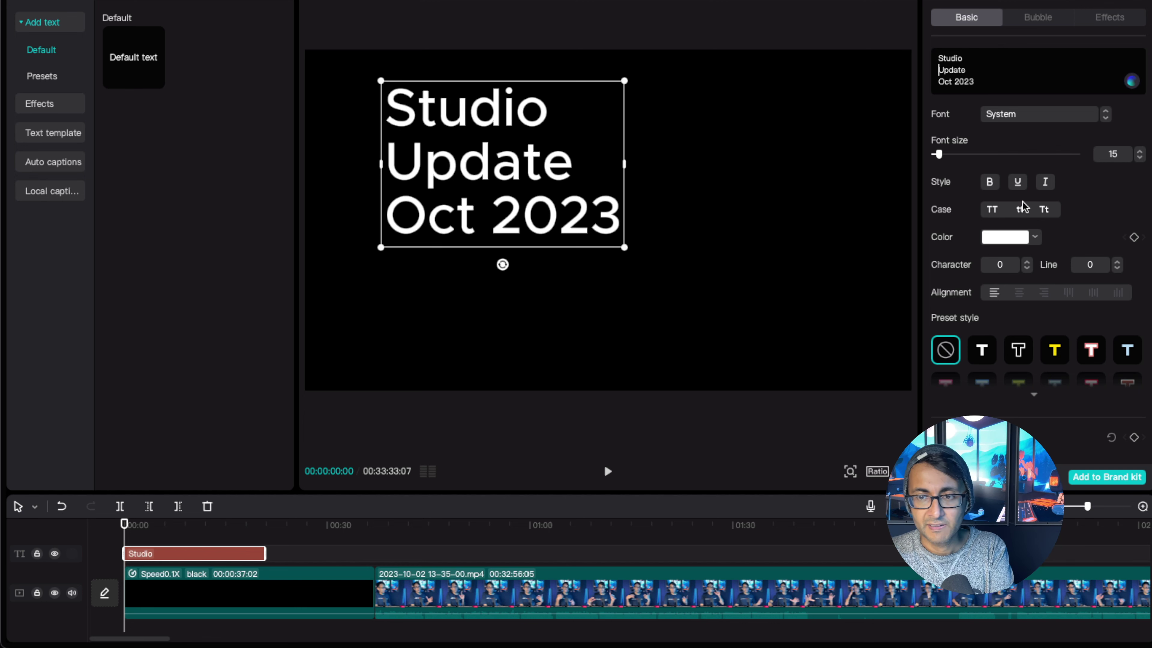
click(993, 183)
drag(525, 160, 466, 222)
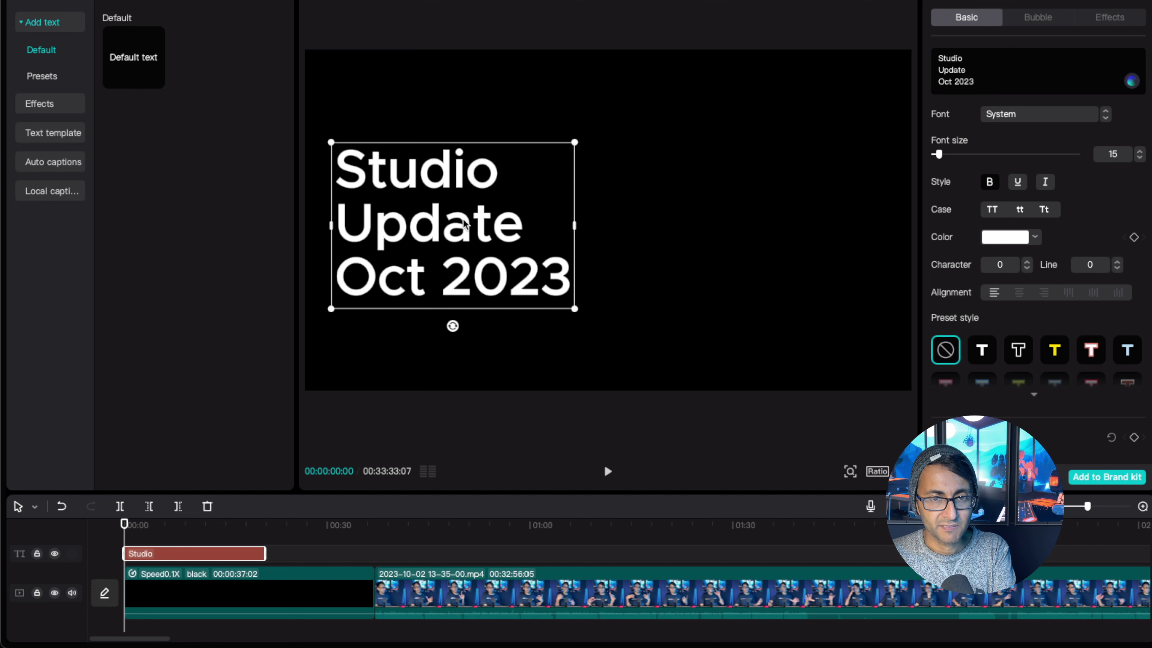
Try the blur and flash entrance animations on the title and apply the "Magn...hake" one
click(981, 1)
click(1061, 206)
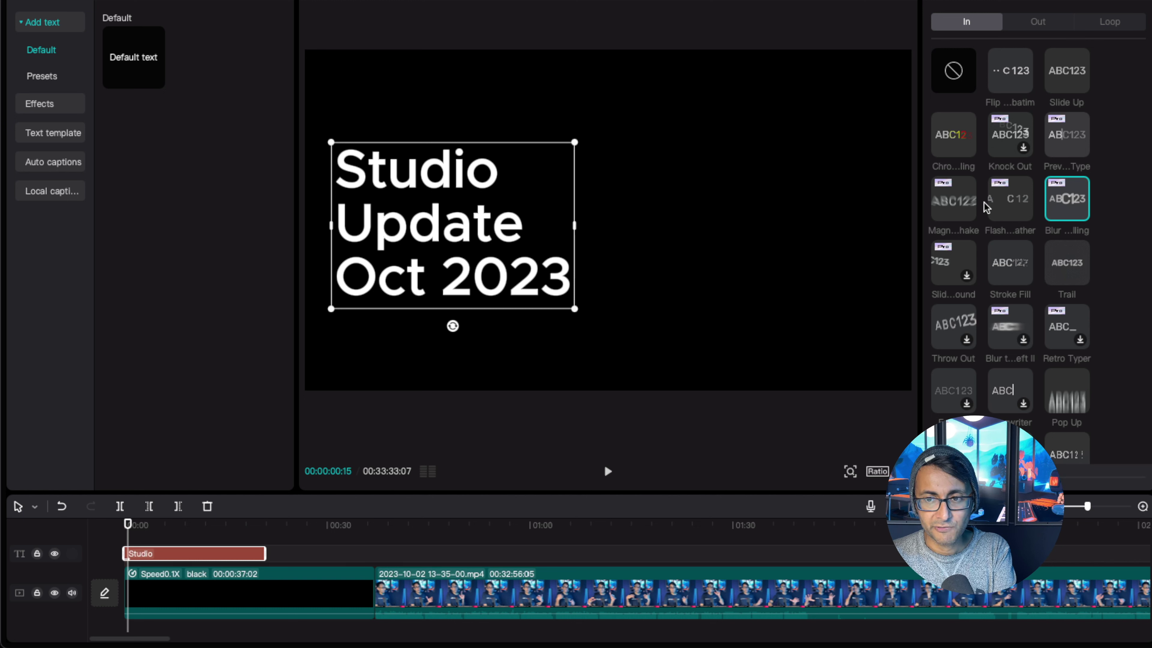
click(1004, 206)
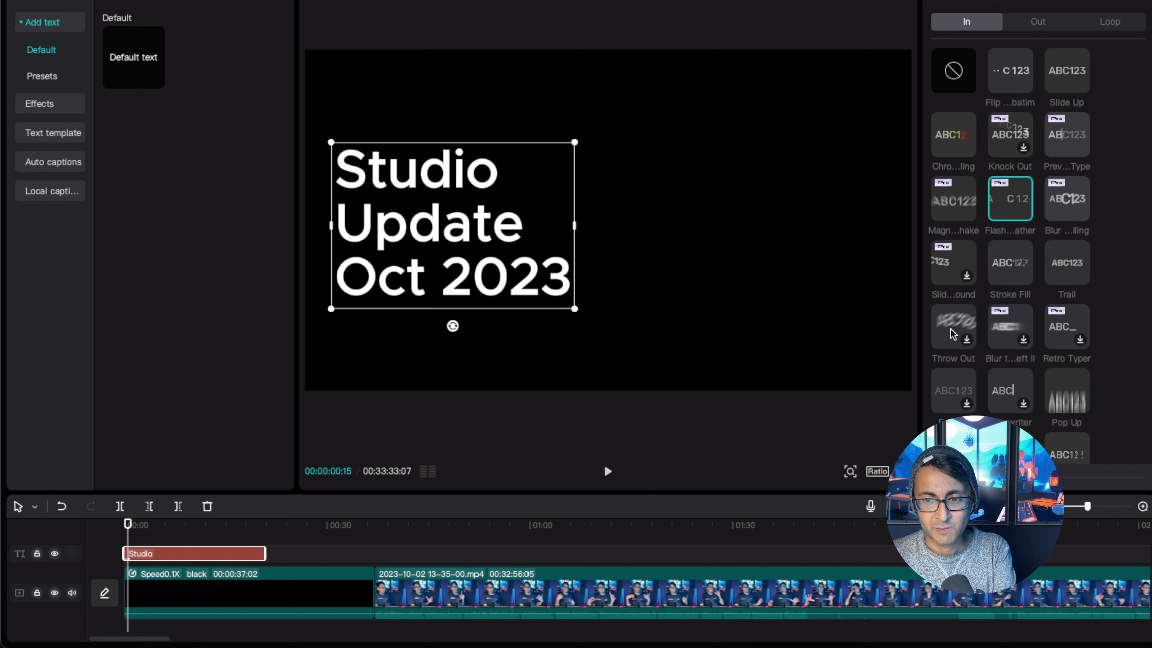
click(947, 206)
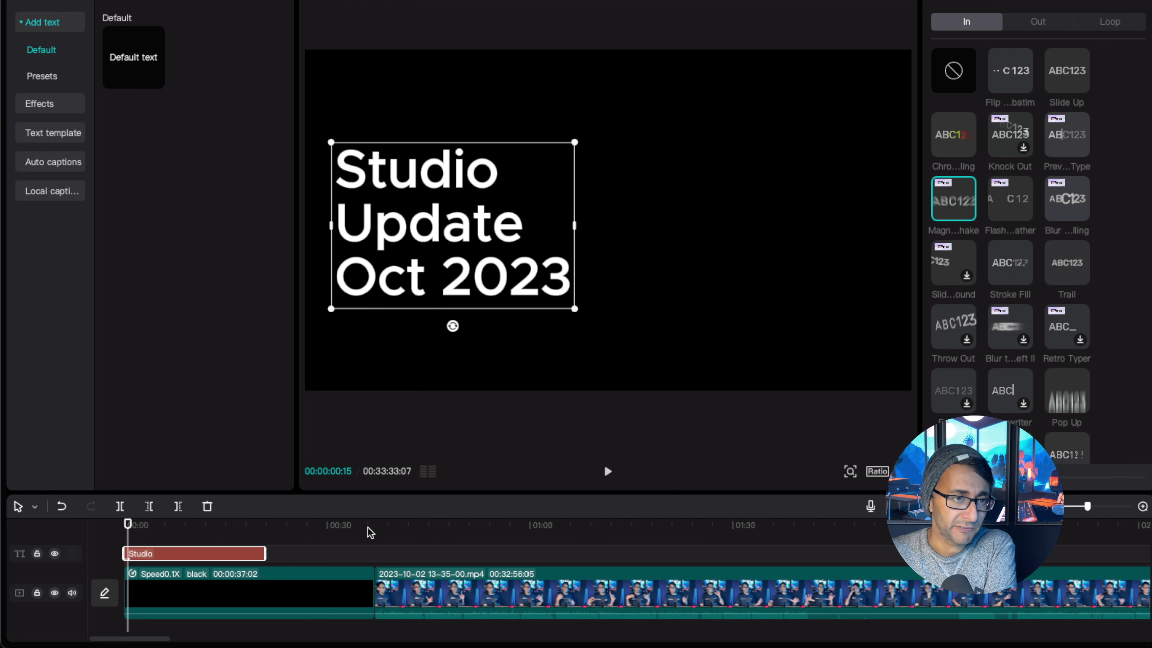
Add IMG_4156.mov from the local imported media to a track above the black clip, adapting it to the SDR color space
click(32, 1)
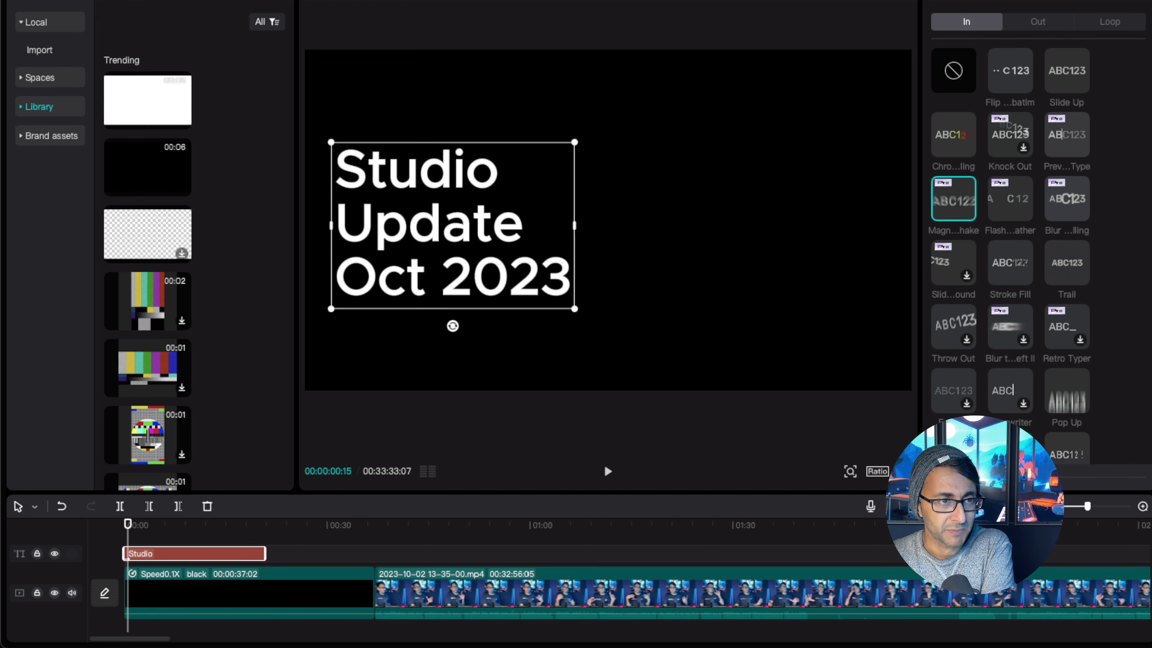
click(50, 23)
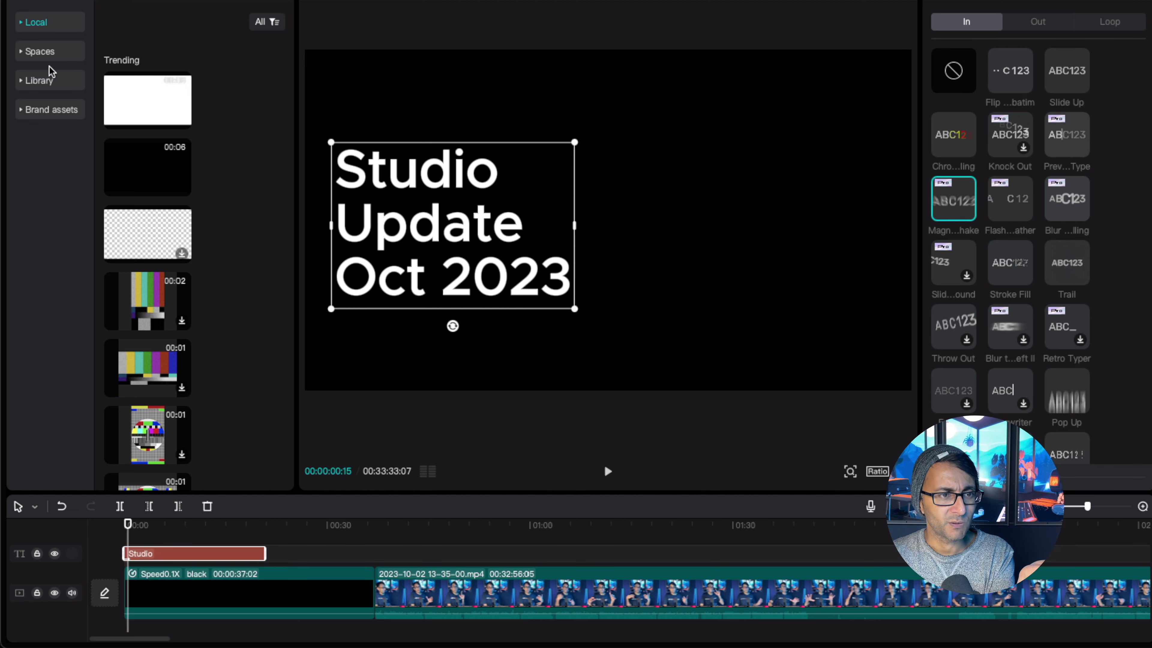
click(44, 50)
click(46, 106)
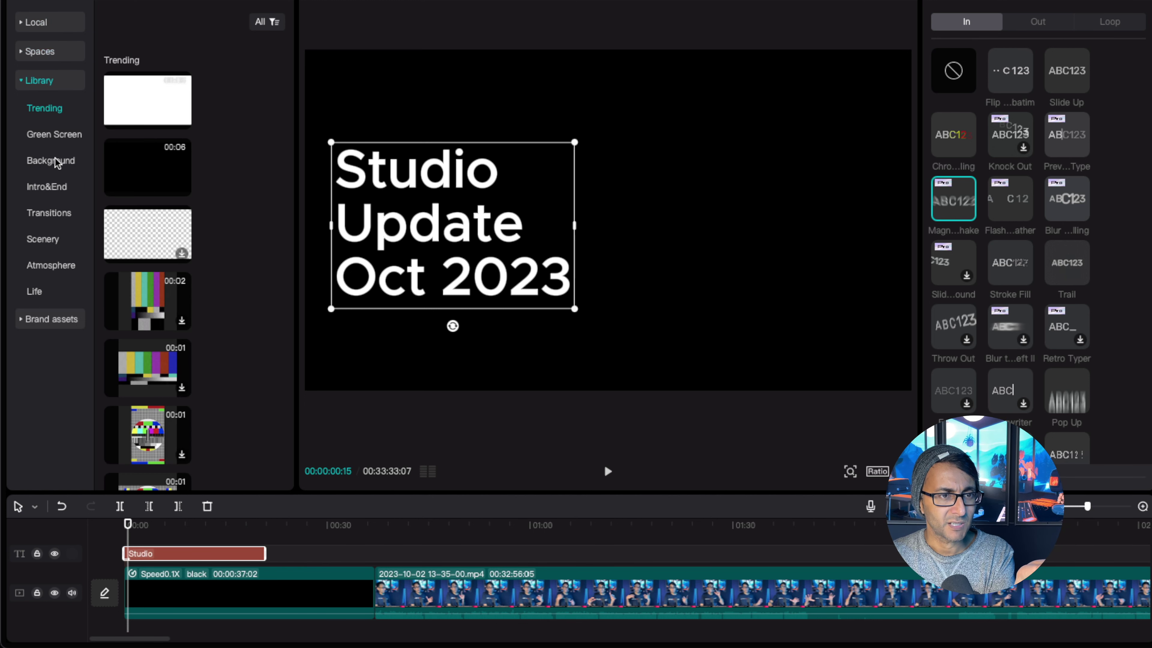
click(51, 319)
click(49, 23)
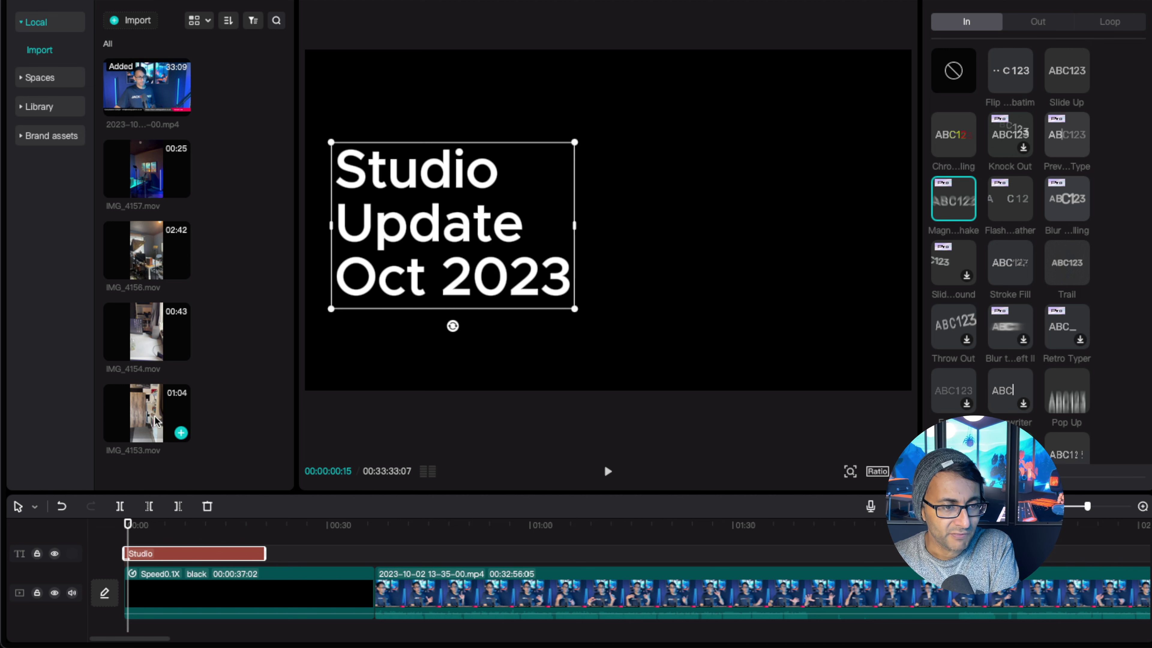
click(148, 259)
key(space)
drag(177, 258, 284, 551)
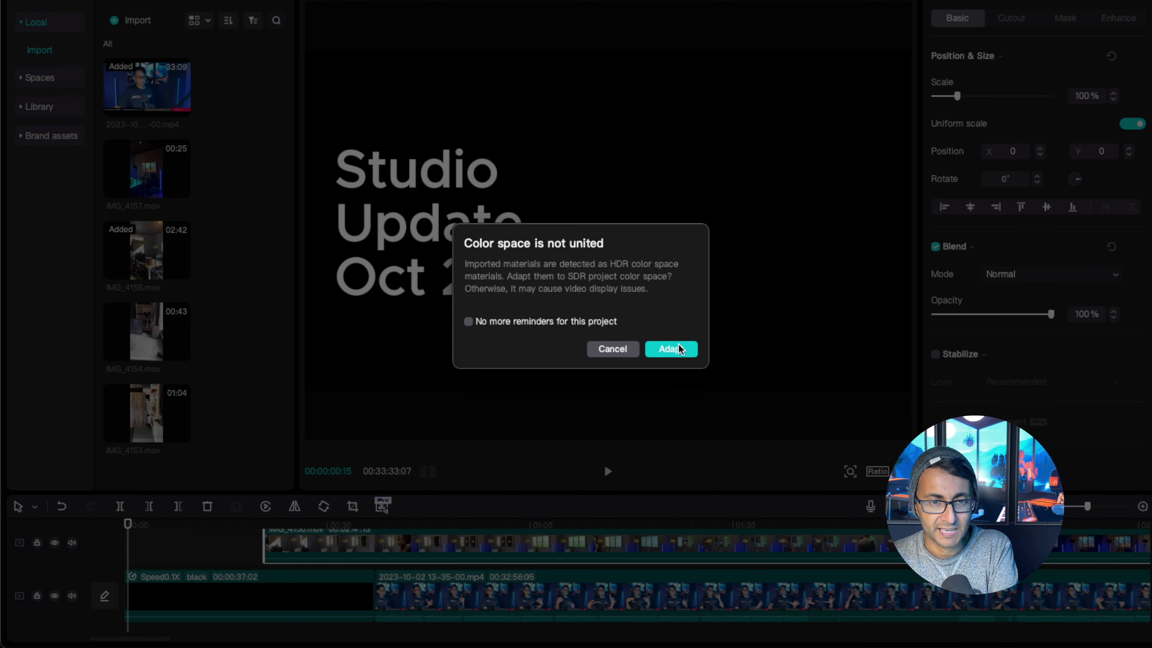
click(634, 348)
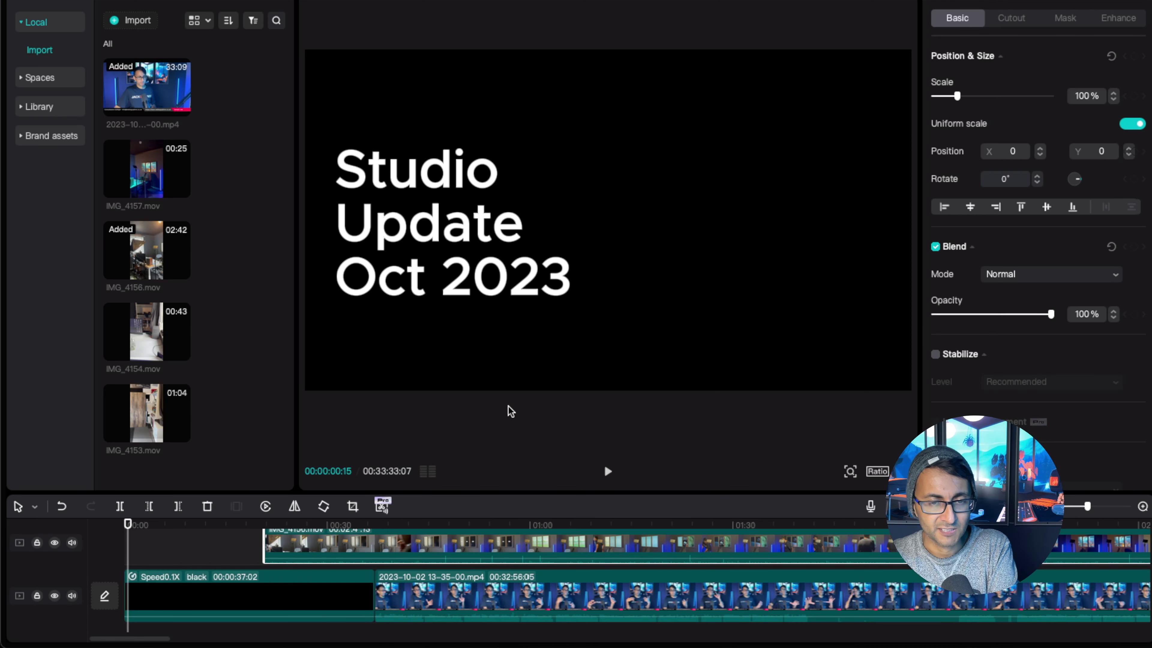
Split IMG_4156.mov at 00:00:33:29, delete the section after the cut and move the kept part to the start of the timeline
click(218, 546)
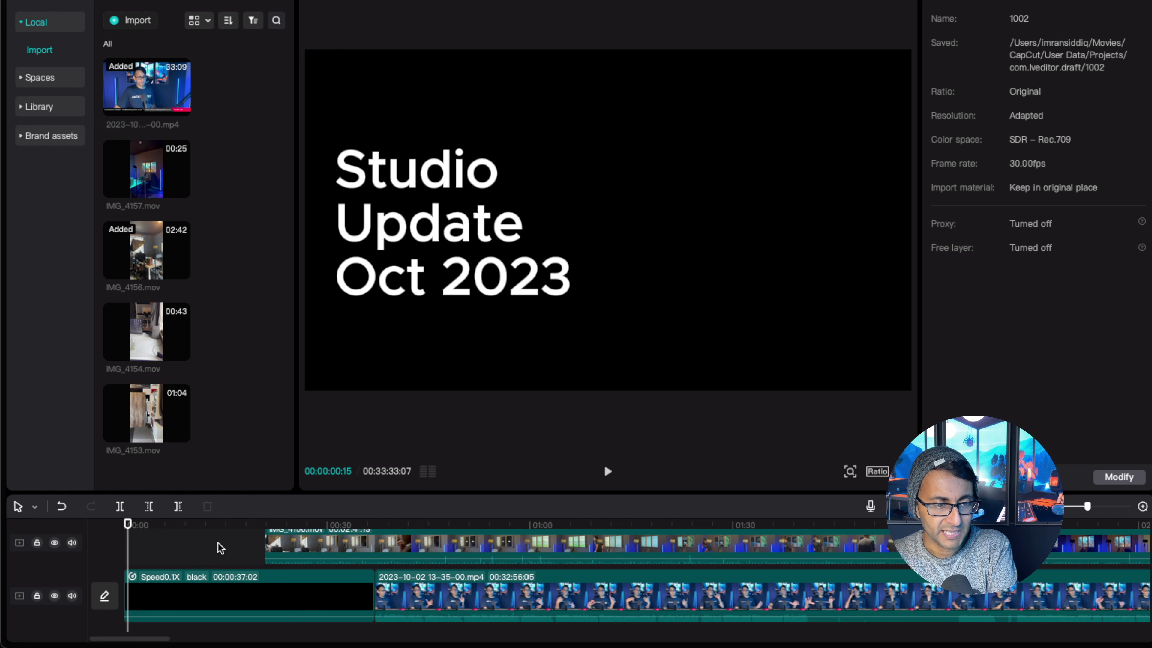
drag(471, 492, 471, 386)
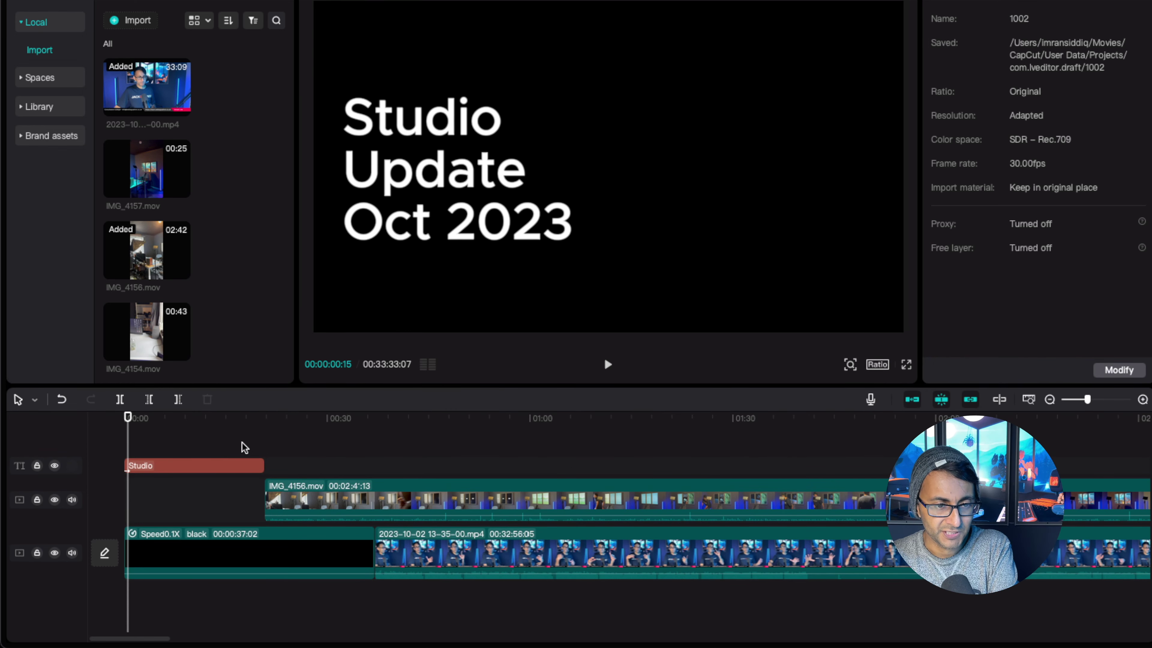
drag(128, 417, 266, 420)
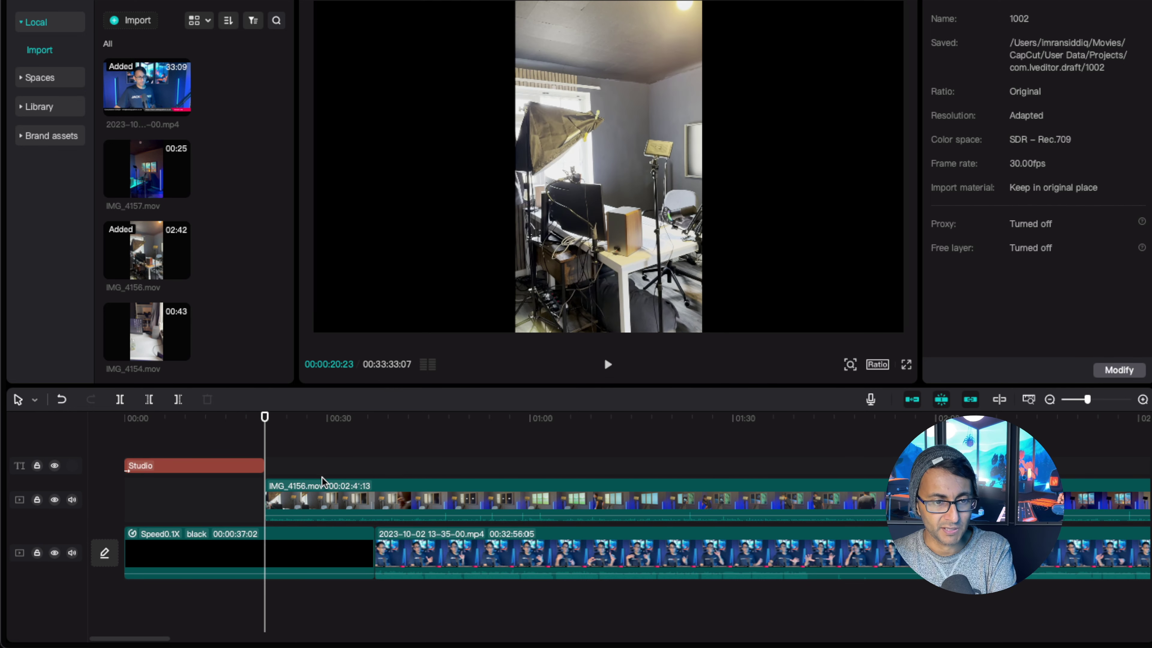
click(274, 495)
drag(264, 425, 354, 429)
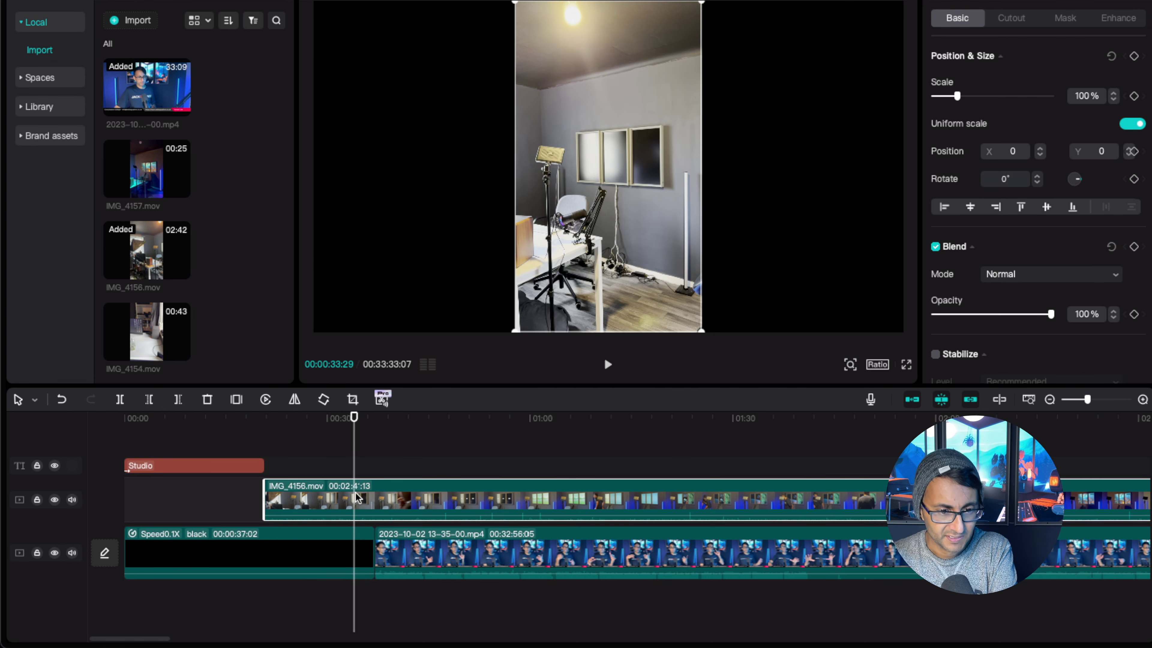
key(super+b)
key(Delete)
drag(309, 504, 168, 505)
Add IMG_4157.mov directly after IMG_4156.mov, adapt it to the SDR color space and shorten it to 00:00:20:25
drag(148, 179, 268, 495)
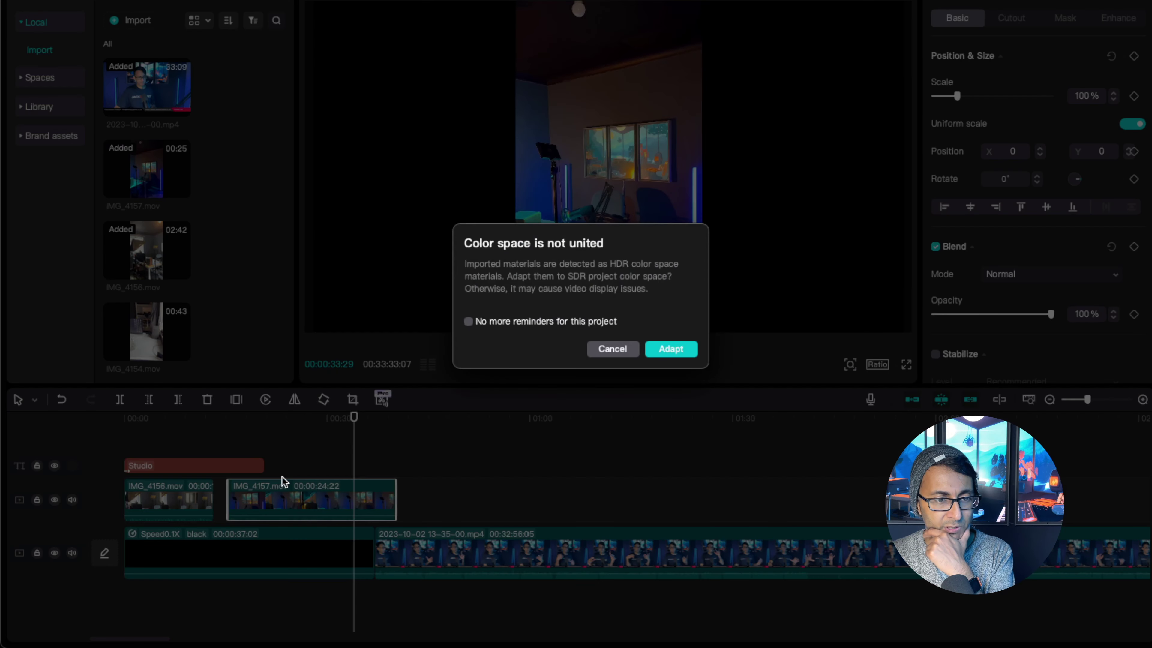
click(670, 349)
mouse_move(354, 417)
mouse_down()
mouse_move(225, 425)
mouse_move(369, 426)
mouse_up()
drag(391, 493, 289, 507)
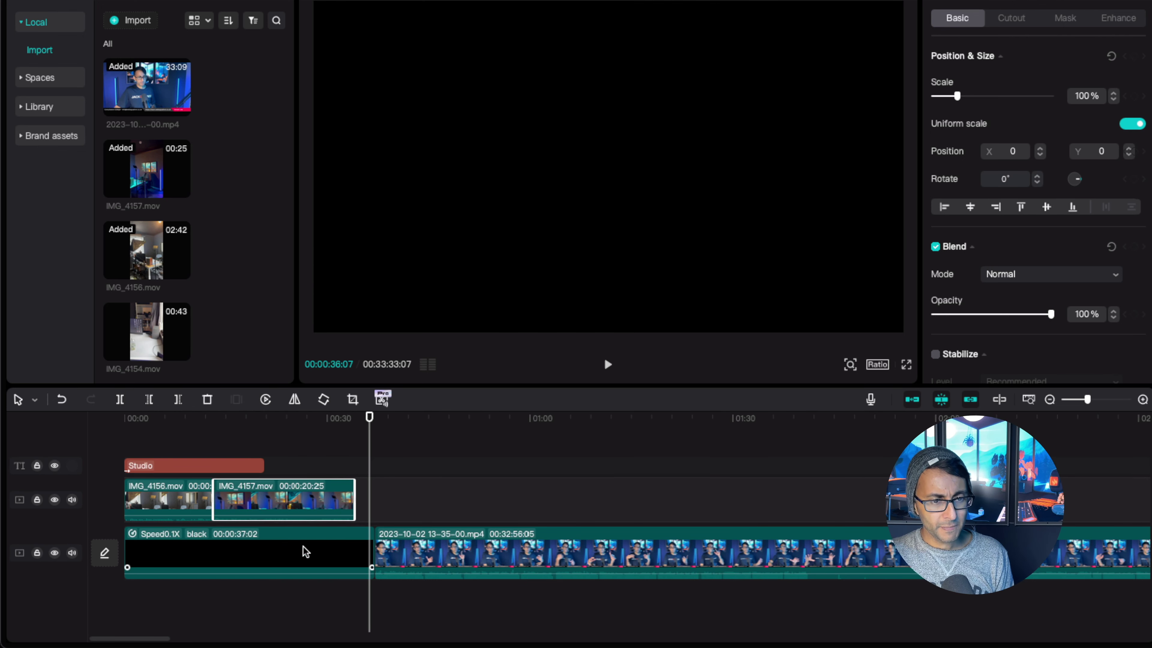
drag(369, 419, 334, 419)
Set the speed of IMG_4156.mov to 3.0x and move the playhead to the clip's new end
click(181, 501)
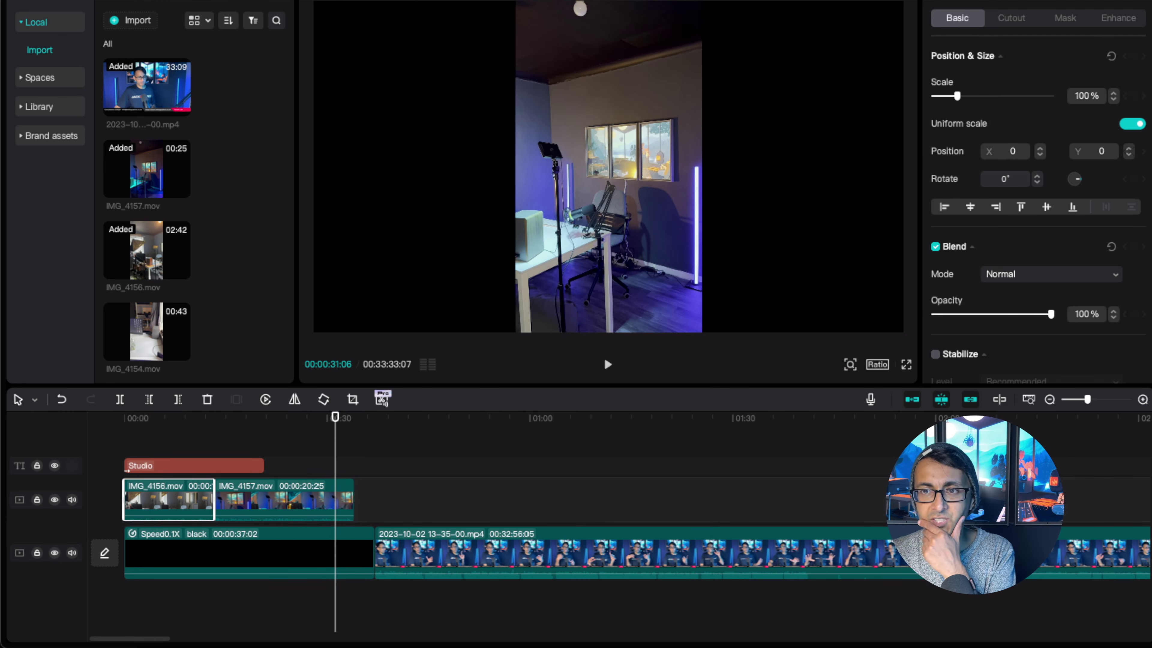
click(1006, 1)
drag(957, 77, 1000, 78)
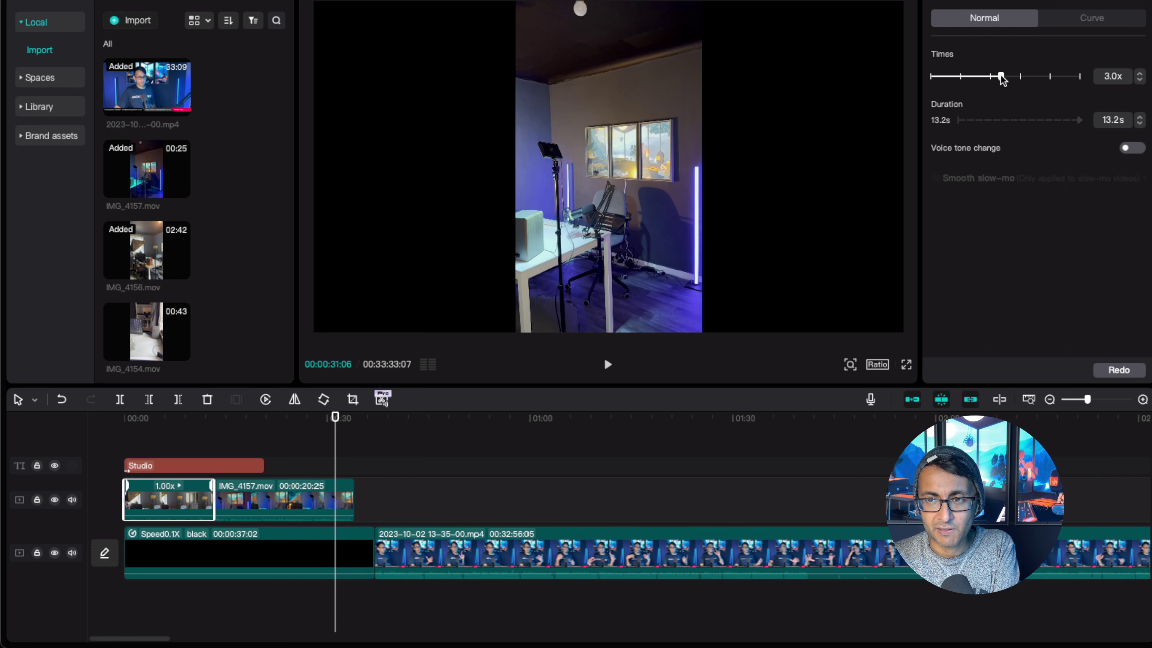
drag(336, 418, 149, 422)
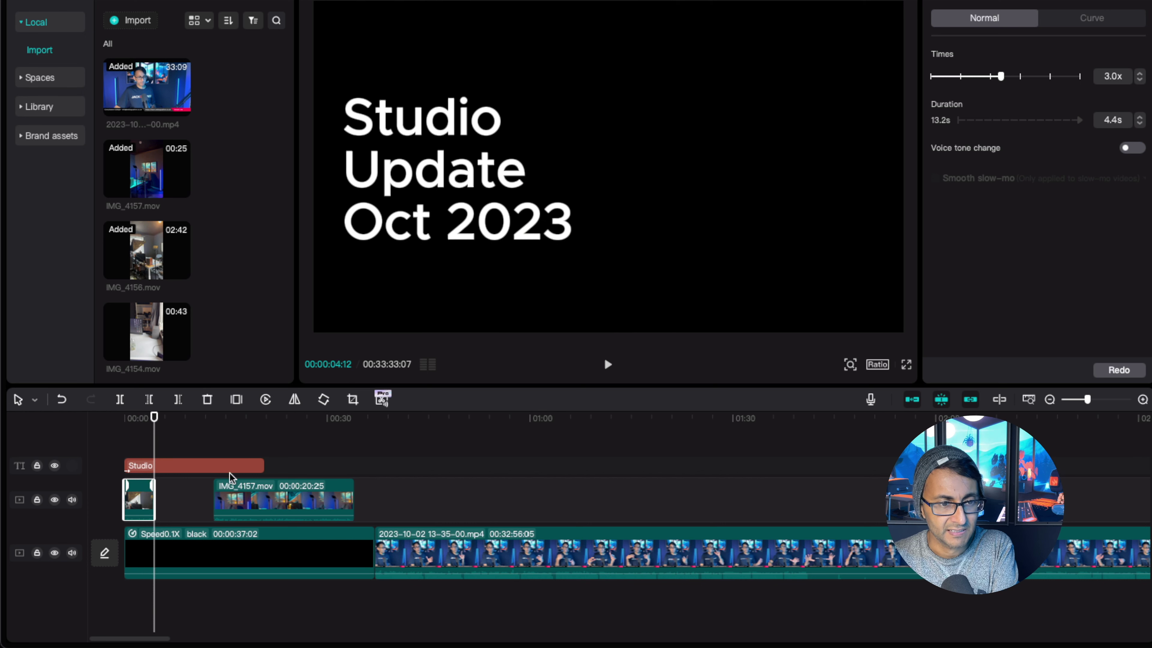
Shorten IMG_4157.mov to 13.3 s, set its speed to 3.0x and place it directly after IMG_4156.mov
click(246, 499)
drag(353, 494, 303, 496)
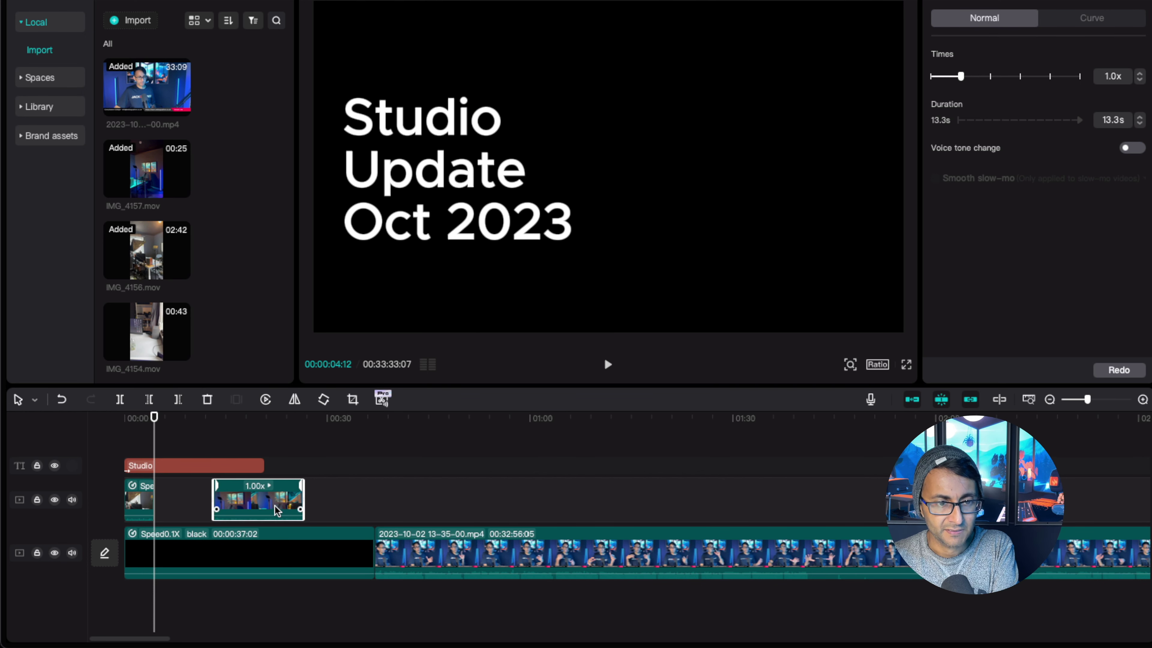
drag(961, 76, 1001, 77)
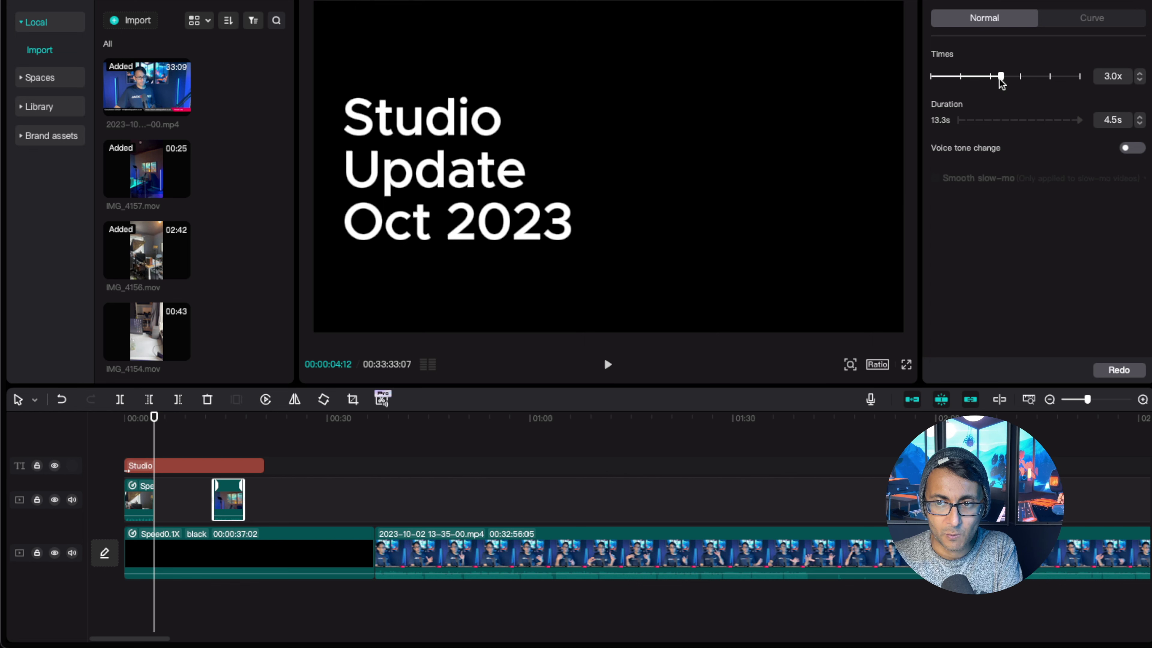
drag(231, 504, 145, 532)
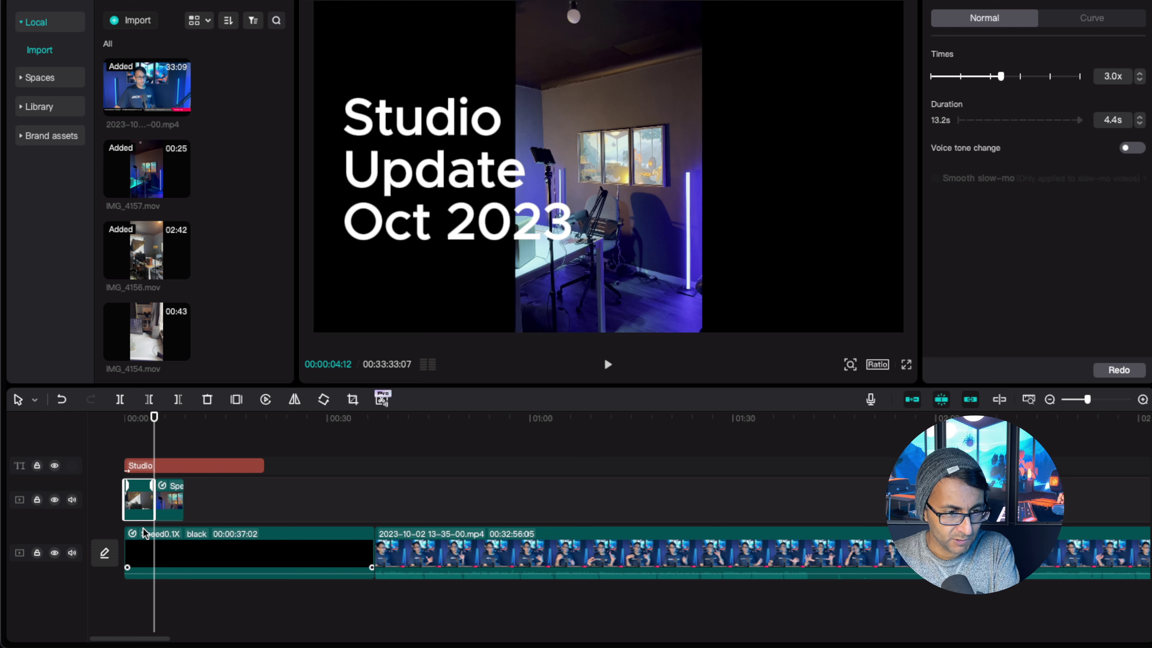
Shorten the black clip and the Studio title so both end with IMG_4157.mov at 00:00:08:25
drag(153, 421, 181, 422)
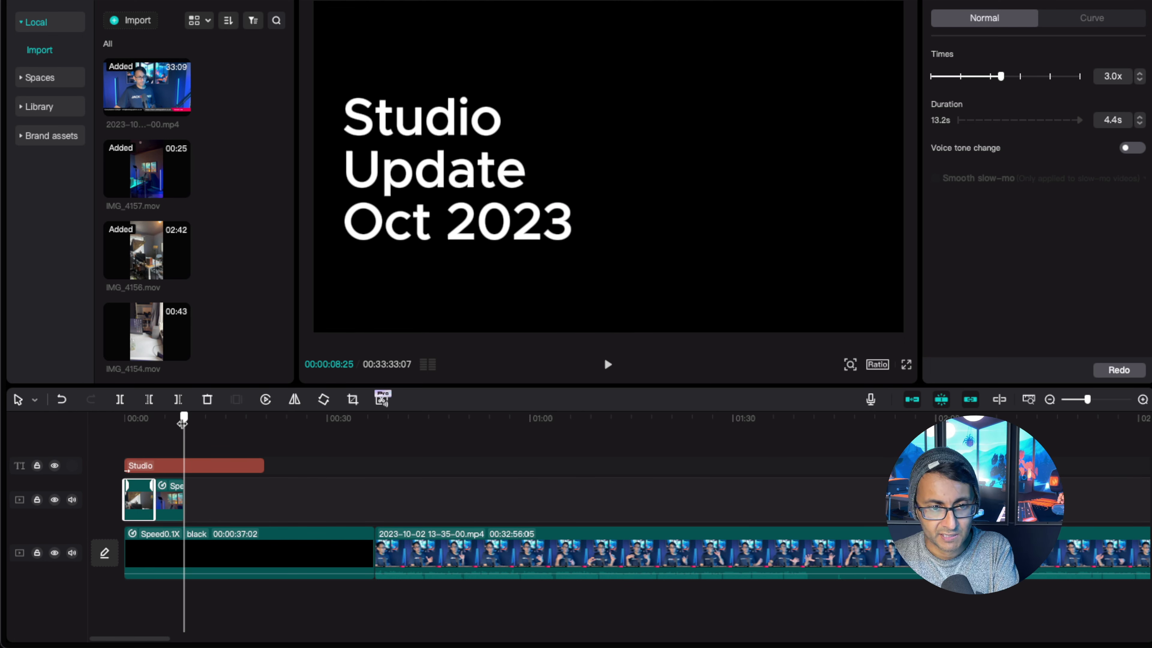
click(249, 544)
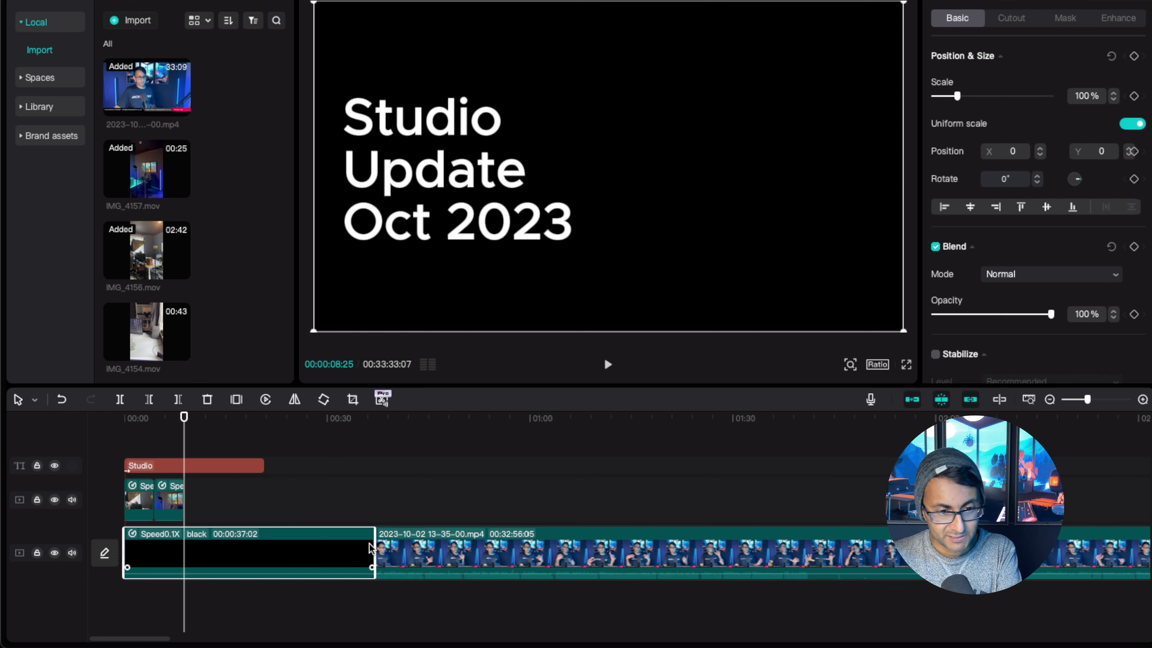
drag(374, 546, 183, 544)
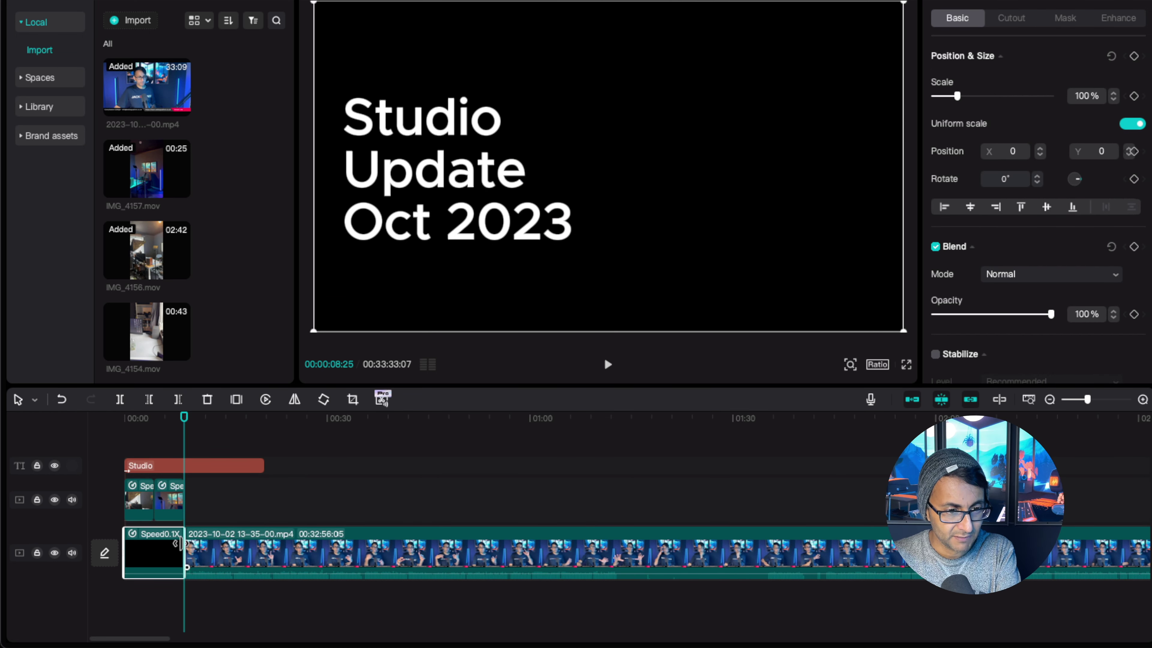
drag(263, 465, 185, 465)
Reposition IMG_4156.mov in the preview so it sits against the frame's right edge, at about X 1313, Y 0
drag(185, 421, 118, 419)
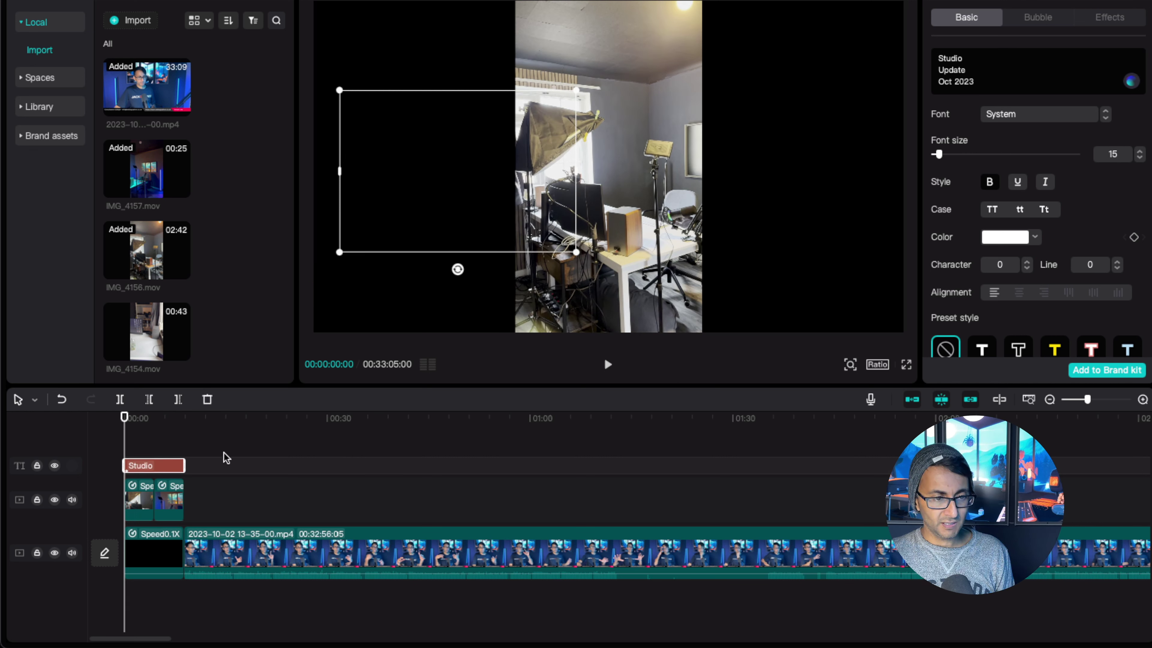
click(144, 512)
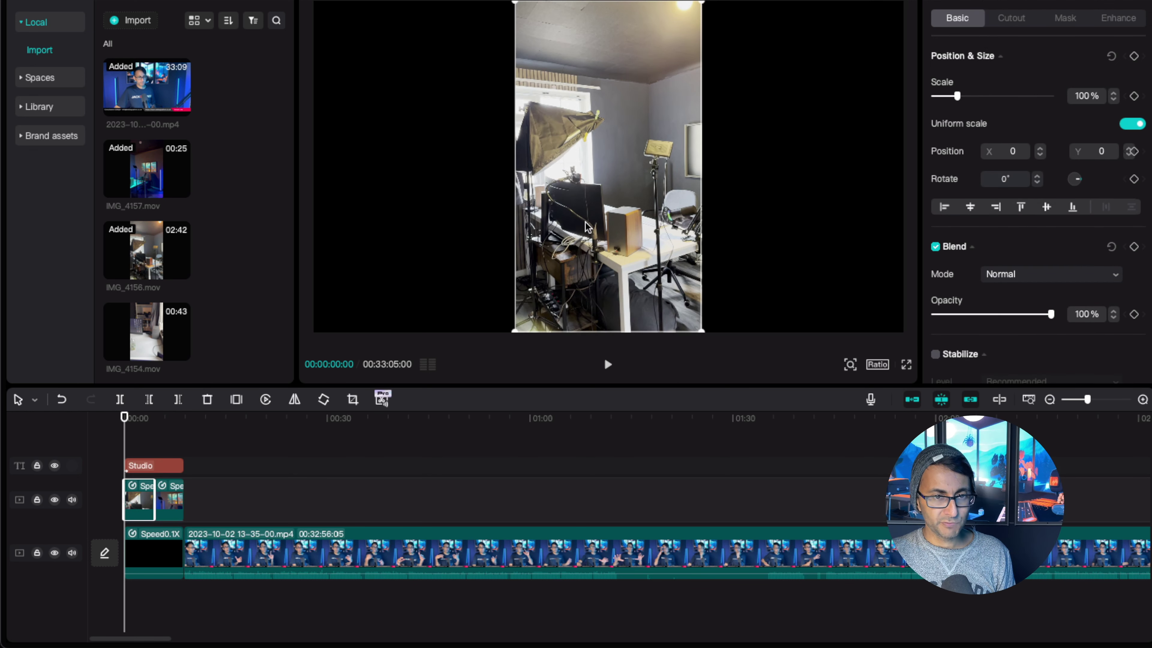
drag(629, 162, 854, 165)
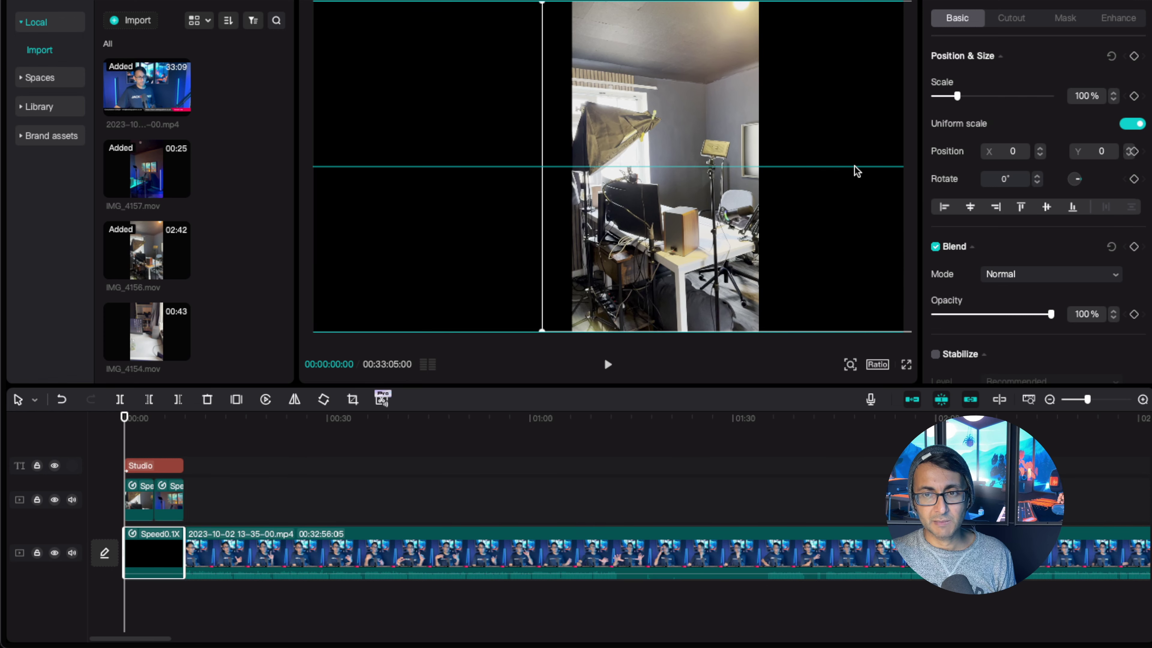
key(ctrl+z)
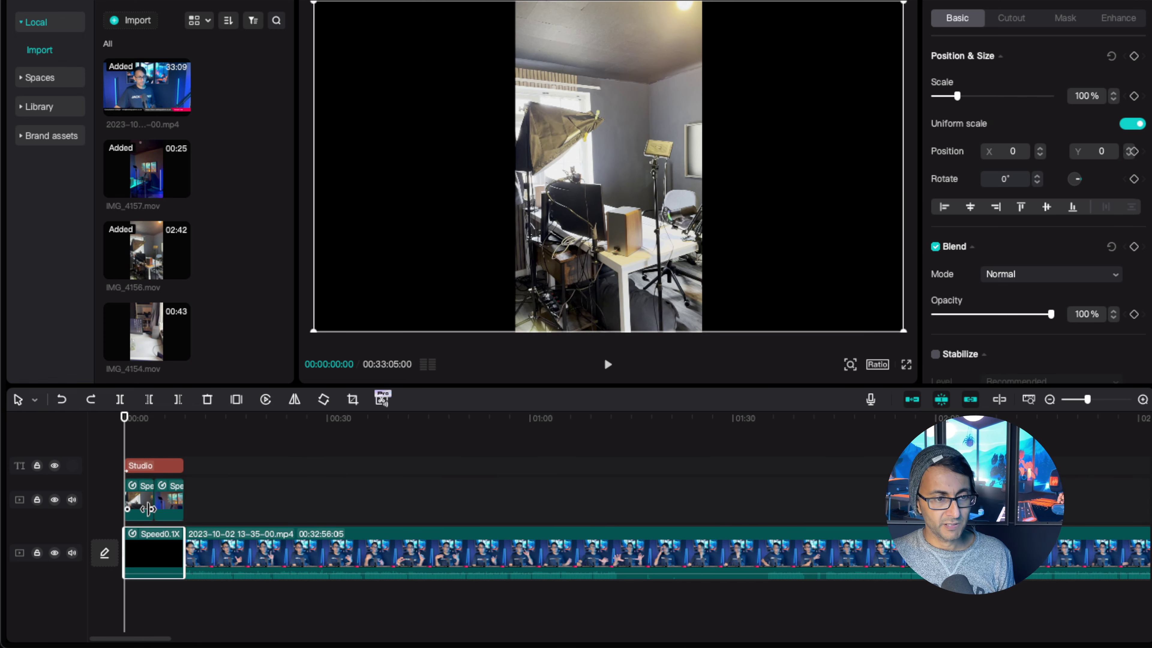
drag(574, 135, 773, 136)
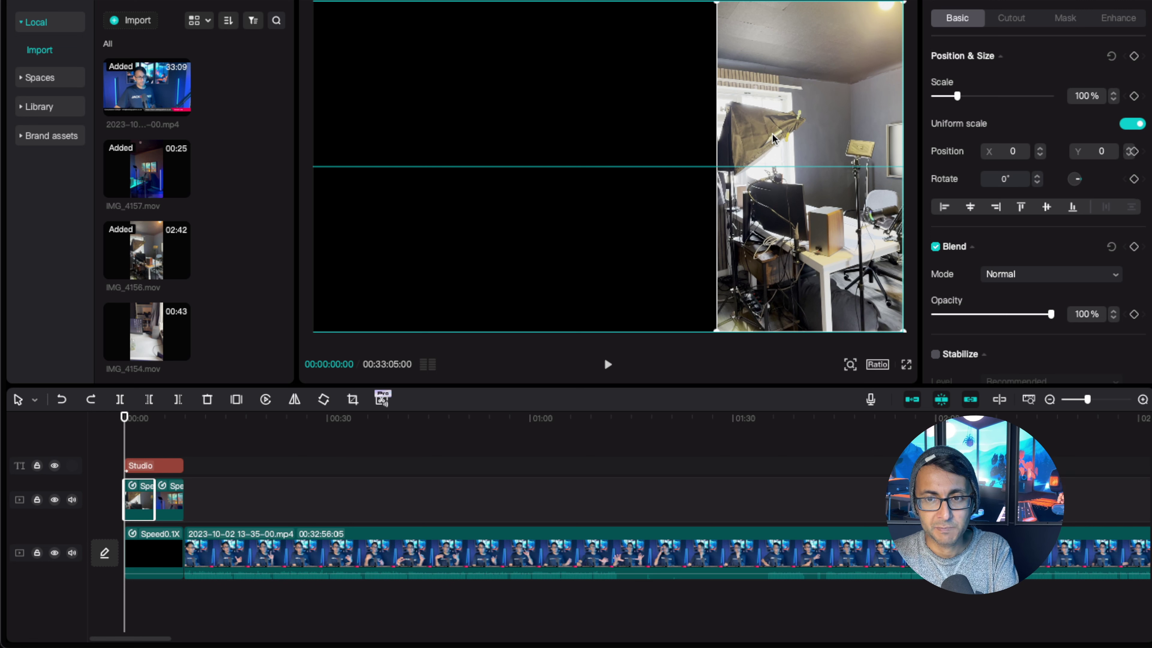
Reposition IMG_4157.mov in the preview against the frame's right edge, at about X 1313, Y 0
click(166, 500)
click(168, 449)
drag(650, 234, 837, 236)
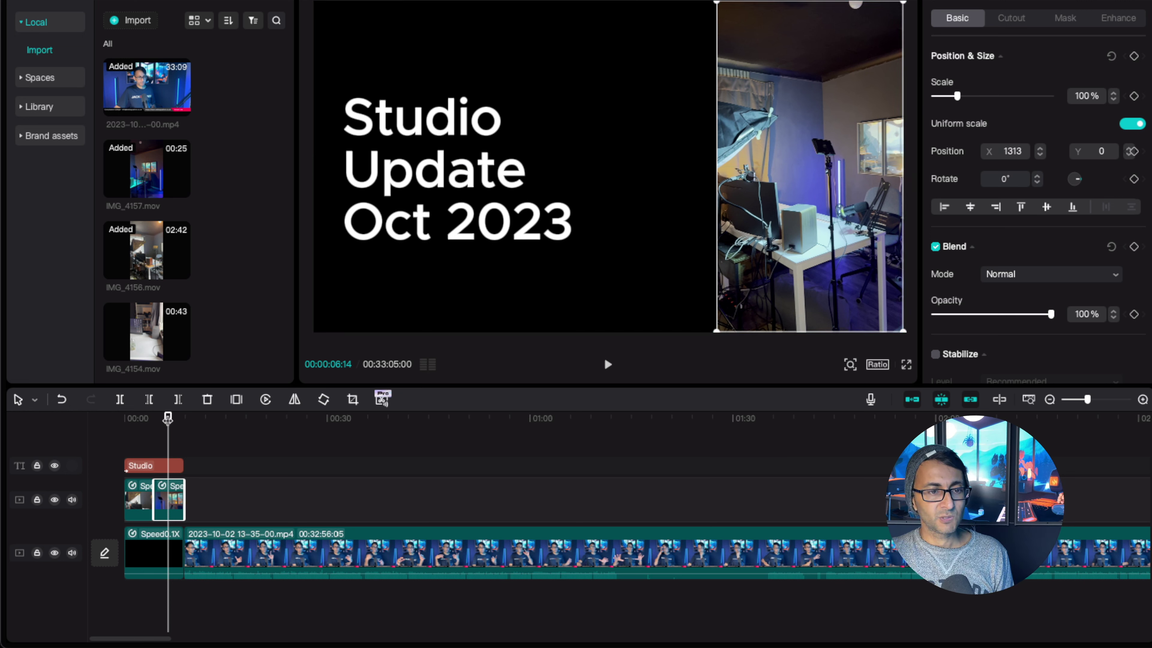
Play the opening from the start to check the title beside the two studio clips
click(175, 475)
click(179, 466)
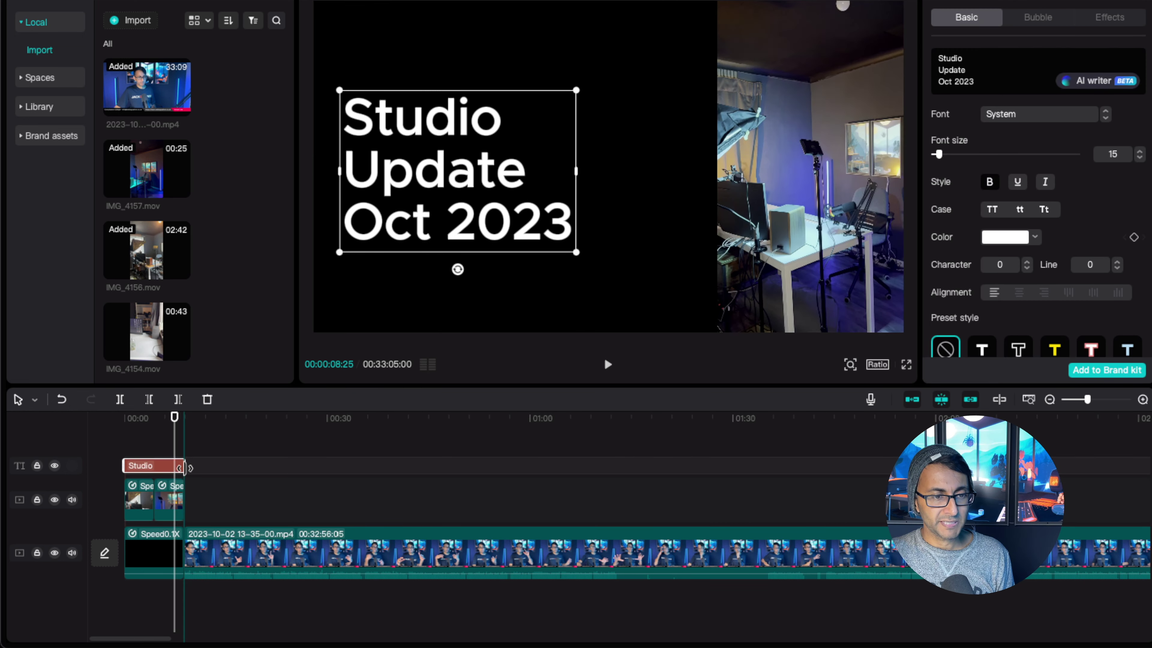
drag(174, 422, 121, 427)
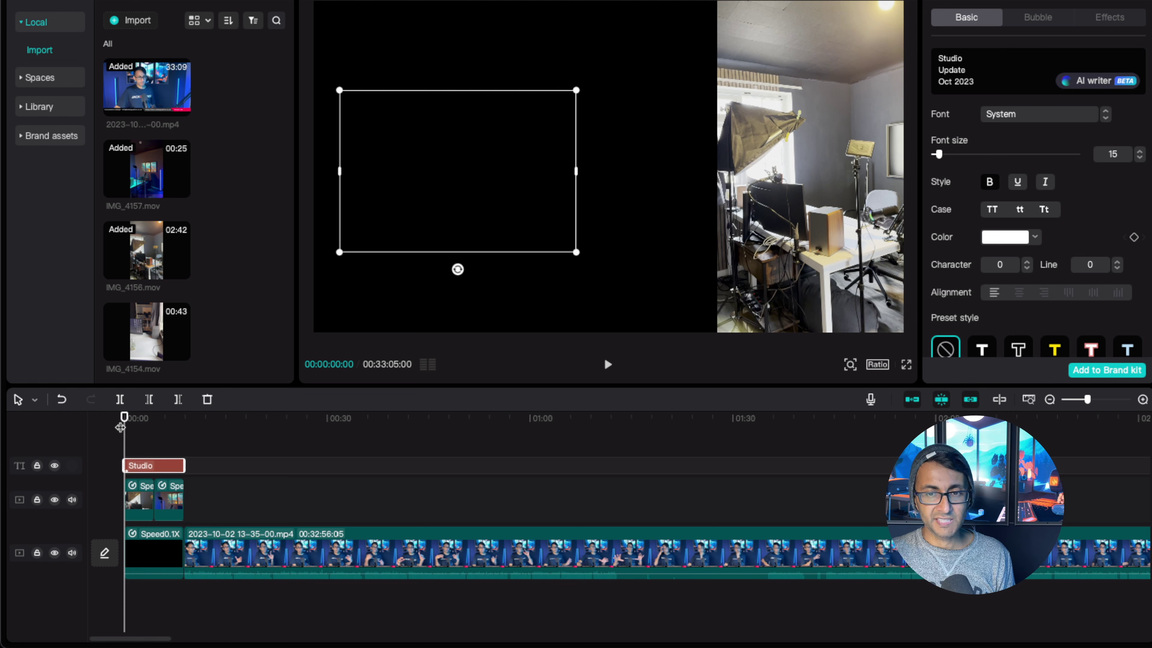
key(space)
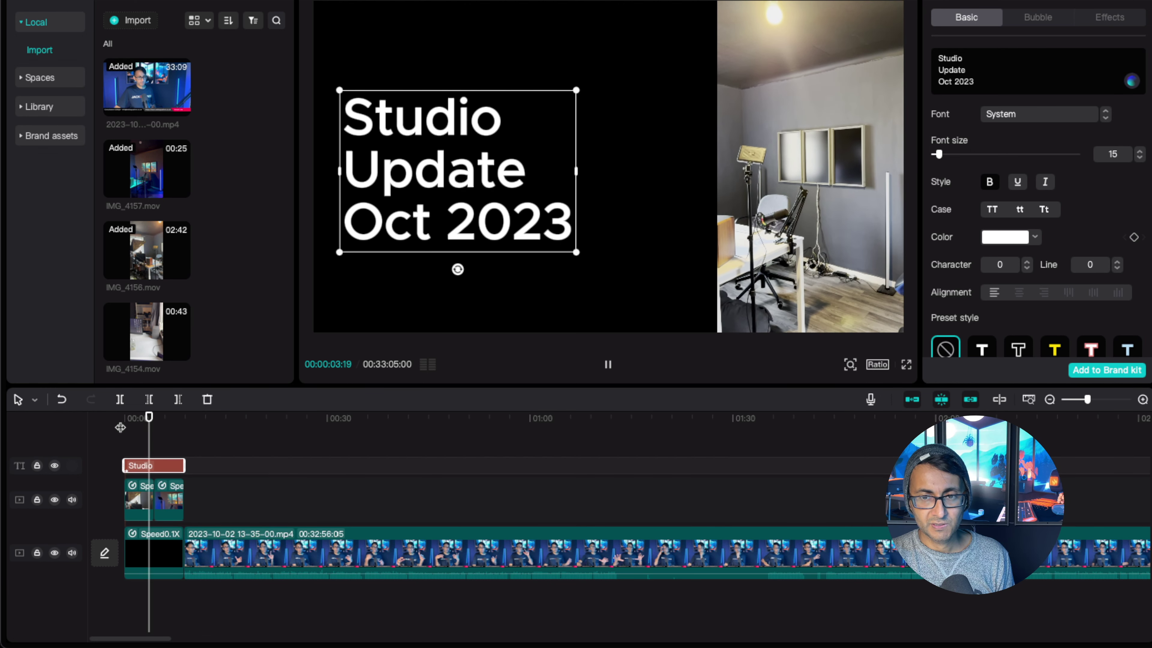
key(space)
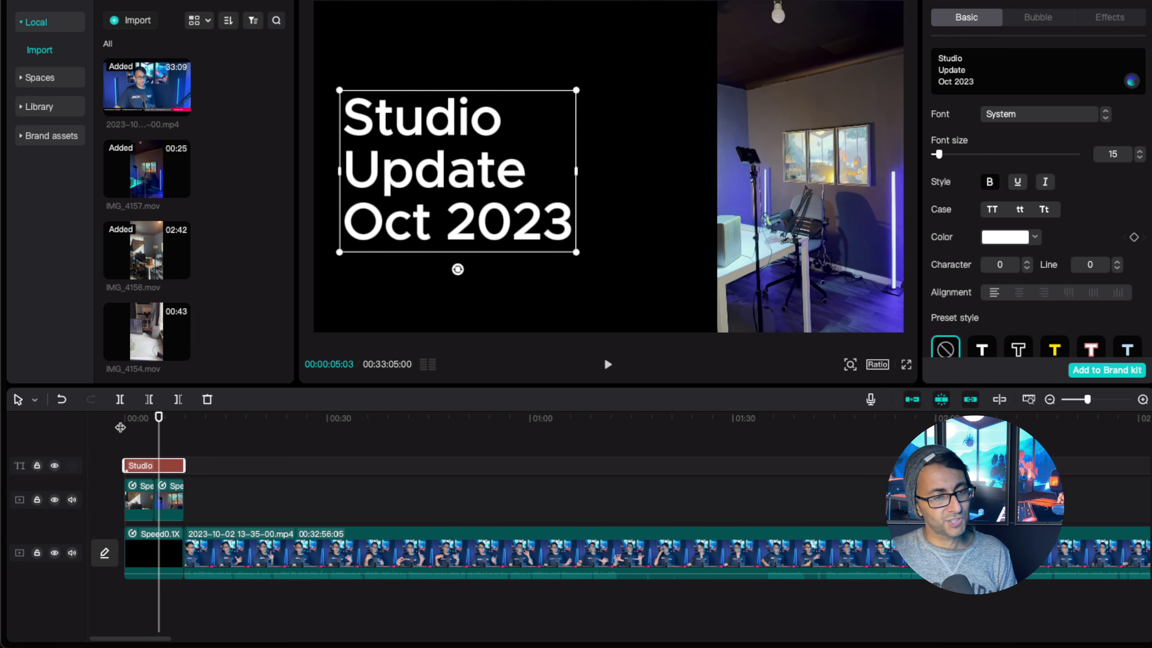
Trim the beginning and end of IMG_4156.mov to a length of 00:00:02:14, keeping it at the start of the timeline
click(1100, 399)
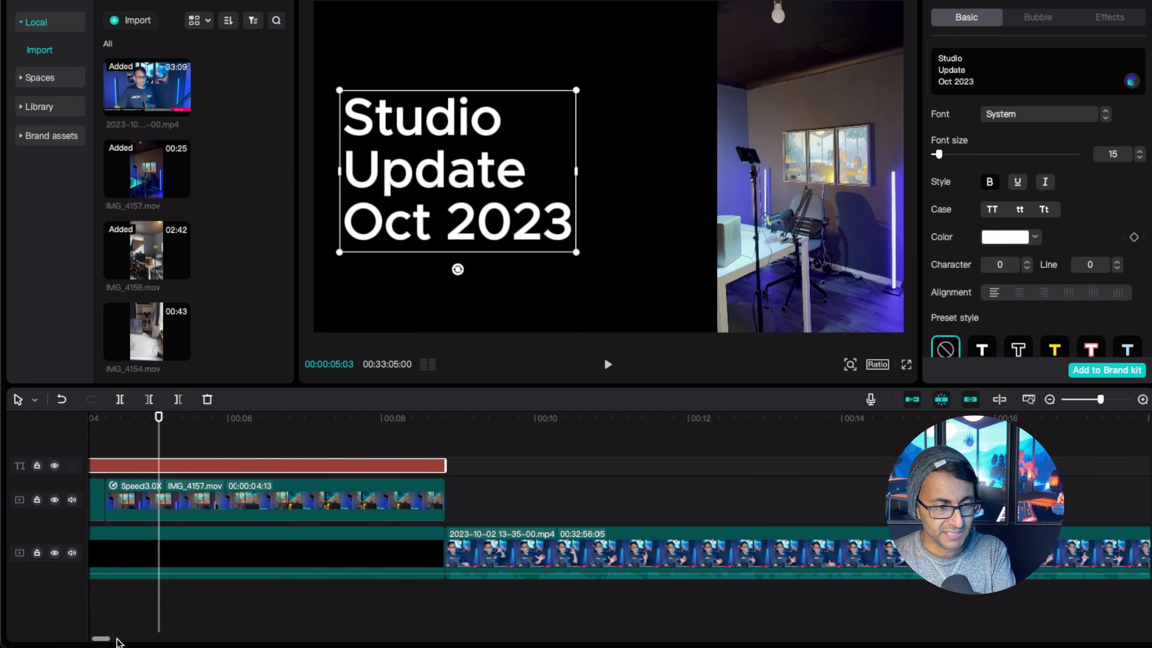
scroll(118, 641, left, 5)
click(163, 509)
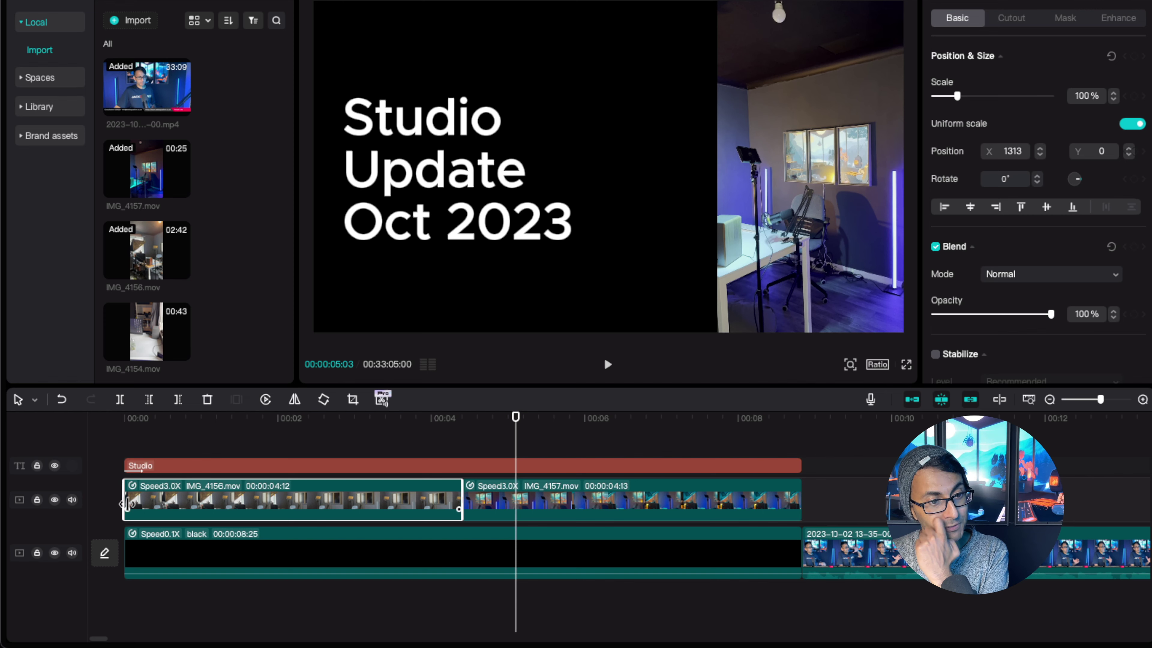
drag(126, 505, 163, 508)
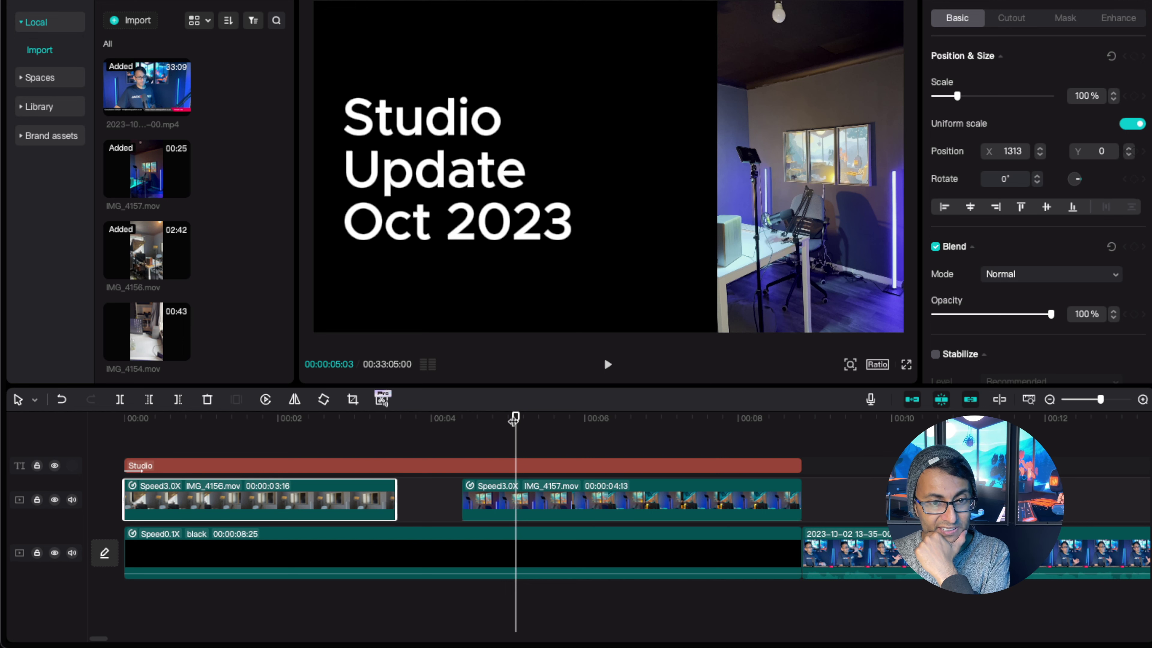
drag(516, 419, 312, 445)
drag(394, 505, 313, 505)
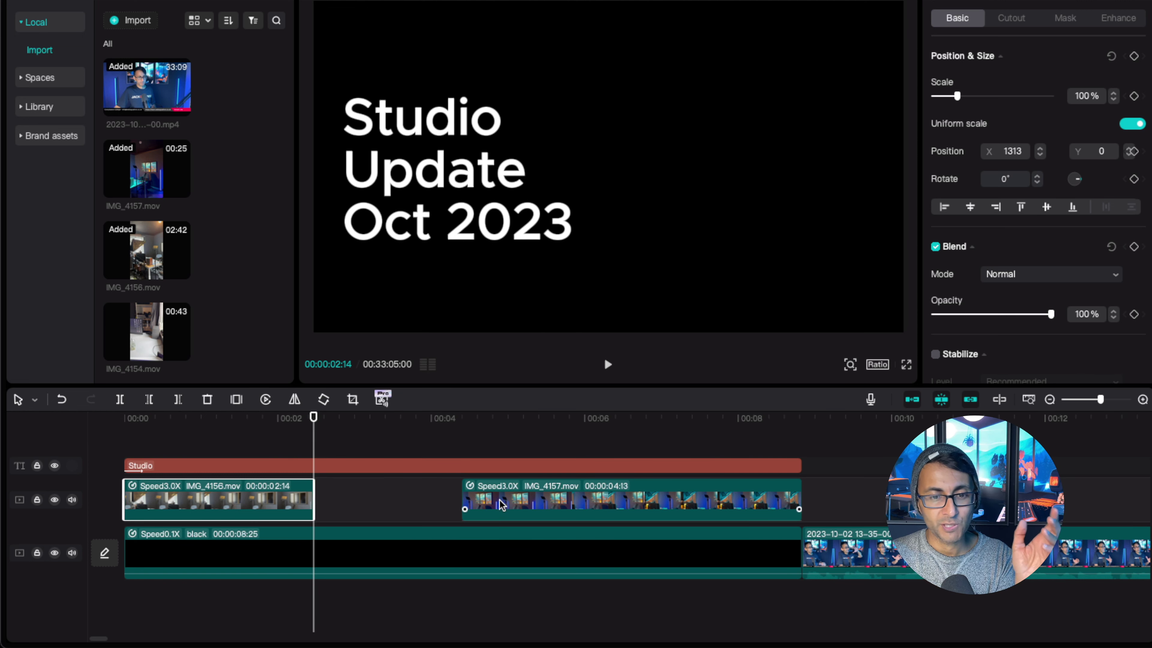
Place IMG_4157.mov directly after IMG_4156.mov and shorten both it and the Studio title to end at 00:00:05:01
drag(508, 505, 355, 504)
drag(316, 419, 510, 420)
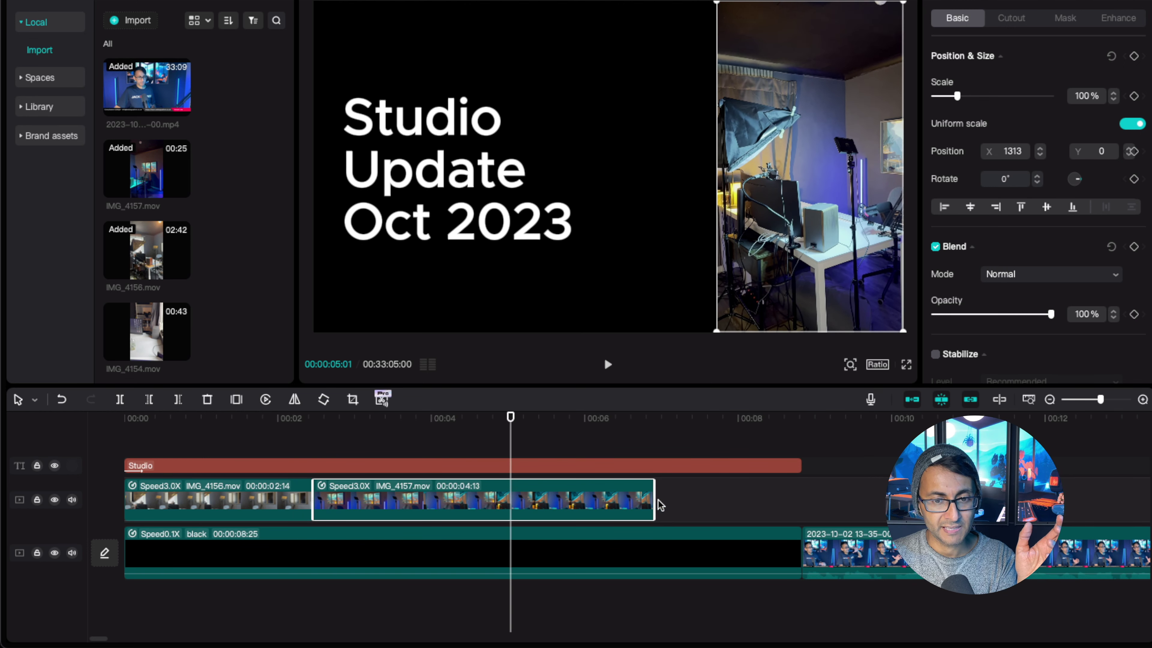
drag(656, 499, 511, 499)
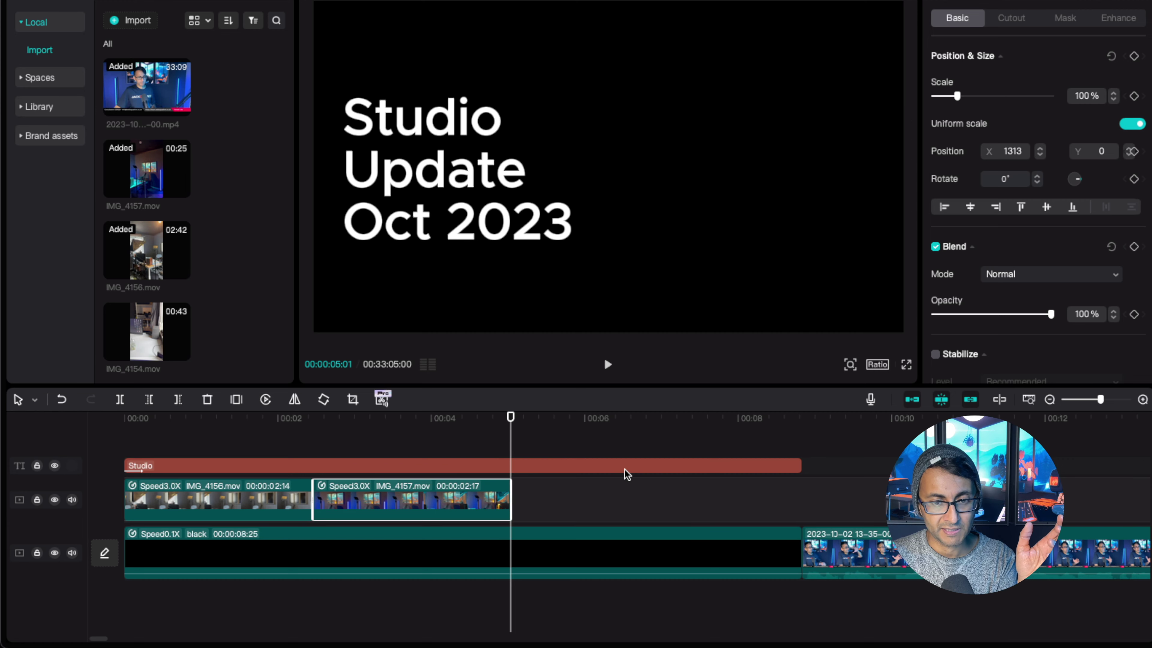
click(772, 471)
drag(800, 467, 511, 467)
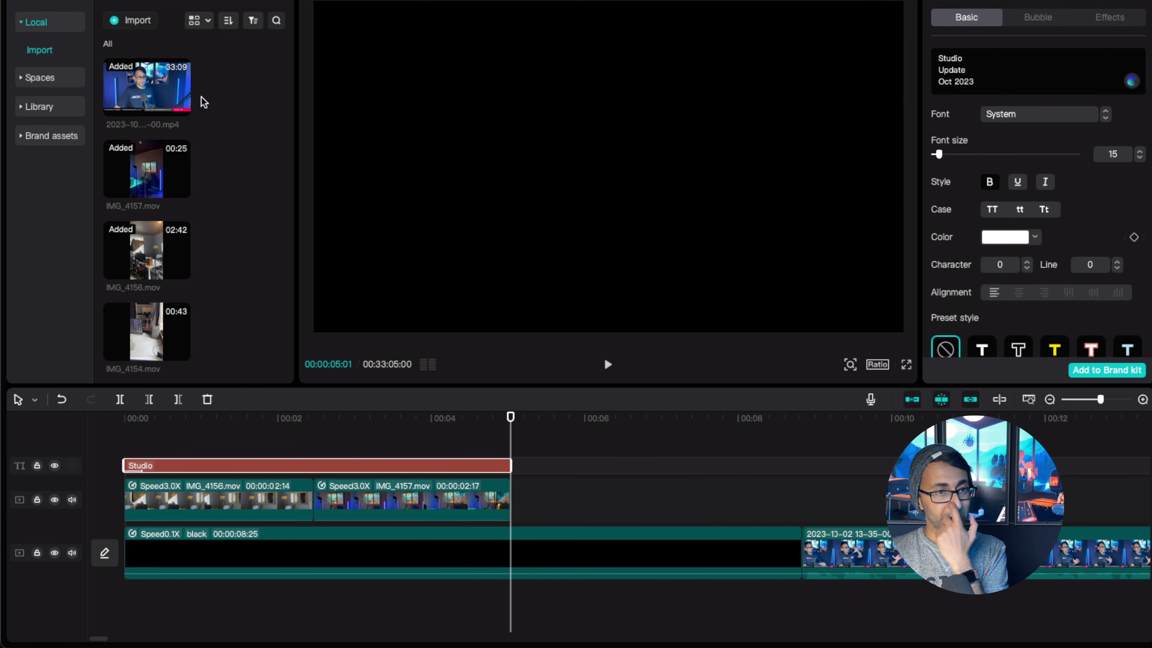
Add the Shake II transition between IMG_4156.mov and IMG_4157.mov, accepting duplicate frames for it
click(213, 1)
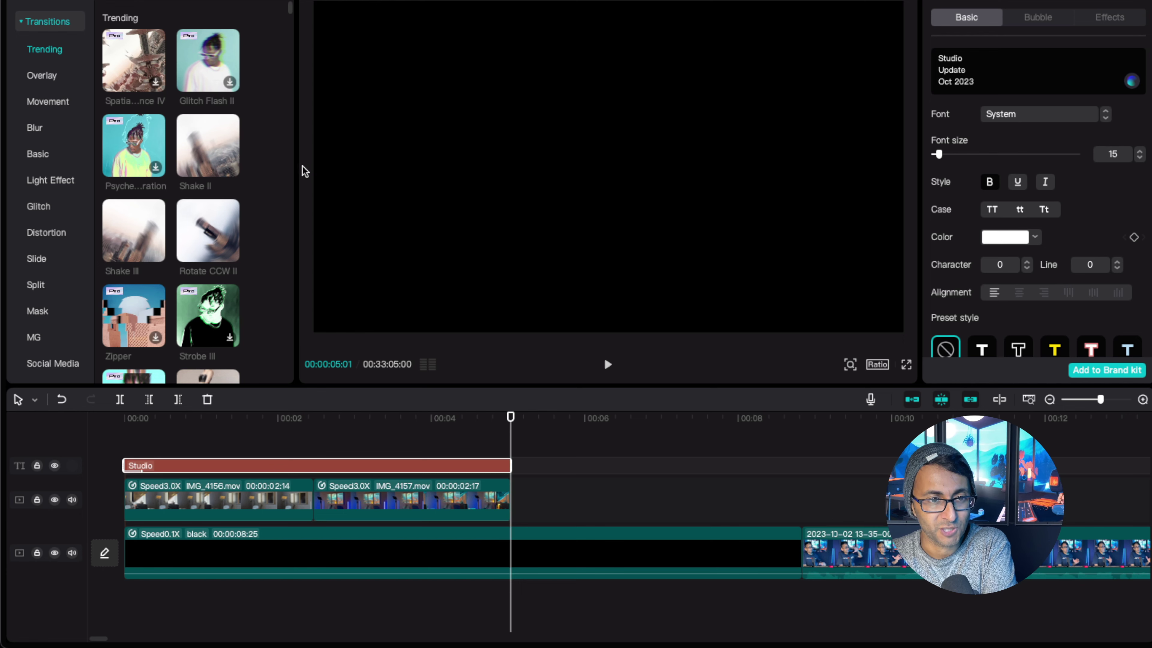
drag(298, 173, 369, 173)
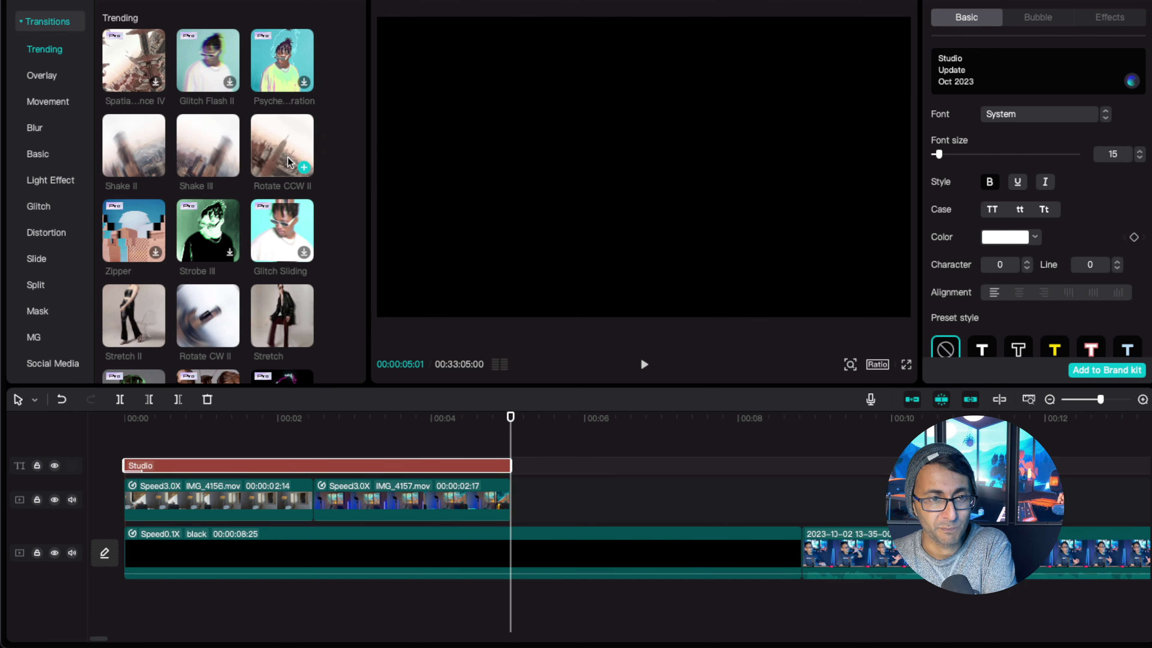
drag(133, 149, 308, 499)
click(671, 348)
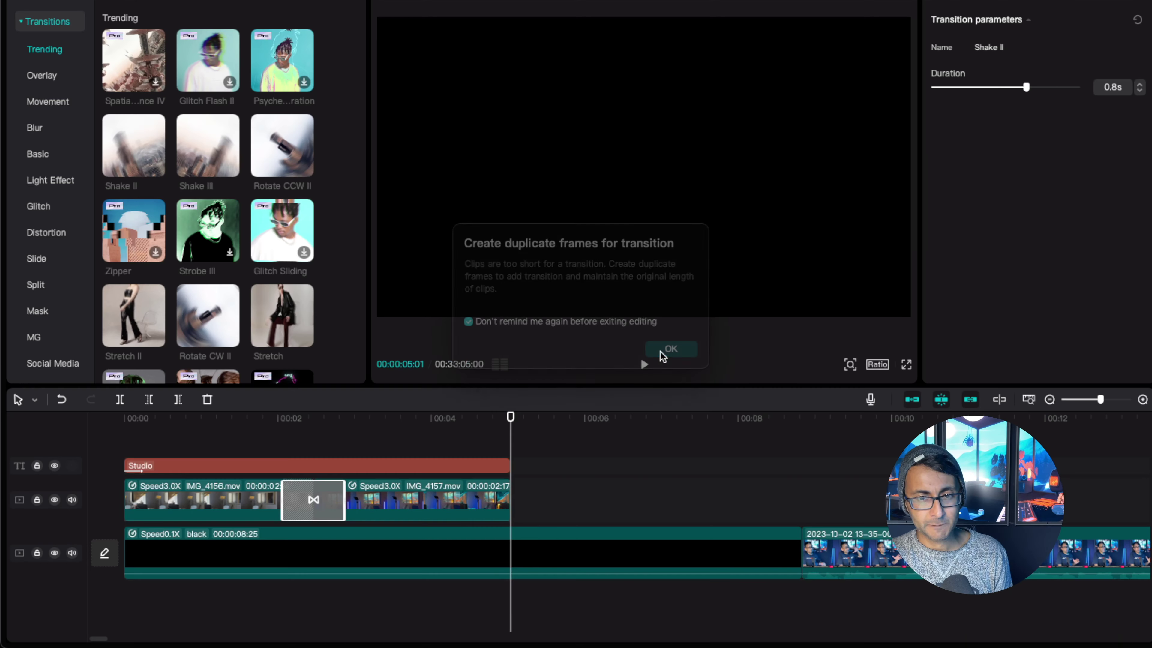
Play the opening from the start to check the transition between the studio clips
drag(510, 417, 119, 418)
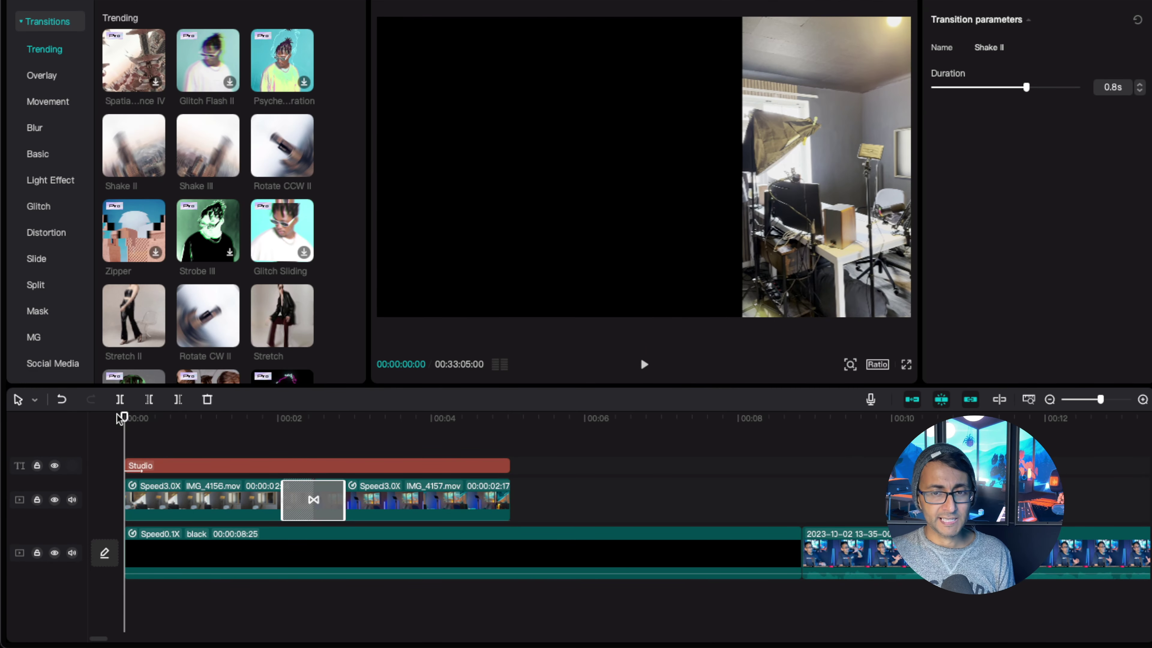
key(space)
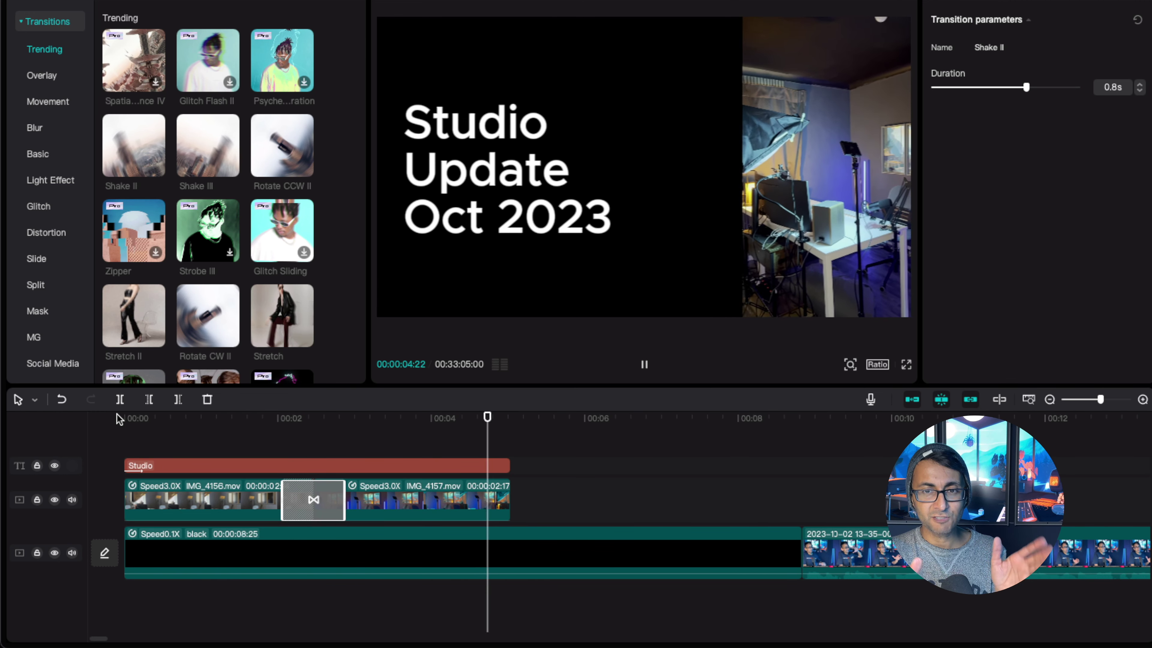
key(space)
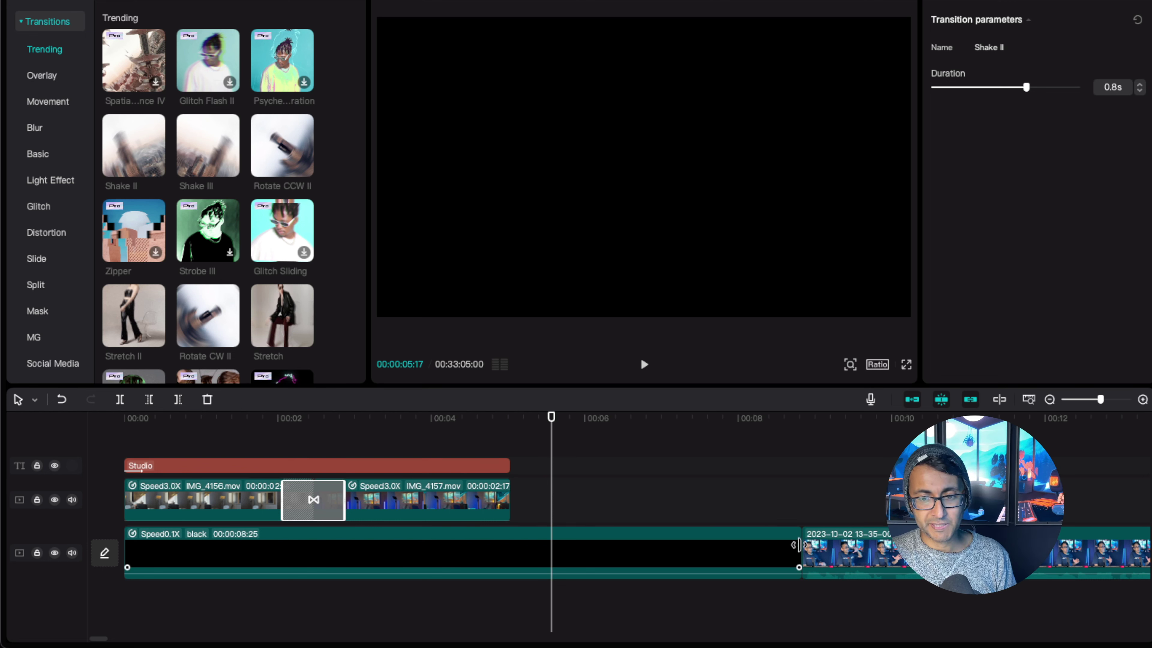
Shorten the black clip to 00:00:05:01 and add the Pull in transition between it and the talking-head video
drag(798, 549, 509, 549)
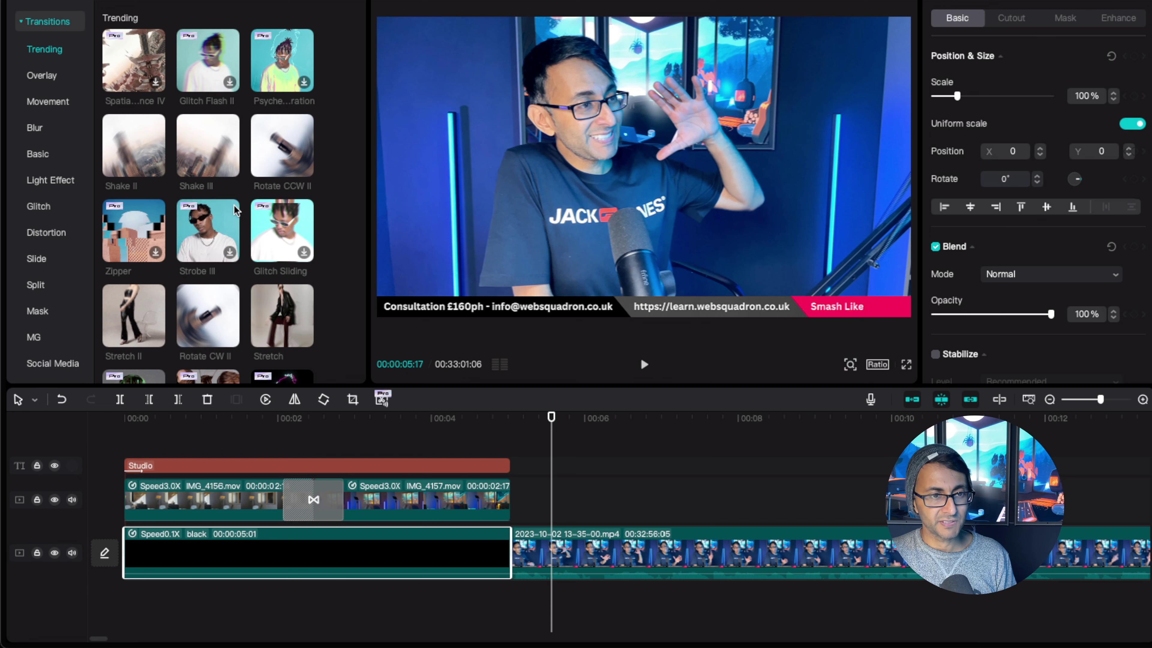
scroll(295, 257, down, 2)
scroll(281, 257, down, 6)
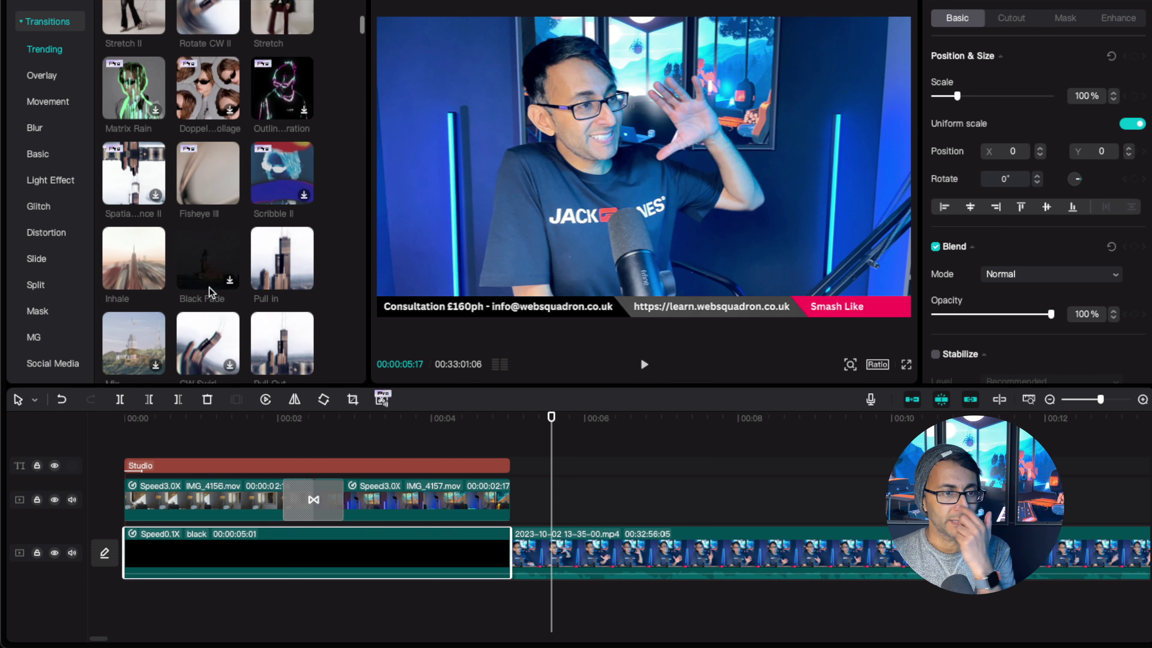
scroll(281, 227, down, 4)
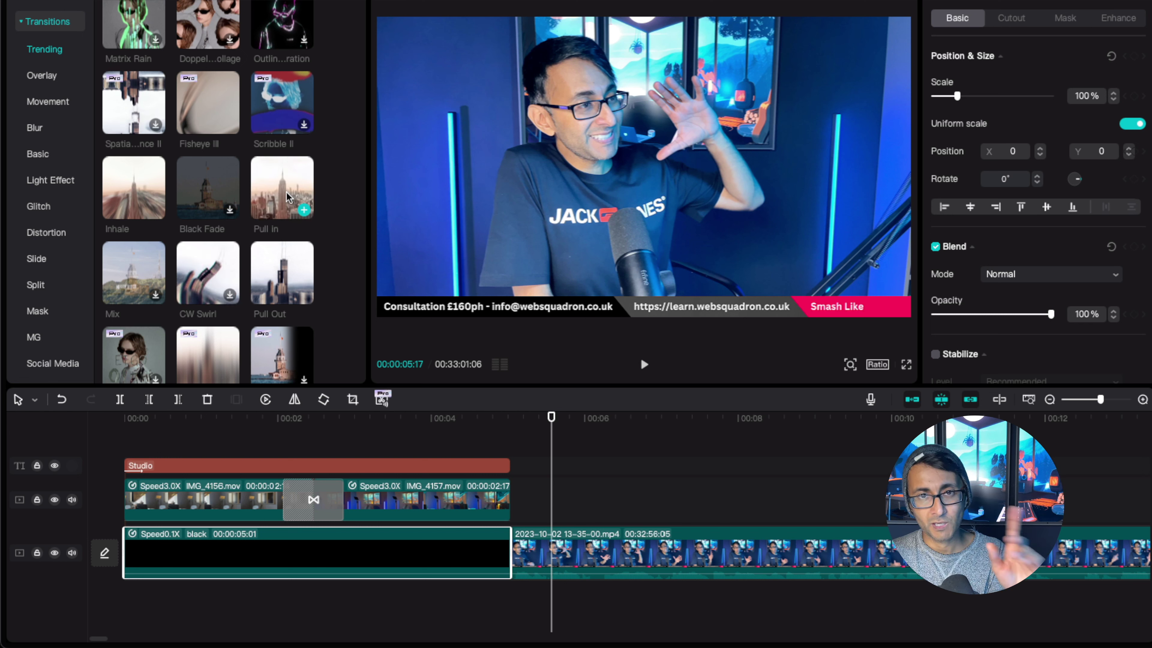
drag(288, 193, 474, 557)
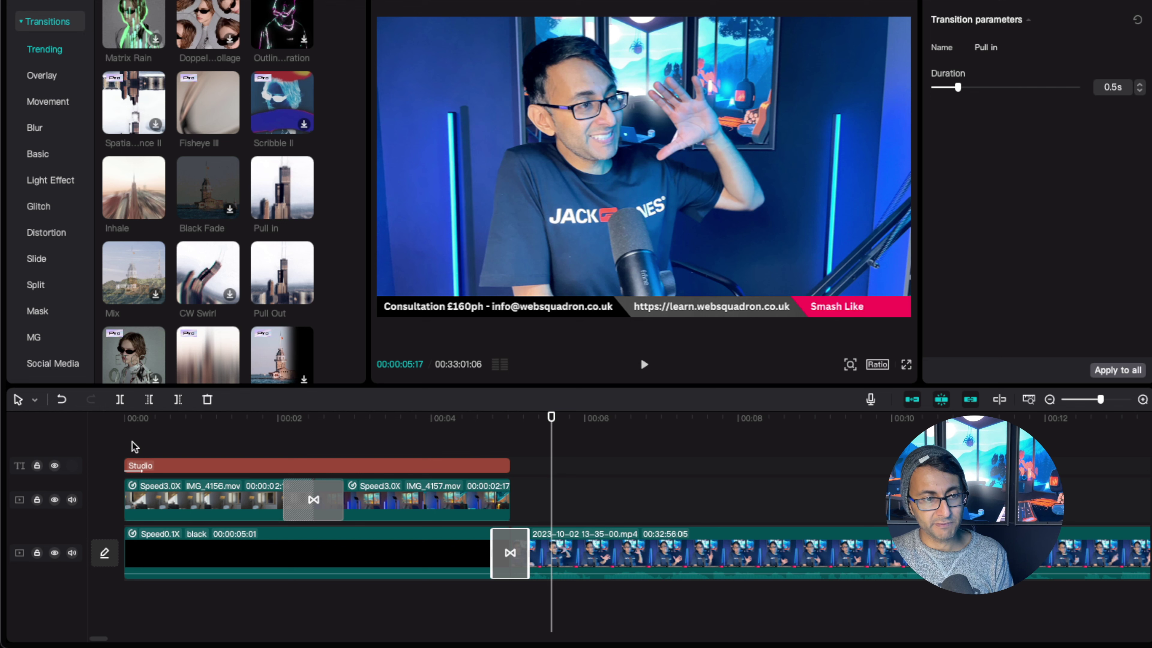
Apply the Shake Slide entrance animation to IMG_4156.mov at the start of the opening
click(132, 446)
drag(131, 420, 114, 421)
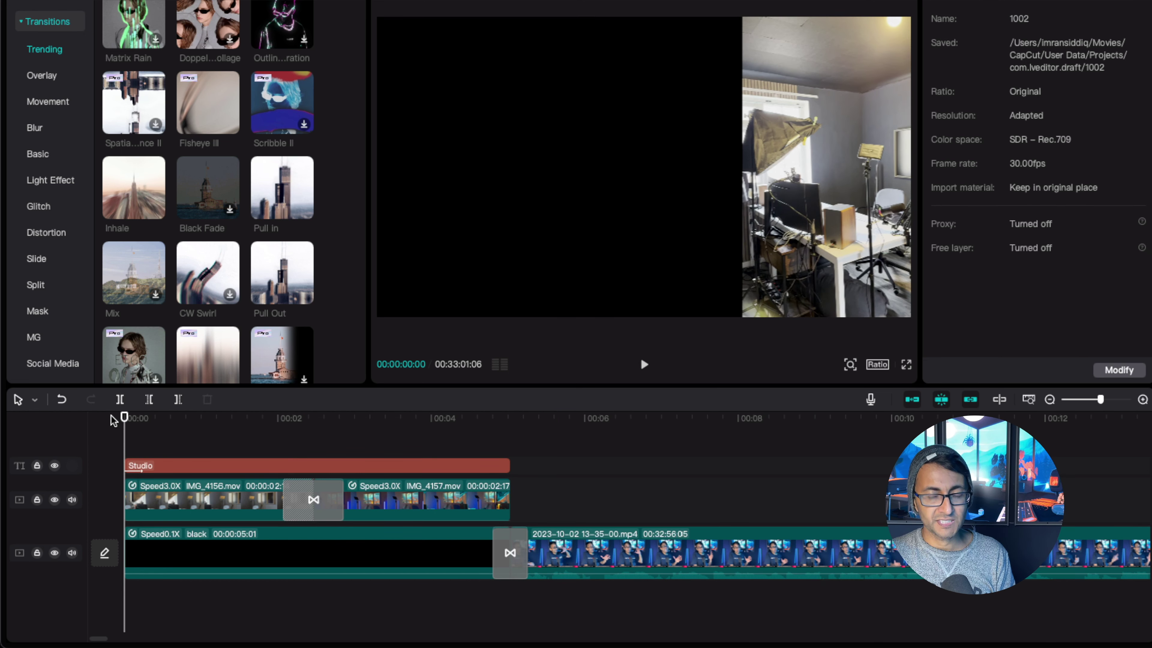
click(181, 500)
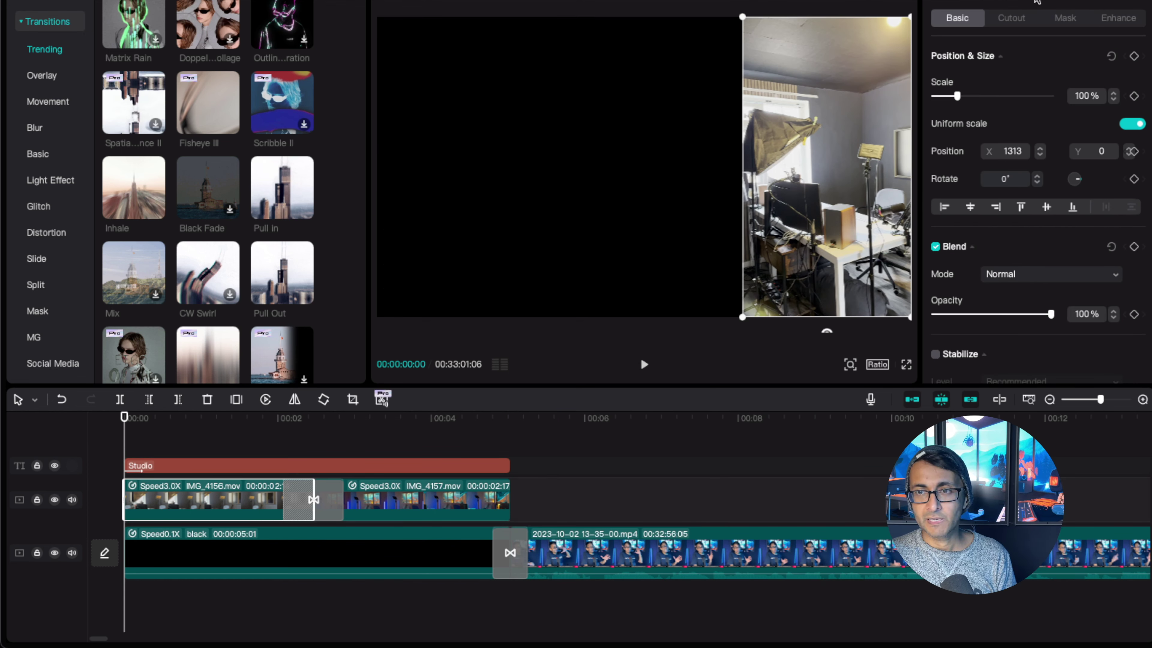
click(1059, 2)
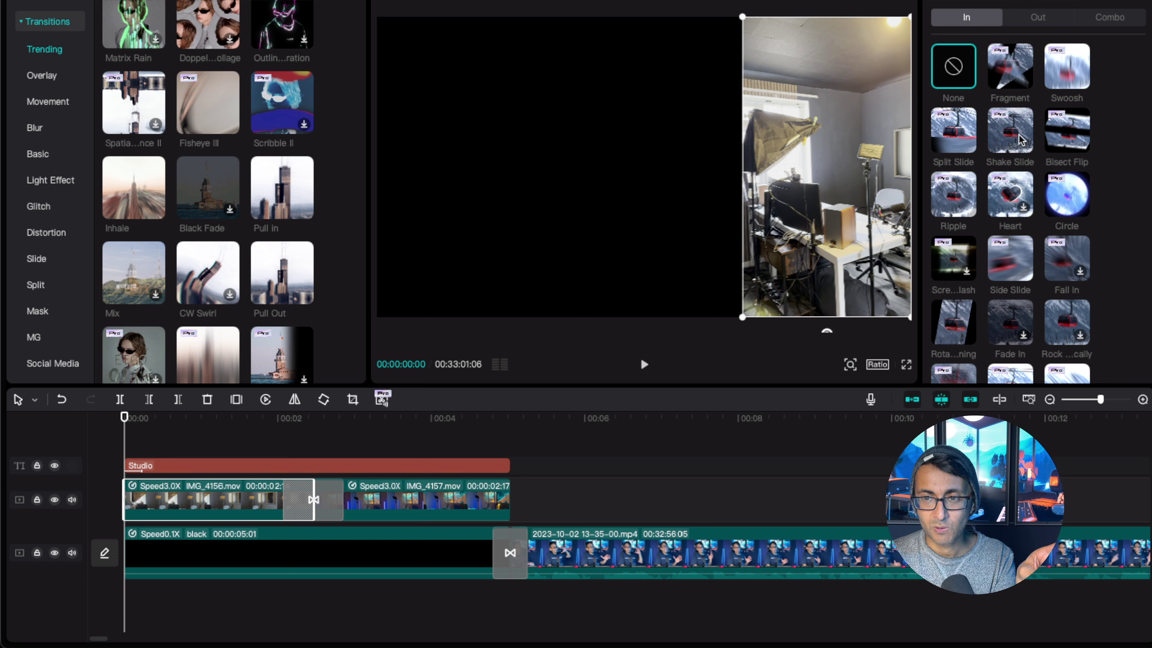
click(1007, 132)
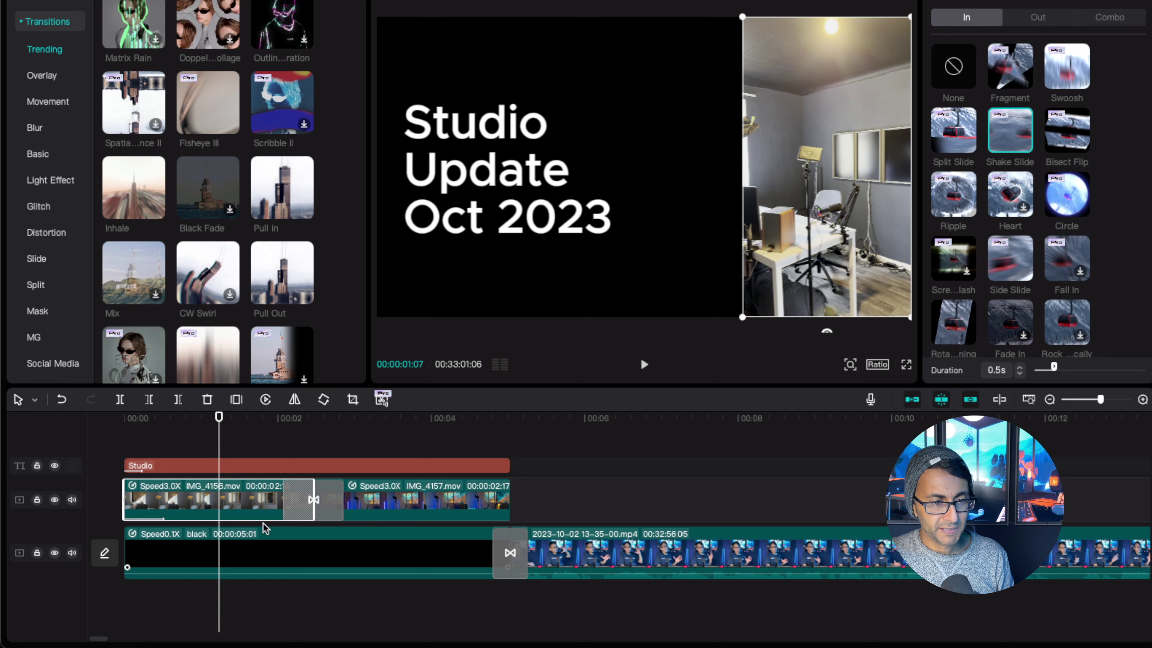
Extend the black clip to 00:00:05:04 and shift the Studio title and both studio clips slightly later together
click(578, 497)
click(445, 560)
drag(506, 550, 168, 468)
drag(170, 470, 180, 472)
Play the opening from the start to check the slide-in animation and the timing of the clips
drag(528, 423, 83, 399)
key(space)
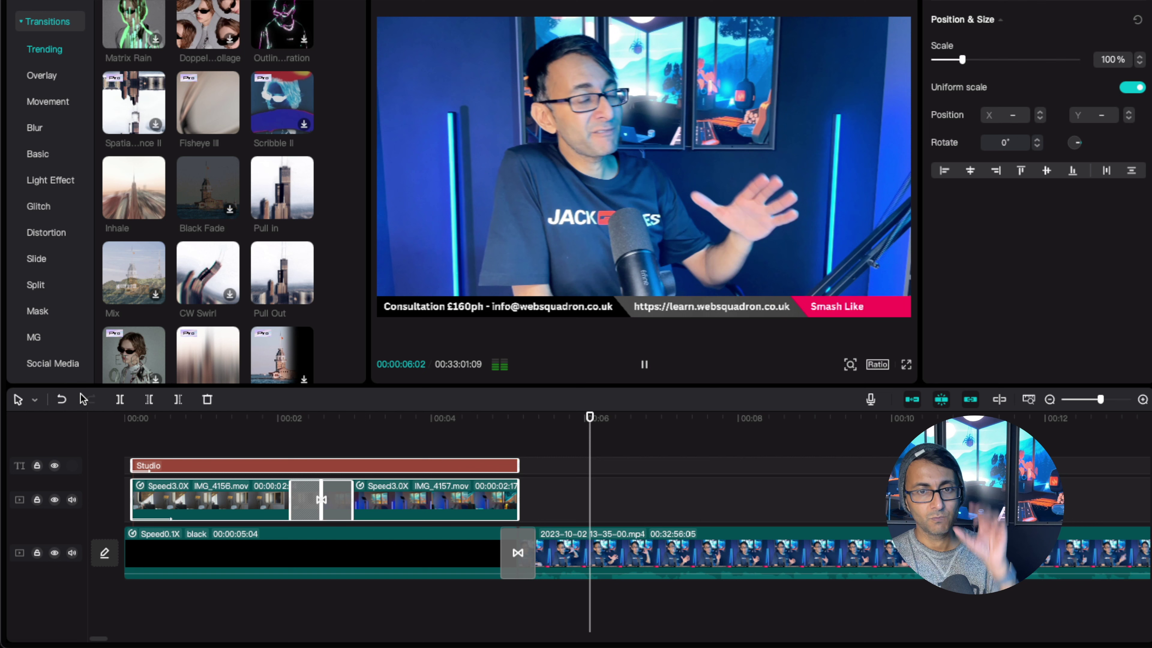
key(space)
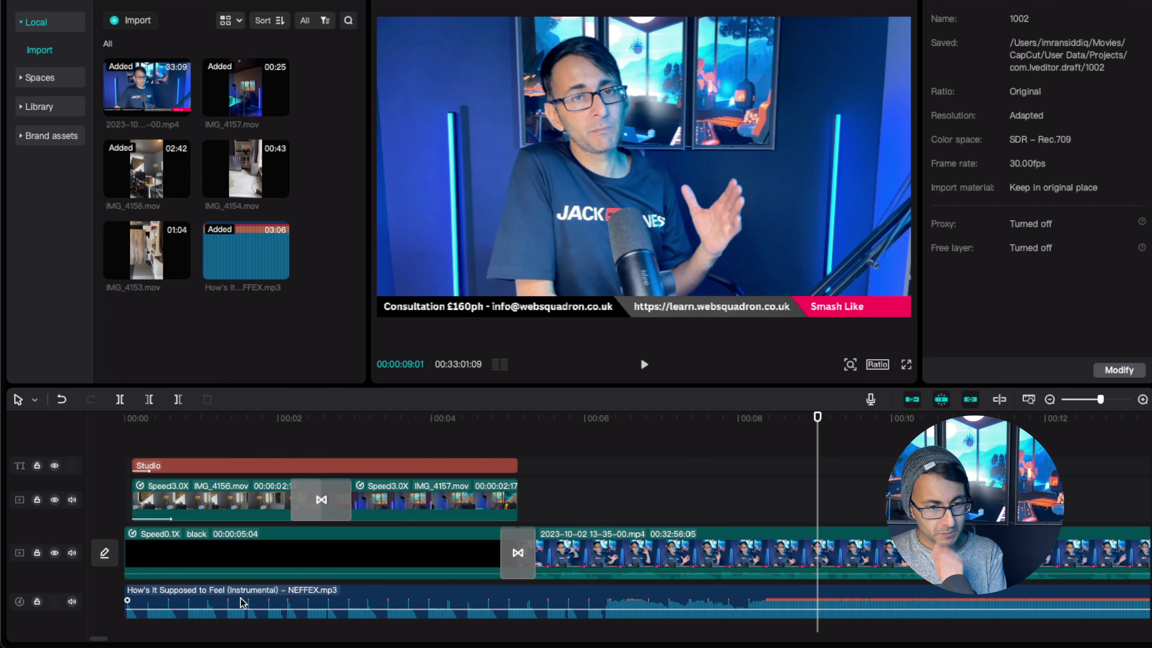
Trim the quiet beginning off the NEFFEX music track, align it with the timeline start and give it a 1.9 s fade-in
drag(818, 418, 541, 436)
drag(478, 610, 461, 589)
drag(128, 605, 177, 604)
drag(442, 593, 402, 593)
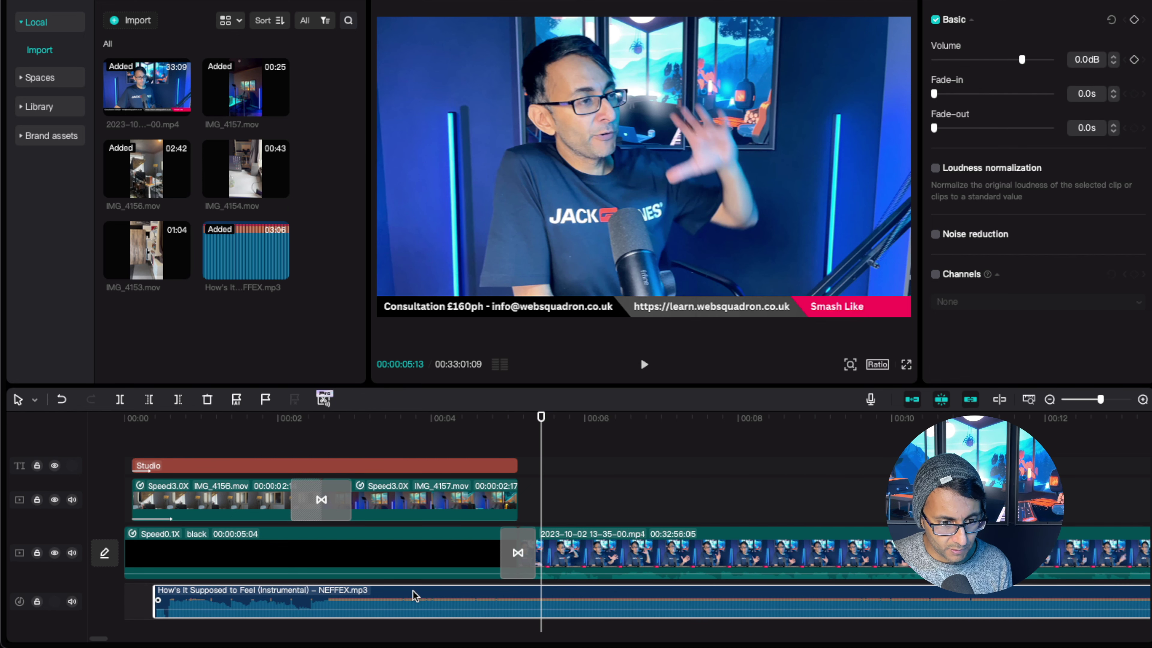
drag(416, 590, 418, 590)
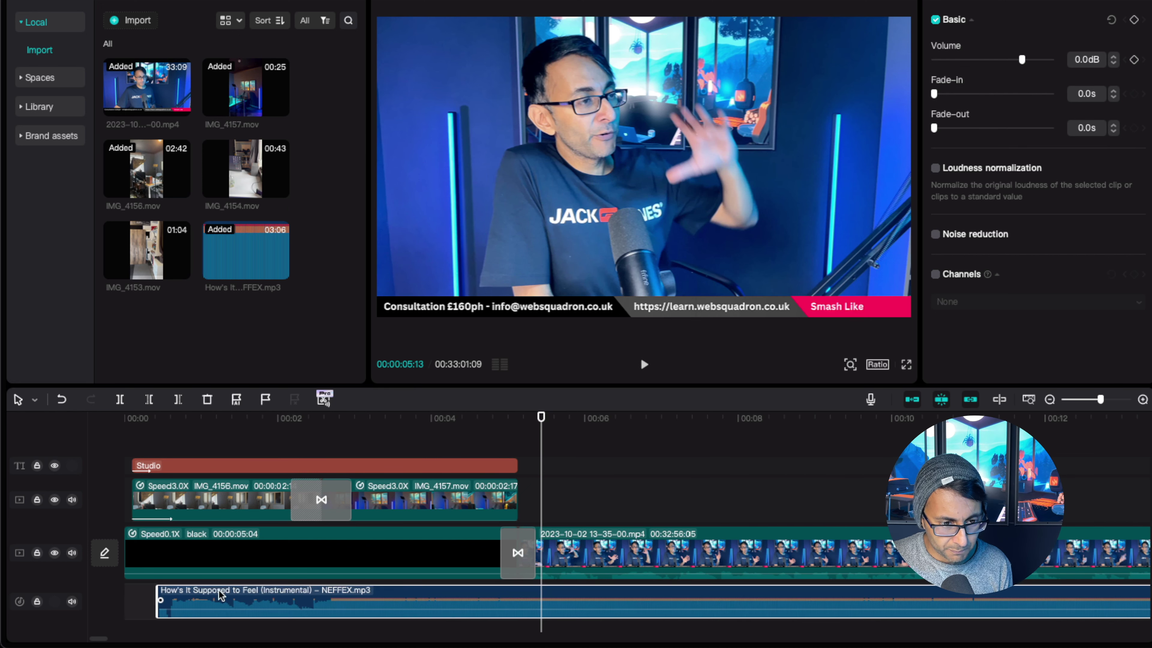
drag(159, 595, 270, 603)
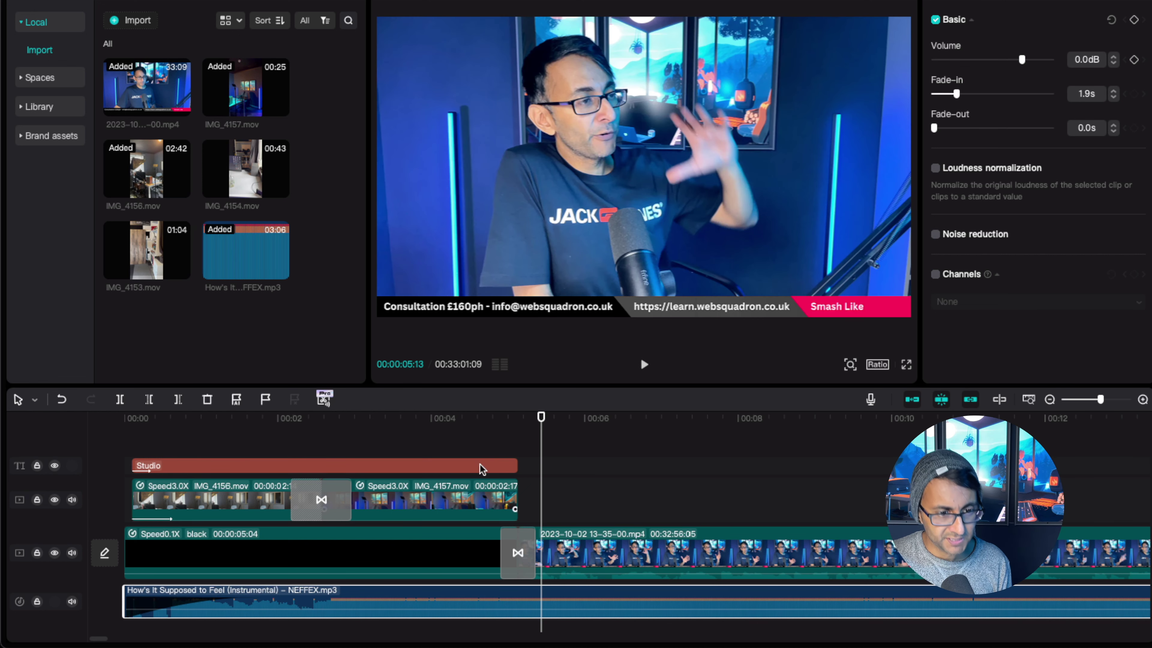
Lower the music volume to -0.9 dB and play the opening from the start with it
drag(542, 423, 123, 417)
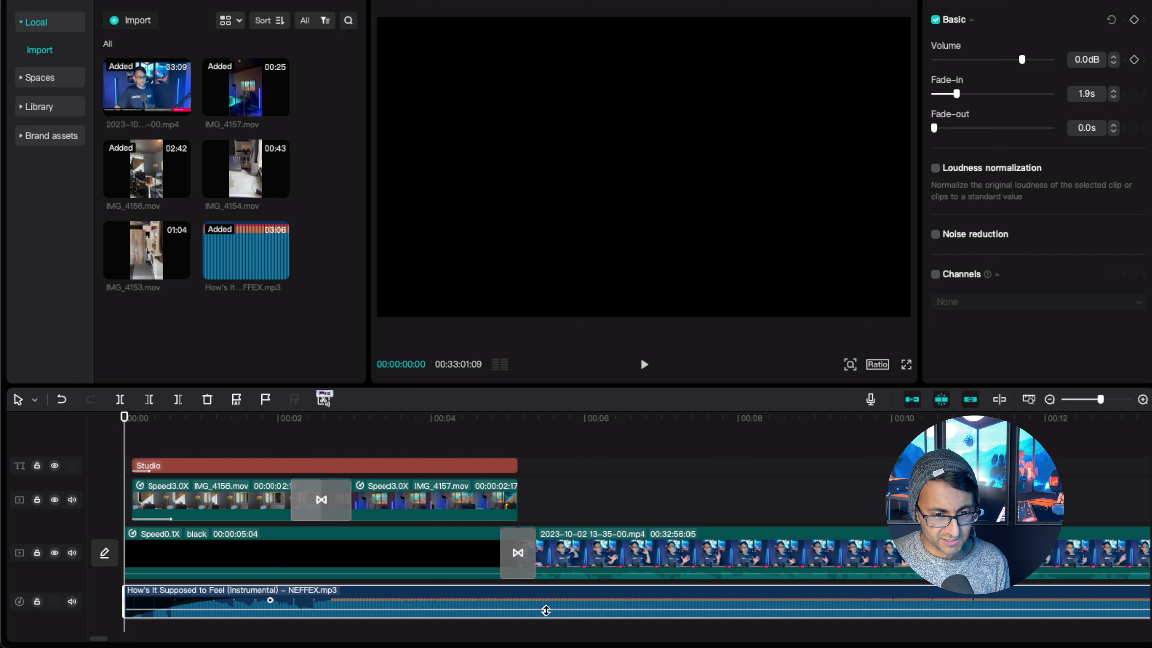
drag(547, 607, 550, 609)
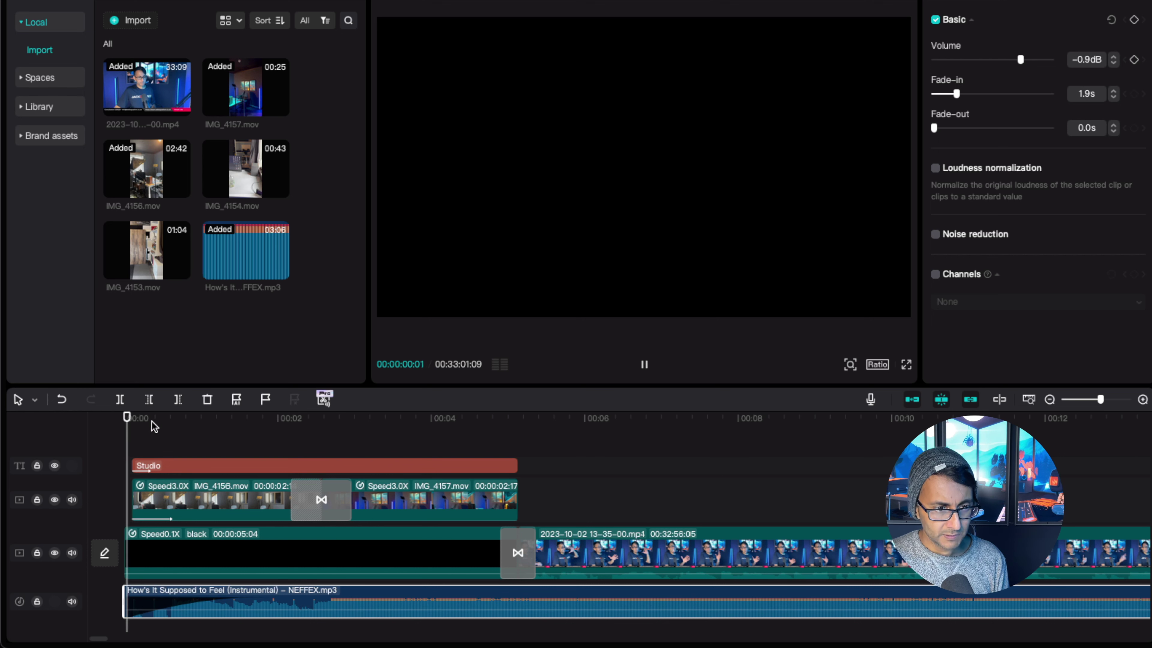
key(space)
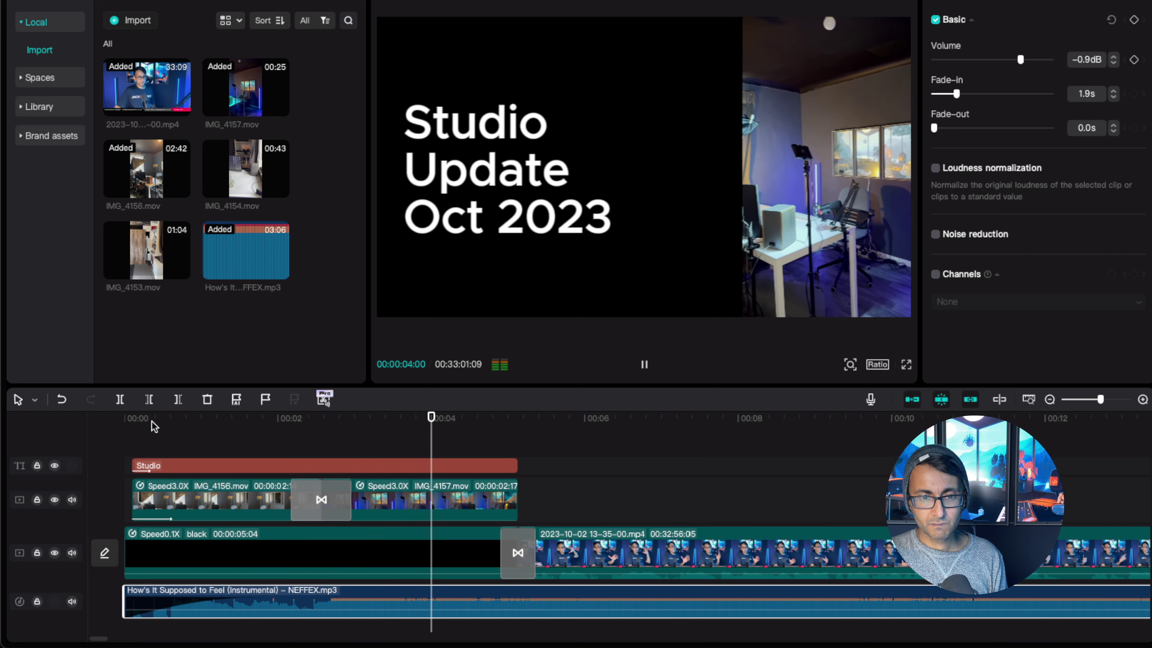
key(space)
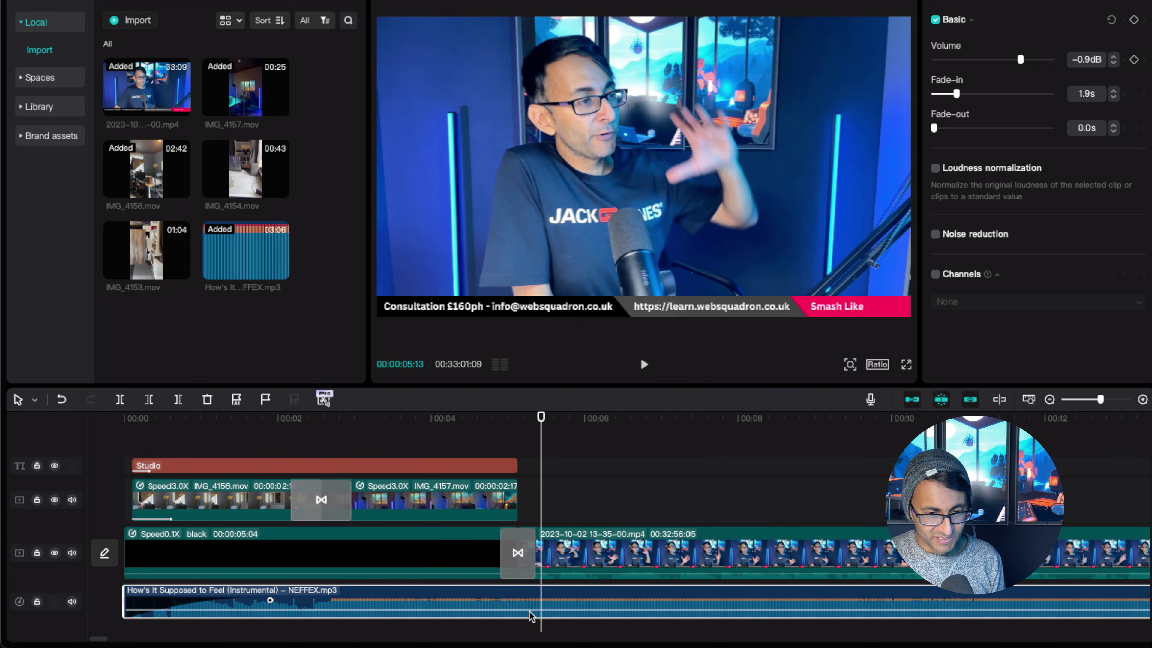
Cut the music at 00:00:05:04, delete the part after it and add a 0.2 s fade-out
drag(542, 421, 521, 422)
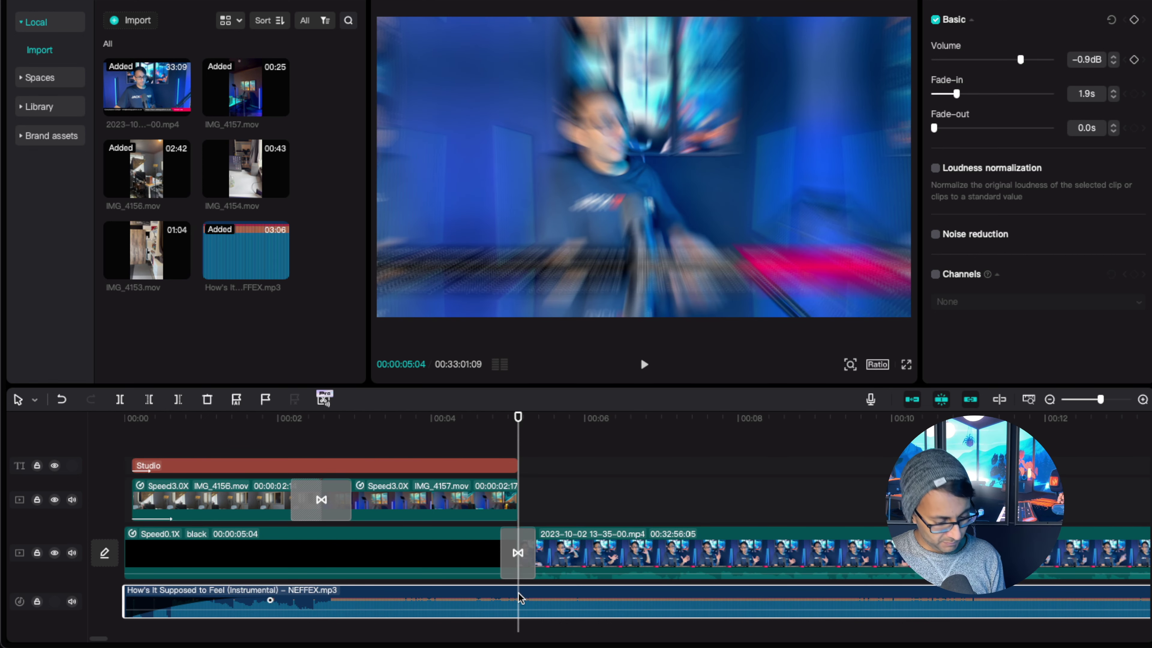
key(ctrl+b)
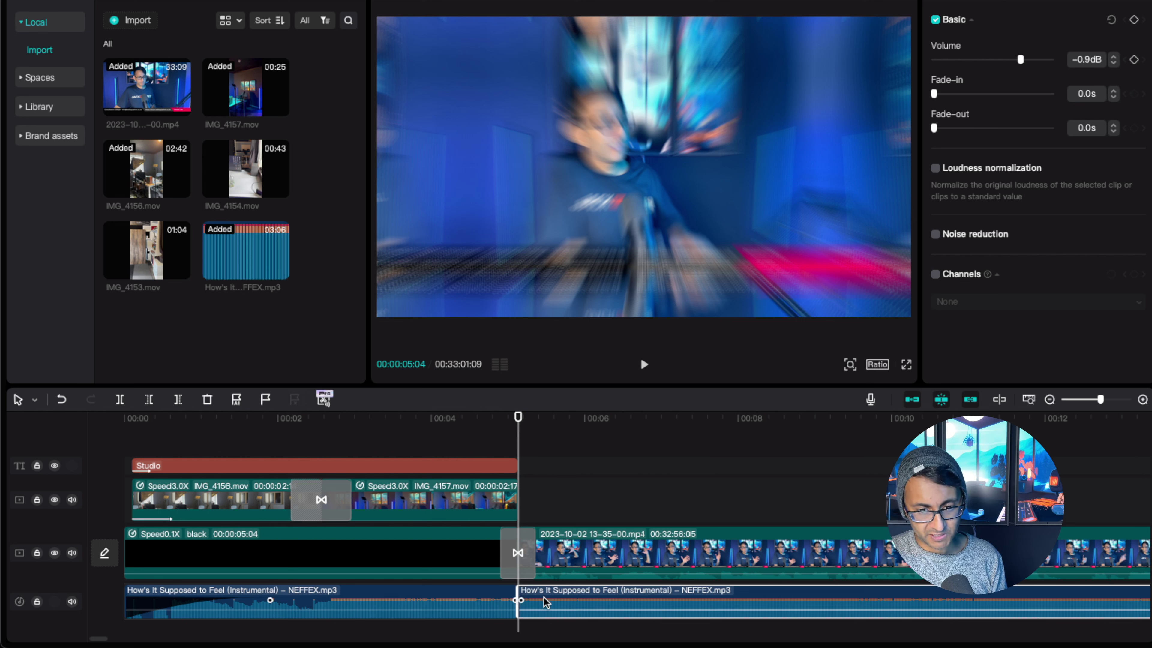
key(Delete)
drag(518, 599, 504, 601)
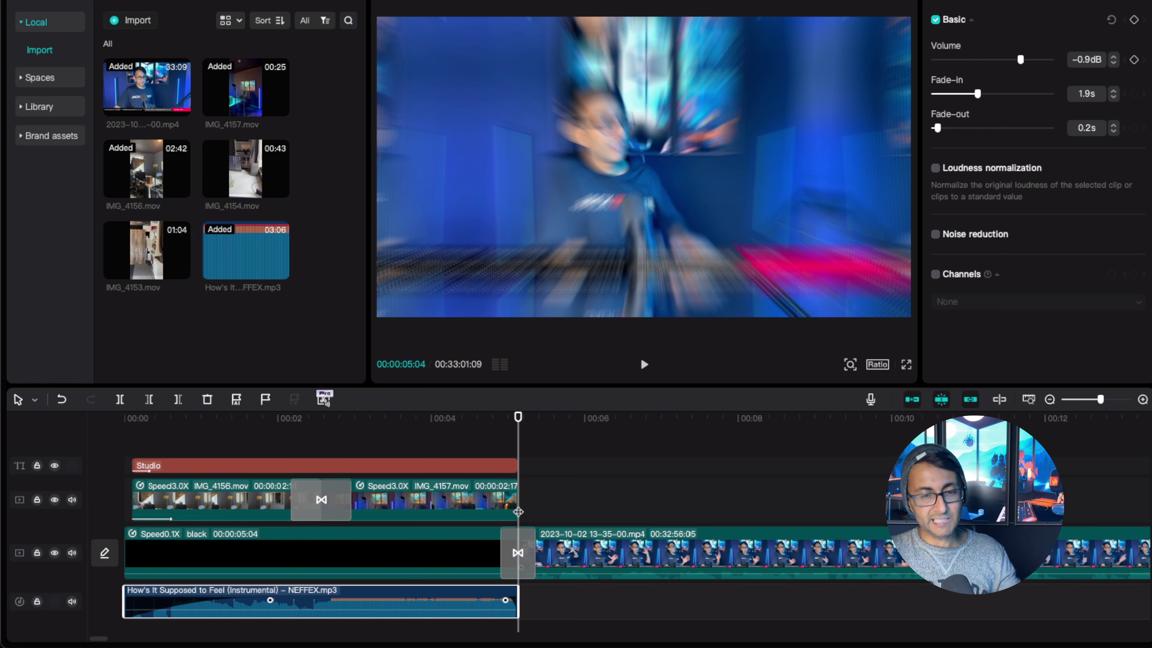
Play the opening from the start into the talking-head video to check how the shortened music ends
drag(517, 418, 126, 417)
key(space)
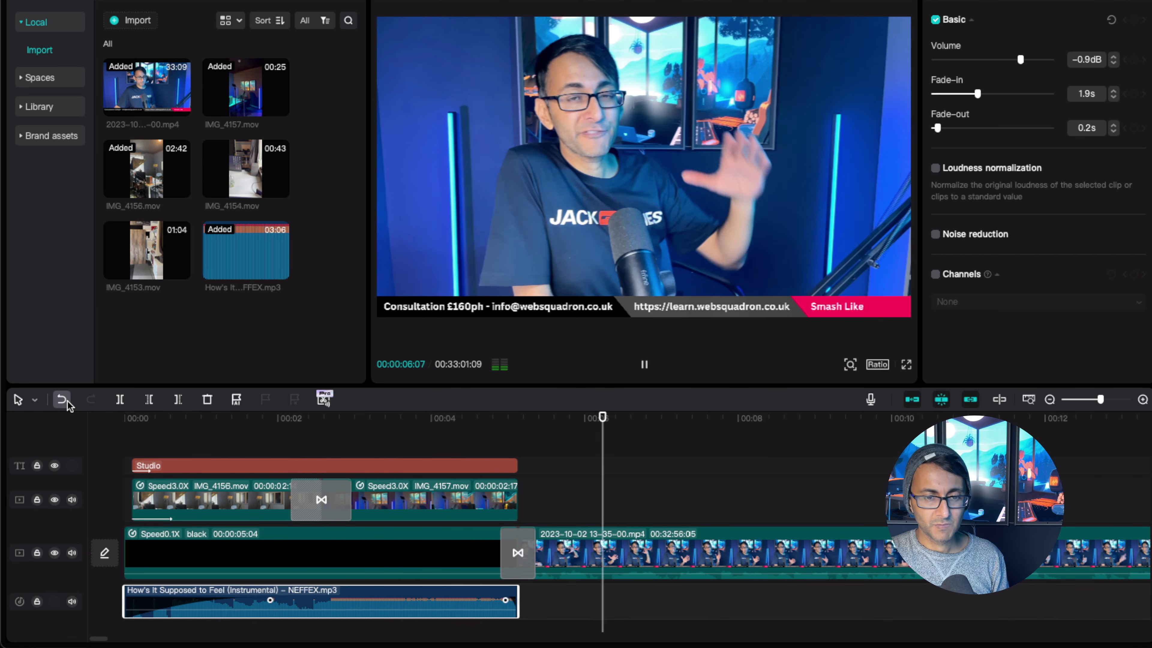
key(space)
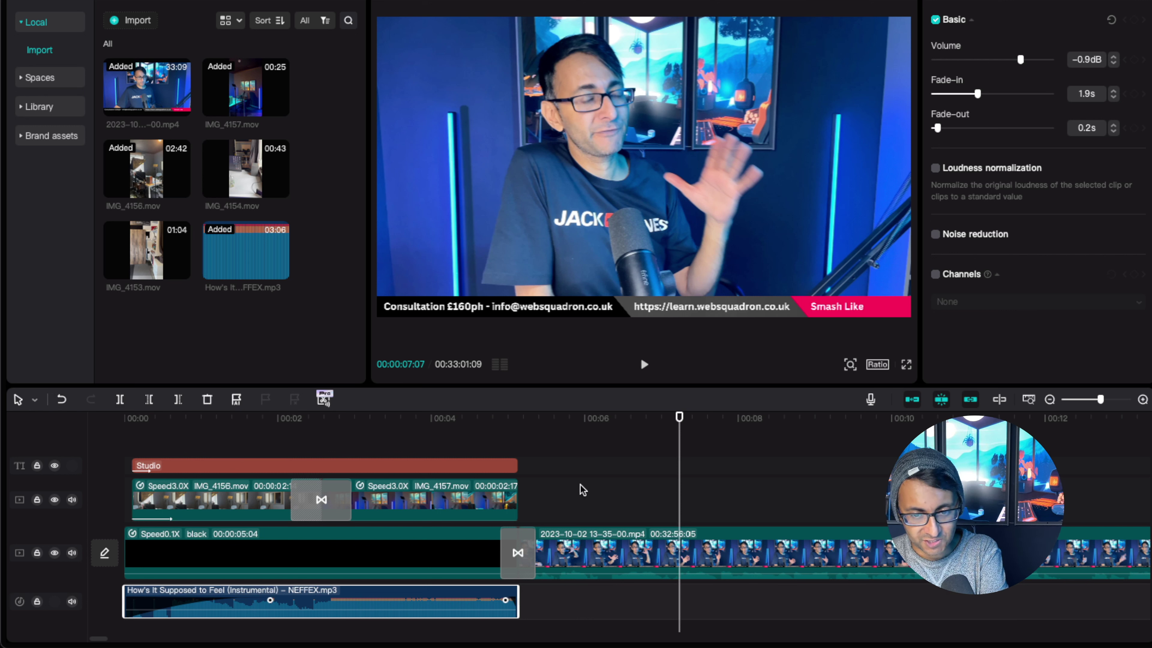
Extend the talking-head video's start to a 00:32:56:18 duration and lengthen the music to 00:00:05:11 with a 0.5 s fade-out
click(525, 557)
mouse_move(516, 553)
mouse_down()
mouse_move(475, 554)
mouse_move(564, 557)
mouse_up()
drag(674, 424, 538, 405)
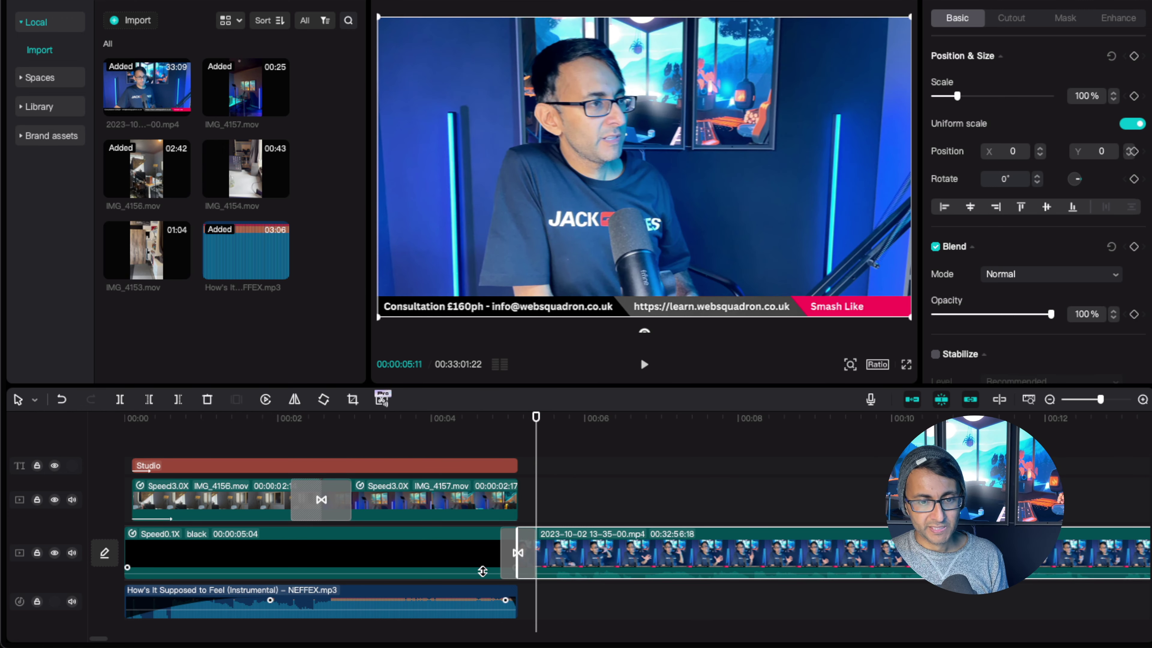
mouse_move(516, 590)
mouse_down()
mouse_move(536, 590)
mouse_move(497, 601)
mouse_up()
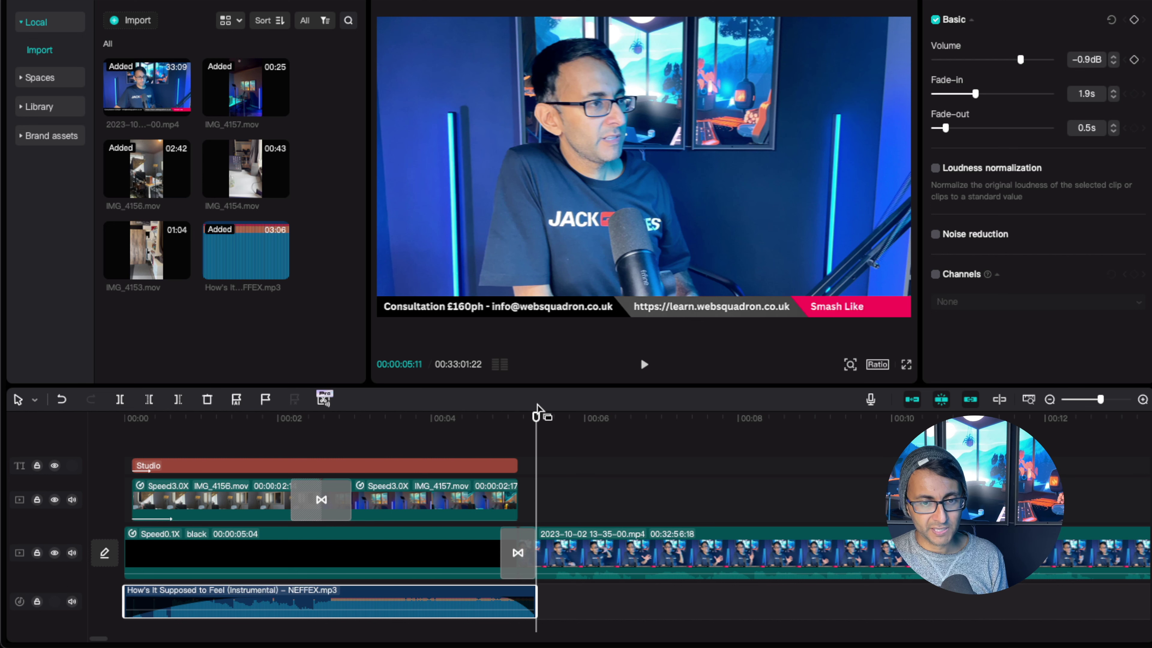
Play from about 00:00:04 to check the music fade-out across the Pull in transition
drag(536, 417, 450, 418)
key(space)
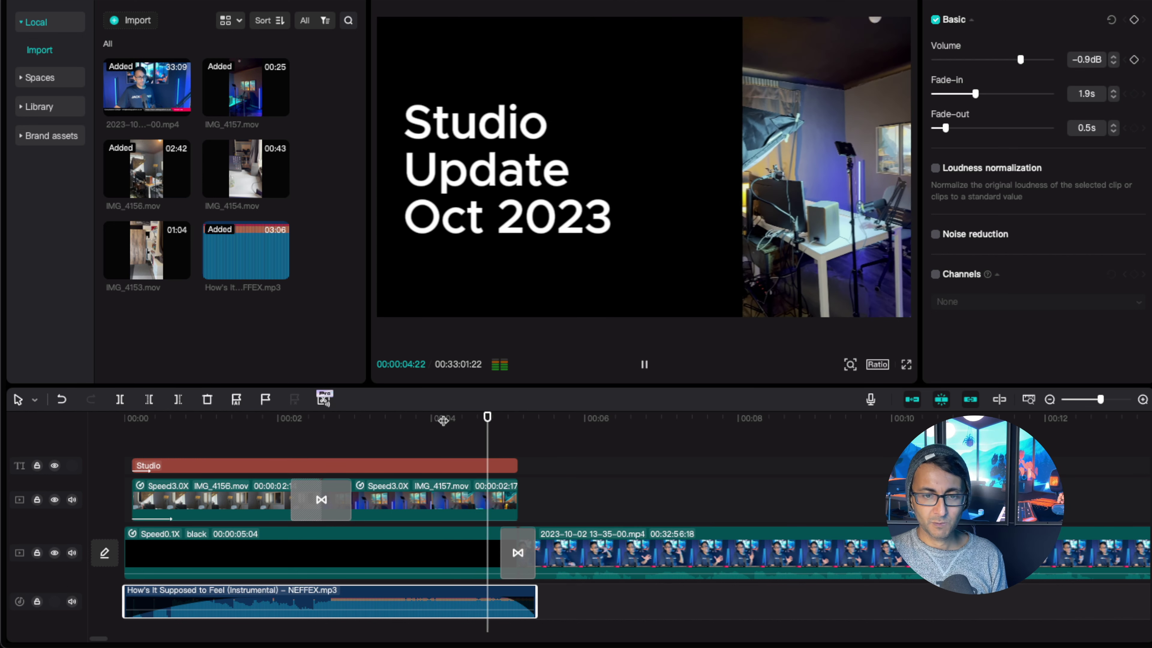
key(space)
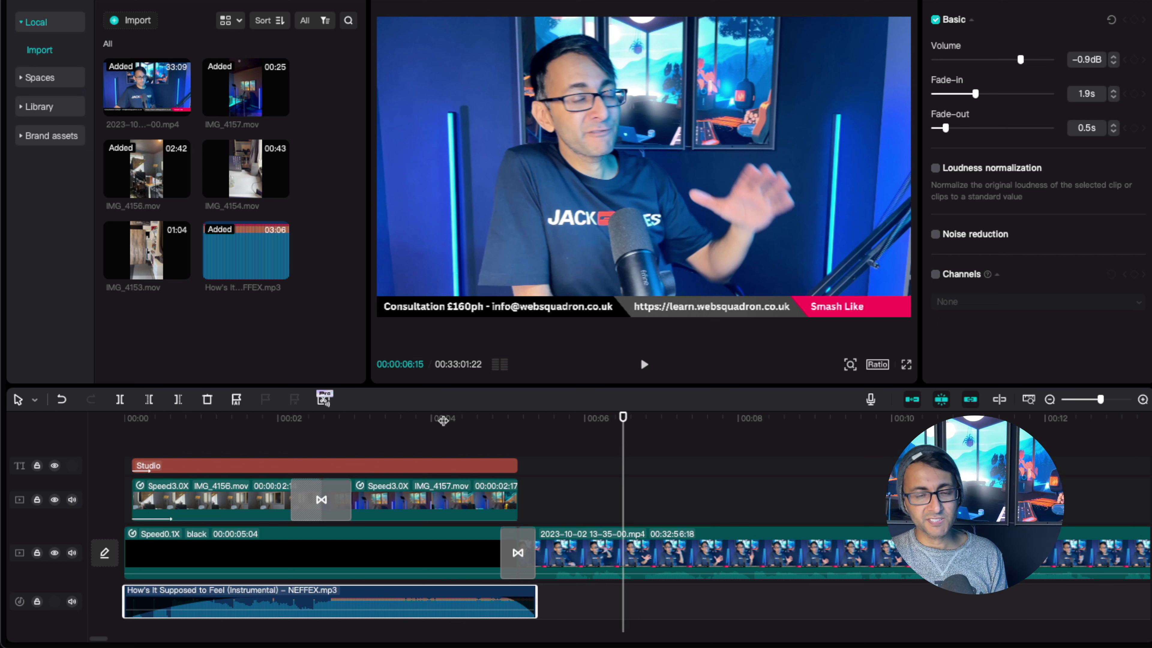
Set the music's volume to -7.7 dB and fade-out to 0.8 s, and extend its end slightly past 00:00:05:11
mouse_move(391, 593)
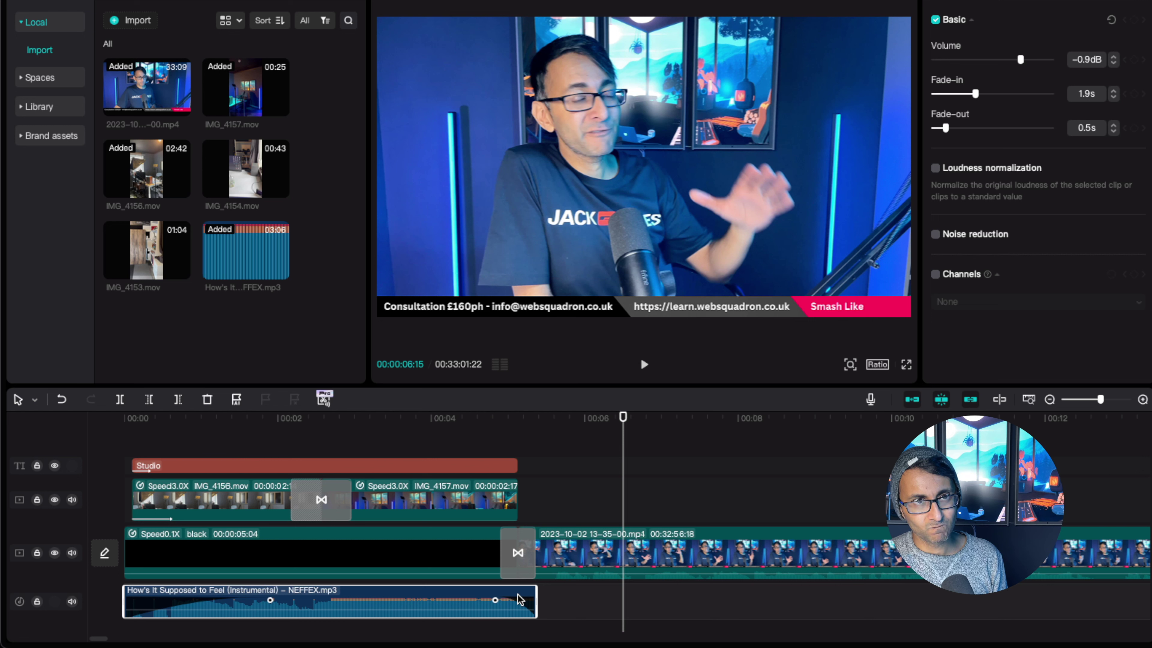
drag(498, 609, 487, 600)
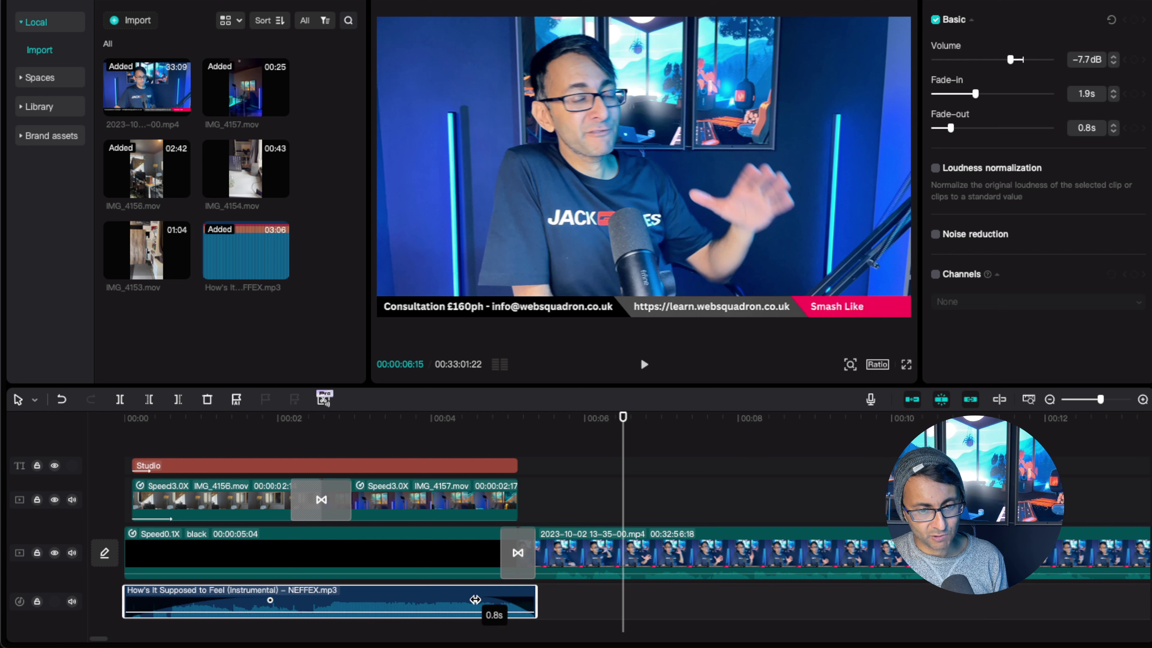
drag(542, 601, 554, 601)
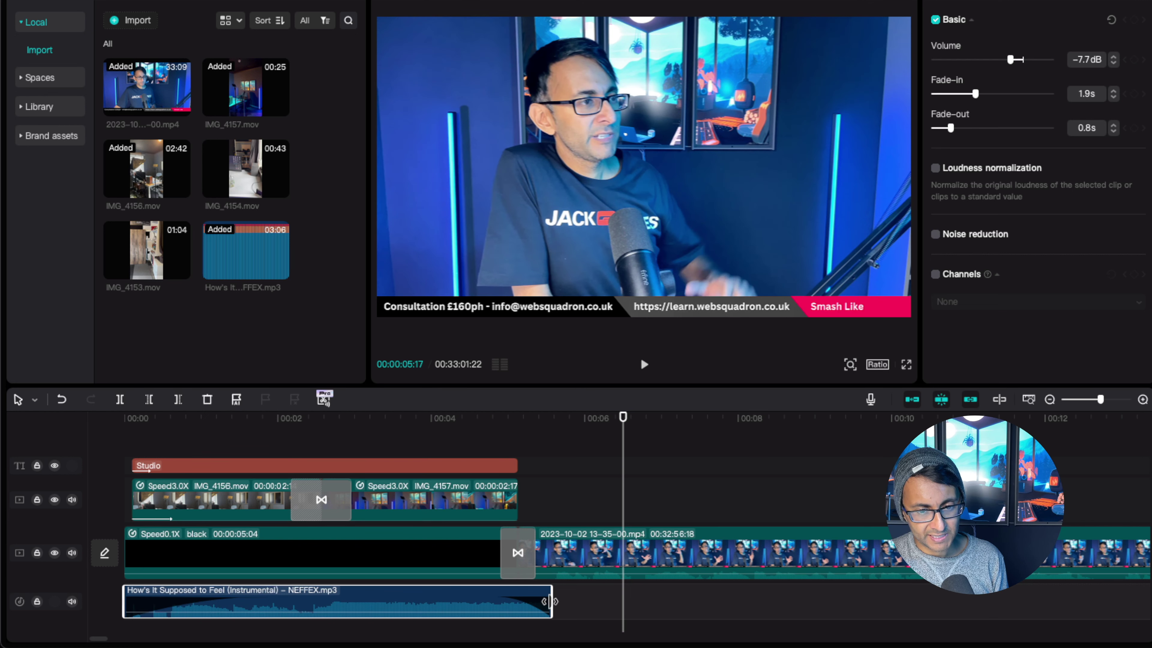
Replay the end of the opening several times to check the music's end point and fade under the talking-head video
click(297, 415)
key(space)
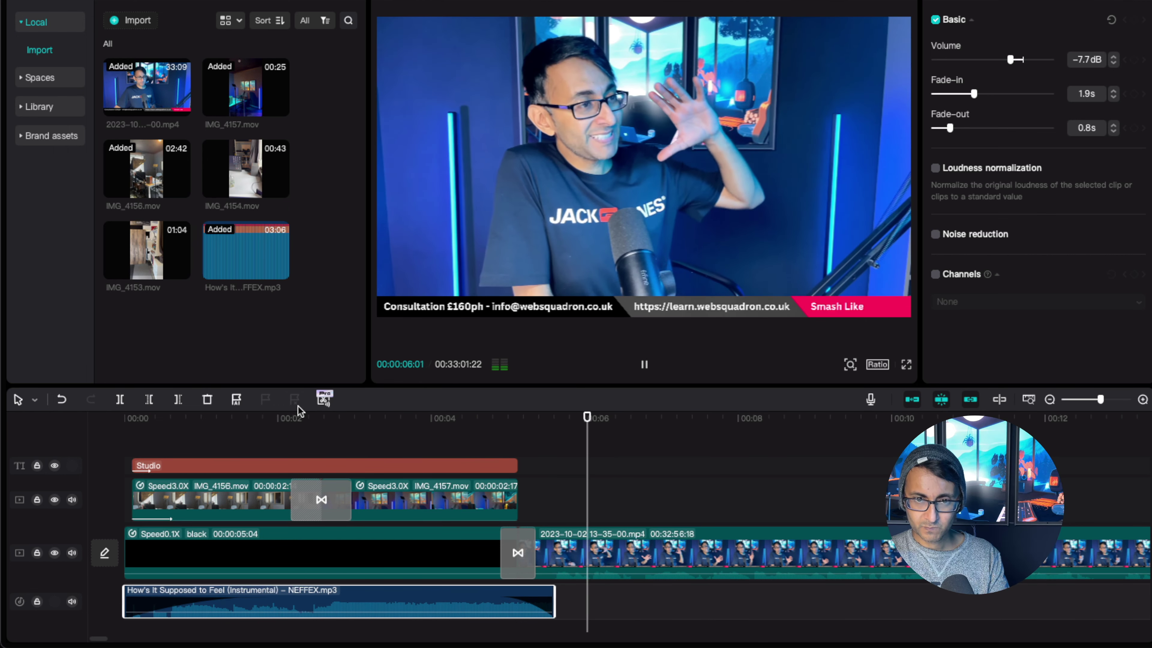
key(space)
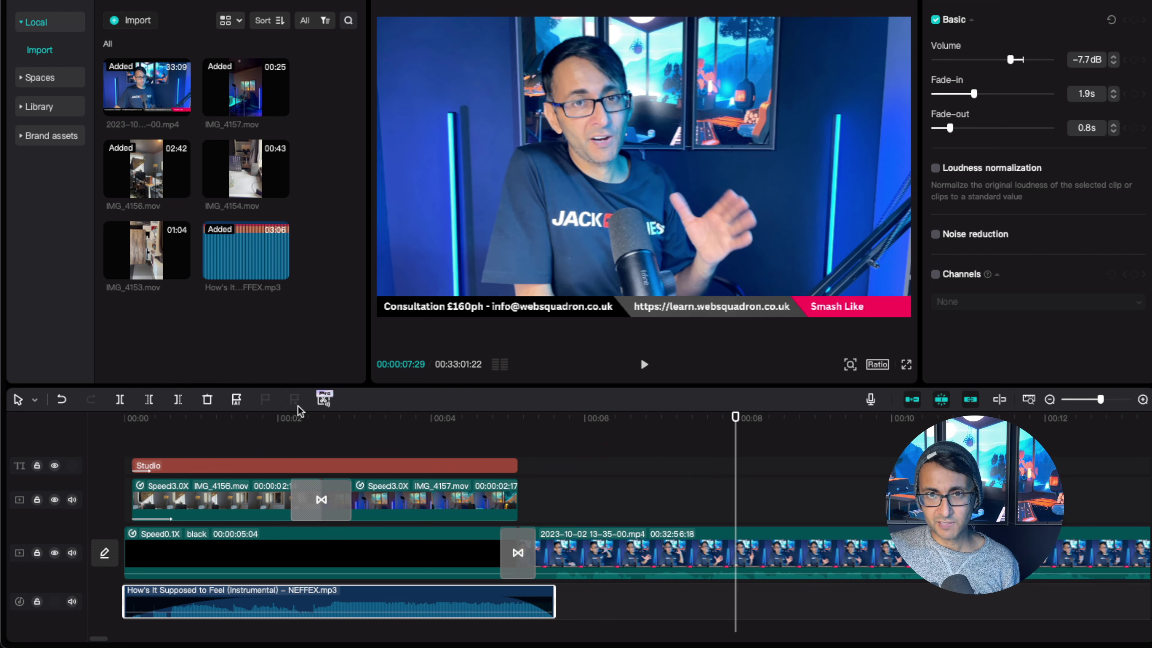
click(509, 444)
key(space)
key(space)
click(552, 594)
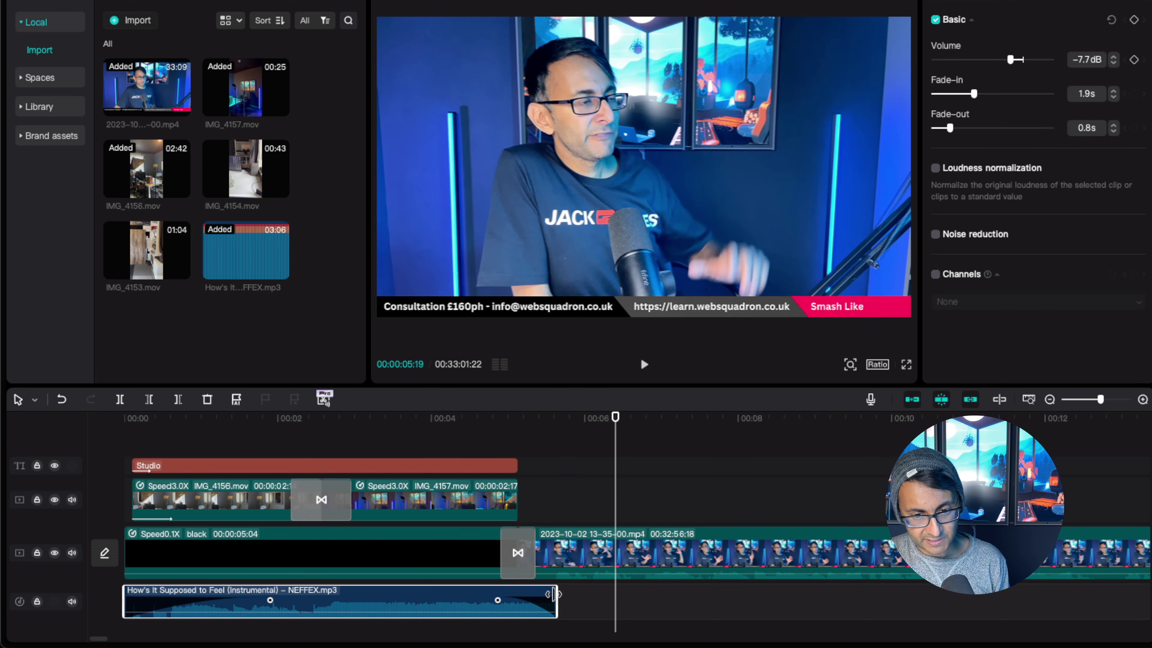
click(496, 443)
key(space)
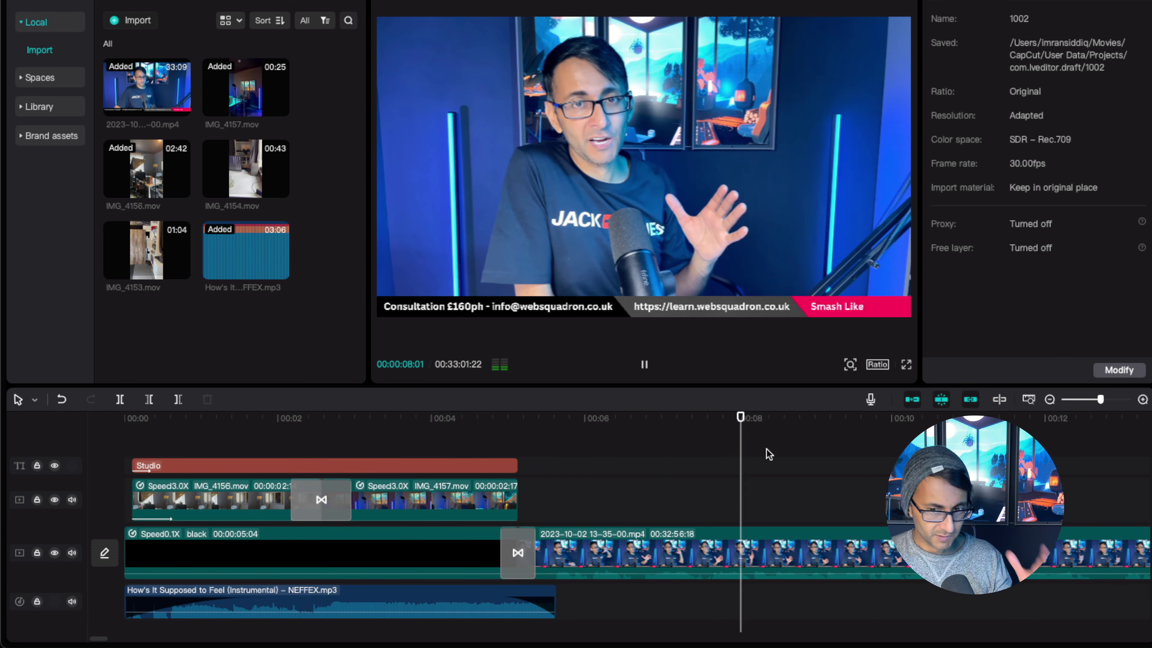
key(space)
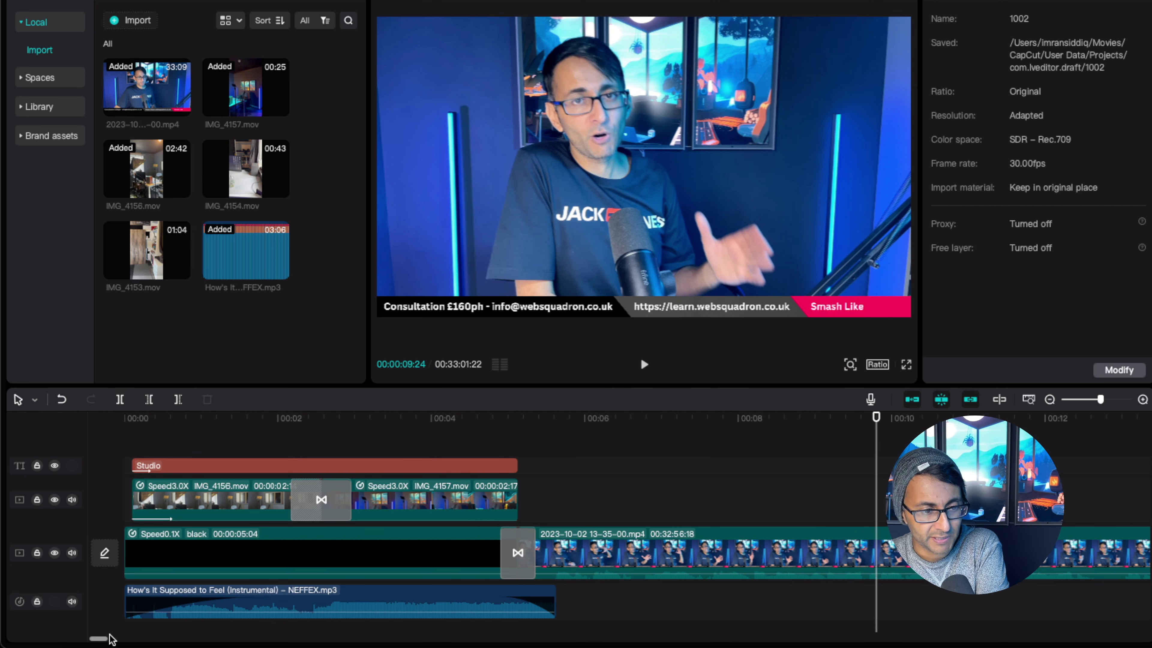
Play the talking-head footage from about 00:00:06 to 00:01:09:15 to look for a section to cut
drag(101, 638, 101, 640)
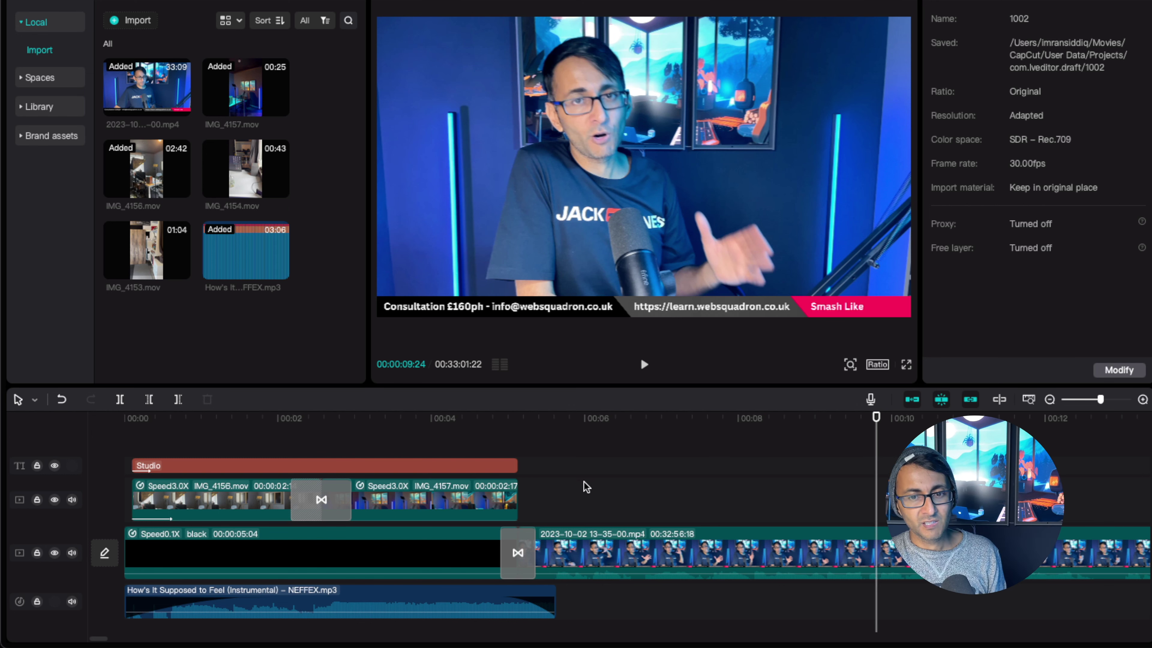
click(589, 488)
key(space)
drag(106, 639, 104, 639)
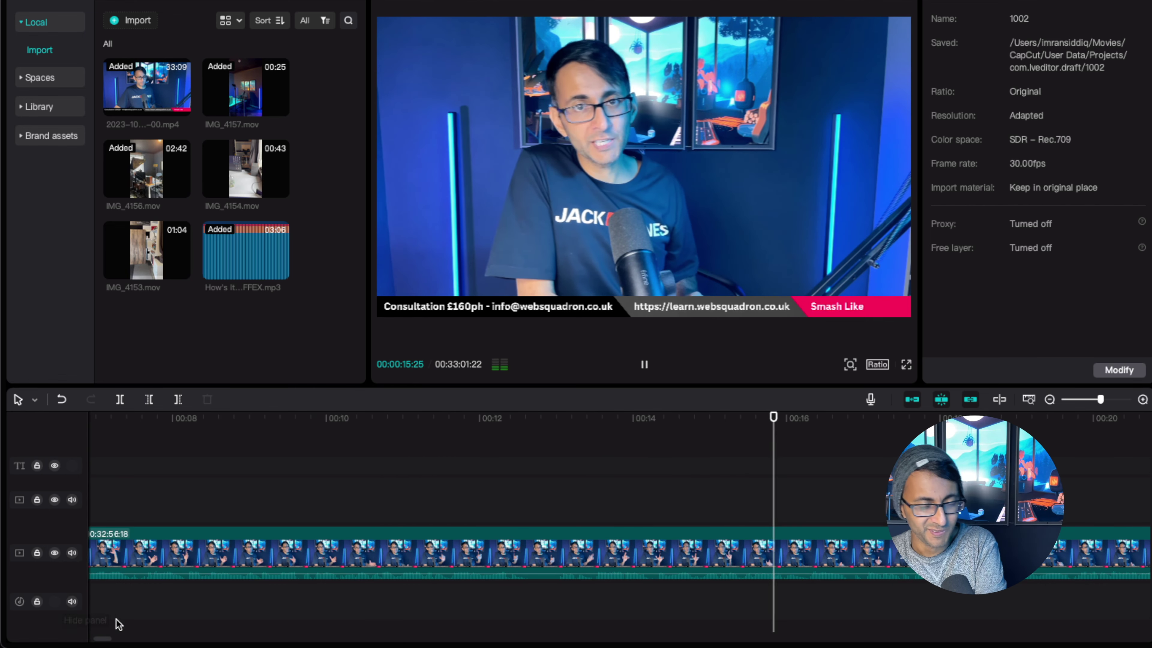
drag(103, 638, 112, 642)
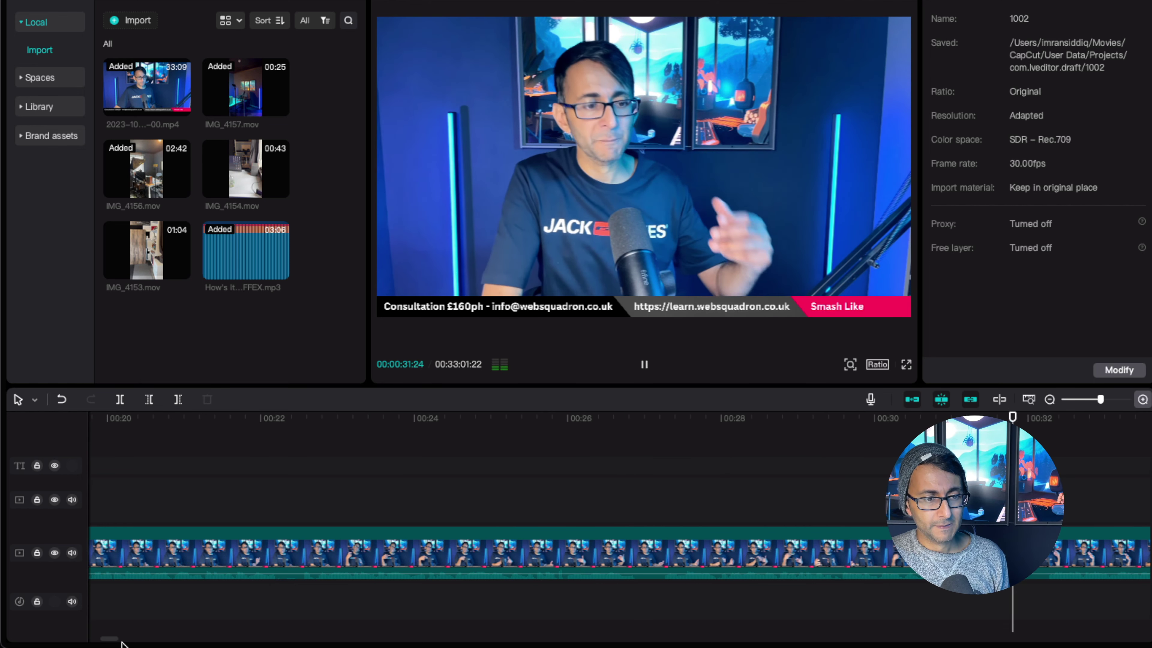
drag(114, 639, 121, 640)
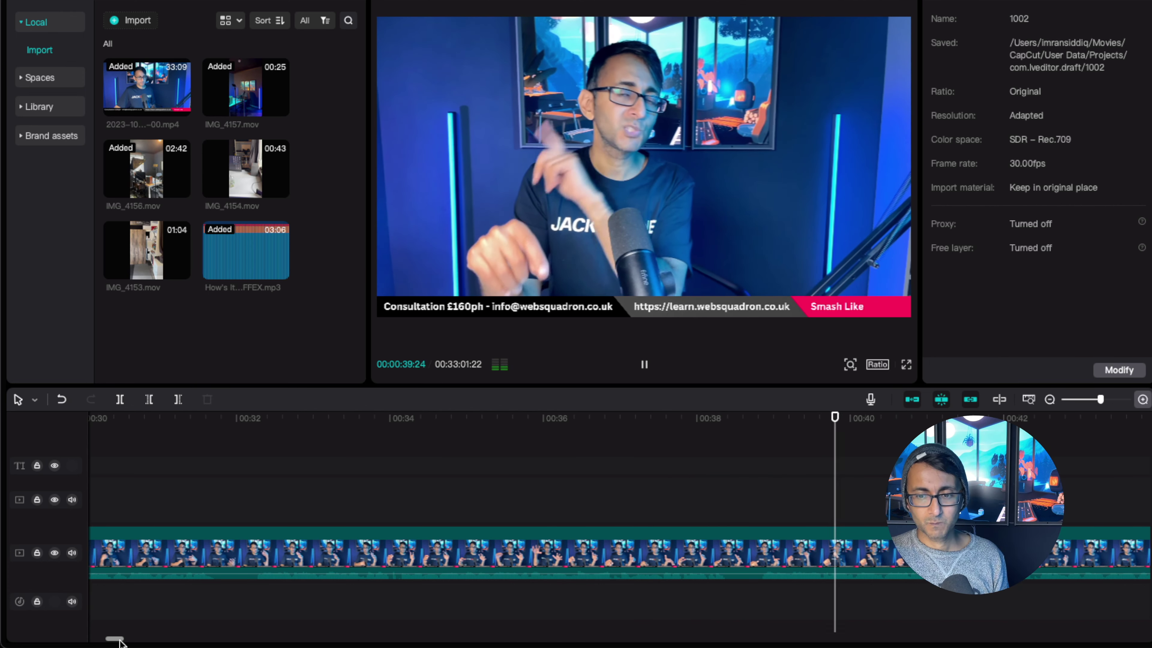
drag(117, 640, 121, 641)
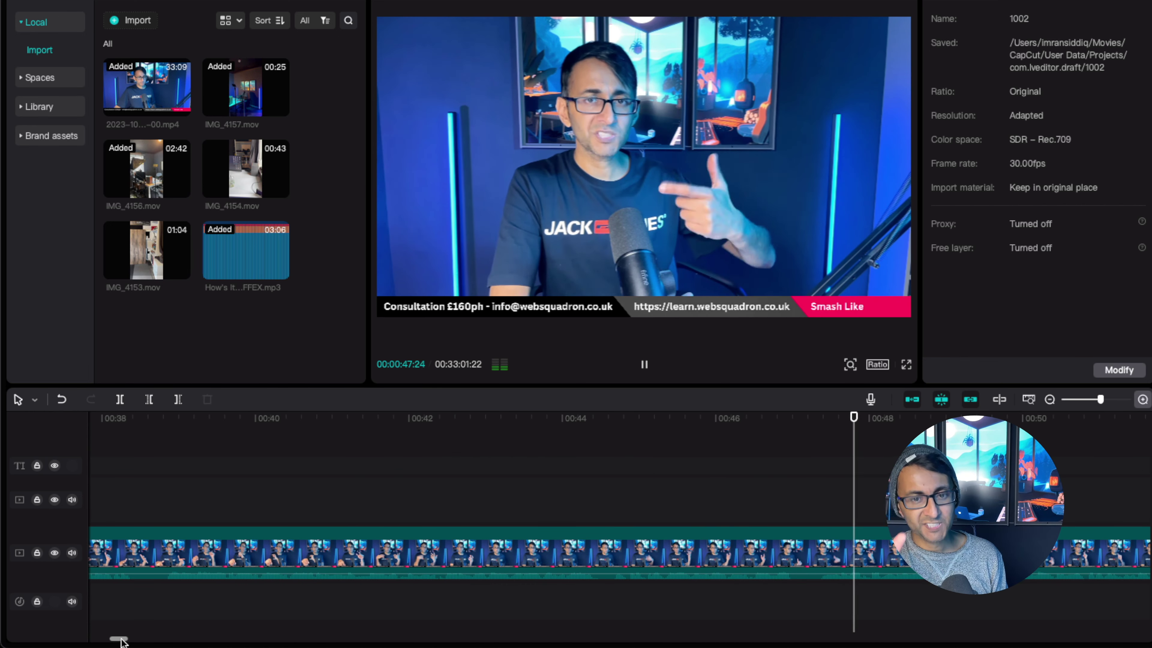
drag(120, 640, 124, 640)
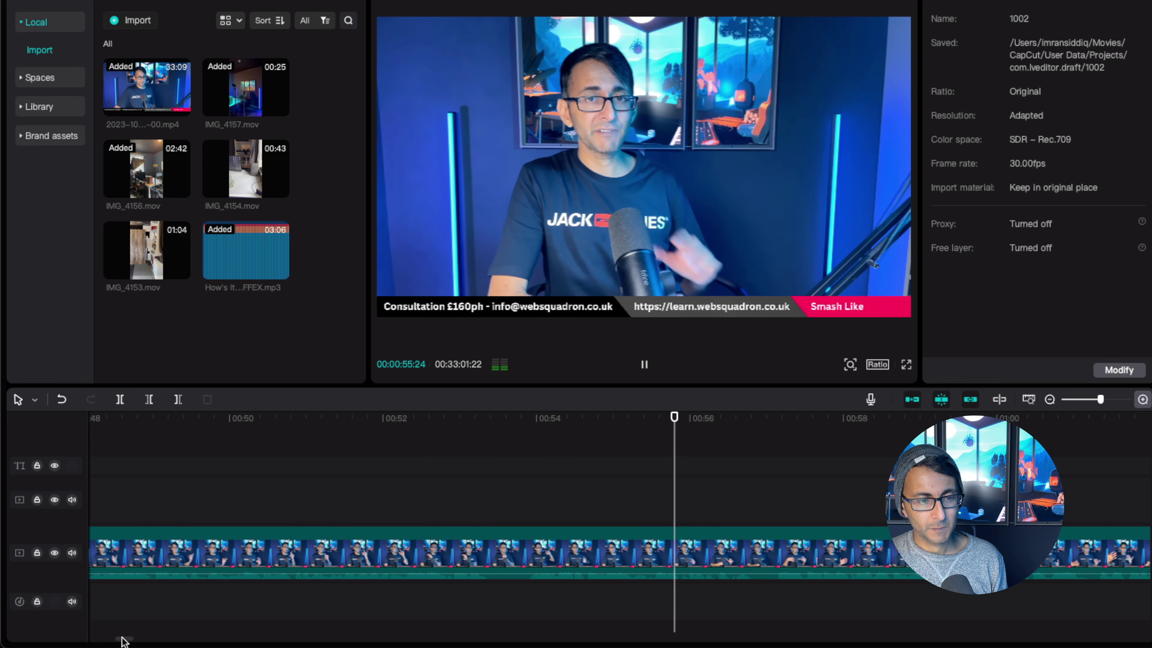
drag(120, 638, 123, 640)
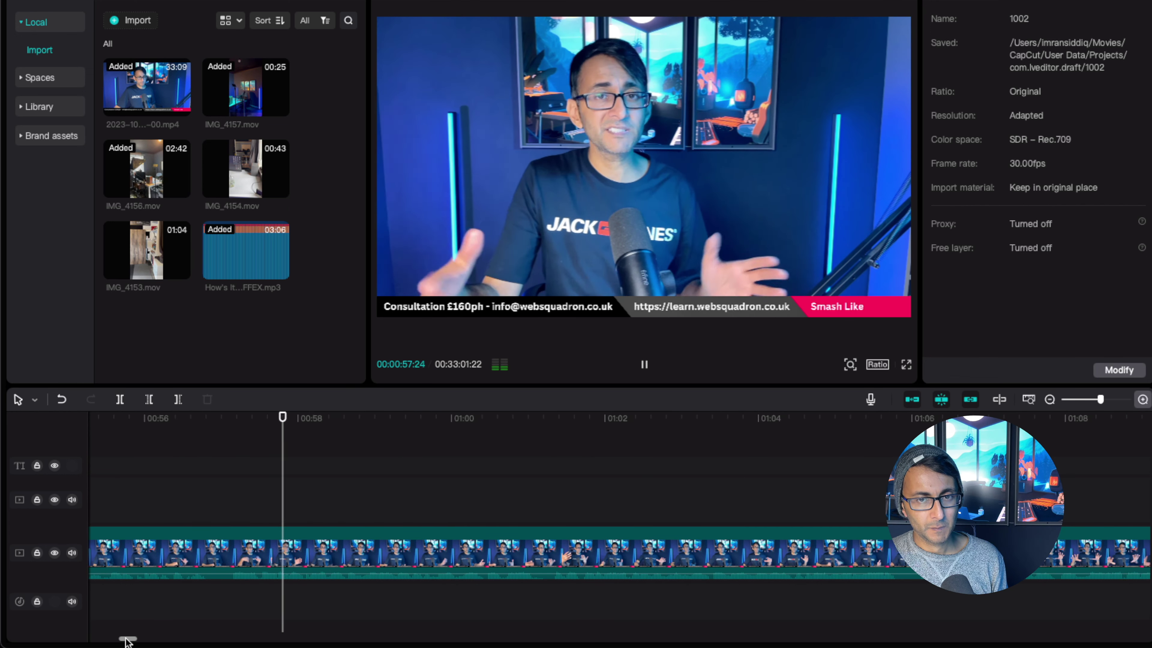
key(space)
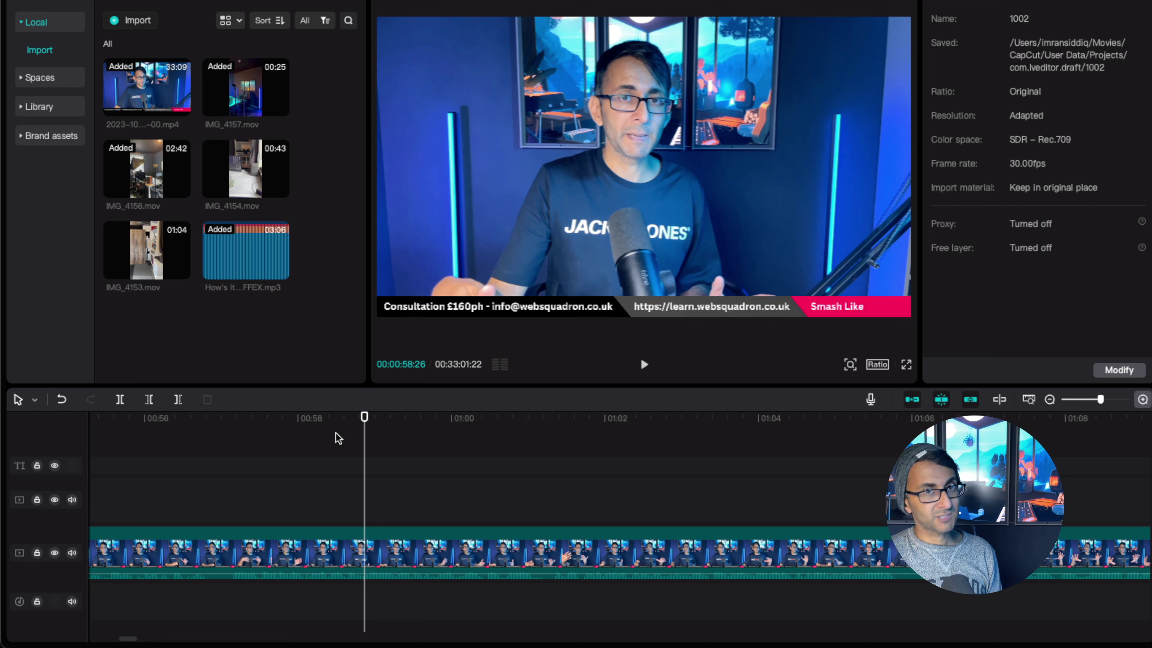
key(space)
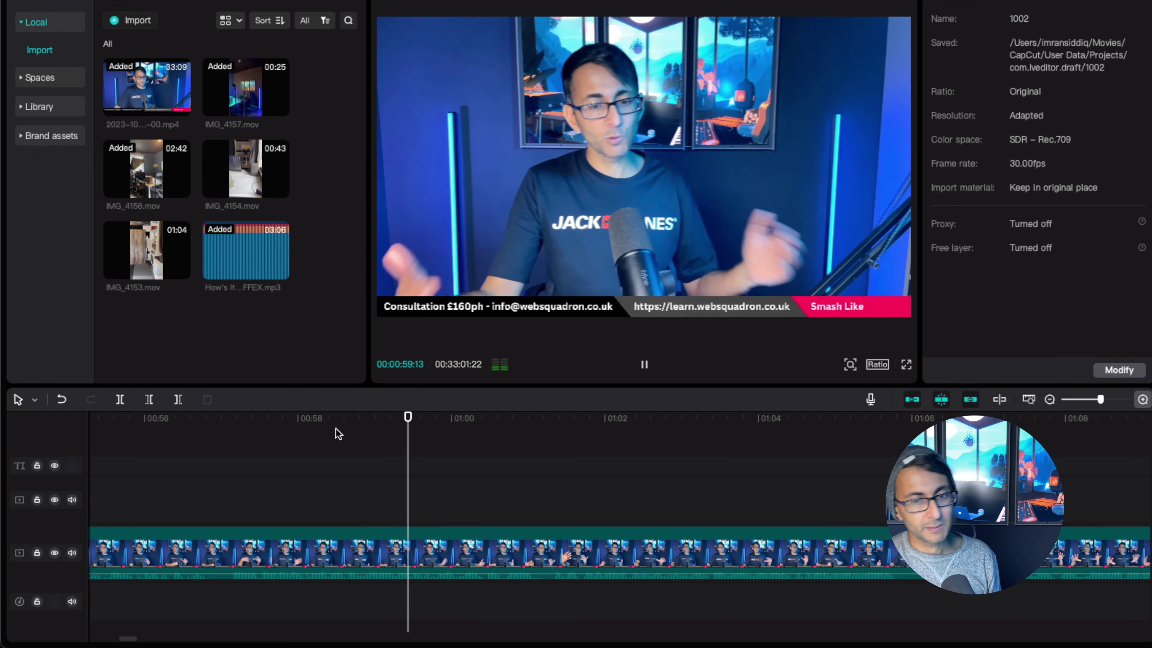
drag(131, 638, 141, 638)
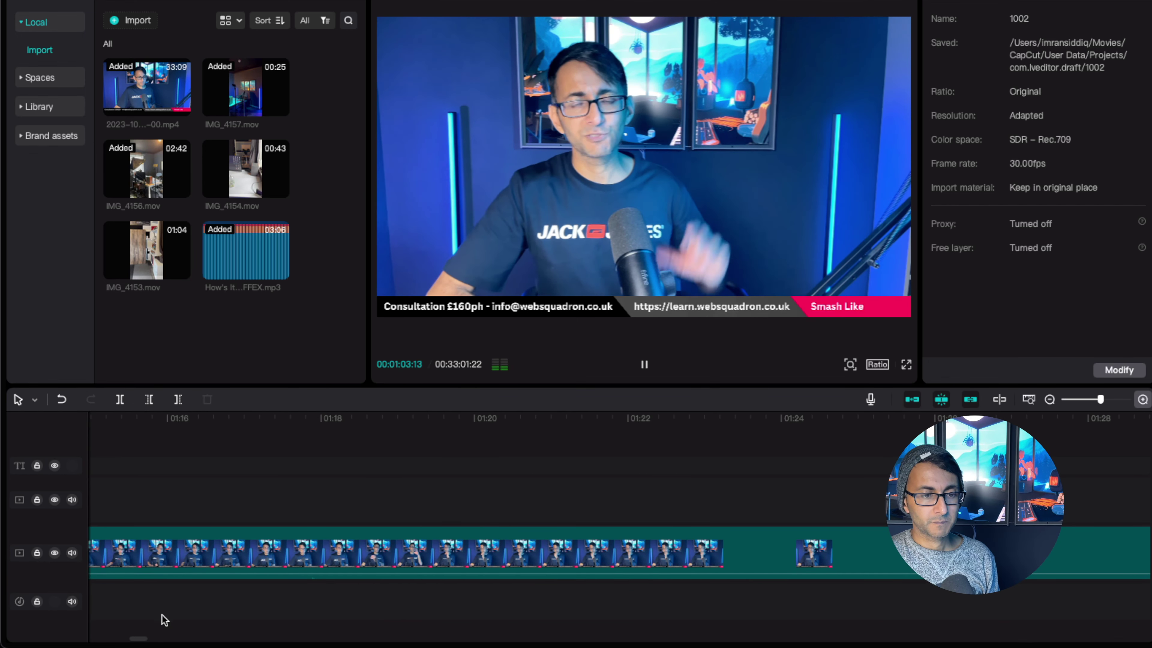
drag(137, 639, 133, 641)
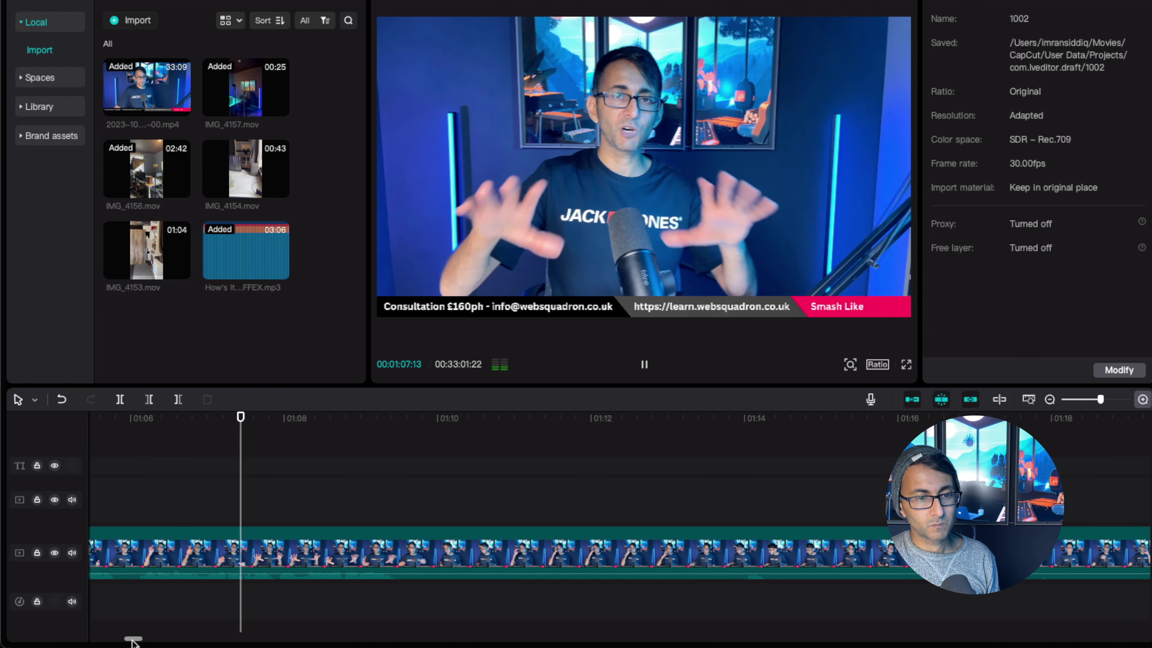
key(space)
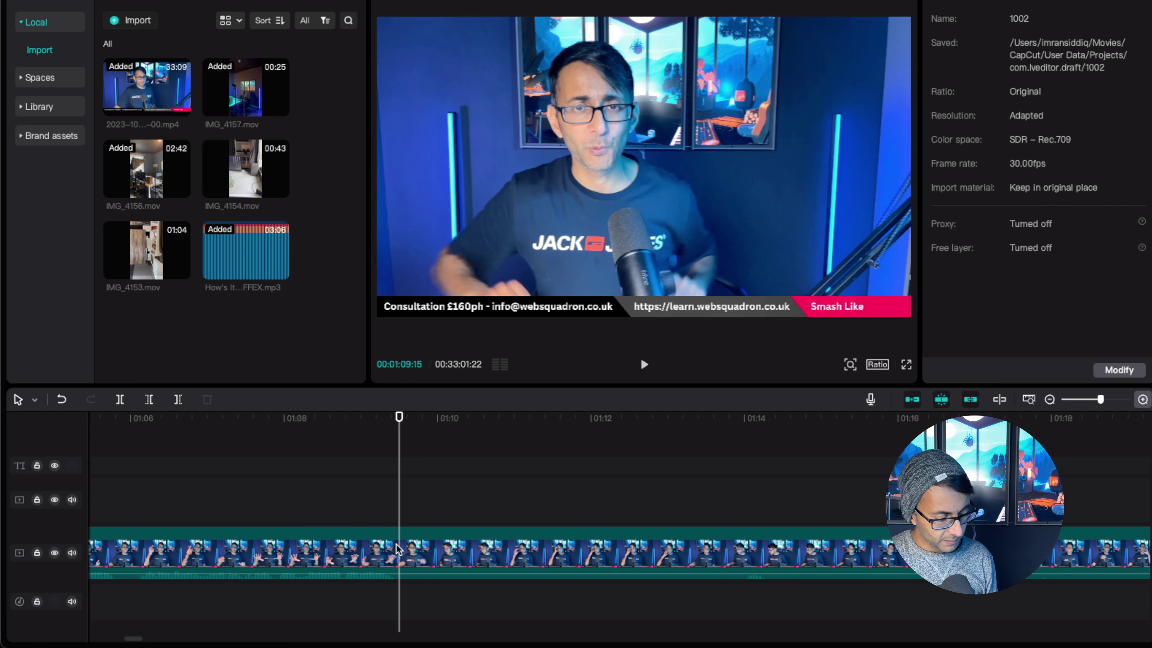
Split the talking-head video at 00:01:09:15 and 00:01:32:00, and delete the footage between the two cuts
click(396, 544)
key(ctrl+b)
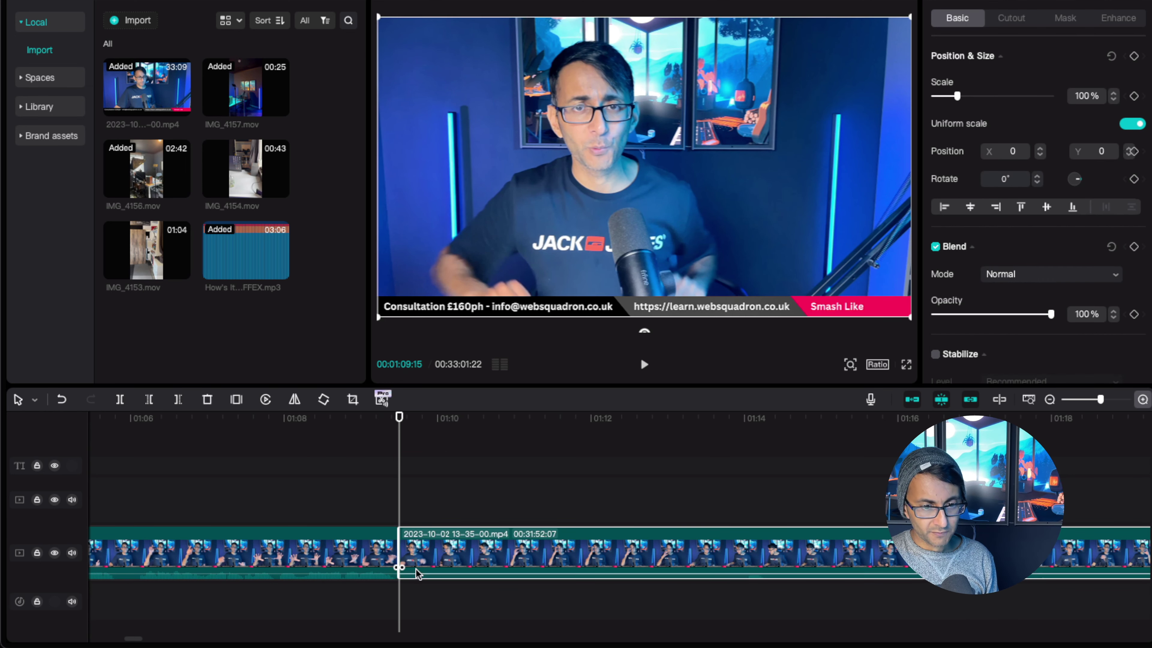
drag(134, 640, 145, 640)
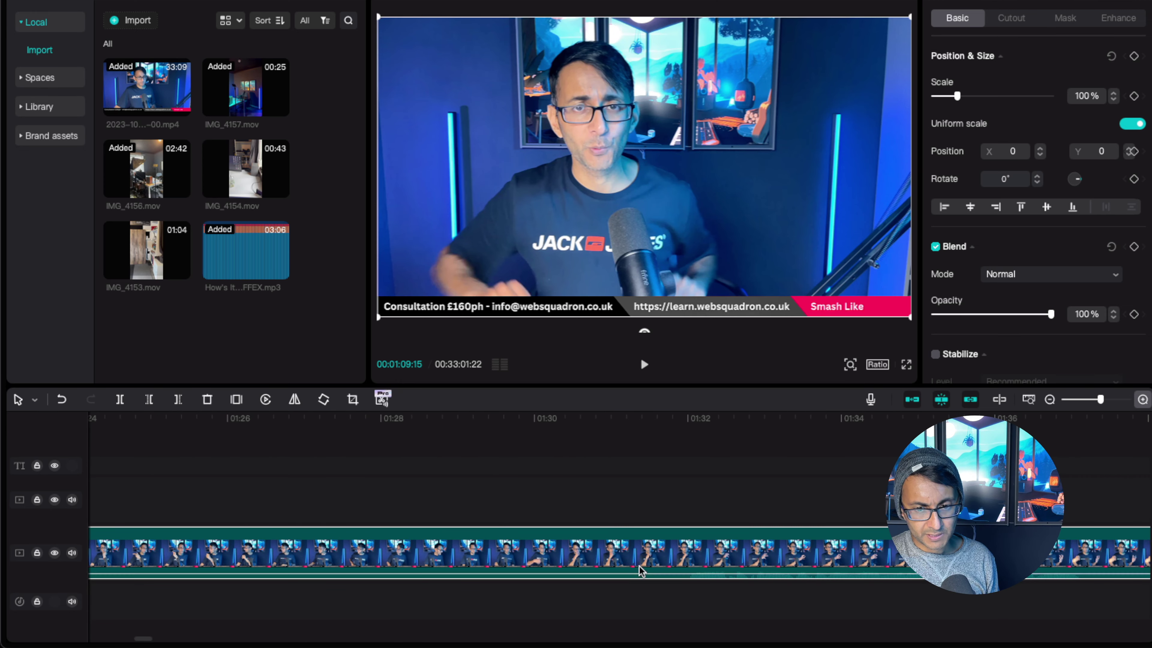
click(689, 506)
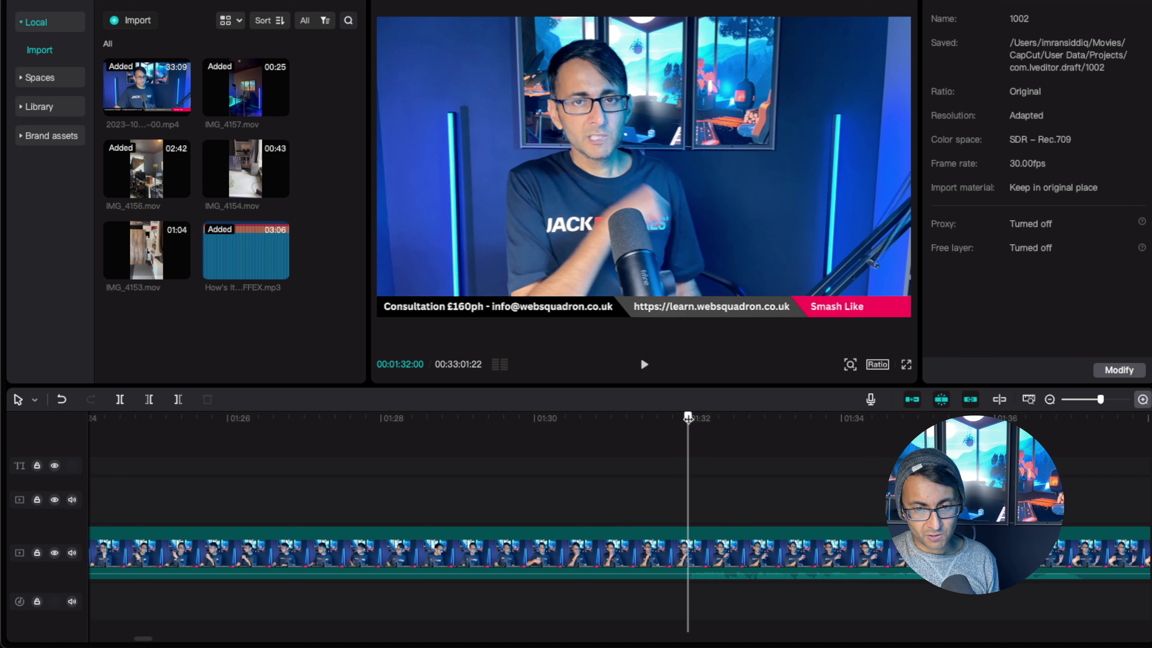
click(686, 556)
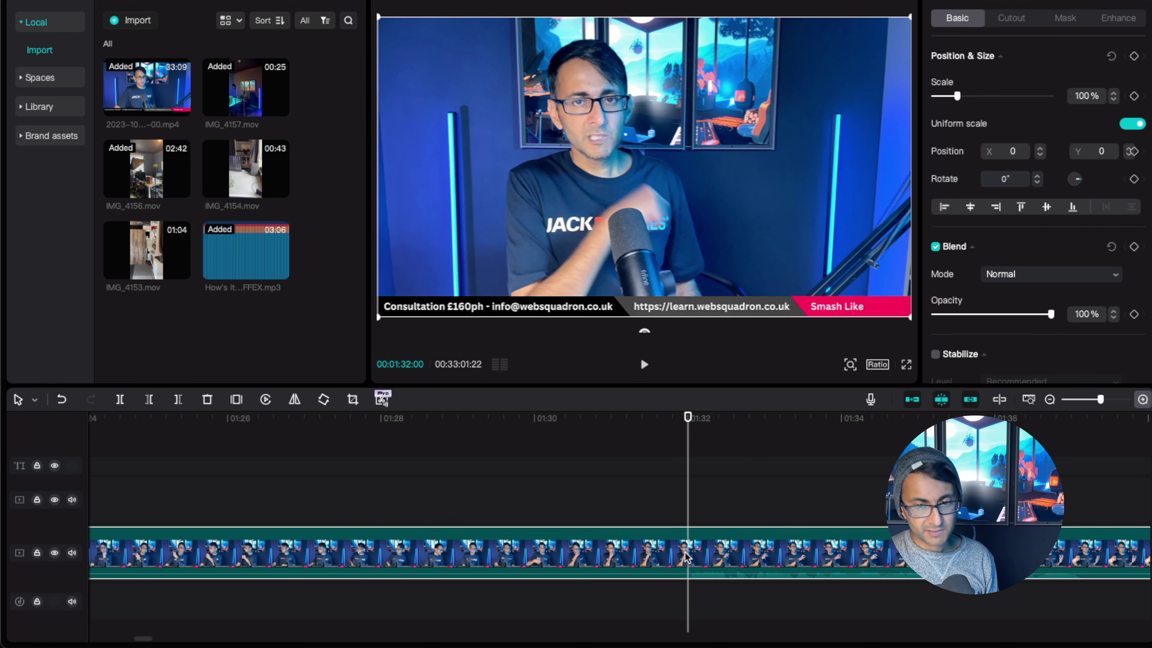
key(Delete)
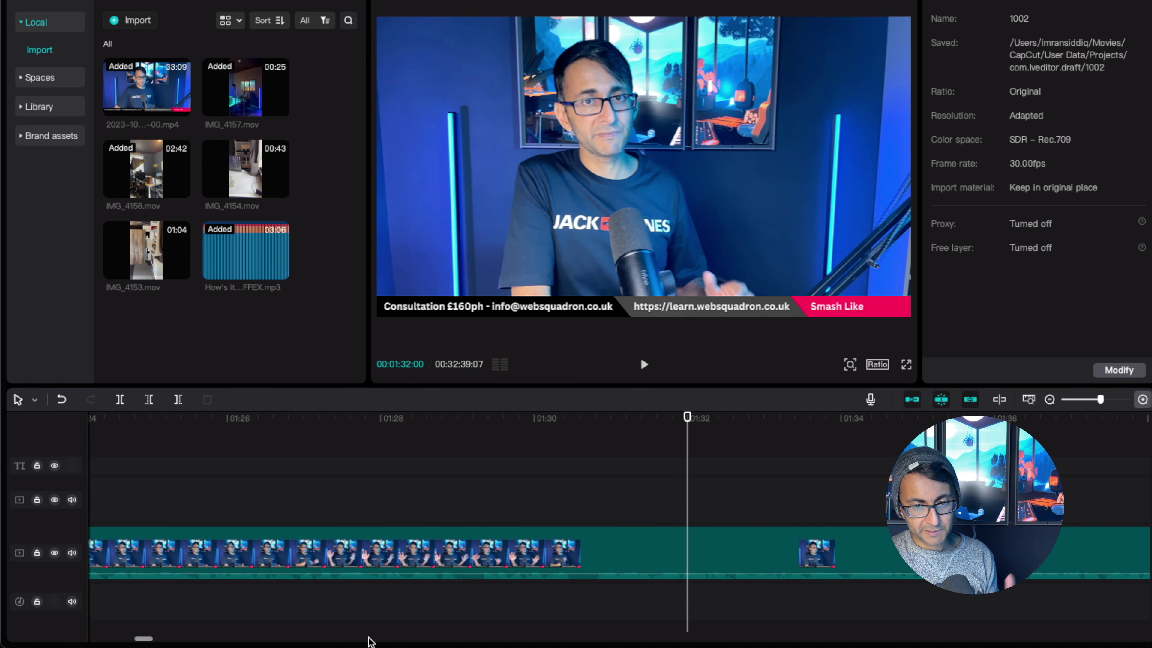
Play across the cut near 00:01:09:15 several times to check how abruptly the talking-head shot jumps
drag(144, 638, 132, 640)
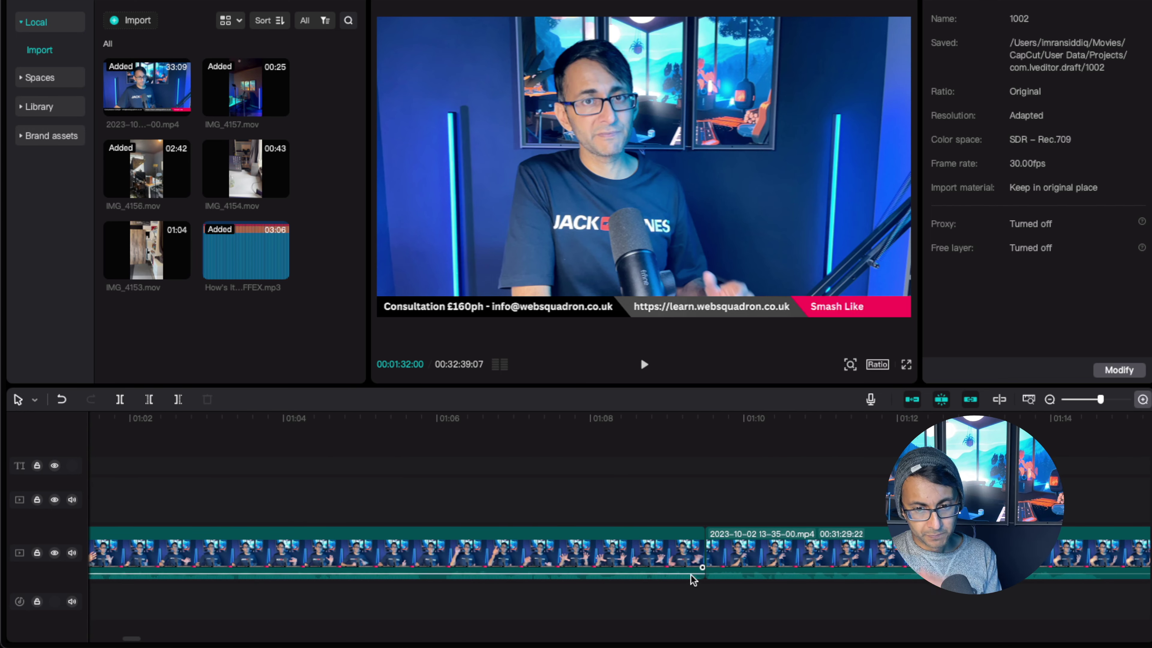
click(693, 513)
key(space)
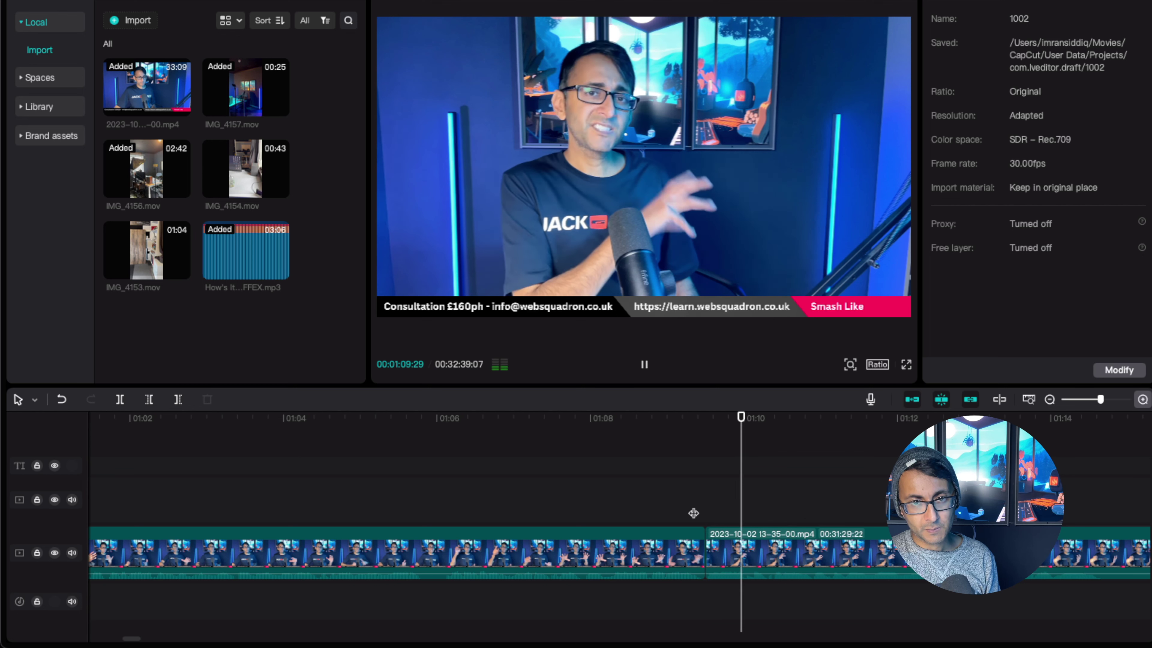
key(space)
click(690, 507)
key(space)
click(664, 504)
key(space)
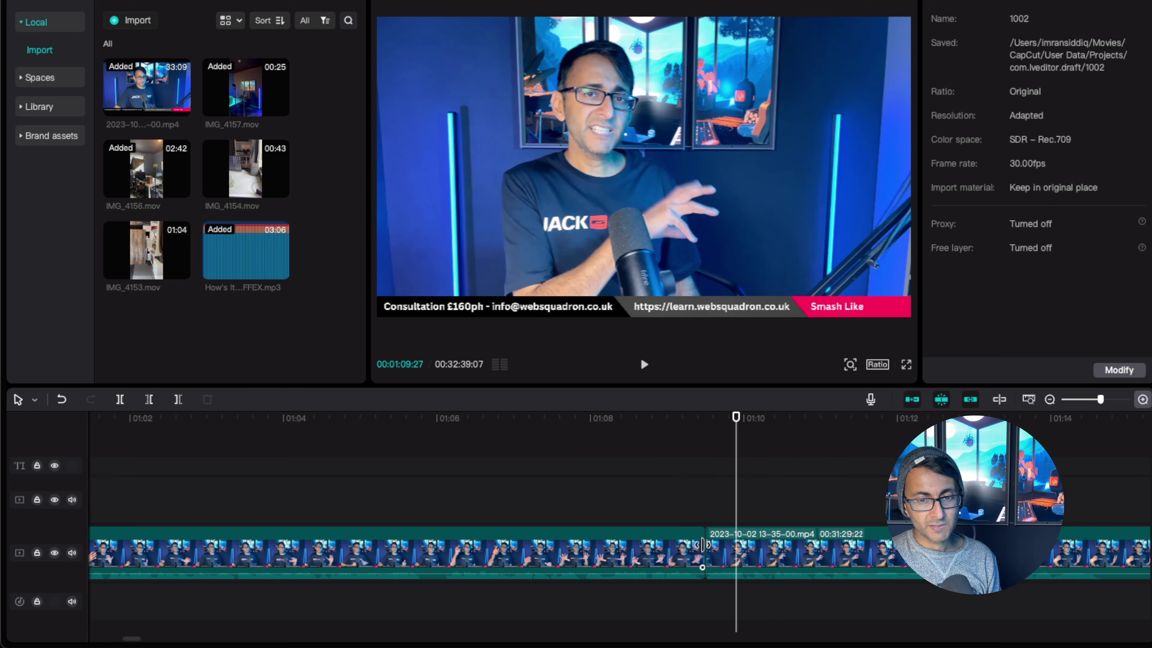
Try the CW Swirl transition on the talking-head cut near 00:01:09:15 and preview it
click(222, 1)
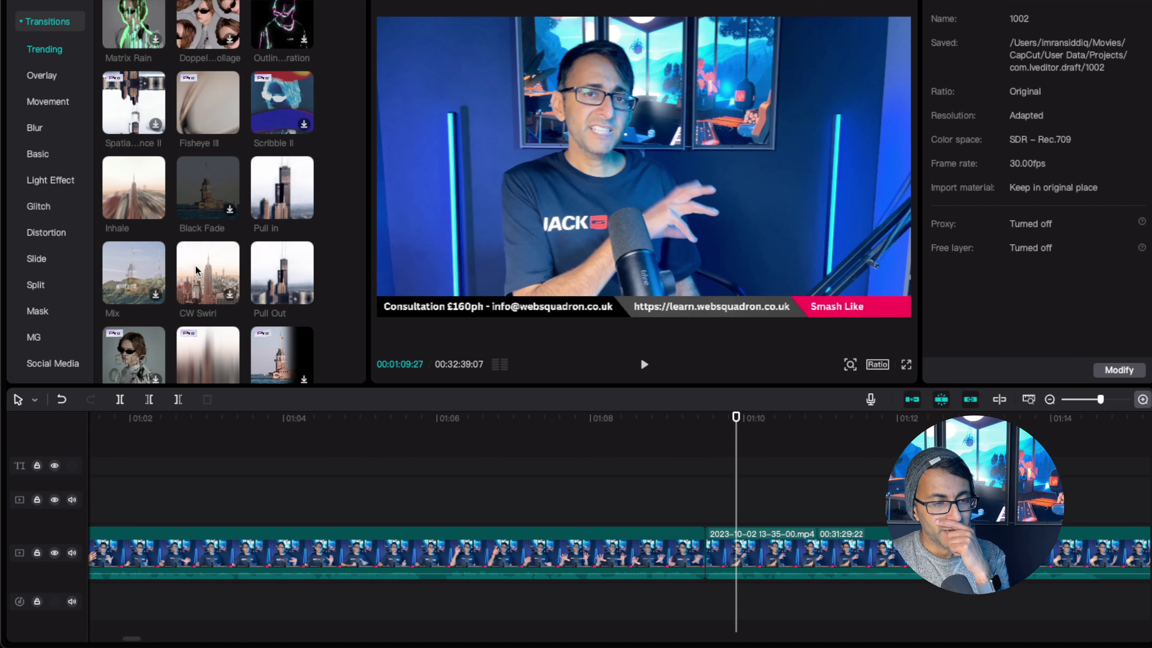
drag(195, 271, 701, 552)
click(679, 508)
click(664, 507)
key(space)
key(space)
Apply the Pull In transition to the talking-head cut near 00:01:09:15 and preview it
drag(281, 190, 693, 561)
click(665, 488)
key(space)
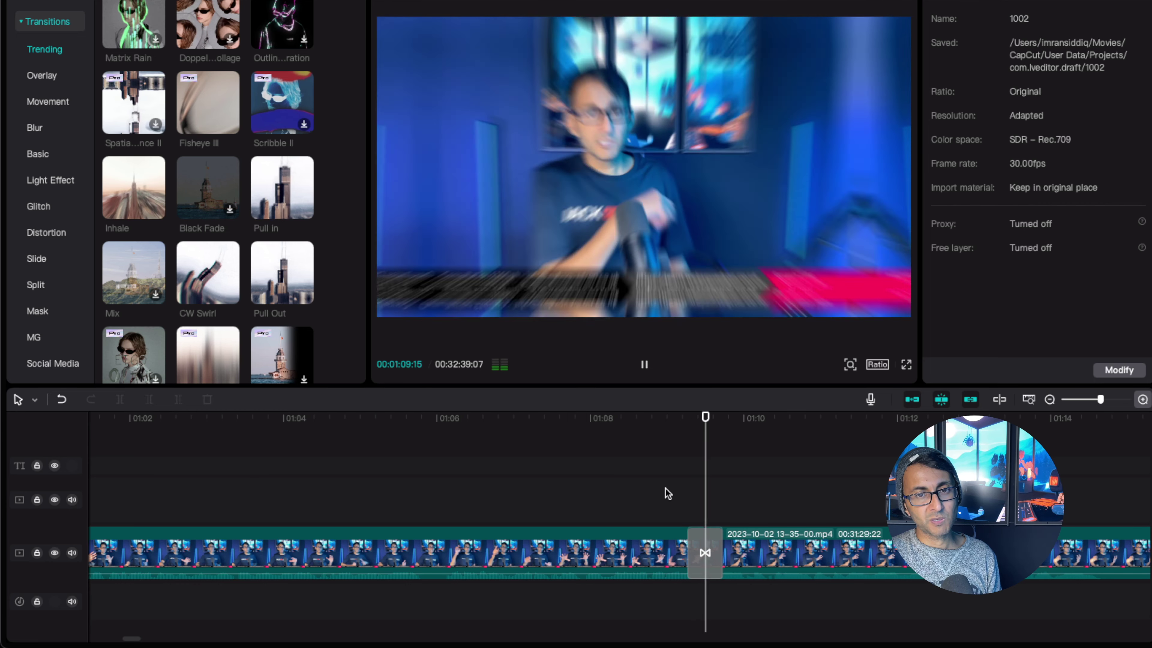
key(space)
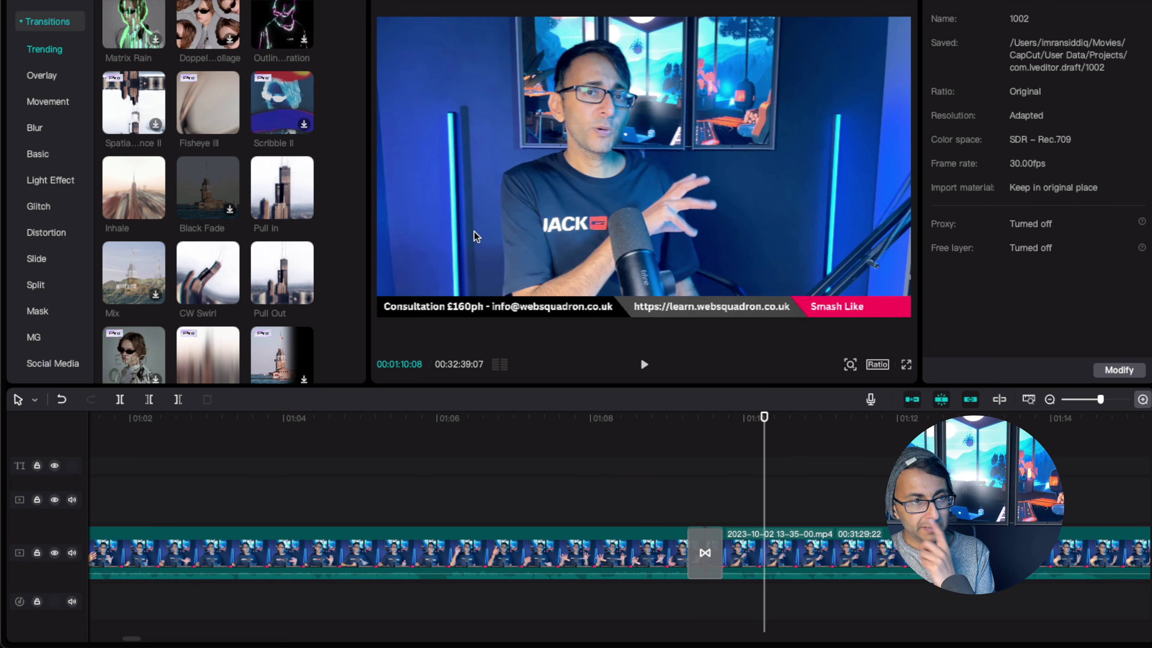
Add IMG_4153.mov on the track above the talking-head video, starting where the Pull In transition ends
click(28, 1)
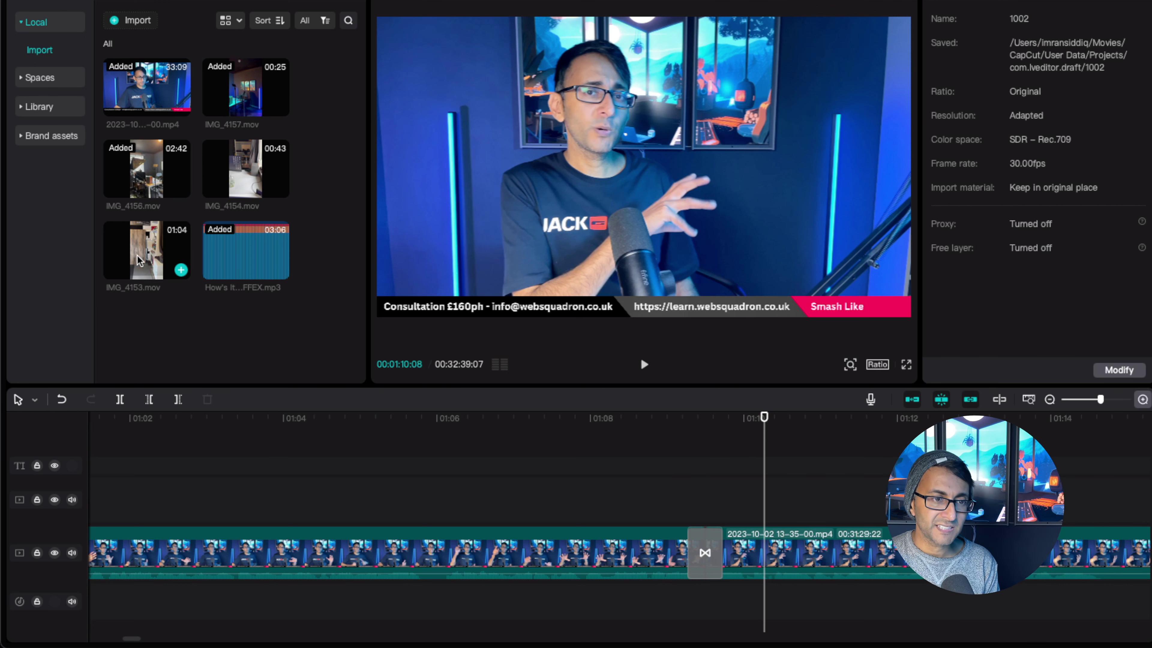
drag(138, 256, 724, 491)
click(622, 350)
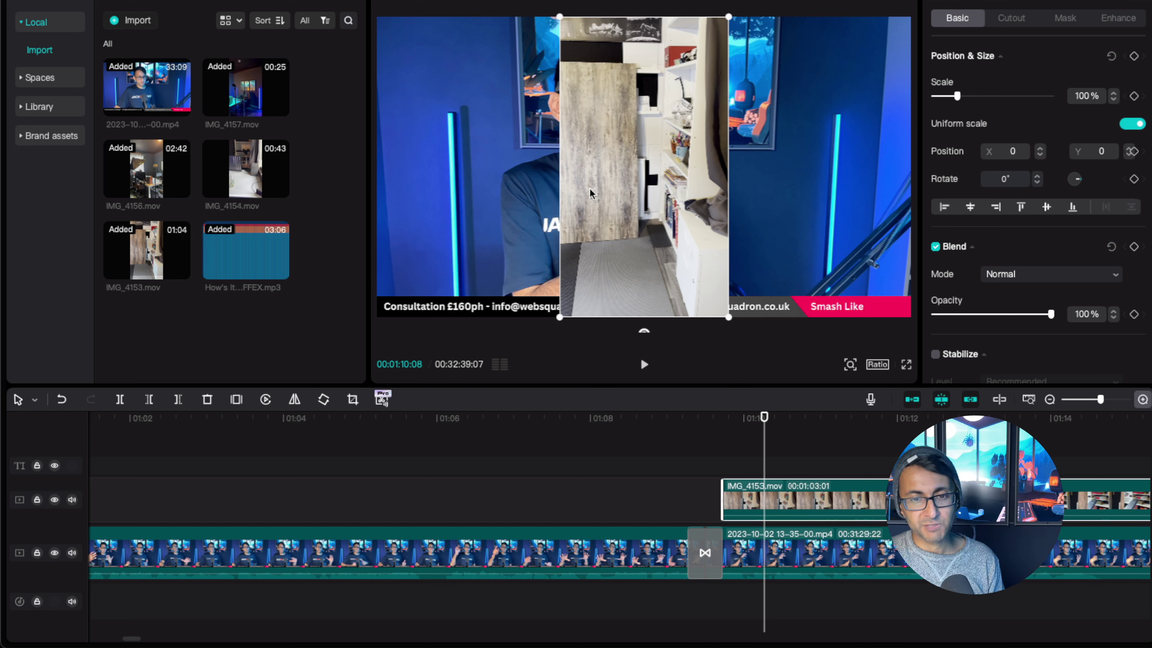
Enlarge the talking-head clip after the transition to 117% and move IMG_4153.mov against the right edge of the frame
click(517, 230)
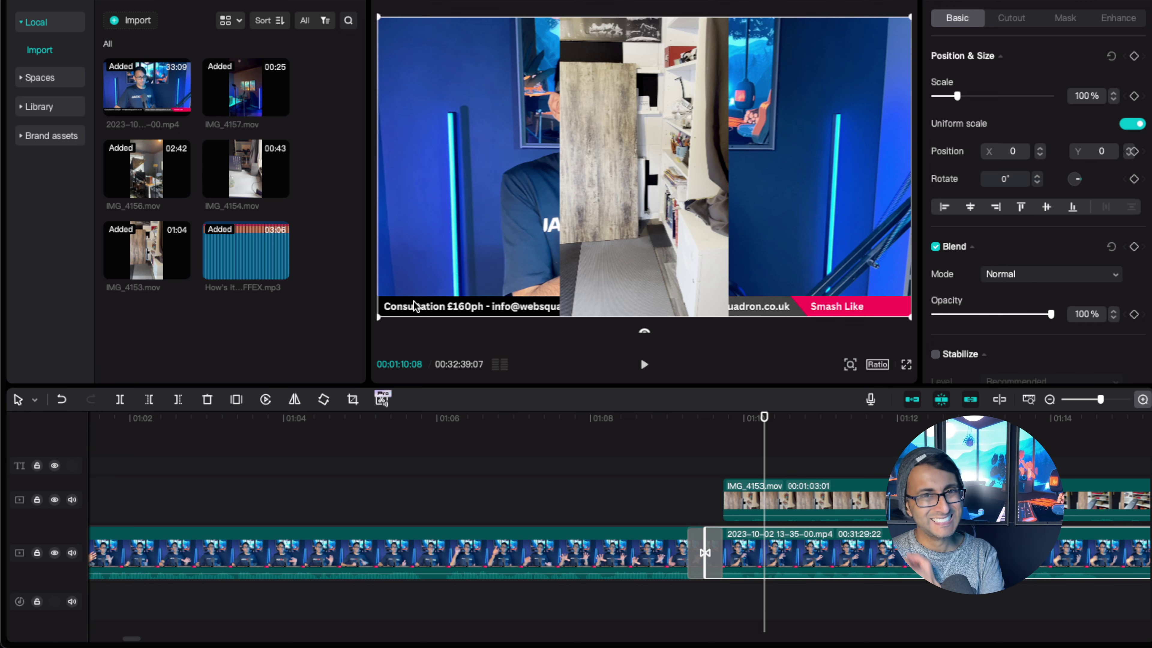
drag(681, 255, 763, 257)
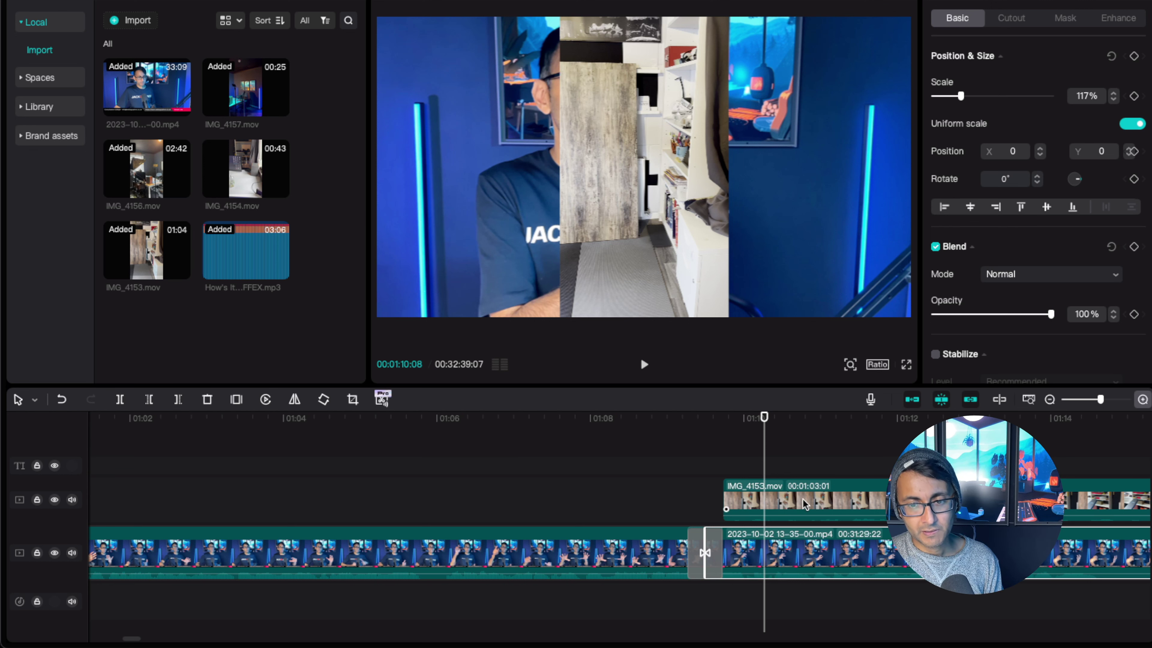
click(780, 499)
drag(655, 190, 838, 190)
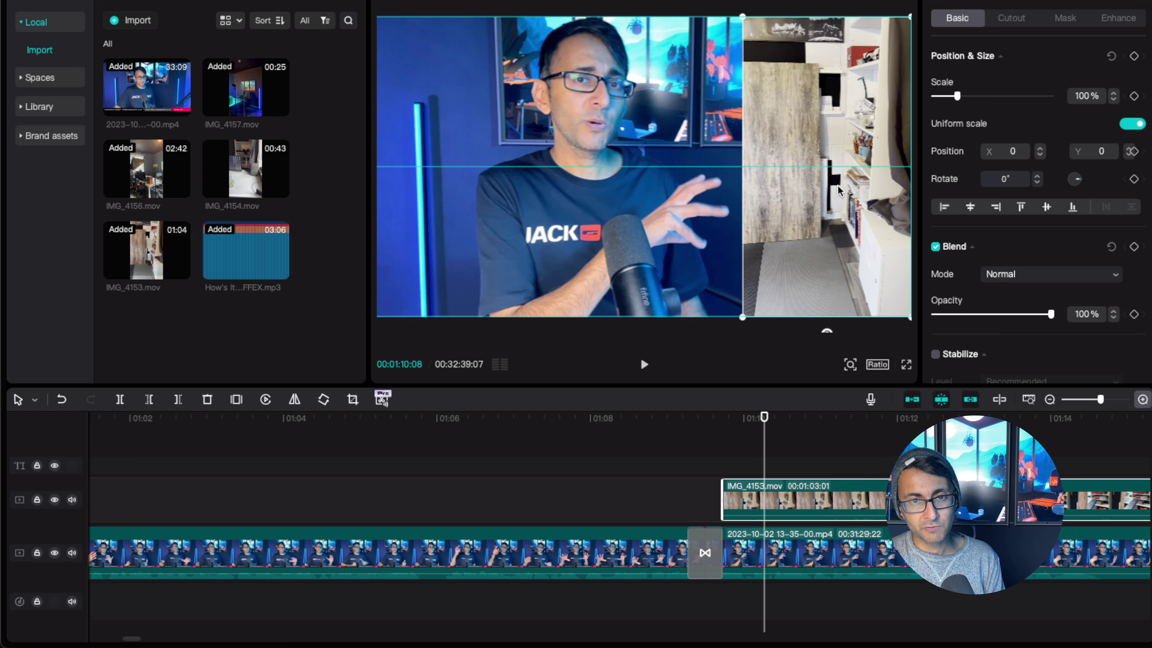
Reframe the talking-head clip beside IMG_4153.mov at 111% scale and position X -450, Y -81, and move the playhead to 00:01:08:16
click(611, 217)
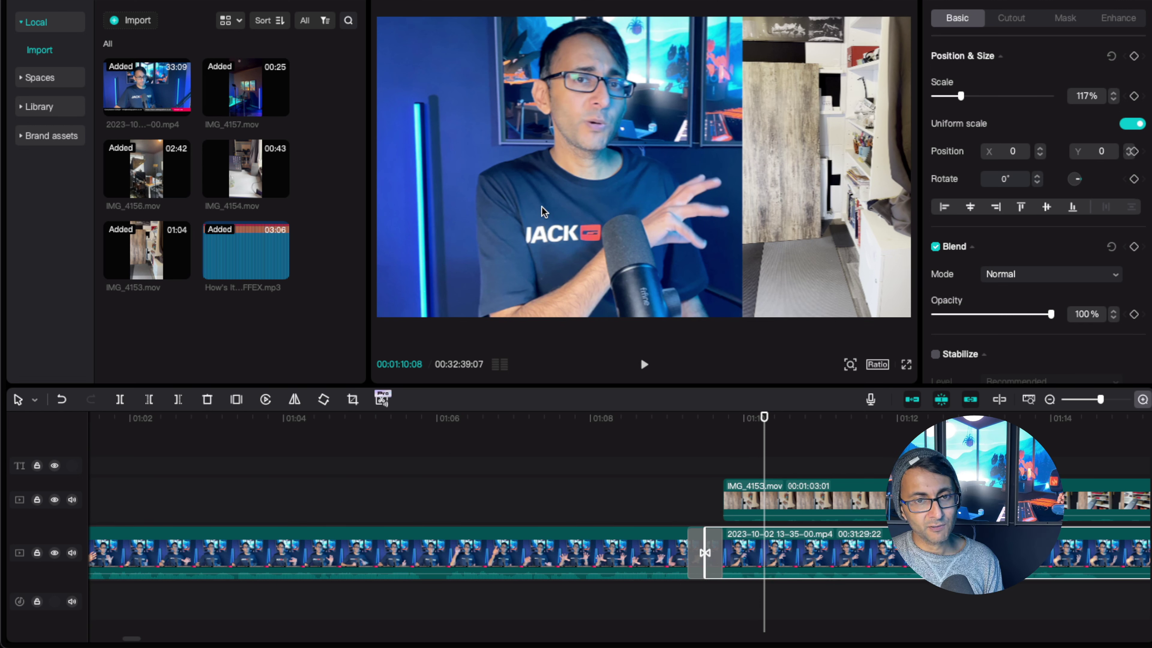
drag(558, 208, 686, 241)
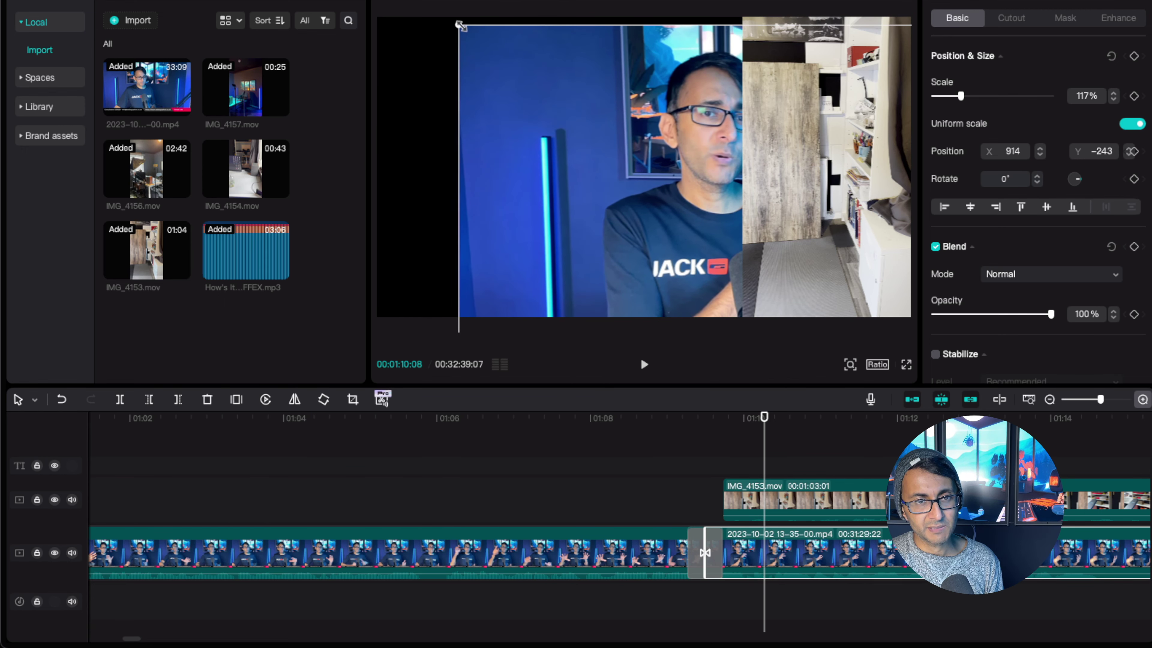
drag(461, 26, 535, 68)
drag(667, 220, 511, 230)
drag(841, 73, 894, 48)
drag(526, 192, 543, 172)
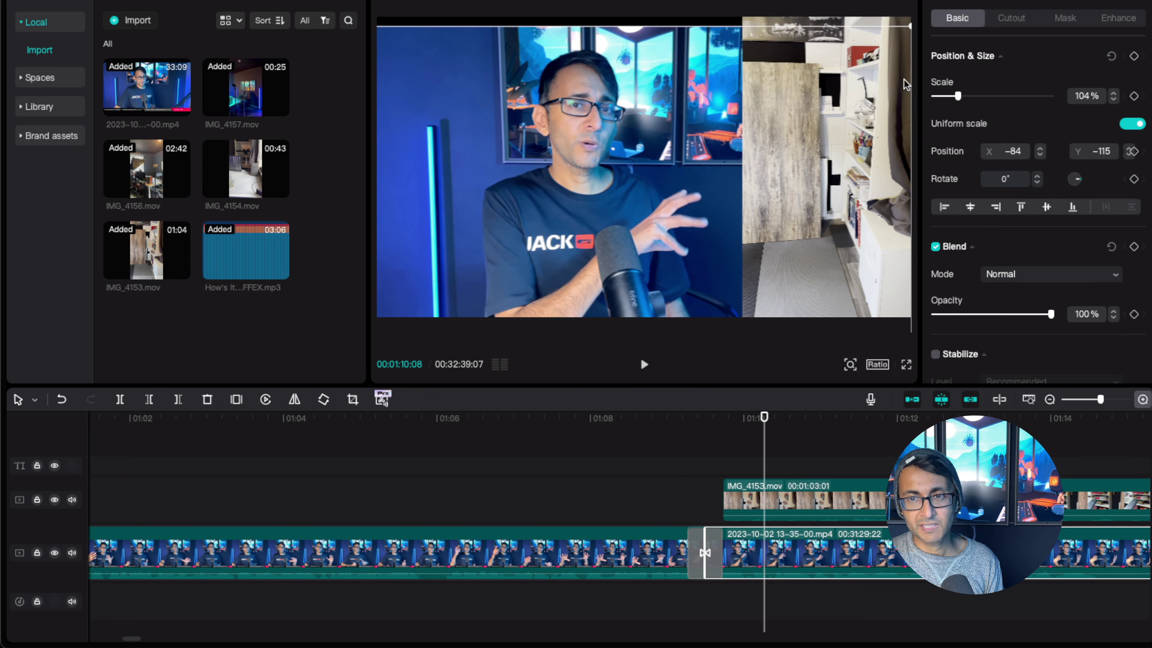
drag(911, 27, 928, 17)
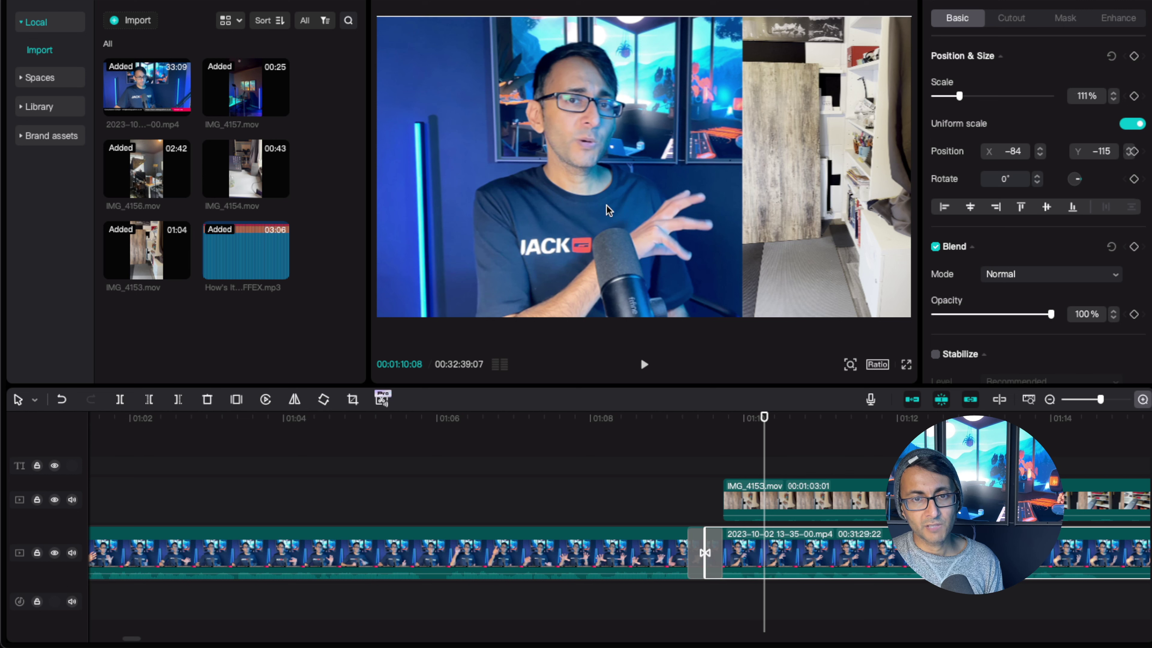
drag(527, 203, 492, 201)
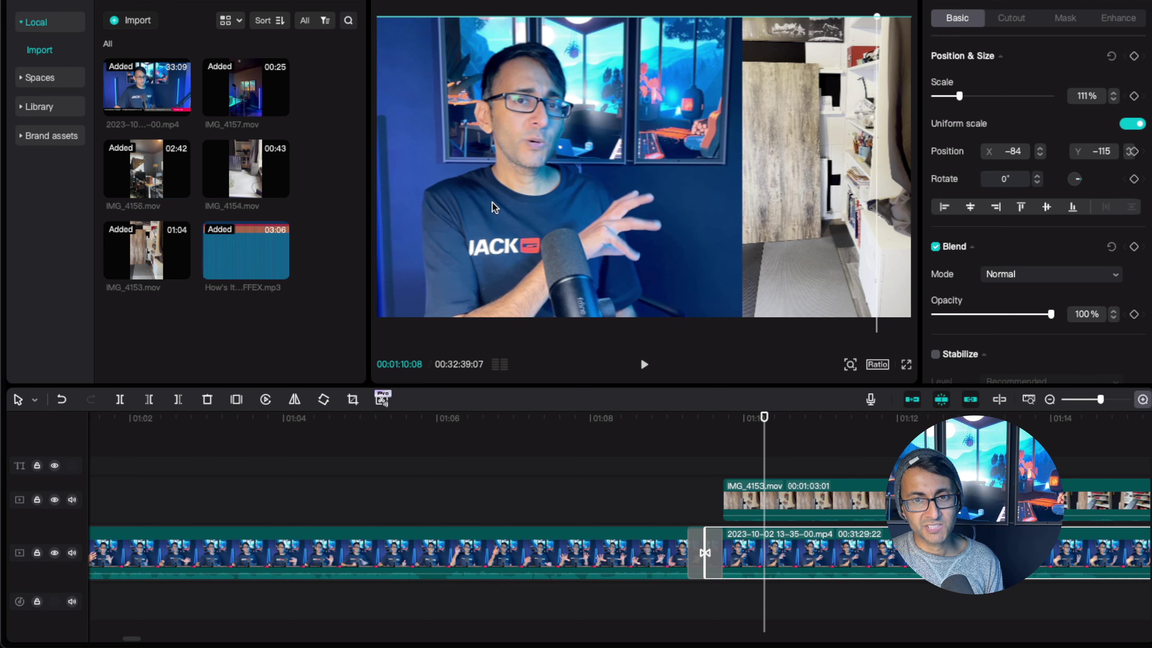
drag(492, 202, 571, 131)
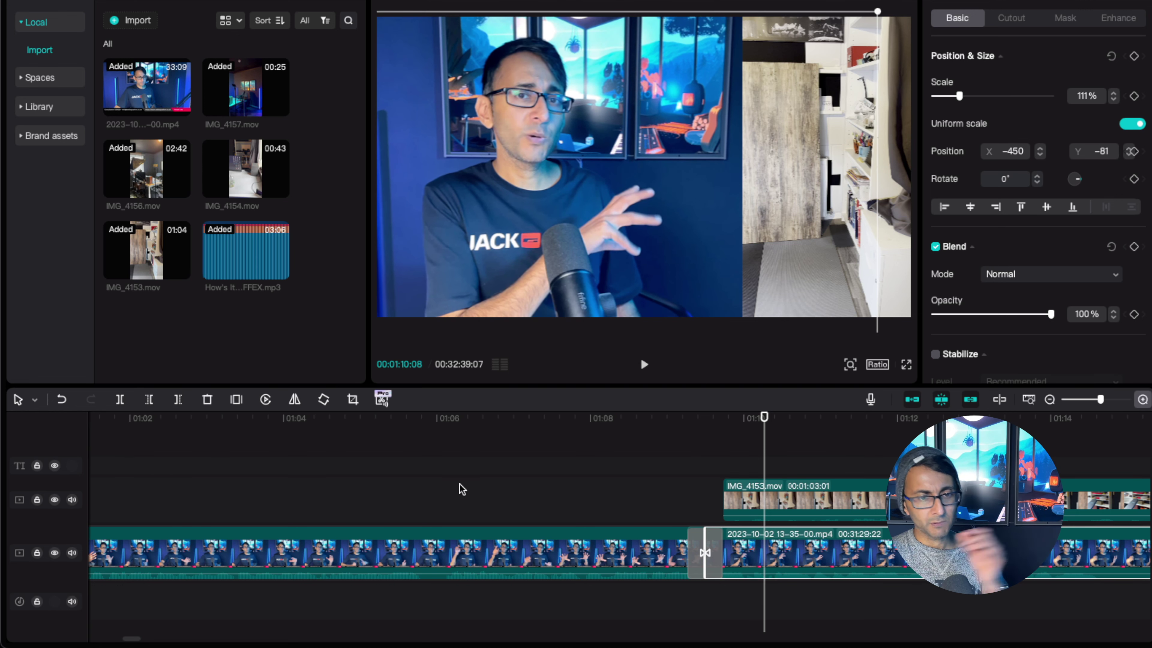
click(630, 480)
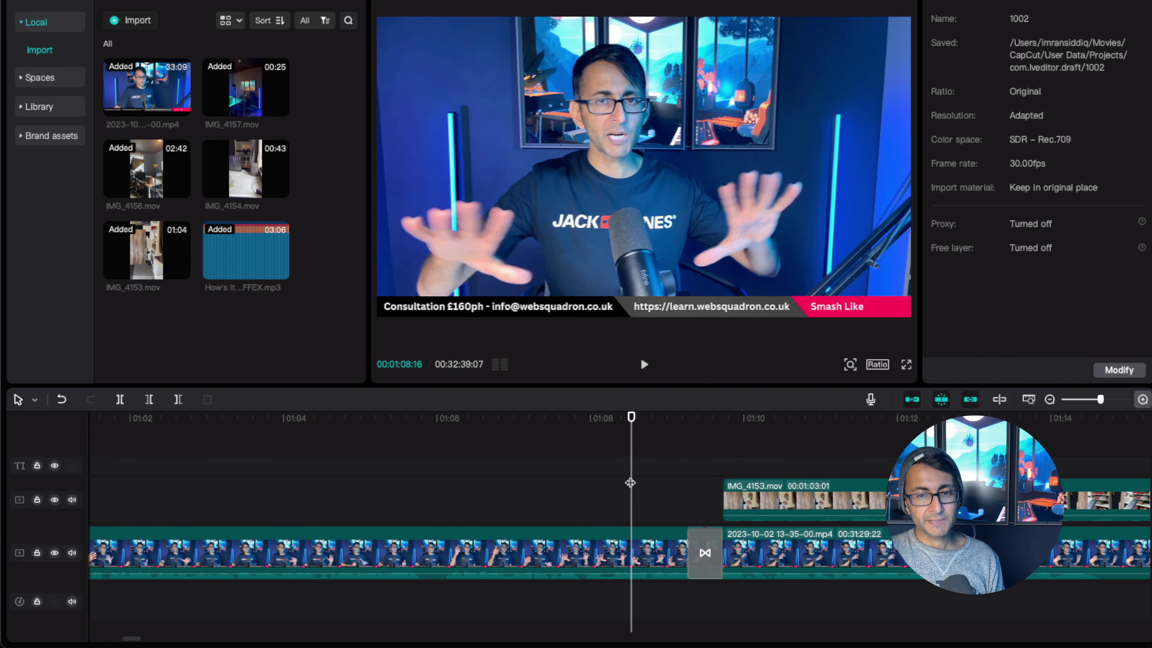
Play back the Pull In transition and the side-by-side section with IMG_4153.mov from 00:01:08:16, checking for talking-head footage to cut
key(space)
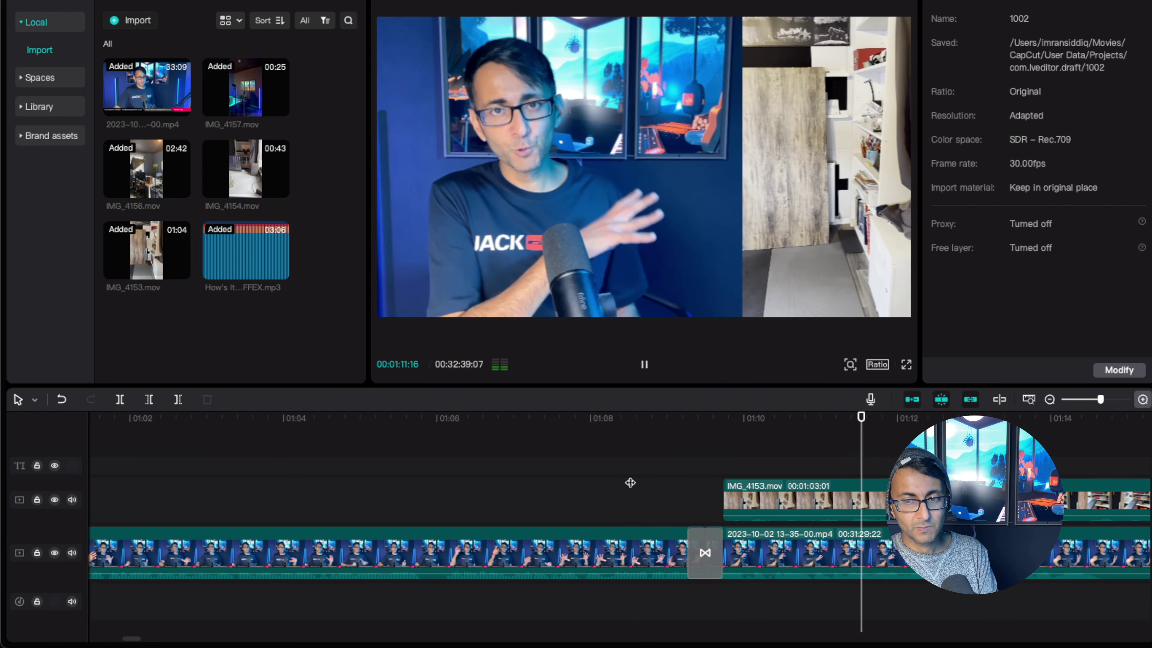
key(space)
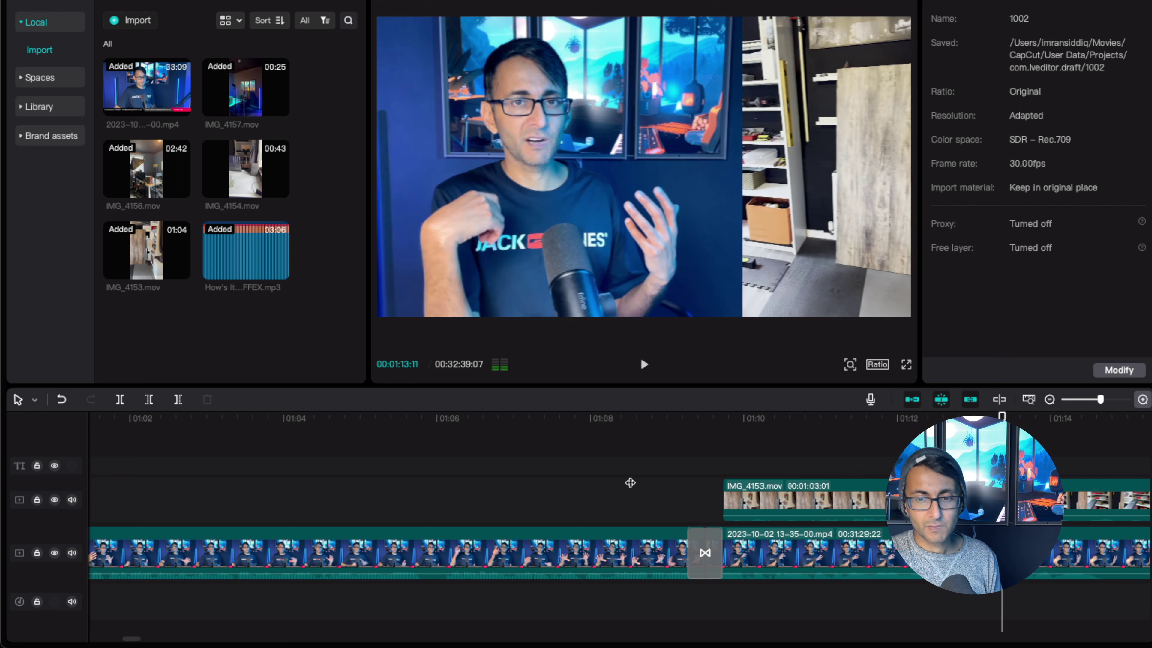
click(943, 503)
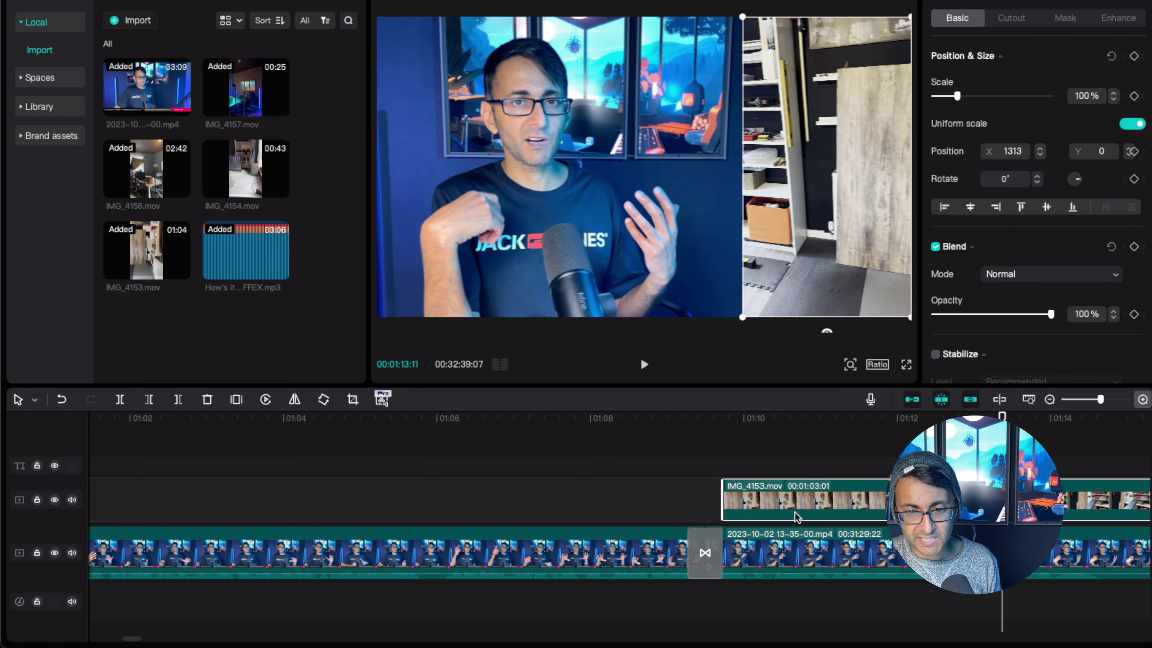
click(680, 467)
key(space)
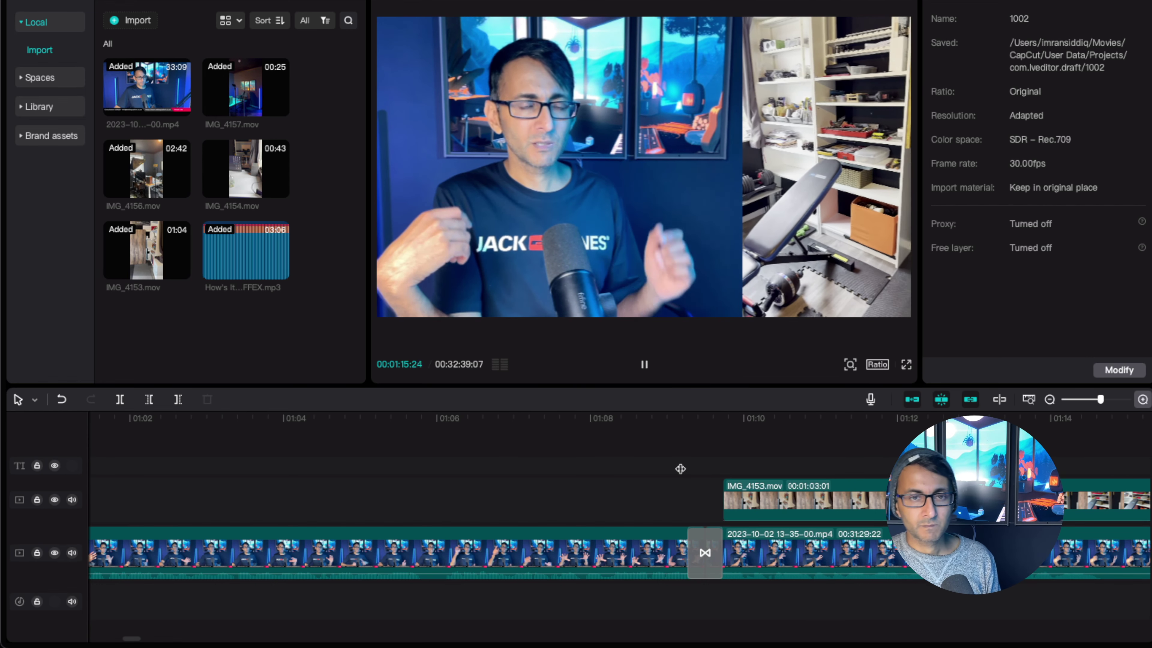
key(space)
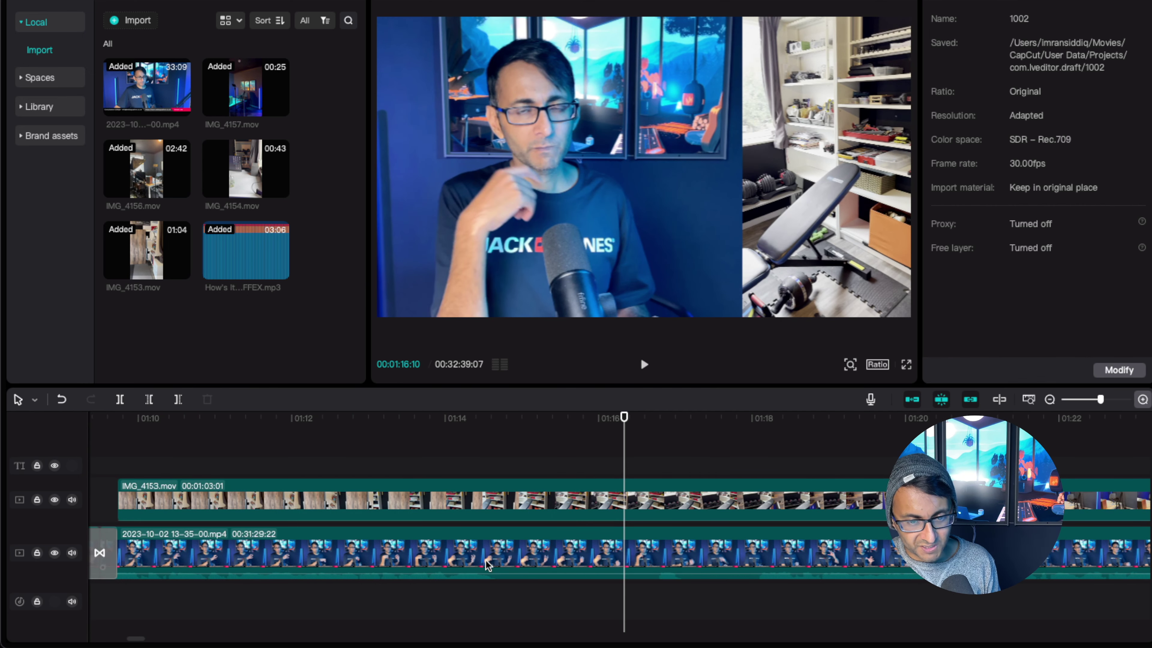
Split the talking-head clip at 00:01:14:16 and trim about 3.5 seconds off the start of the second part
click(490, 558)
drag(621, 418, 486, 418)
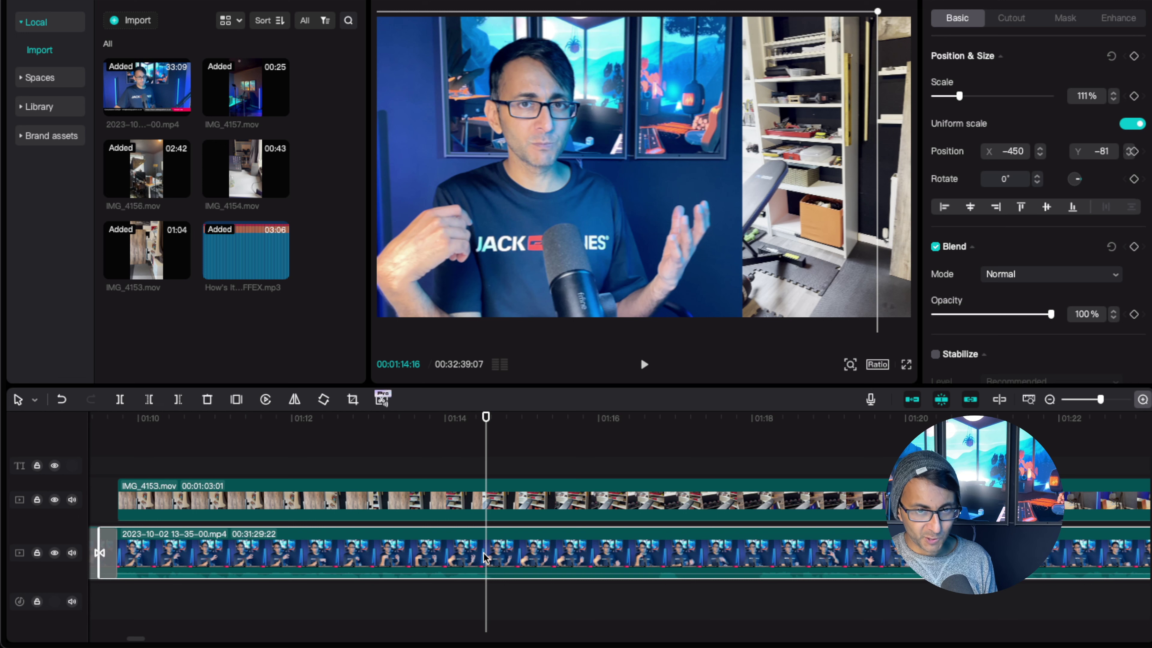
key(ctrl+b)
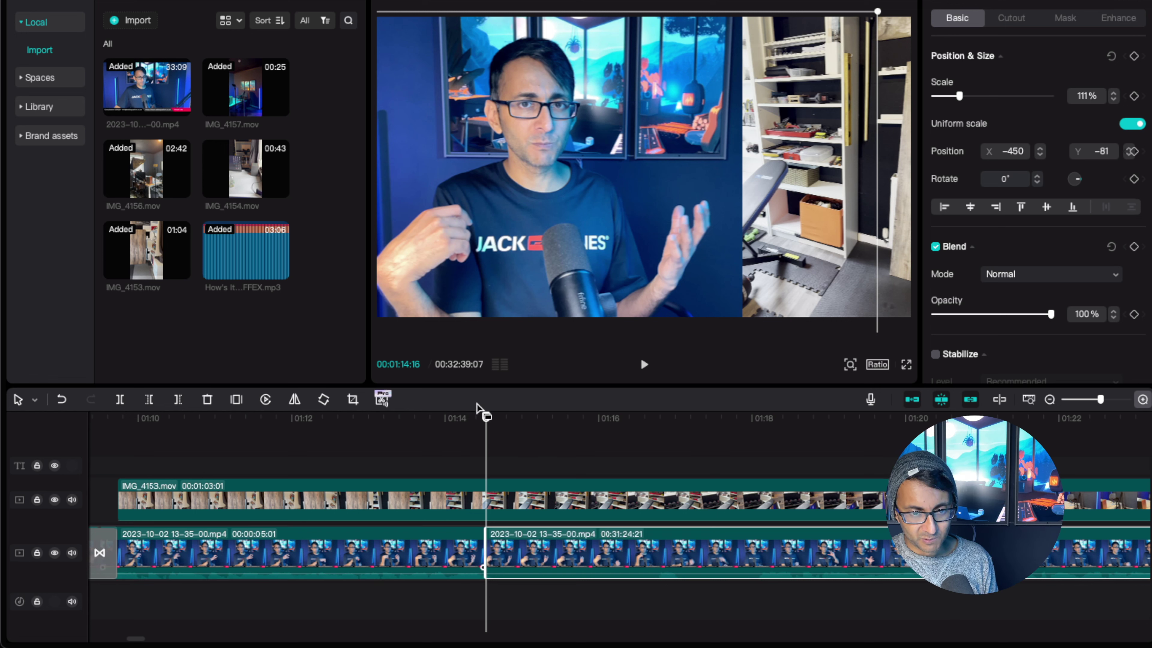
drag(485, 418, 758, 427)
key(space)
key(space)
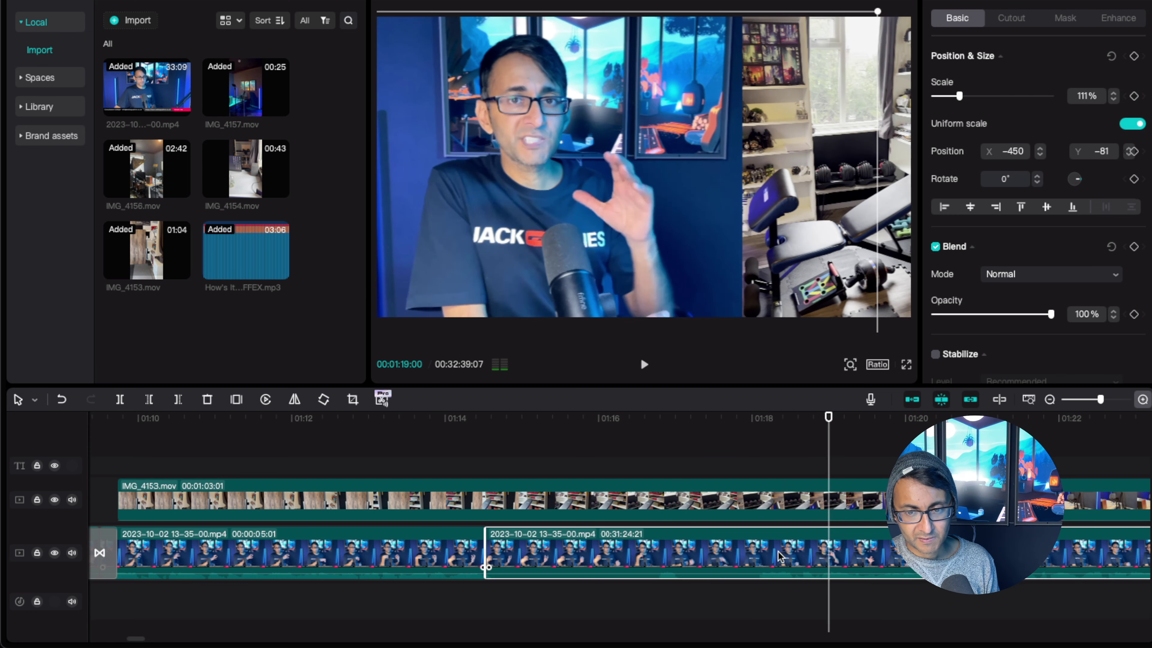
drag(486, 548, 758, 555)
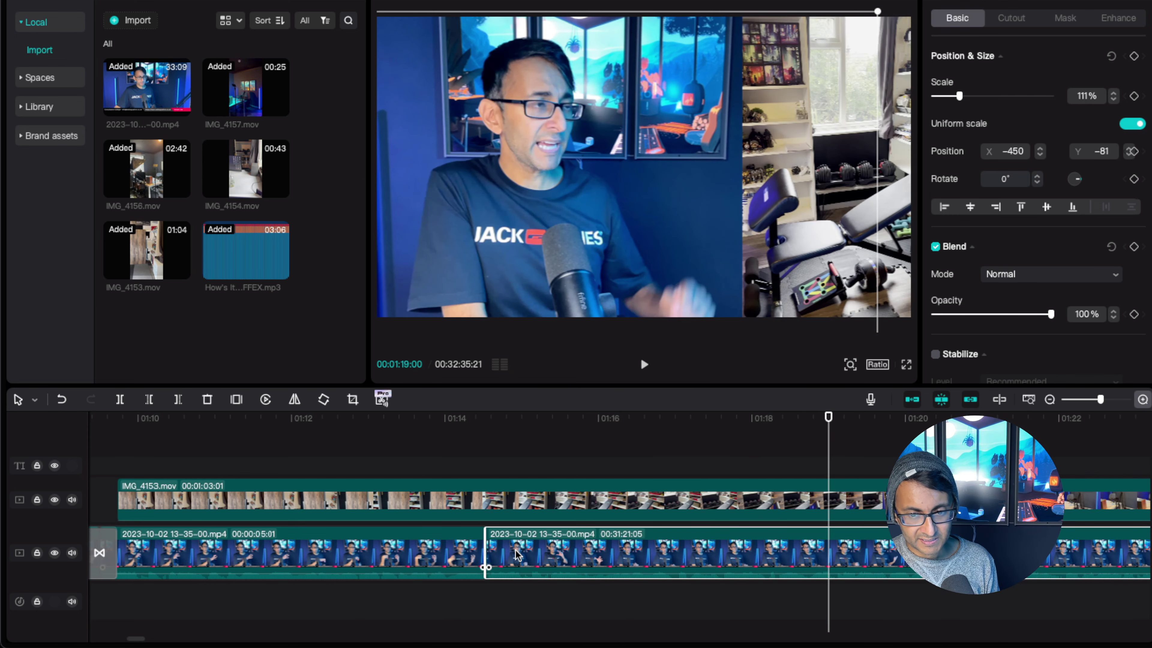
Delete the short talking-head segment right after the Pull In transition and move the playhead back to 00:01:09:17
click(355, 555)
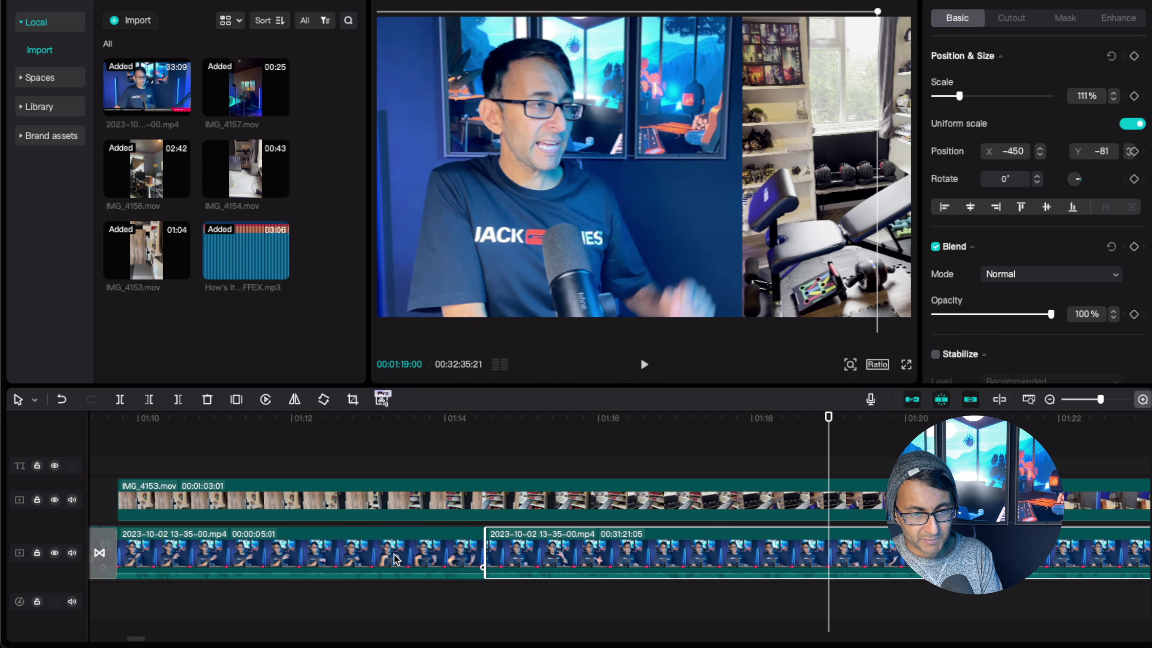
key(Delete)
click(133, 432)
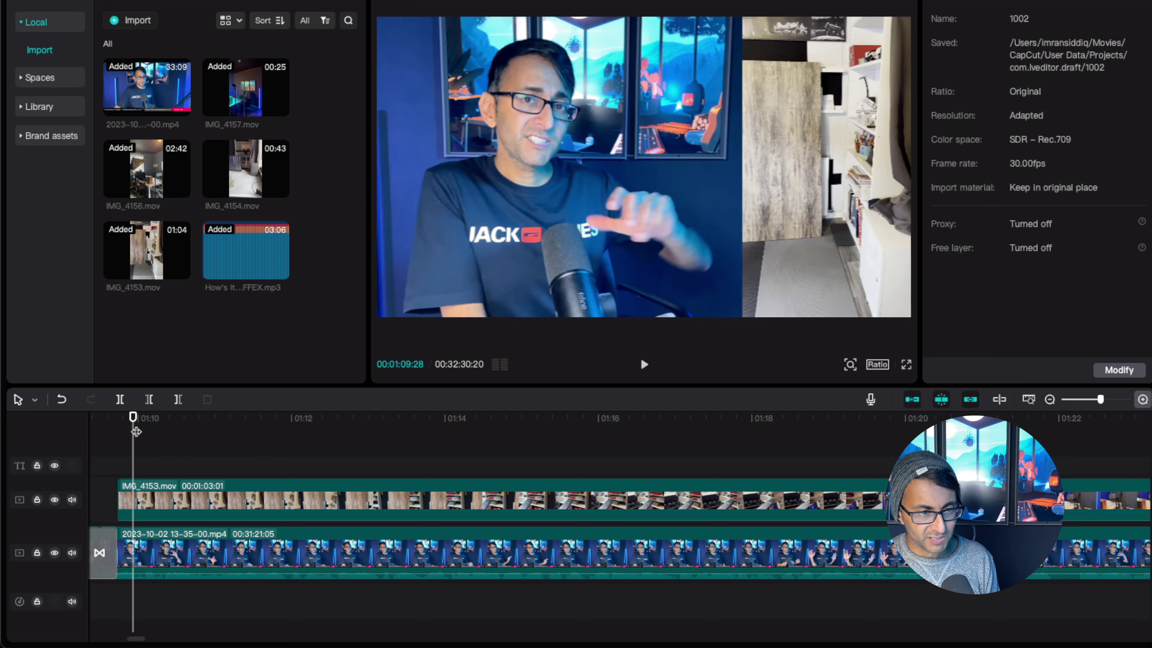
drag(133, 420, 1021, 433)
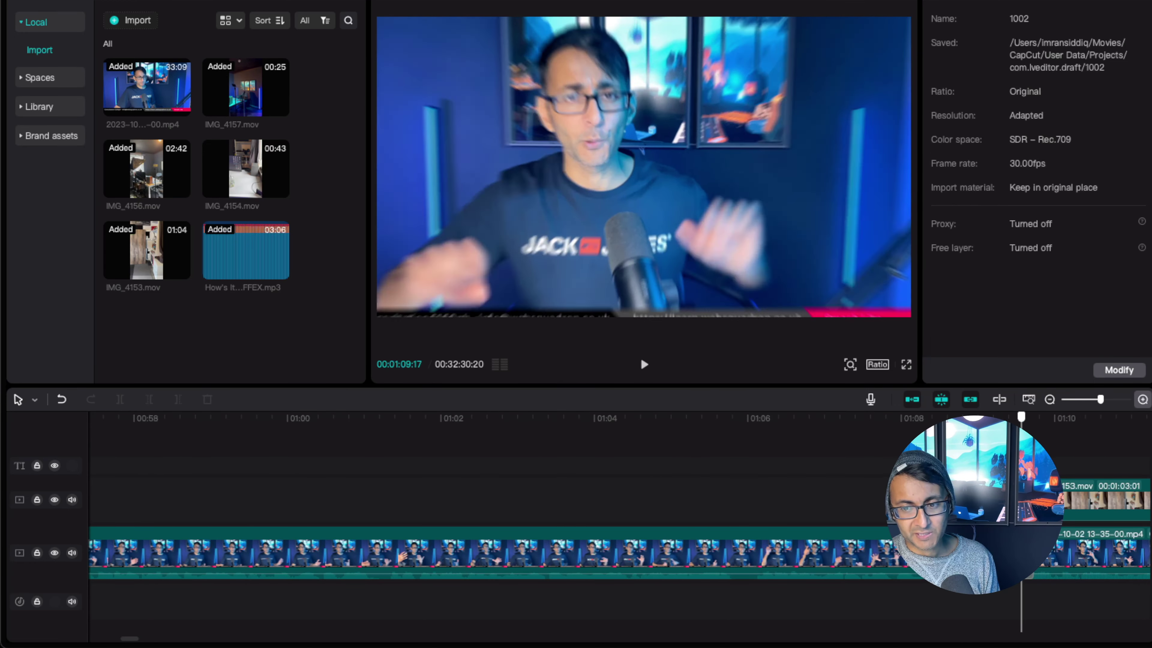
Play the edit through to 00:02:10:18 and trim the end of IMG_4153.mov to that point
key(space)
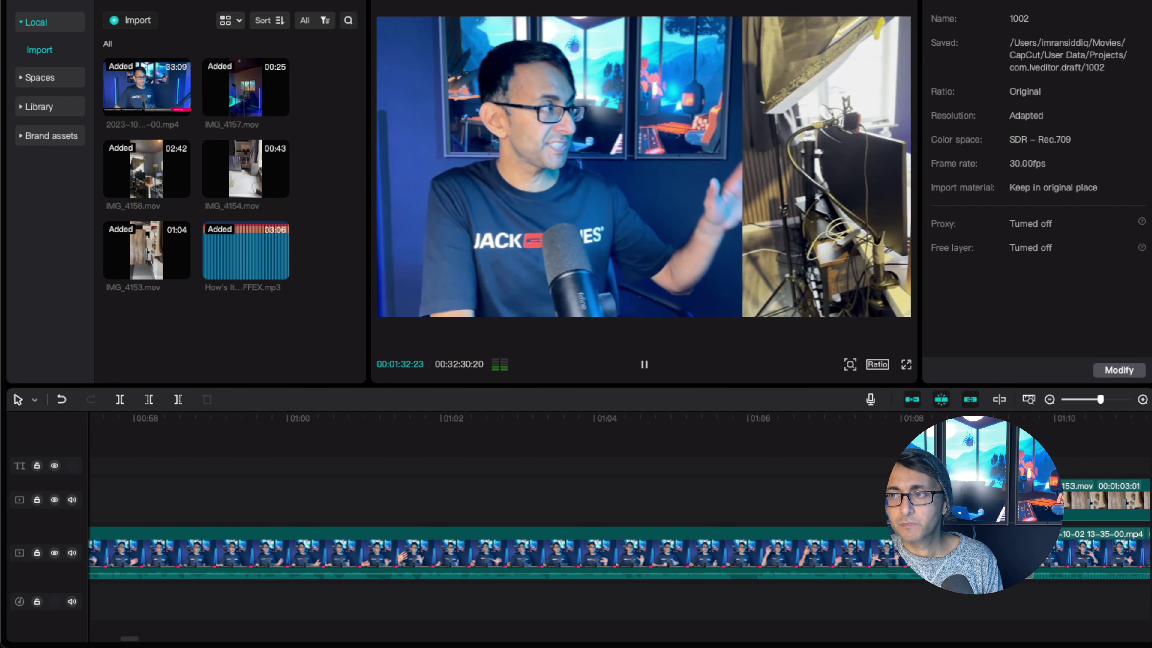
drag(119, 638, 154, 636)
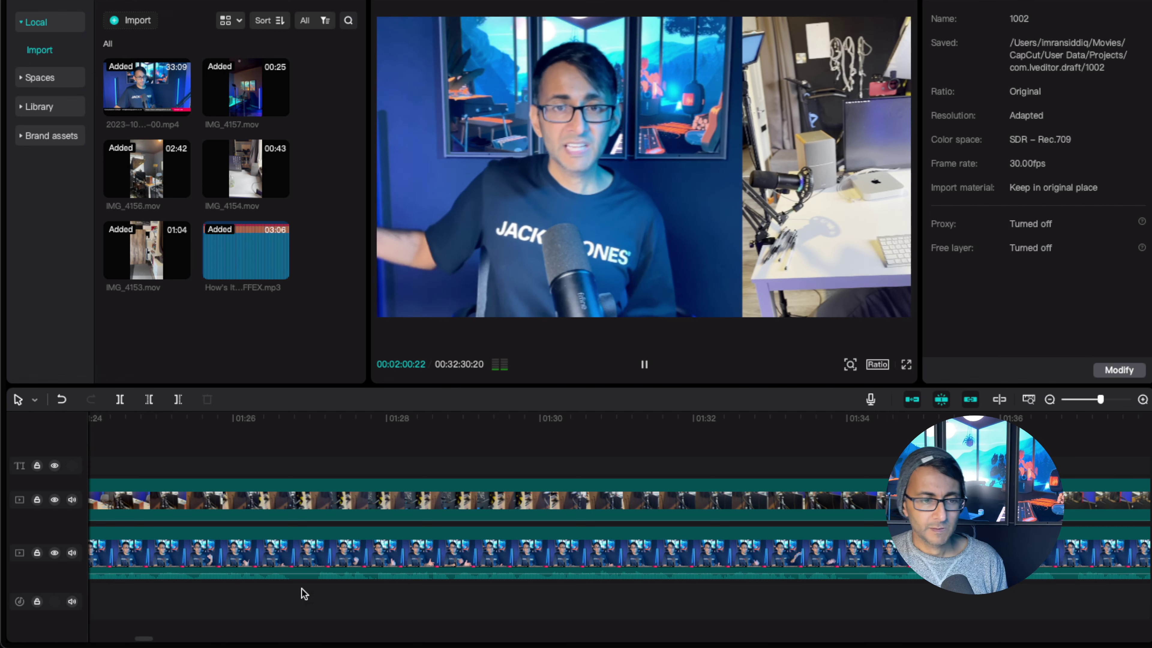
drag(146, 638, 161, 641)
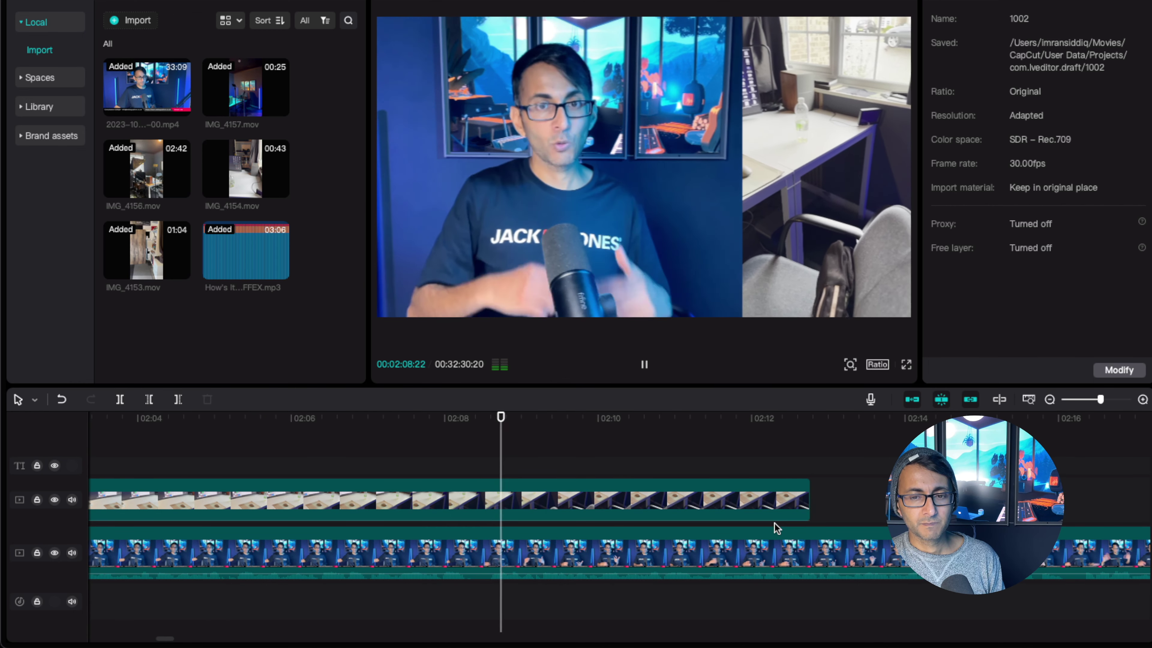
key(space)
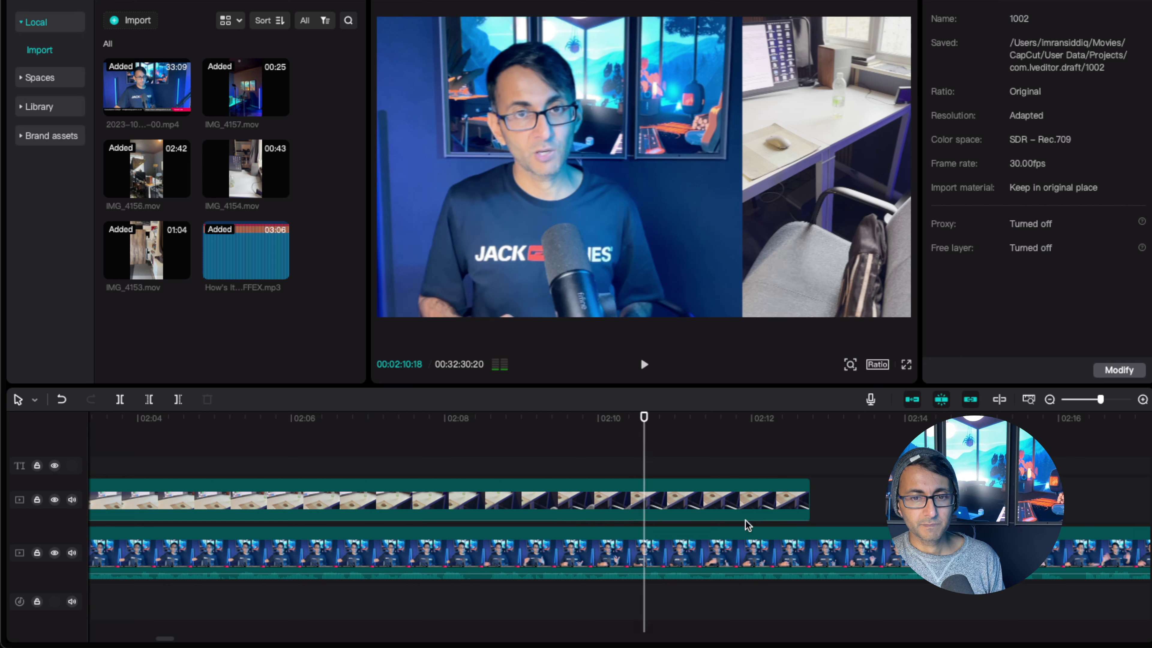
click(751, 517)
drag(808, 499, 644, 496)
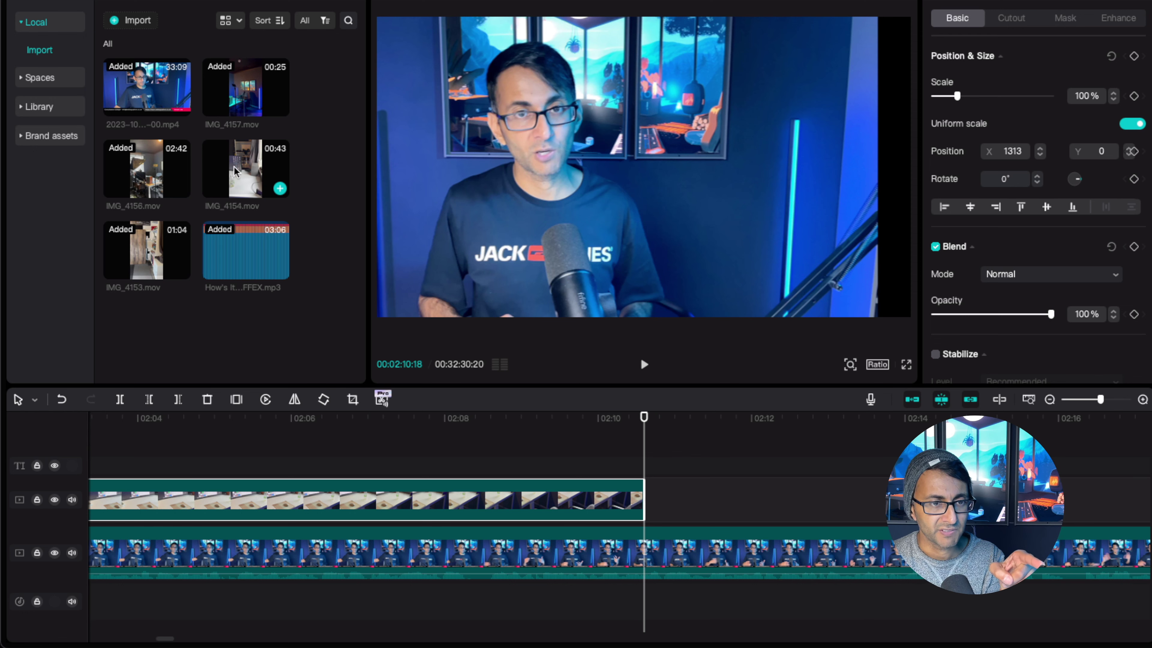
Add IMG_4154.mov directly after IMG_4153.mov on the upper track and place it against the frame's right edge at X 1313, Y 0
mouse_move(247, 174)
mouse_down()
mouse_move(660, 430)
mouse_move(664, 494)
mouse_move(645, 496)
mouse_up()
click(612, 349)
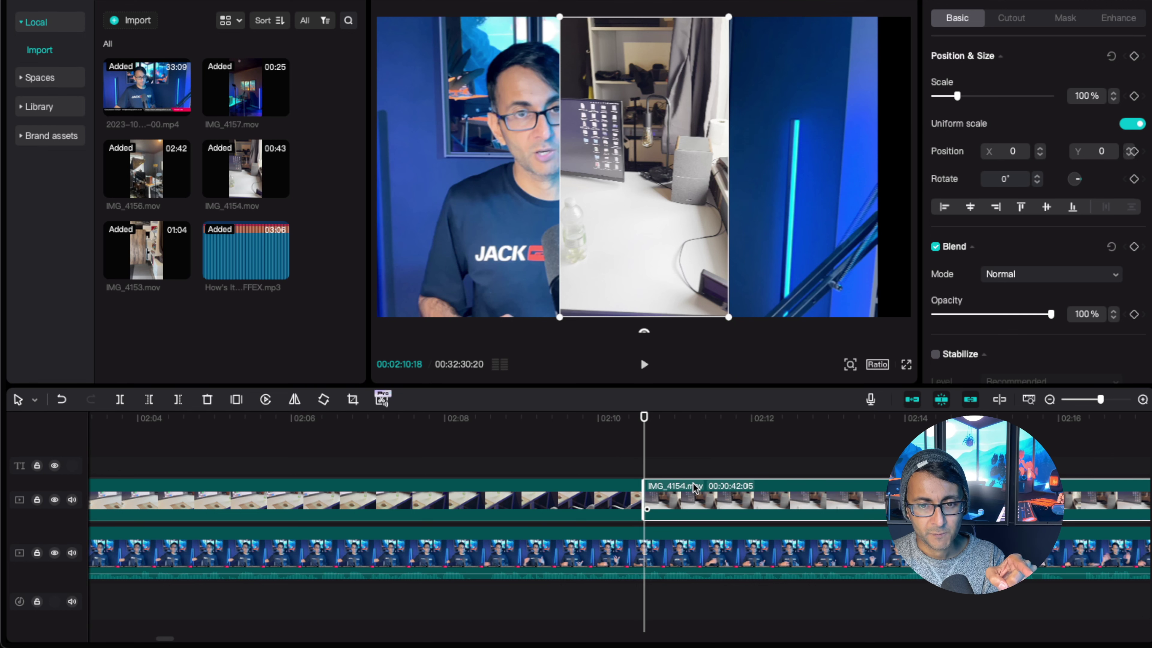
drag(519, 170, 711, 169)
key(super+z)
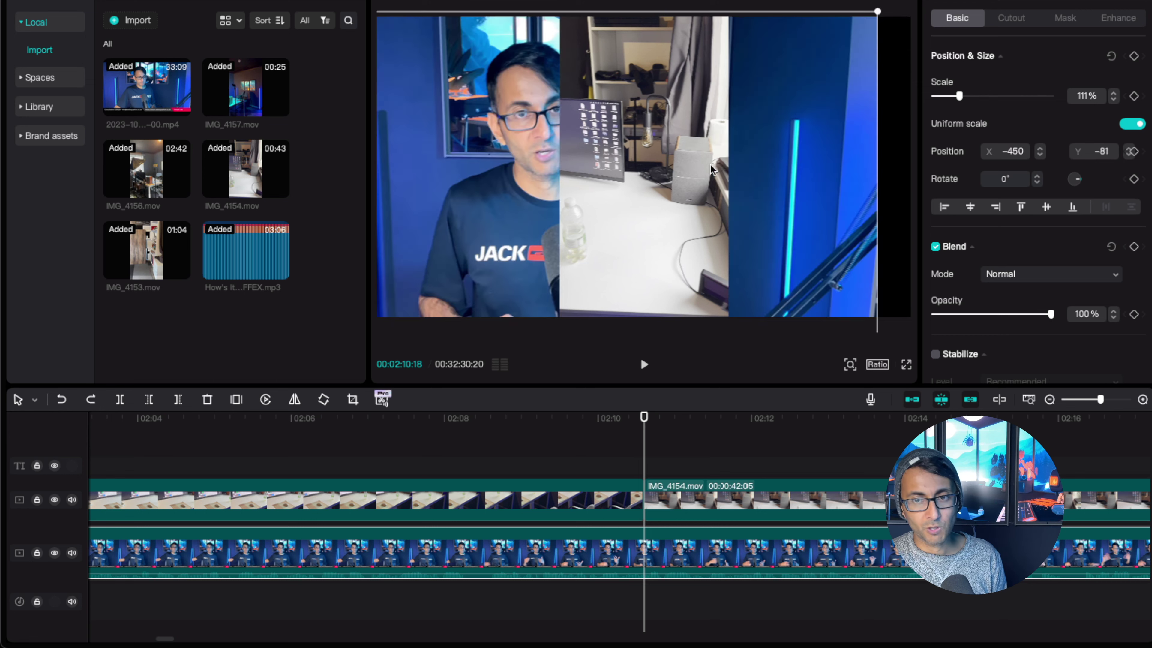
click(764, 492)
drag(665, 217, 850, 220)
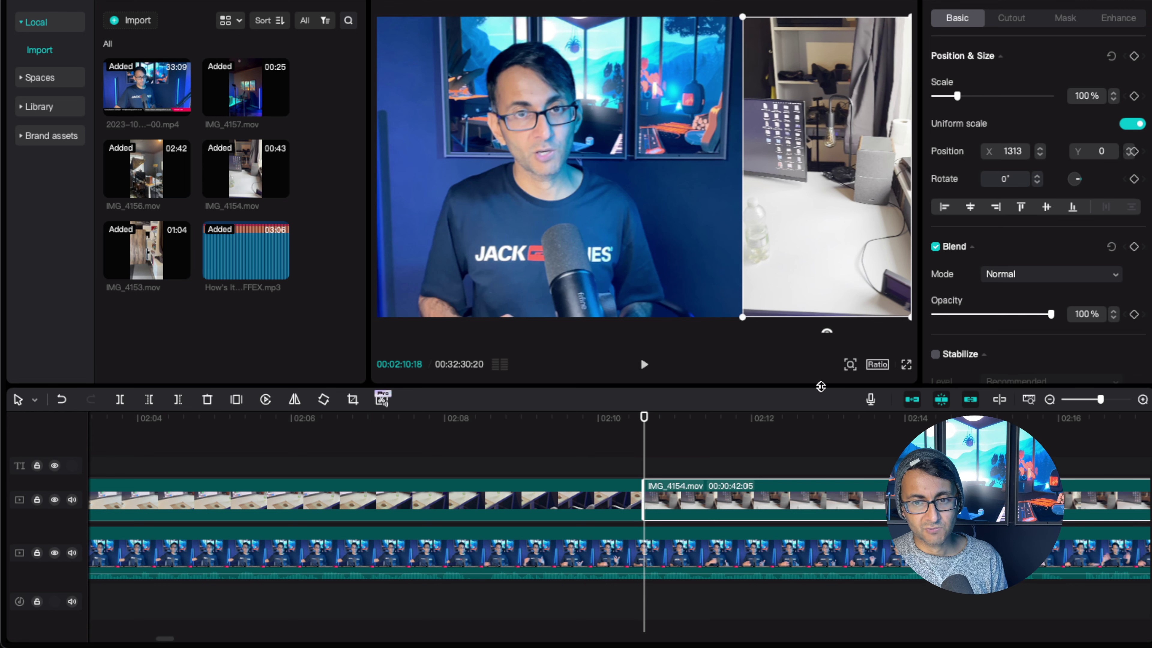
Reduce the preview's zoom so the whole video frame shows with a margin around it
click(850, 365)
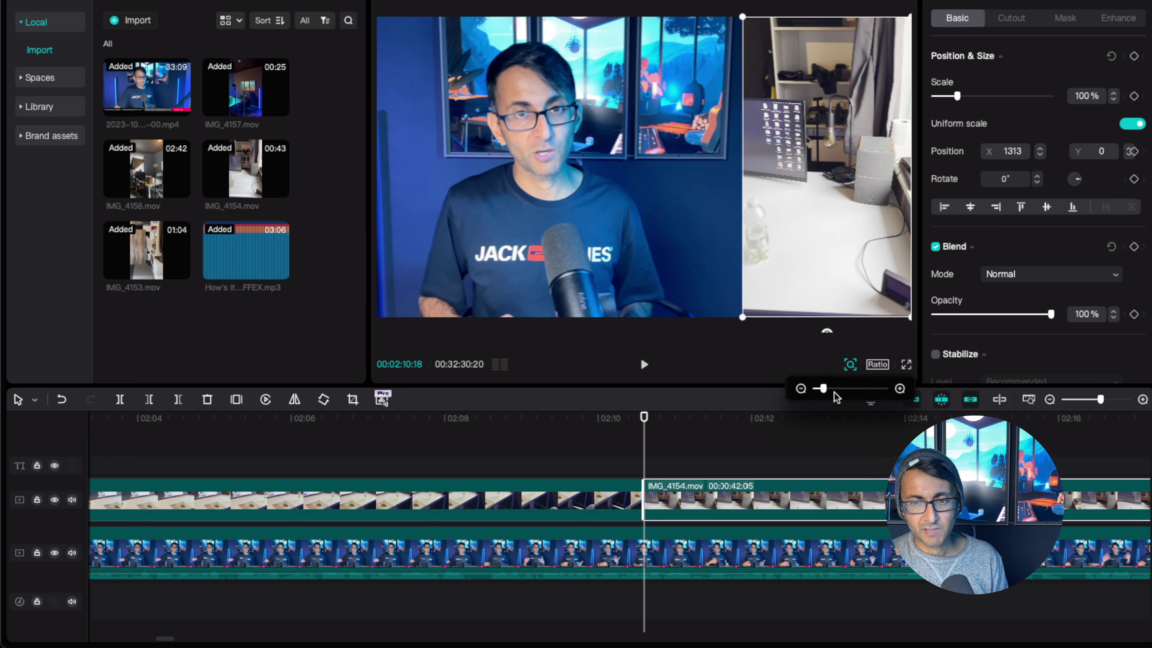
key(space)
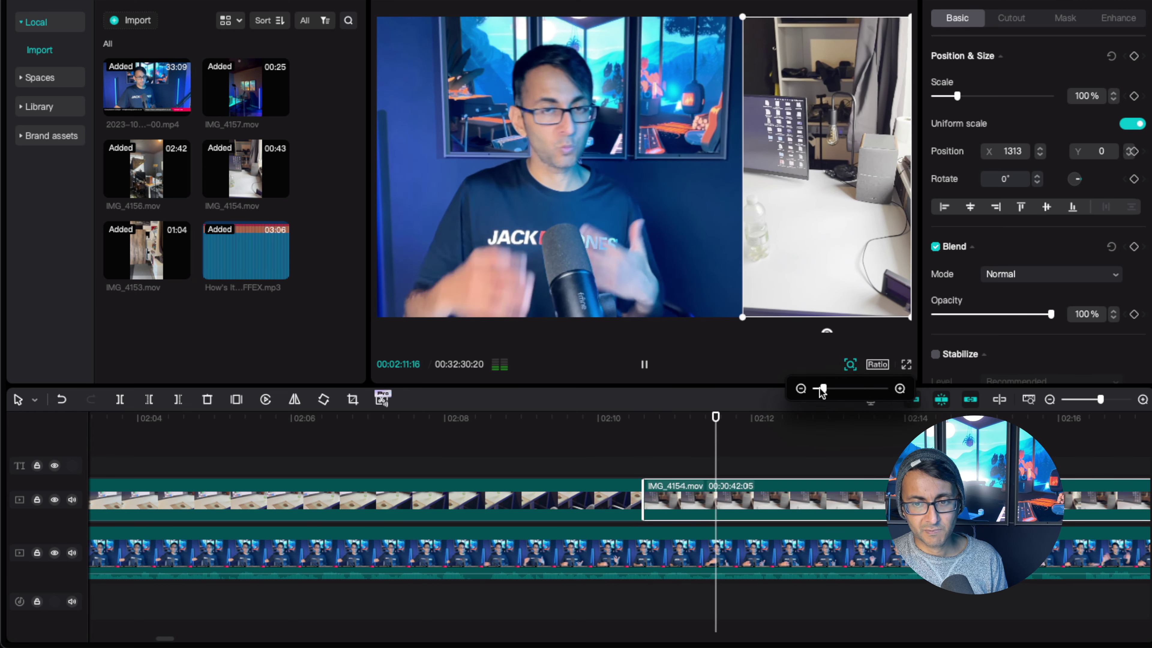
key(space)
click(850, 365)
drag(824, 396, 820, 393)
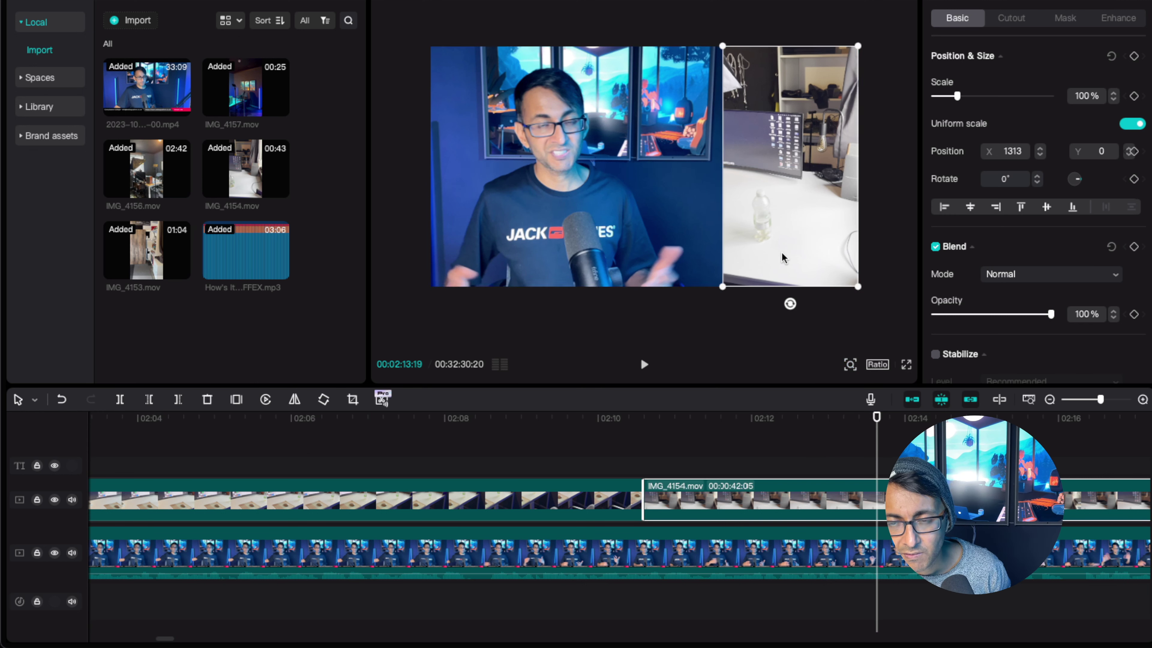
Play the changeover from IMG_4153.mov to IMG_4154.mov from 00:02:10:07 and review the footage up to 00:02:42:18
click(536, 442)
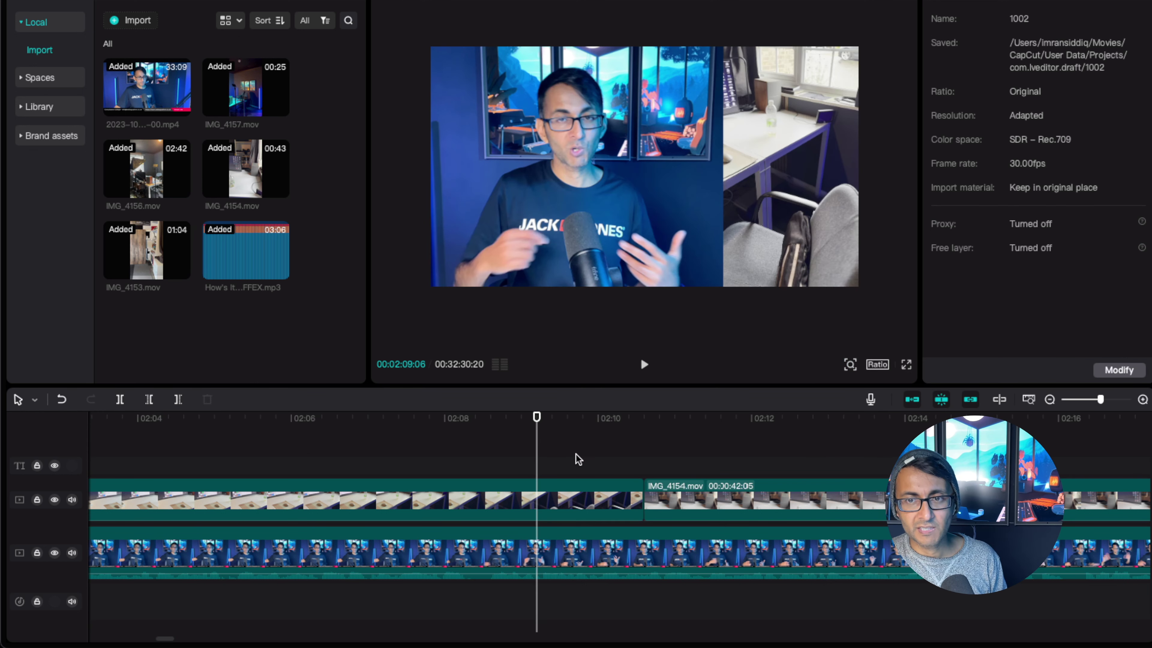
click(616, 454)
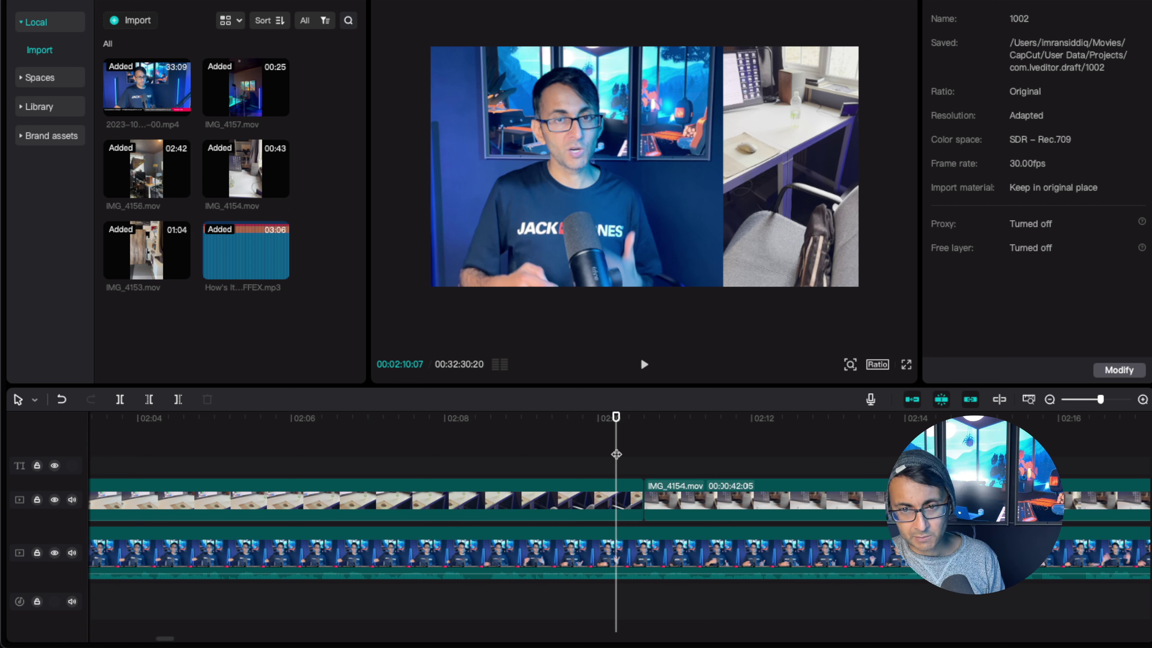
key(space)
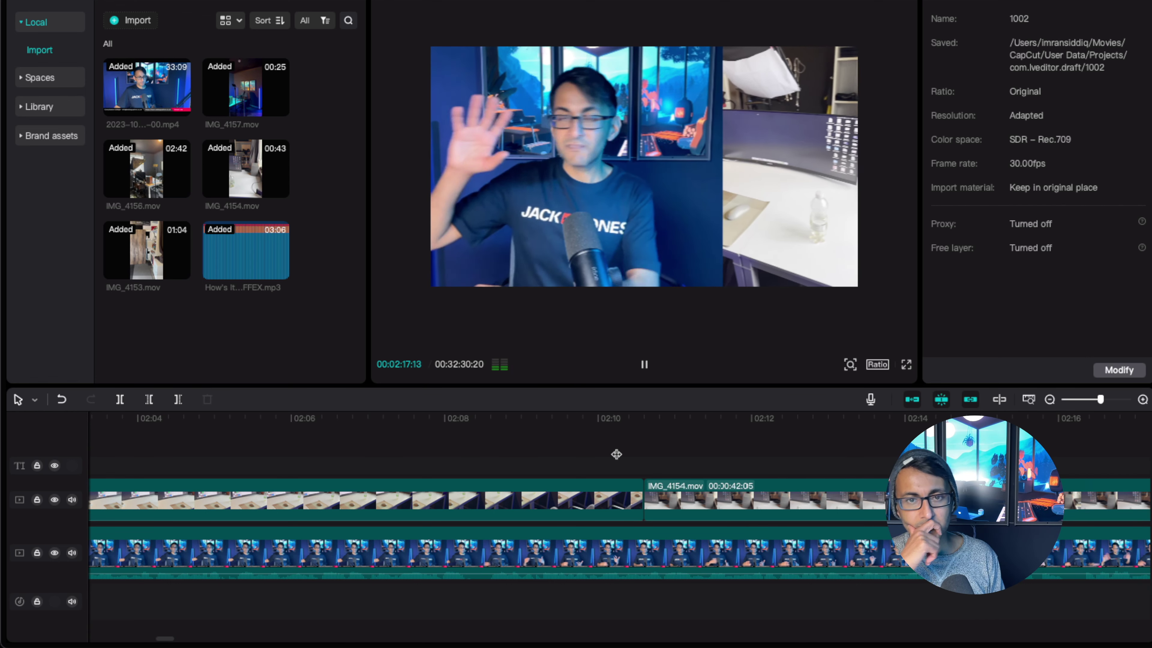
drag(164, 639, 174, 641)
drag(174, 639, 176, 639)
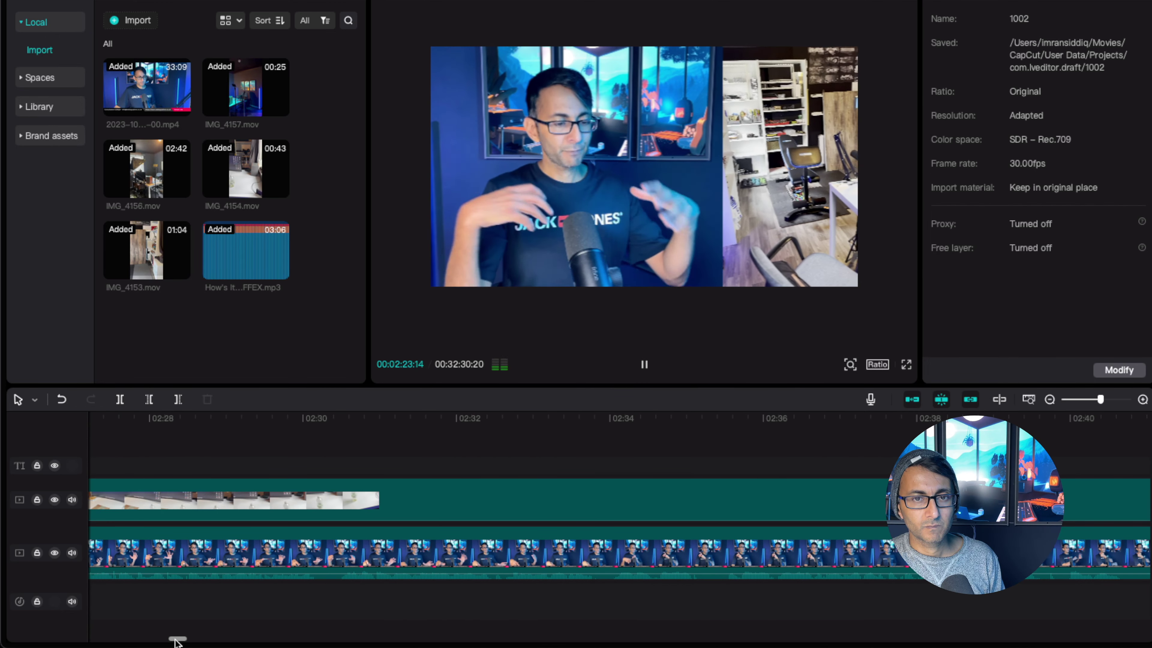
mouse_move(177, 640)
mouse_down()
mouse_move(129, 641)
mouse_move(180, 644)
mouse_up()
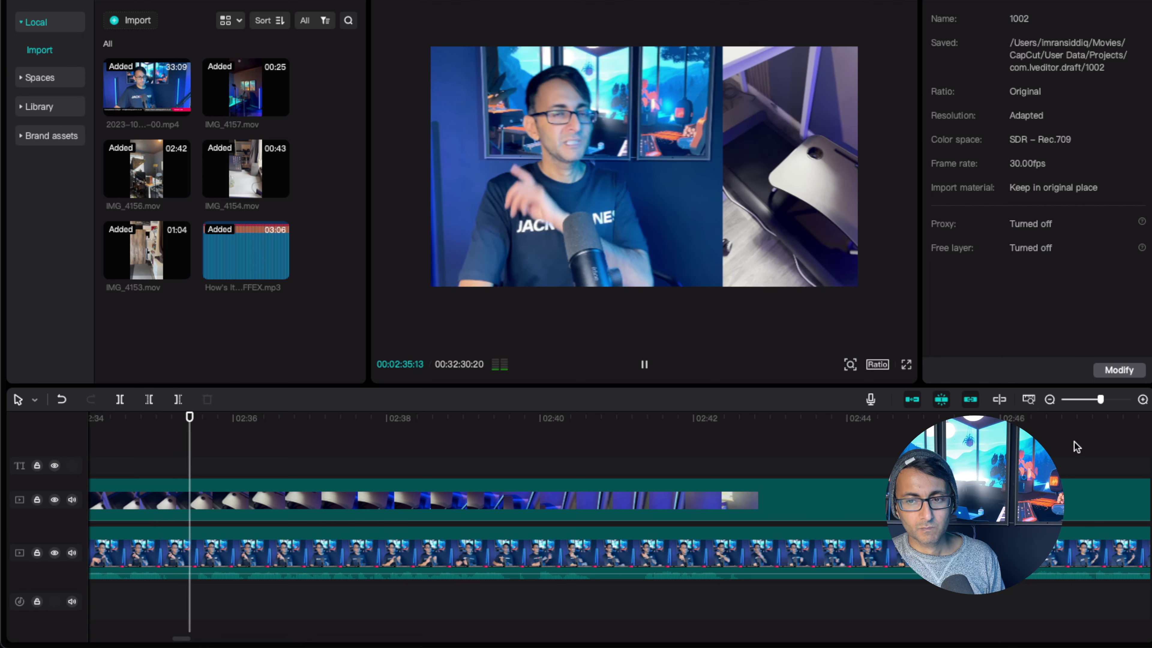
click(1083, 399)
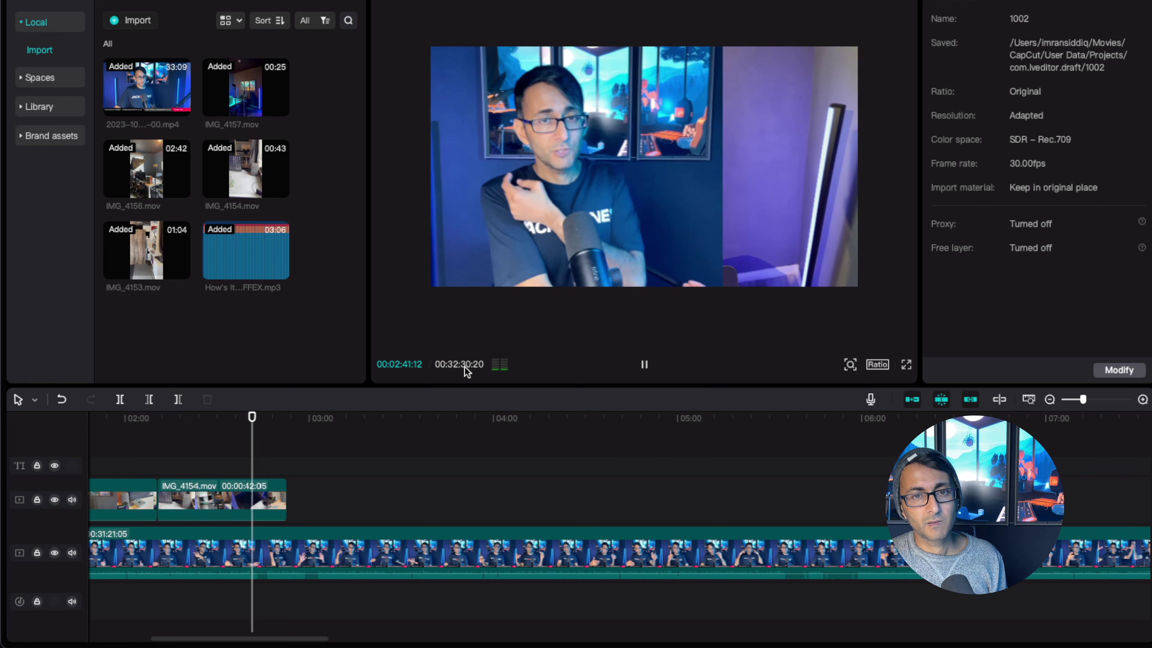
key(space)
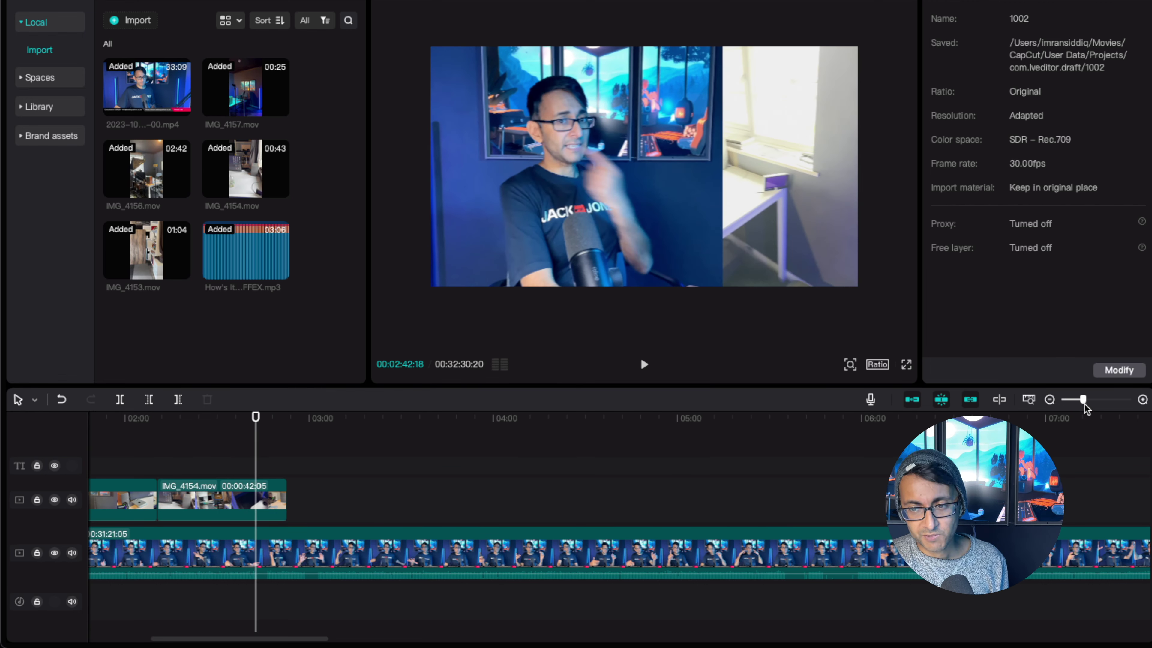
Find the start of the next unwanted talking-head passage and split the clip at 00:02:38:19
drag(1084, 400, 1091, 400)
drag(255, 418, 199, 421)
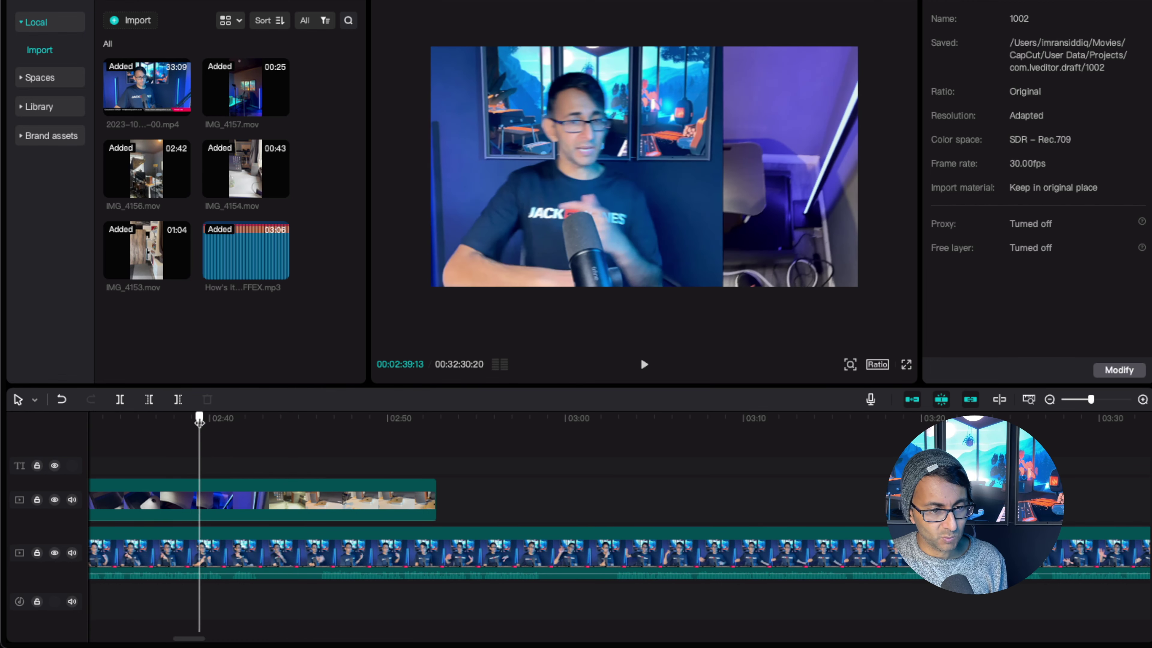
key(space)
key(space)
click(156, 421)
key(space)
key(space)
click(169, 432)
key(space)
key(space)
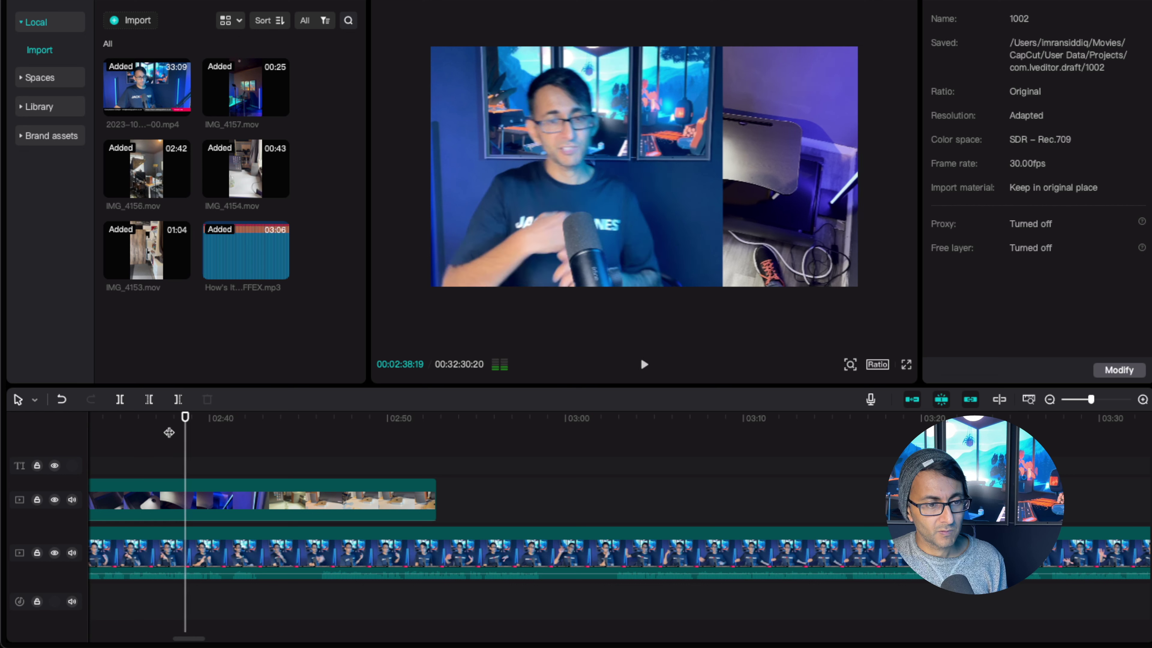
click(187, 558)
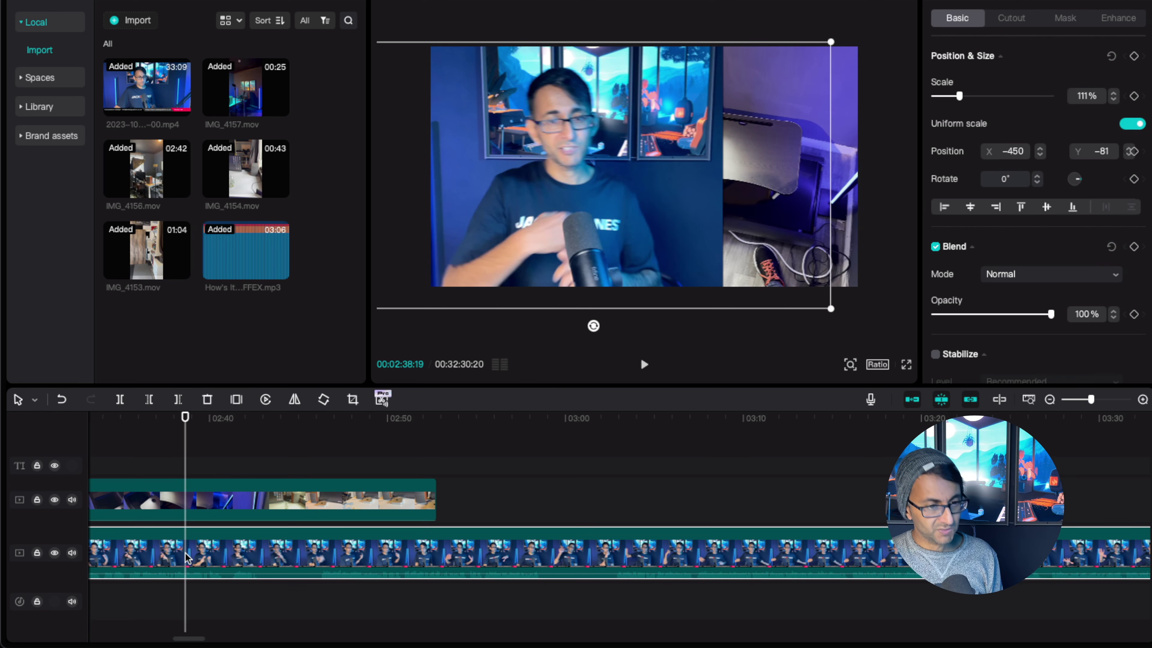
key(ctrl+b)
Split the talking-head clip at 00:02:46:07 and delete the unwanted piece between 00:02:38:19 and that point
drag(185, 418, 320, 422)
key(space)
key(space)
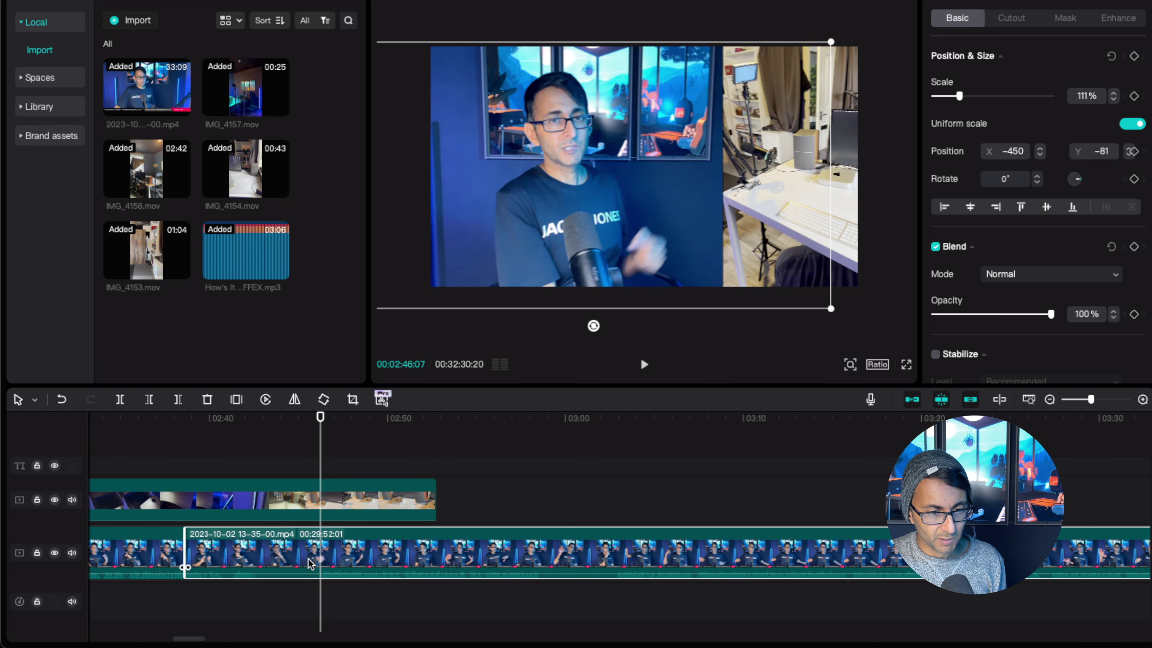
key(ctrl+b)
click(264, 563)
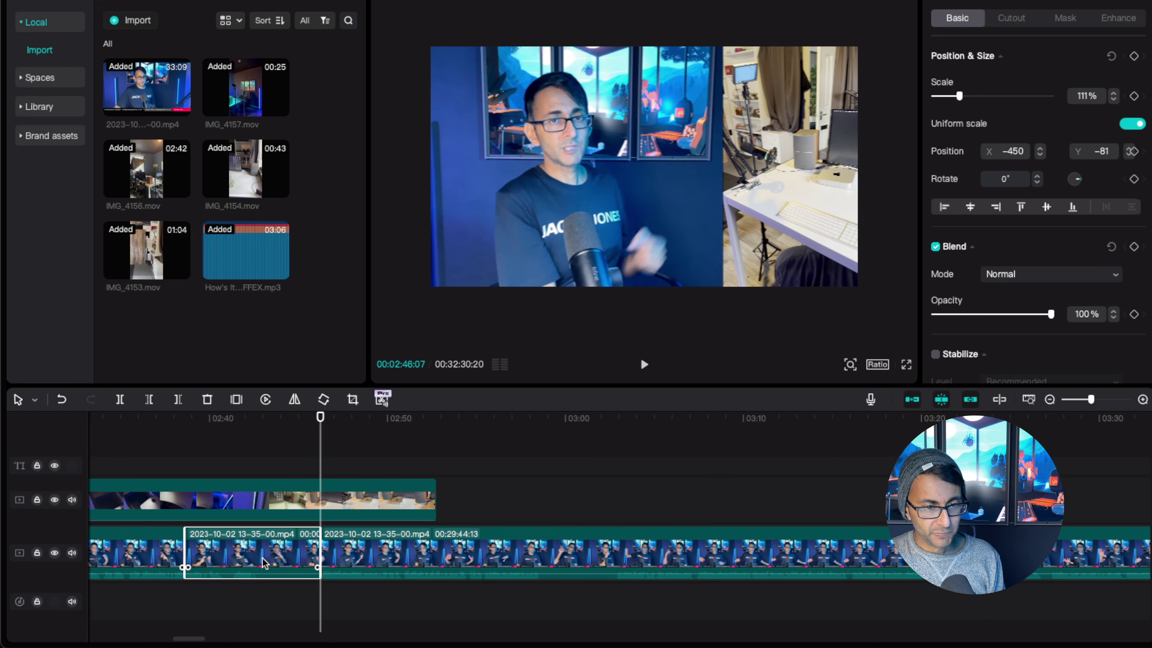
key(Delete)
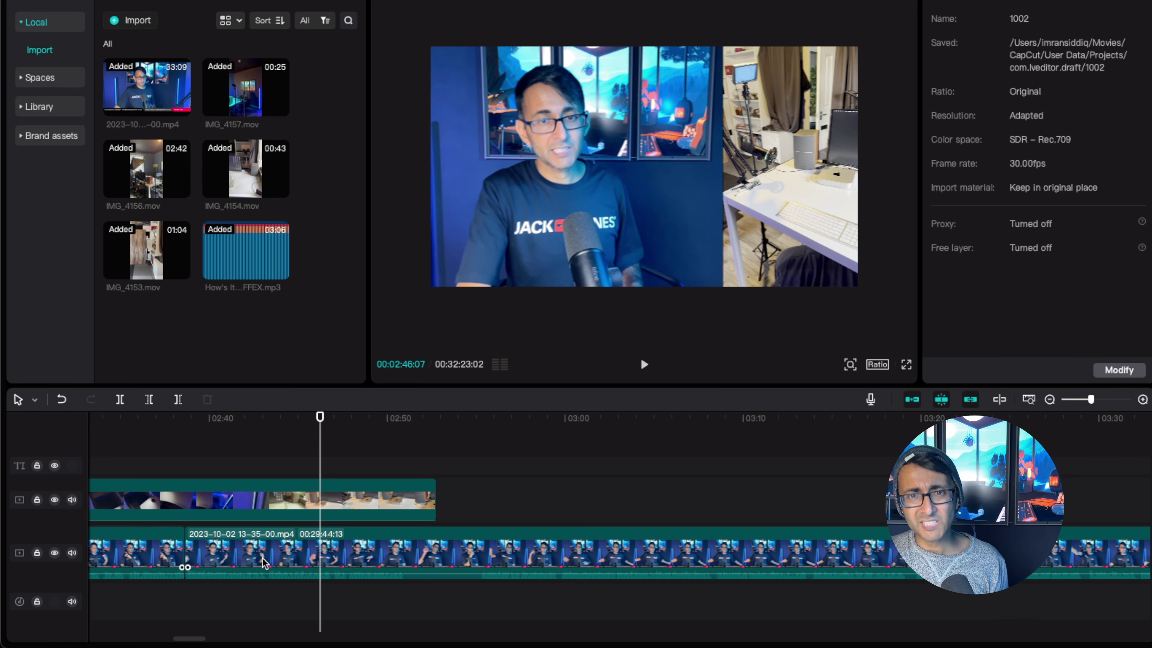
Play across the new join at 00:02:38:19 and replay the frames around it at high timeline zoom to check the cut
click(167, 472)
key(space)
key(space)
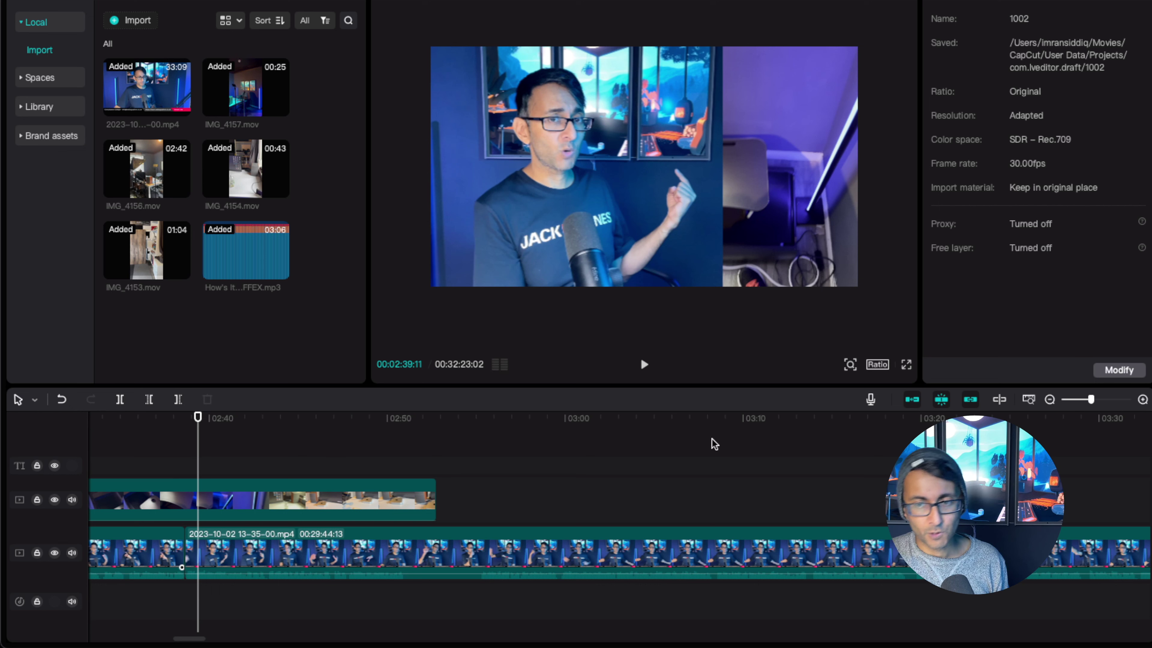
click(1115, 400)
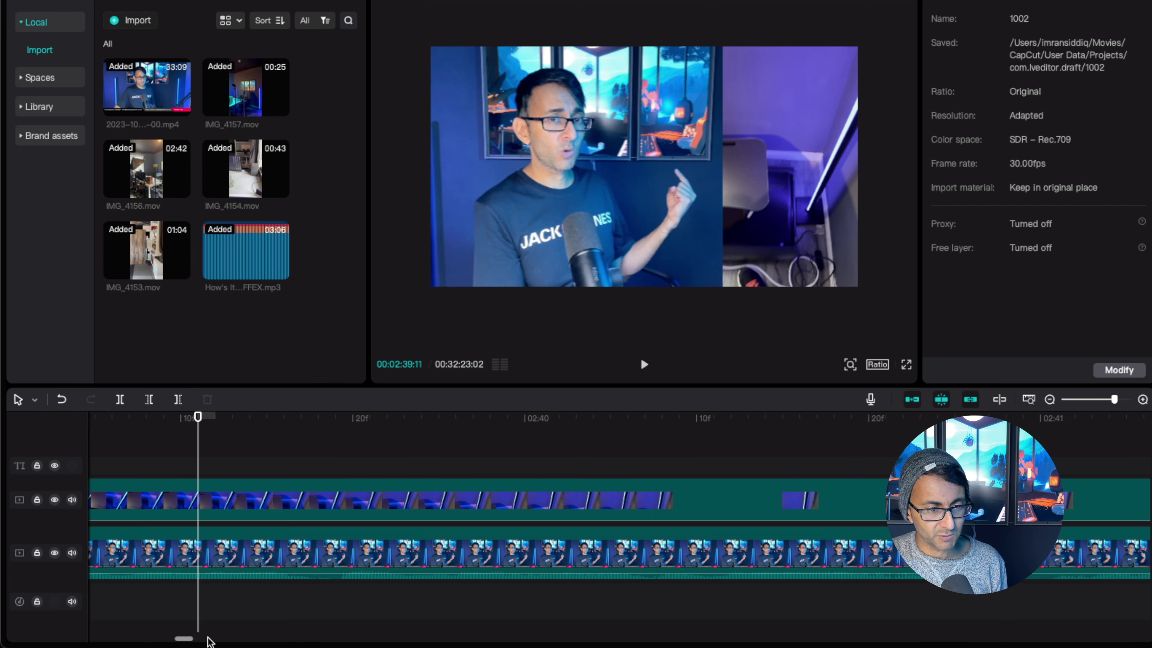
drag(182, 639, 183, 638)
click(117, 457)
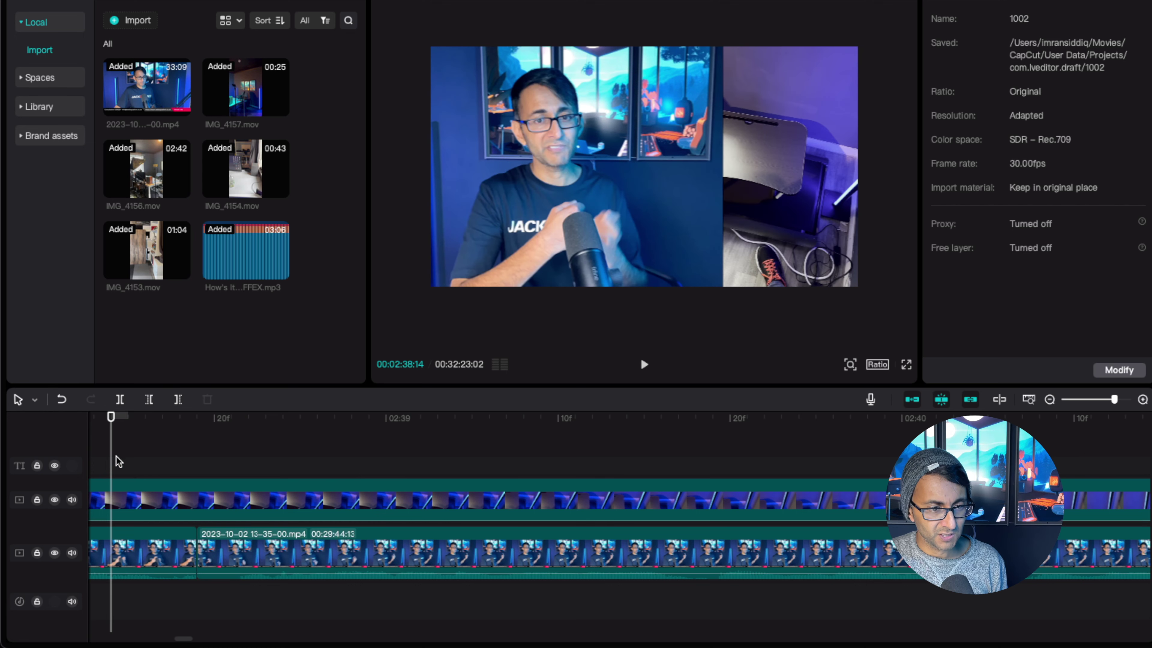
click(168, 462)
key(space)
key(space)
click(165, 462)
click(119, 455)
key(space)
key(space)
click(100, 458)
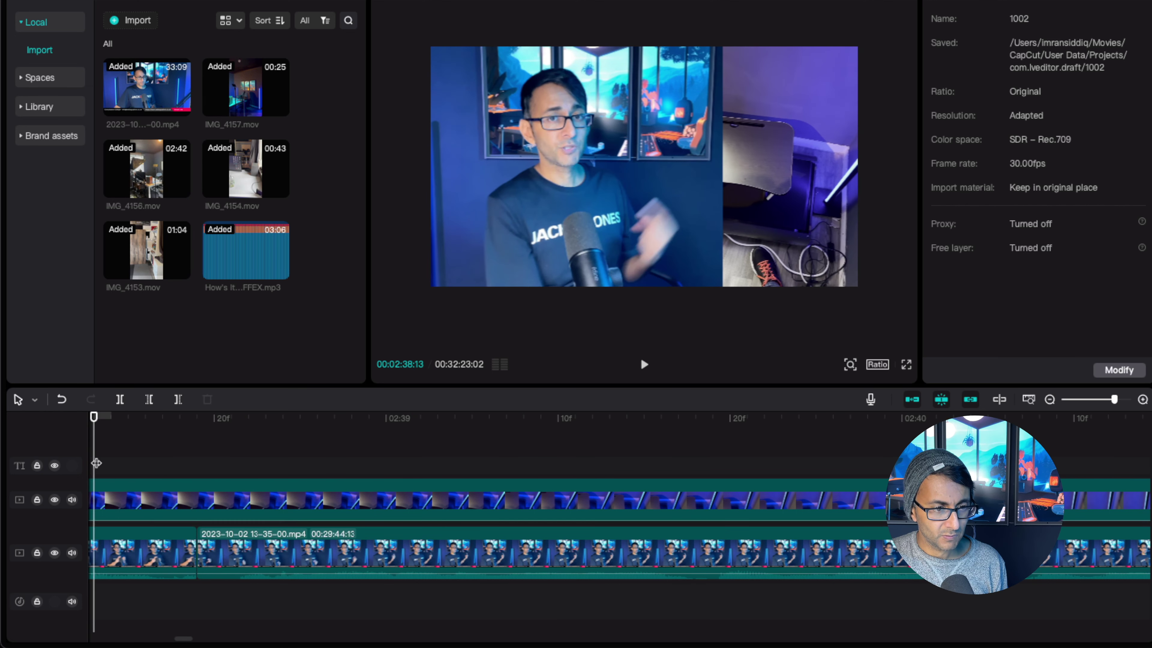
key(space)
key(space)
click(100, 459)
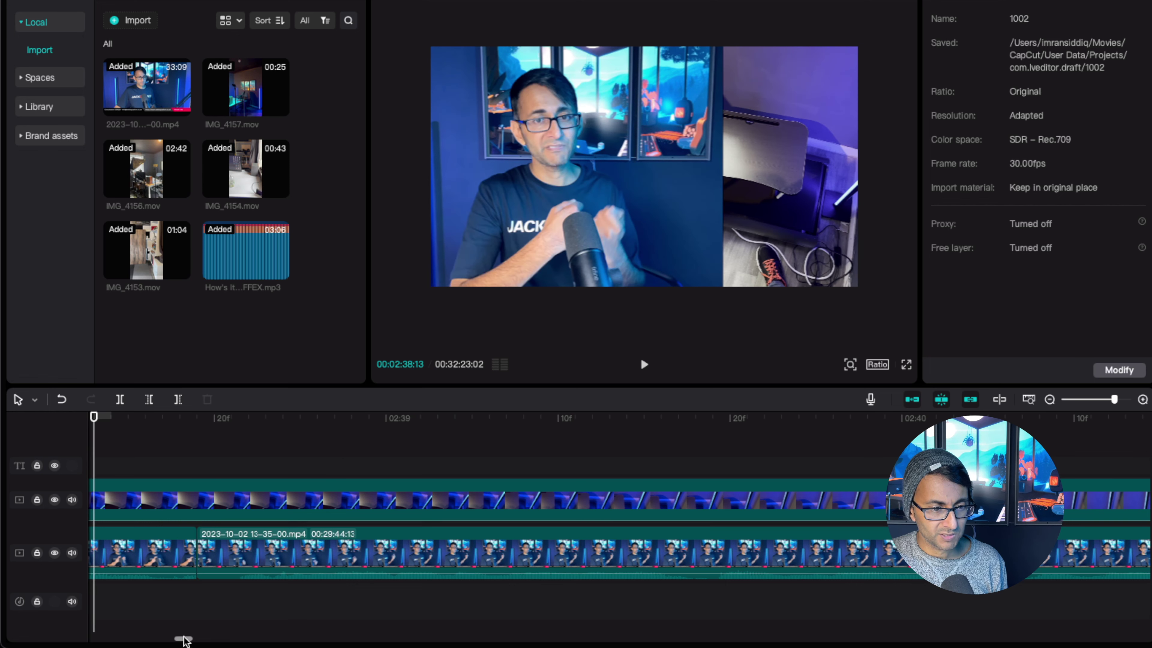
Replay the run-up to the join from just before 00:02:38 to judge where the outgoing speech should end
drag(184, 640, 180, 637)
click(323, 454)
key(space)
key(space)
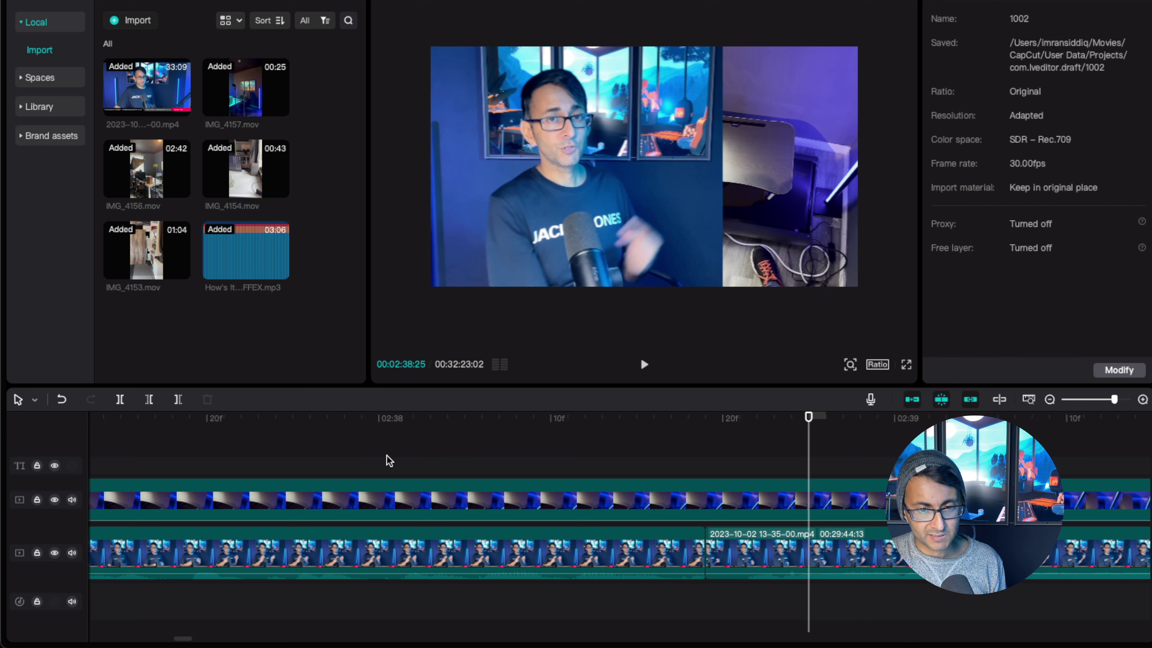
click(372, 451)
key(space)
key(space)
key(space)
key(space)
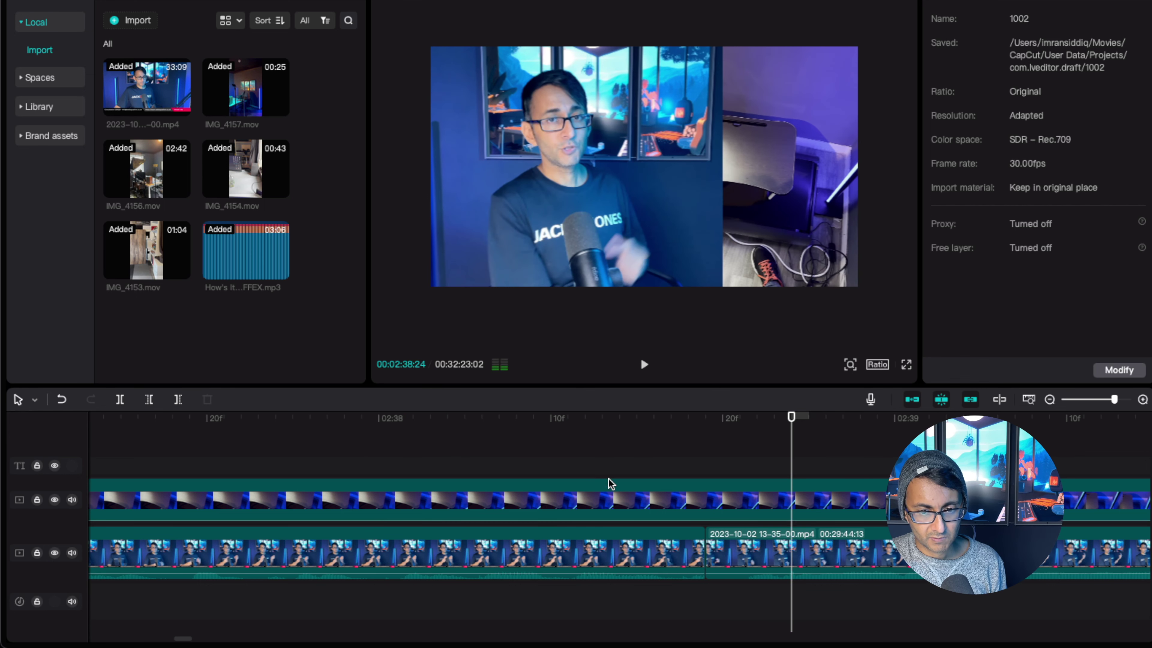
Tighten the join by splitting the outgoing talking-head clip at 00:02:38:16 and deleting its last few frames
click(670, 471)
click(665, 561)
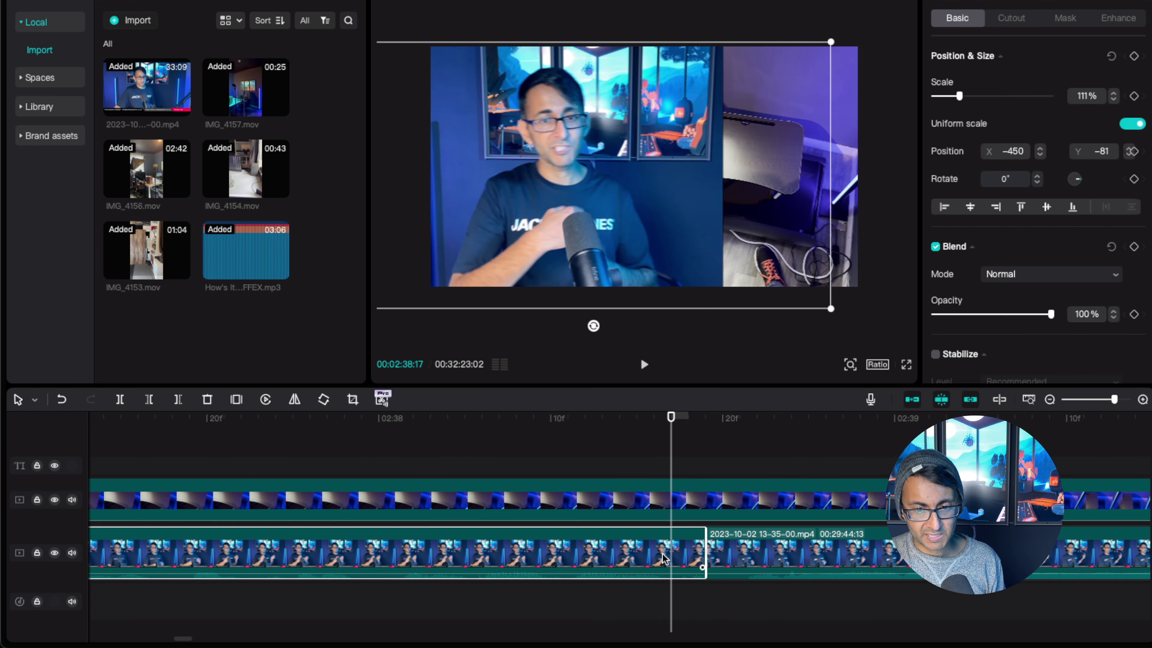
drag(670, 423, 653, 417)
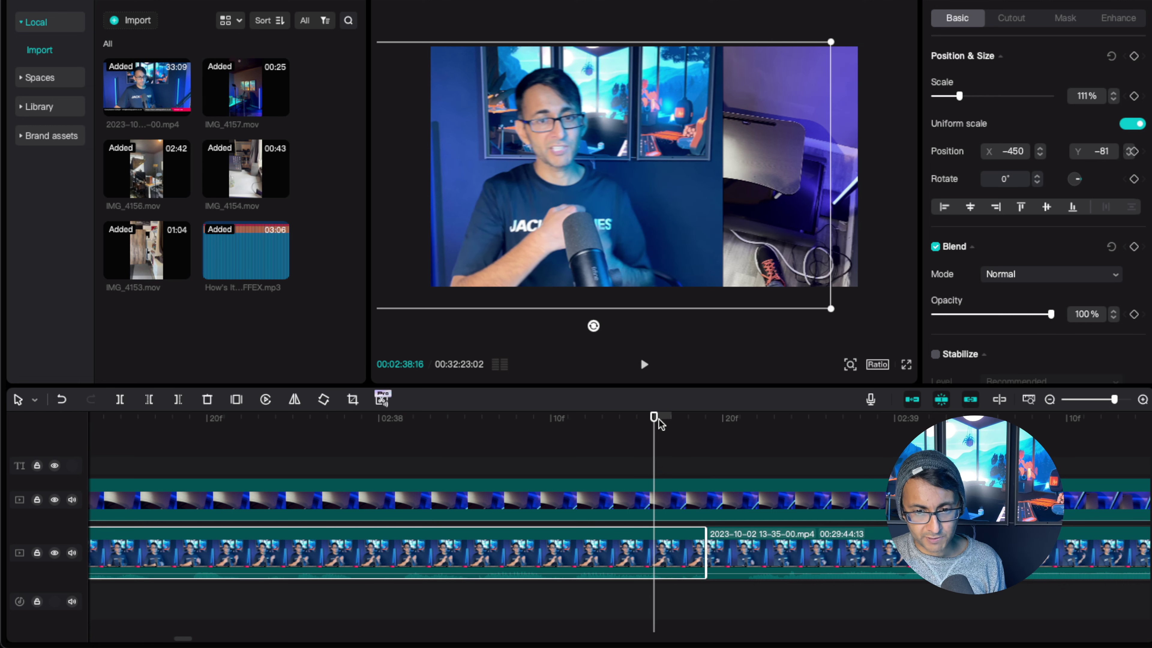
key(ctrl+b)
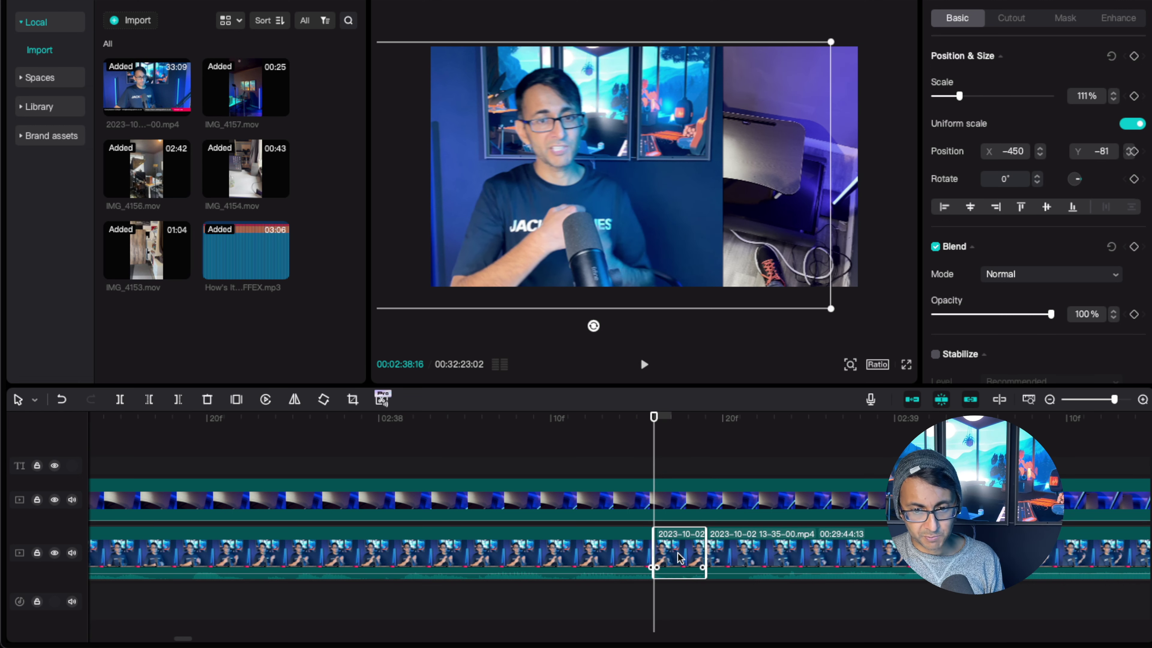
key(Delete)
Play the tightened join, then review the footage from about 00:02:17 past the end of IMG_4154.mov to 00:02:54:09
key(space)
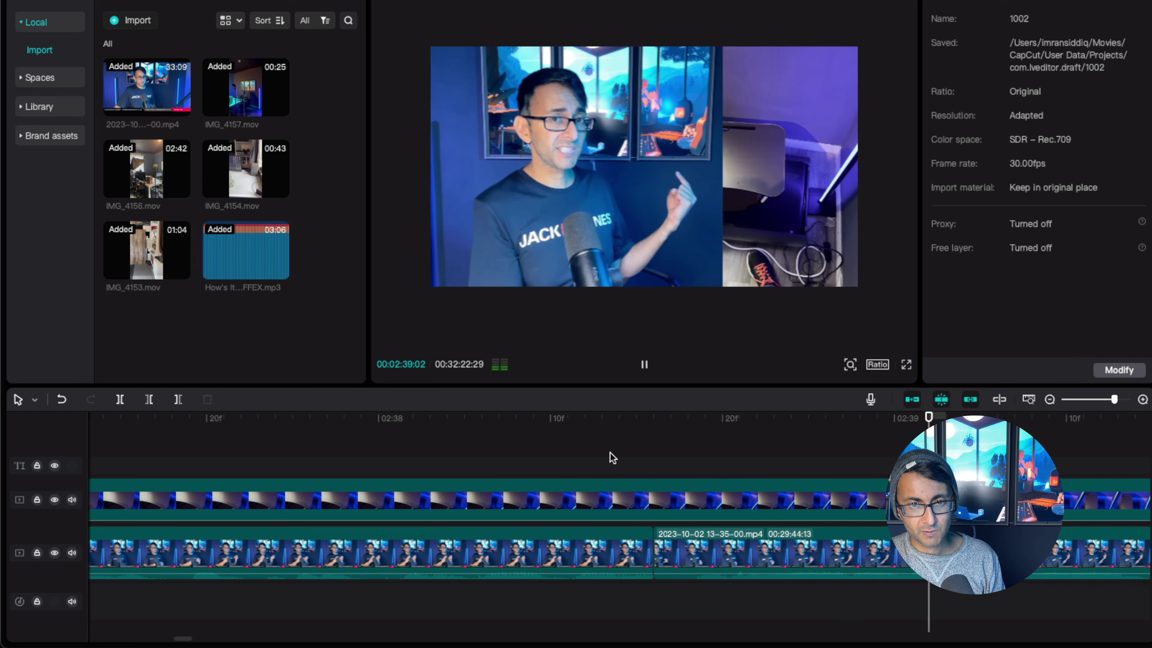
click(486, 441)
key(space)
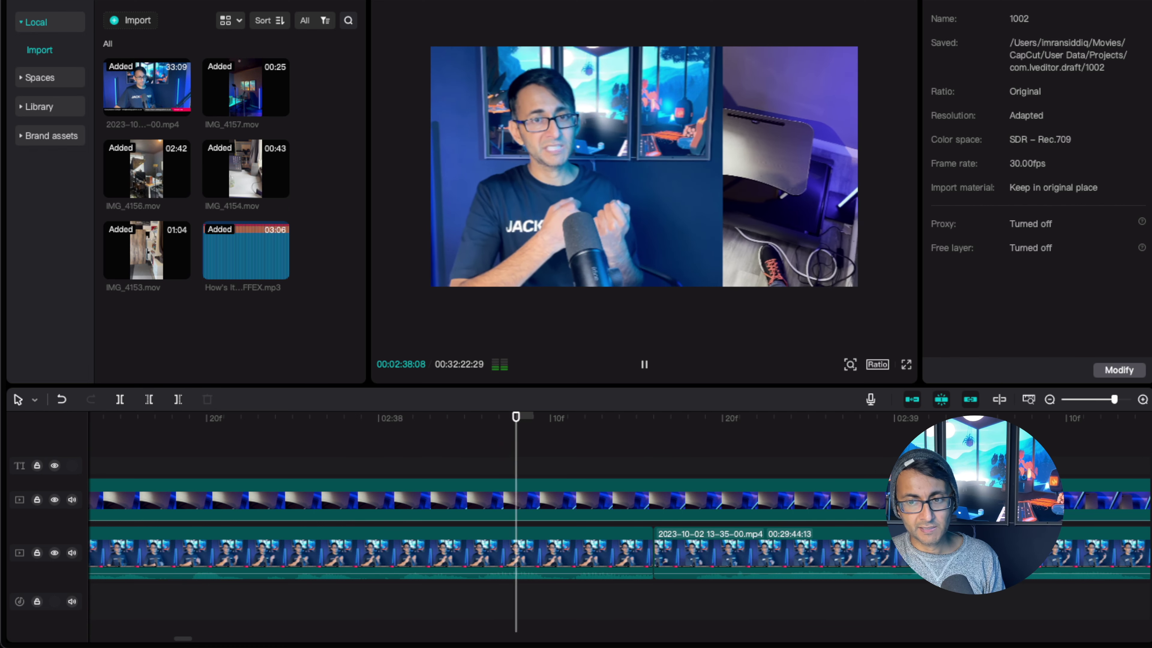
click(1081, 400)
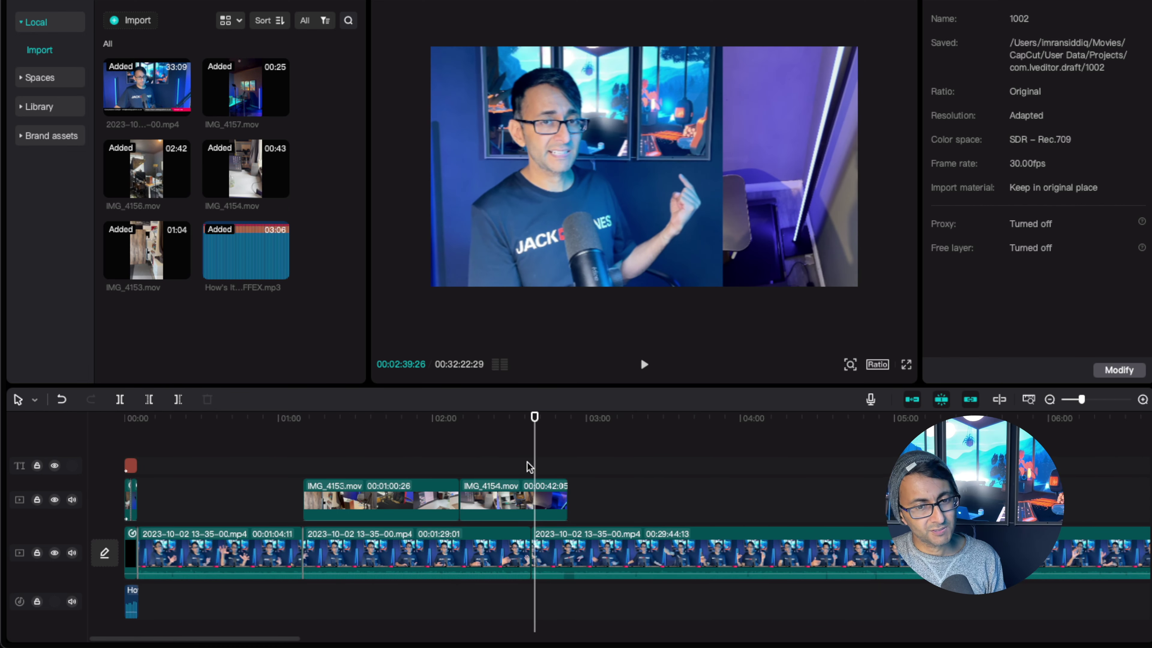
click(472, 457)
key(space)
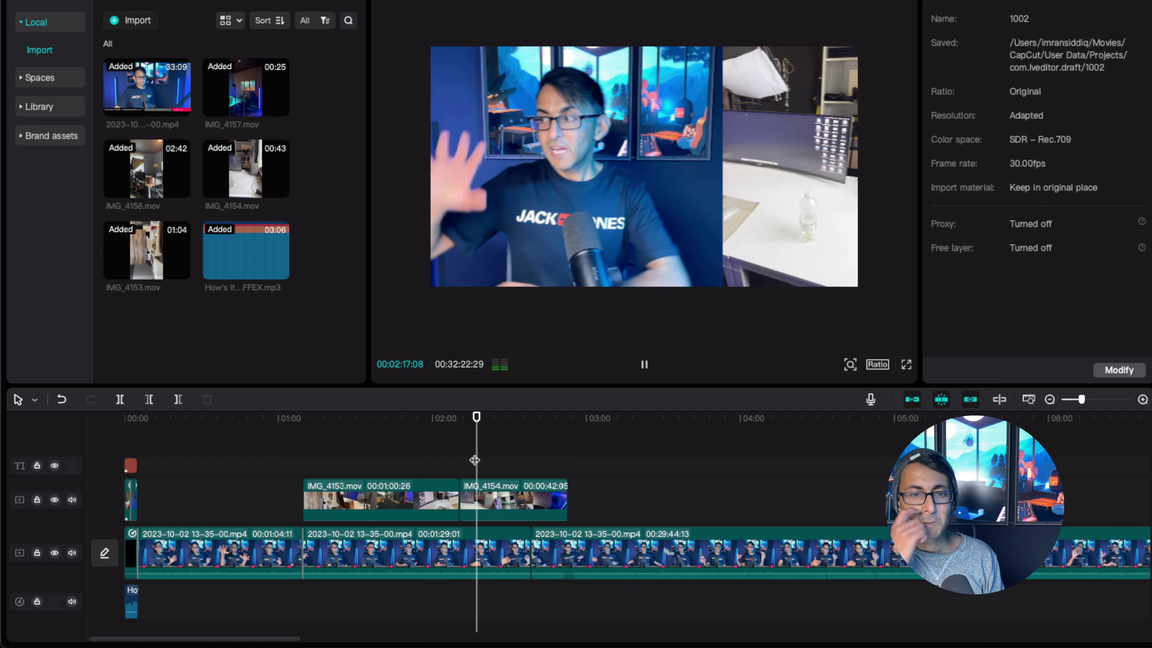
click(510, 461)
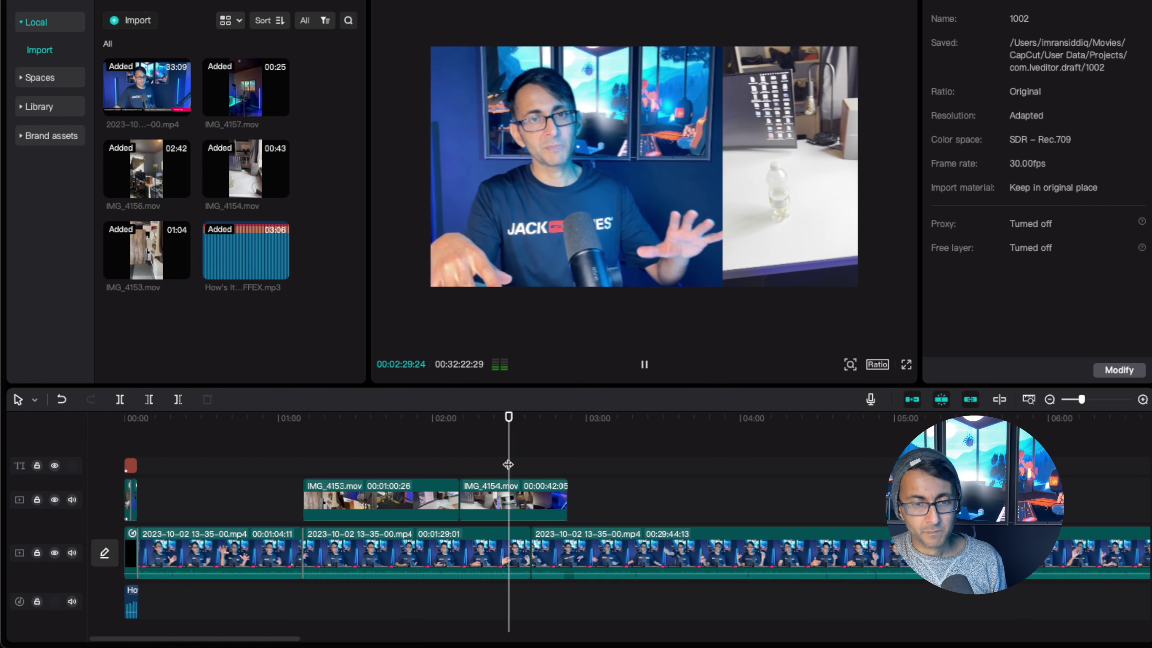
key(space)
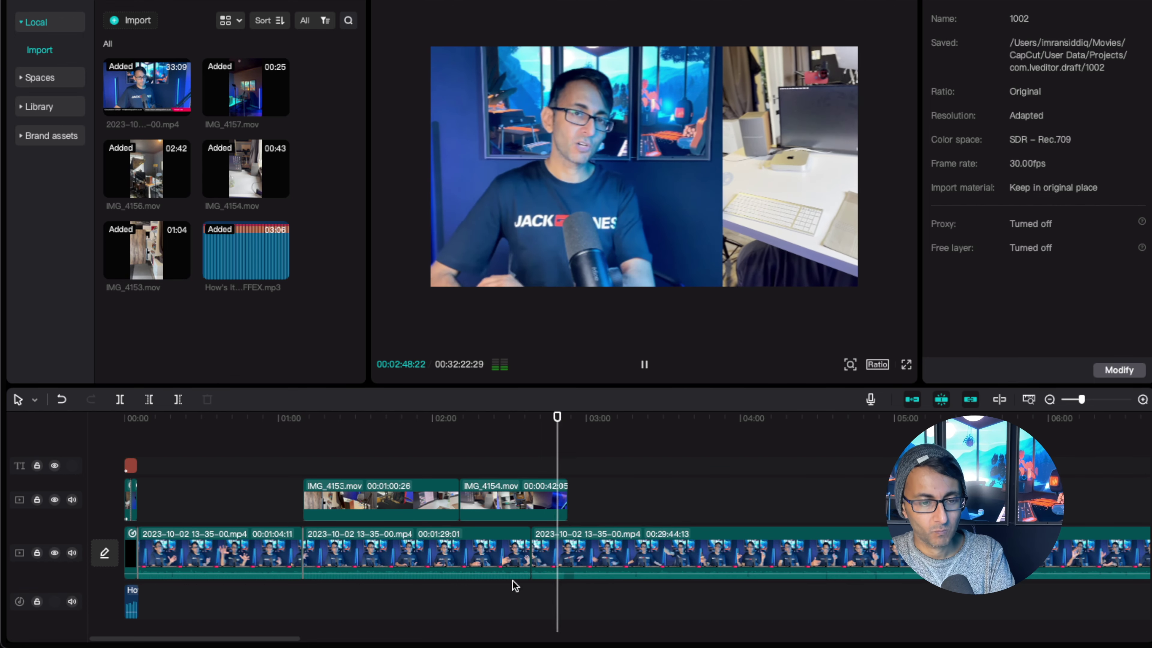
drag(287, 640, 294, 641)
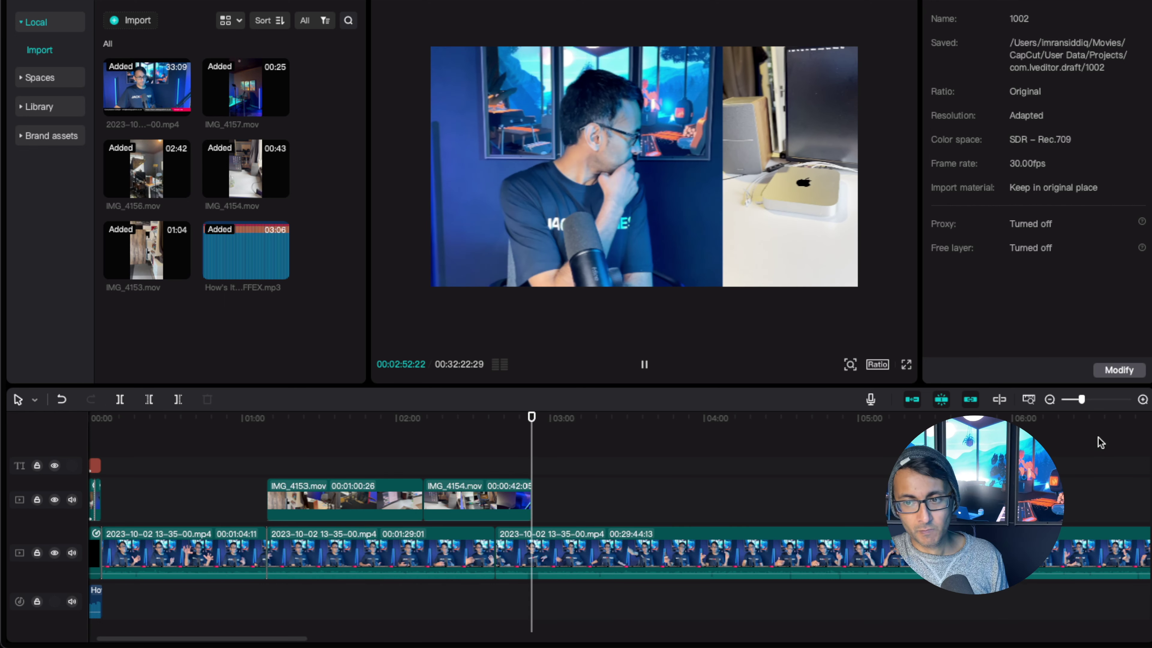
click(1107, 401)
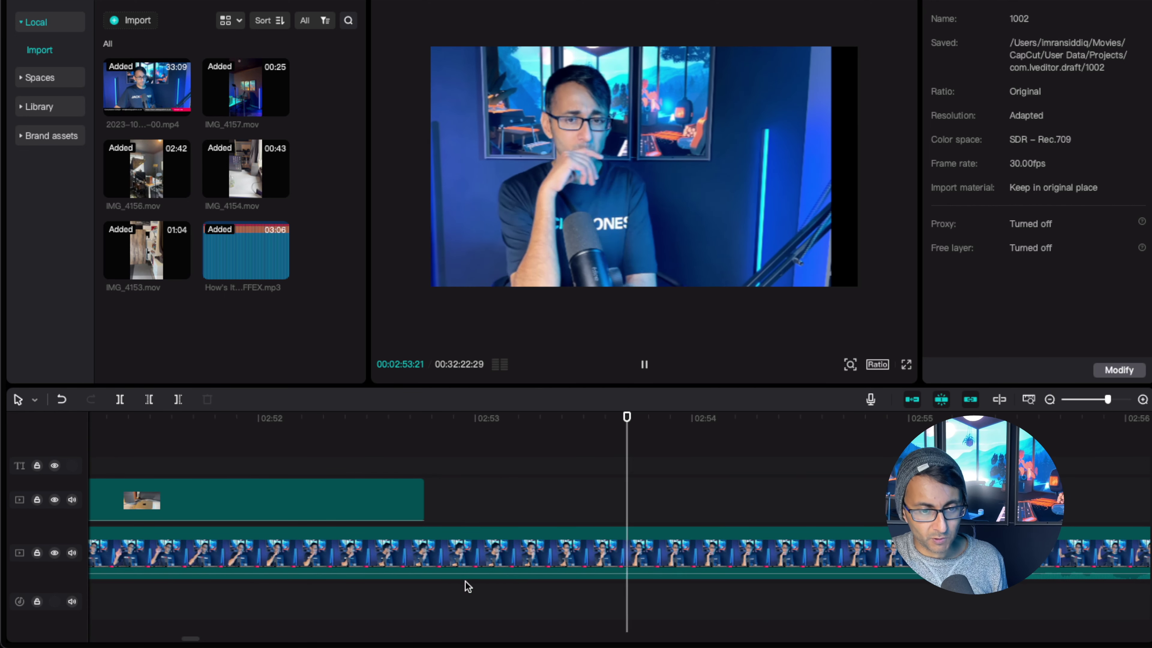
click(1080, 400)
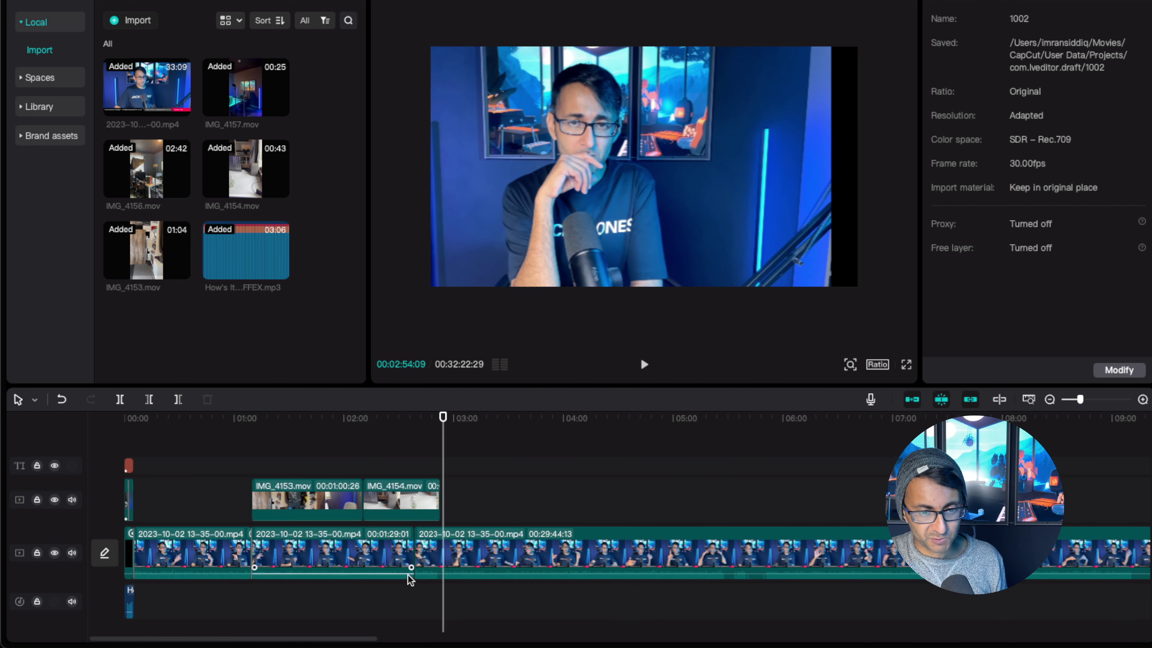
Cut the talking-head footage between 00:02:50:28 and 00:02:55:05, close the gap and play across the join
drag(1085, 401, 1090, 400)
drag(439, 421, 388, 421)
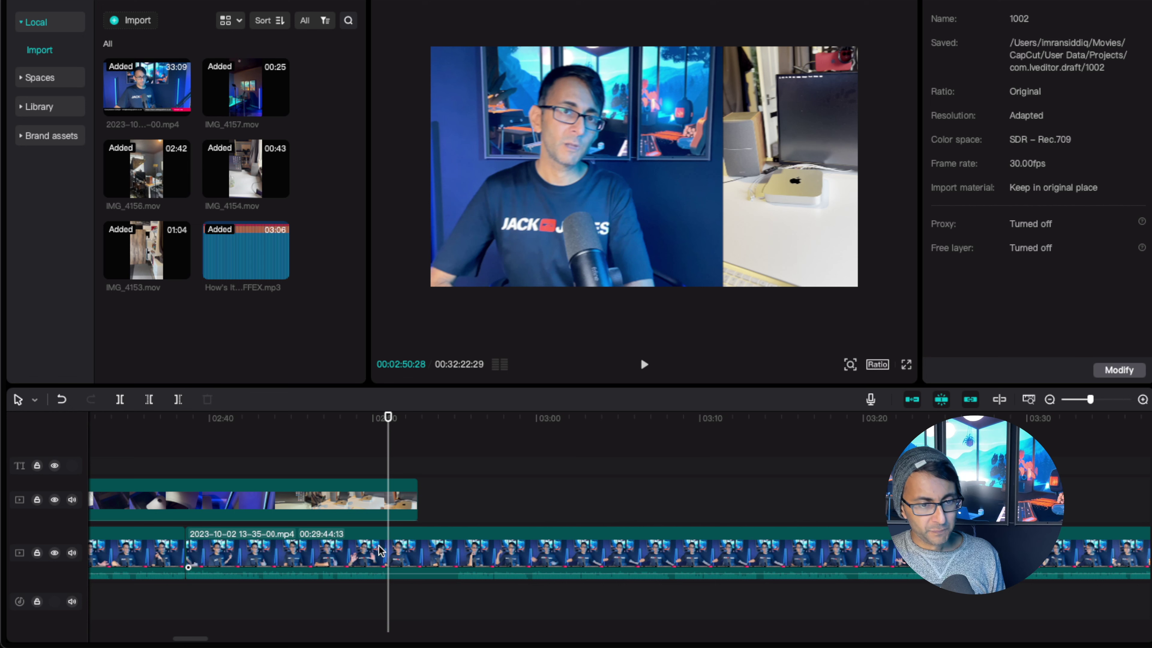
click(389, 556)
key(super+b)
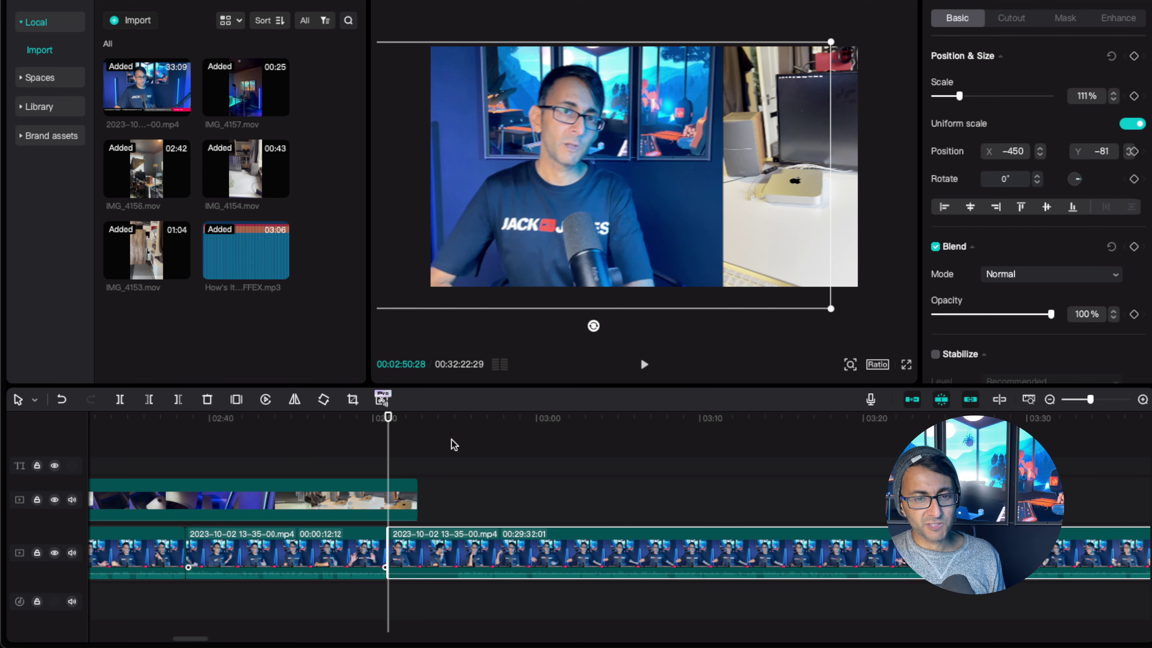
drag(388, 422, 457, 421)
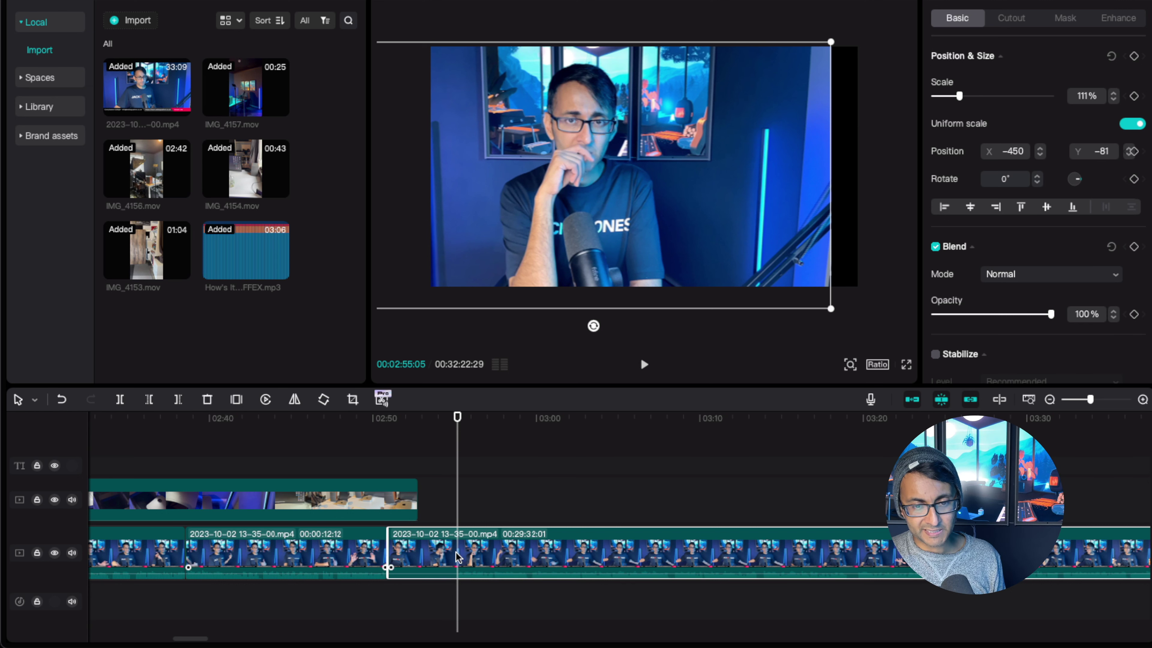
key(q)
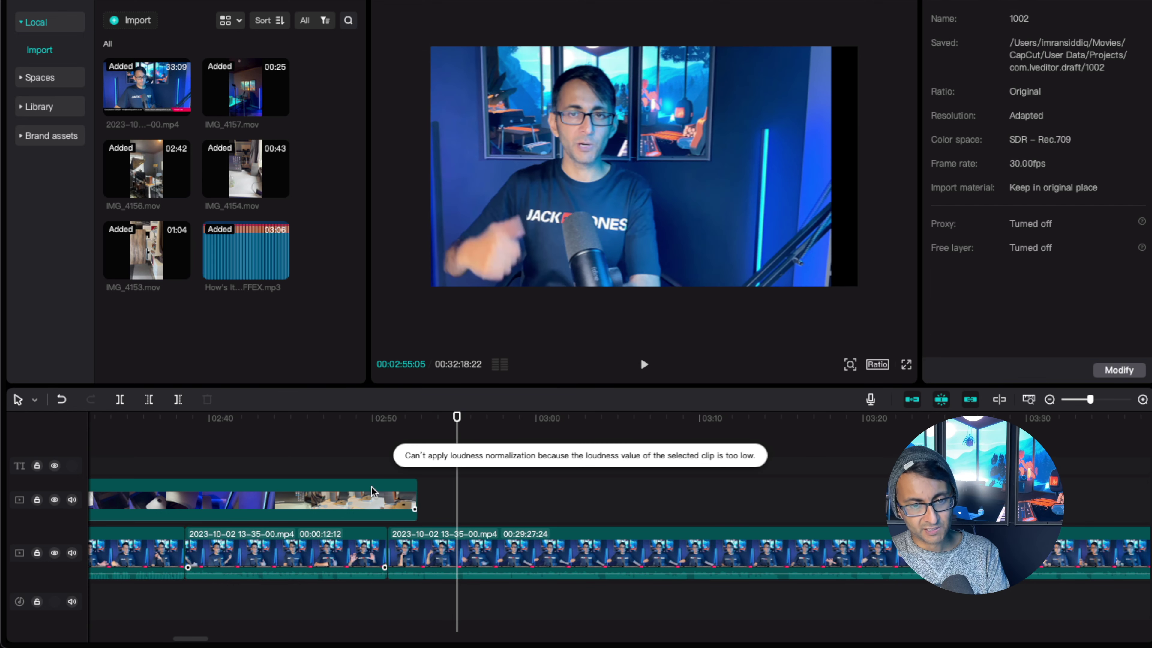
click(371, 464)
key(space)
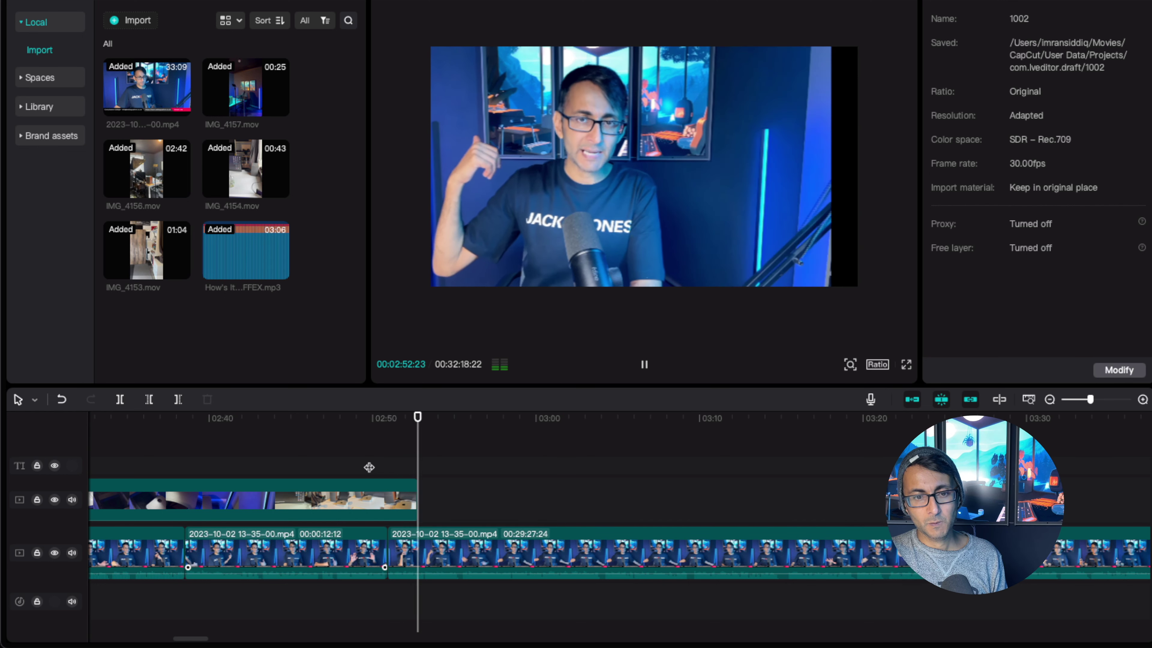
key(space)
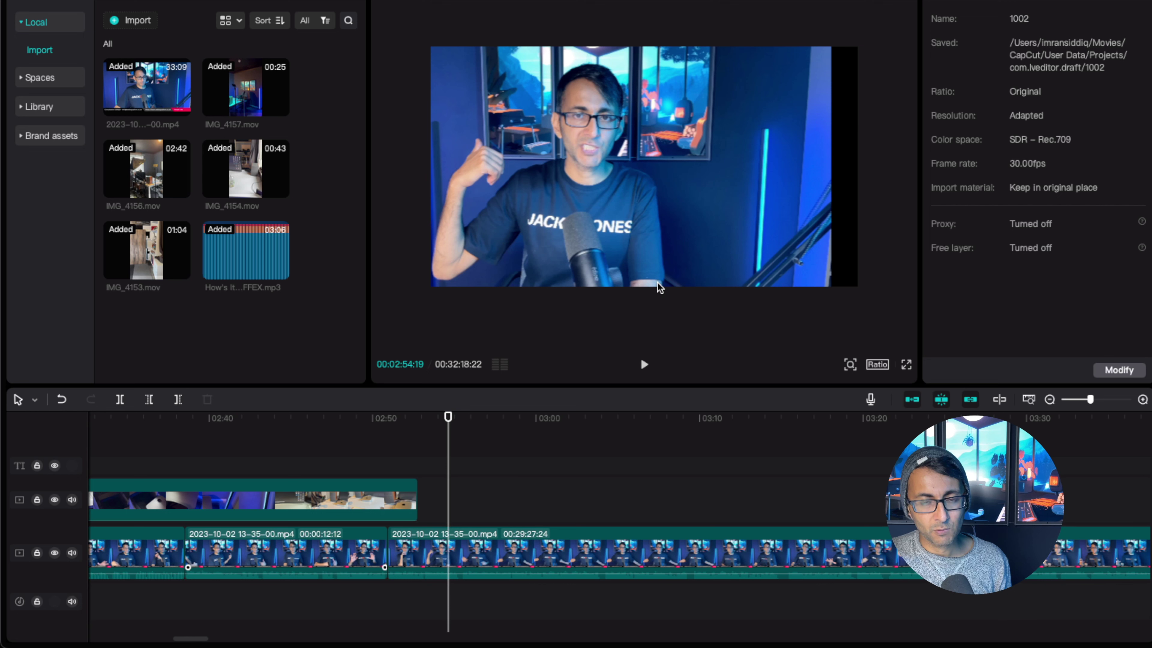
Trim the end of IMG_4154.mov back to the talking-head cut at 00:02:50:28
click(539, 552)
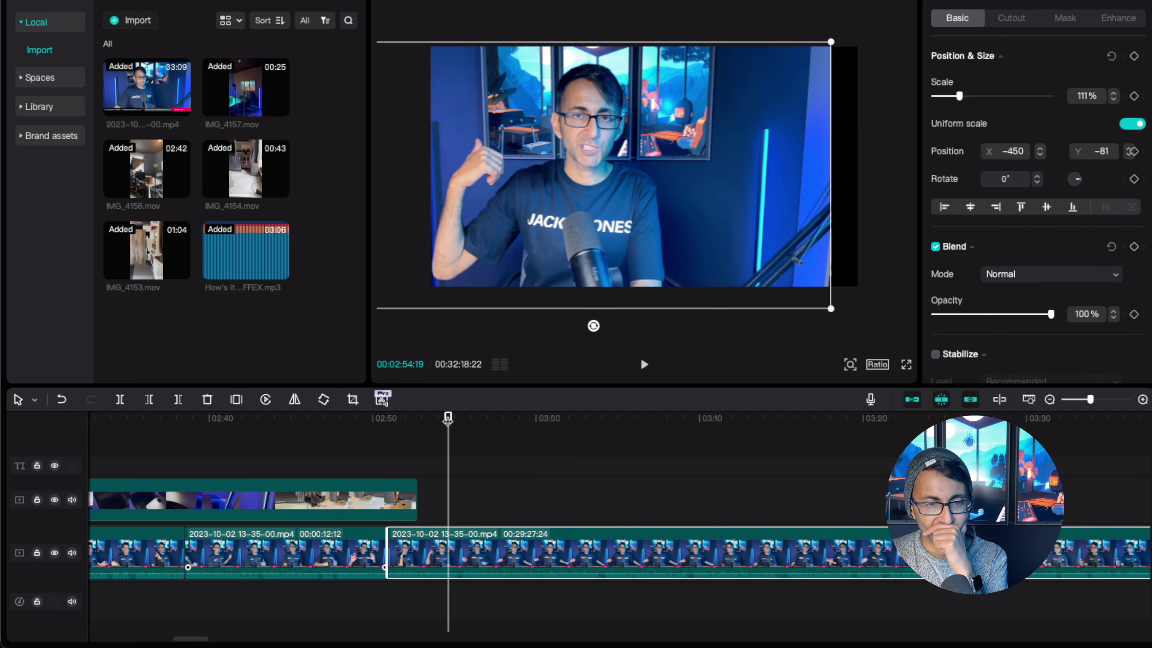
click(375, 494)
drag(414, 494, 389, 493)
Scale the last talking-head clip down to 96% and reposition it at X 0, Y -41
click(413, 549)
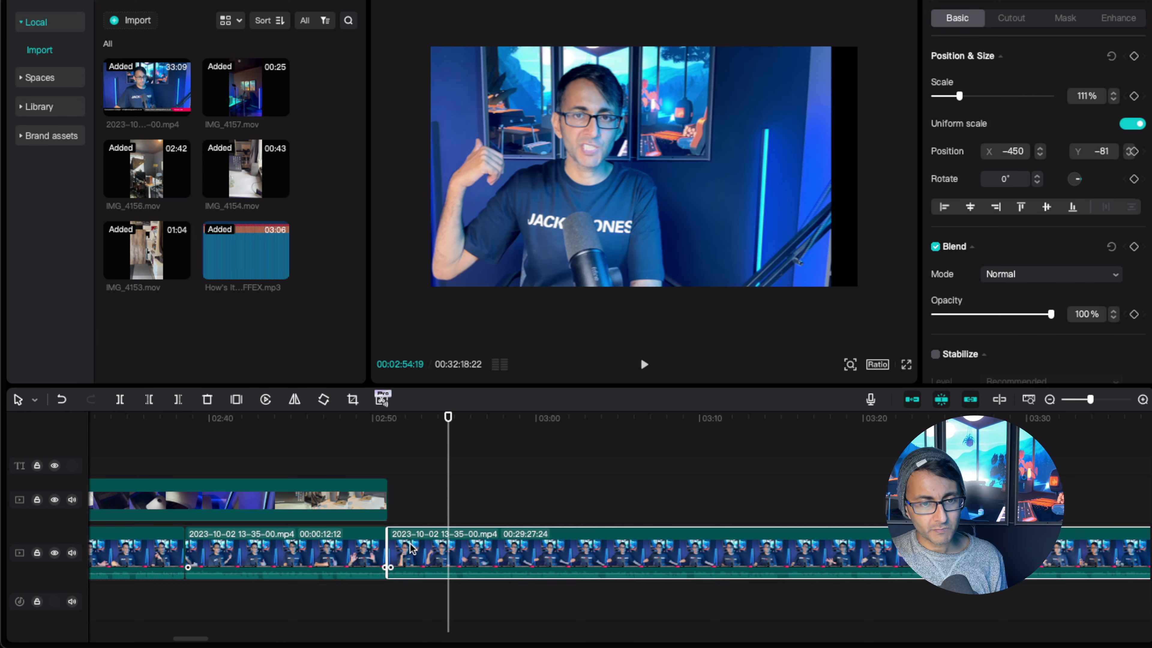
drag(573, 200, 616, 184)
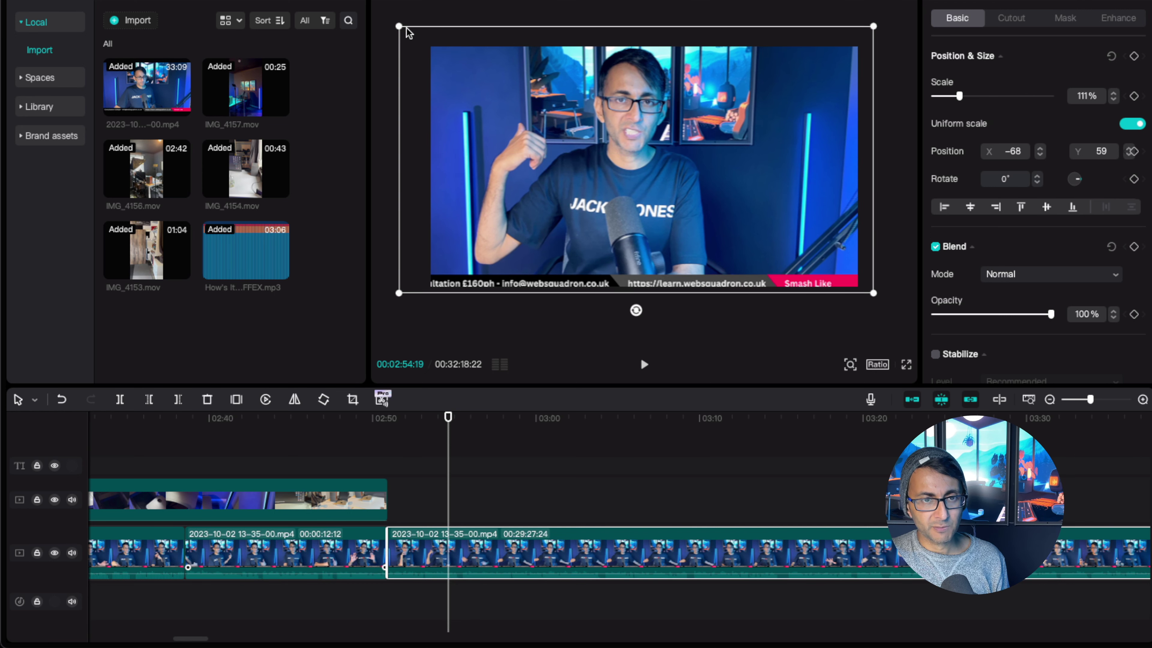
drag(399, 26, 431, 44)
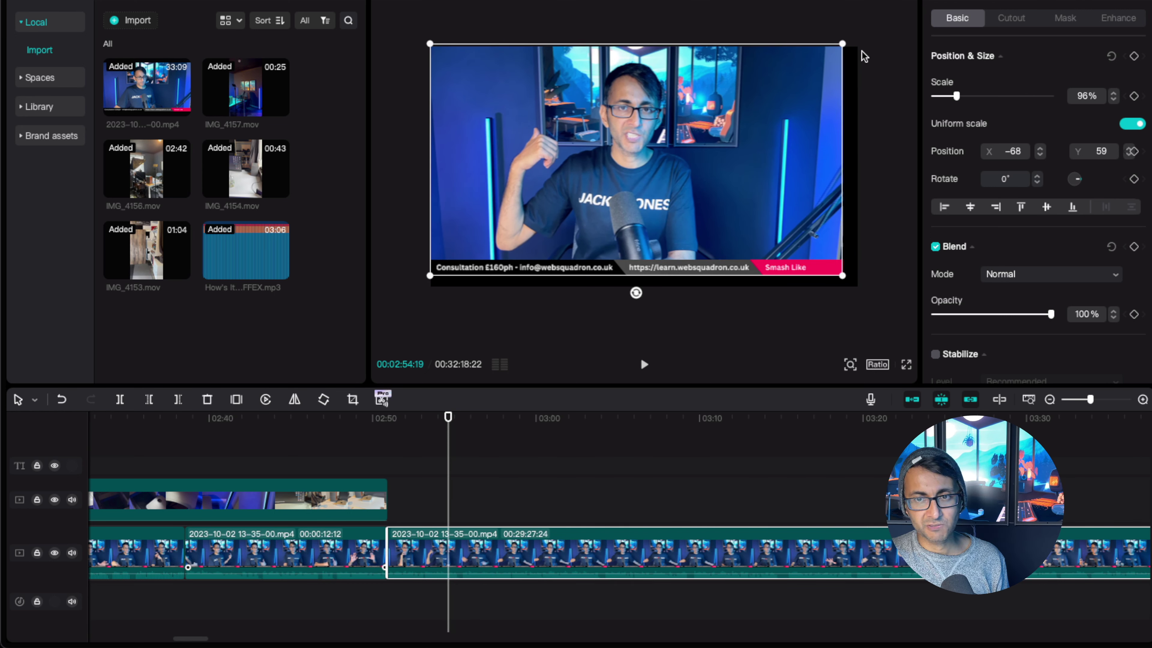
drag(659, 194, 659, 205)
mouse_move(839, 57)
mouse_down()
mouse_move(860, 46)
mouse_move(842, 55)
mouse_up()
drag(745, 110, 752, 109)
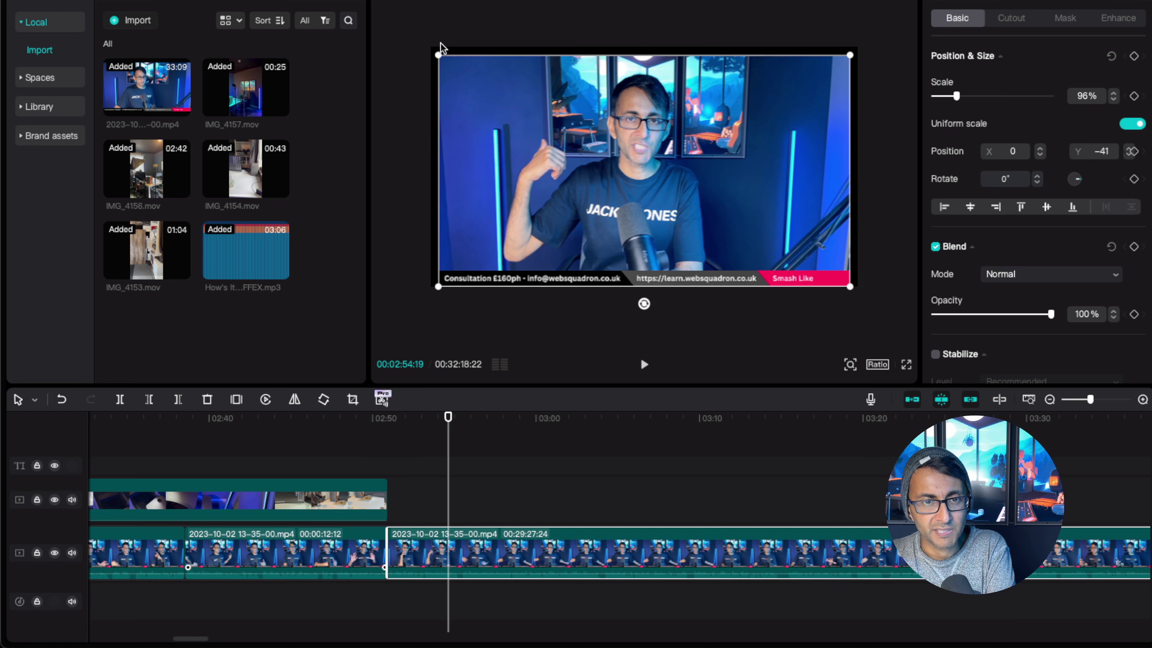
Enlarge the last talking-head clip to fill the frame's width with its banner along the bottom edge, and play the section after the cut
drag(439, 57, 431, 47)
click(399, 132)
click(405, 508)
key(space)
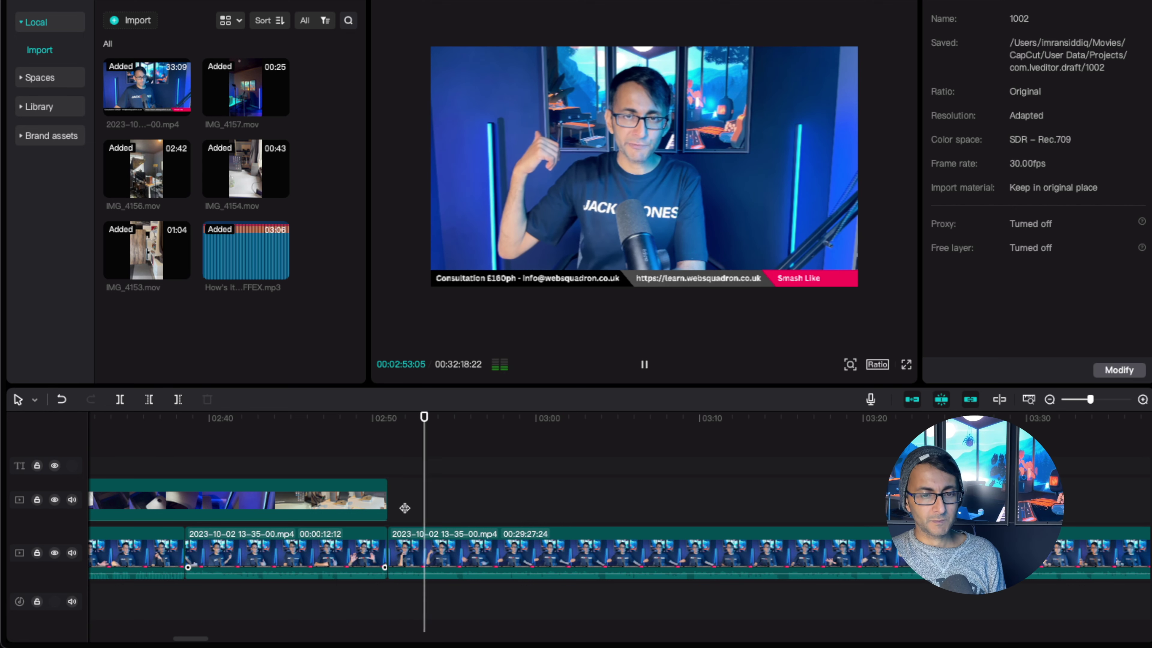
key(space)
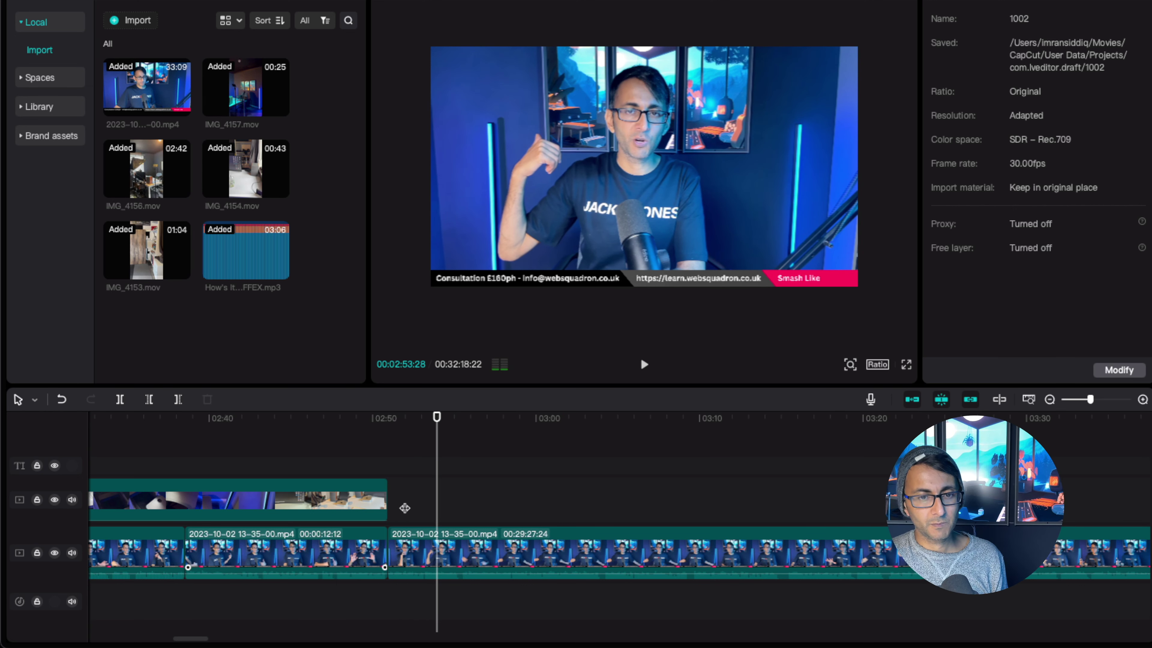
Add a default text clip above the talking-head footage, starting at the cut at 00:02:50:28
click(119, 1)
drag(158, 63, 389, 511)
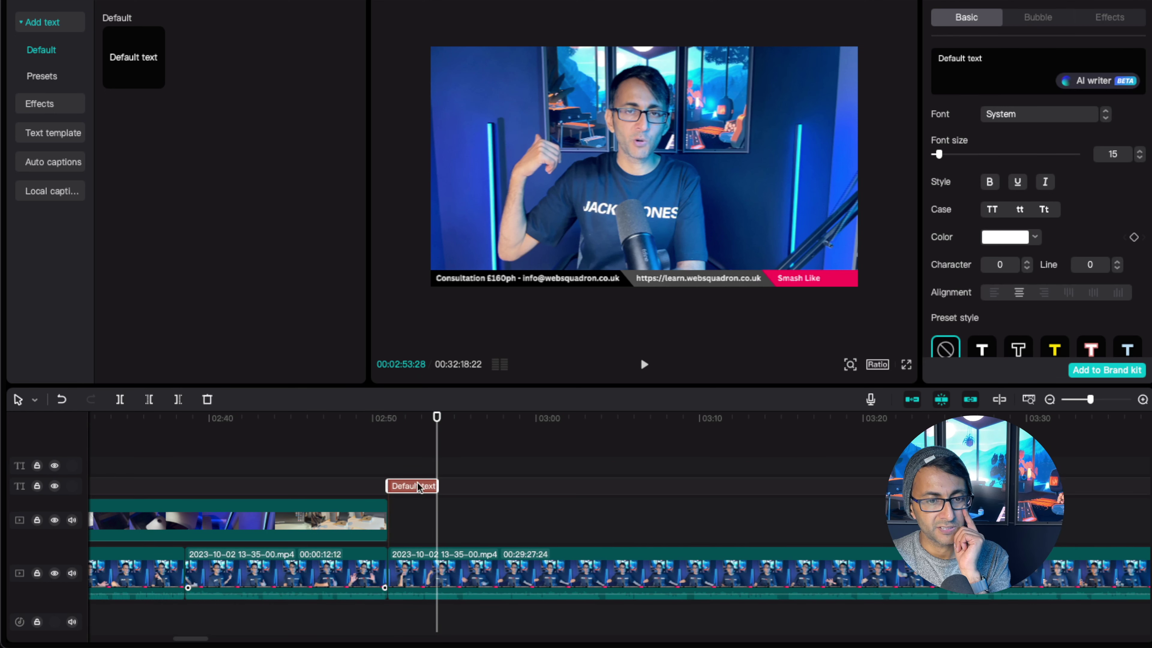
click(410, 467)
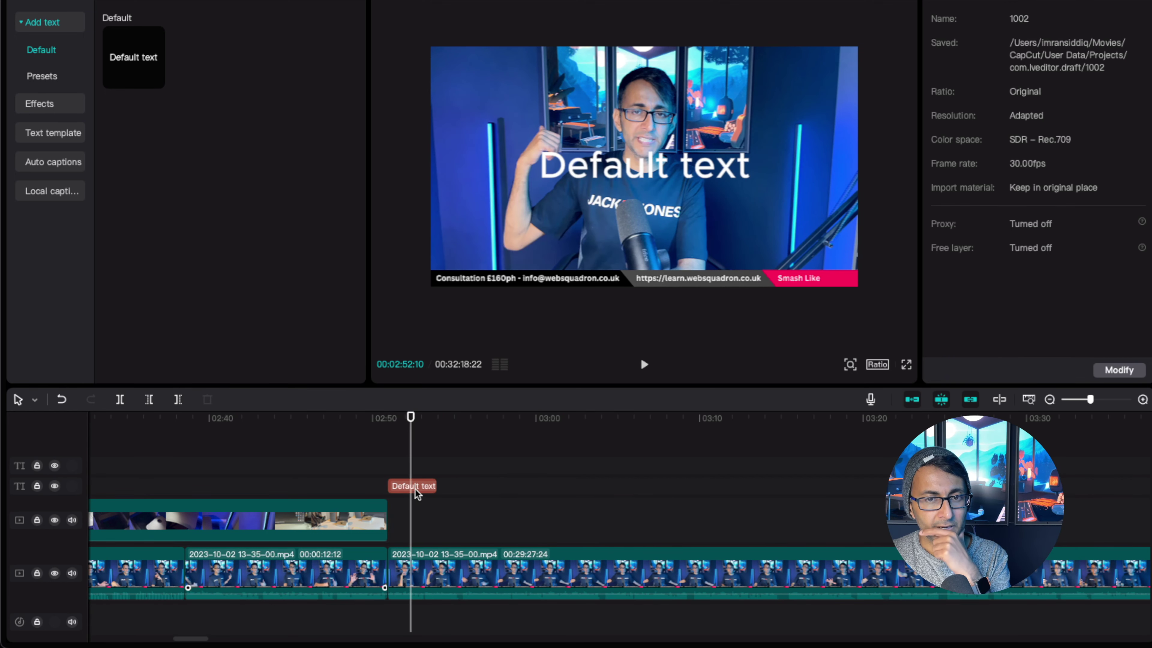
Replace the default title wording with "Atmoph 2" on the first line and "LED Windows" on the second
click(680, 178)
click(997, 186)
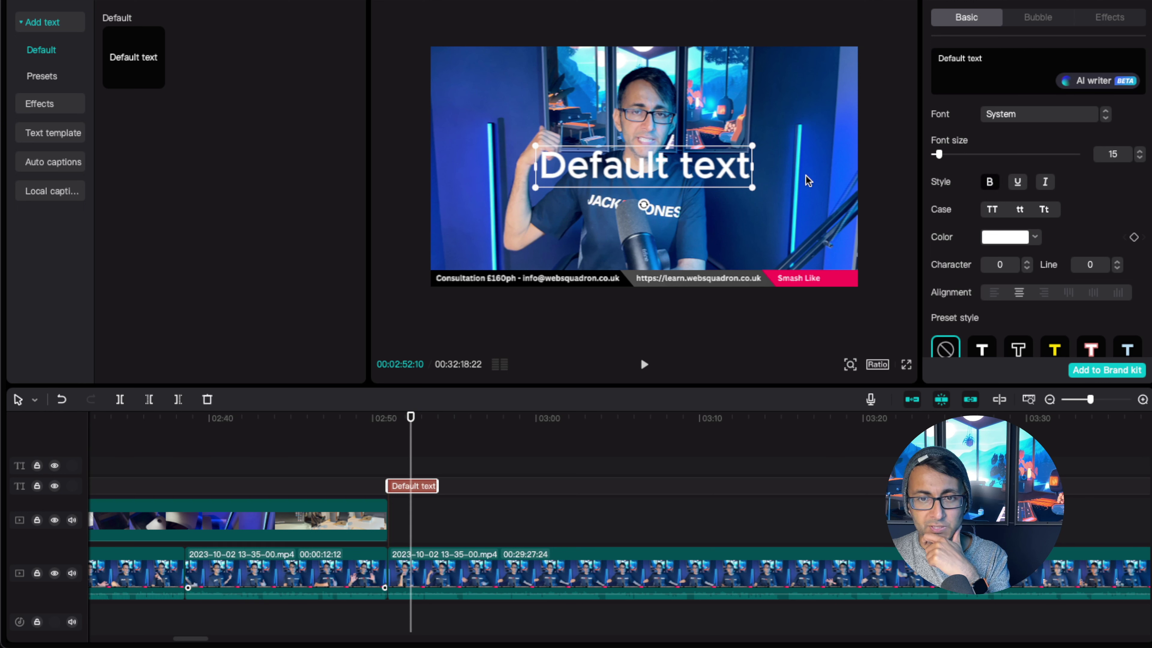
click(983, 60)
key(ctrl+a)
text(At)
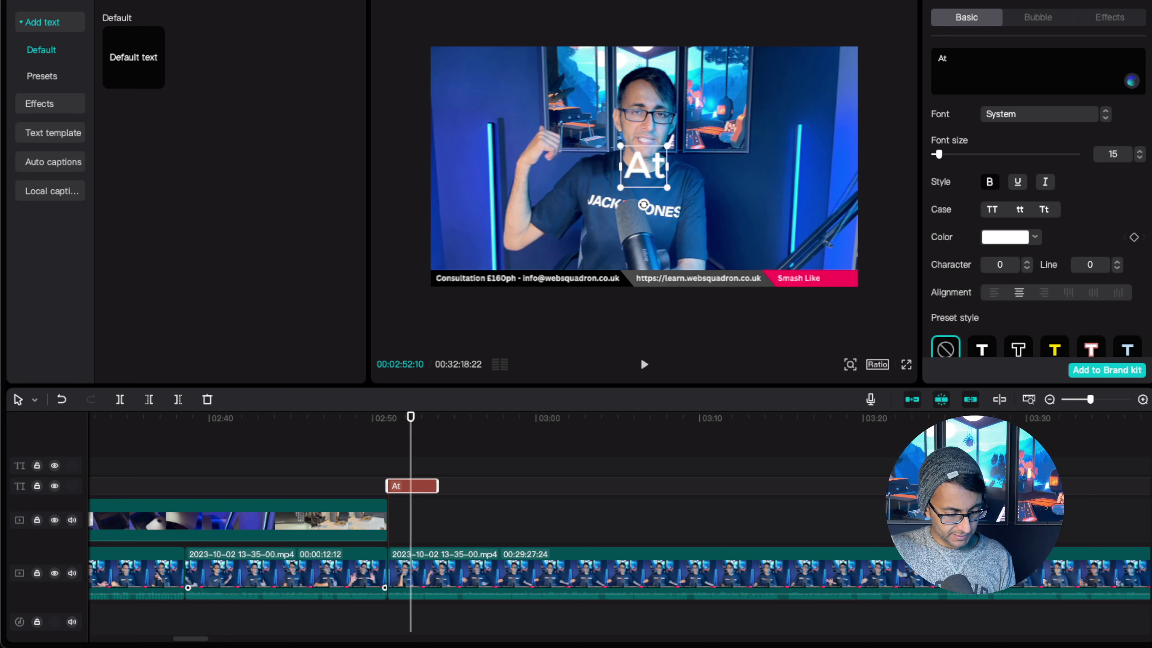
text(moph 2)
key(Return)
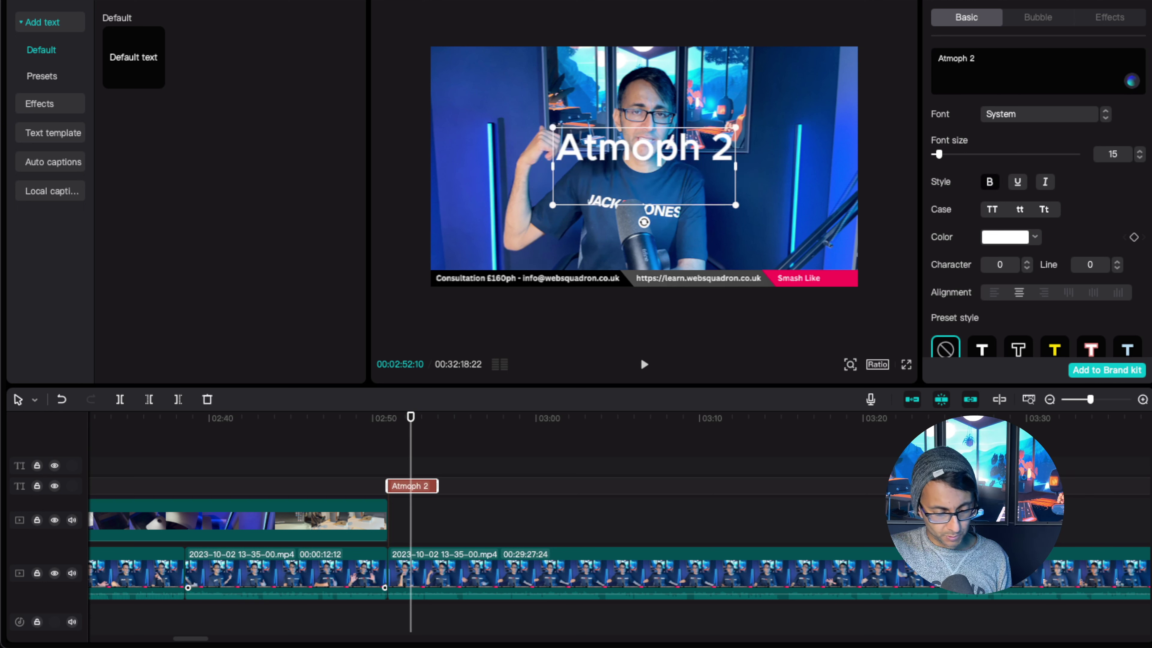
text(KE)
key(BackSpace)
key(BackSpace)
text(LE)
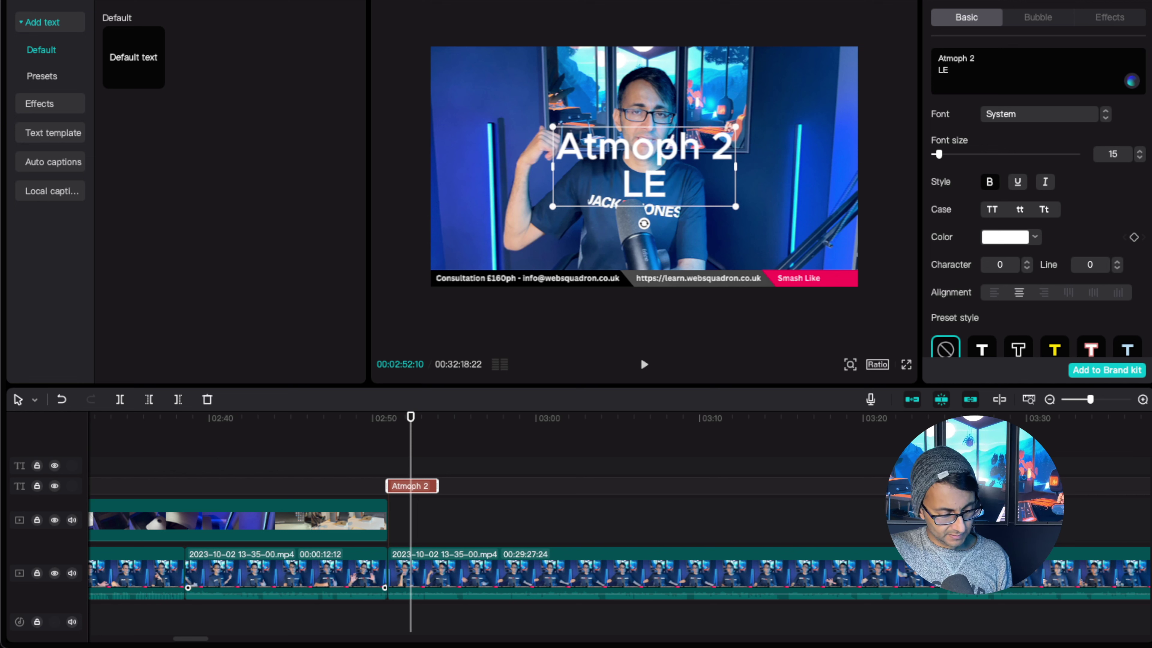
text(D Windows)
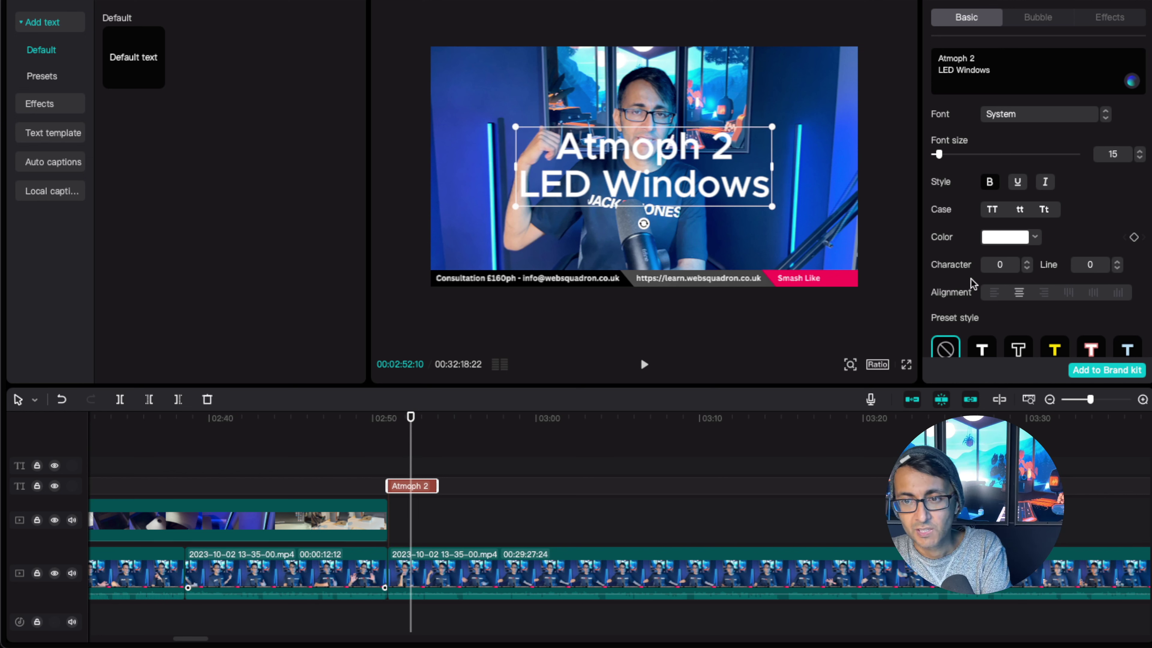
Left-align the two title lines and scale the title down to 89%
click(993, 294)
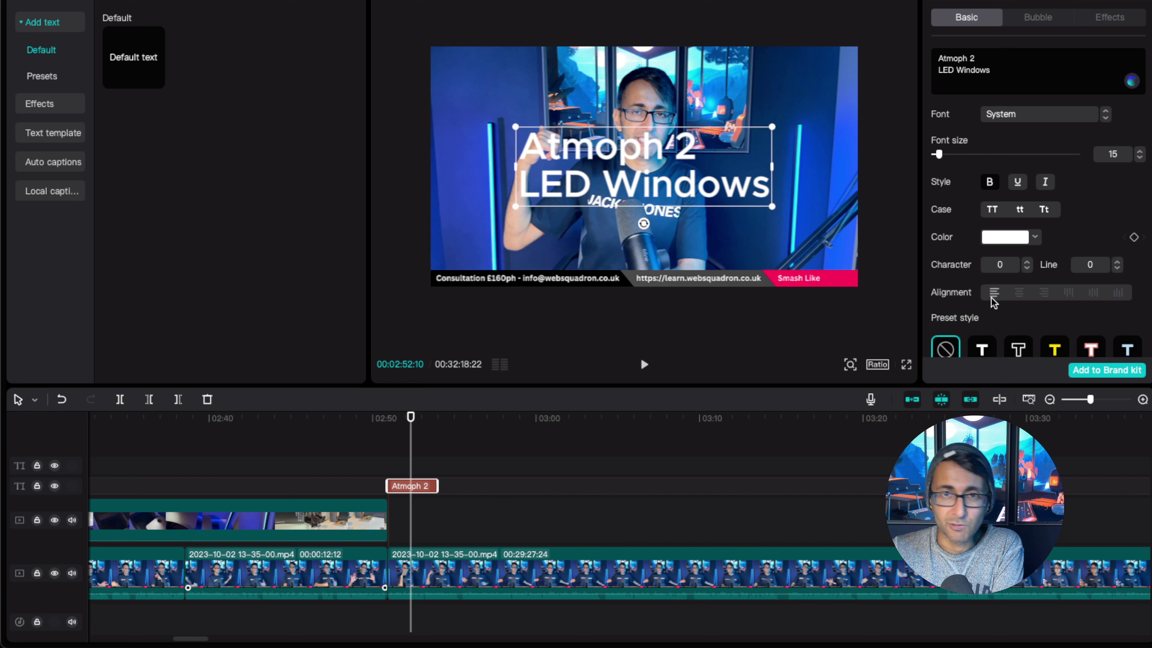
drag(771, 128, 757, 142)
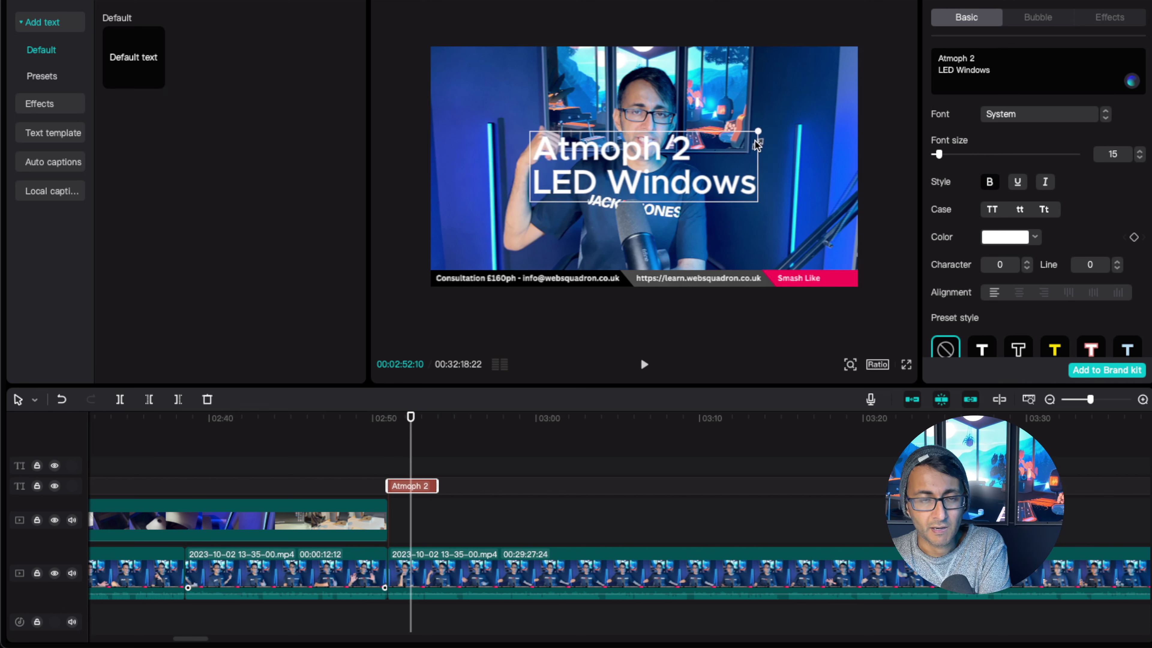
scroll(990, 233, down, 10)
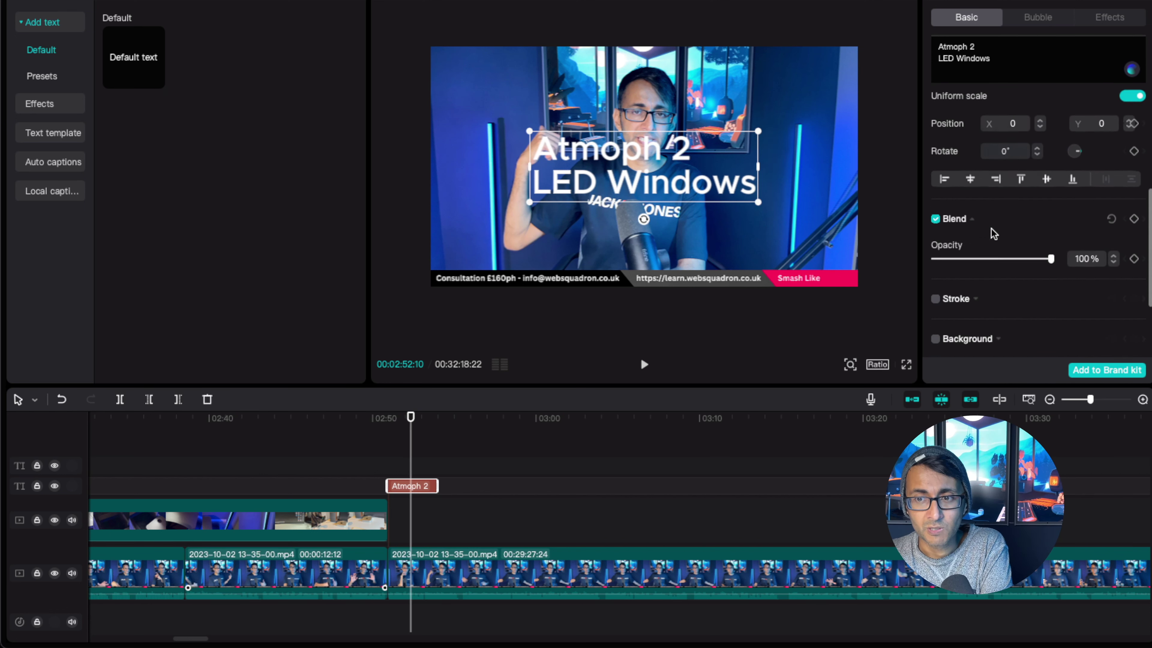
scroll(1011, 209, up, 10)
scroll(1034, 327, down, 1)
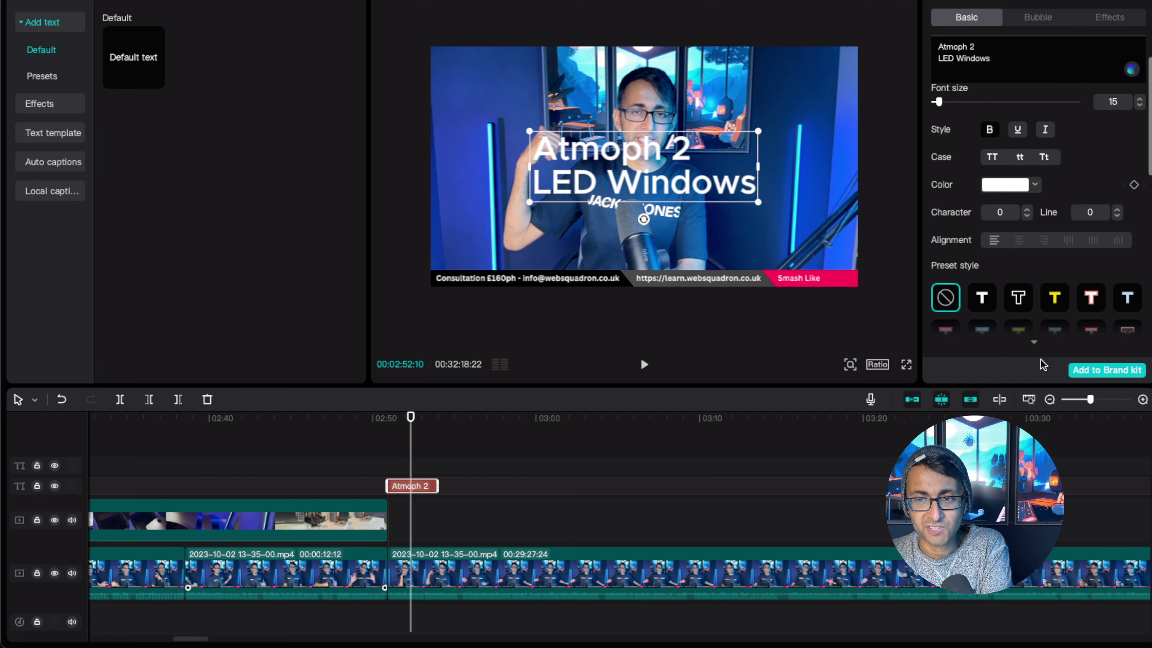
Try the yellow text, outlined, white-background, yellow-background and red-background preset styles on the title
click(1058, 301)
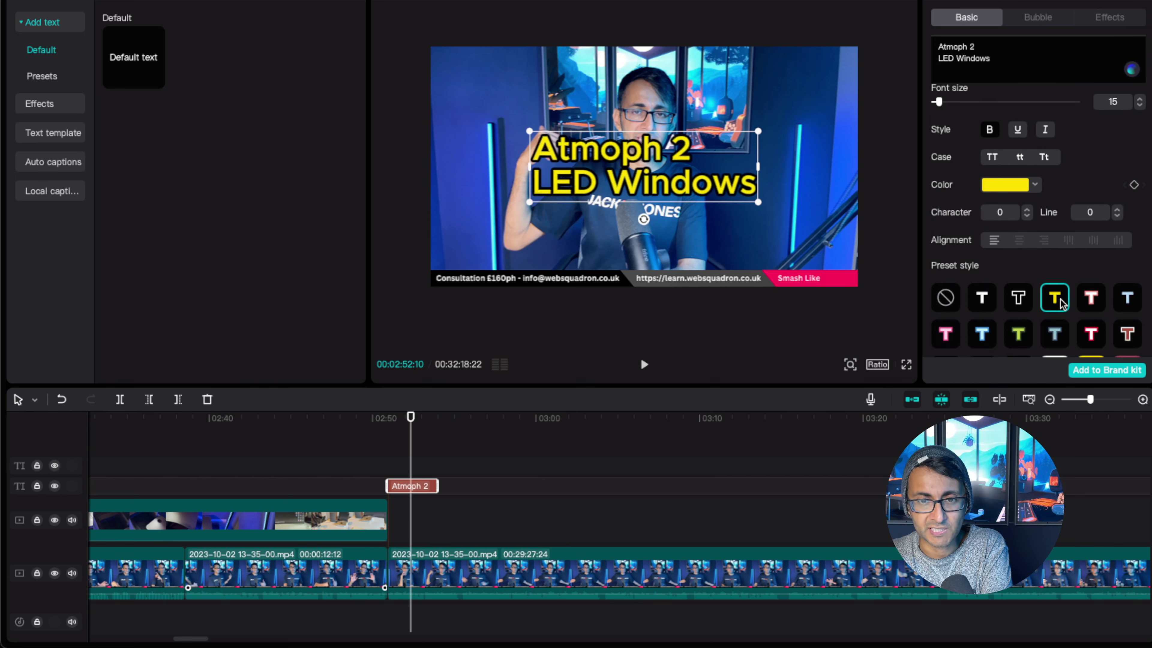
click(1018, 303)
scroll(1038, 227, down, 6)
scroll(1055, 138, up, 1)
click(1055, 138)
click(1092, 128)
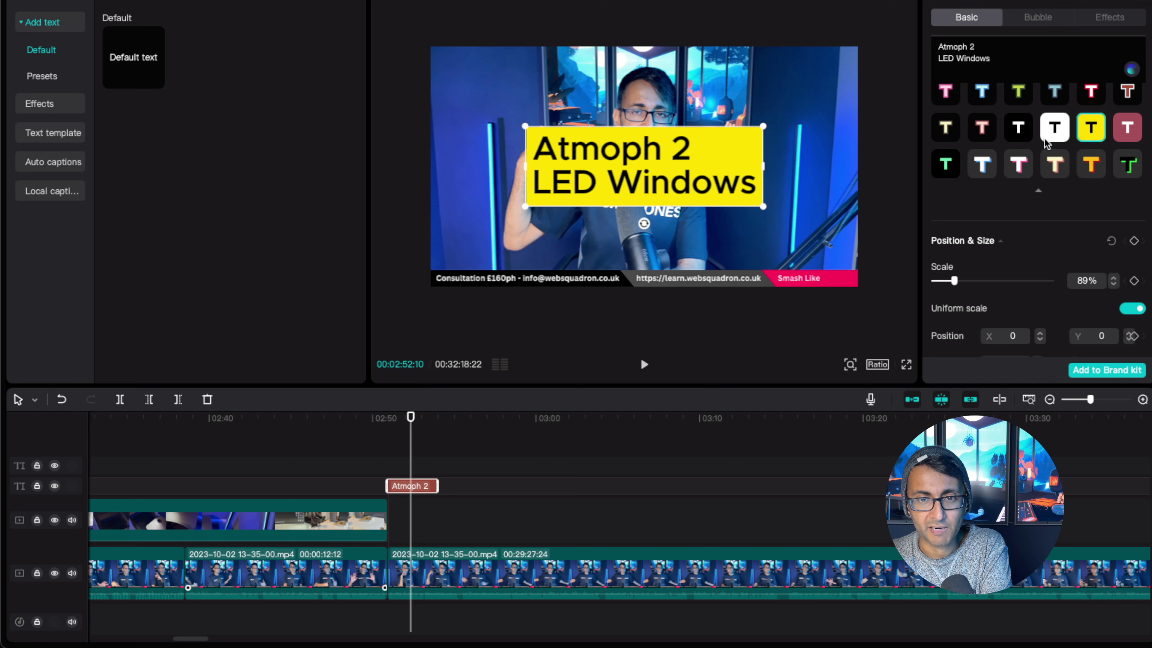
click(1136, 134)
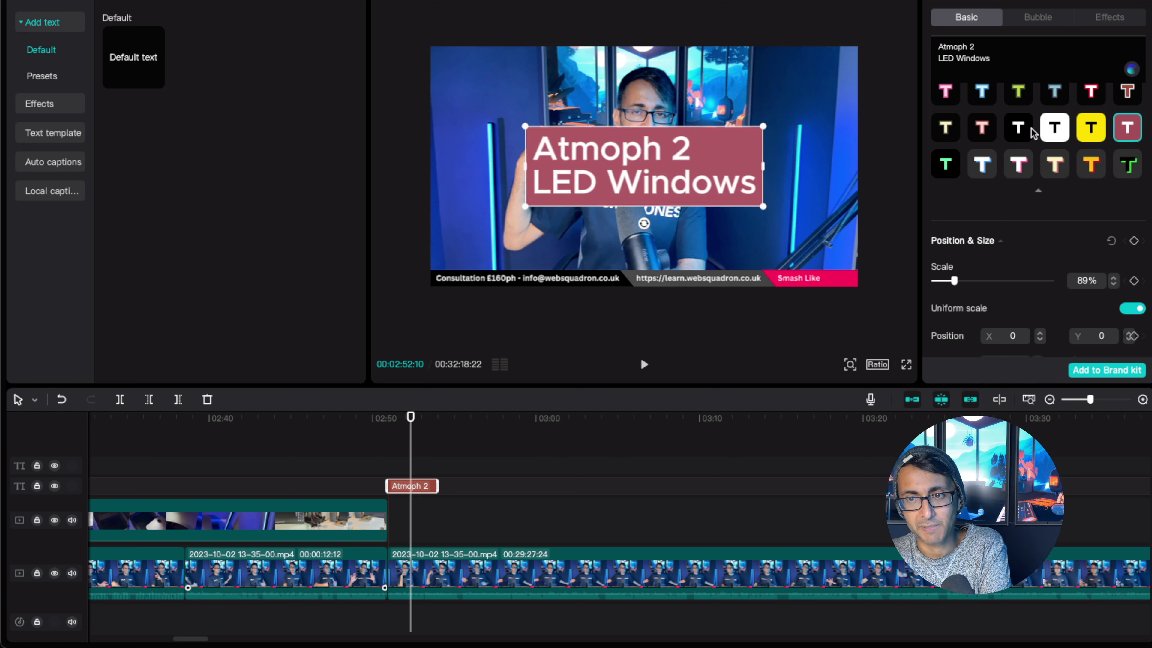
Give the title the white-on-black preset with a line-hugging background, 79% rounding, 20% height and 25% width
click(1018, 129)
scroll(983, 291, down, 10)
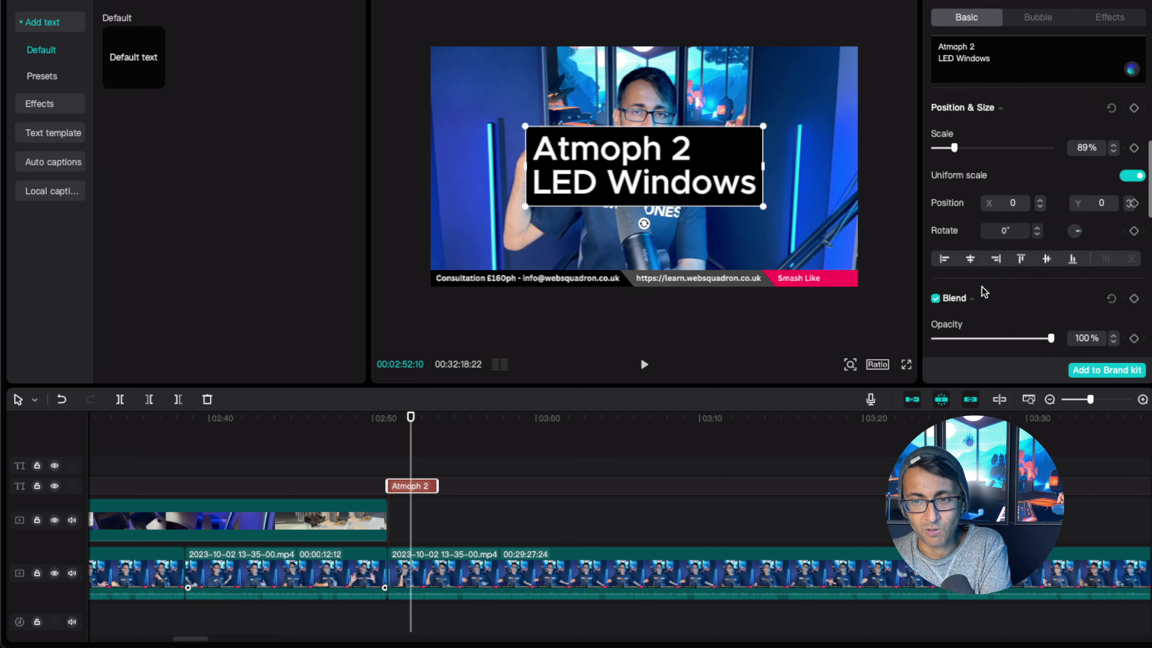
scroll(988, 250, down, 5)
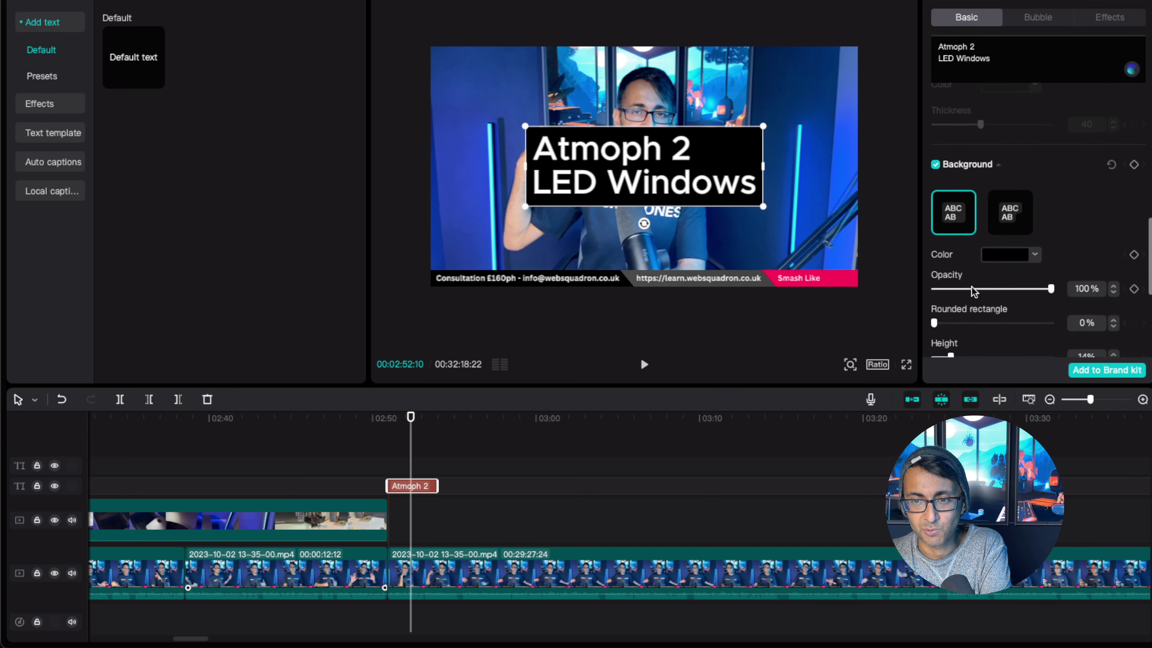
click(1014, 115)
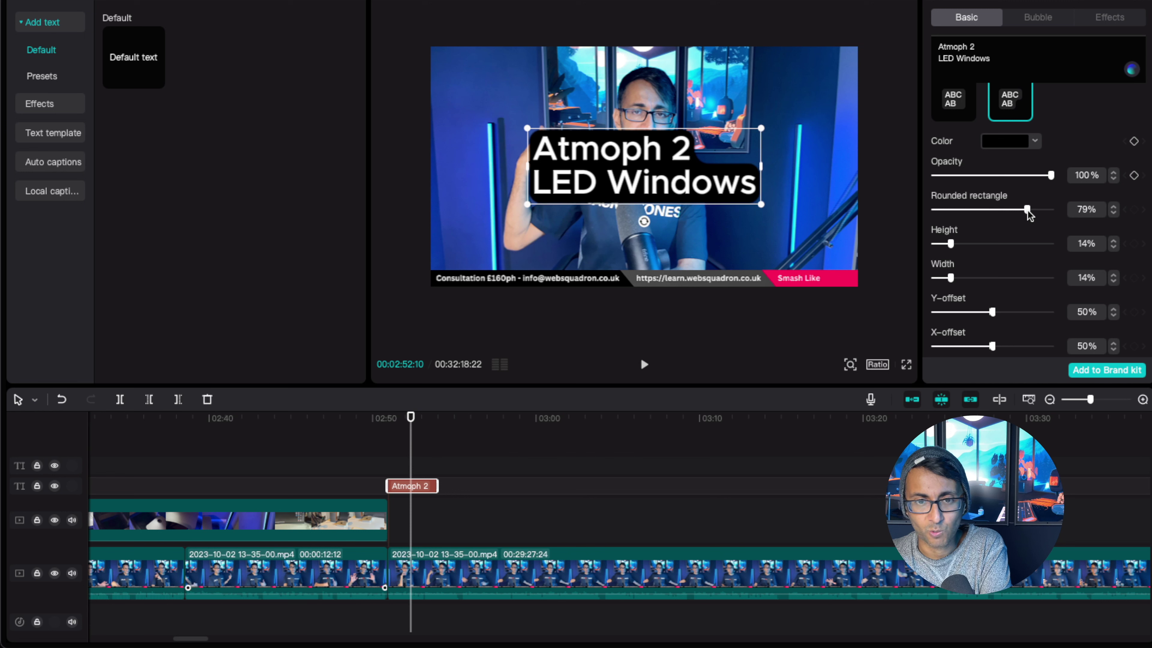
drag(951, 243, 957, 243)
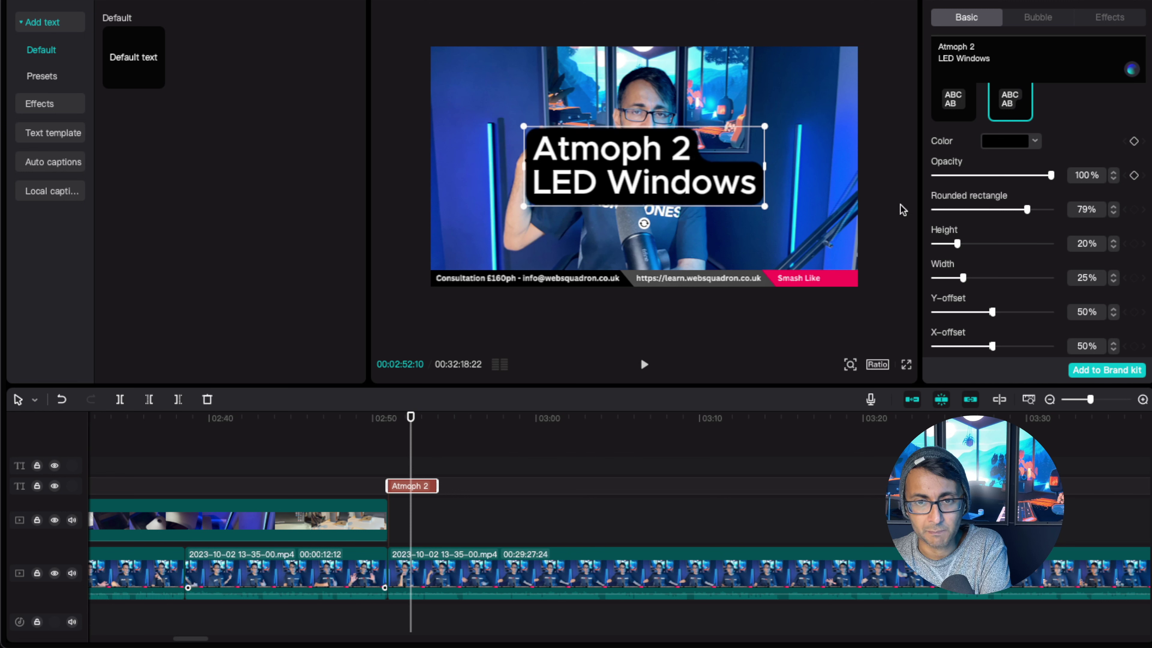
Scale the Atmoph 2 title to 60%, tilt it slightly anticlockwise and place it in the frame's upper-left corner
drag(766, 132, 708, 156)
drag(645, 212, 526, 79)
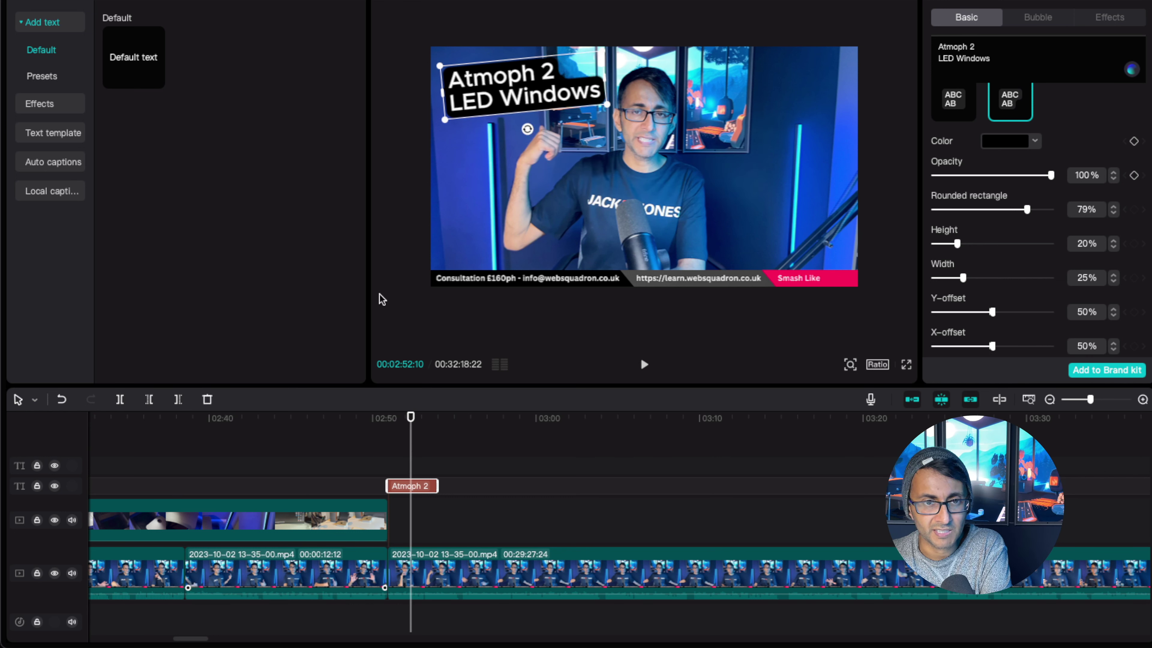
Extend the Atmoph 2 text clip to about 00:02:59 and scale the title to 56%, clear of the speaker's head
click(372, 467)
drag(430, 486, 520, 486)
key(space)
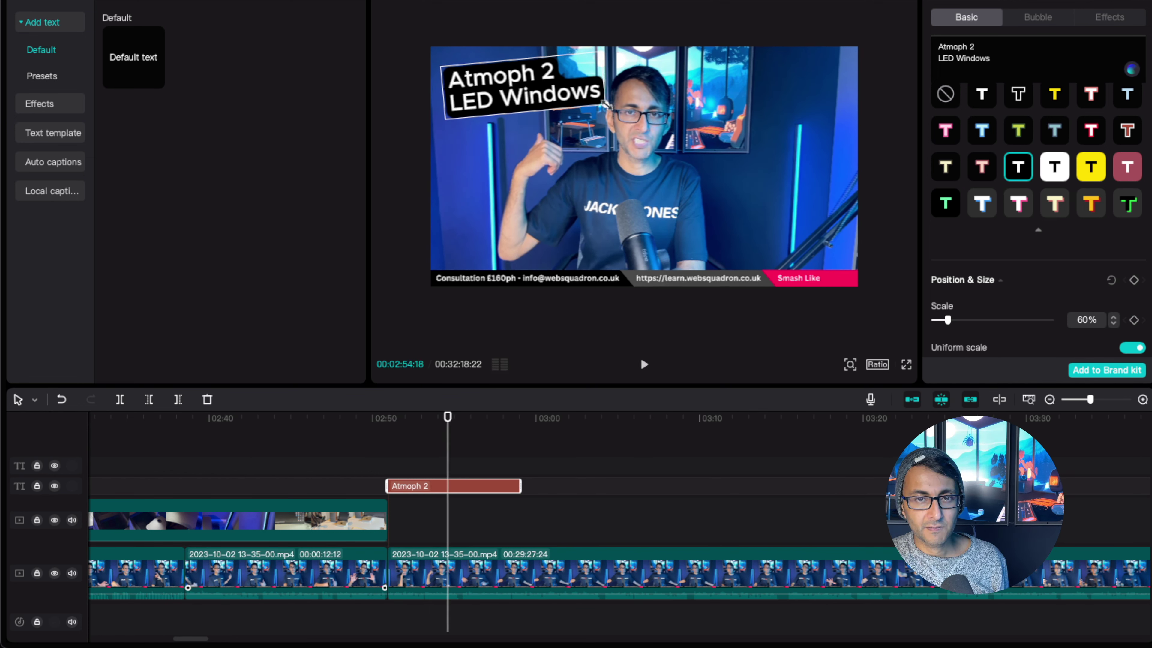
drag(607, 103, 596, 103)
drag(523, 90, 519, 90)
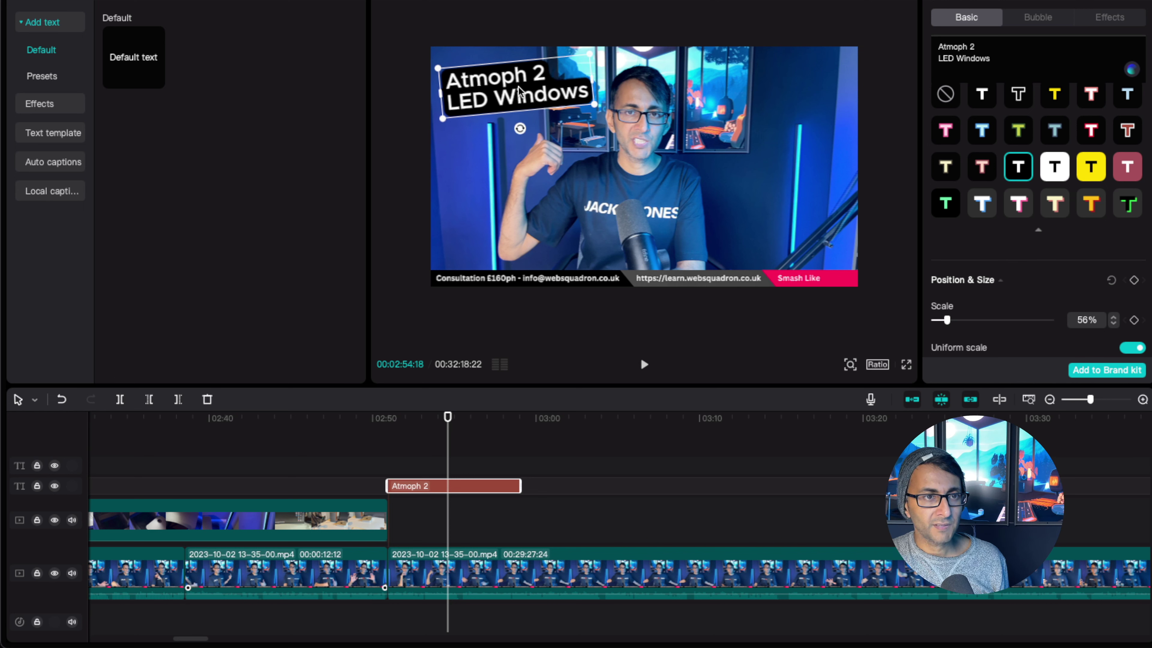
Add a Pull In transition at the talking-head cut beneath the title's start and play across it
click(229, 3)
drag(281, 187, 385, 585)
click(355, 477)
key(space)
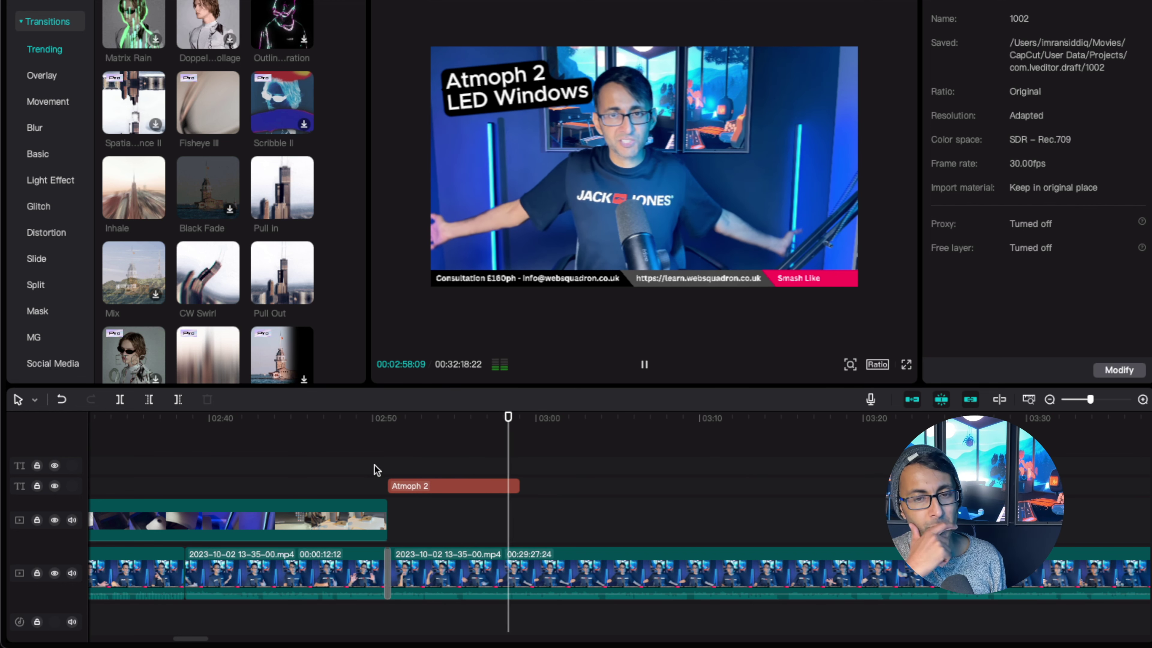
key(space)
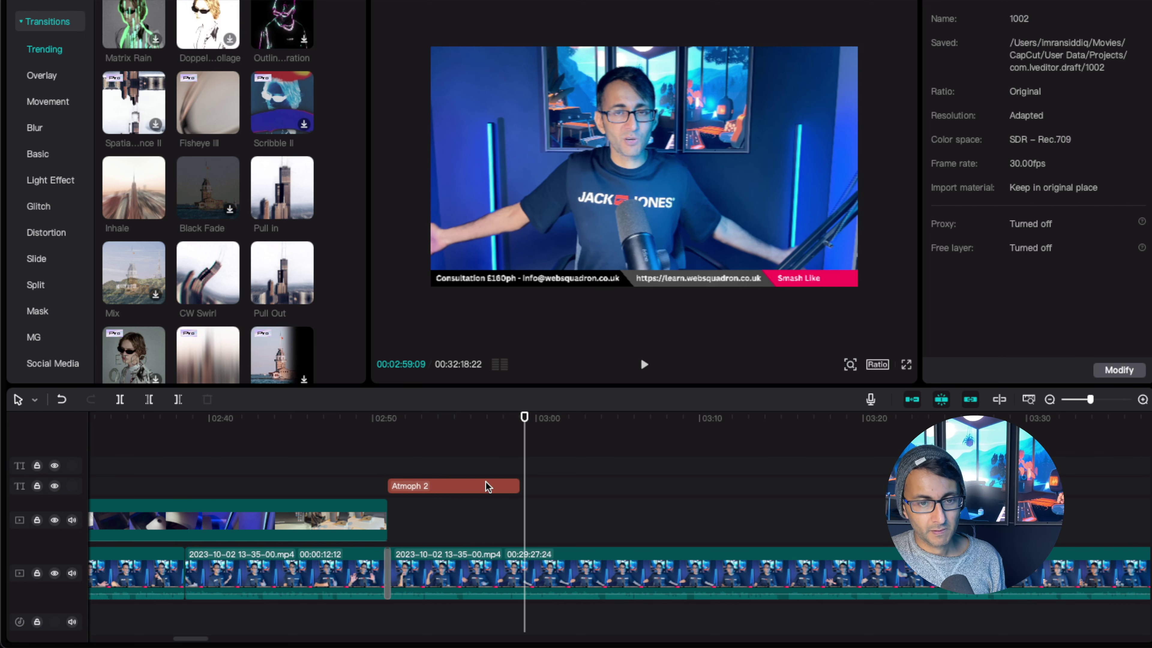
Trim the end of the Atmoph 2 text clip to 00:02:55:08 and play past its end
click(488, 486)
drag(522, 485, 439, 485)
click(385, 466)
key(space)
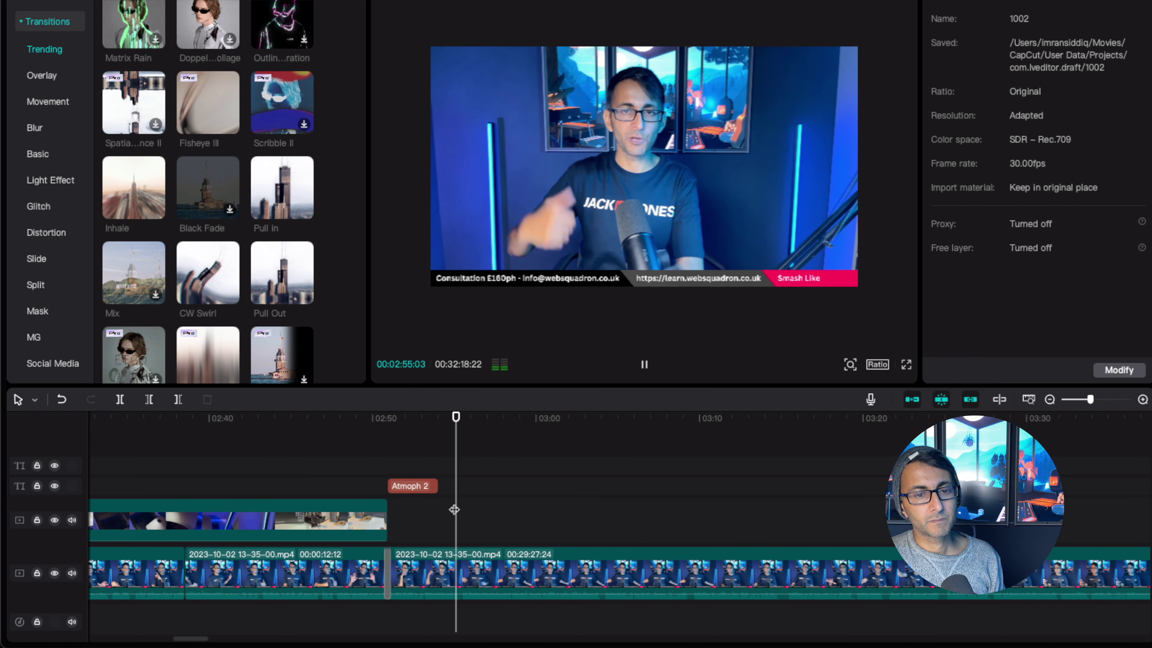
key(space)
drag(437, 486, 451, 486)
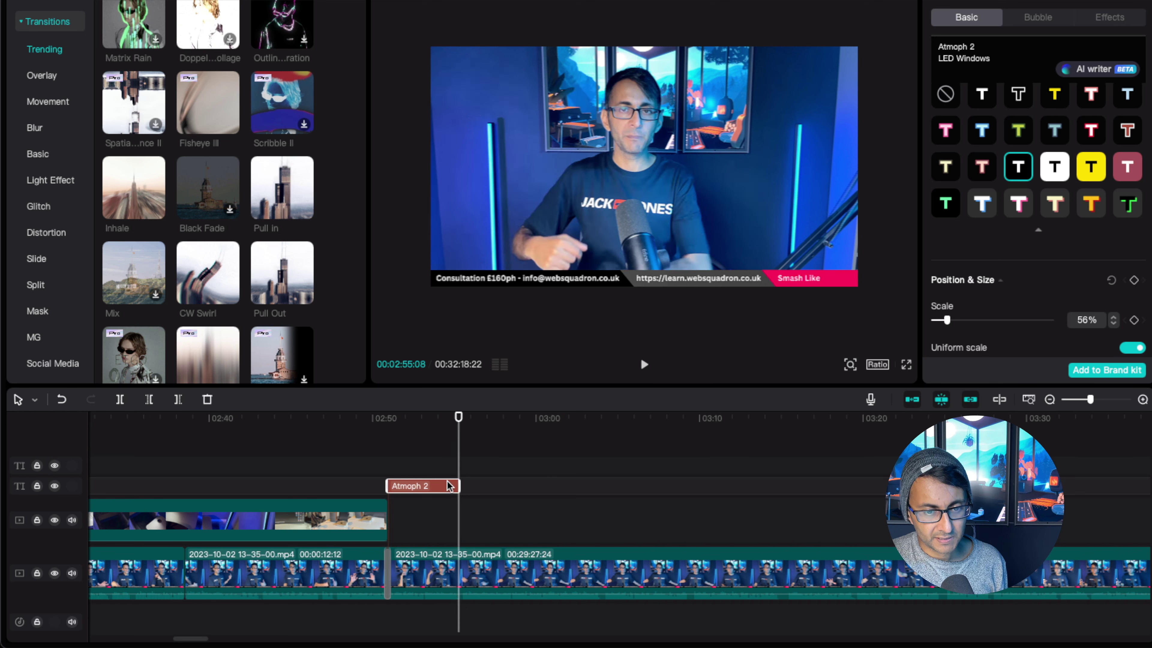
click(448, 478)
key(space)
key(space)
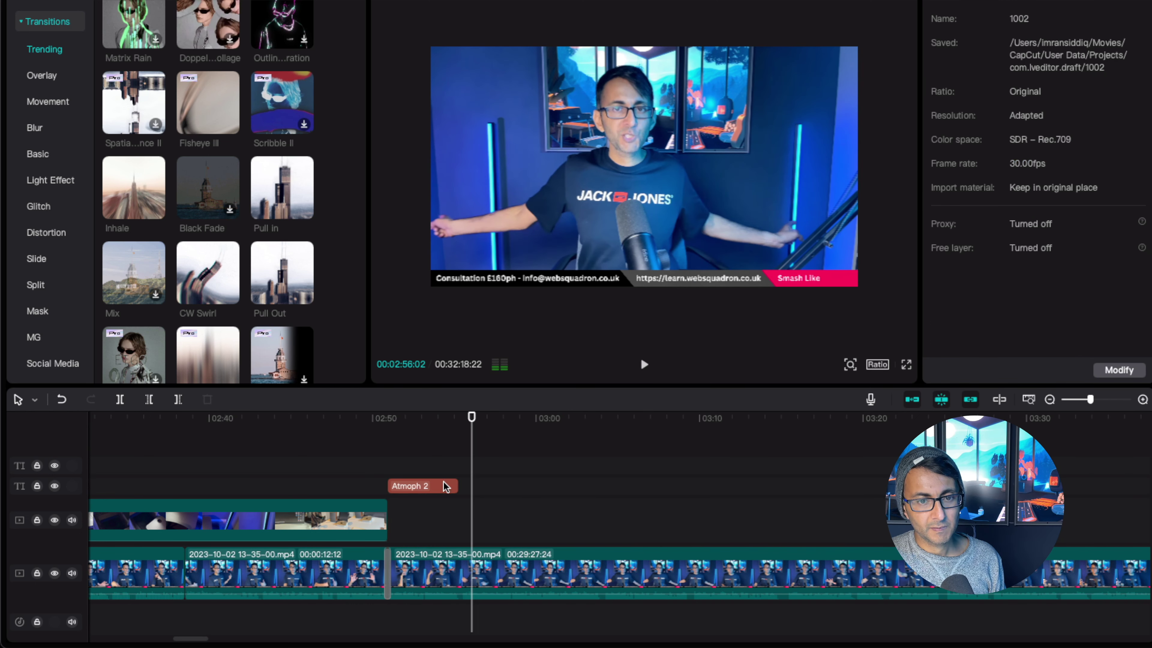
Paste a copy of the Atmoph 2 text clip at 00:02:55:25 and extend the original to meet it
click(443, 487)
click(477, 495)
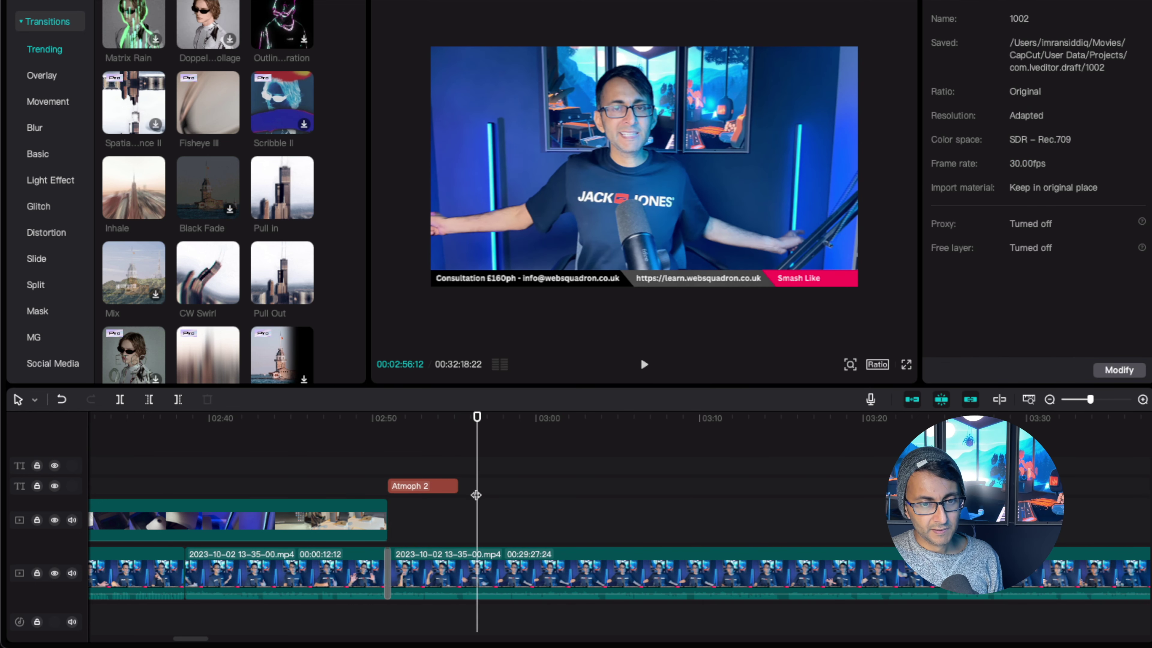
click(468, 484)
key(ctrl+v)
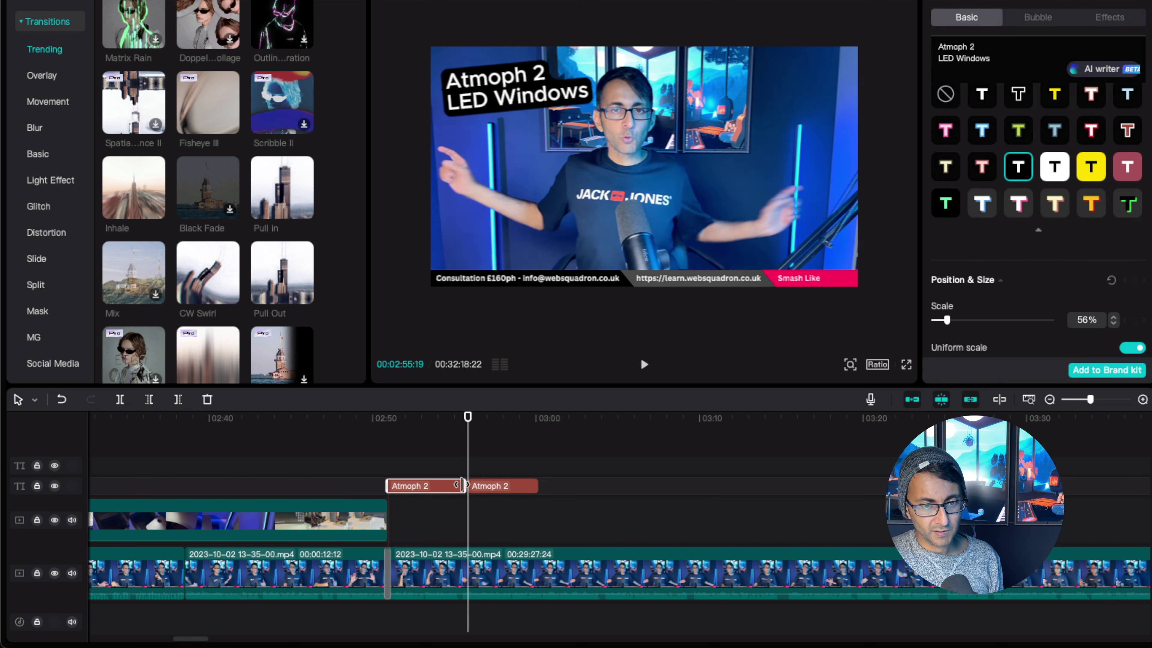
Change the copied title's wording to "LED Slim Lights" on the first line and "from Amazon" on the second
click(481, 489)
drag(1025, 69, 894, 29)
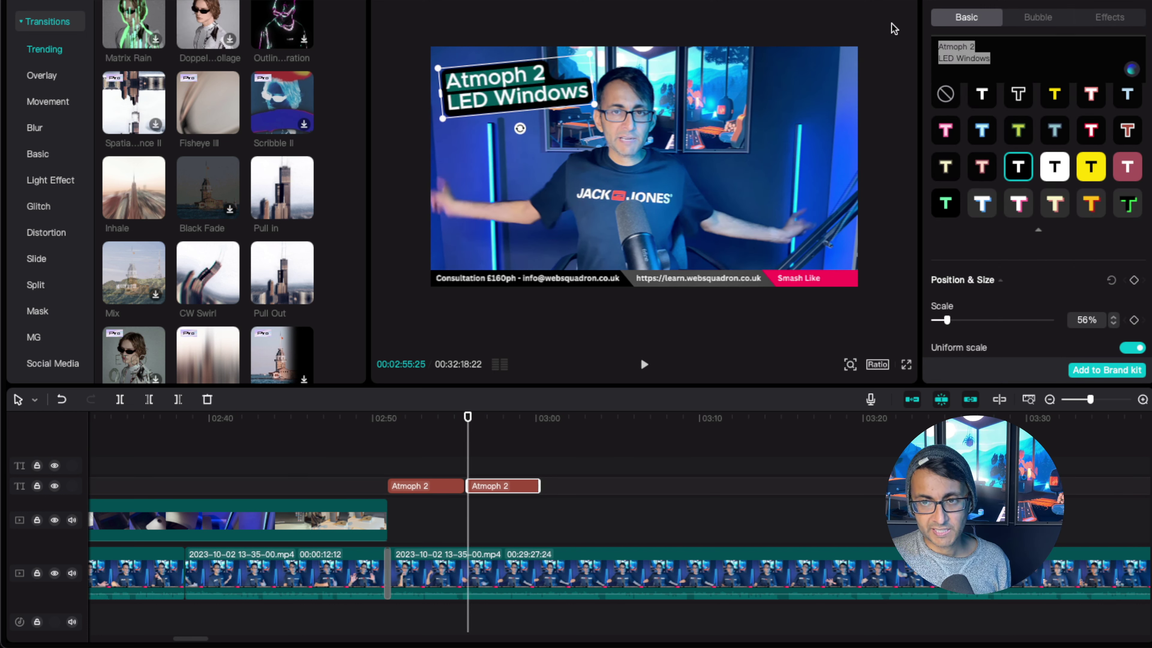
text(LED Sl)
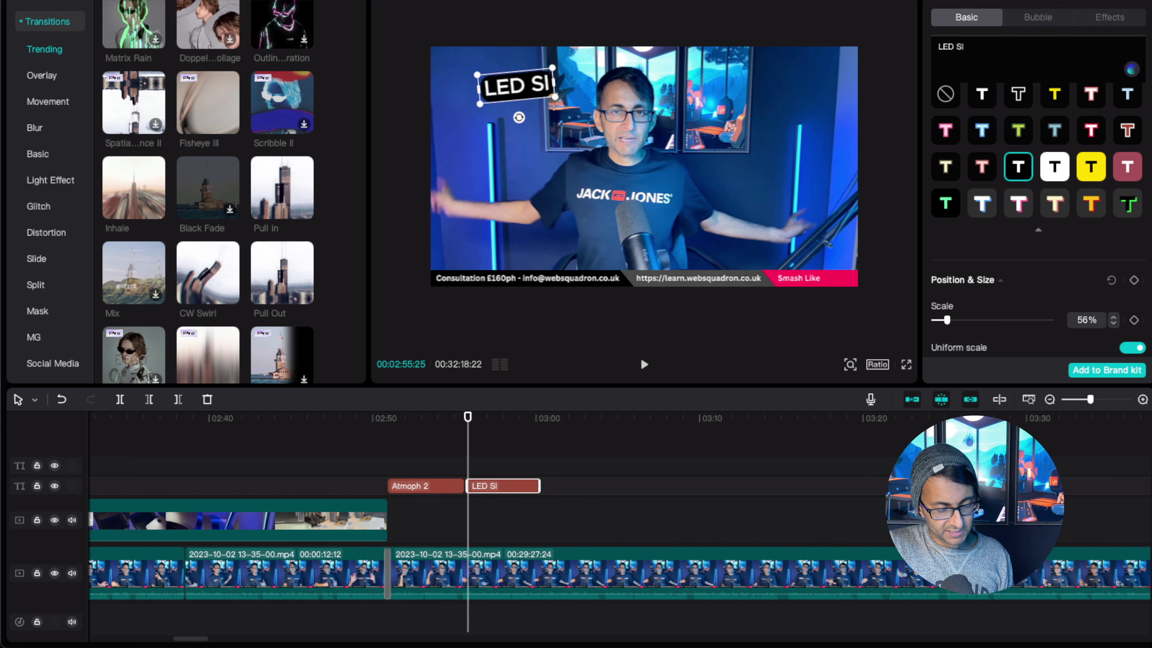
text(im Lights)
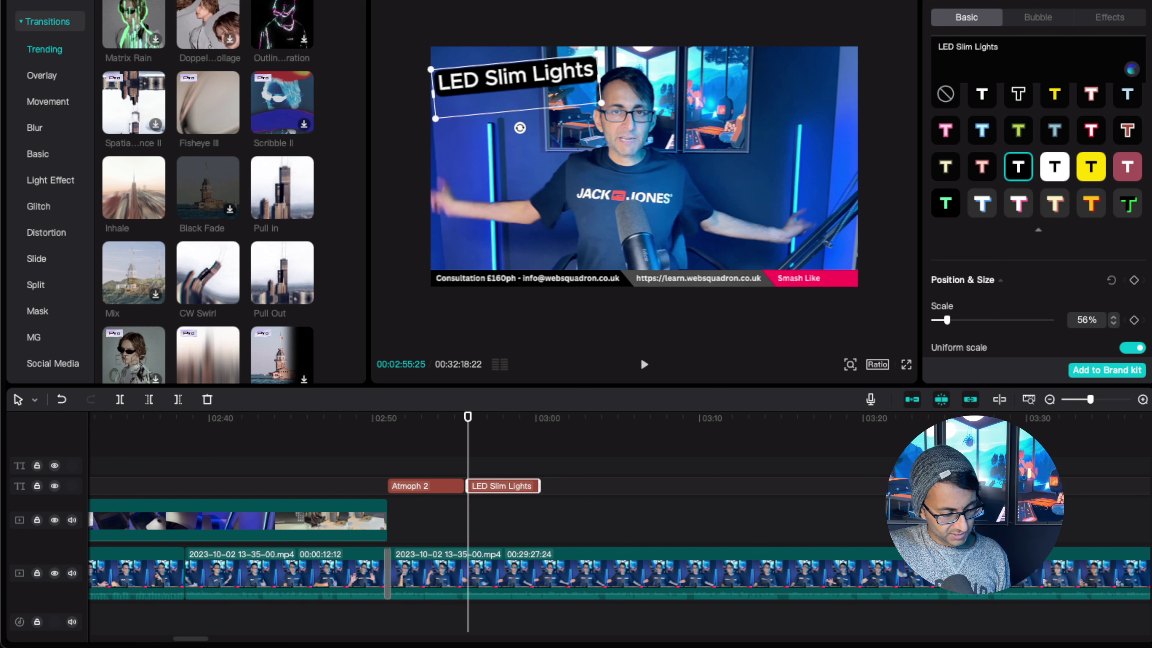
key(Return)
text(from Amazon)
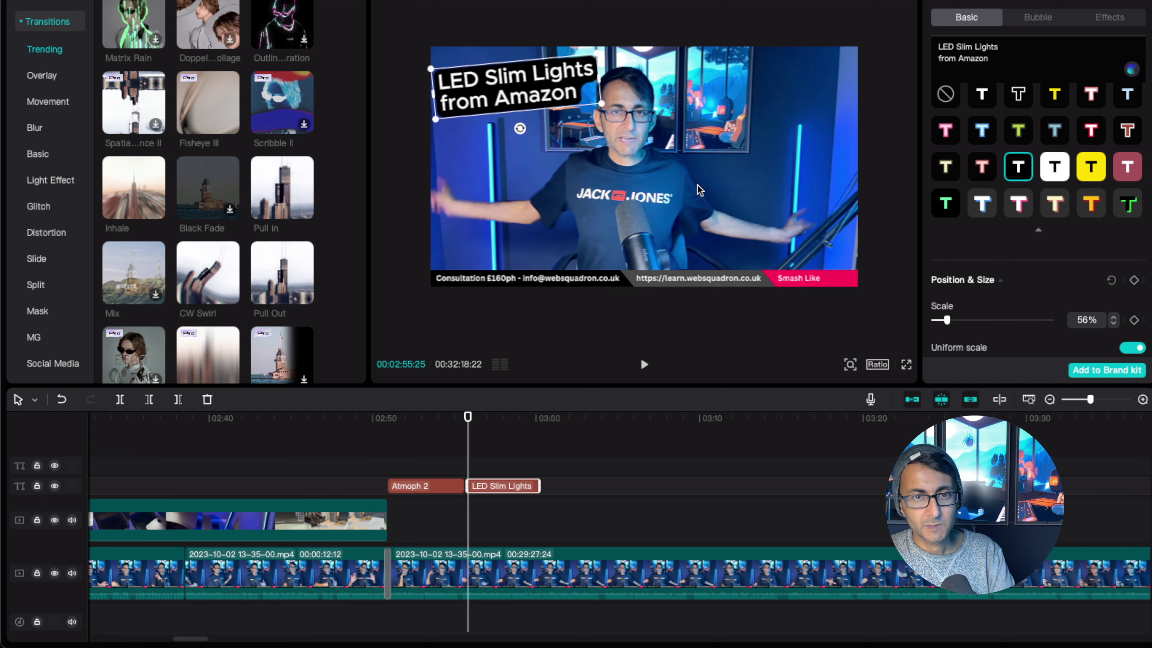
drag(521, 93, 784, 227)
drag(633, 169, 758, 231)
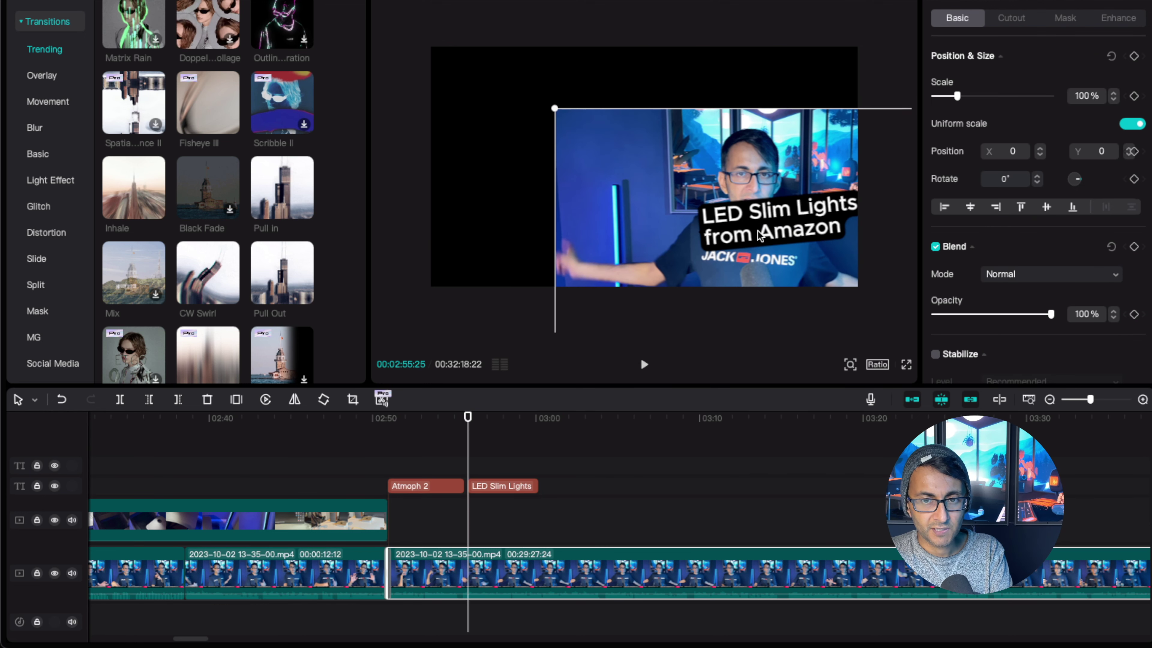
key(ctrl+z)
key(ctrl+z)
Move the LED Slim Lights title to the lower-left of the frame, just above the banner
click(504, 487)
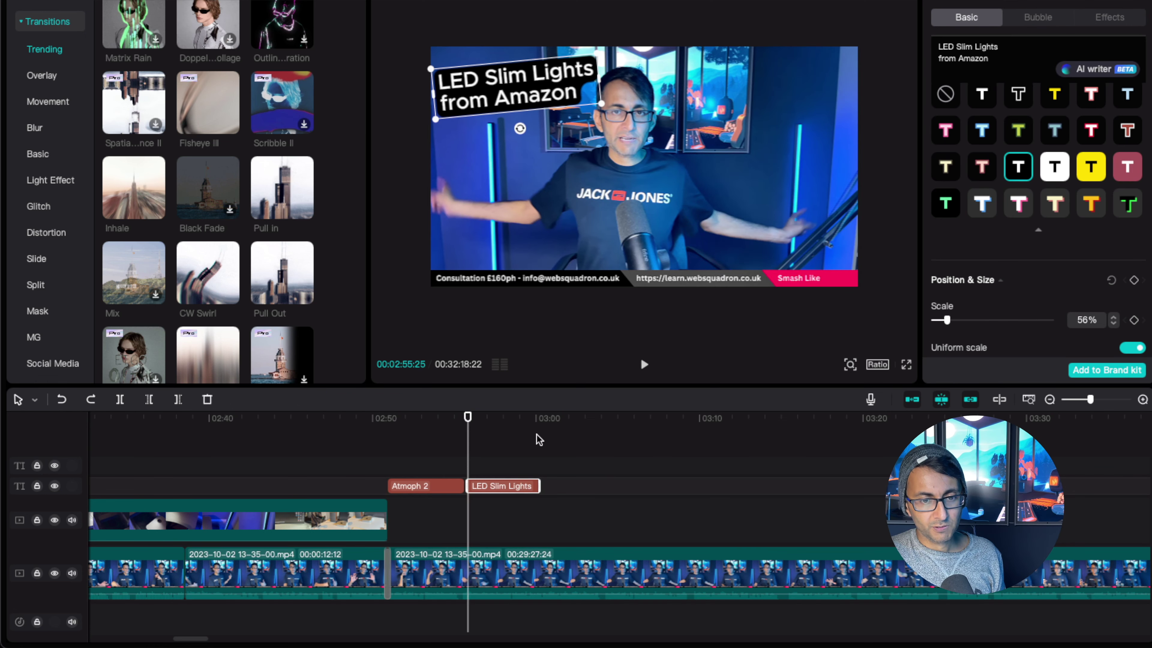
drag(507, 115, 510, 245)
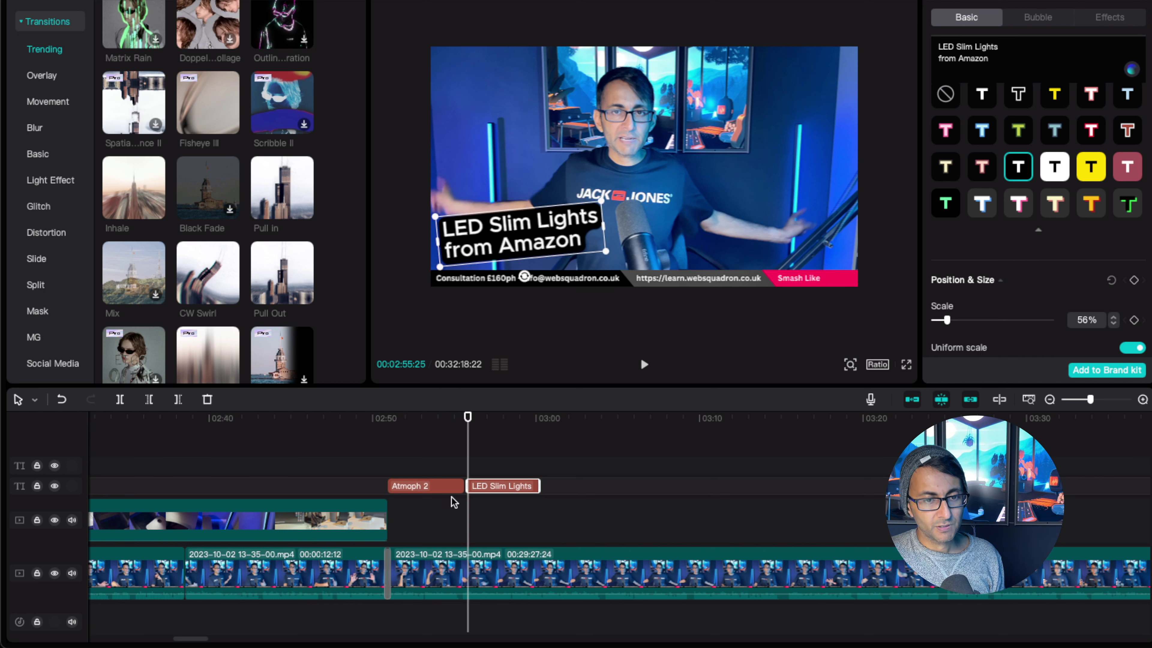
Play past the end of the LED Slim Lights title clip and extend the clip to about 00:03:05
click(447, 464)
key(space)
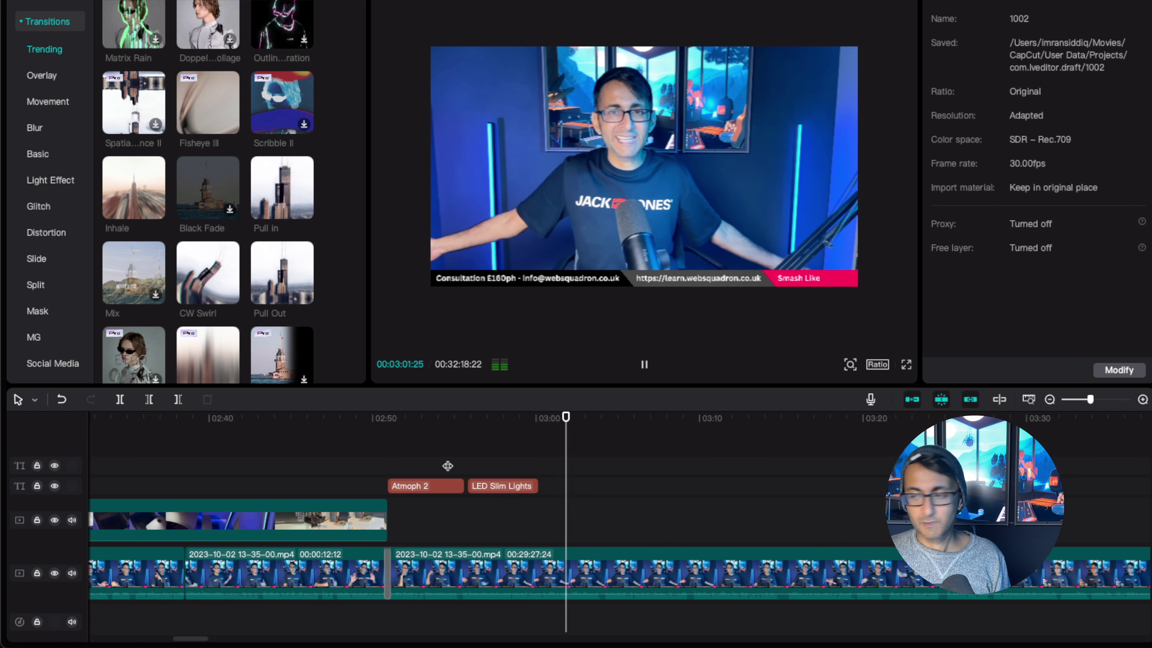
key(space)
drag(536, 486, 628, 486)
Play on to the part showing the overhead light and paste a copy of the LED Slim Lights title at 00:03:23:11
key(space)
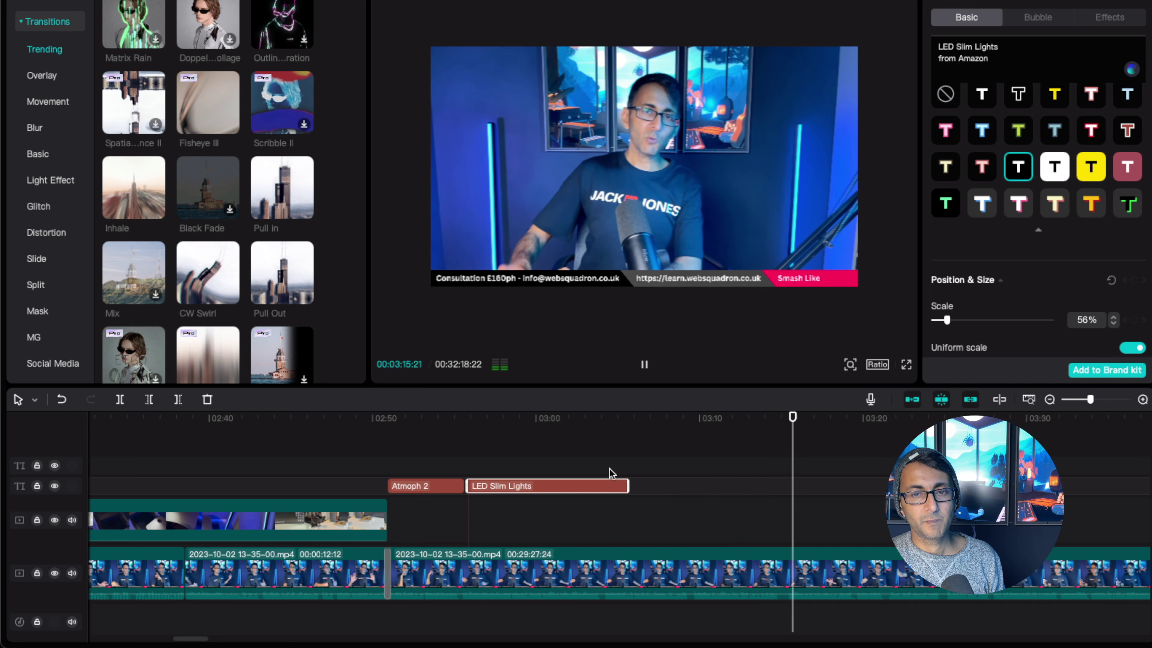
drag(201, 640, 213, 641)
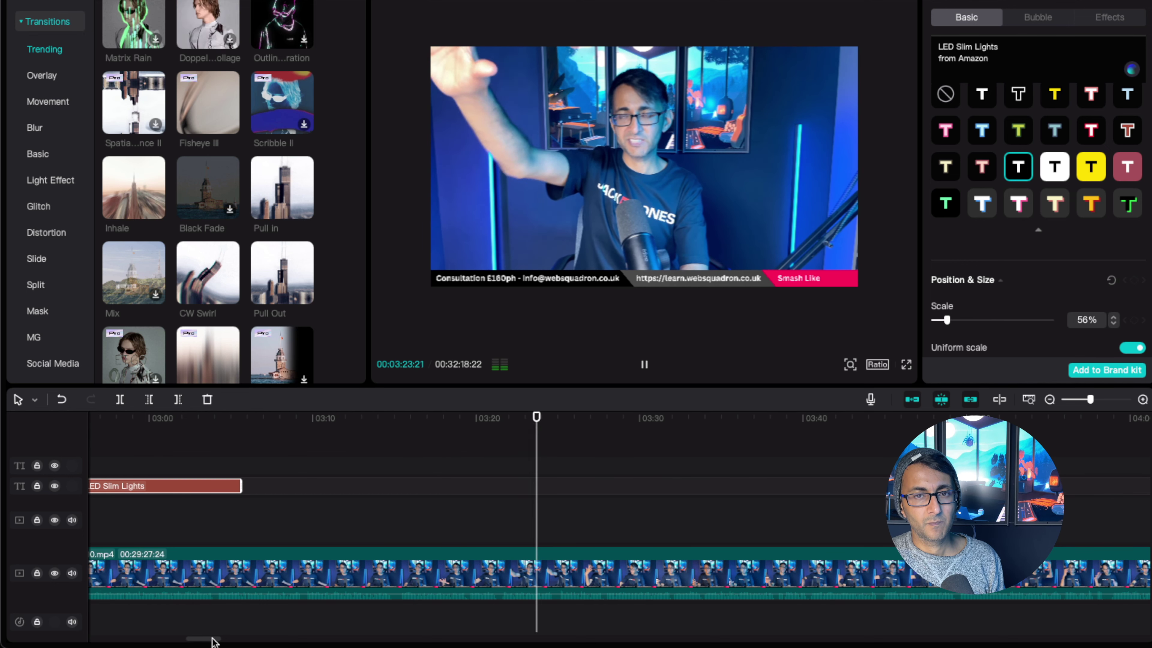
key(space)
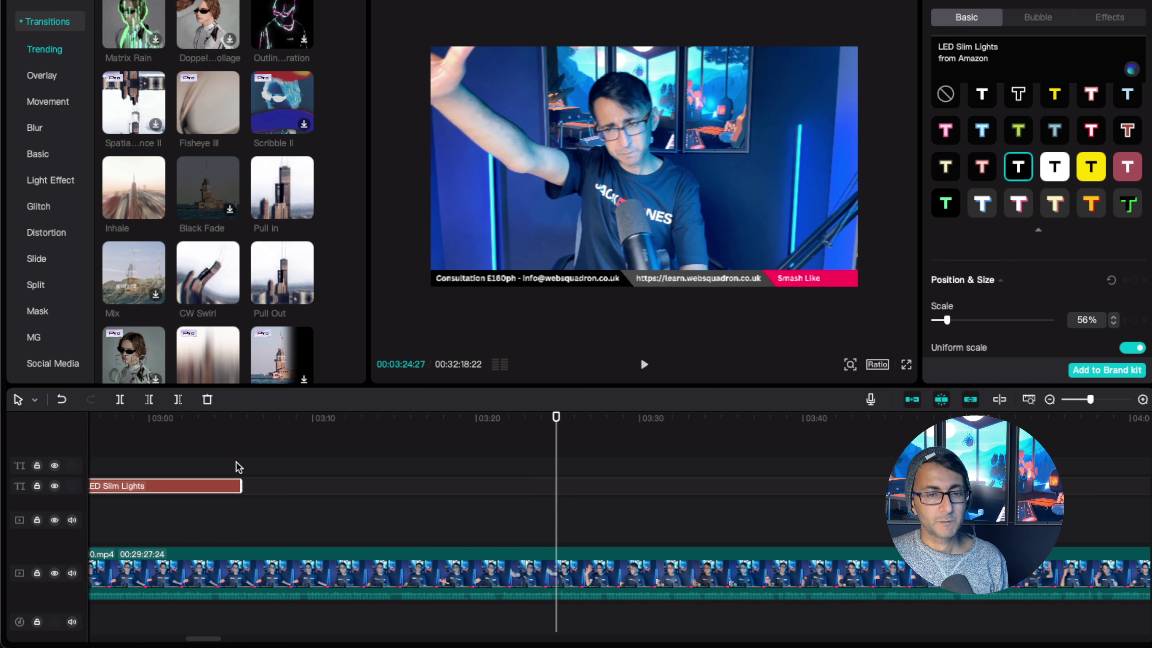
click(531, 488)
key(super+v)
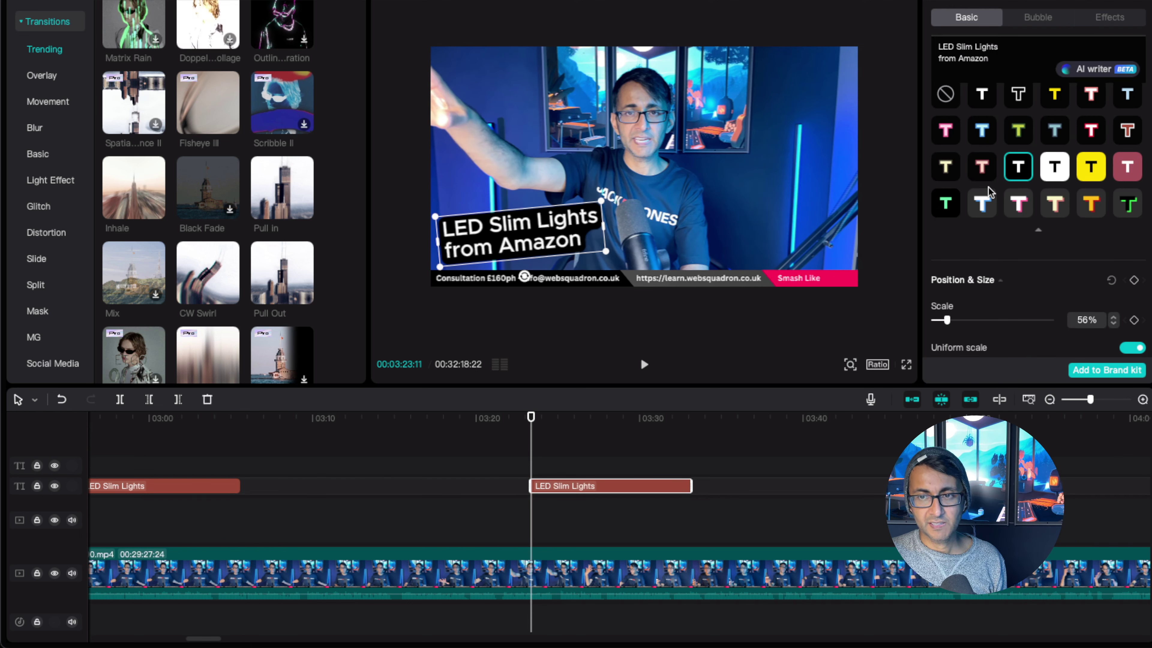
Change the first line of the copied title to "Diffuser Light", keeping "from Amazon" on the second
drag(1007, 50, 894, 45)
text(Diff)
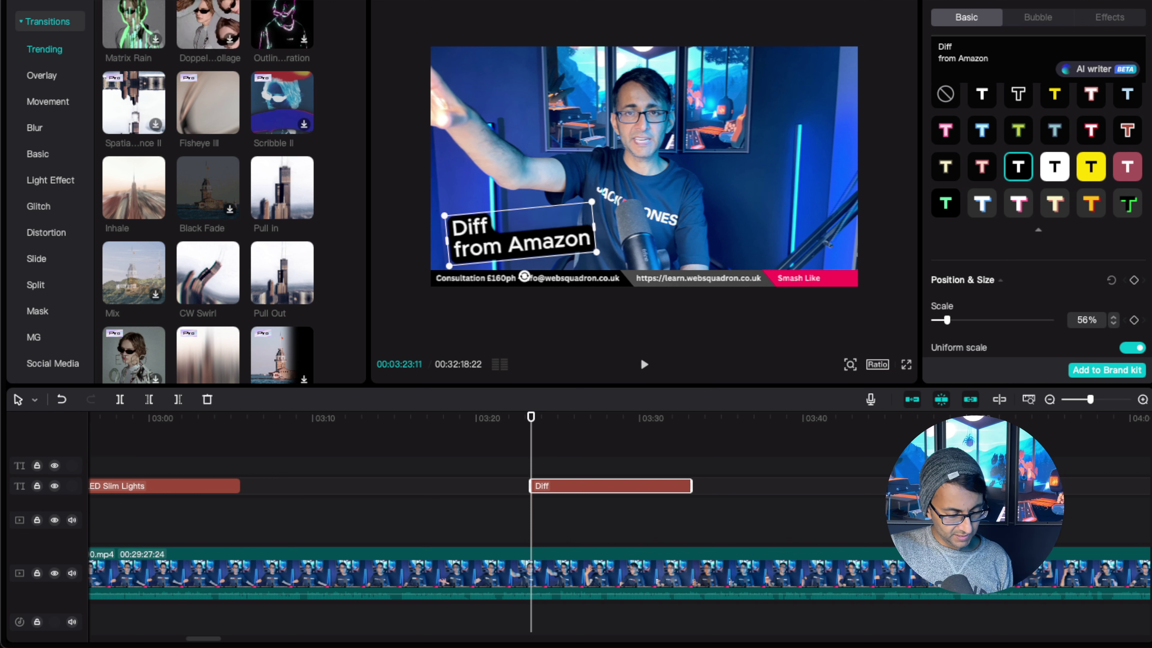
text(user Lught)
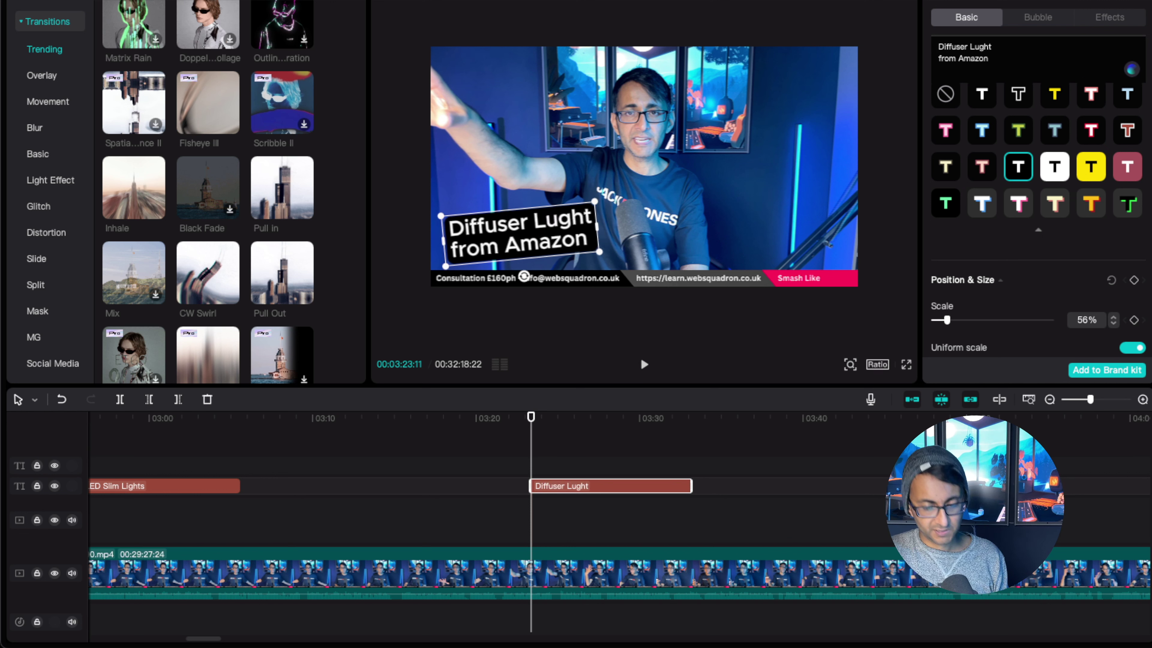
key(BackSpace)
key(BackSpace)
key(BackSpace)
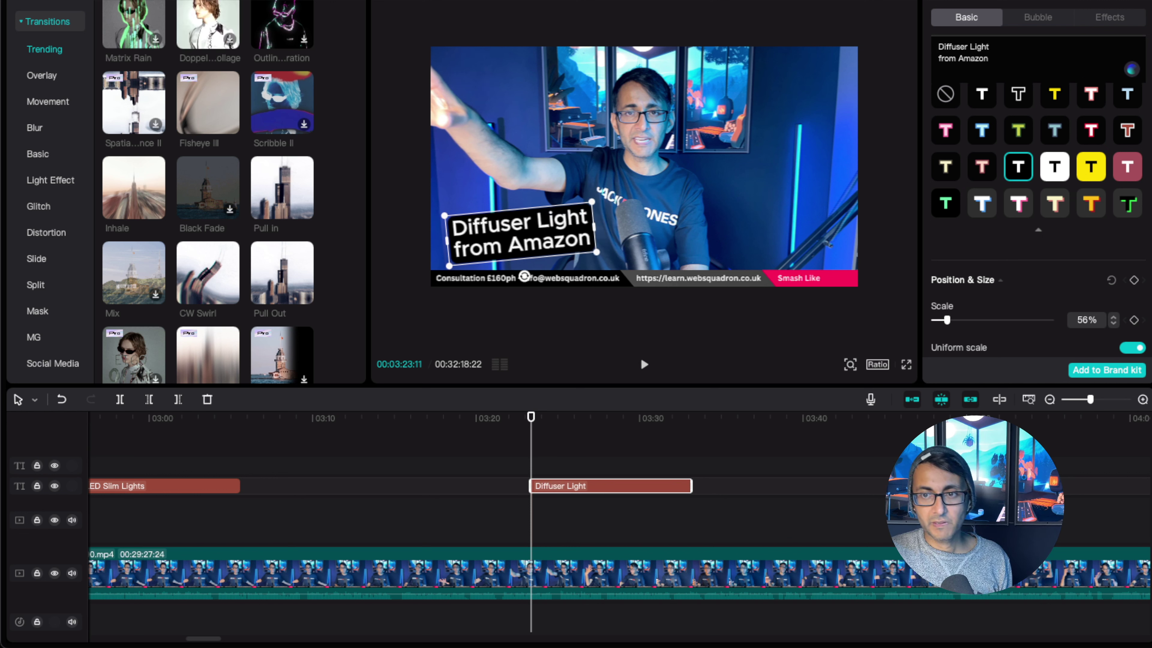
Move the Diffuser Light title to the upper-left of the video frame and play from 00:03:21:11
drag(523, 236, 510, 77)
click(496, 485)
key(space)
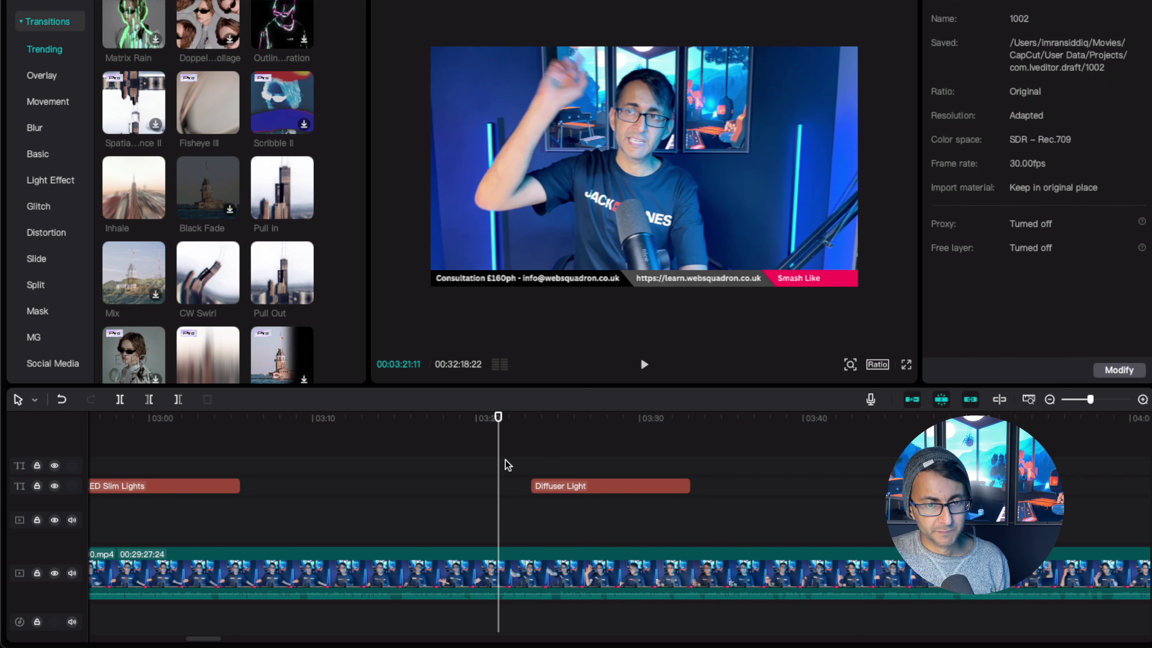
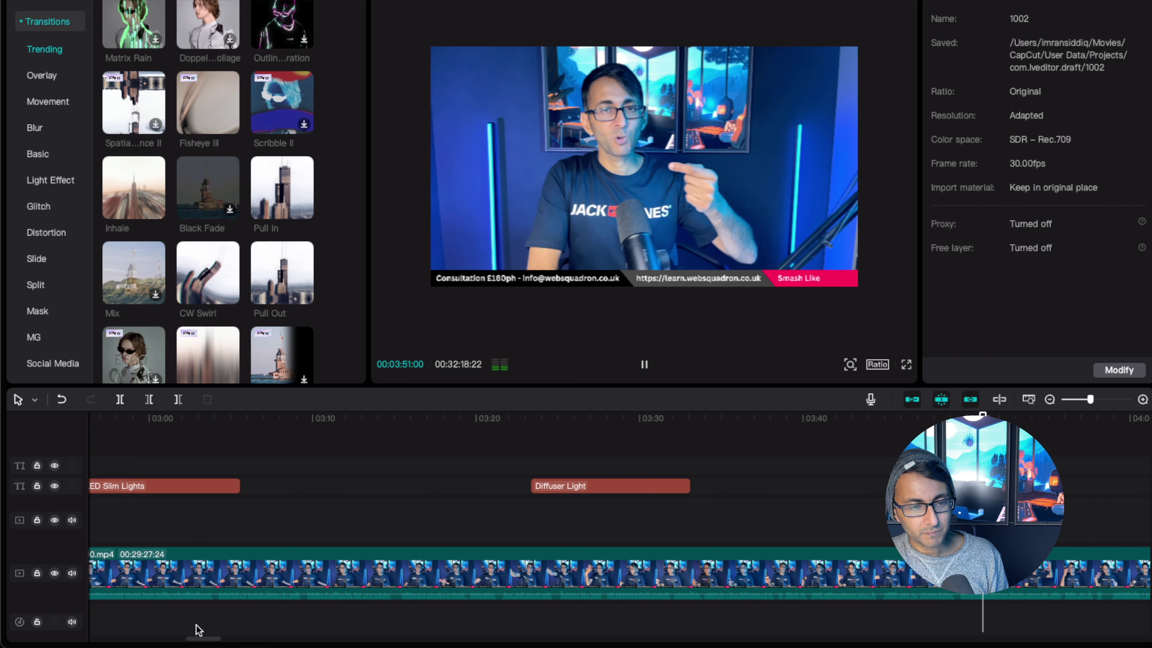
Review the footage around 00:03:58 and paste a copy of the Diffuser Light title clip there
drag(200, 638, 215, 640)
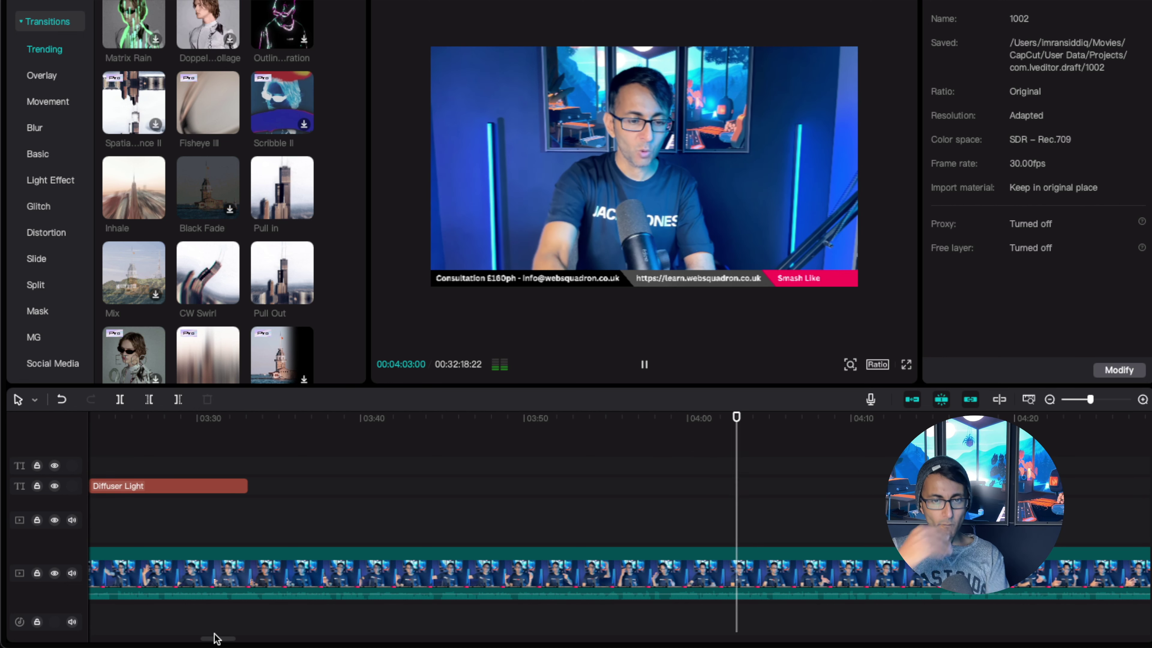
click(579, 489)
key(space)
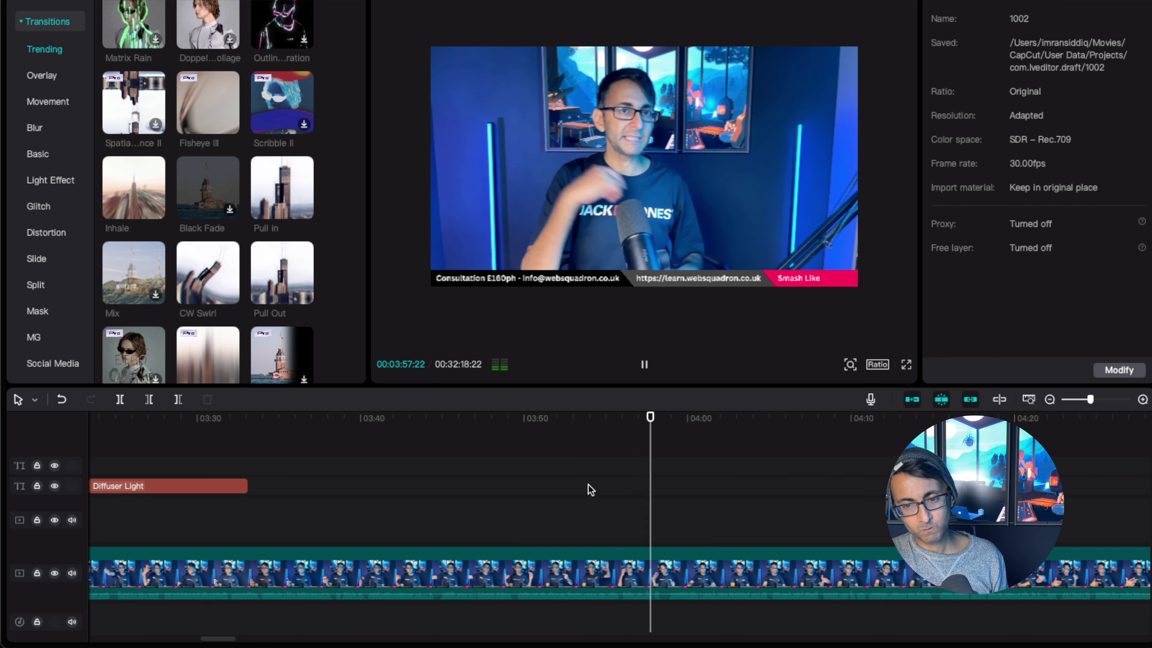
key(space)
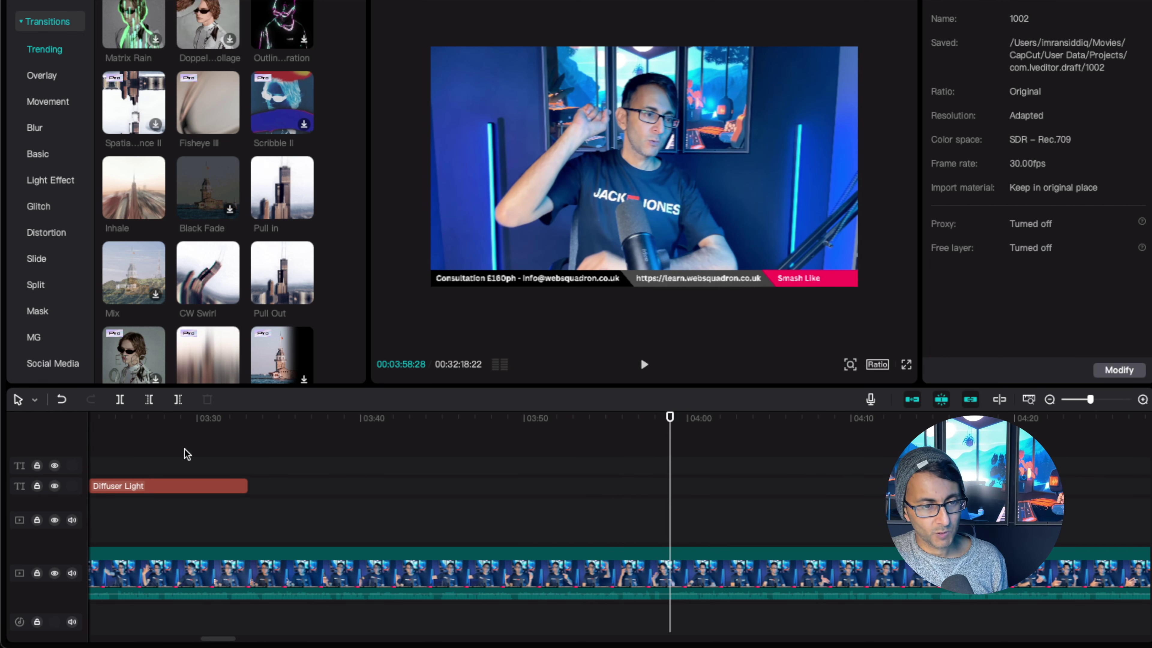
click(140, 485)
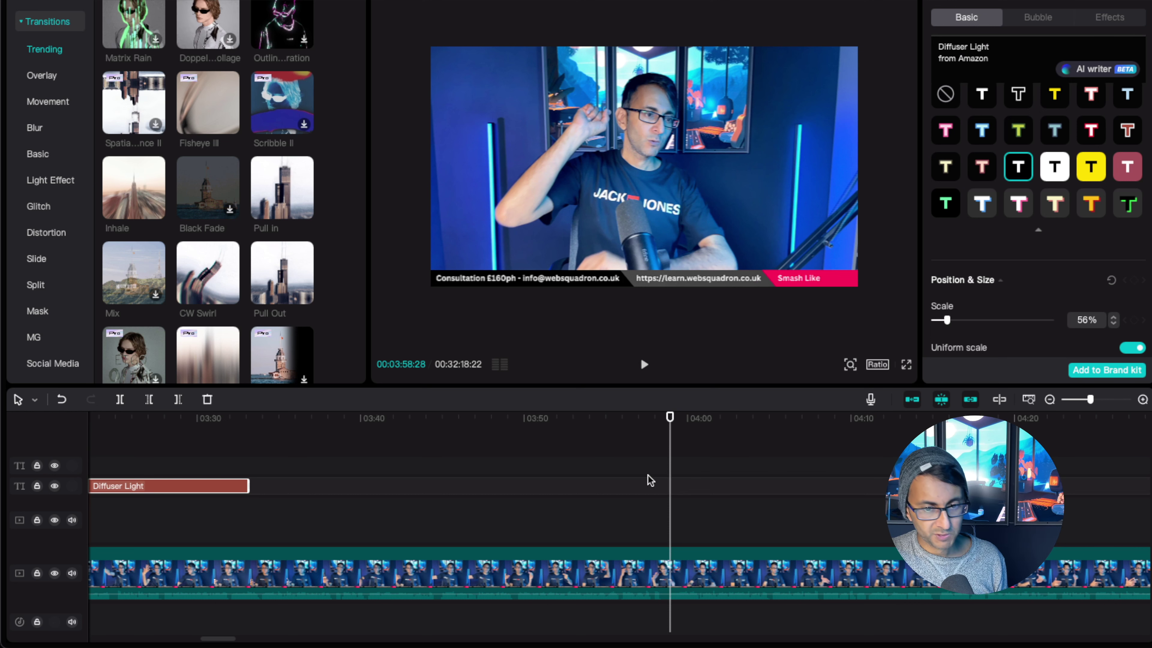
key(ctrl+v)
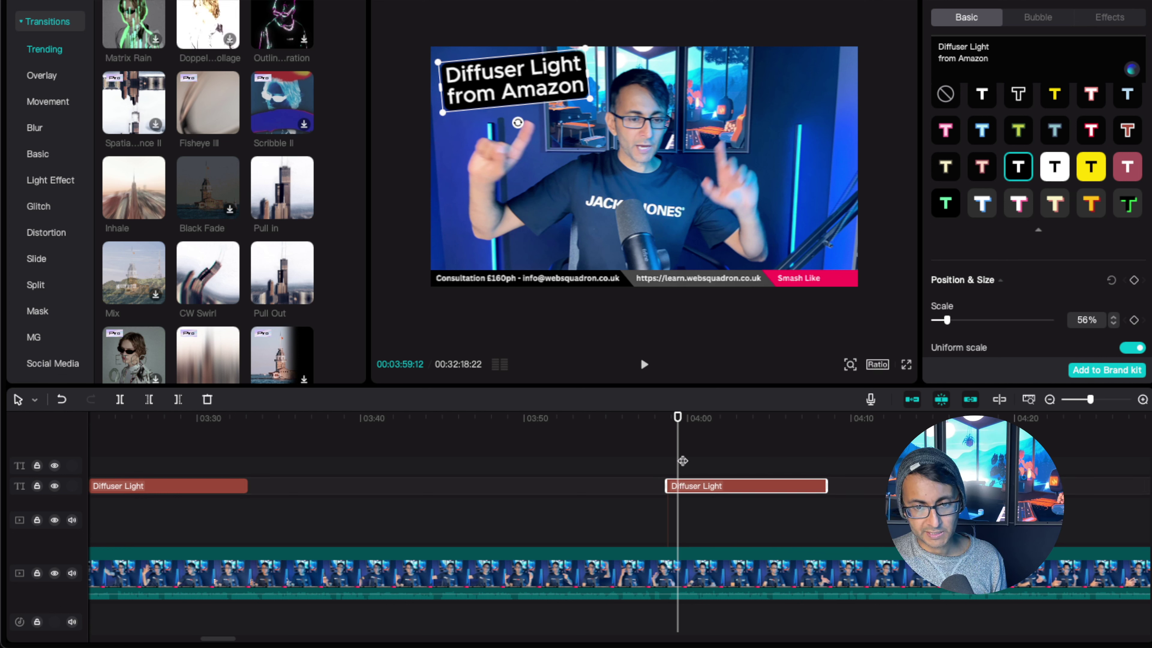
Play through the copied Diffuser Light title and shift its clip to start at about 00:04:01
click(673, 446)
key(space)
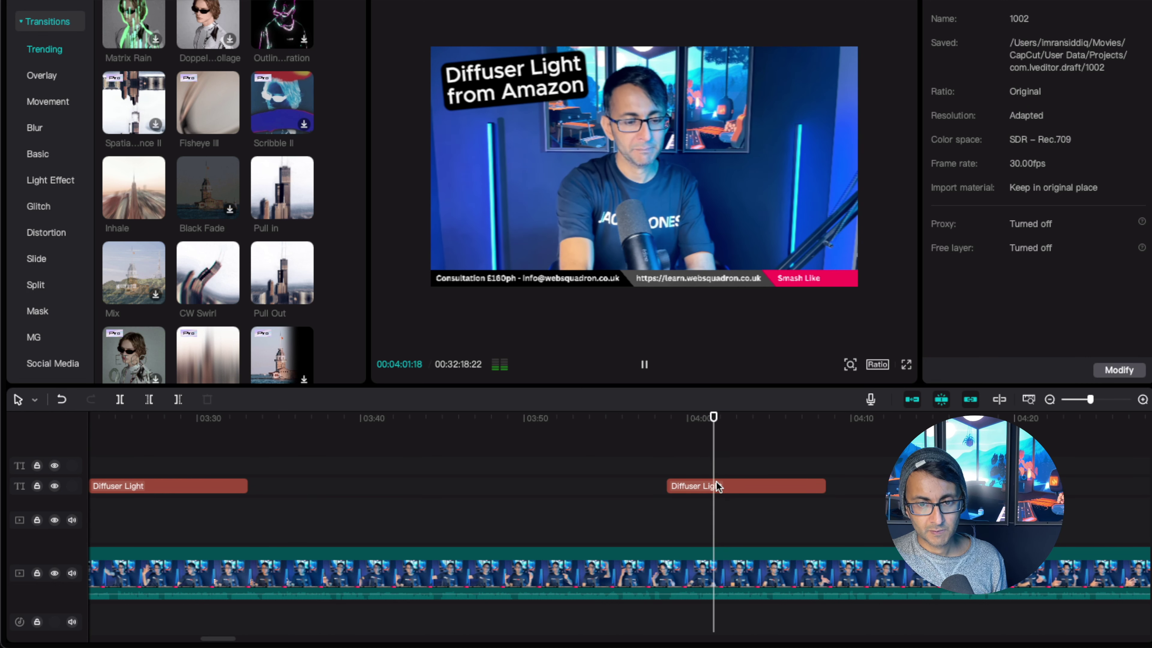
key(space)
drag(710, 483, 747, 486)
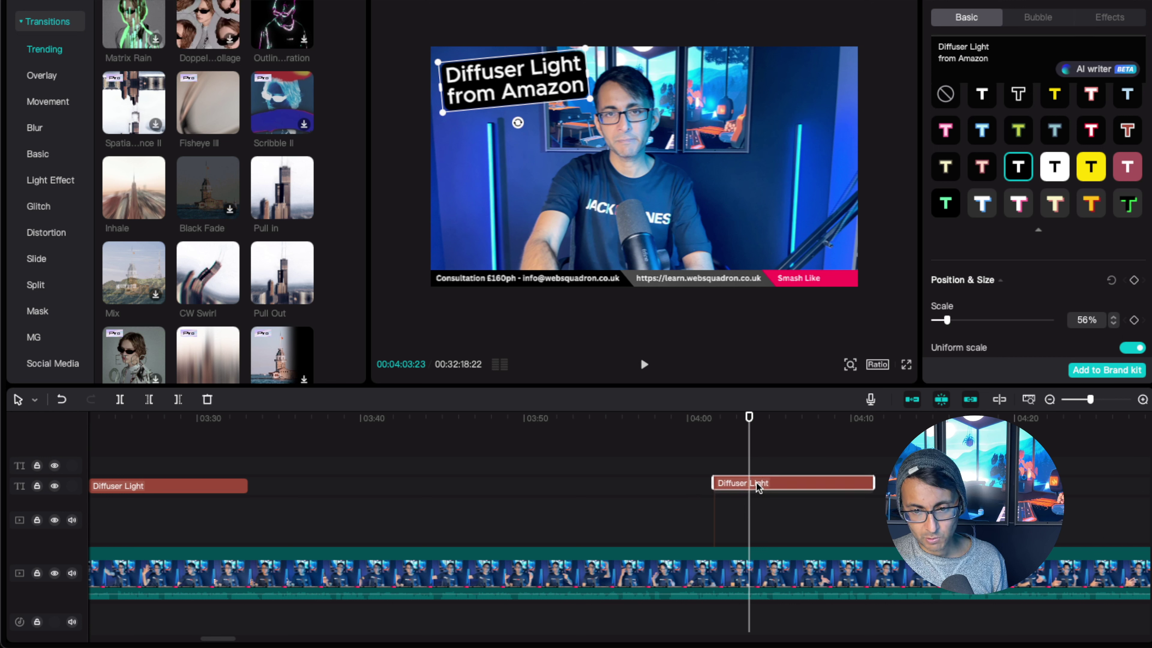
Replace the copied title's wording with "Mac Mini M2" on the first line and "Apple" on the second
drag(1009, 55, 884, 46)
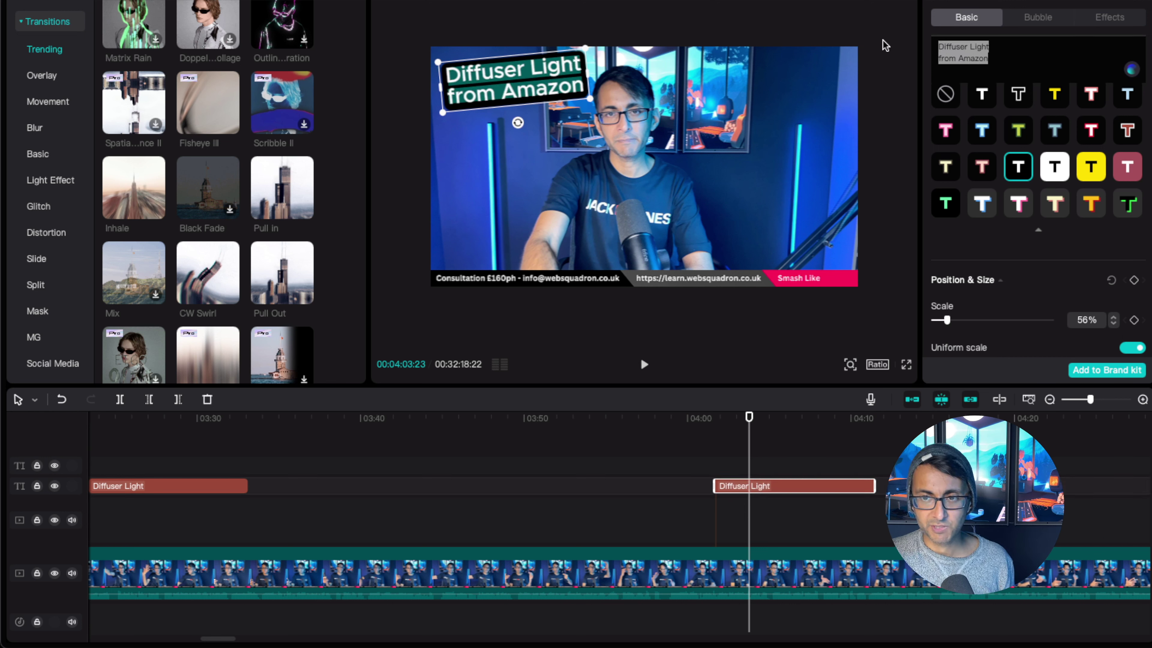
text(Mac Mini)
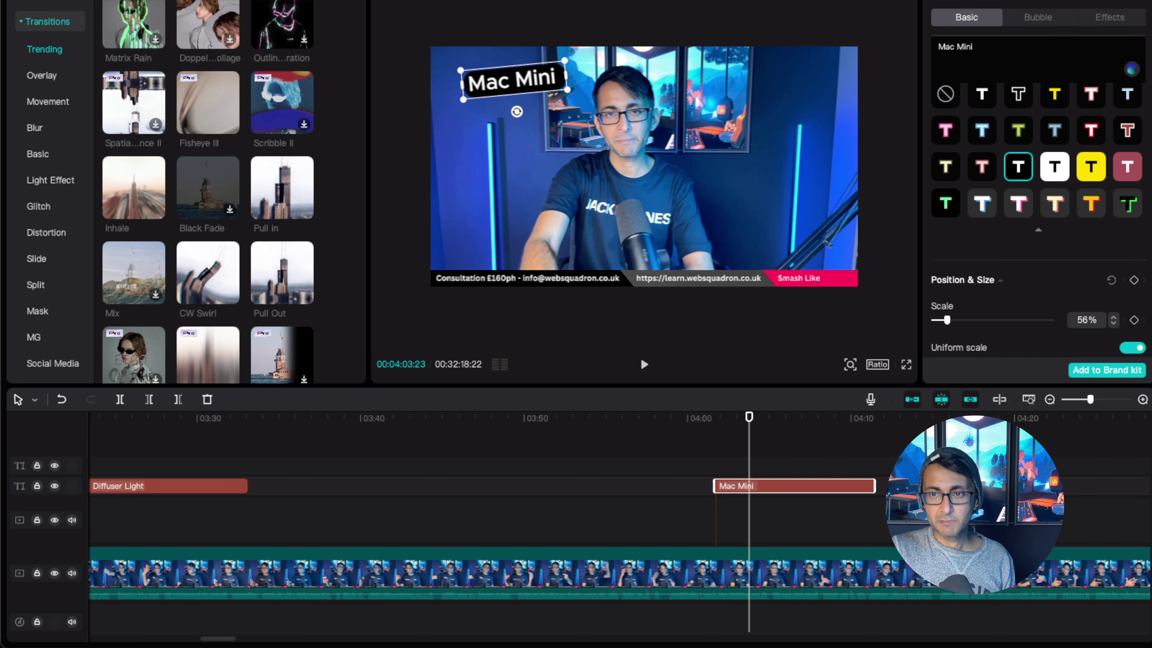
text( M2)
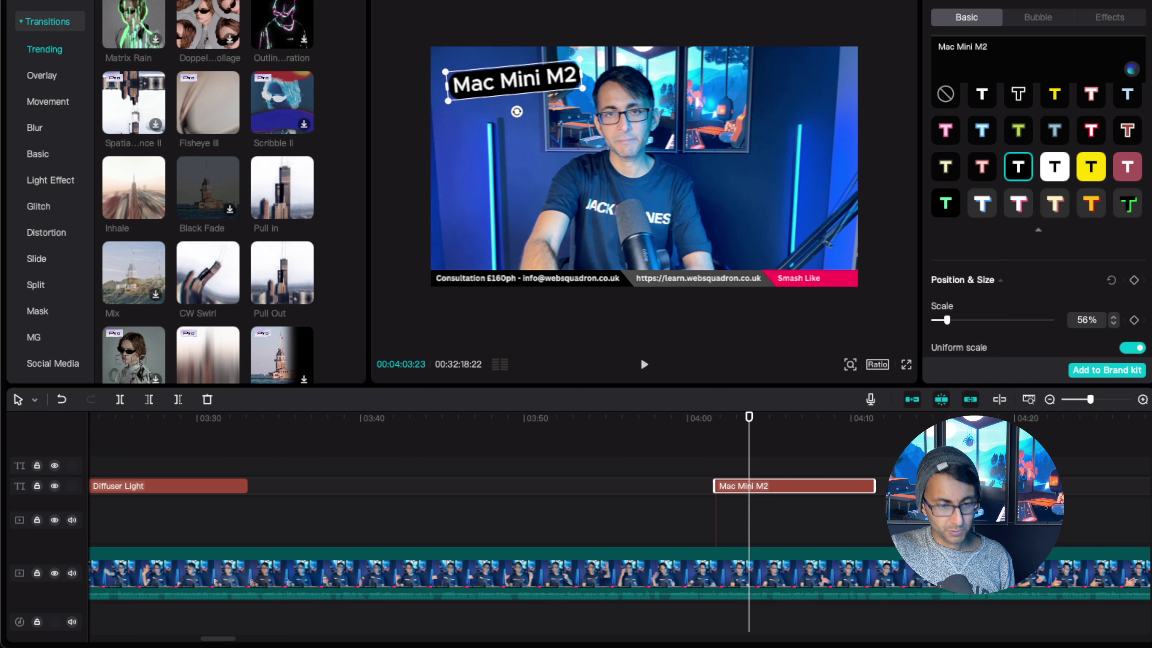
key(Return)
text(Apple)
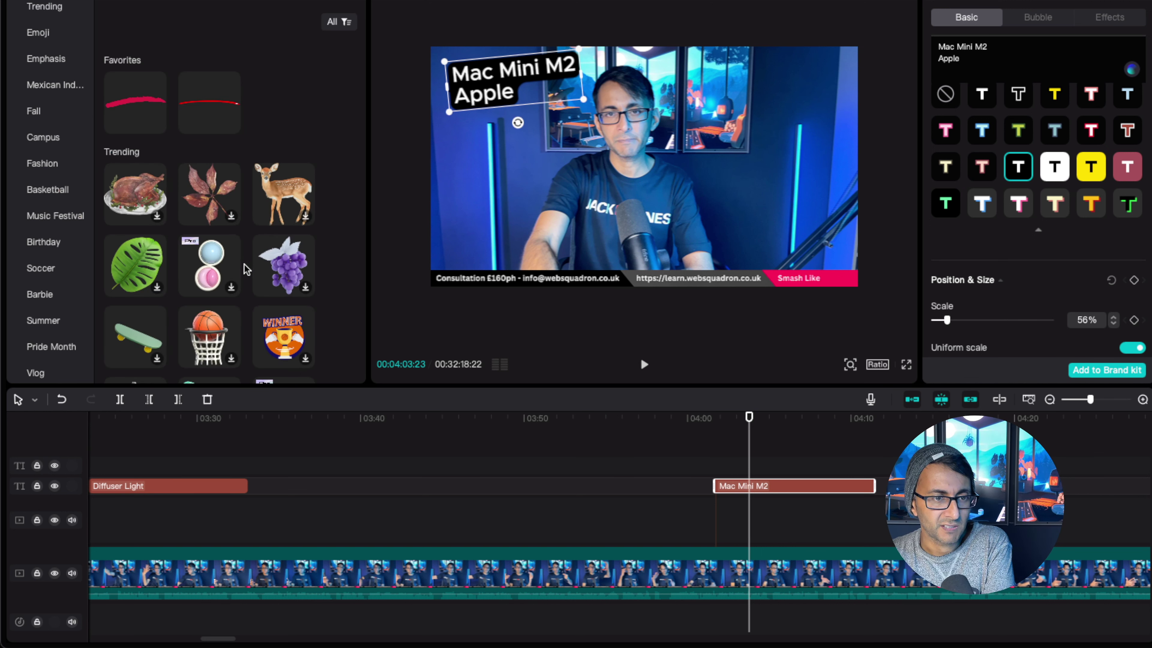
Look through the list of sticker categories for one that suits the Apple Mac Mini title
scroll(244, 268, down, 1)
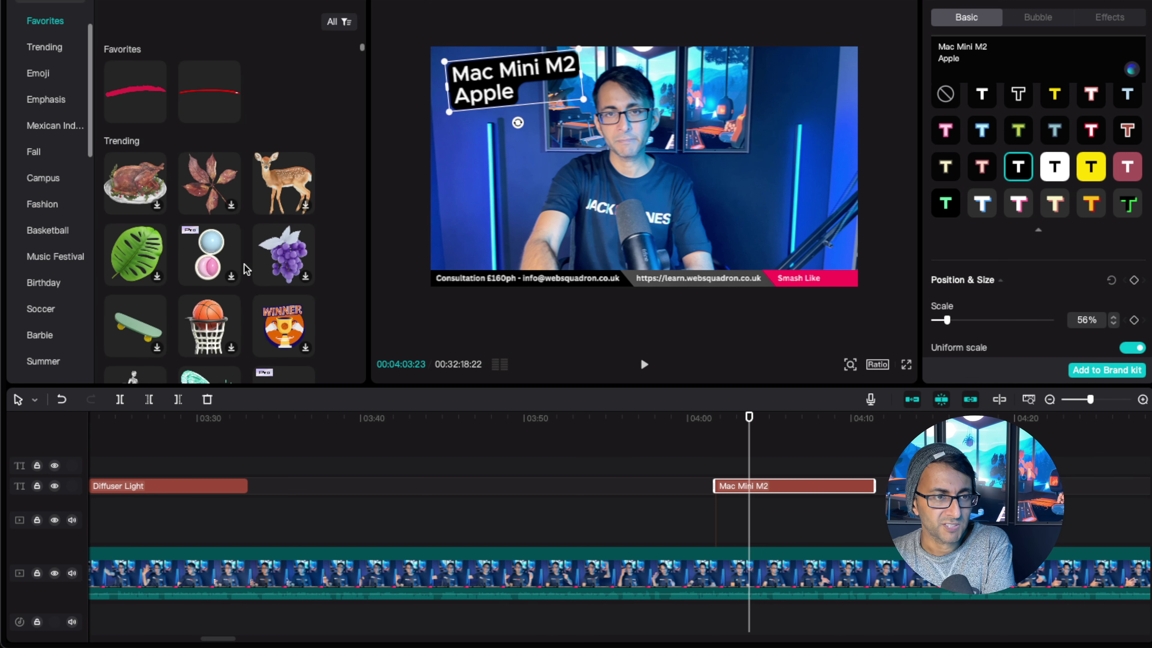
scroll(76, 254, down, 4)
scroll(76, 254, down, 5)
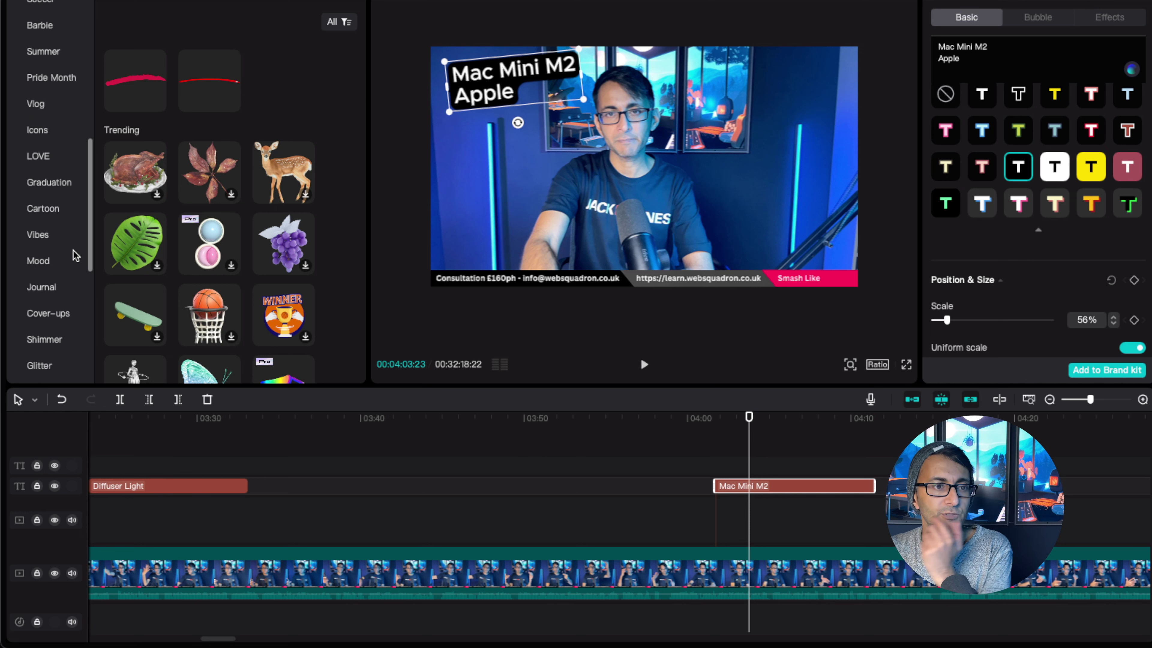
scroll(59, 371, down, 1)
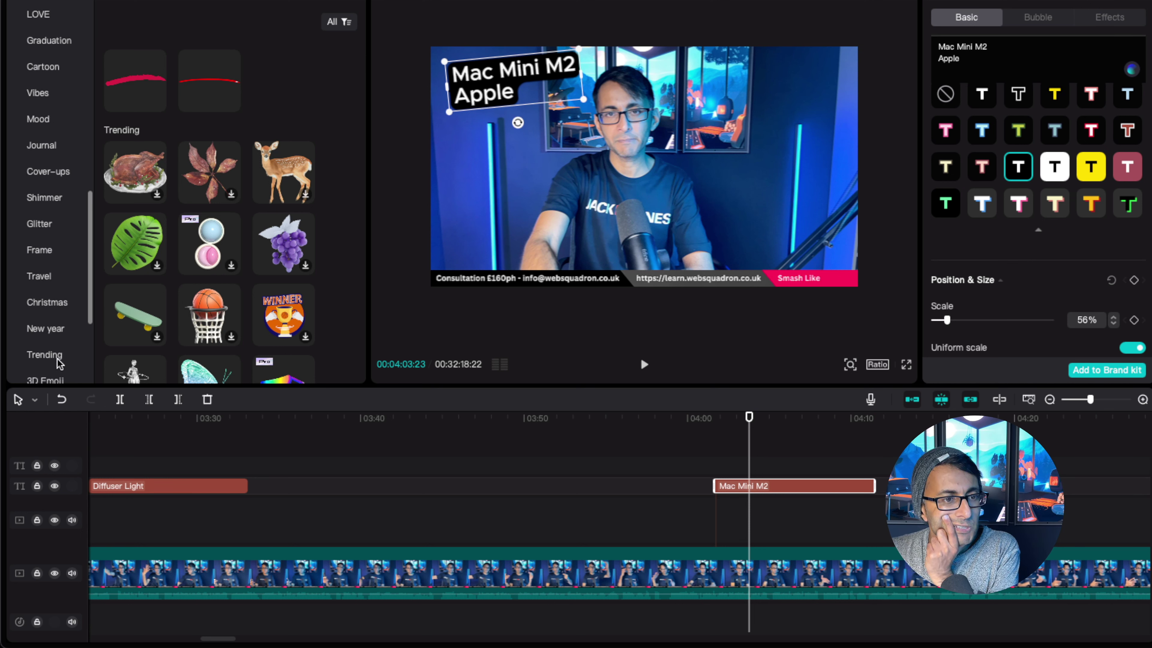
scroll(59, 358, down, 2)
scroll(54, 319, up, 6)
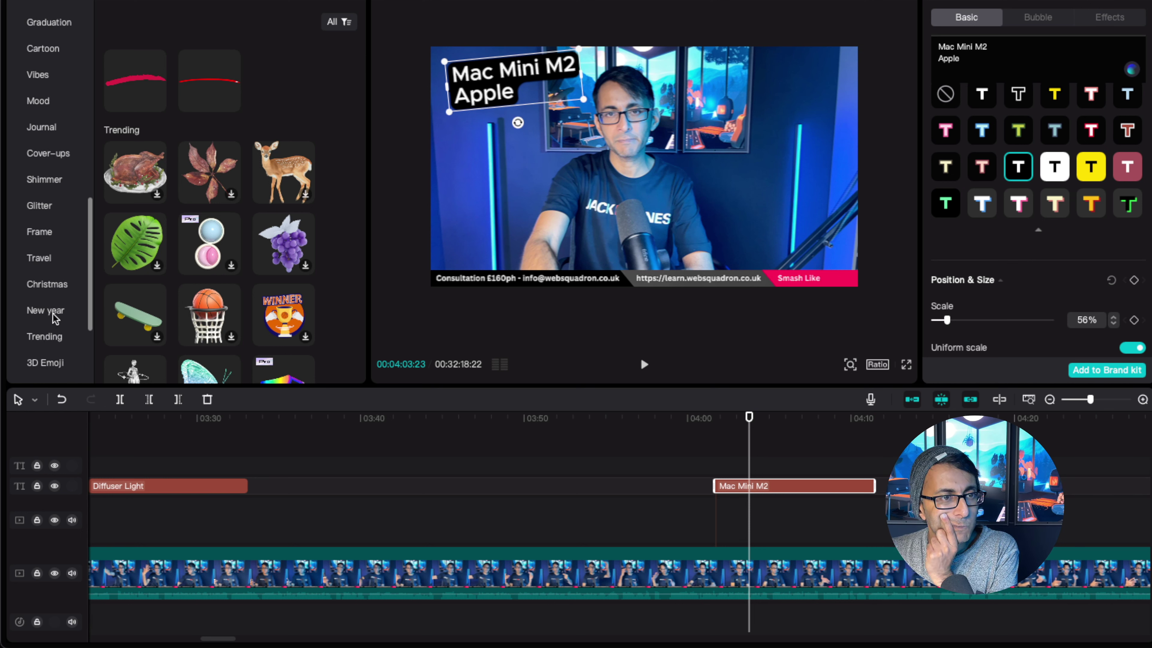
scroll(53, 313, up, 2)
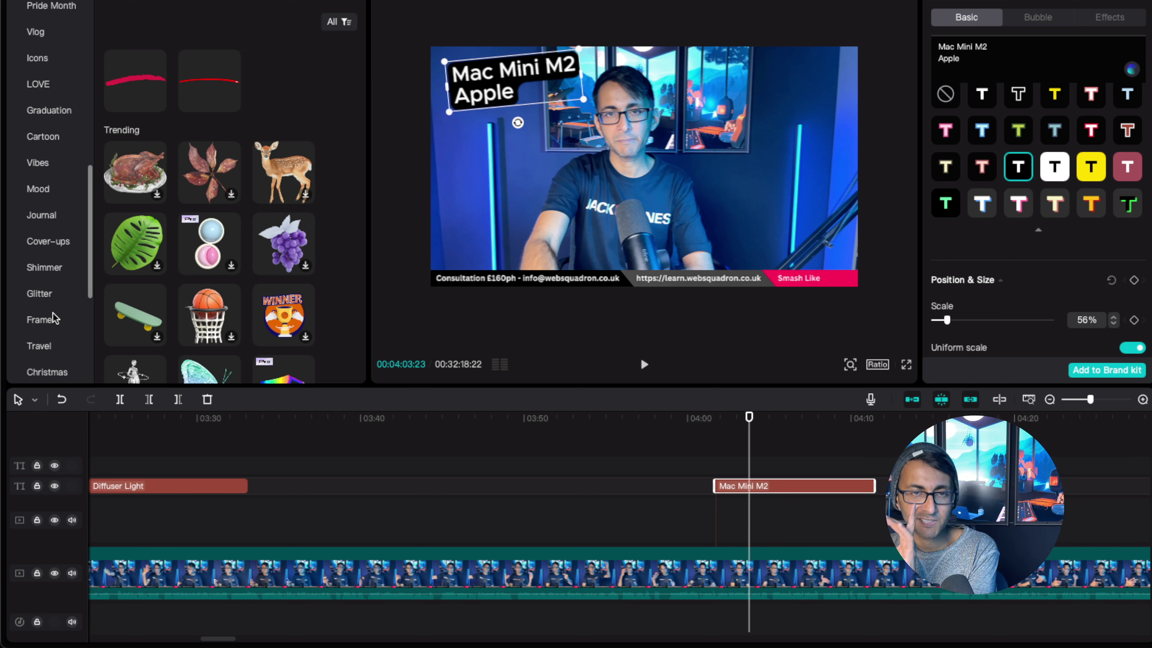
click(349, 22)
click(275, 23)
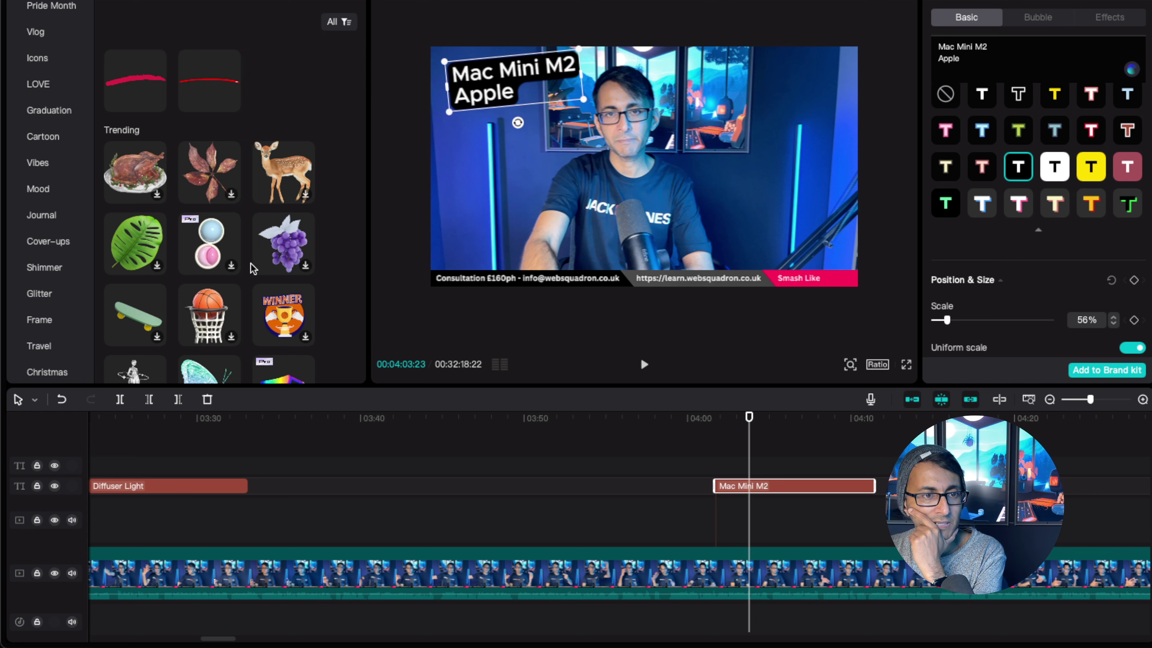
Find the red apple with a face among the Emoji stickers and add it to the timeline above the Mac Mini M2 title
scroll(252, 273, down, 10)
scroll(249, 277, down, 10)
scroll(249, 279, down, 10)
scroll(249, 279, down, 10)
scroll(249, 279, down, 10)
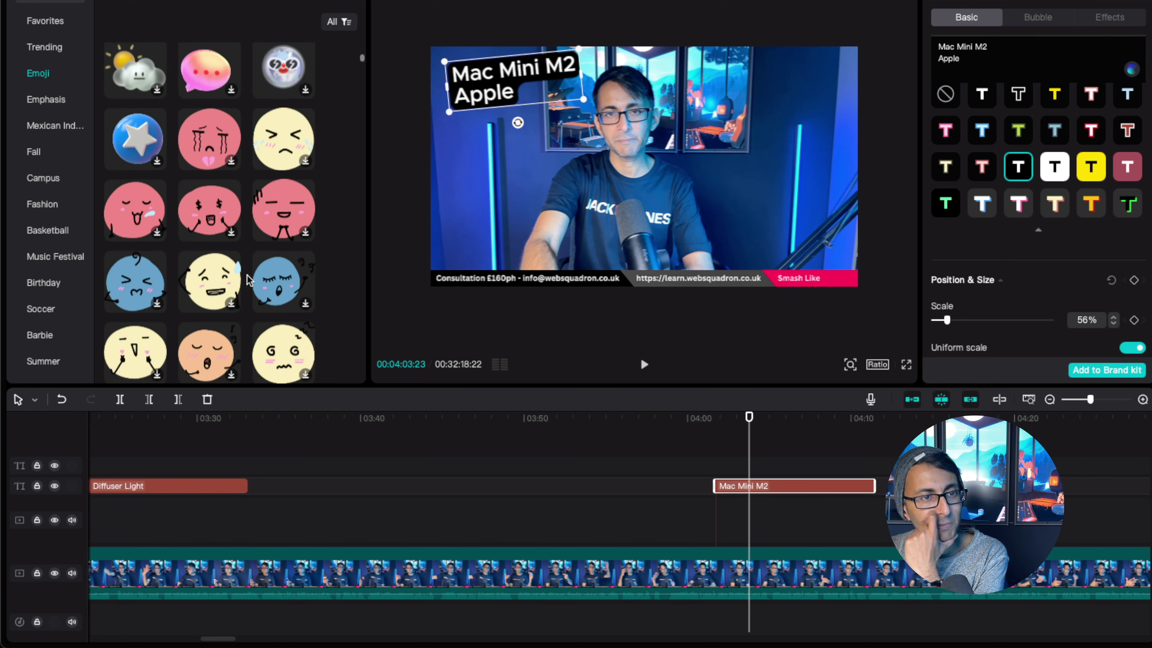
scroll(249, 279, down, 10)
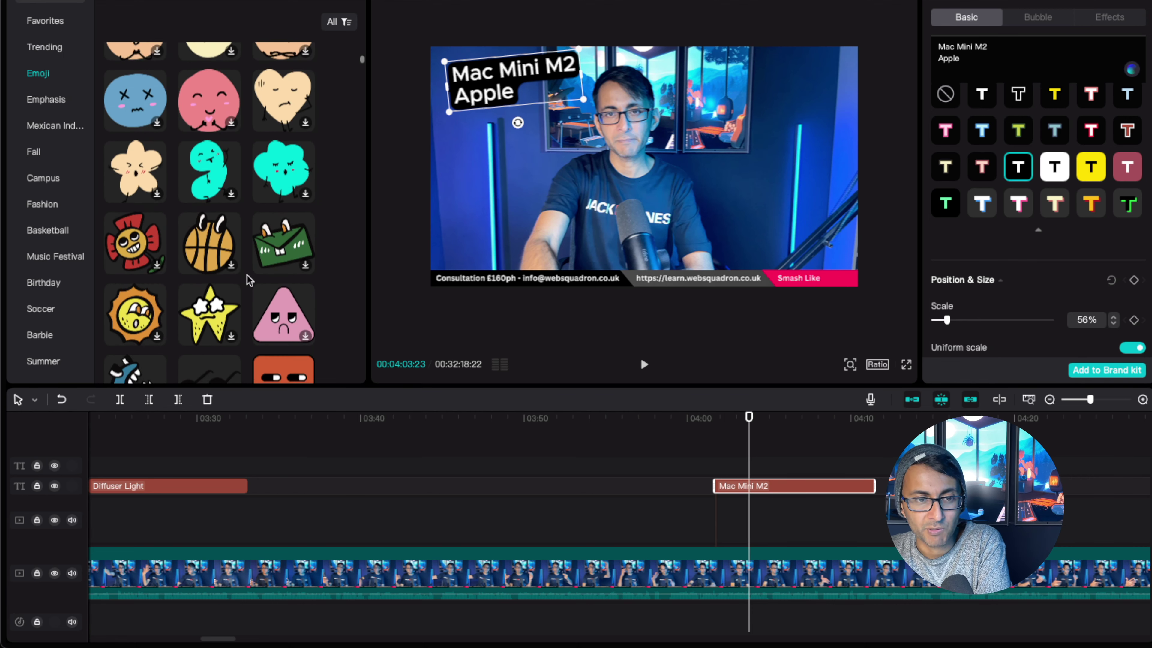
scroll(249, 279, down, 10)
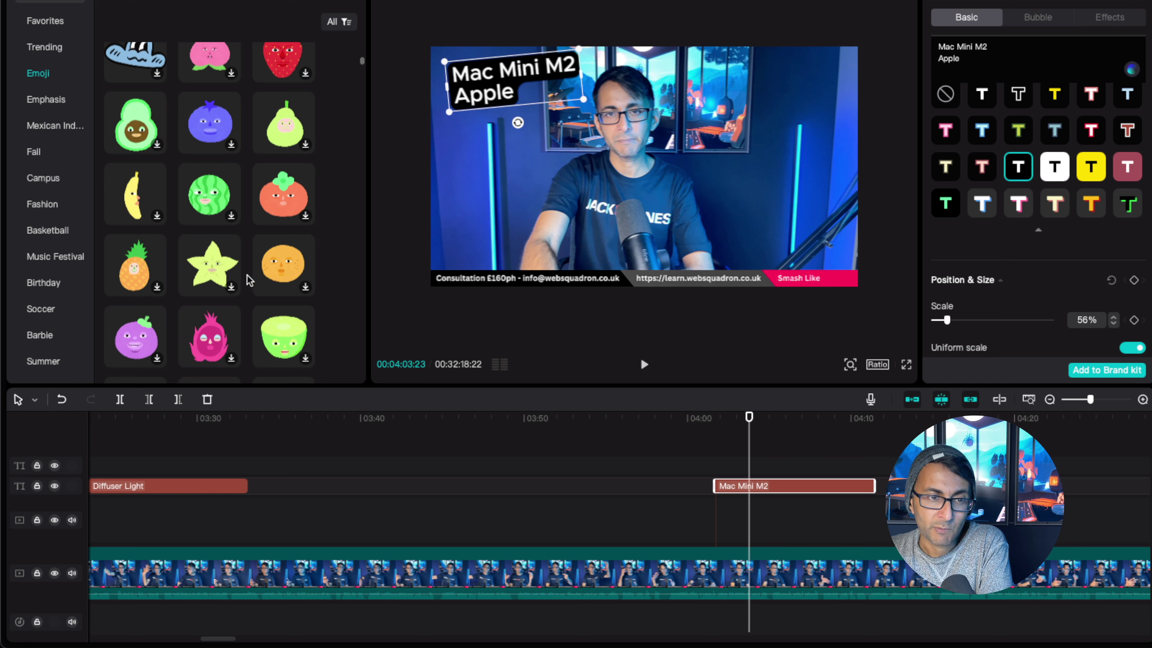
scroll(250, 280, down, 1)
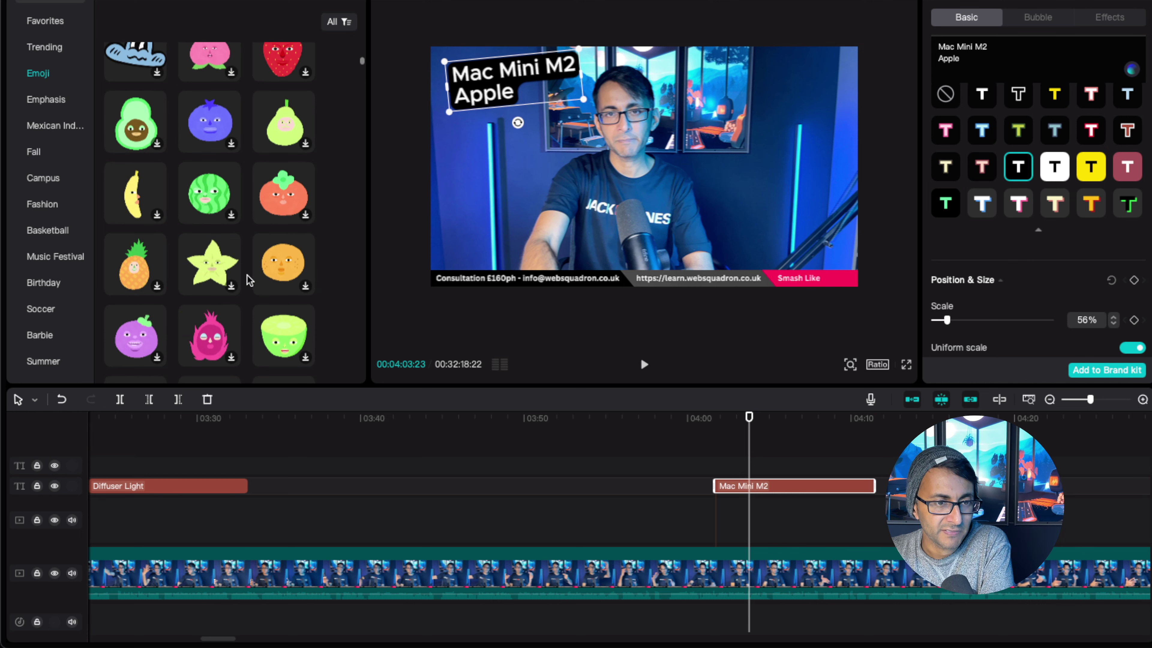
scroll(249, 279, up, 2)
scroll(287, 180, down, 2)
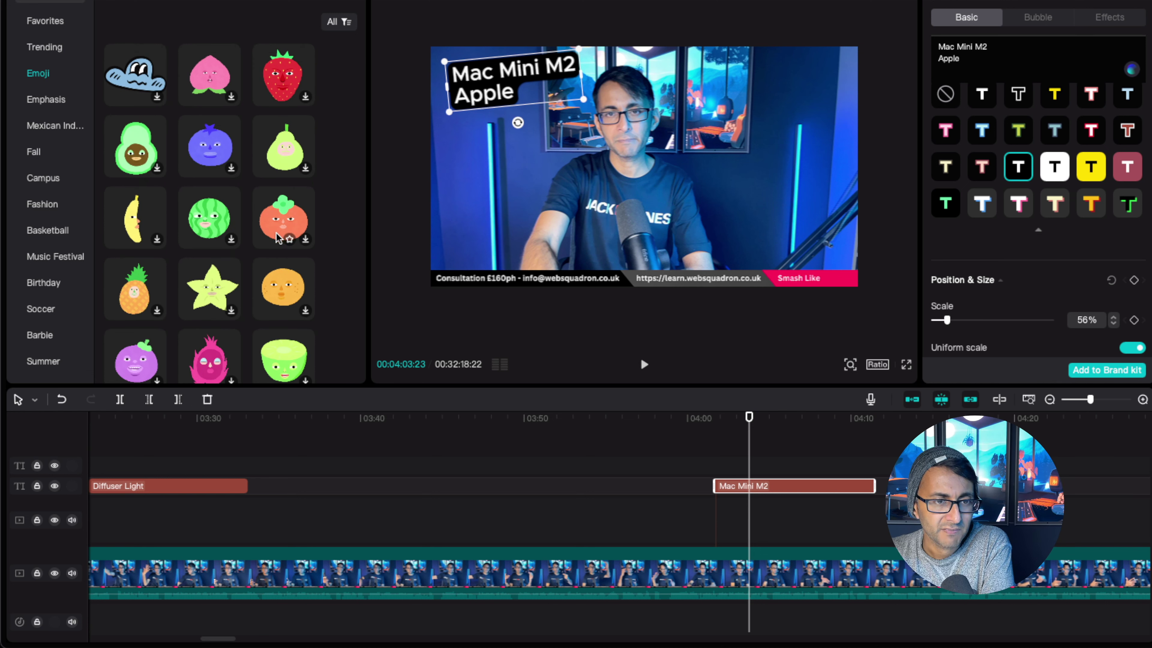
scroll(181, 278, down, 4)
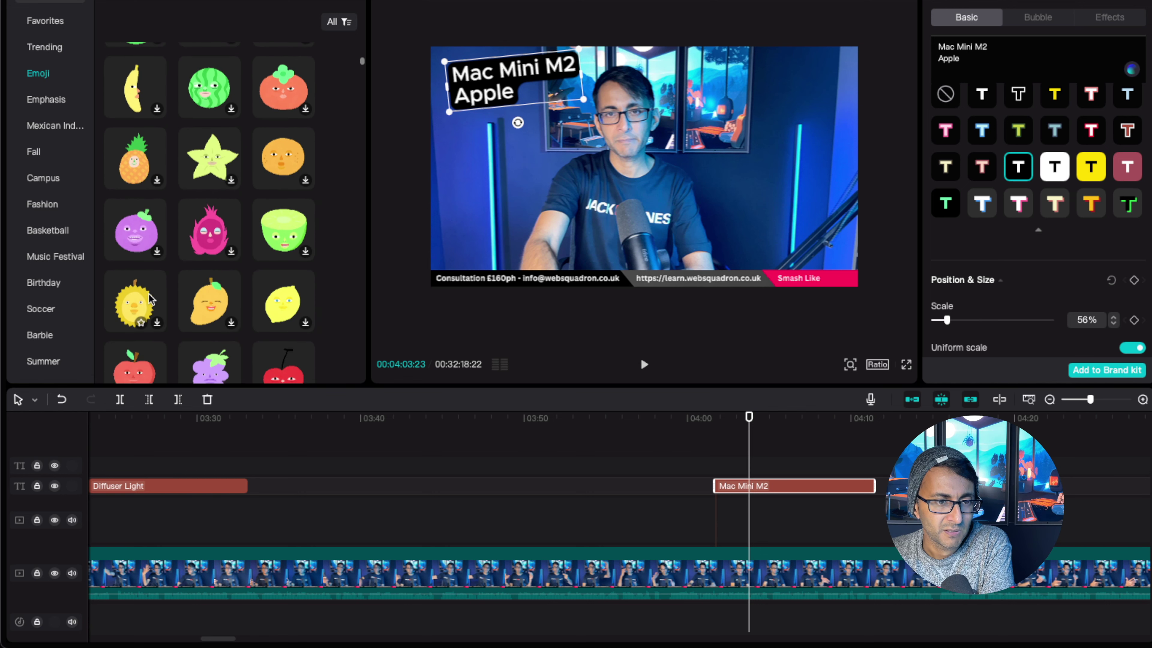
drag(134, 350, 520, 184)
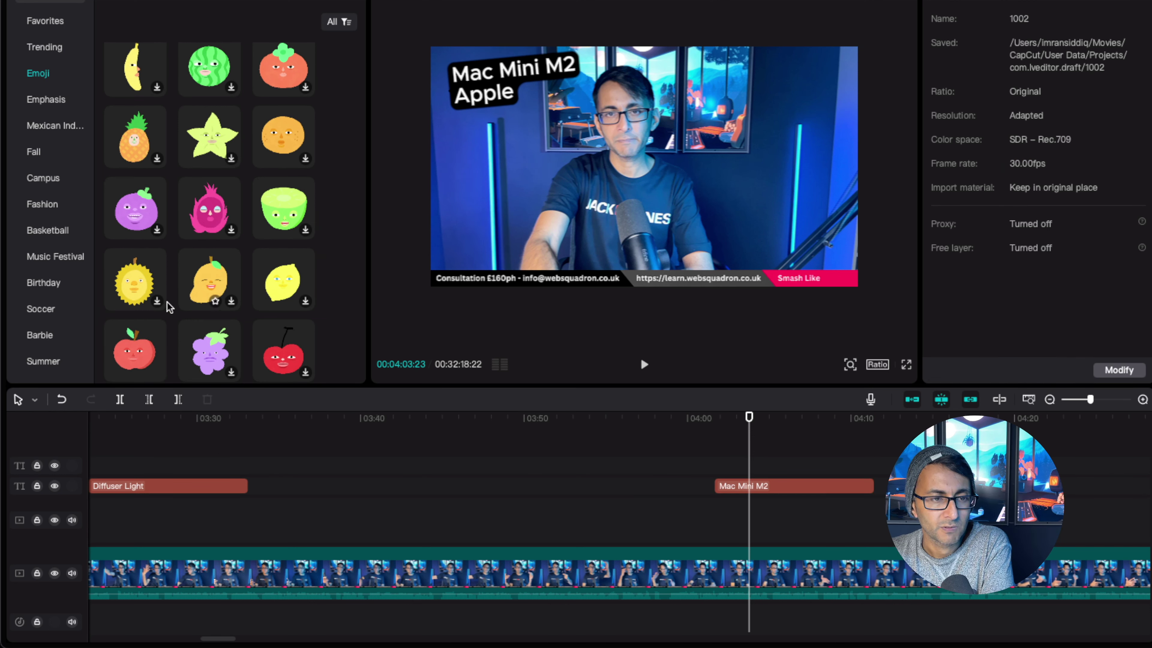
drag(129, 351, 761, 467)
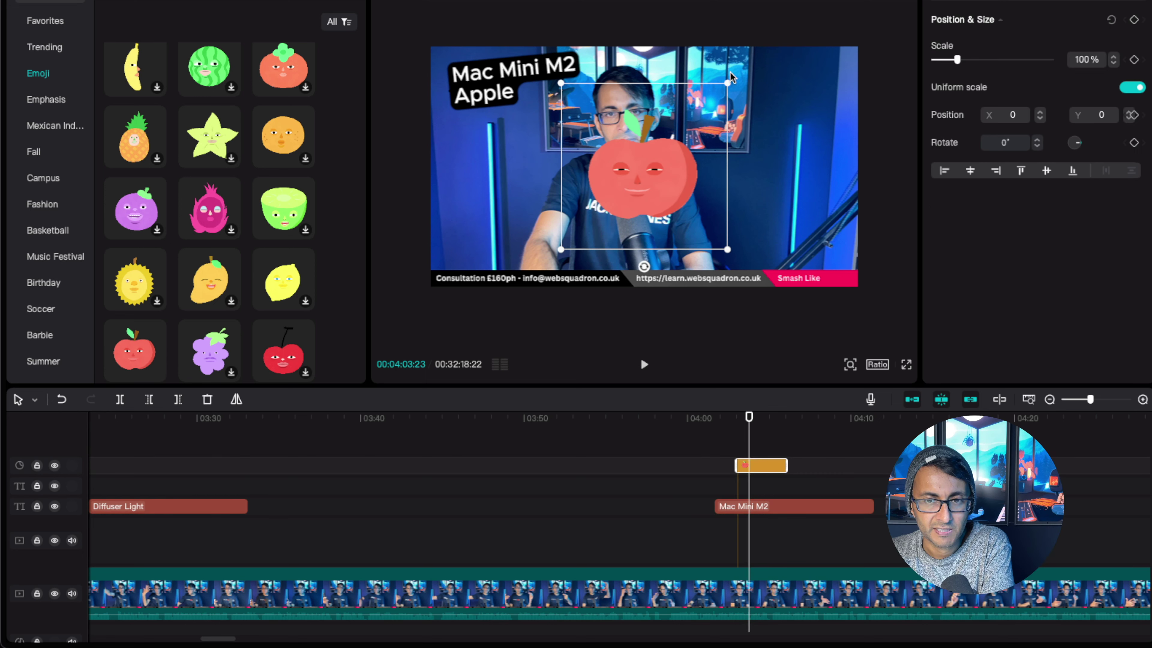
Scale the apple sticker to 73%, rotate it 6°, and place it beneath the title at about X -1219, Y 157
drag(727, 83, 704, 105)
drag(648, 203, 487, 229)
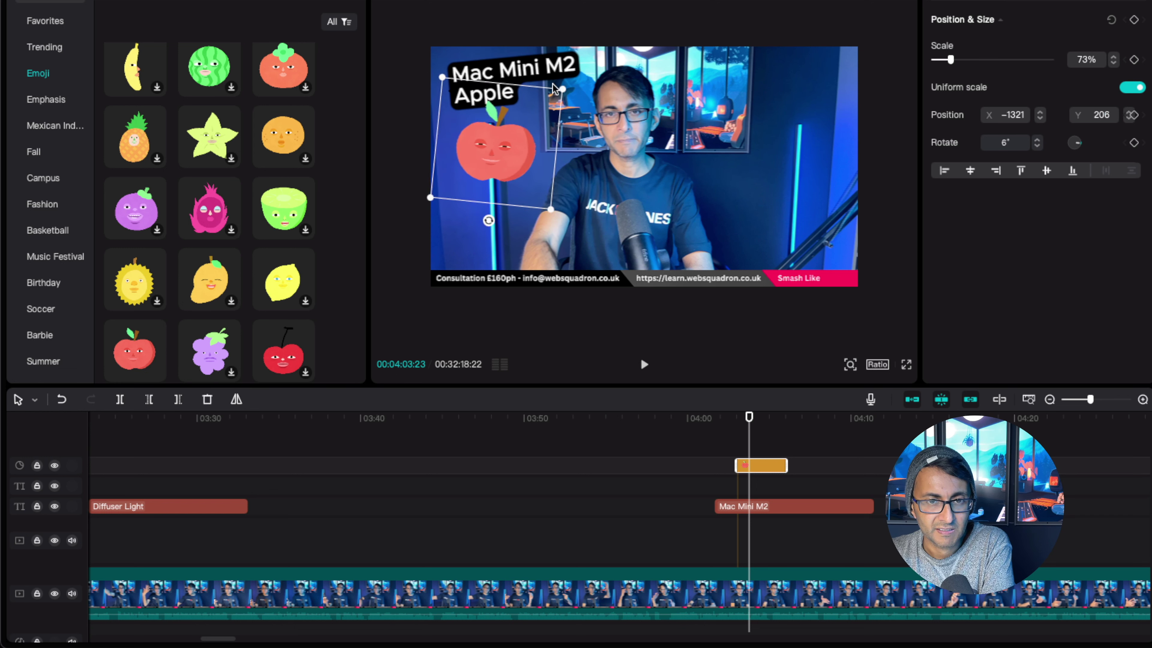
drag(501, 151, 512, 156)
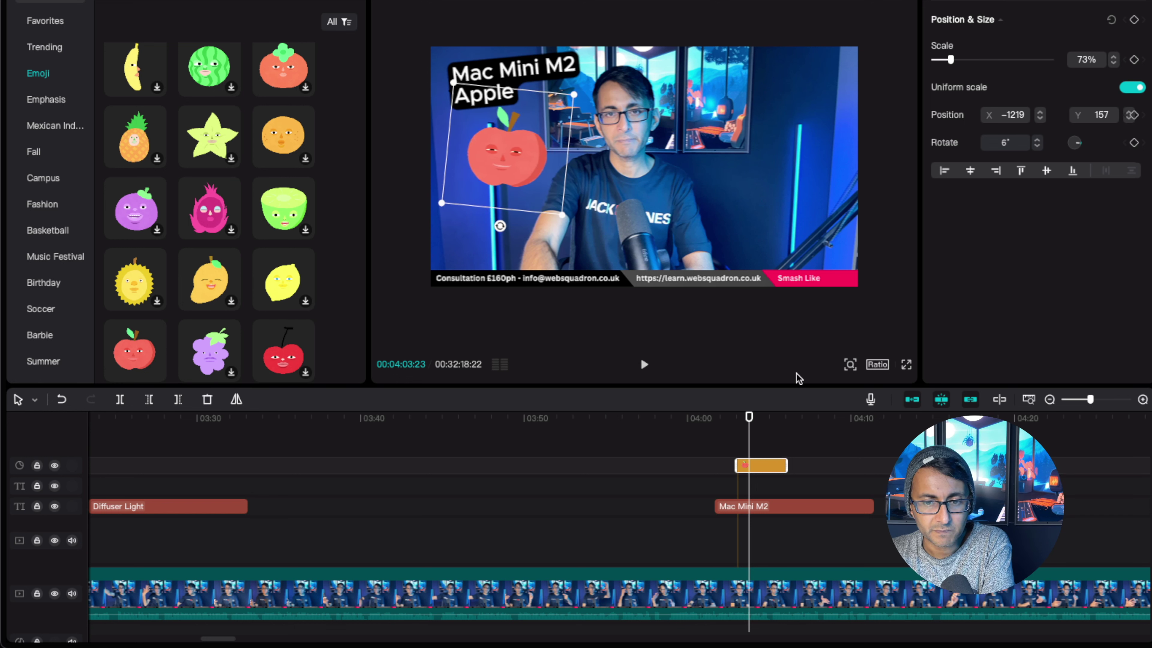
Extend the apple sticker's clip so it ends together with the Mac Mini M2 title clip
drag(786, 465, 863, 467)
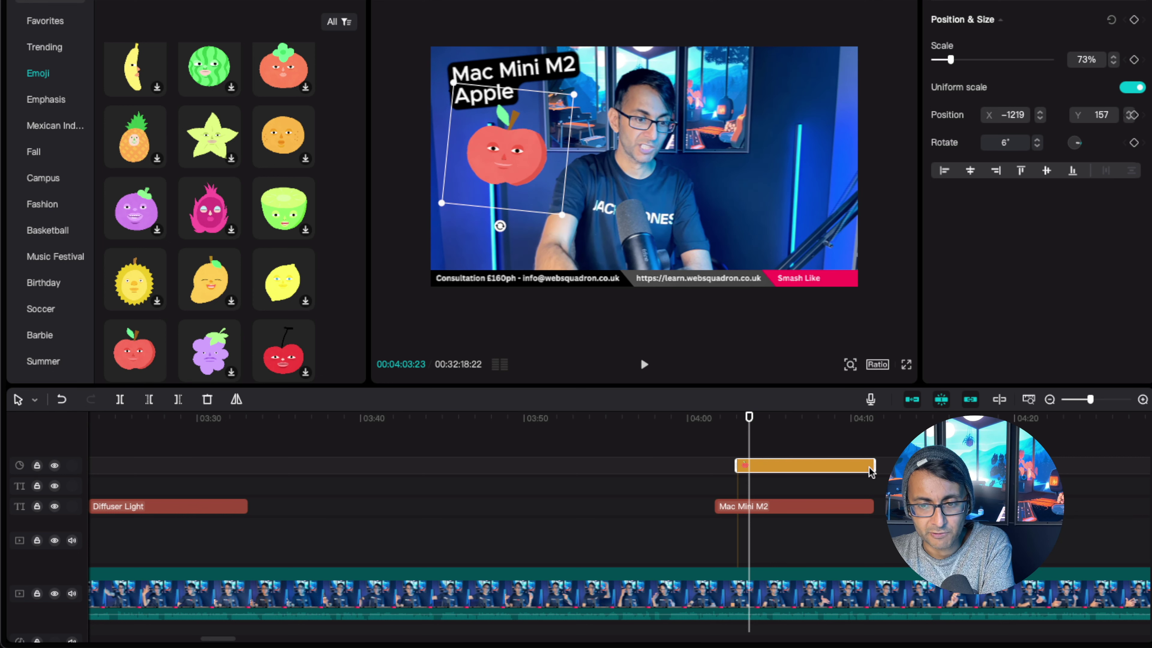
click(867, 507)
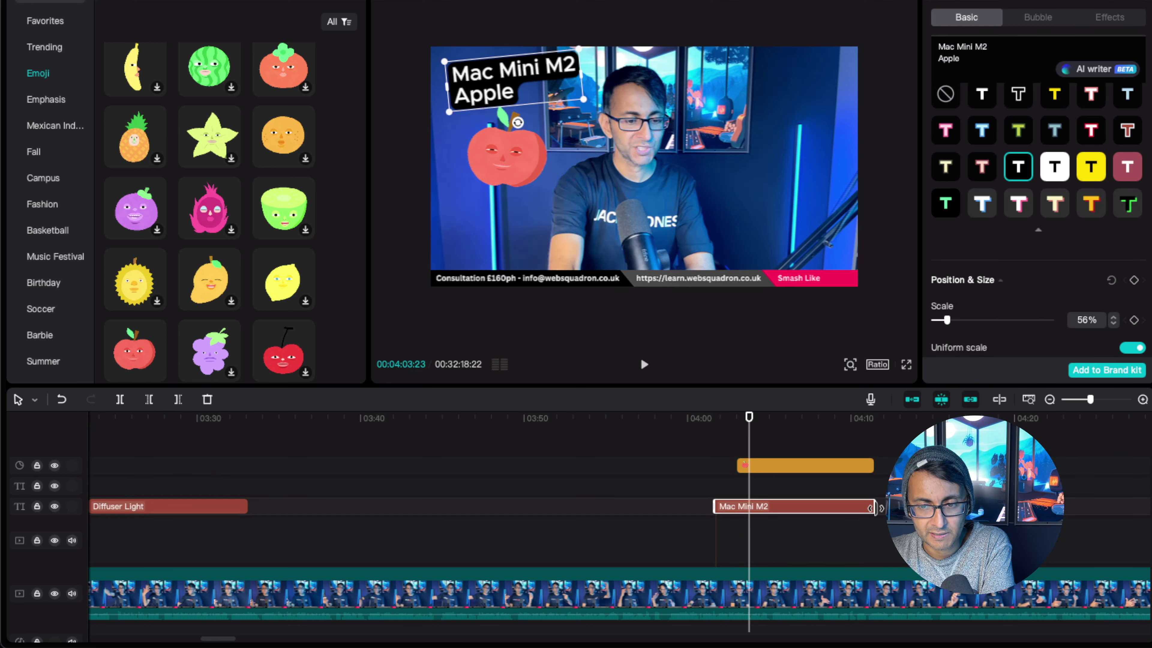
Play the video from just before the Mac Mini M2 title to about 00:04:23 to review the apple and find the next title's spot
click(702, 443)
key(space)
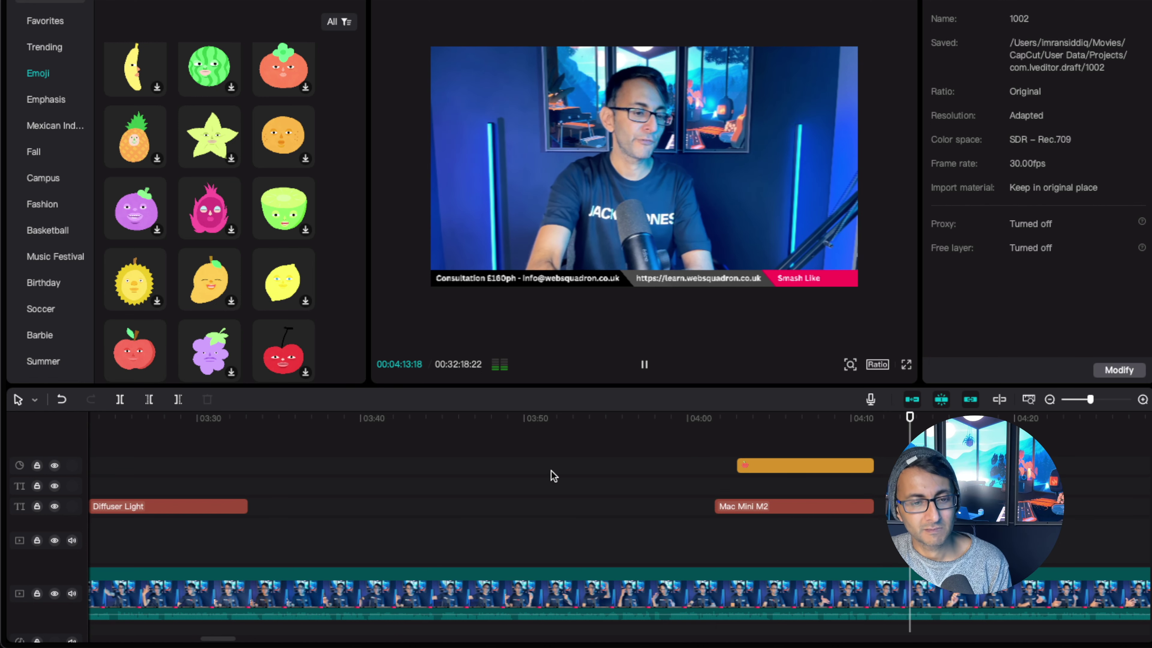
drag(217, 641, 241, 644)
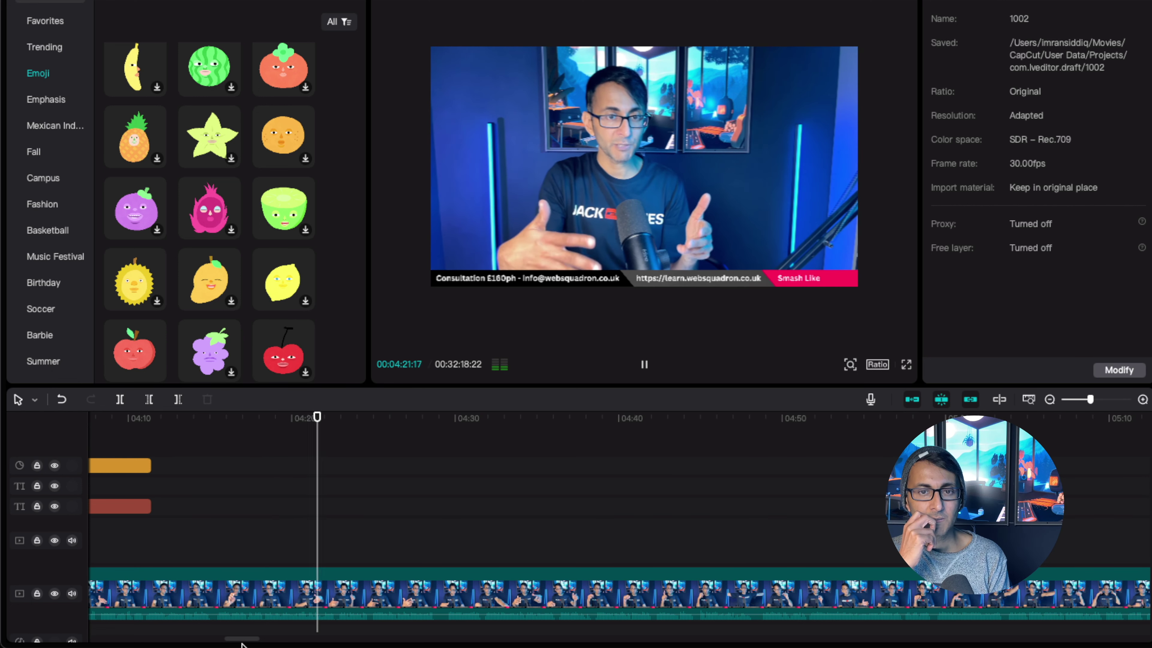
key(space)
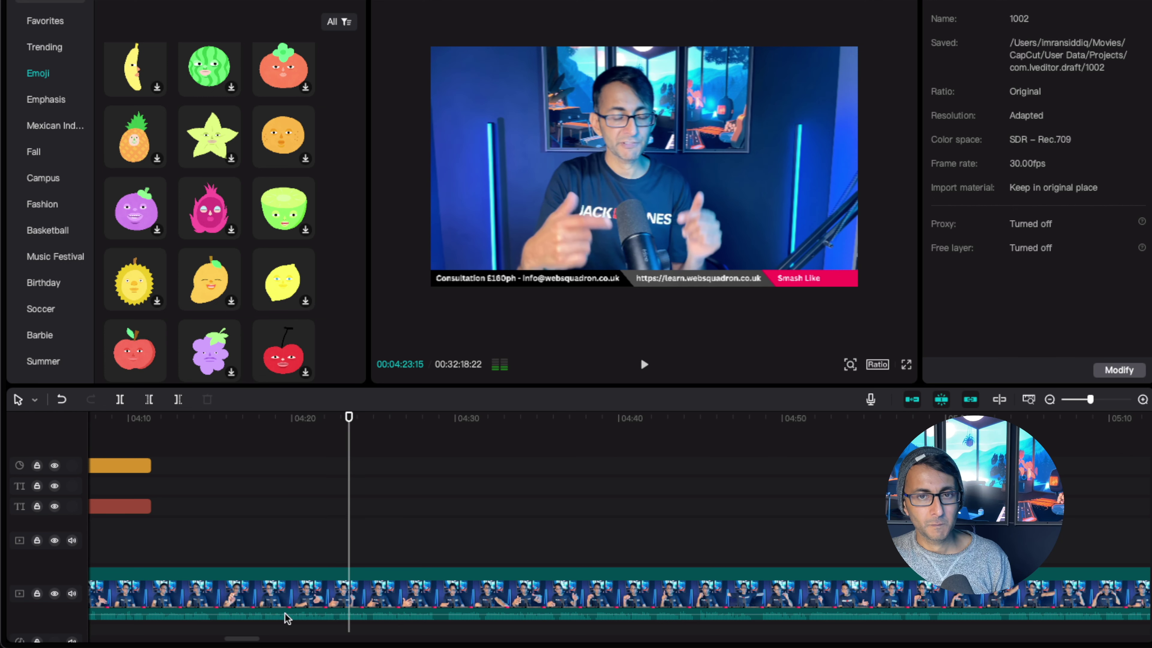
Copy the Mac Mini M2 title clip and paste it on the same track at 00:04:22:28
click(129, 513)
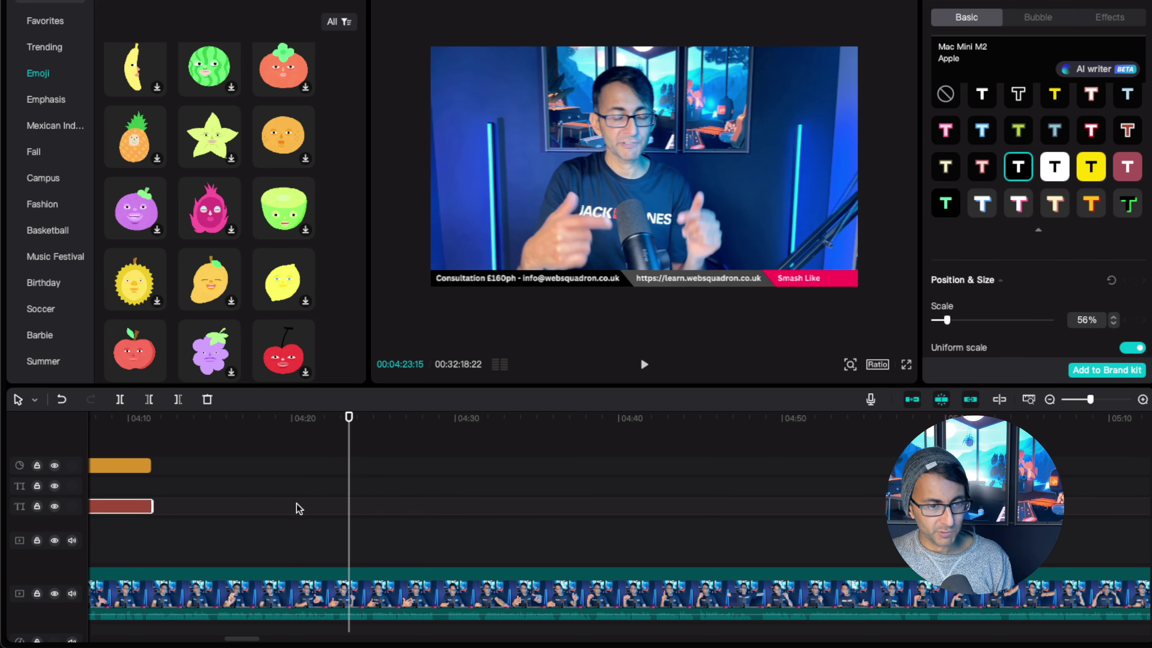
click(342, 508)
click(345, 510)
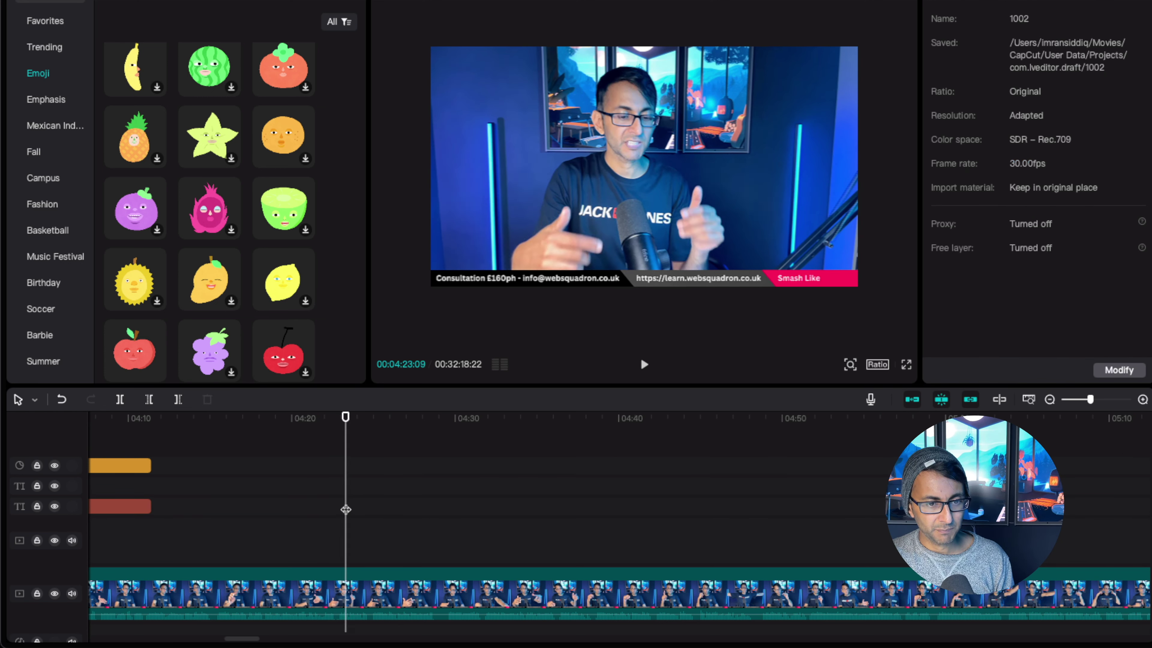
click(340, 508)
key(cmd+v)
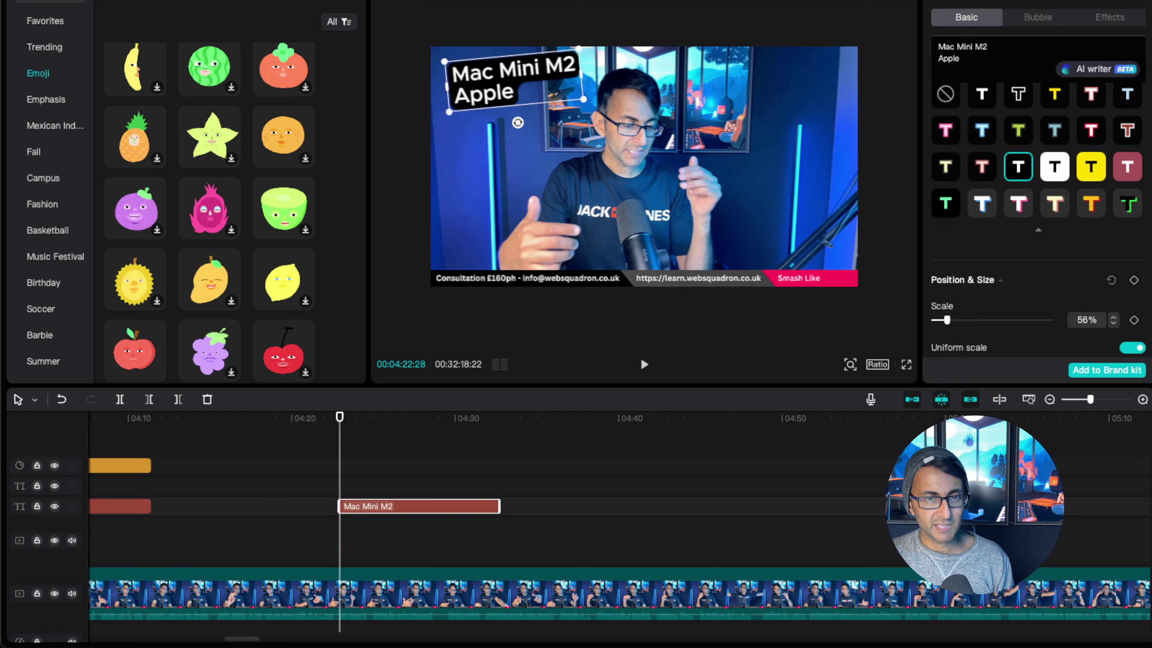
Replace the pasted title's text with "Fifine Dynamic" on the first line and "Microphone" on the second
key(cmd+a)
text(Fi)
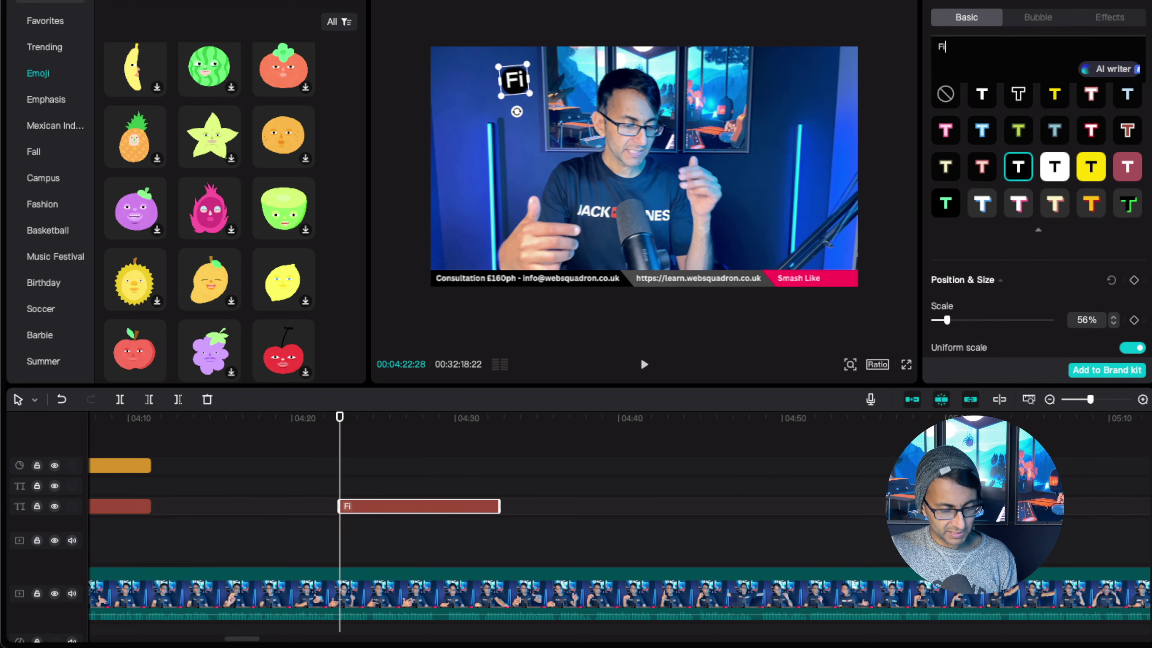
text(fine)
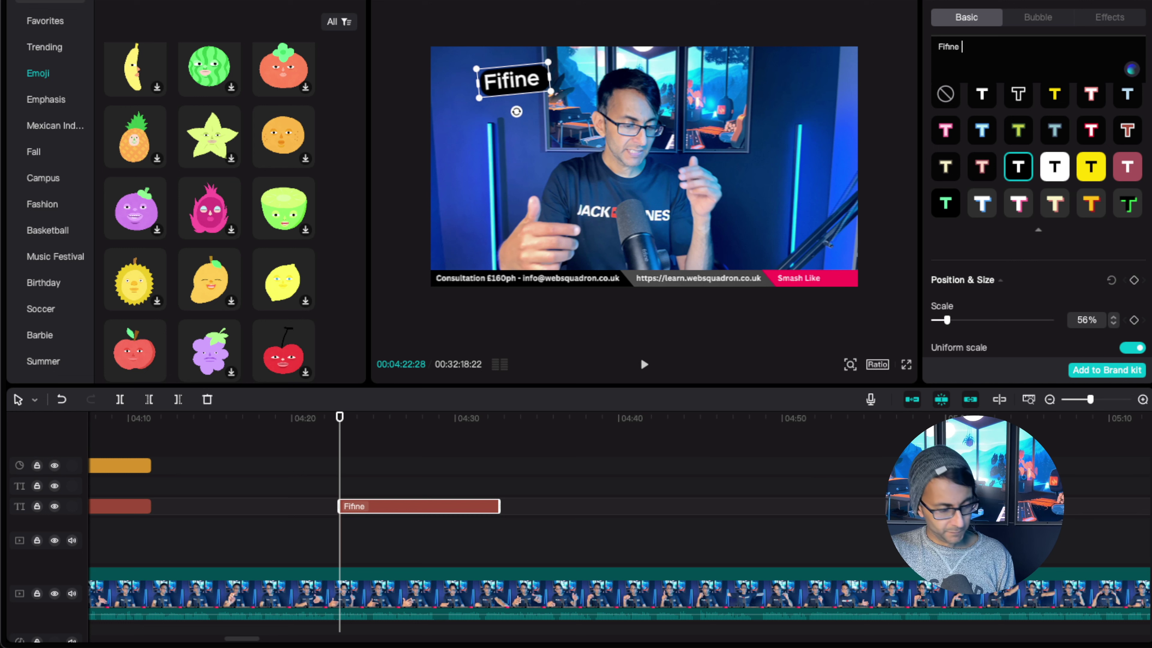
text( Dynamic Micro)
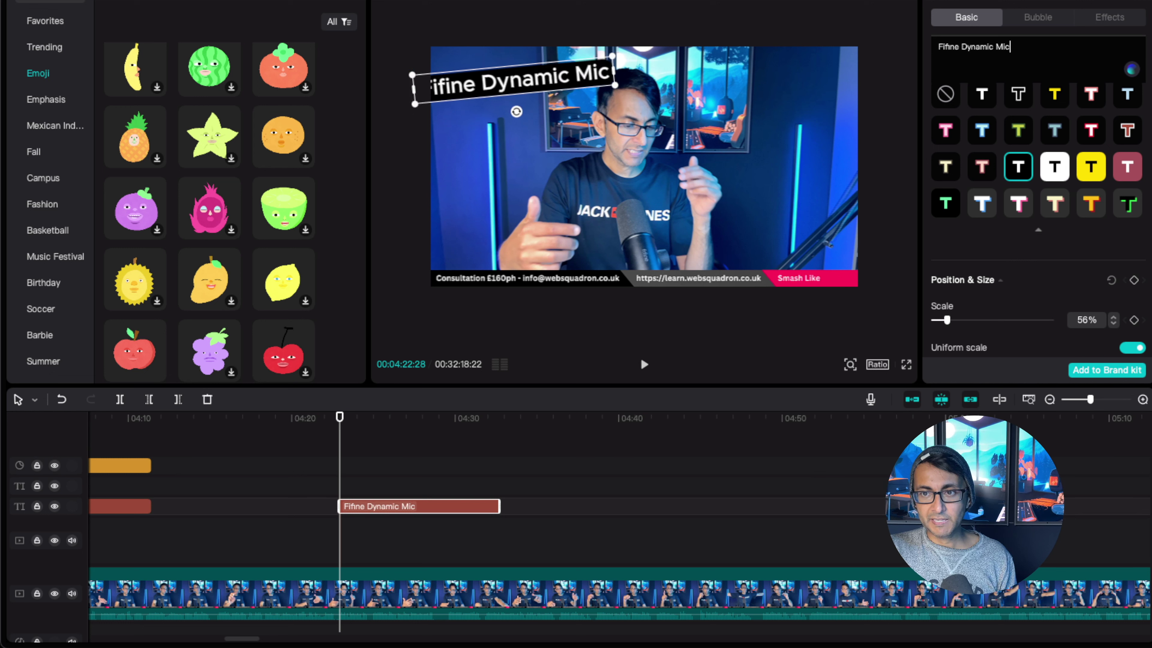
key(BackSpace)
key(BackSpace)
key(BackSpace)
key(BackSpace)
key(BackSpace)
key(BackSpace)
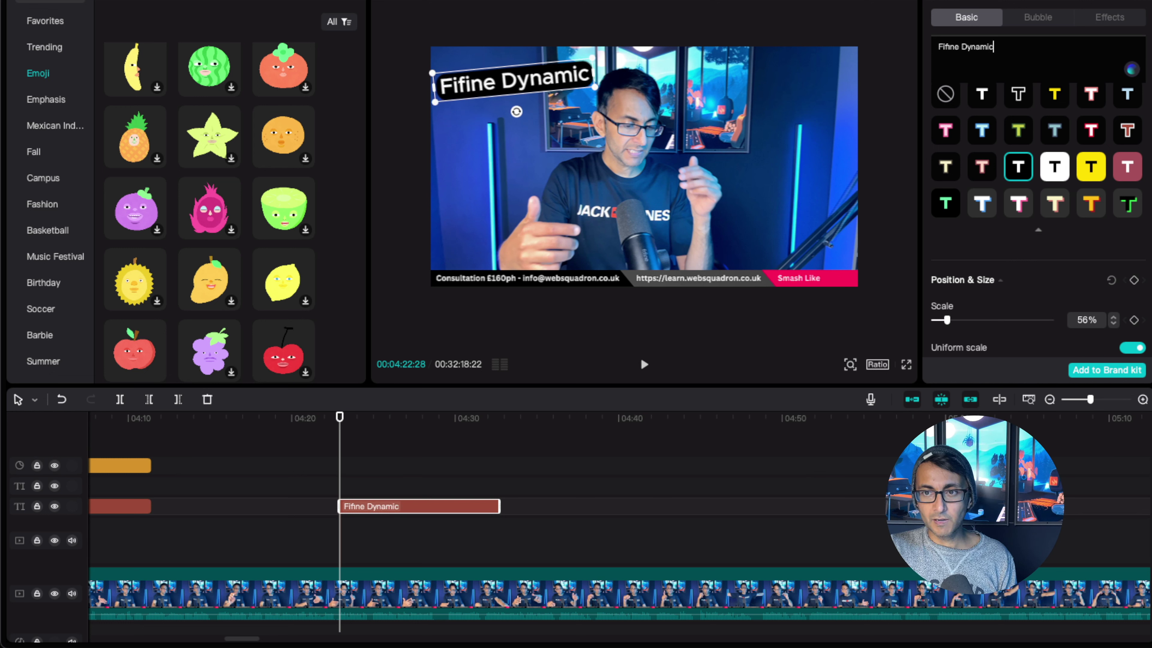
key(Return)
text(Microphone)
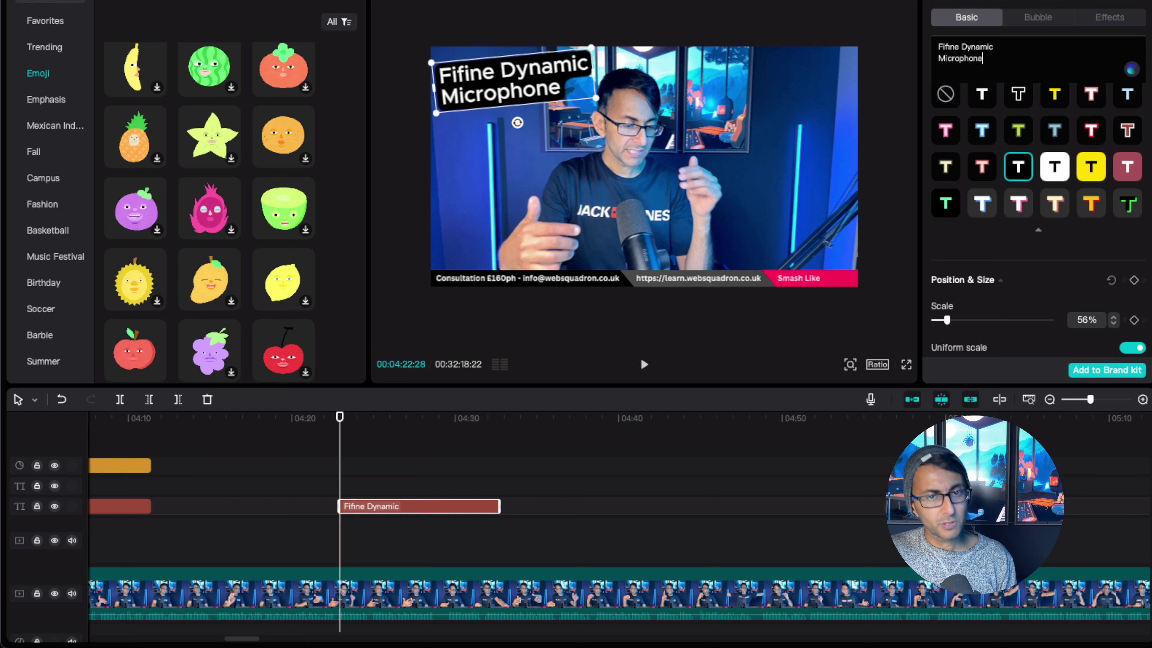
Move the Fifine Dynamic Microphone title to the lower right of the video frame beside the microphone and play the section back
drag(492, 94, 727, 238)
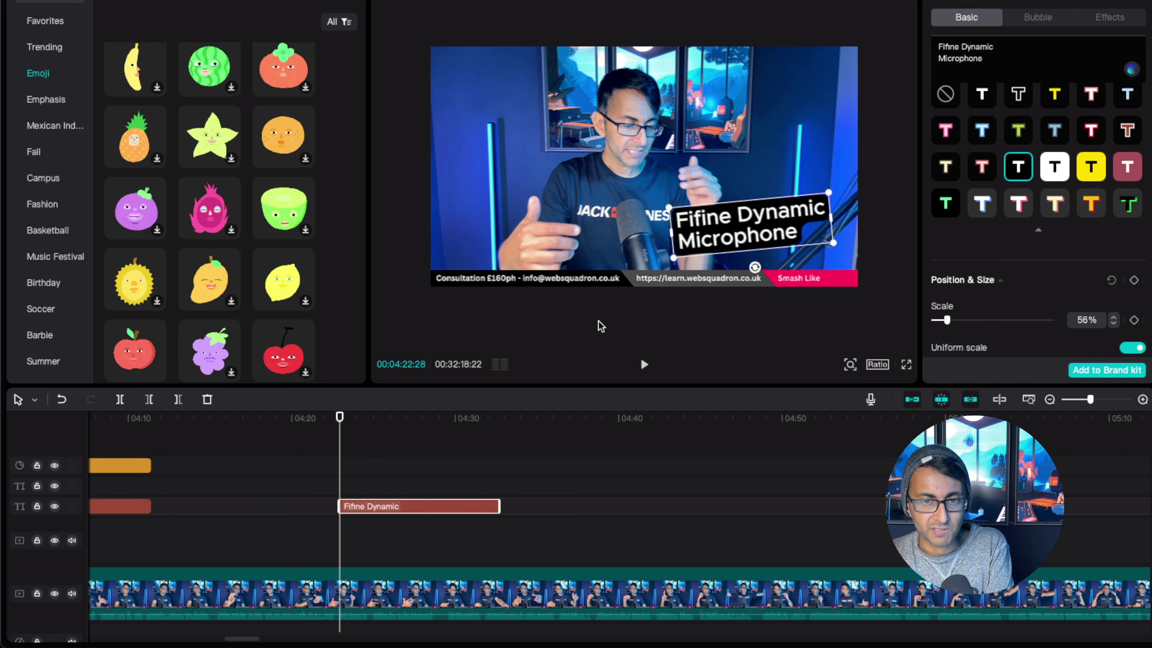
click(321, 475)
key(space)
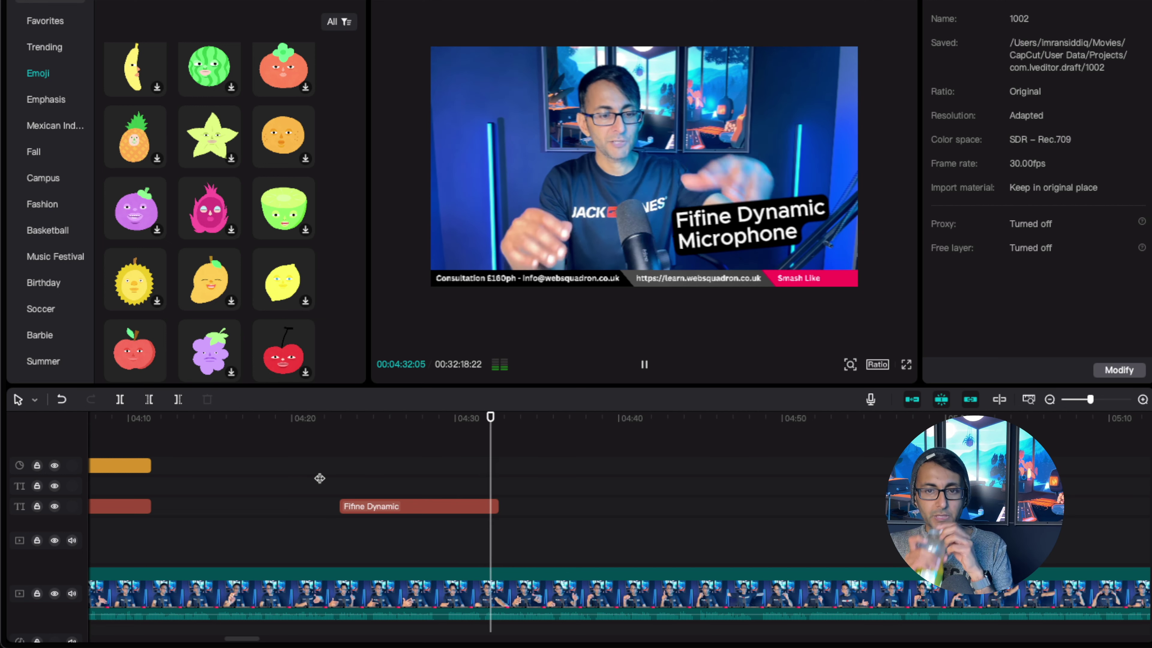
key(space)
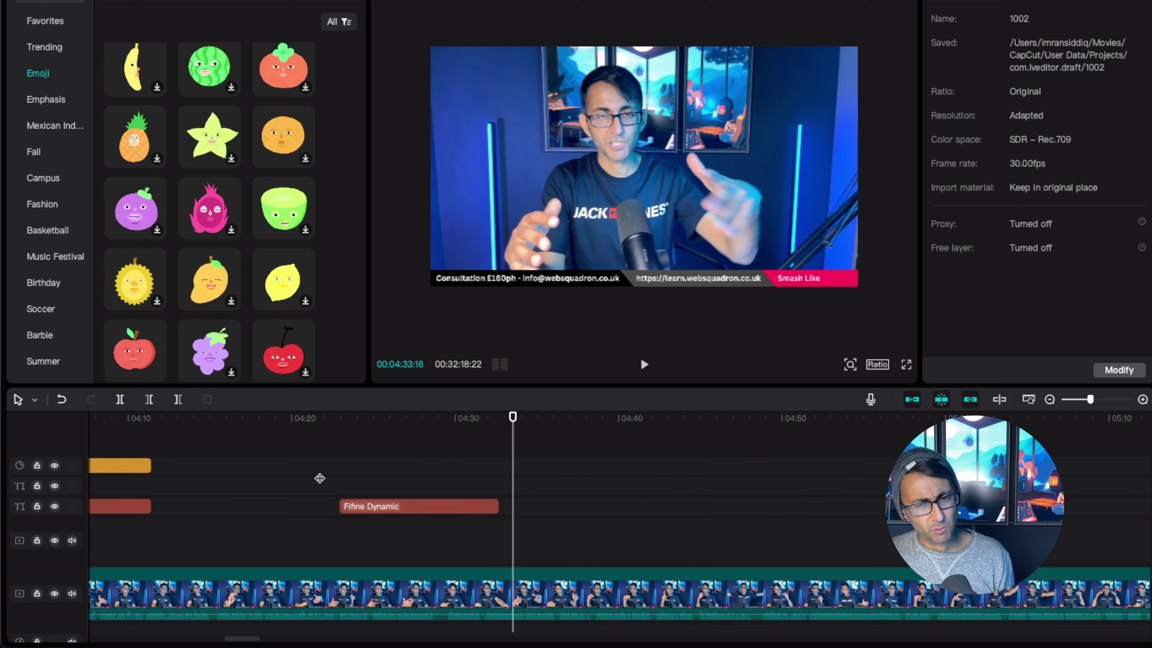
Extend the end of the Fifine title clip to about 00:04:36 on the timeline
click(494, 506)
drag(501, 505, 552, 505)
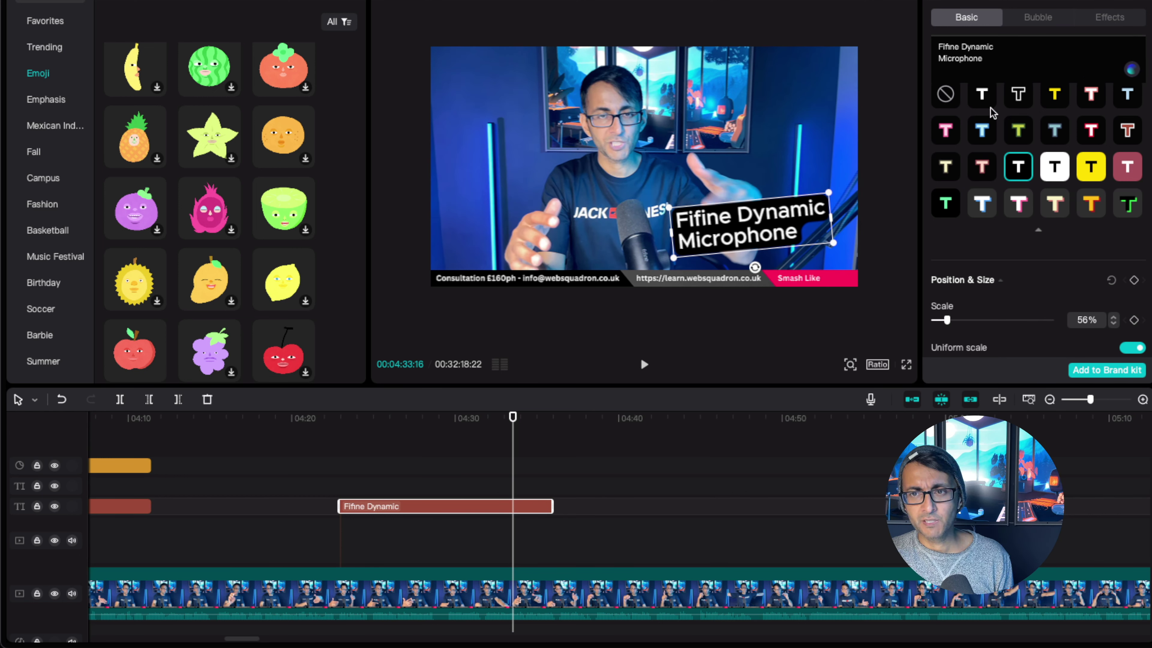
Add "from Amazon" as a third line of the Fifine title and move the title slightly up, clear of the bottom banner
click(1006, 58)
key(Return)
text(from Amazon)
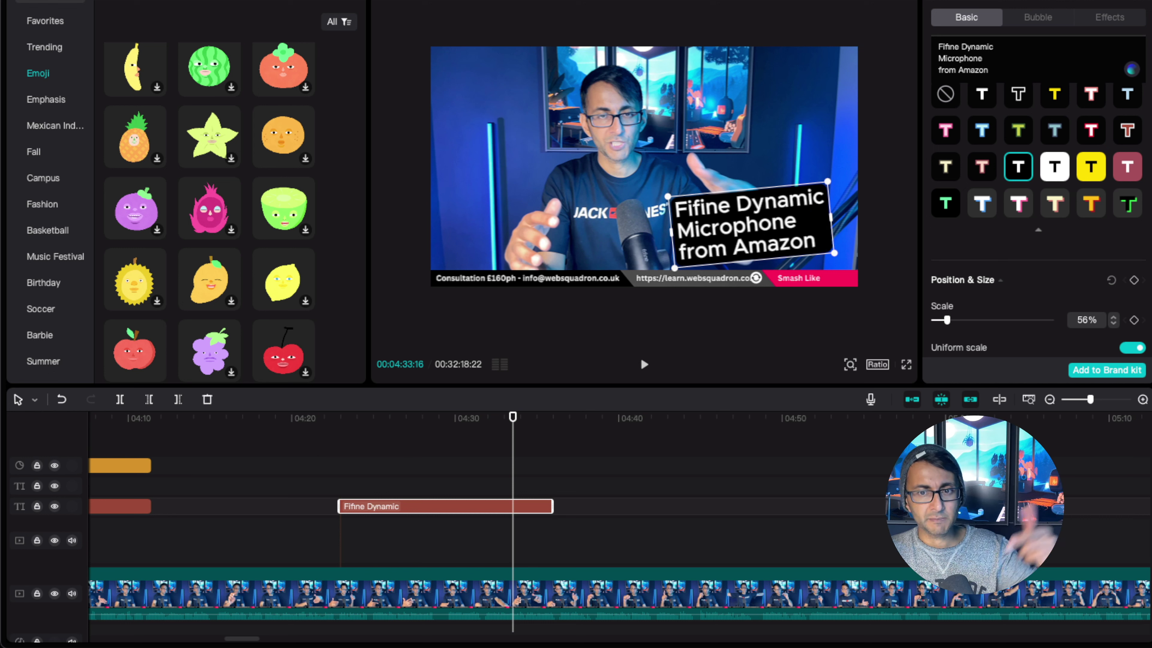
drag(744, 231, 744, 220)
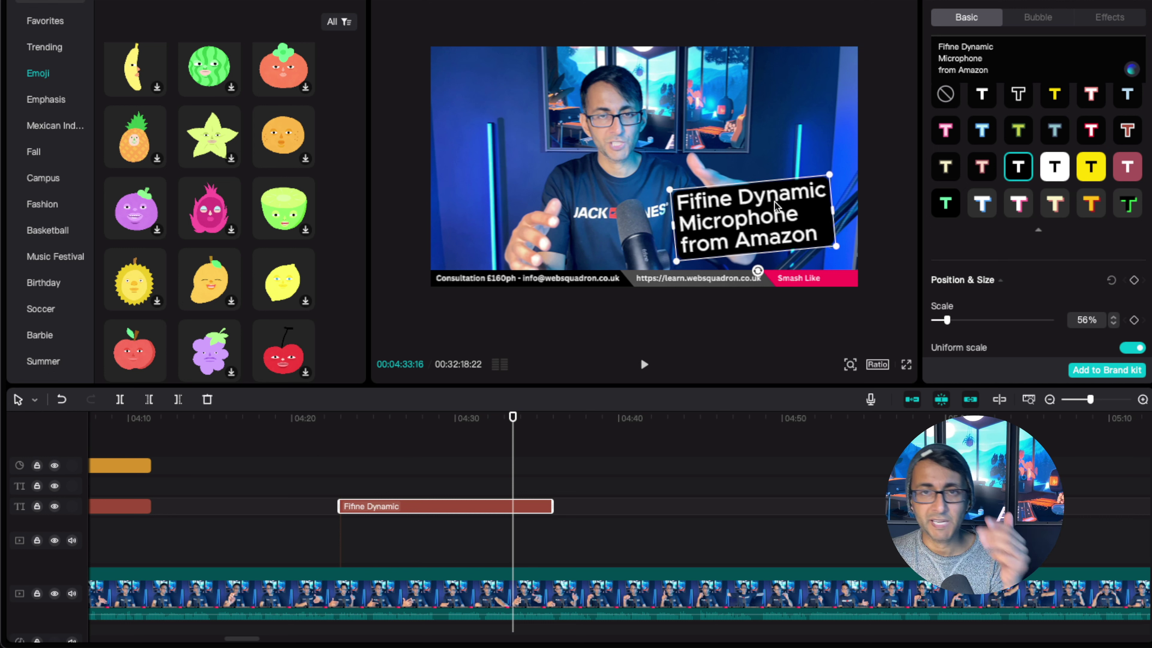
Review the background settings of the Fifine title, from opacity to the X and Y offsets
scroll(999, 229, down, 15)
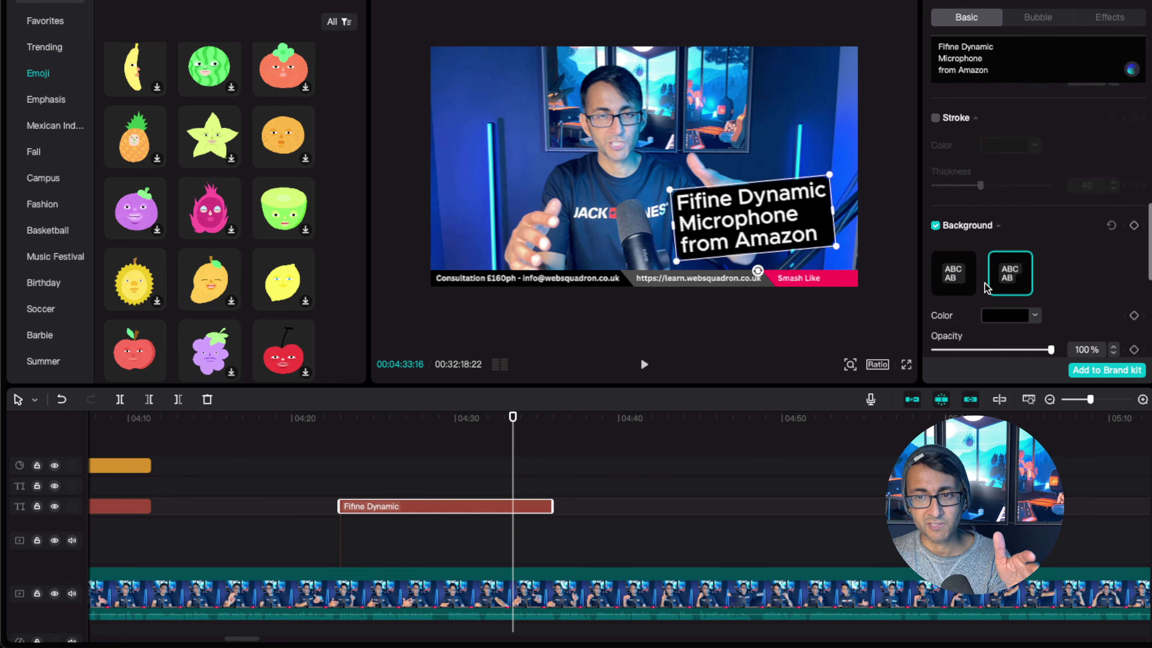
scroll(992, 265, up, 3)
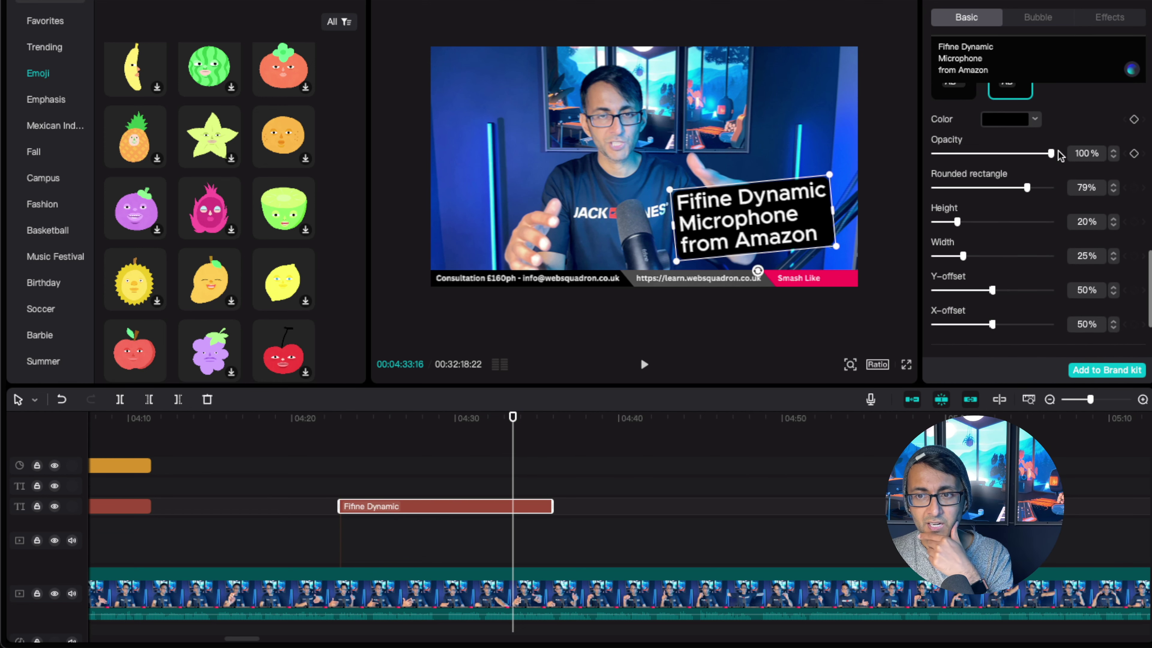
drag(1051, 155, 1116, 161)
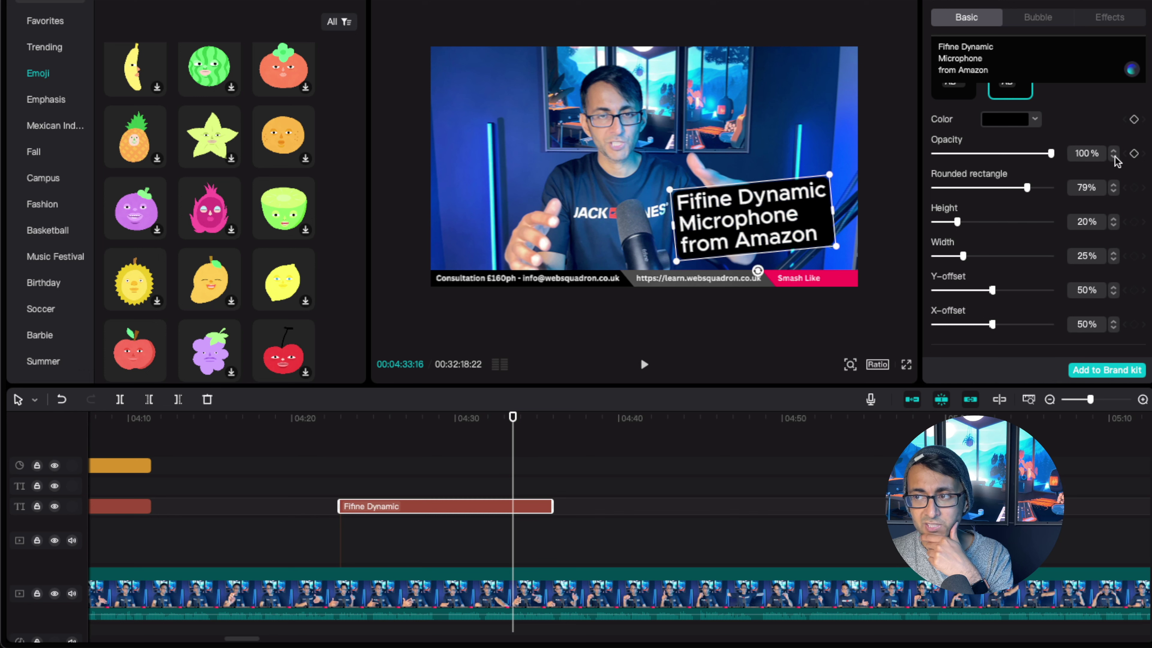
Play the video on past the Fifine title to about 00:05:23 to find footage that needs cutting
click(482, 473)
key(space)
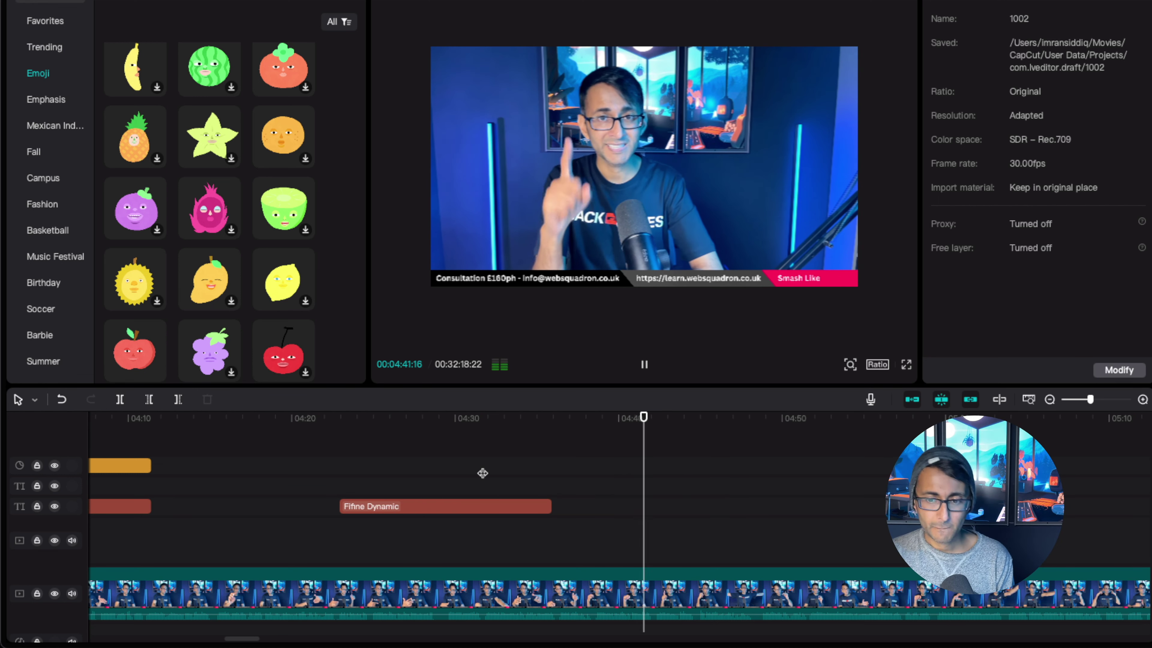
click(880, 496)
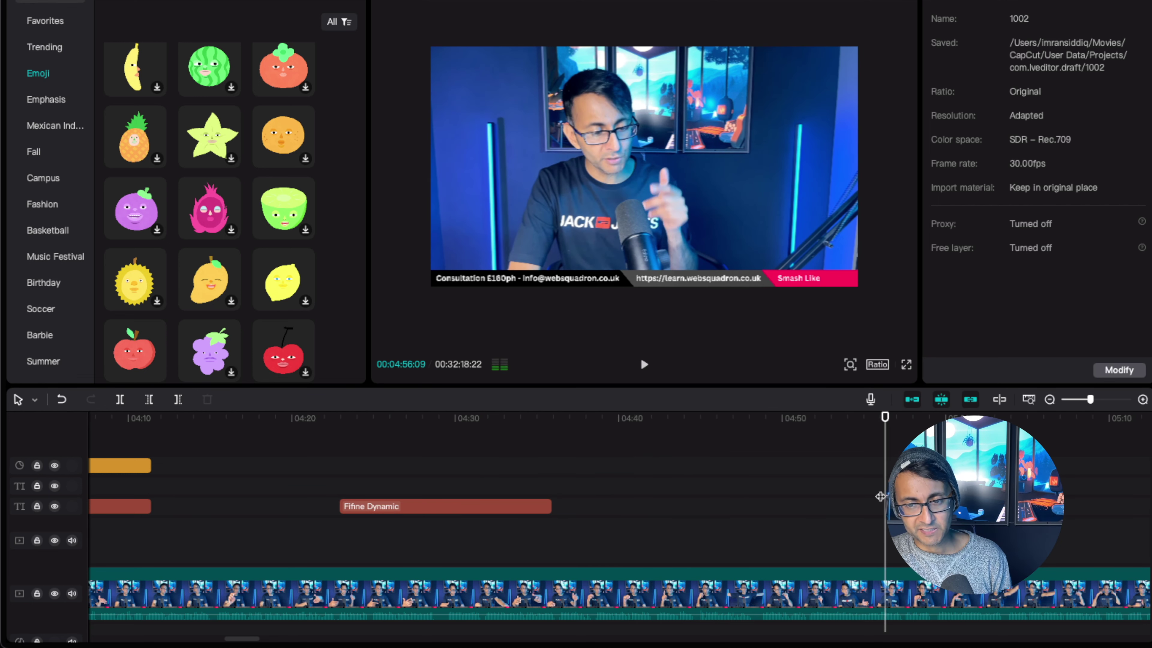
drag(240, 639, 255, 641)
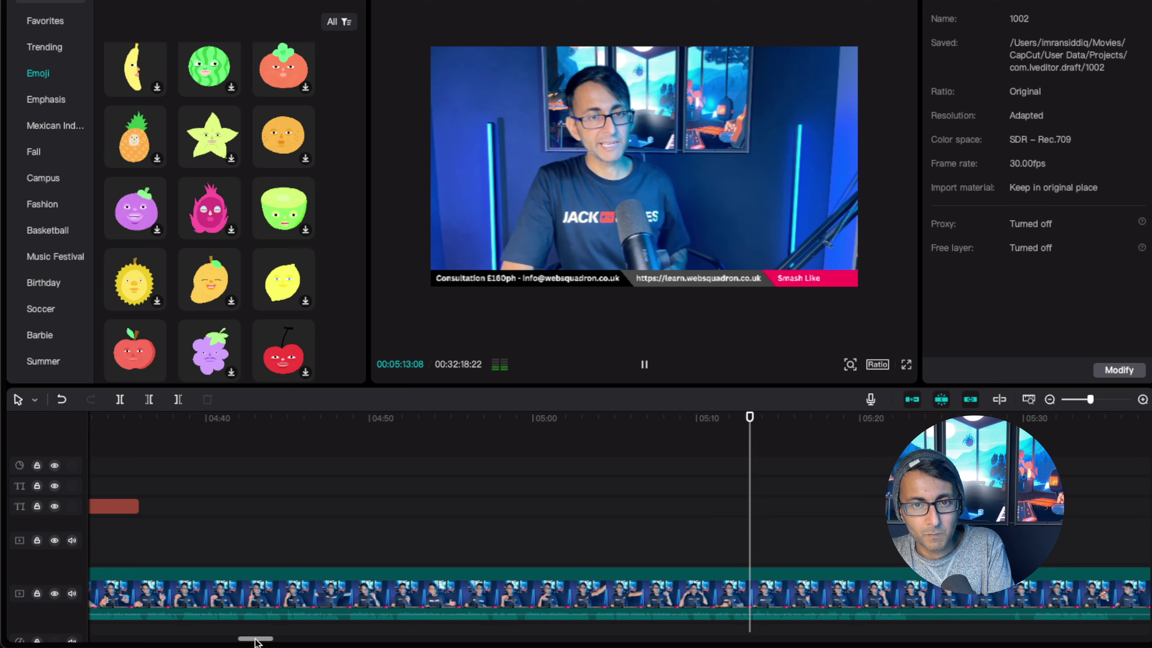
drag(255, 640, 267, 641)
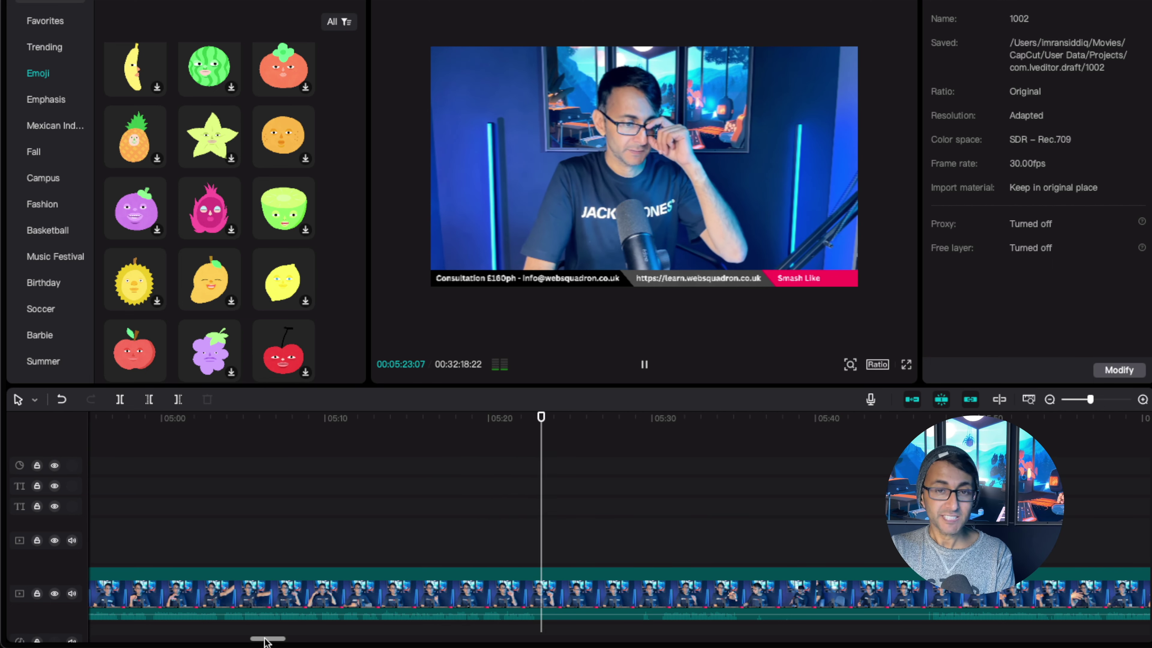
Split the main clip at 00:05:22:28 and 00:05:30:17 and delete the section in between
key(space)
drag(576, 418, 537, 422)
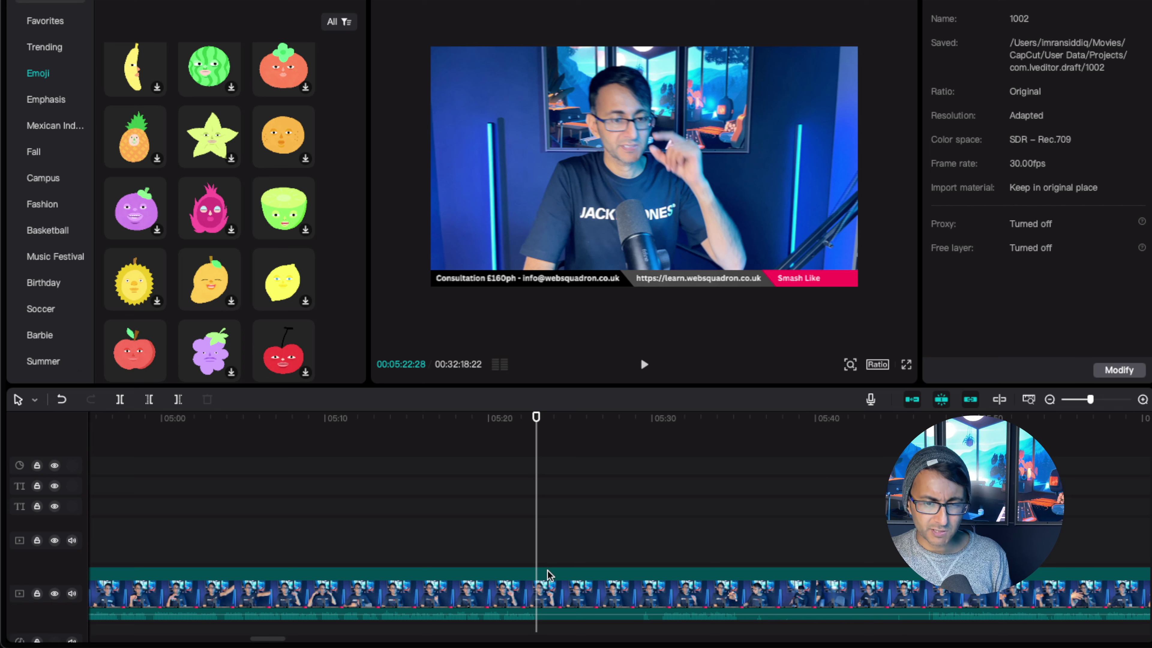
click(538, 599)
drag(539, 423, 656, 419)
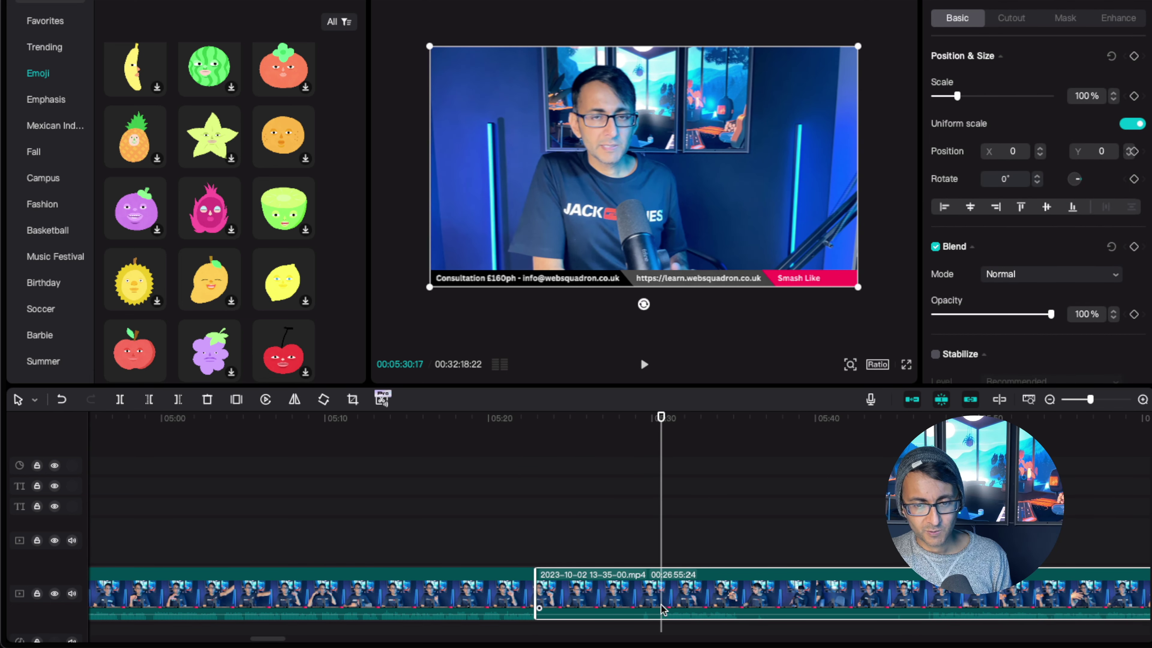
key(ctrl+b)
key(Delete)
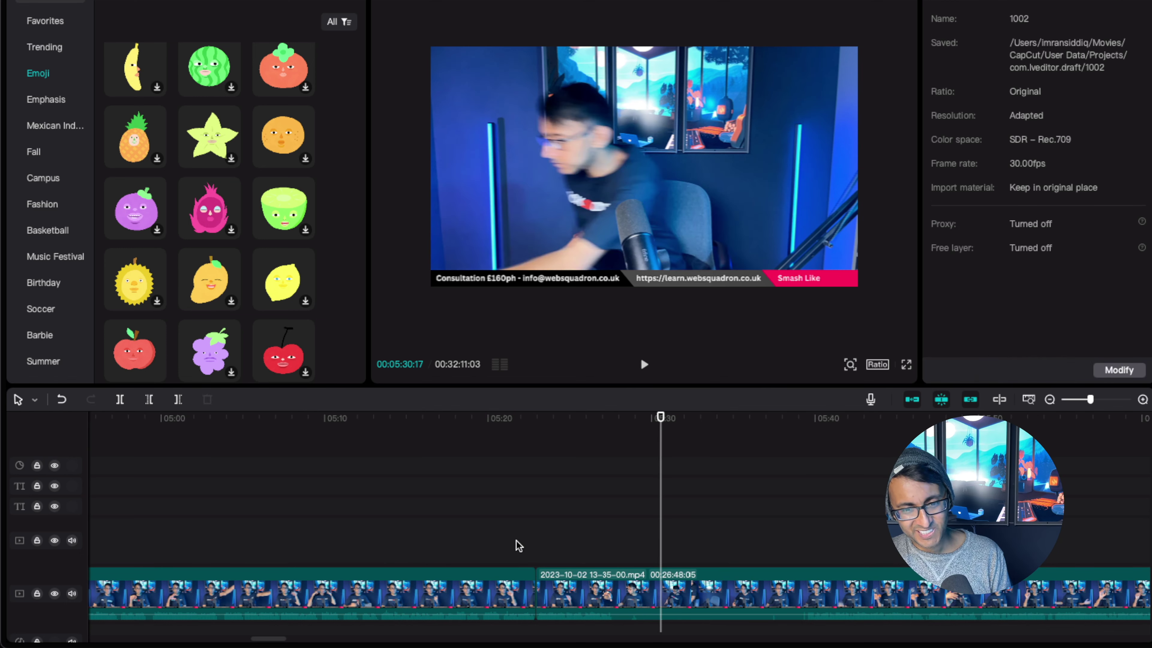
Play back the join at about 00:05:23 to check the cut
click(517, 539)
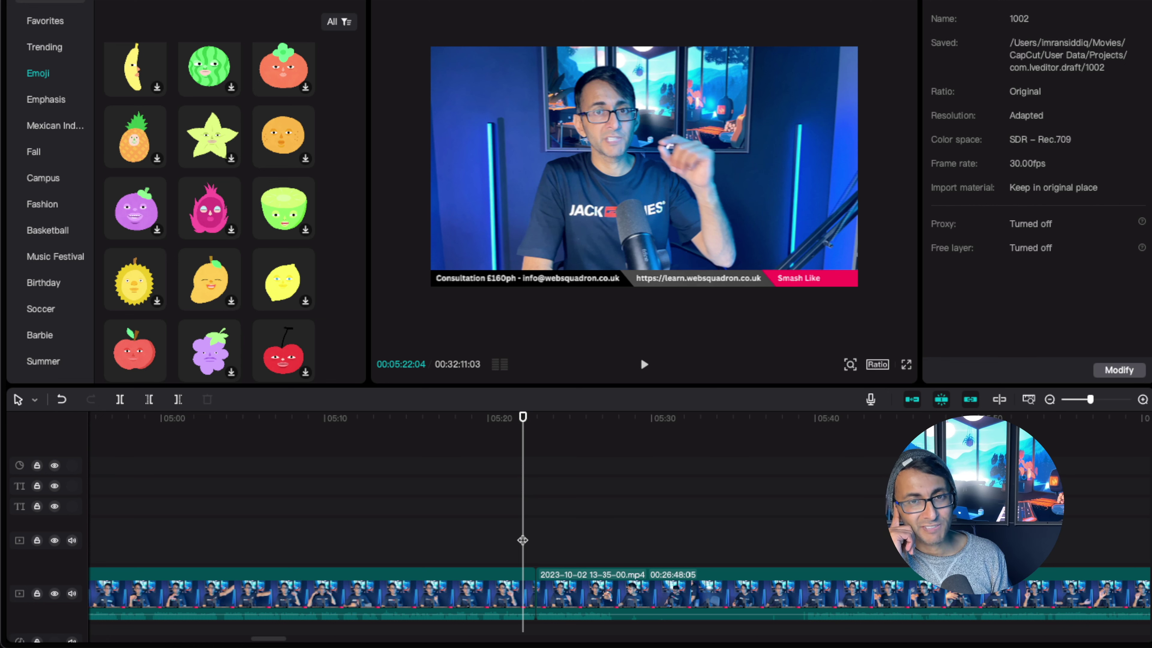
key(space)
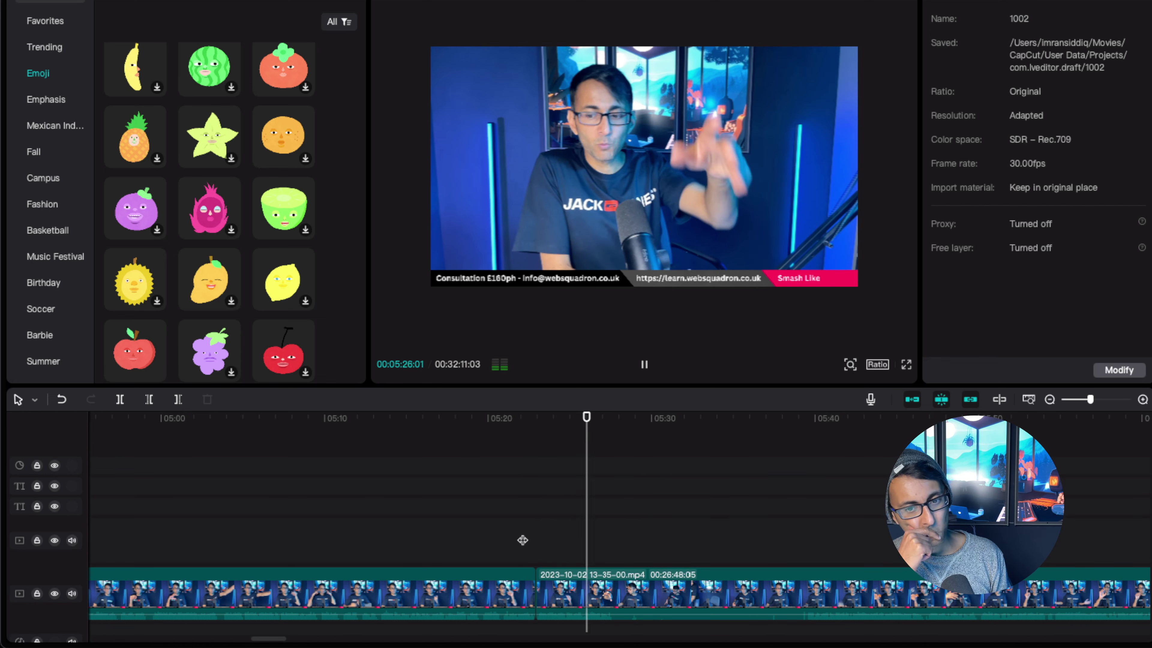
key(space)
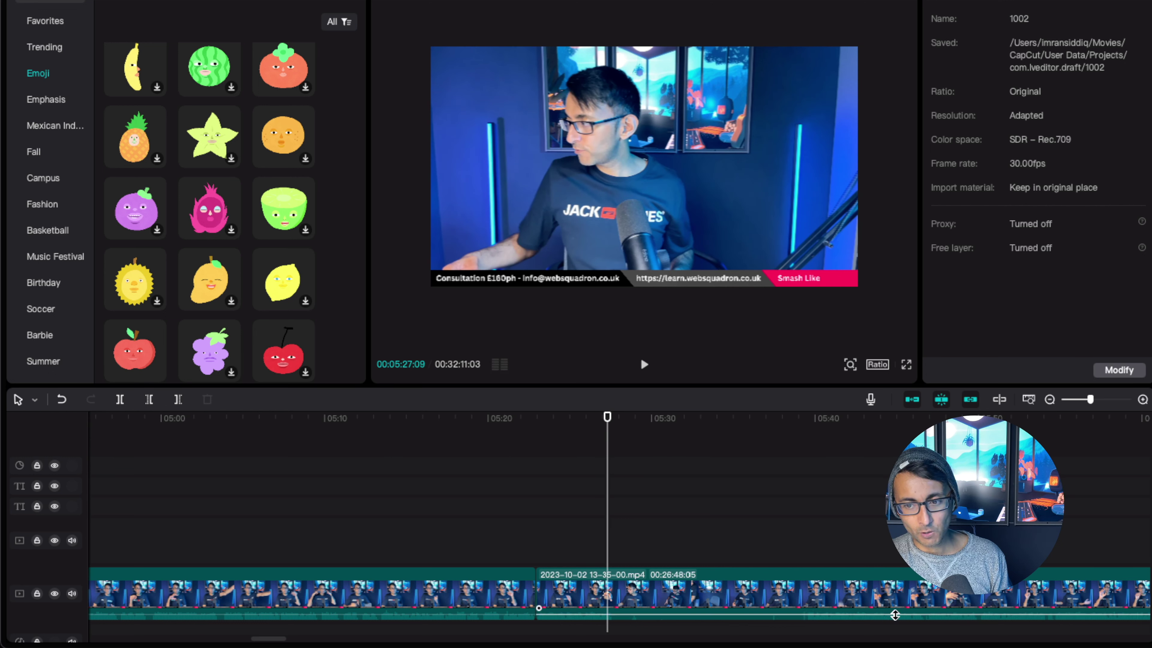
Split the main clip at 00:05:39:14 and delete the section between the existing cut and that point
click(794, 525)
key(space)
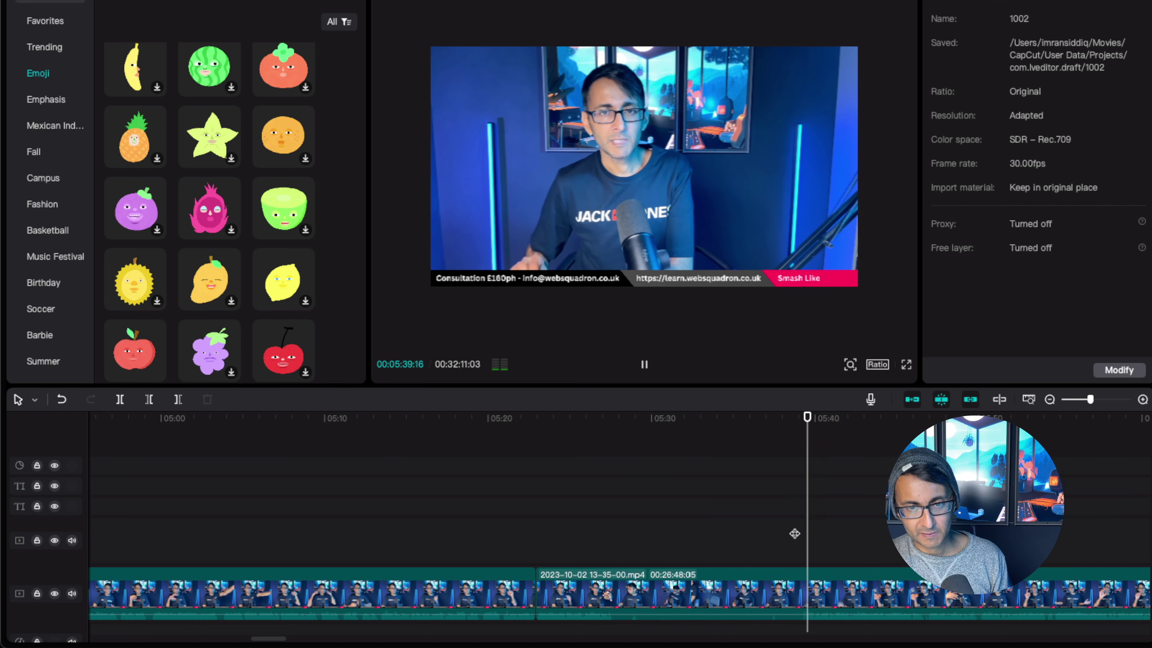
key(space)
drag(814, 425, 801, 457)
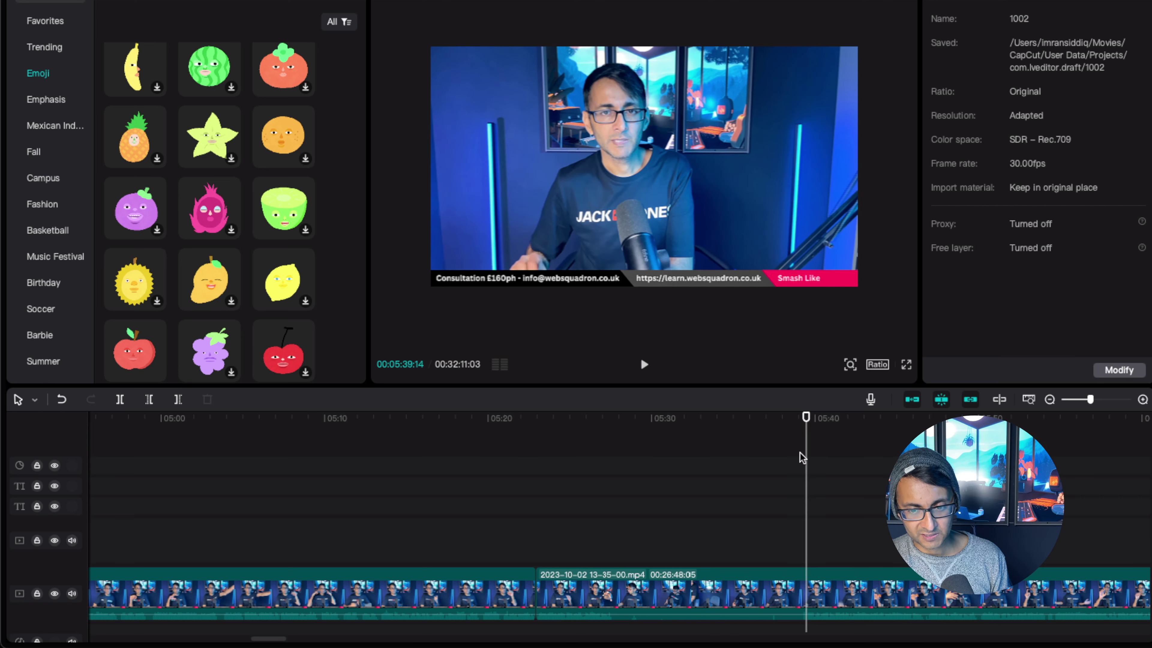
click(809, 600)
key(super+b)
click(711, 600)
key(Delete)
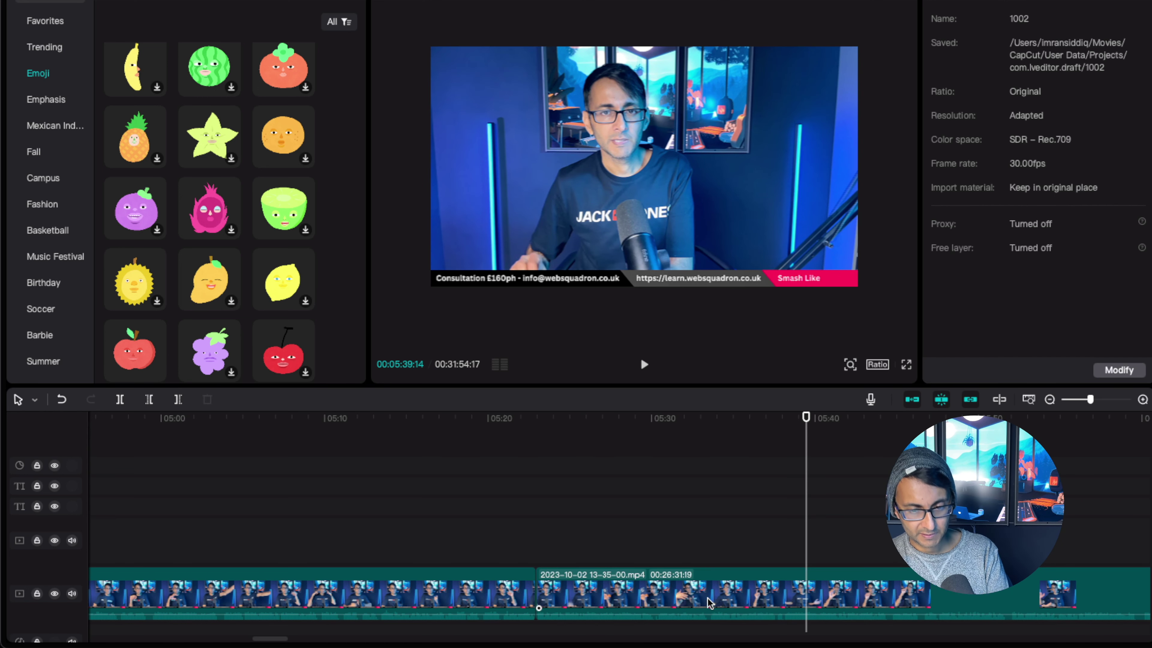
Play the footage across the shortened join near 00:05:23
click(526, 552)
key(space)
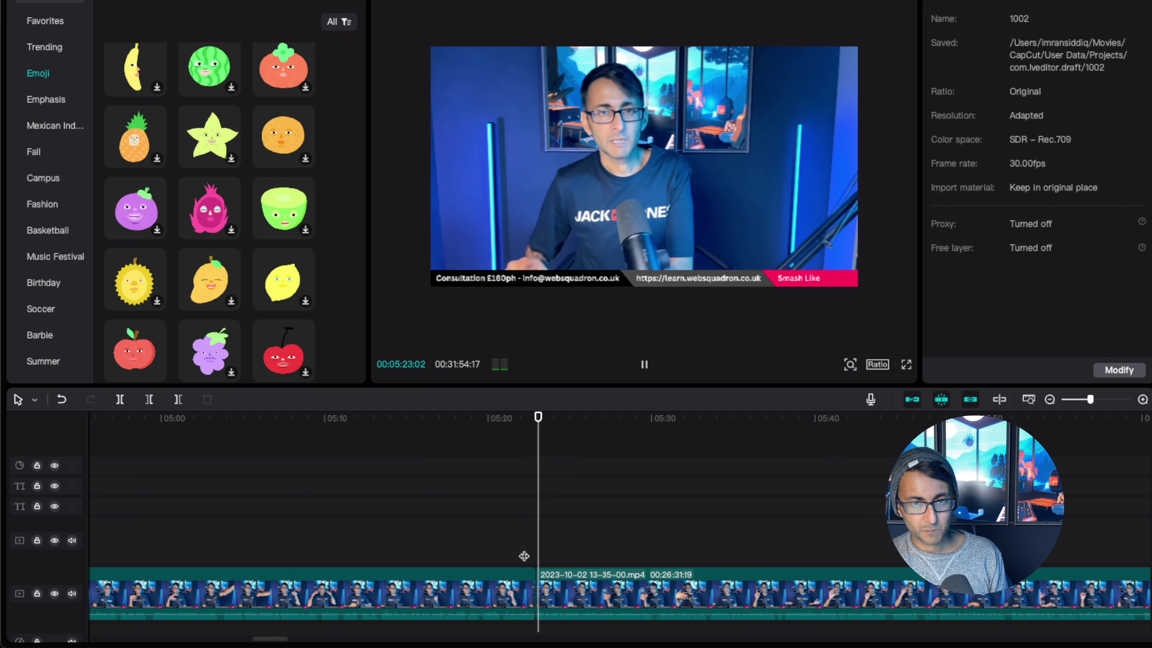
key(space)
Add the Inhale transition at the cut near 00:05:23 and preview it
click(527, 601)
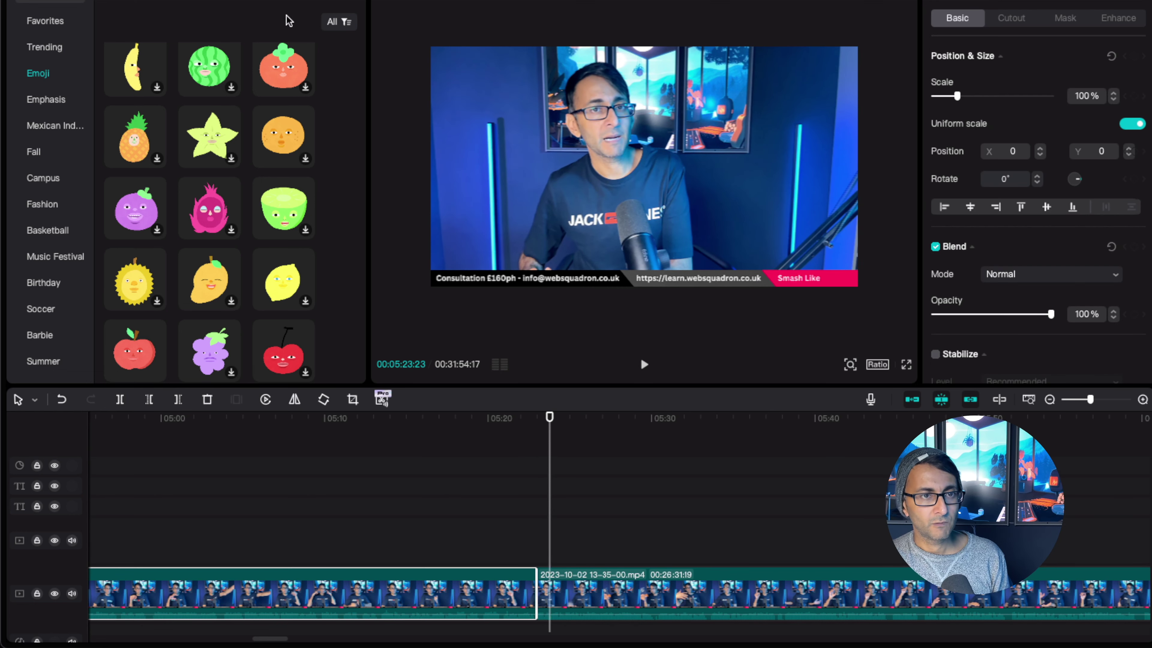
click(217, 1)
drag(141, 199, 529, 592)
click(517, 540)
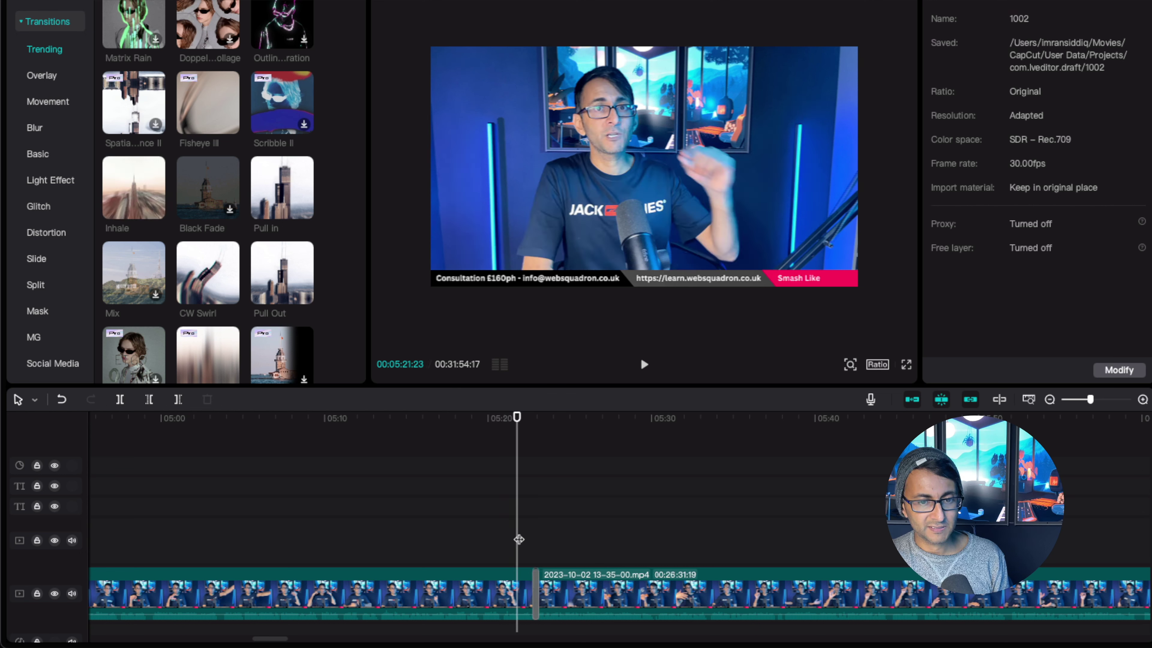
key(space)
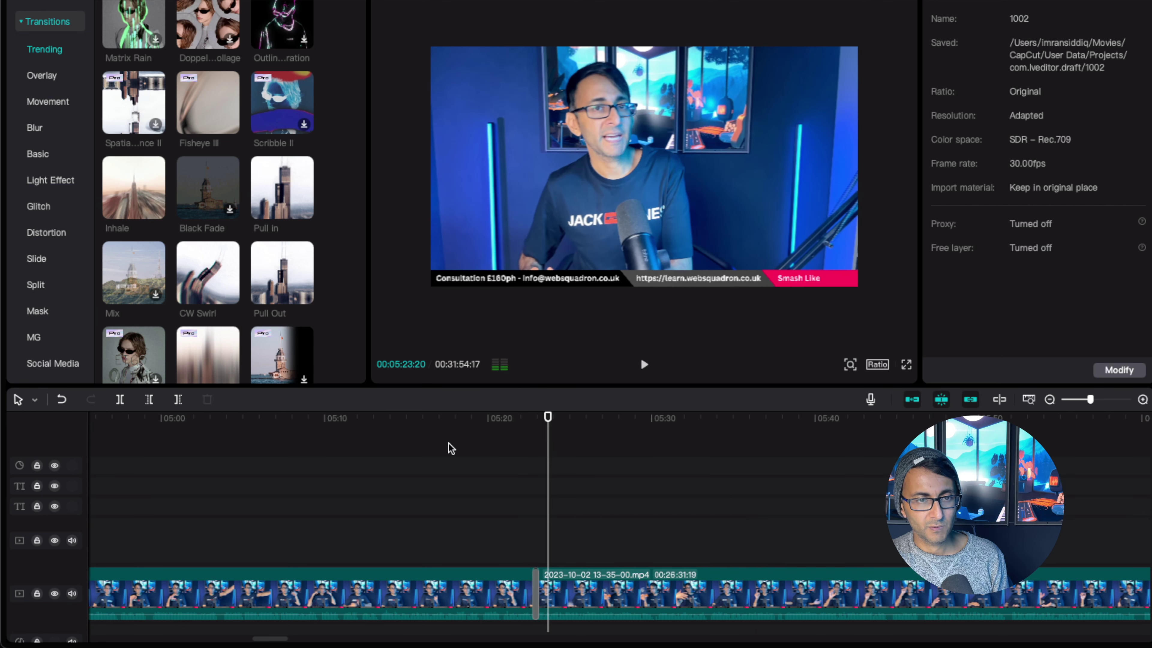
Apply the Pull In transition to the cut near 00:05:23 and play it back
drag(266, 184, 536, 592)
click(529, 552)
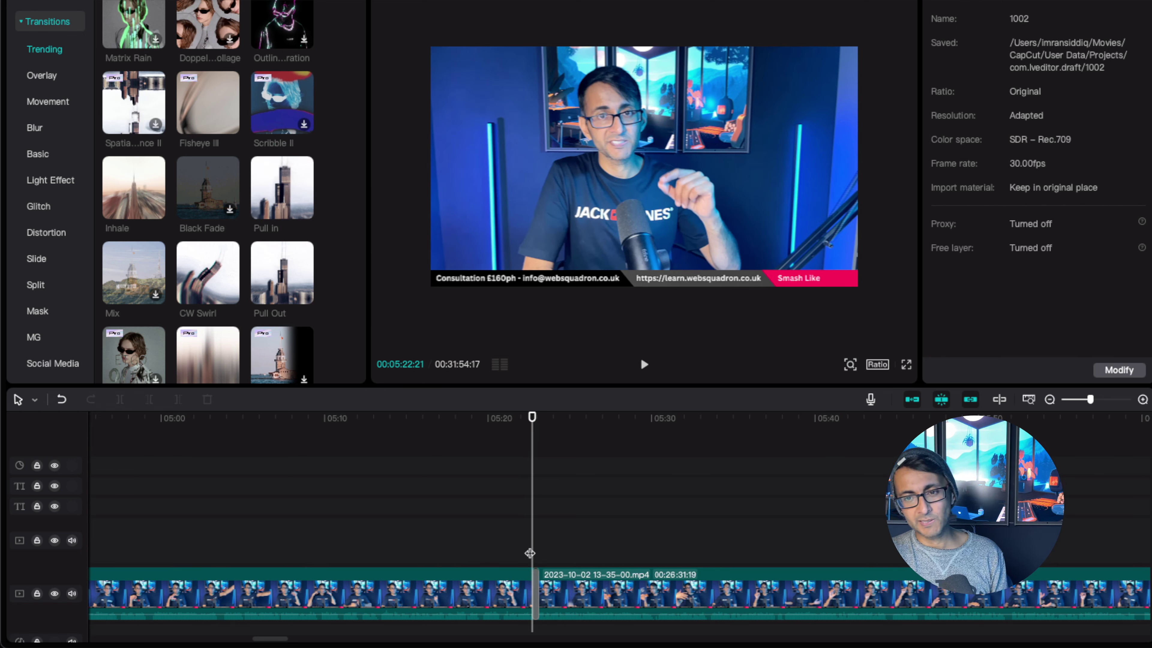
key(space)
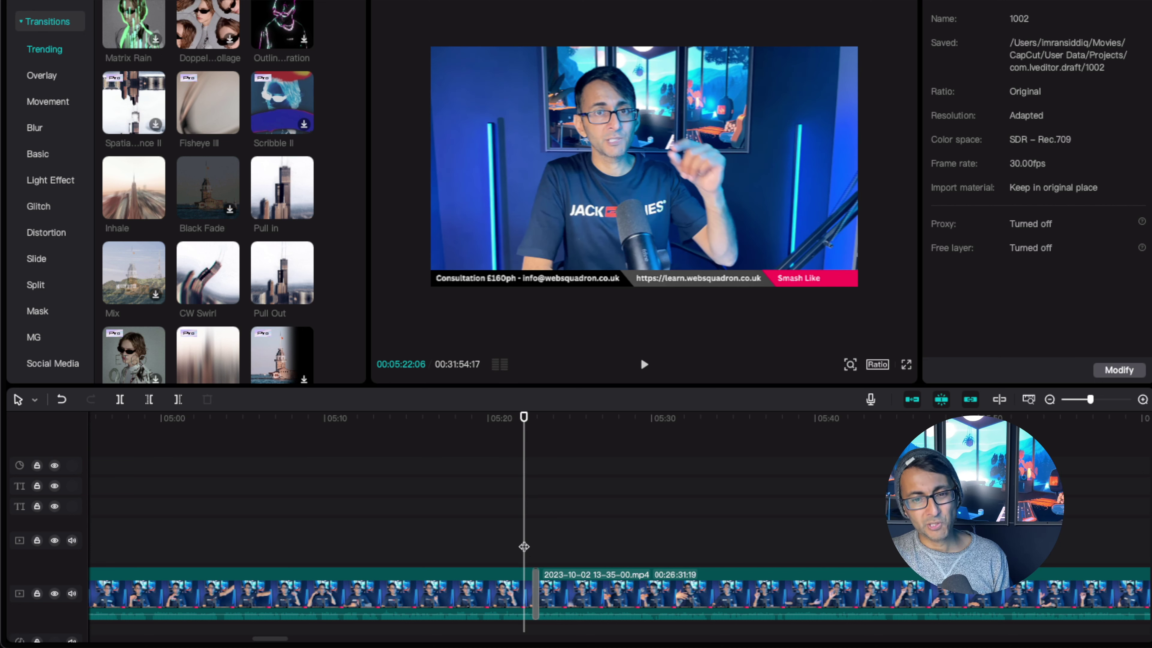
key(space)
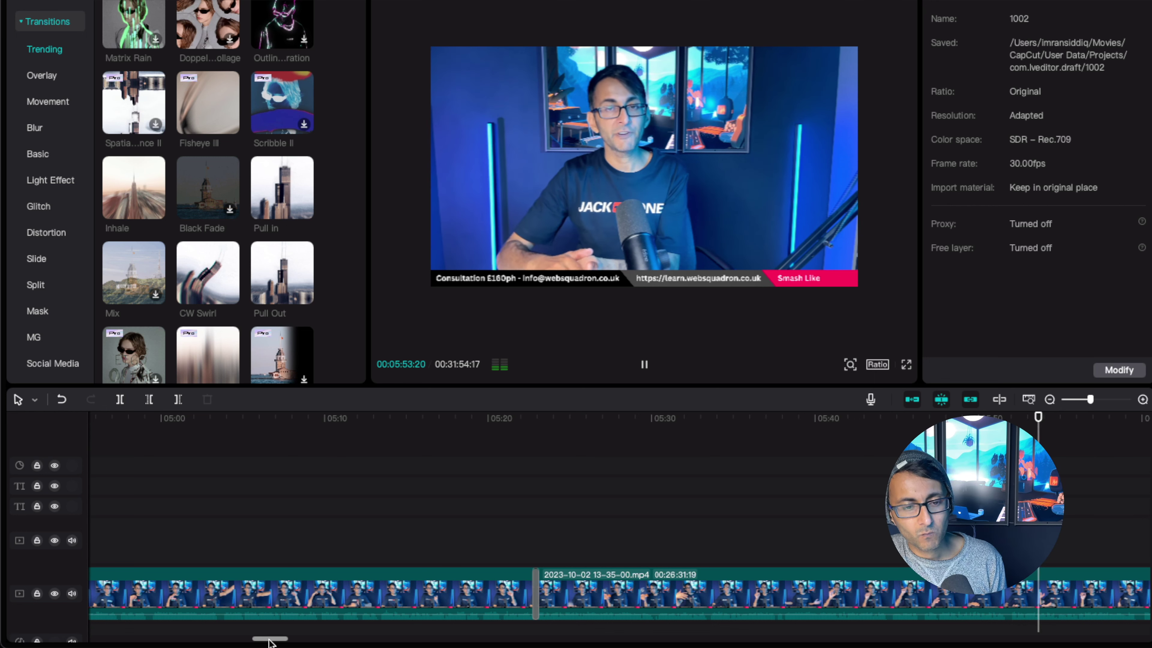
Skim through the footage from about 00:05:54 to 00:07:04 to find the next section that needs cutting
drag(268, 640, 296, 640)
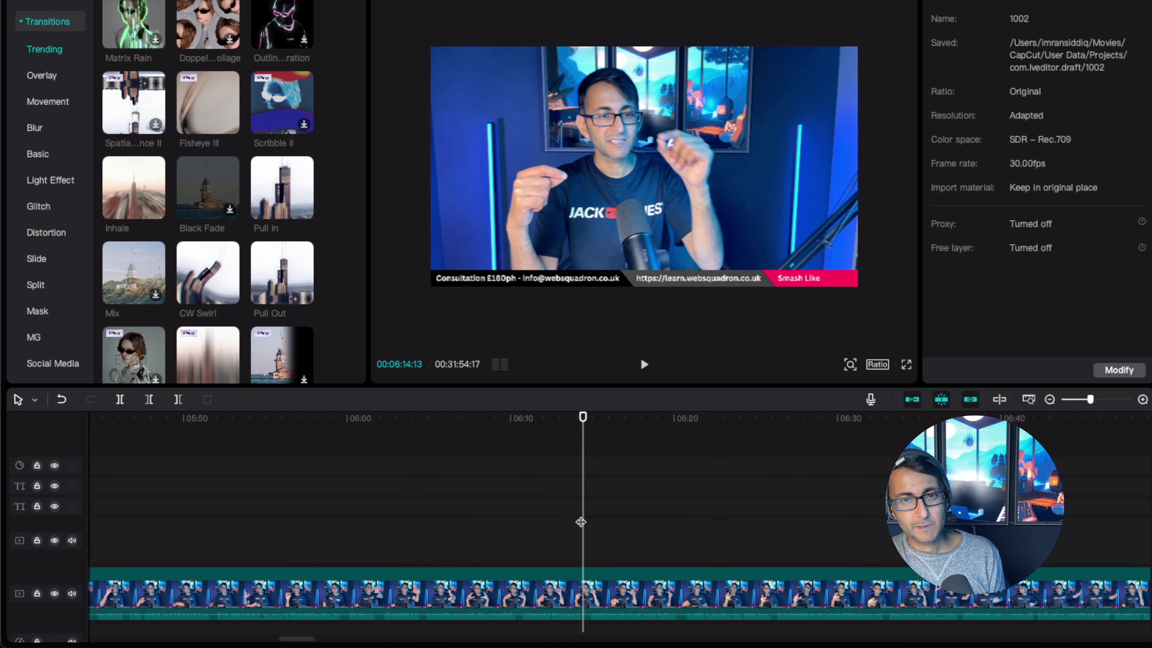
click(549, 520)
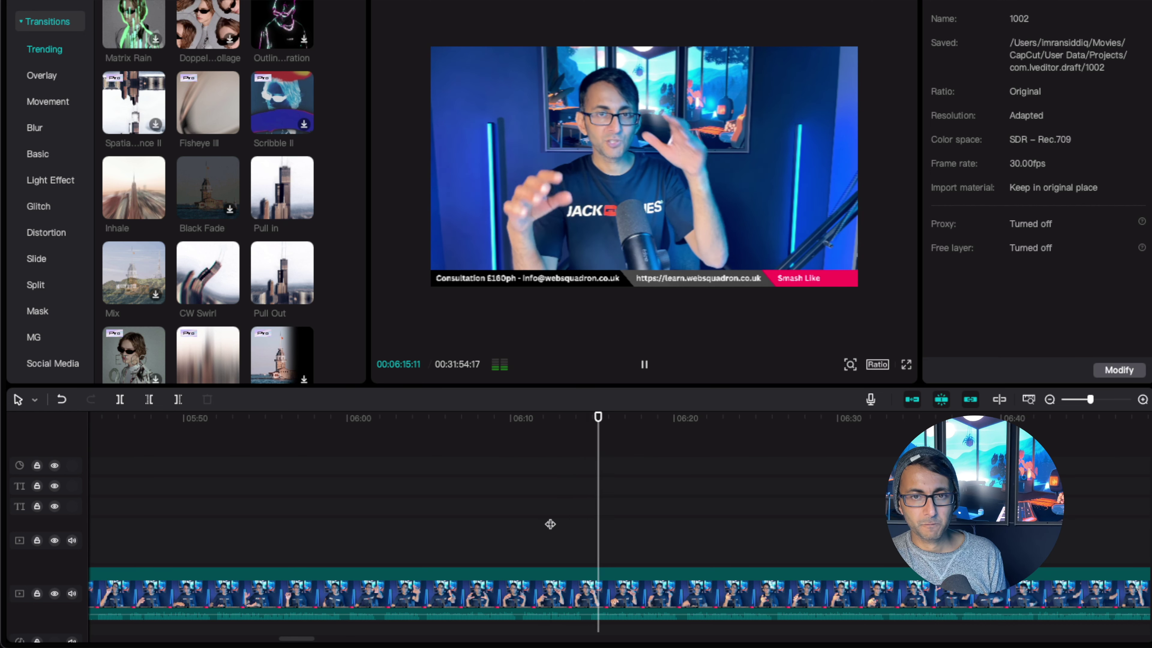
key(space)
click(735, 508)
click(866, 517)
key(space)
drag(305, 638, 321, 642)
click(698, 515)
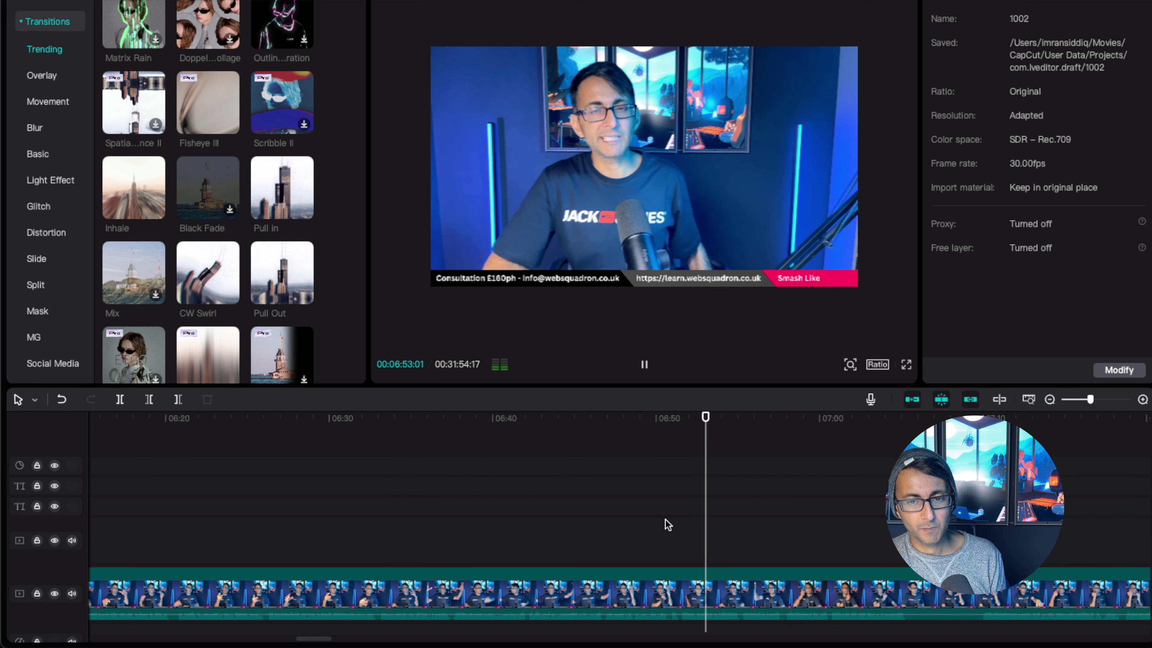
key(space)
click(783, 520)
key(space)
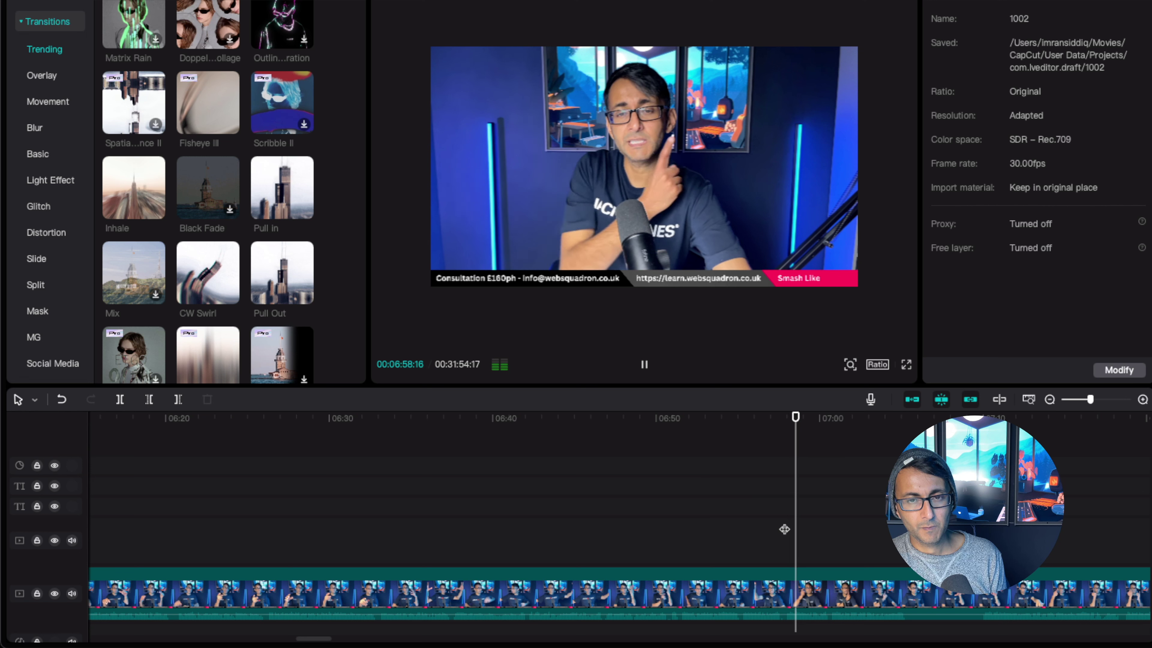
click(735, 529)
key(space)
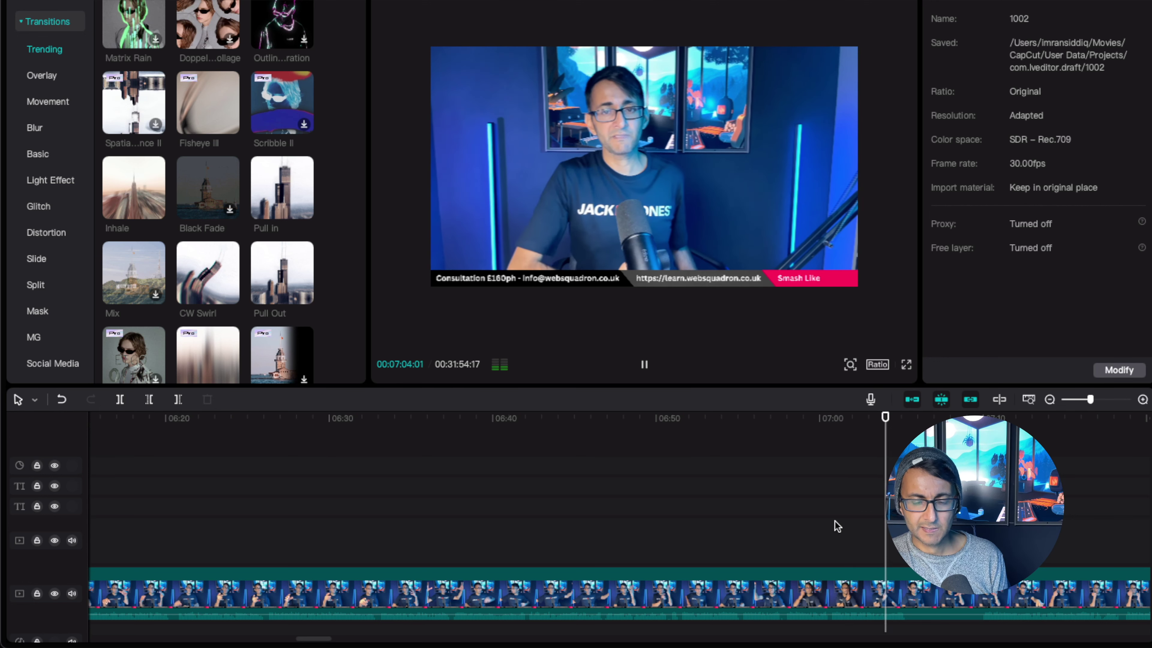
Split the main clip at 00:07:05:08 and 00:07:09:28 and delete the section in between
key(space)
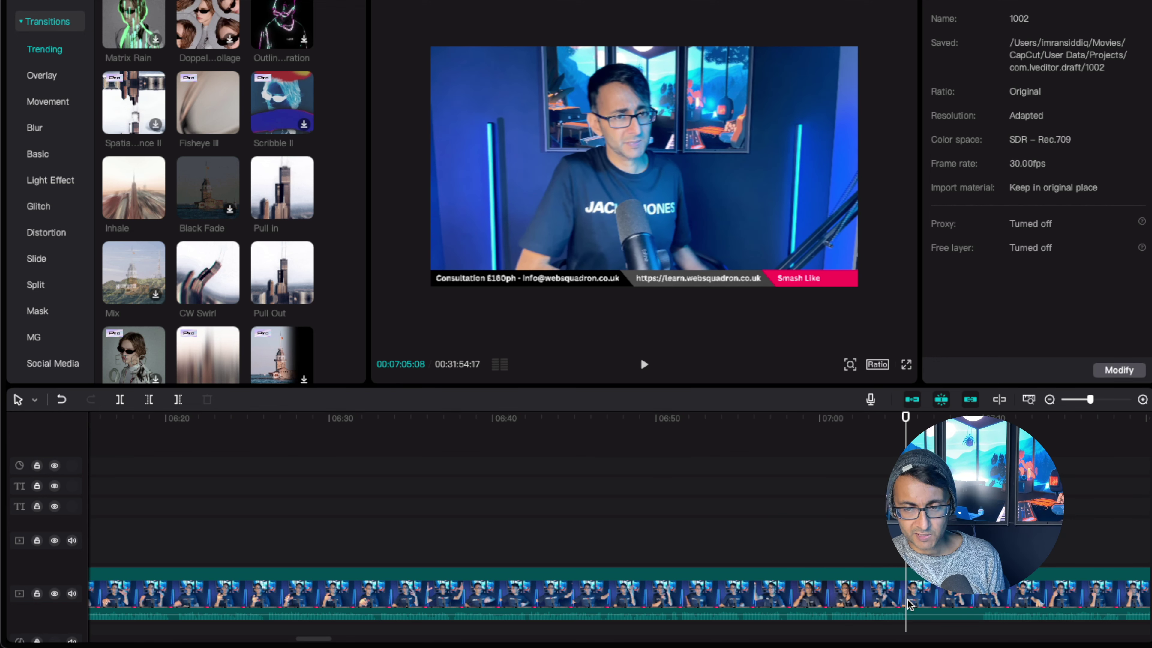
click(919, 601)
key(super+b)
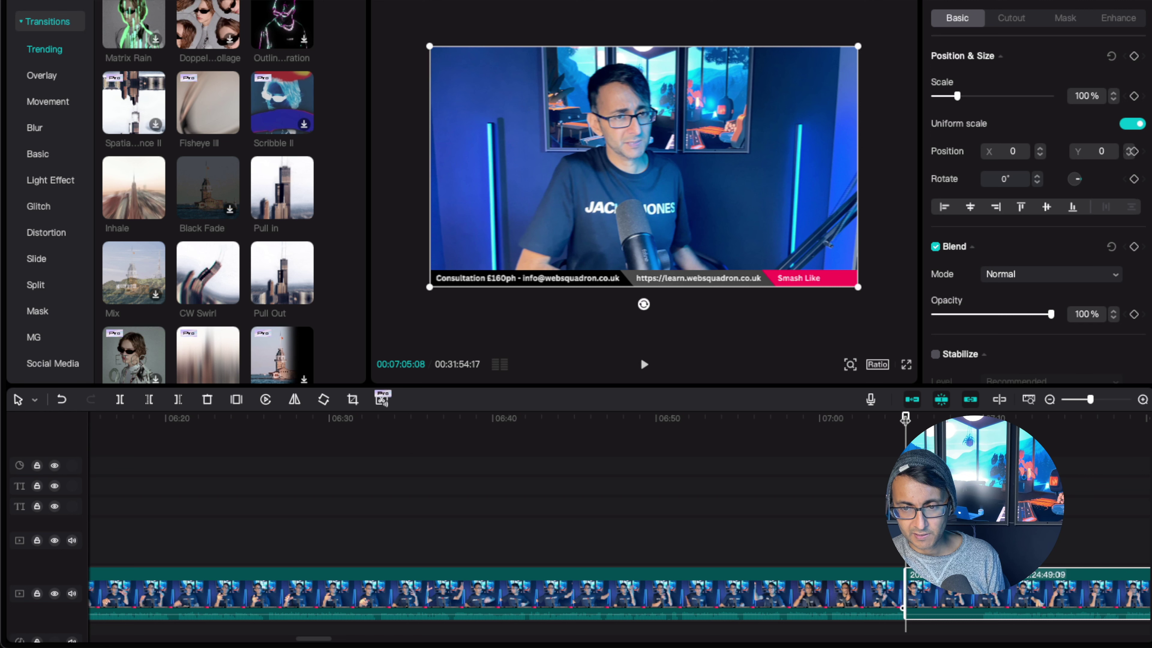
drag(905, 419, 982, 419)
key(space)
key(space)
key(Left)
key(Left)
key(Left)
key(Left)
key(Left)
key(Left)
key(Left)
key(Left)
key(Left)
key(Left)
key(Left)
key(Left)
key(Left)
key(Left)
key(Left)
key(Left)
key(Left)
key(Left)
key(Left)
key(Left)
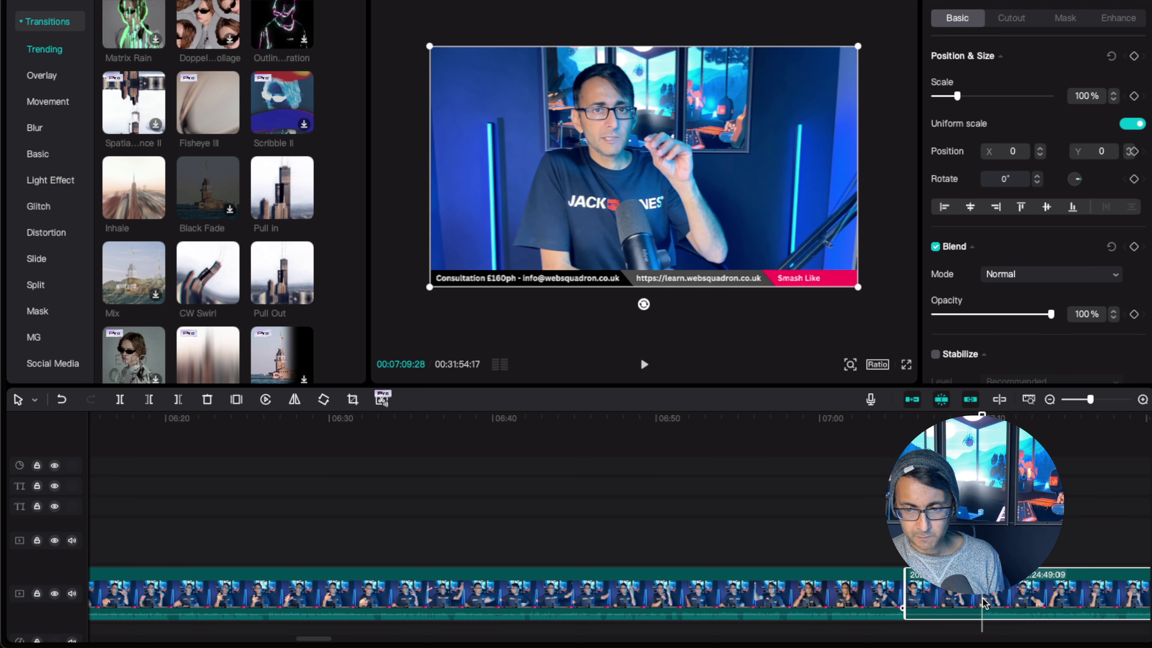
key(super+b)
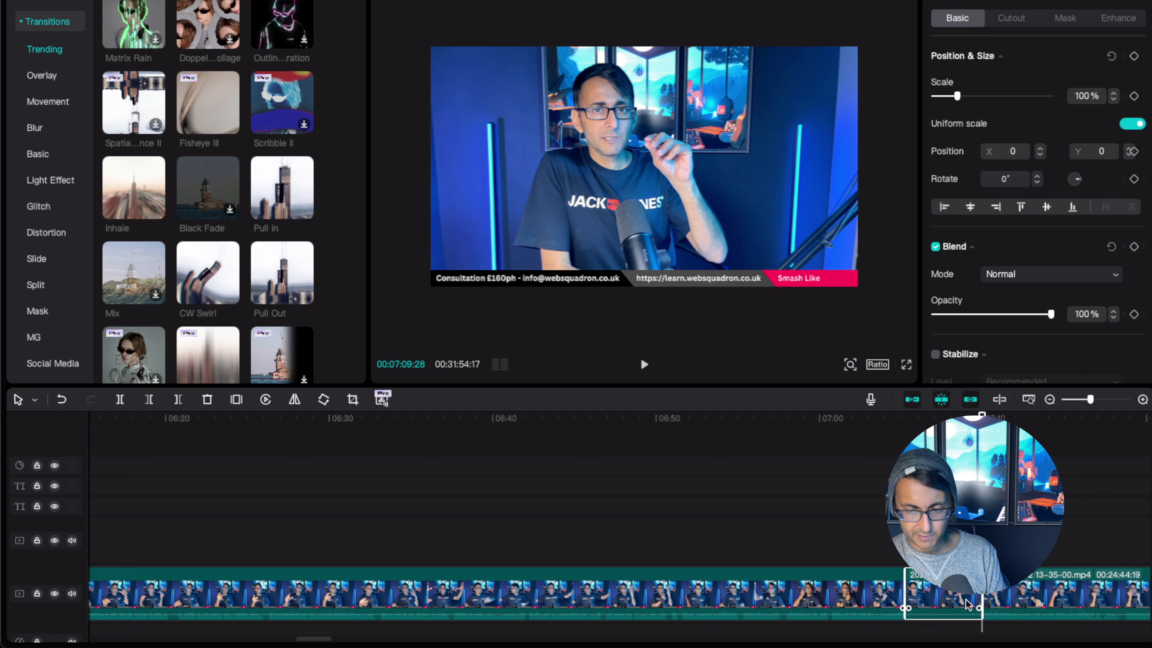
key(Delete)
Play back the new join at about 00:07:05 to check the cut
drag(321, 639, 339, 644)
scroll(336, 640, right, 5)
click(117, 525)
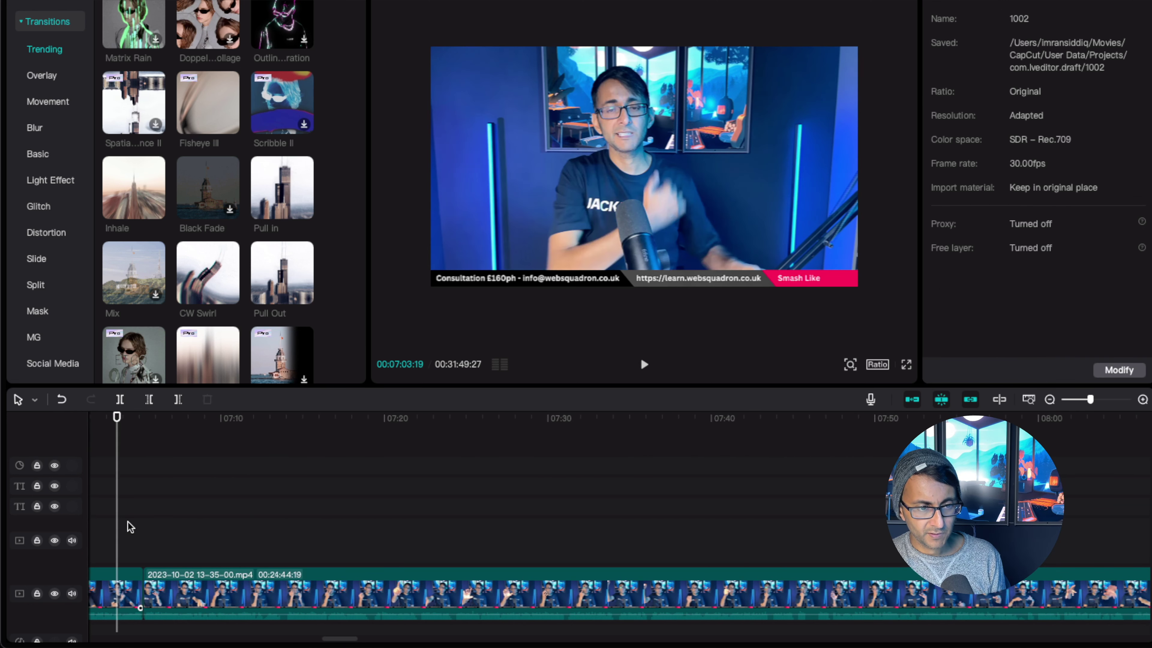
key(space)
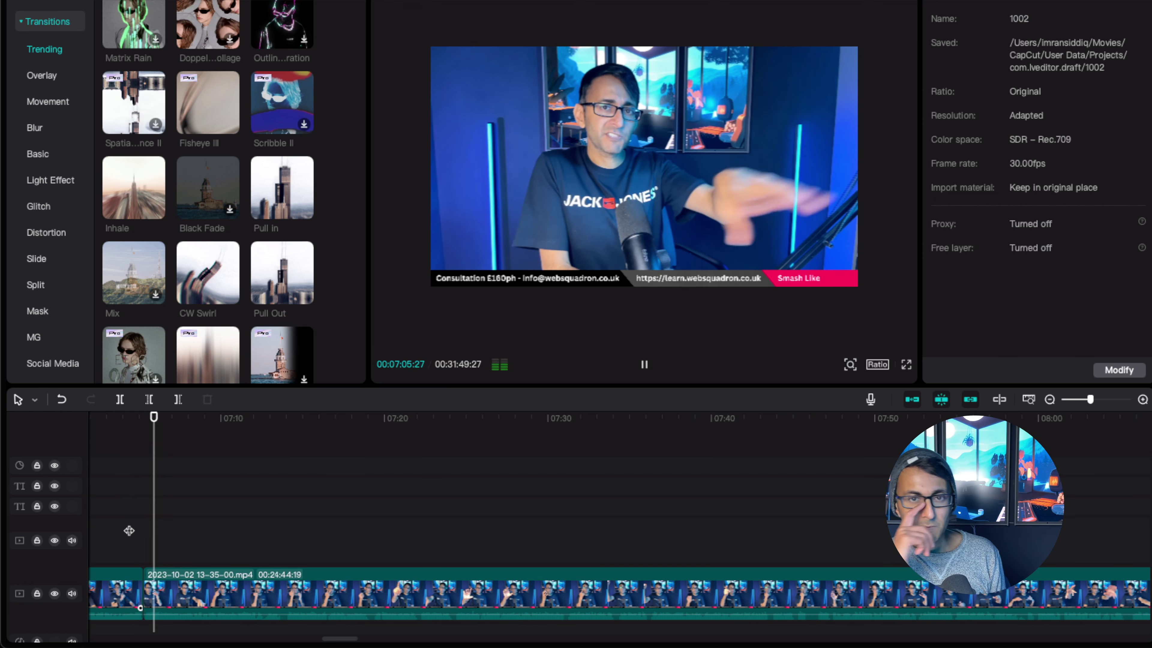
Add the Pull In transition at the cut near 00:07:05 and play it back
key(space)
drag(282, 188, 138, 595)
click(132, 548)
key(space)
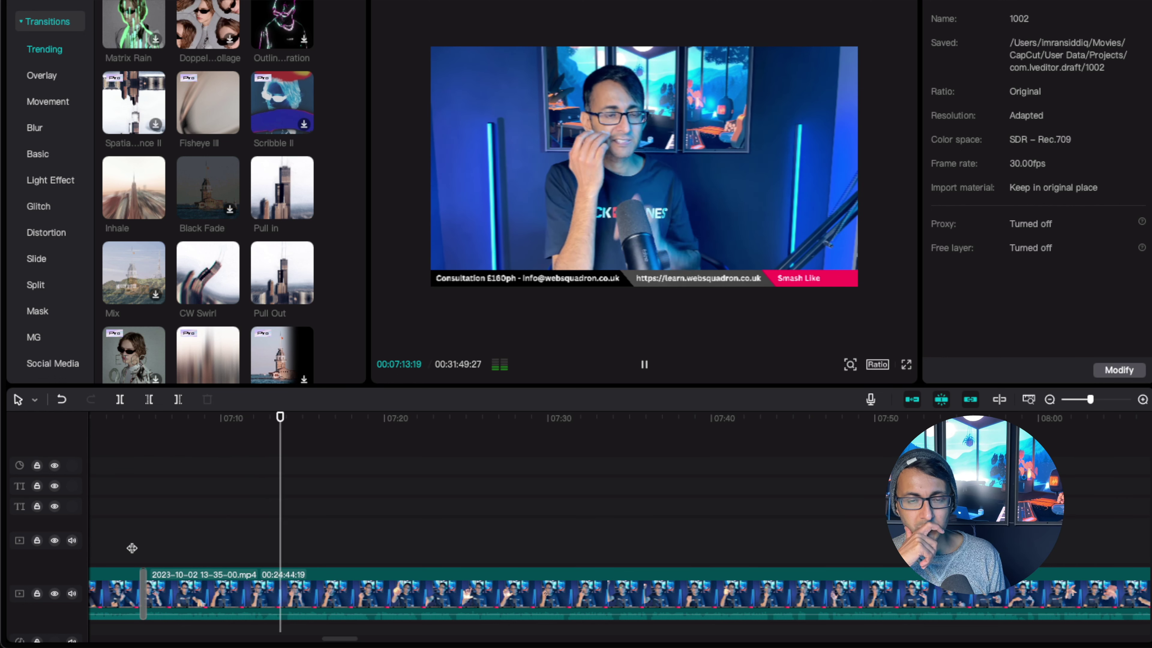
Skim through the footage from about 00:07:13 to 00:08:37 to find the next section that needs cutting
key(space)
click(490, 528)
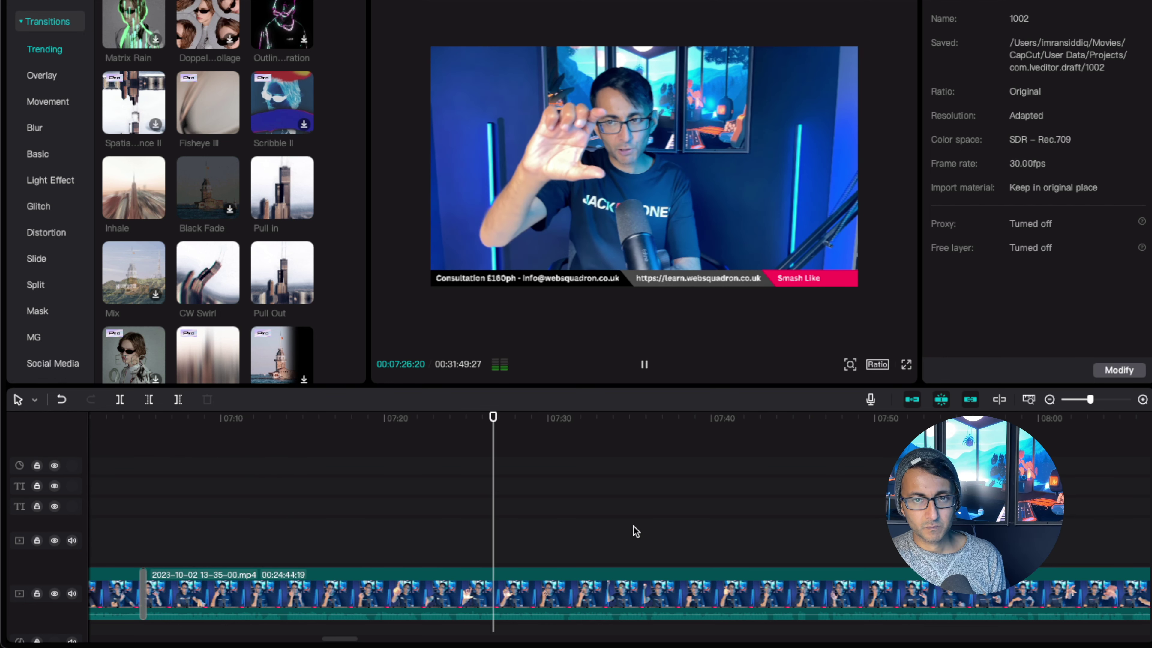
scroll(333, 636, right, 1)
scroll(333, 640, right, 3)
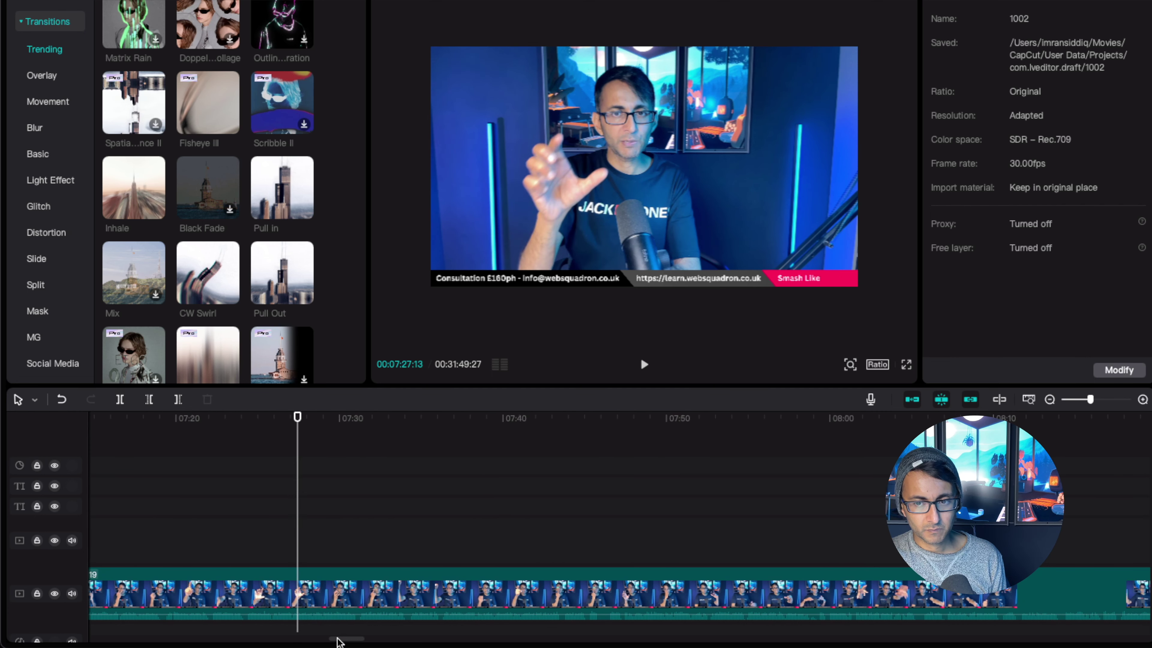
click(375, 527)
key(space)
click(505, 527)
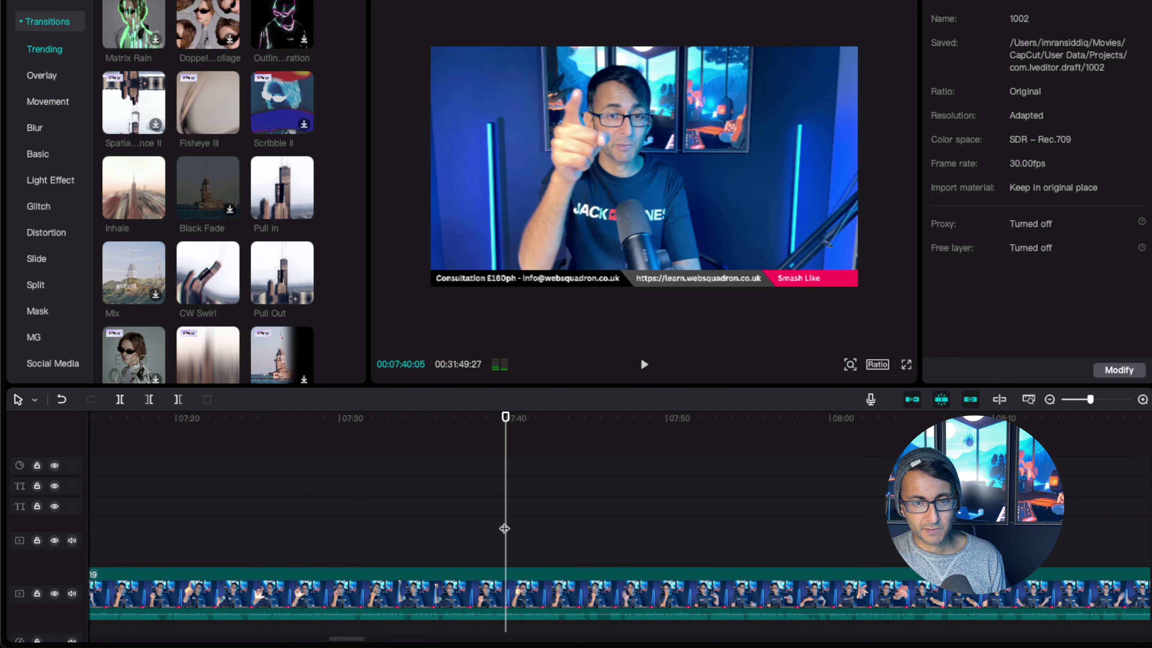
key(space)
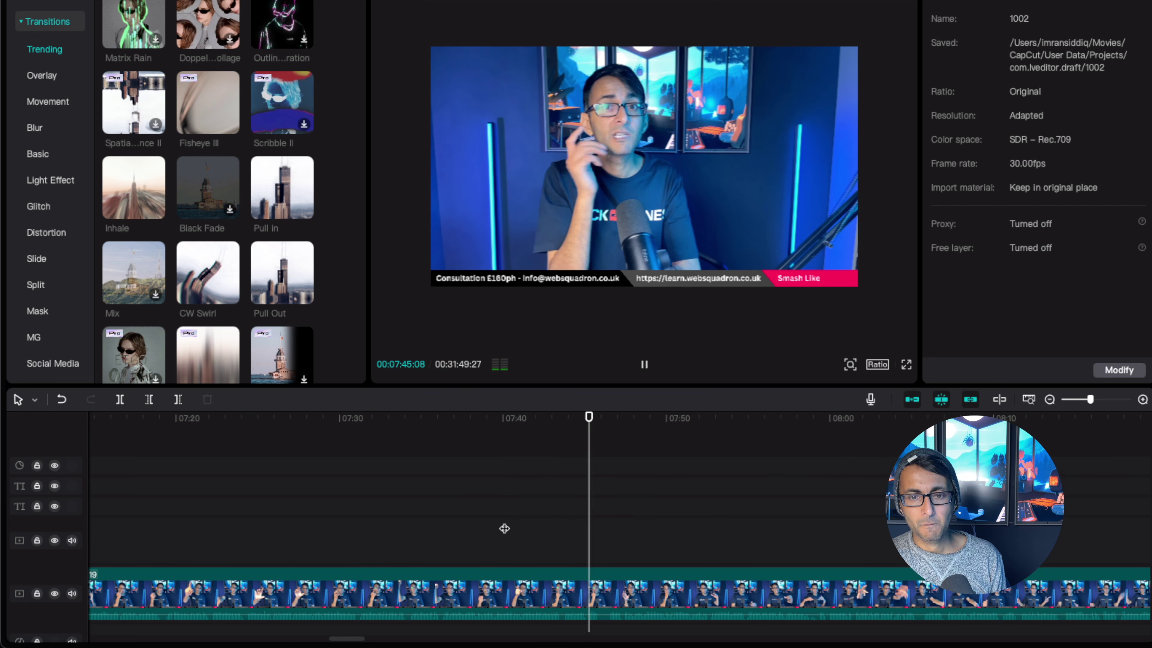
click(737, 522)
key(space)
key(space)
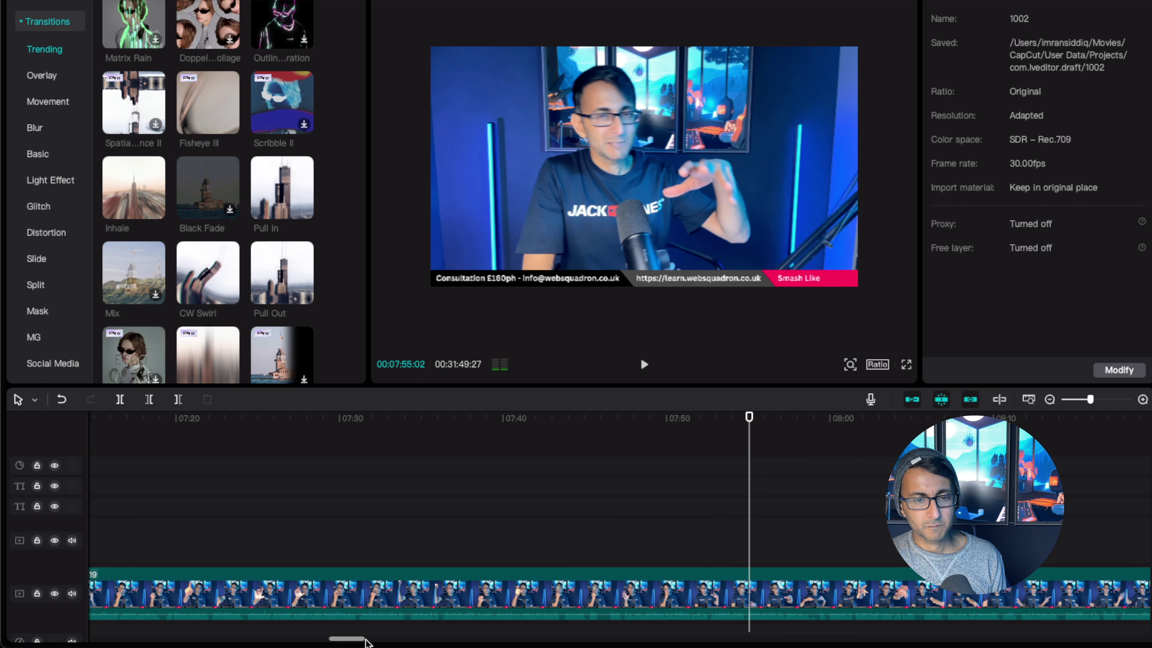
drag(354, 641, 363, 640)
drag(342, 417, 995, 427)
key(space)
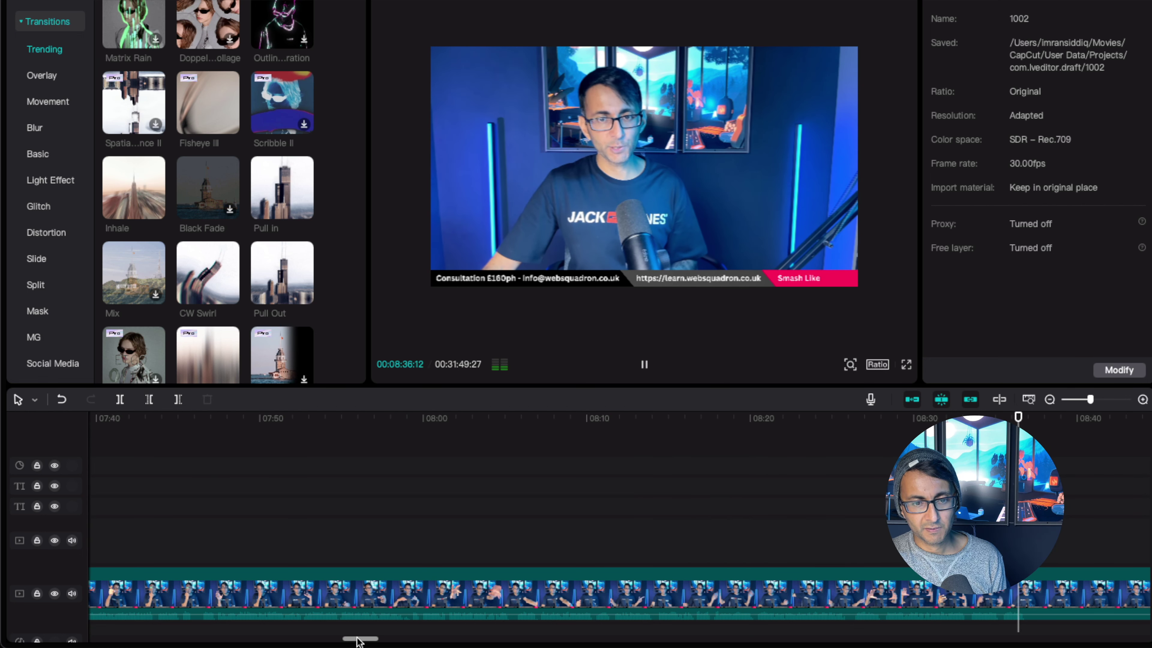
drag(358, 640, 367, 639)
key(space)
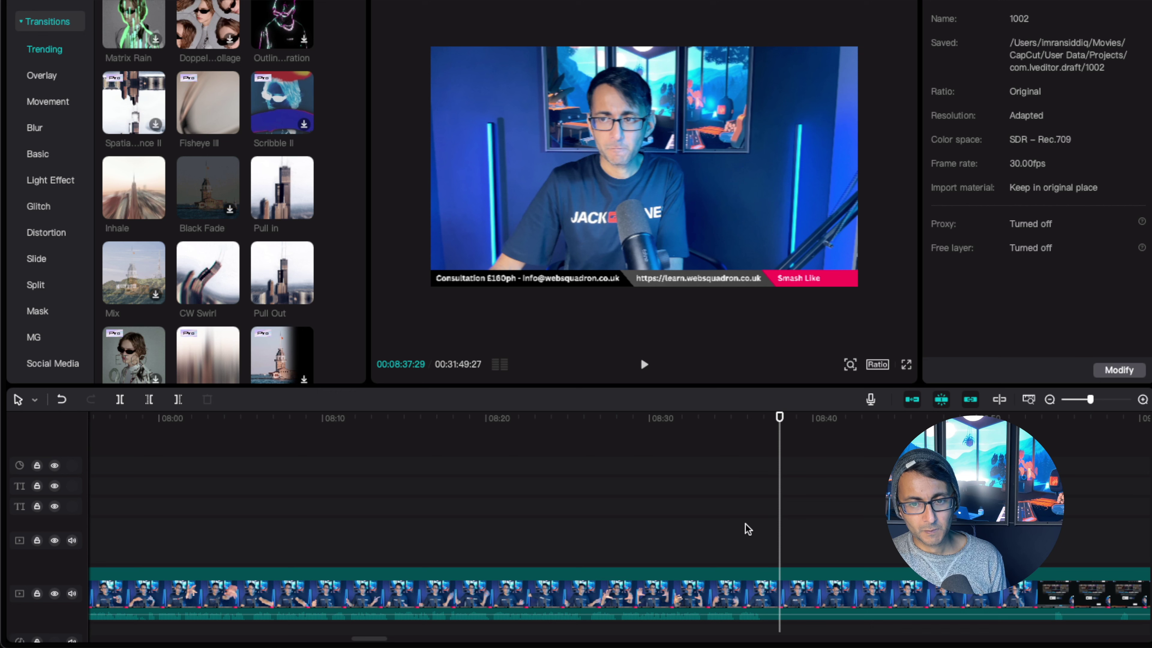
Play the footage around 00:08:35 to find the cut point and split the main clip at 00:08:36:25
click(679, 501)
click(723, 493)
key(space)
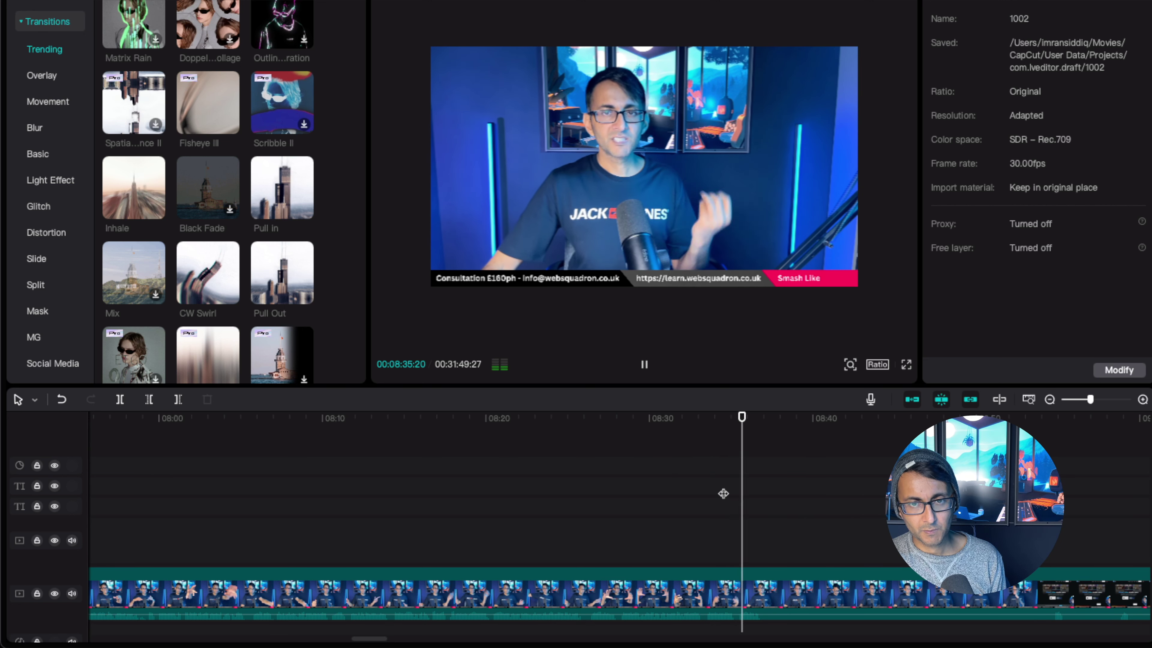
key(space)
click(762, 602)
Split the main clip again at 00:09:01:09 and delete the section between the two splits
drag(374, 640, 393, 638)
click(481, 496)
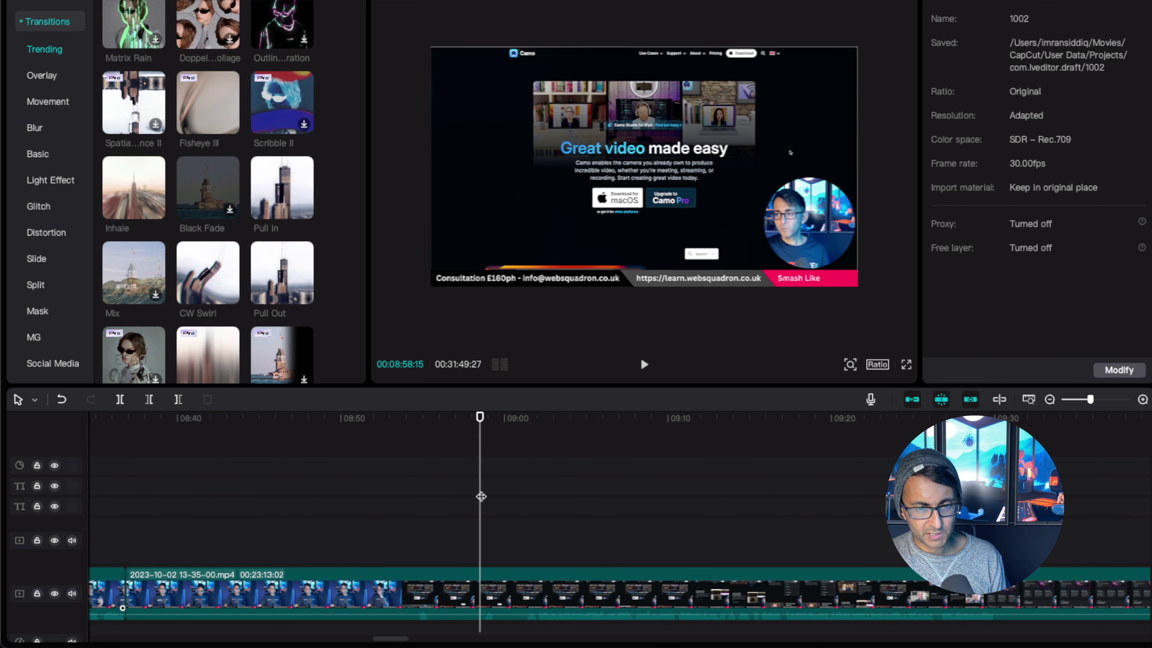
drag(478, 426, 526, 420)
key(space)
click(526, 420)
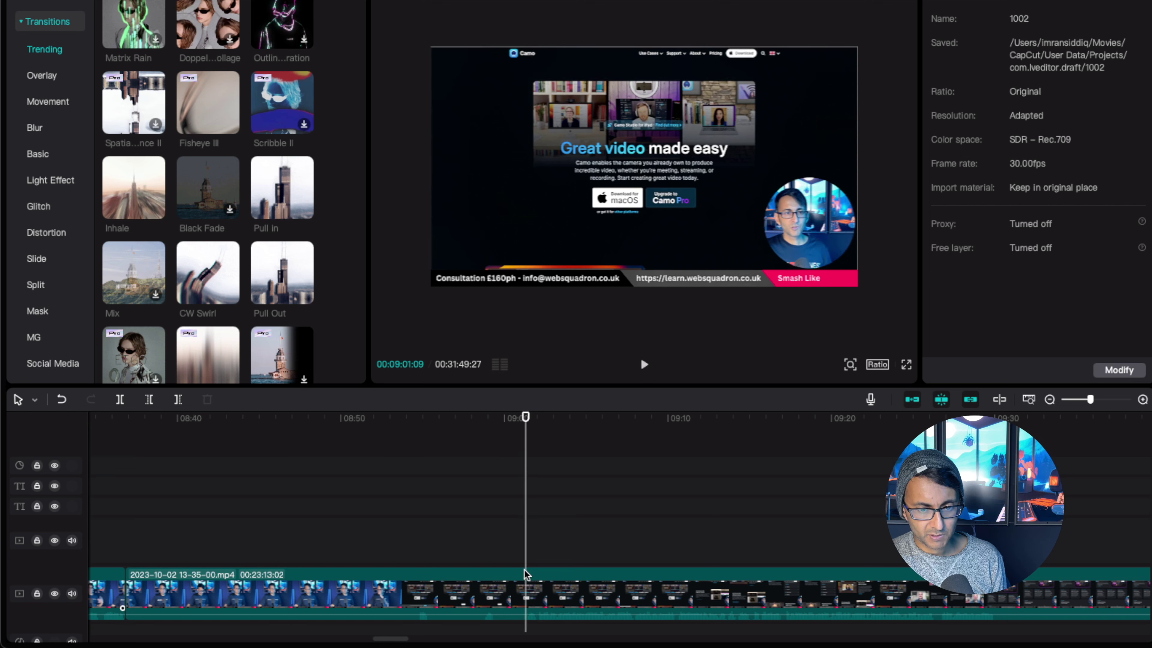
click(525, 603)
key(ctrl+b)
click(438, 595)
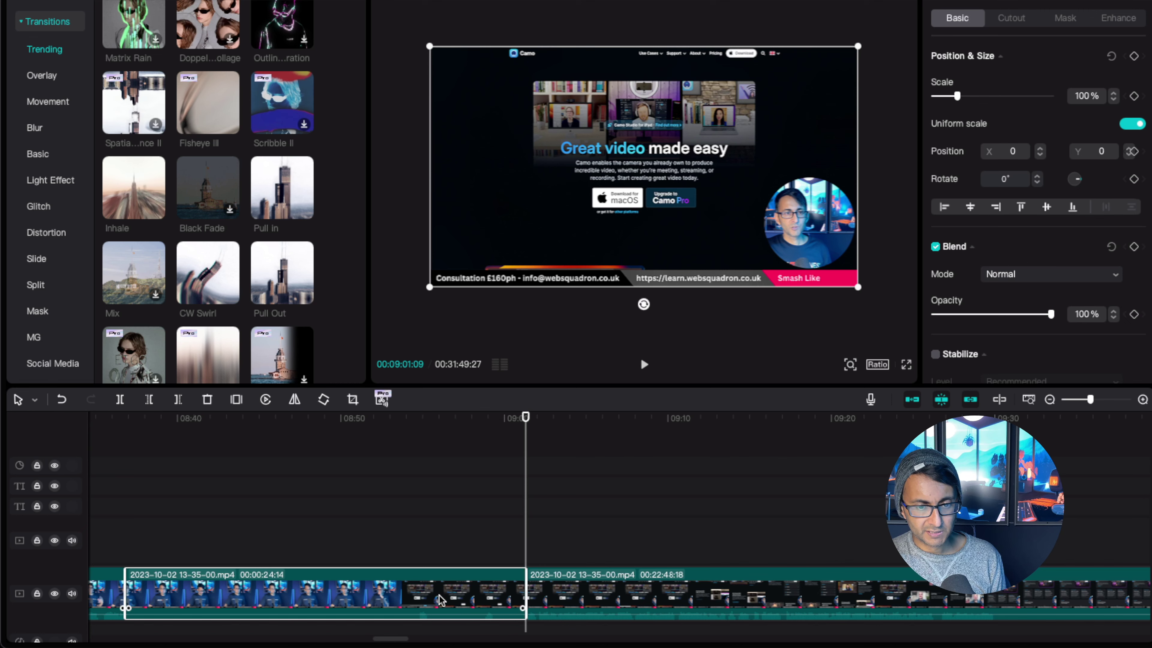
key(Delete)
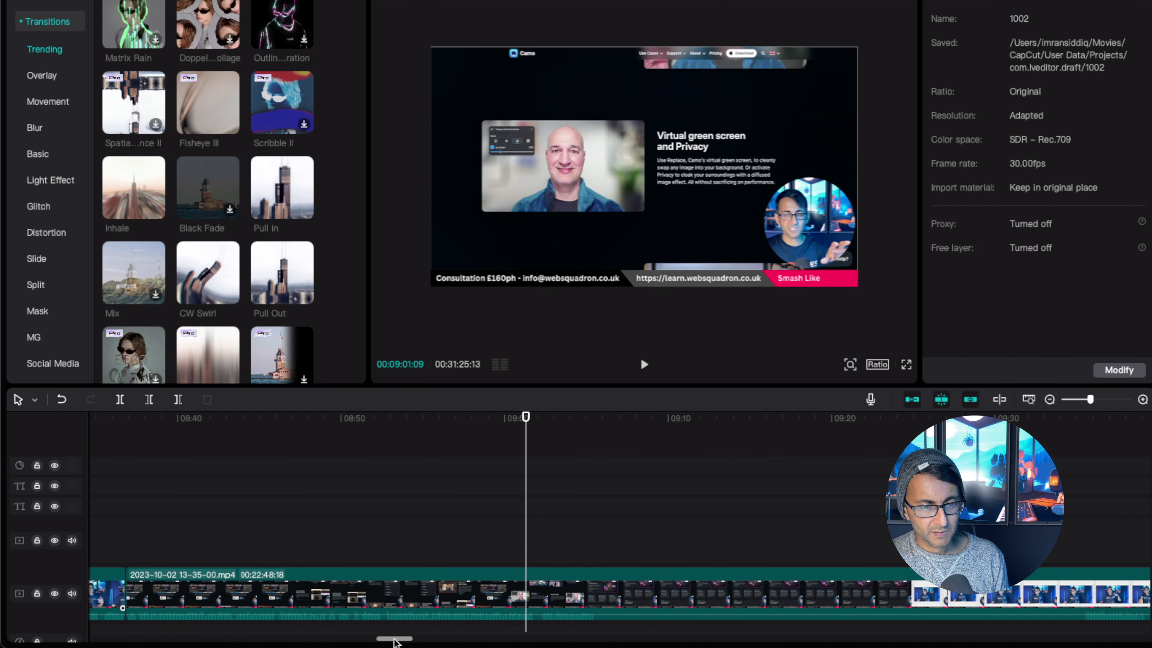
Add the Pull In transition at the cut near 00:08:36 and play it back
drag(395, 639, 390, 641)
drag(267, 190, 237, 594)
click(228, 533)
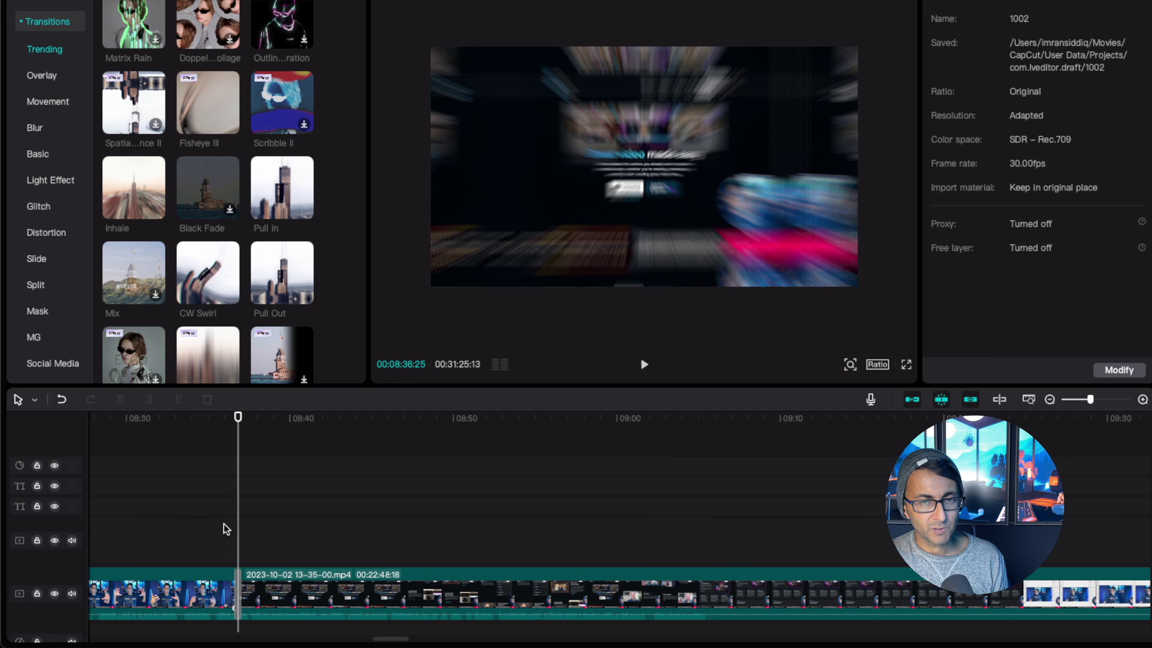
key(space)
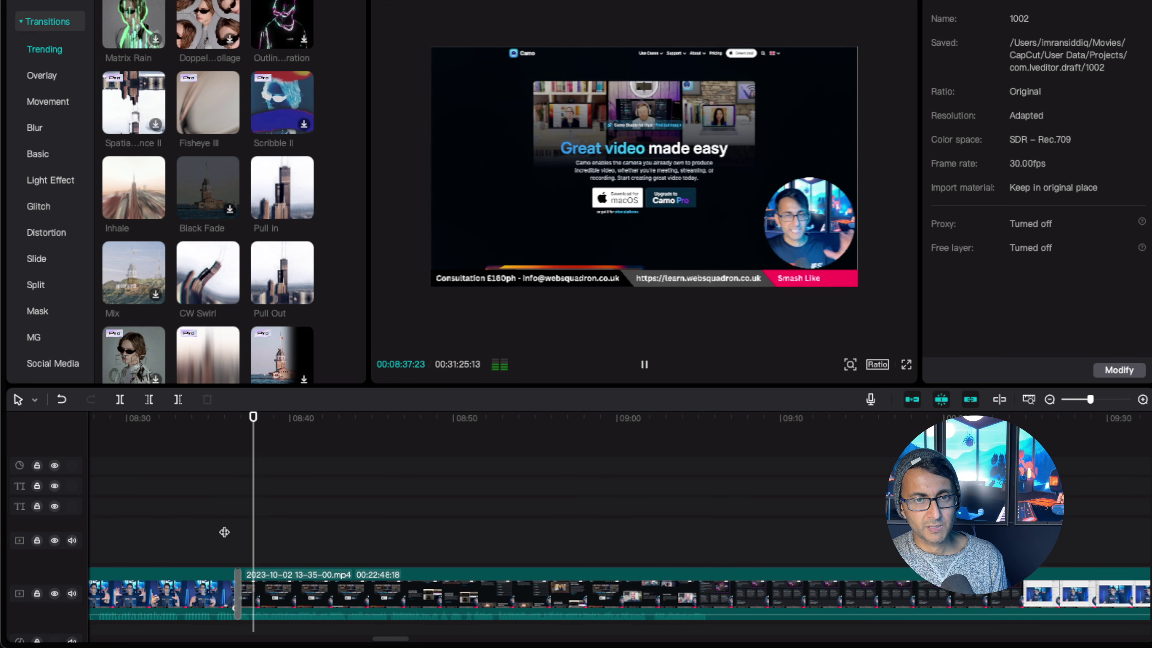
key(space)
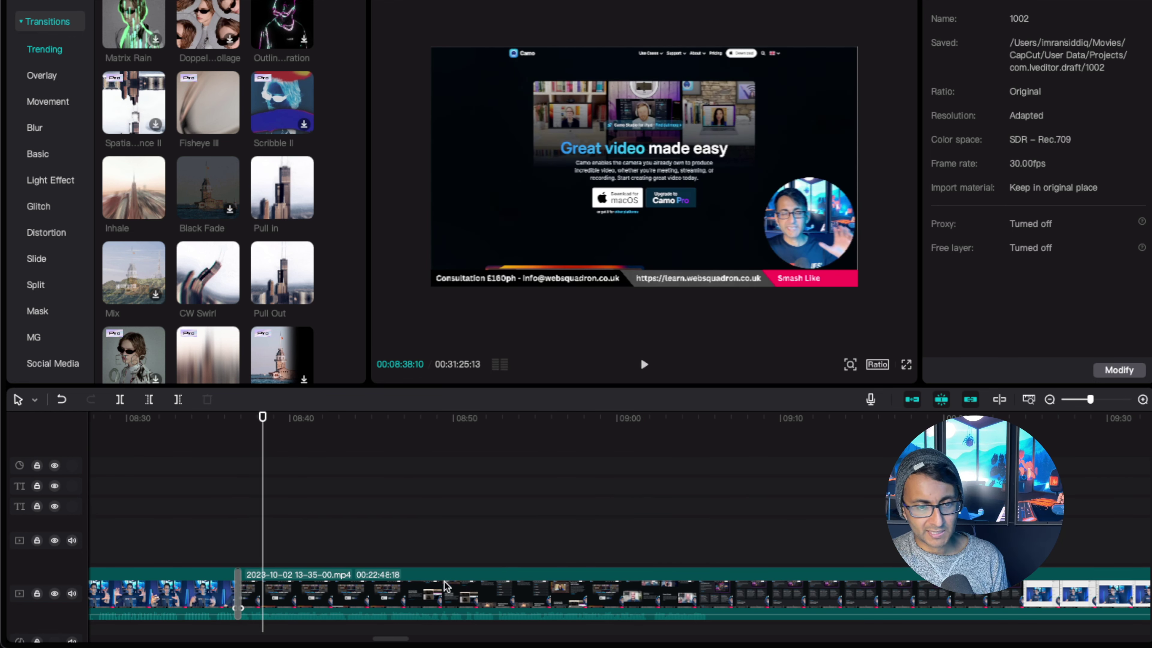
Paste the copied microphone title at 00:08:37:17 and change its text to "Reincubate Camo"
drag(391, 637, 388, 639)
drag(306, 640, 384, 643)
click(365, 514)
click(251, 507)
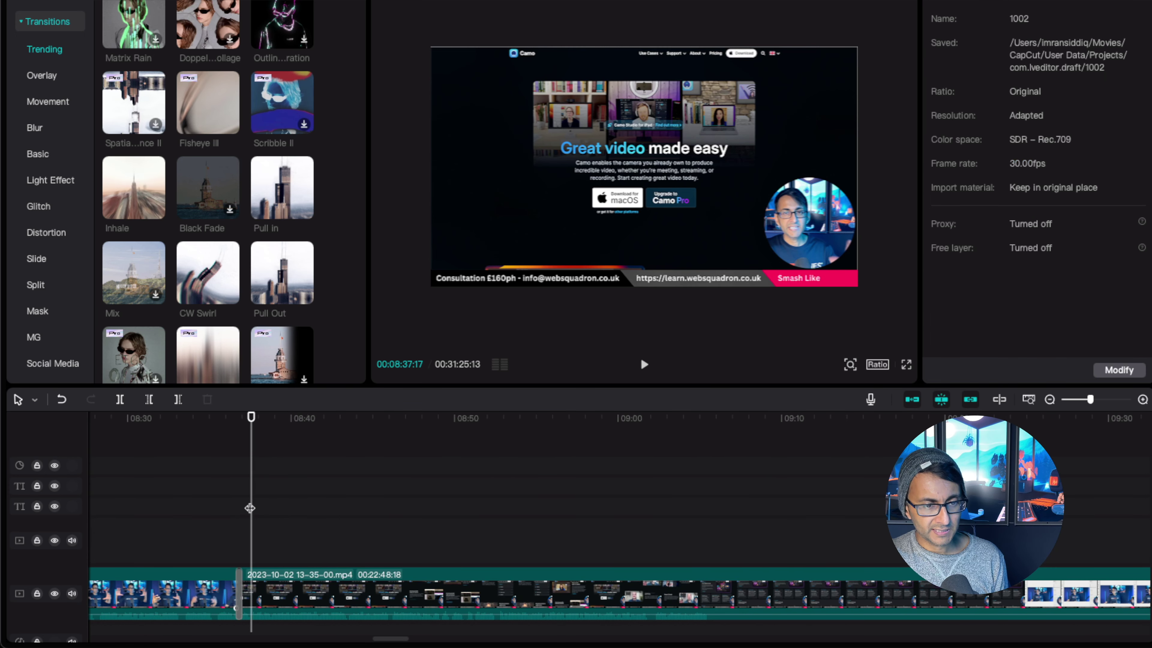
key(super+v)
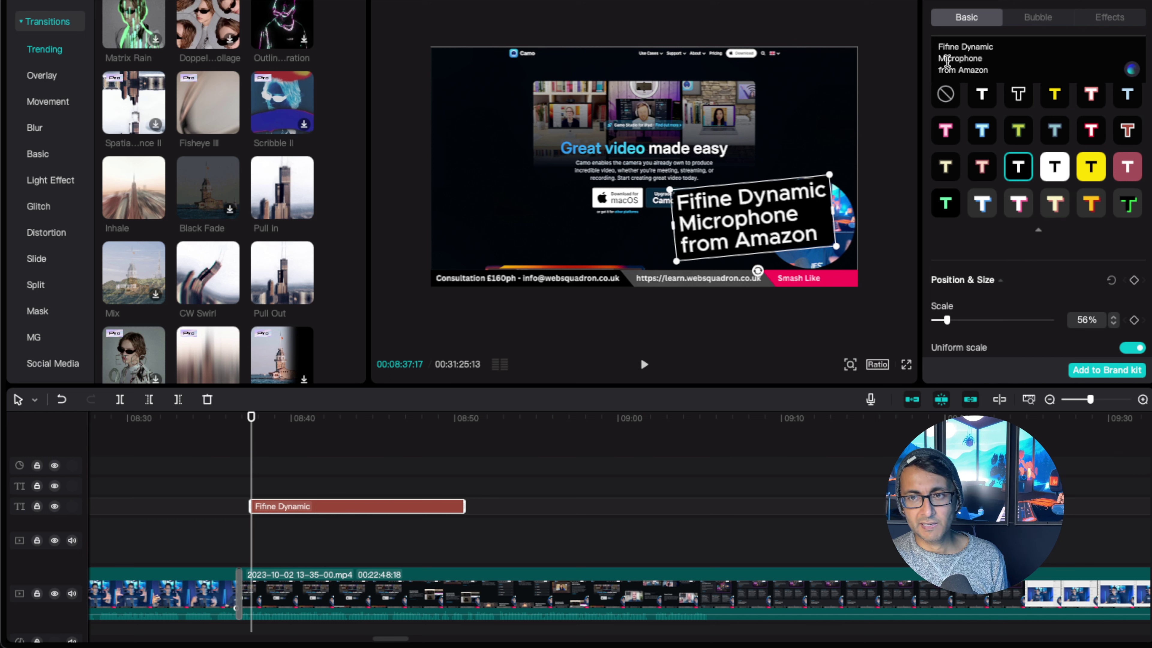
key(super+a)
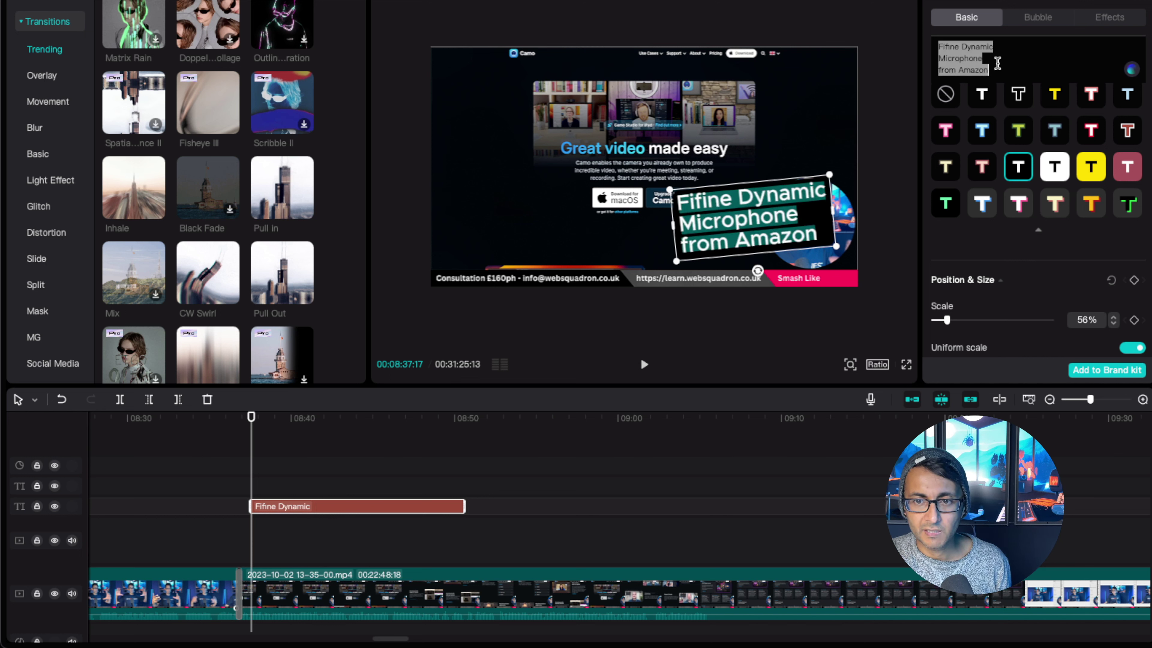
text(Reincu)
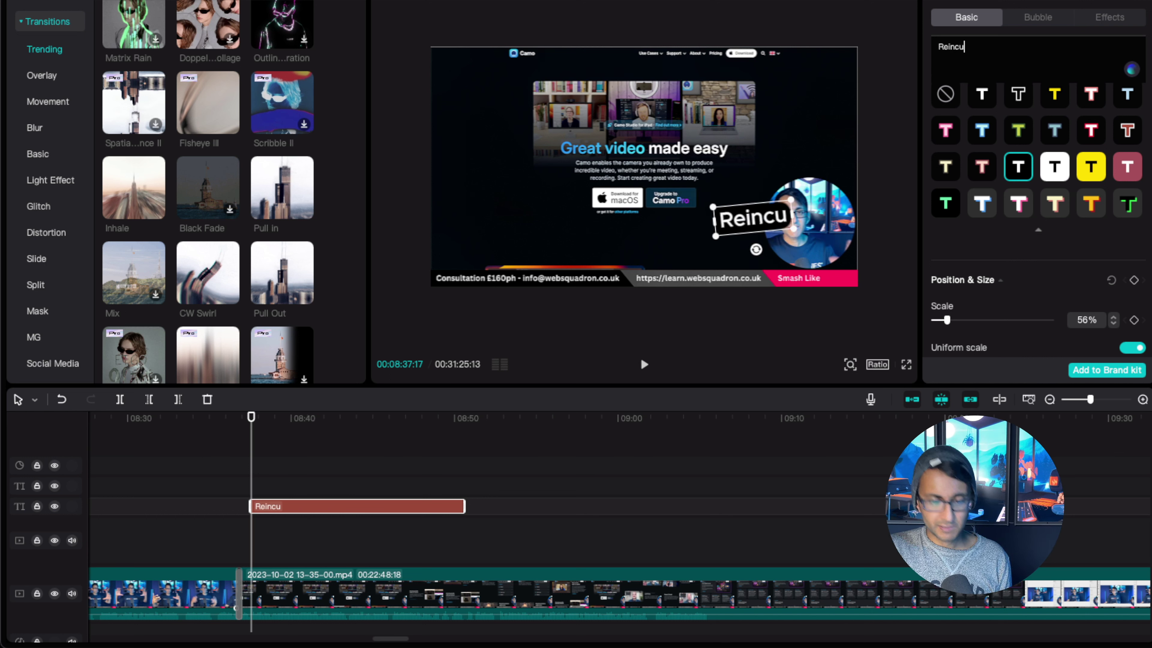
text(bate Camo)
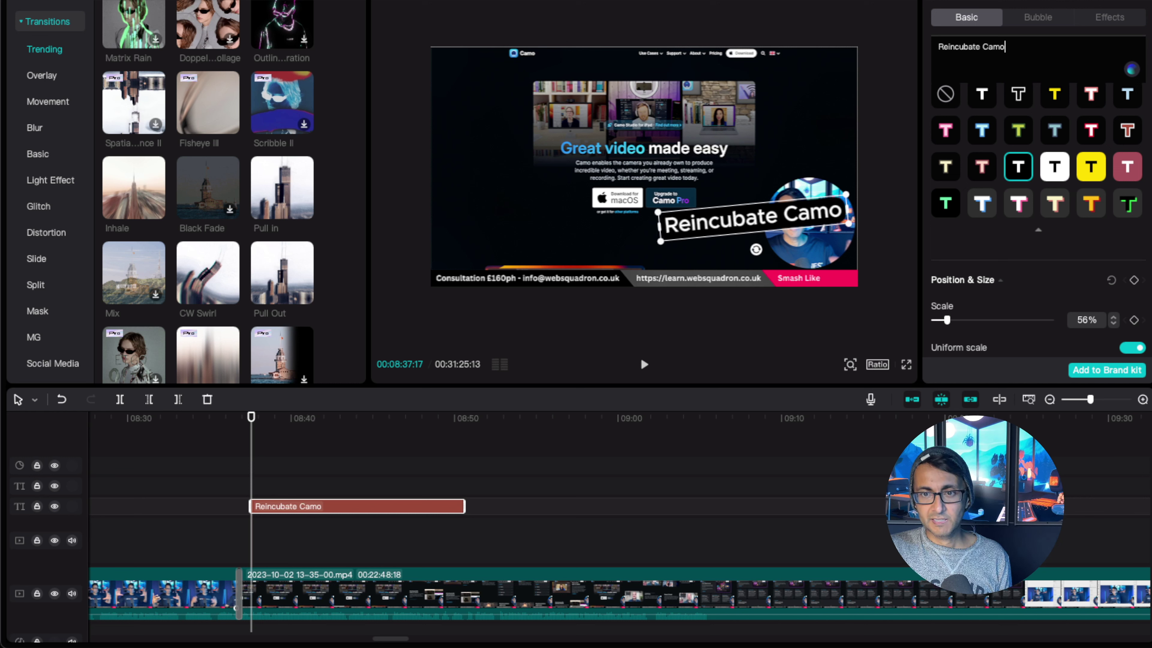
Move the Reincubate Camo title to the lower-left of the picture, trim its end to about 00:08:42 and play it back
drag(743, 225, 525, 239)
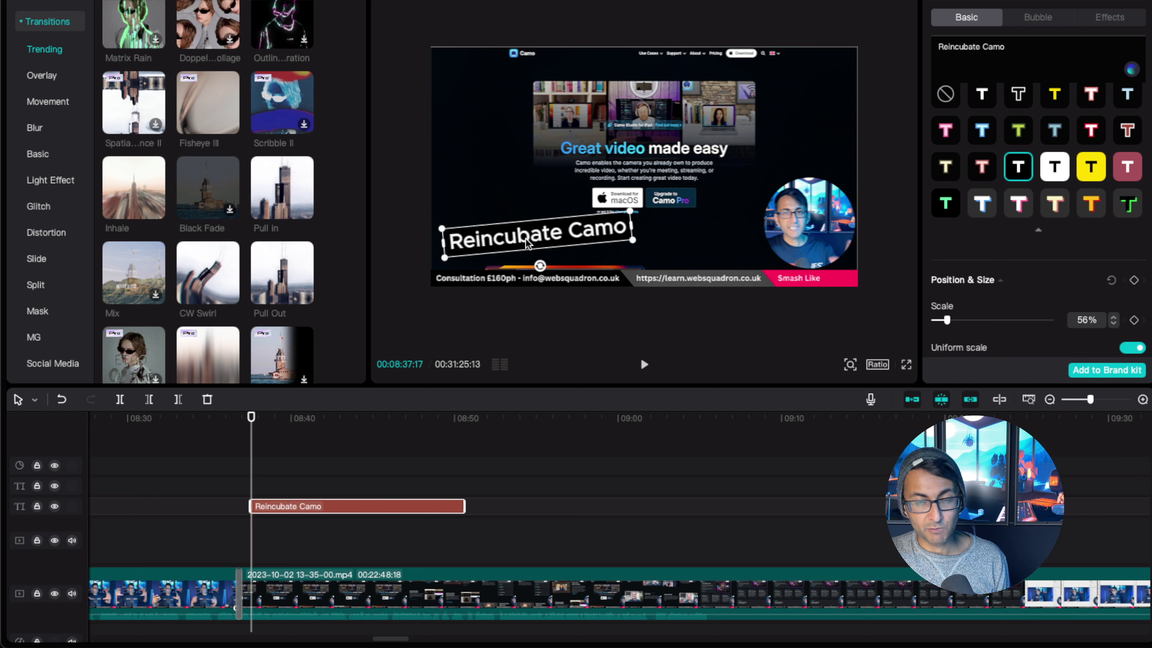
drag(461, 503, 320, 507)
mouse_move(252, 424)
mouse_down()
mouse_move(323, 422)
mouse_move(240, 424)
mouse_up()
key(space)
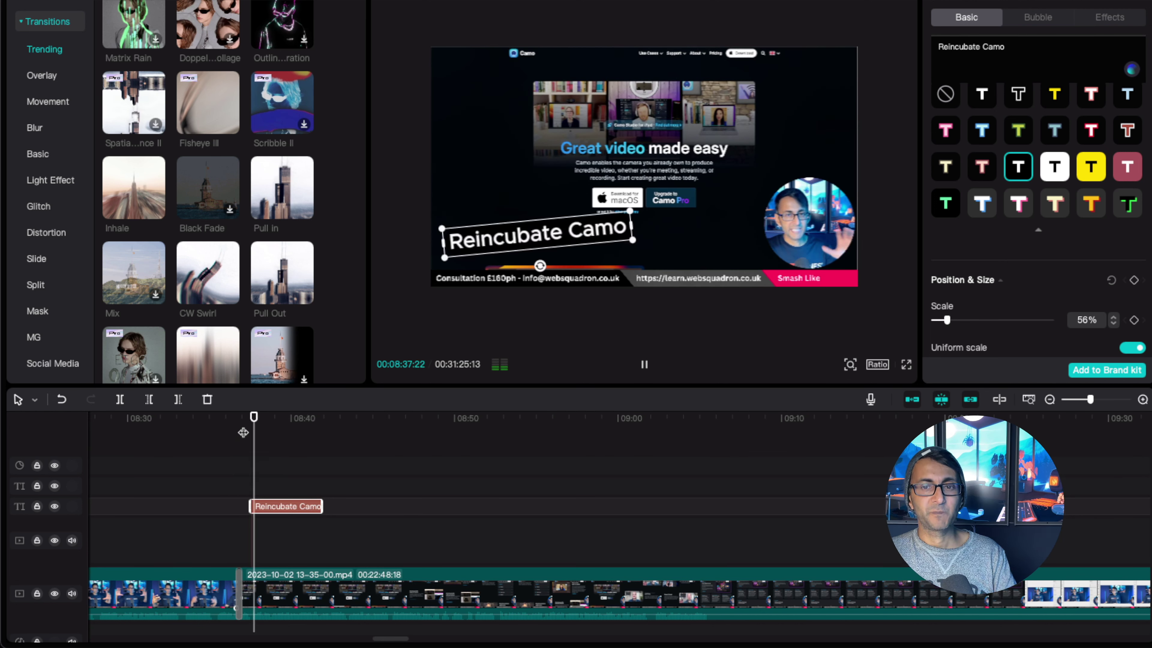
key(space)
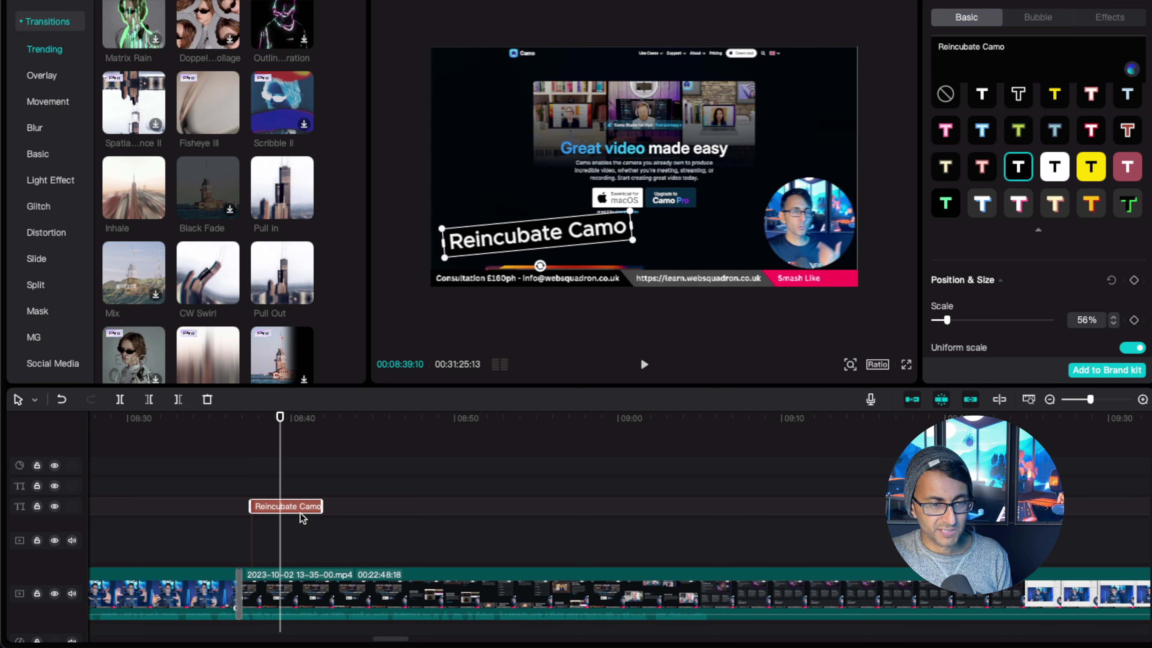
Shift the Reincubate Camo title slightly earlier so it starts right by the transition, and play the section back
drag(303, 510, 292, 510)
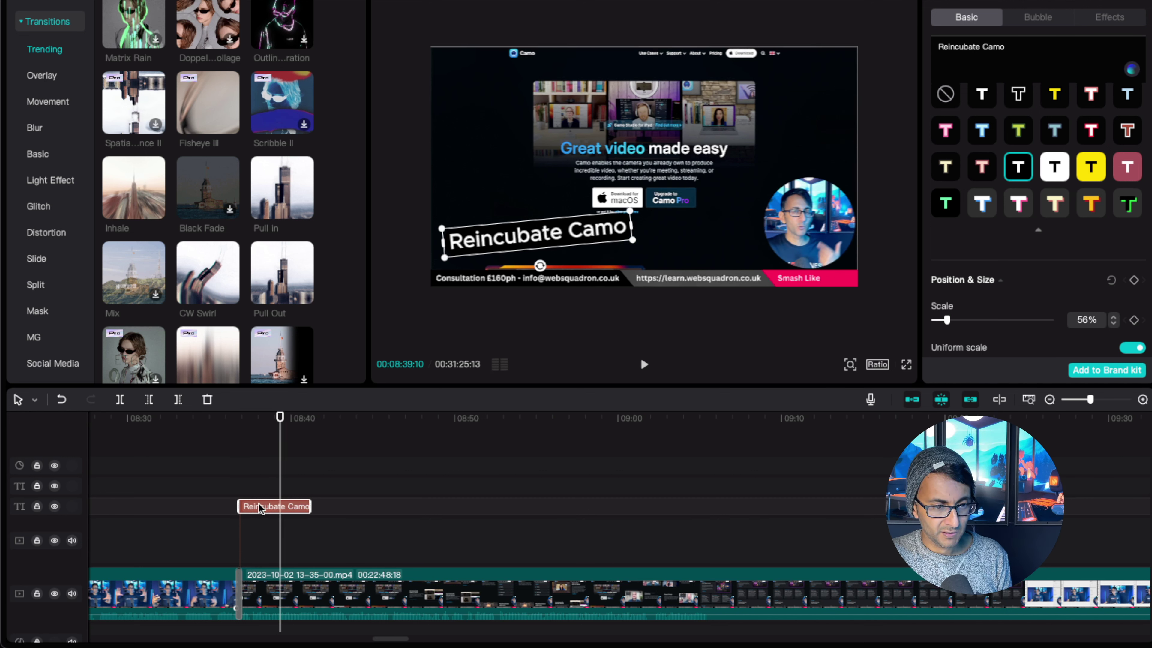
click(227, 466)
key(space)
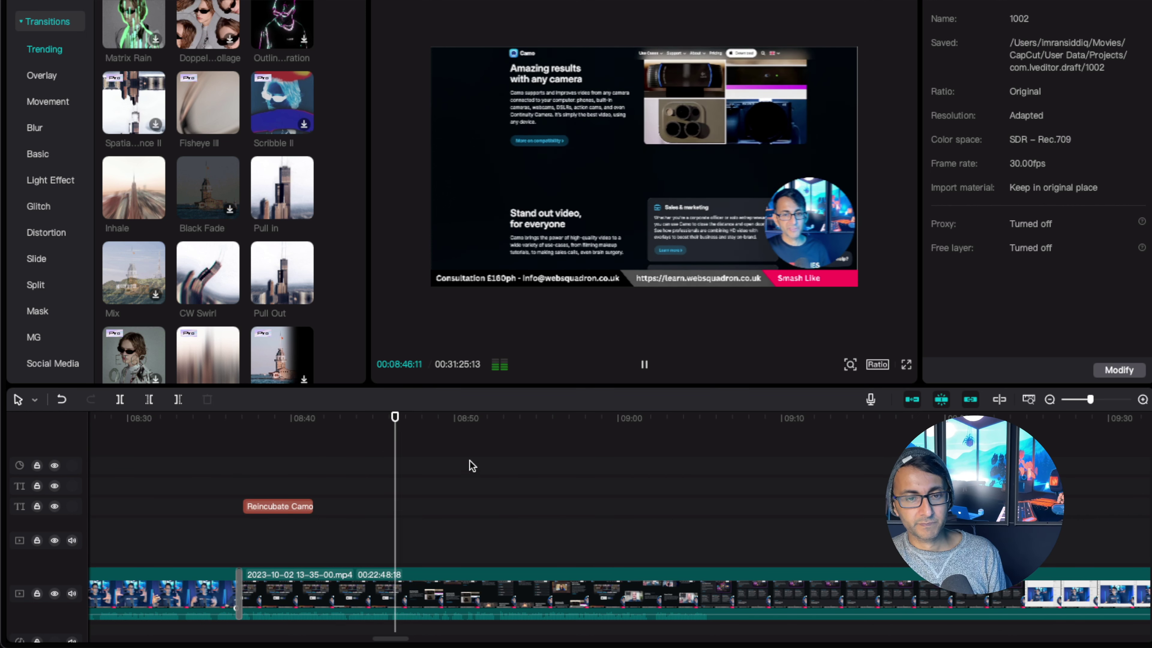
Review the footage up to about 00:09:05 and split the main clip at 00:09:05:17
drag(402, 418, 649, 432)
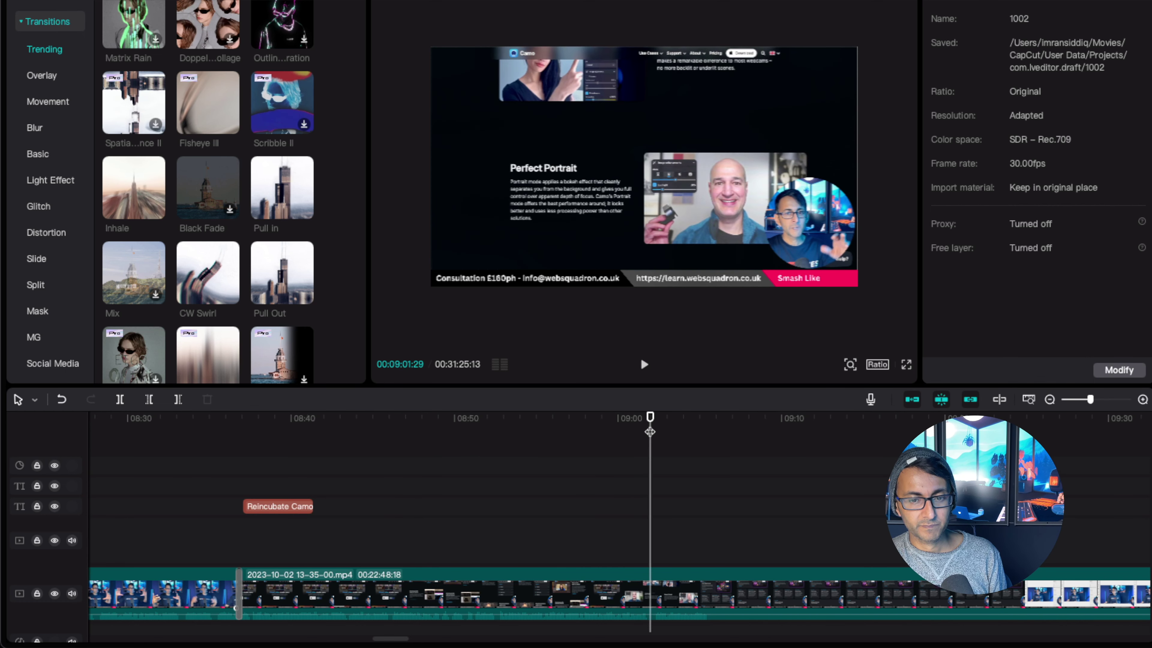
key(space)
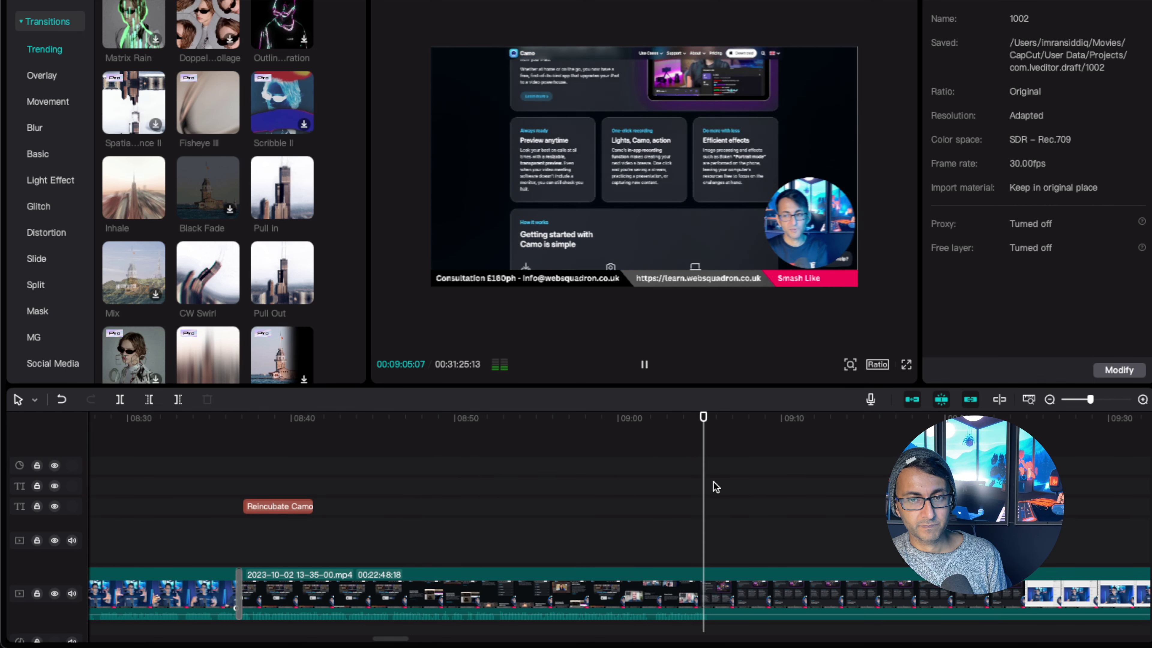
drag(713, 420, 710, 422)
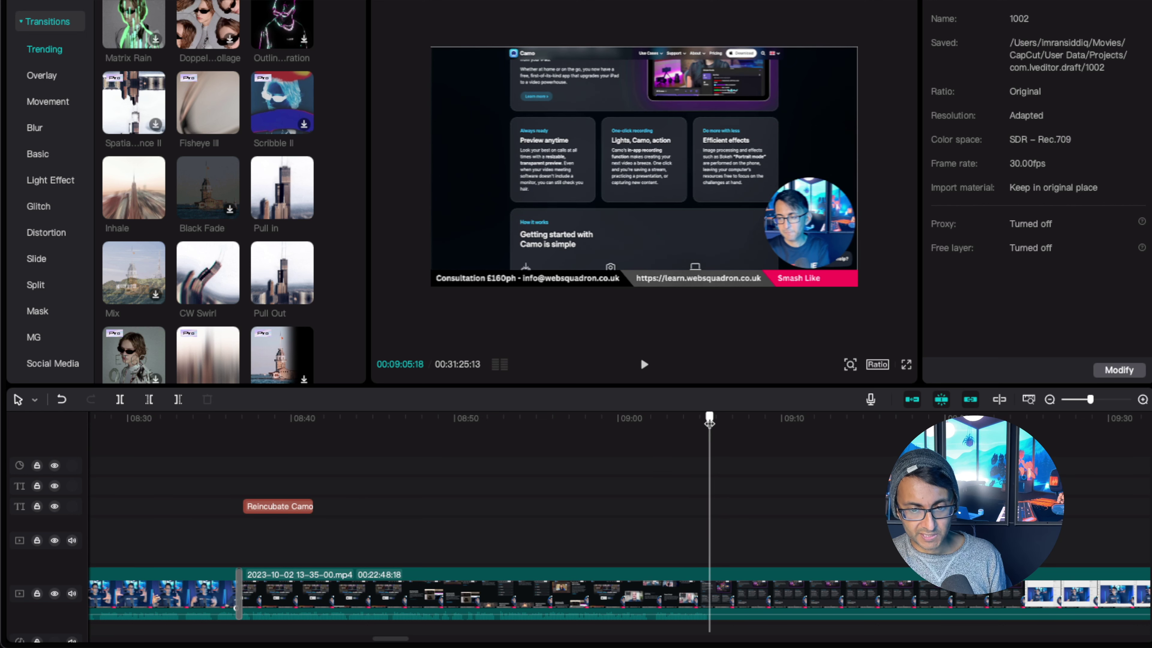
click(710, 592)
key(super+b)
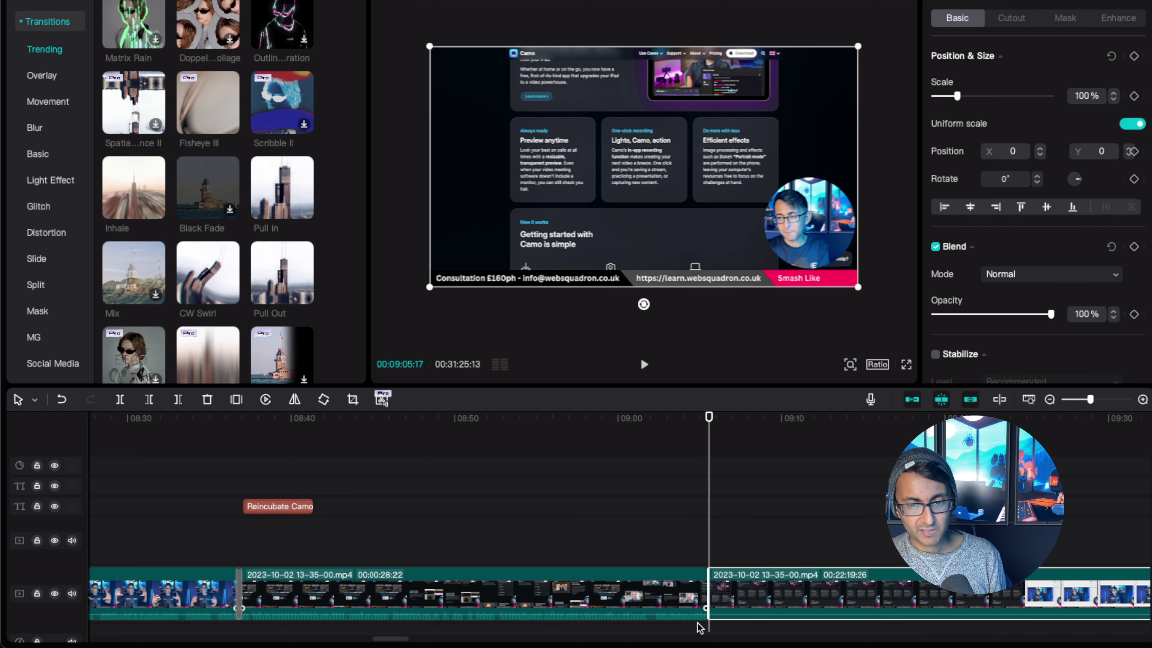
Split the main clip again at 00:09:35:10 and delete the section back to the split near 00:09:05
drag(406, 638, 421, 638)
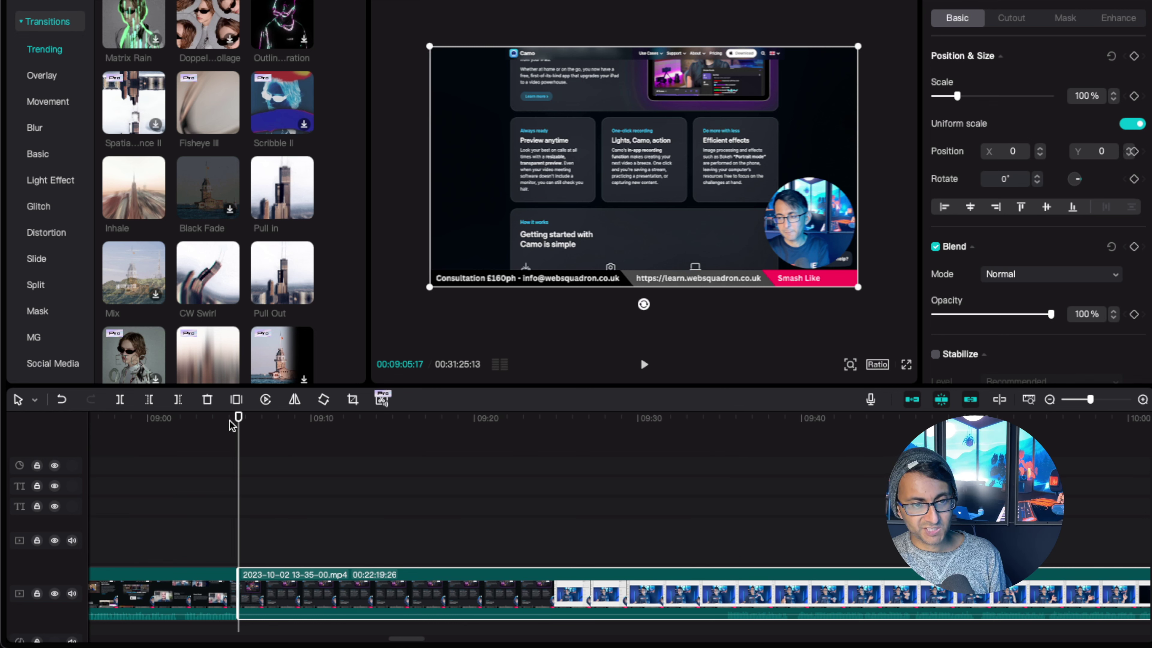
drag(238, 420, 707, 467)
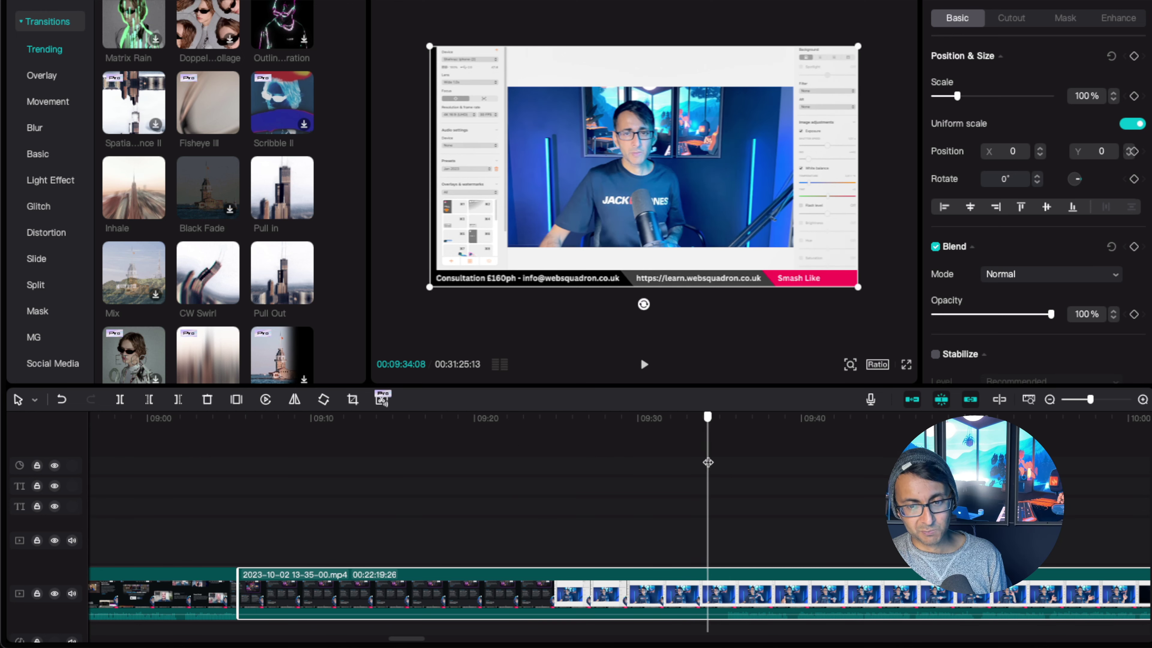
drag(708, 420, 725, 420)
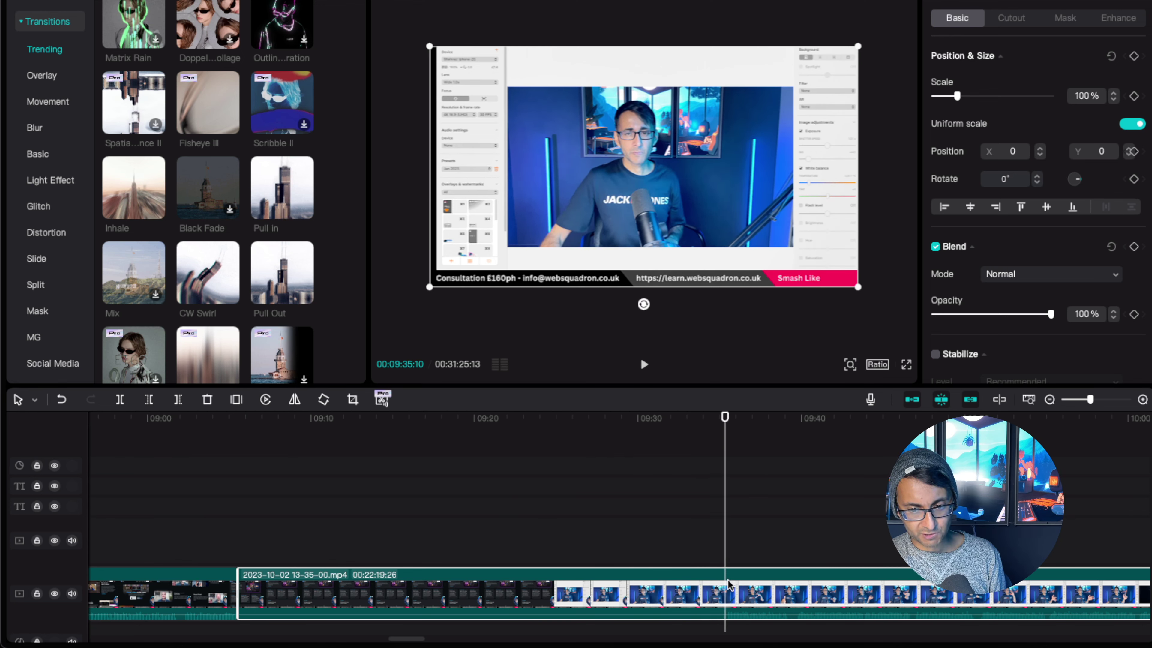
key(super+b)
click(675, 604)
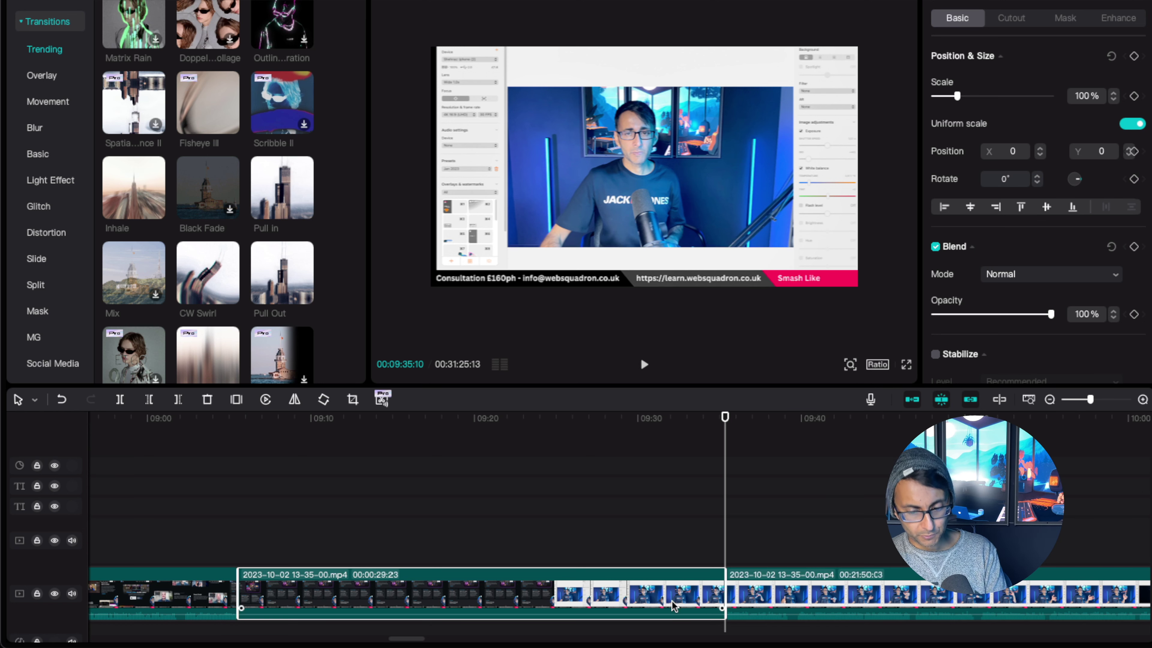
key(Delete)
Add the Pull In transition at the cut near 00:09:05 and play it back
click(220, 544)
drag(281, 191, 236, 595)
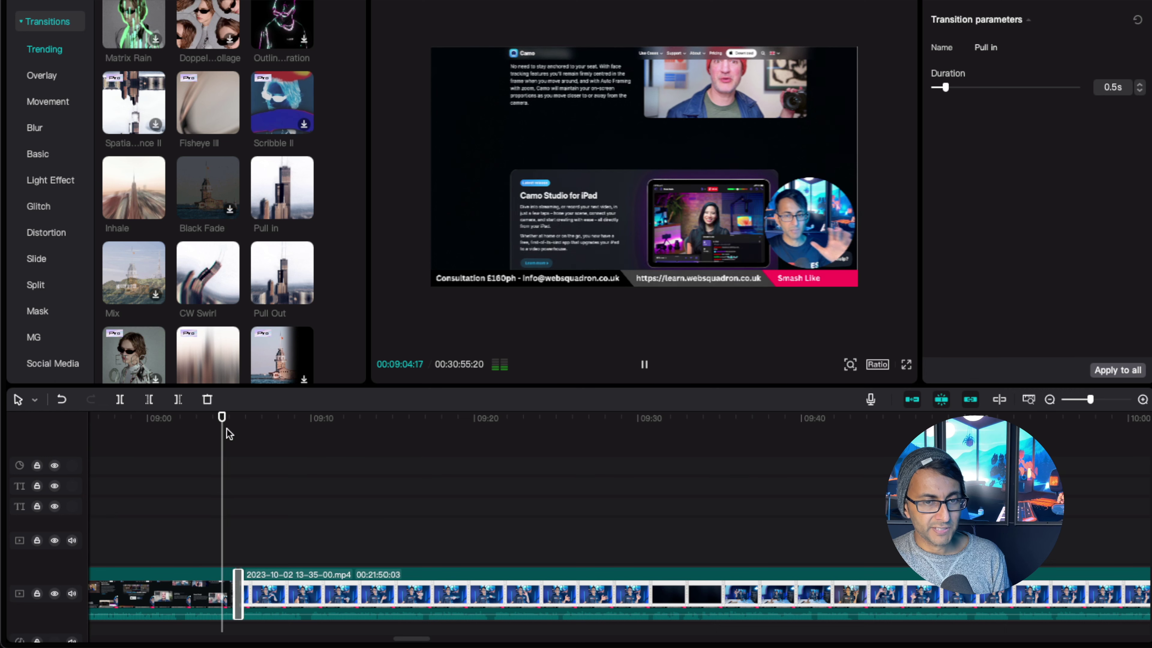
key(space)
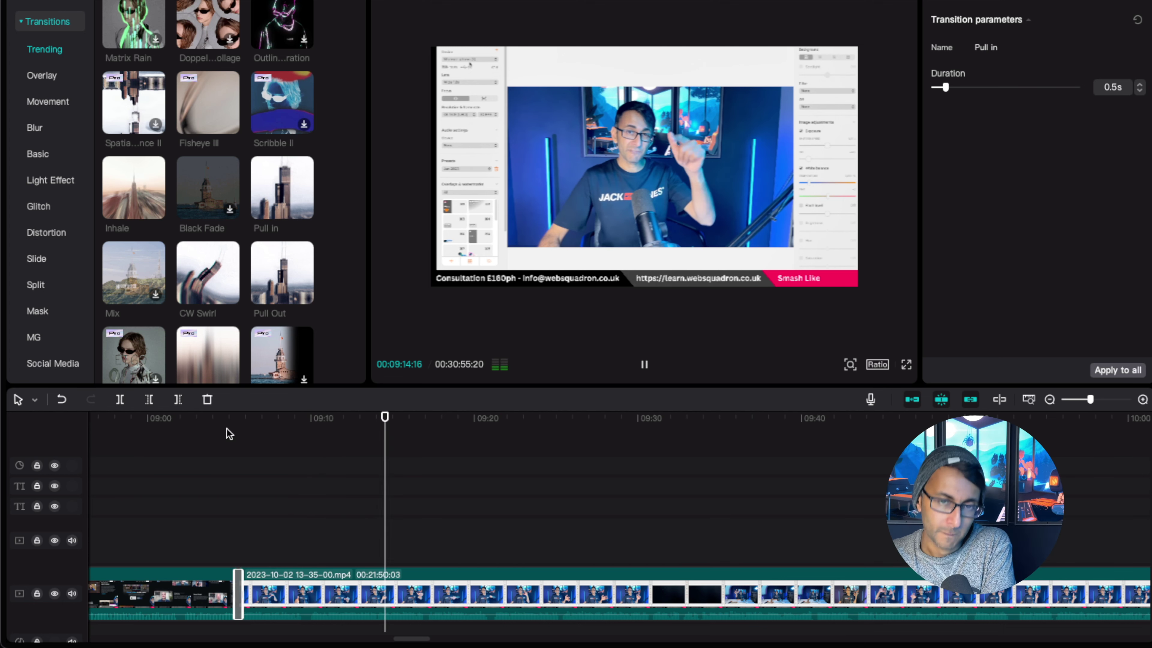
Review the footage up to about 00:10:47 and split the main clip at 00:10:47:05
drag(394, 416, 948, 438)
drag(403, 637, 416, 638)
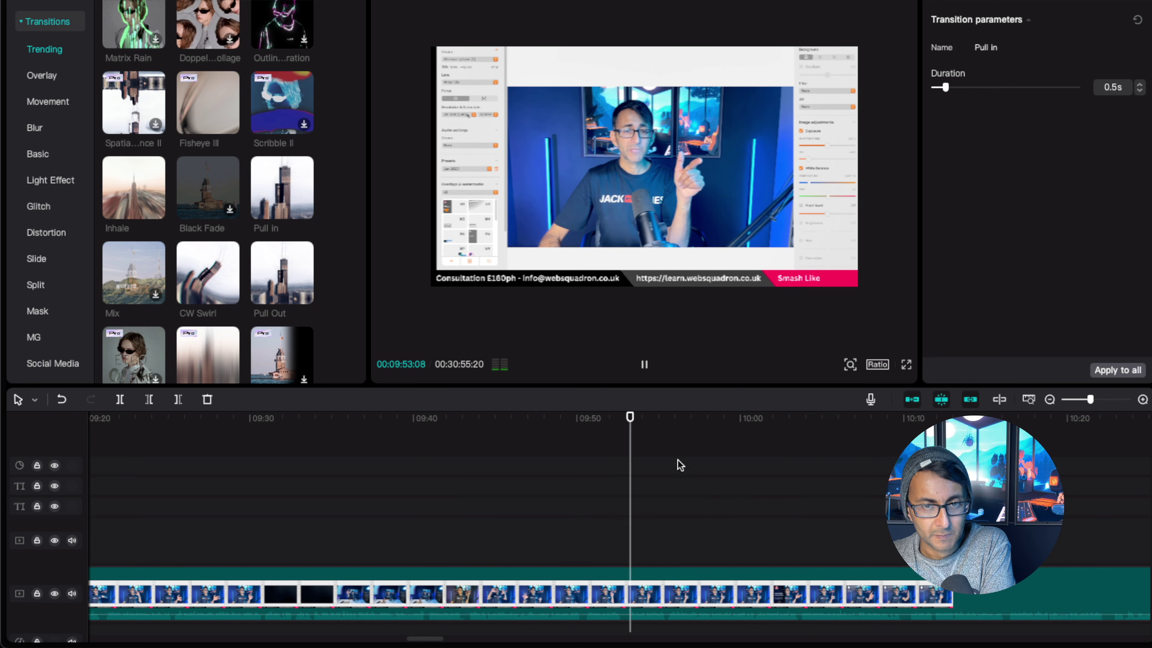
drag(650, 417, 1010, 429)
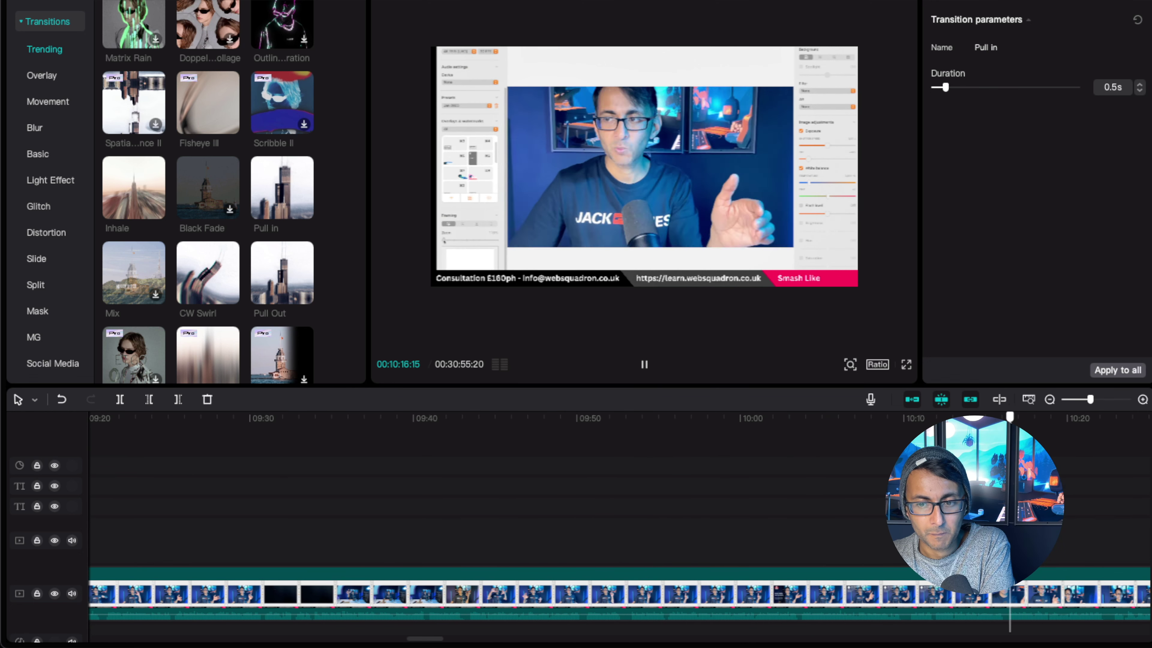
click(424, 633)
scroll(435, 636, down, 3)
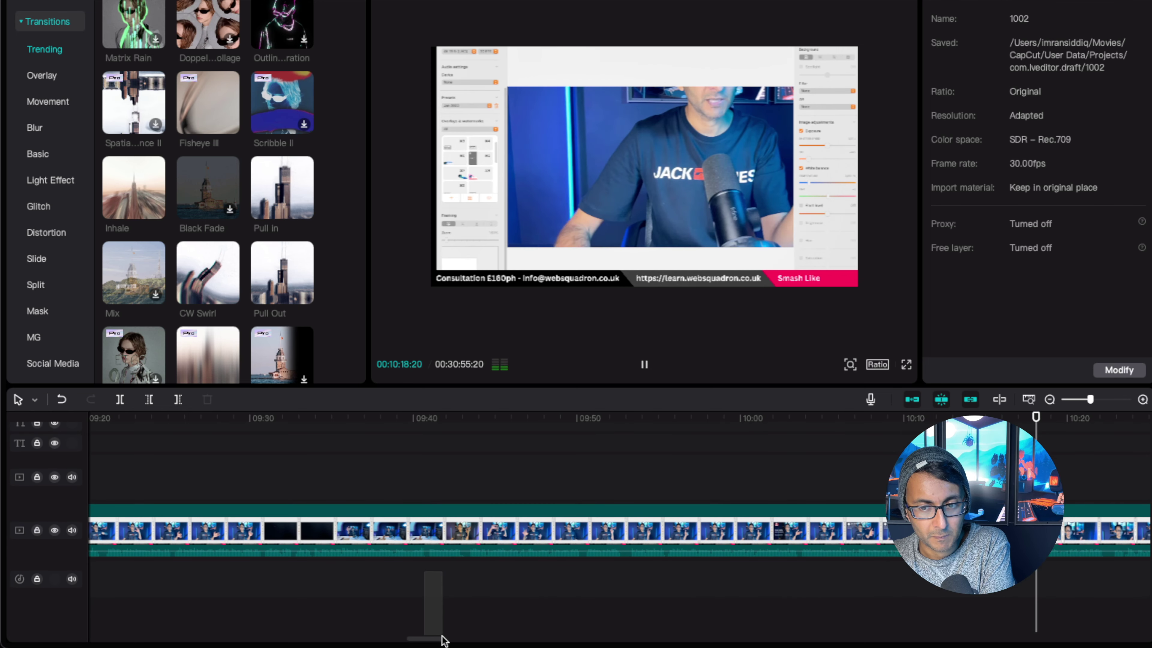
scroll(437, 636, right, 10)
drag(240, 419, 574, 436)
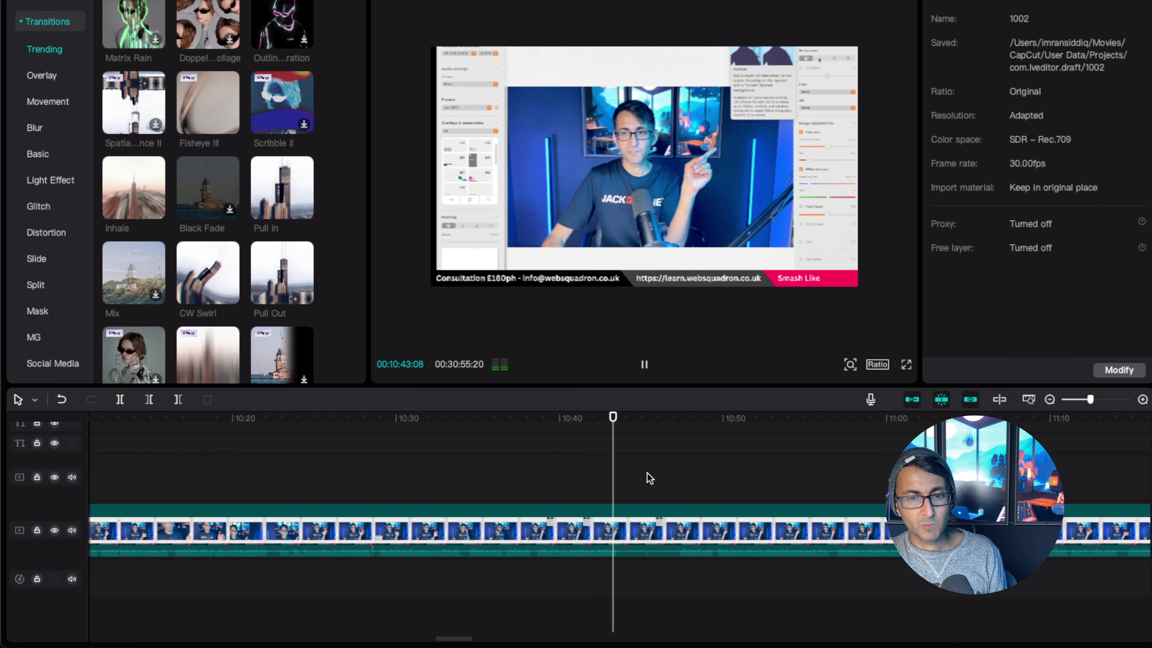
click(663, 421)
key(space)
drag(690, 422, 677, 422)
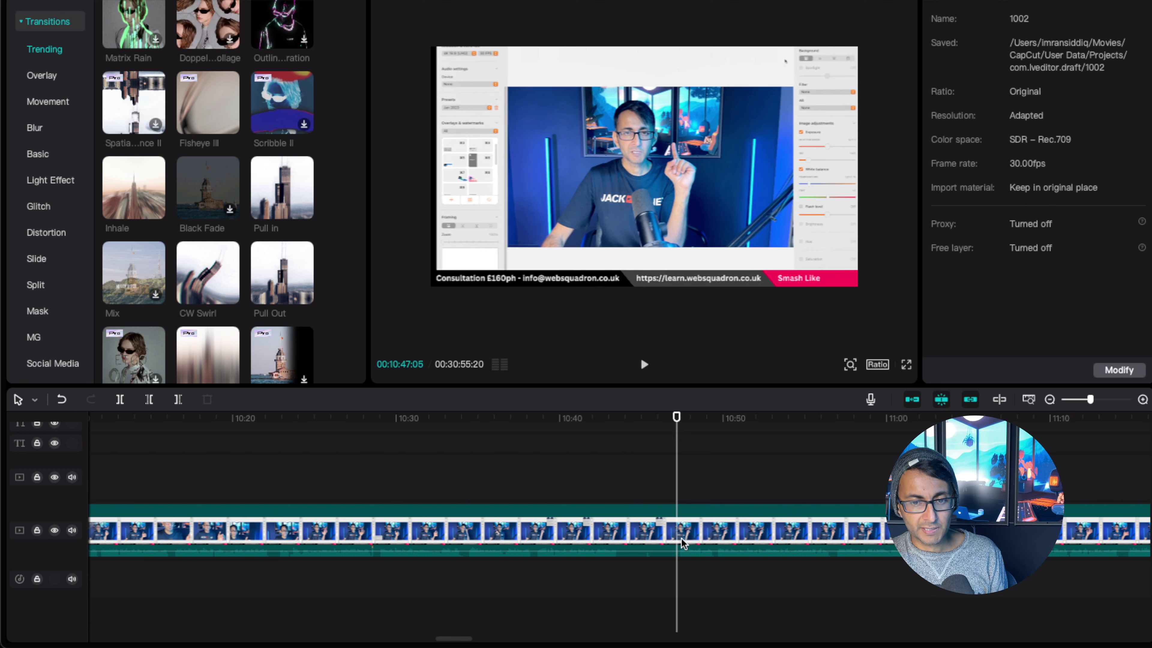
click(678, 547)
key(ctrl+b)
Find the start of the unwanted footage, split the main clip at 00:10:26:03 and delete the section up to the split at 00:10:47:05
click(469, 463)
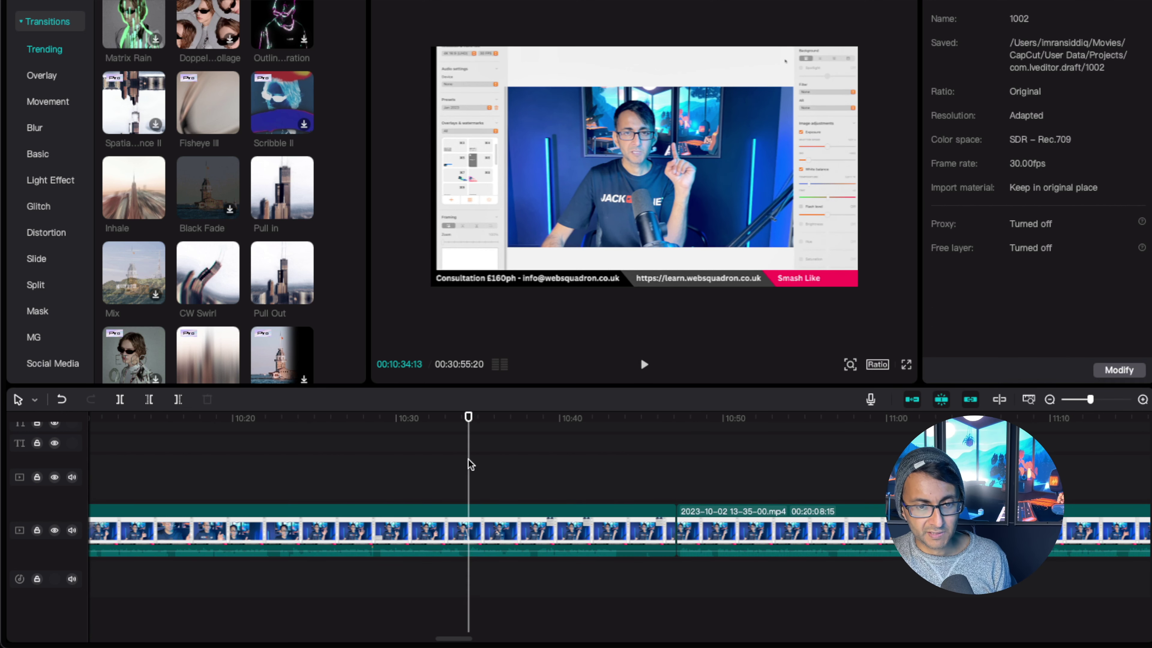
key(space)
click(442, 464)
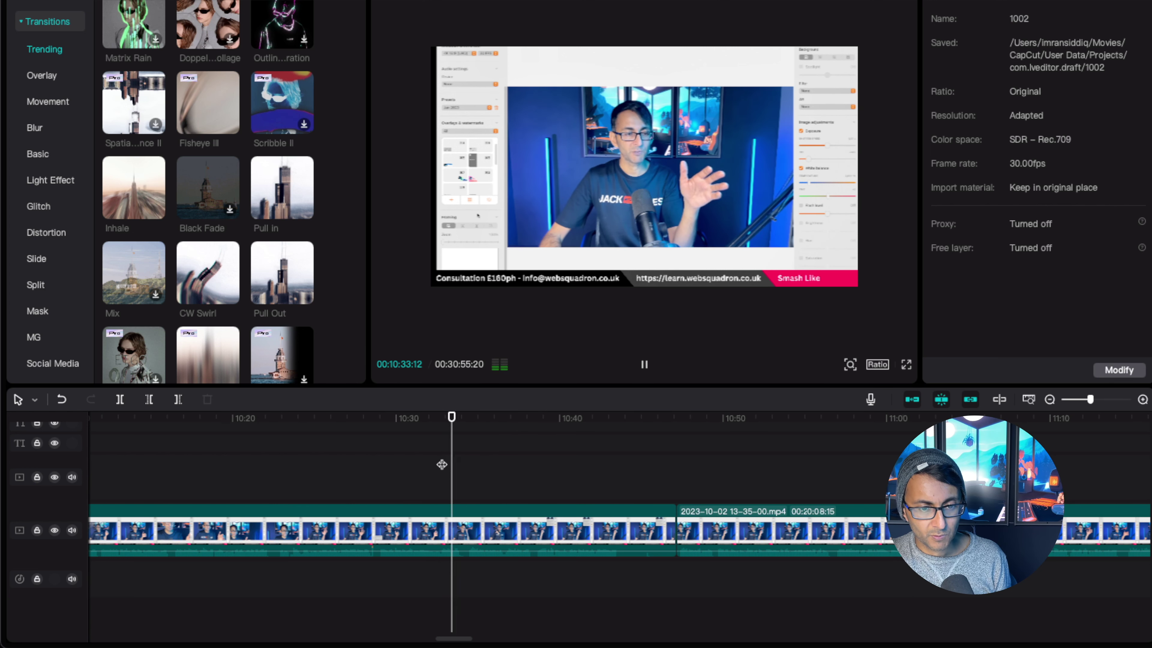
click(303, 476)
key(space)
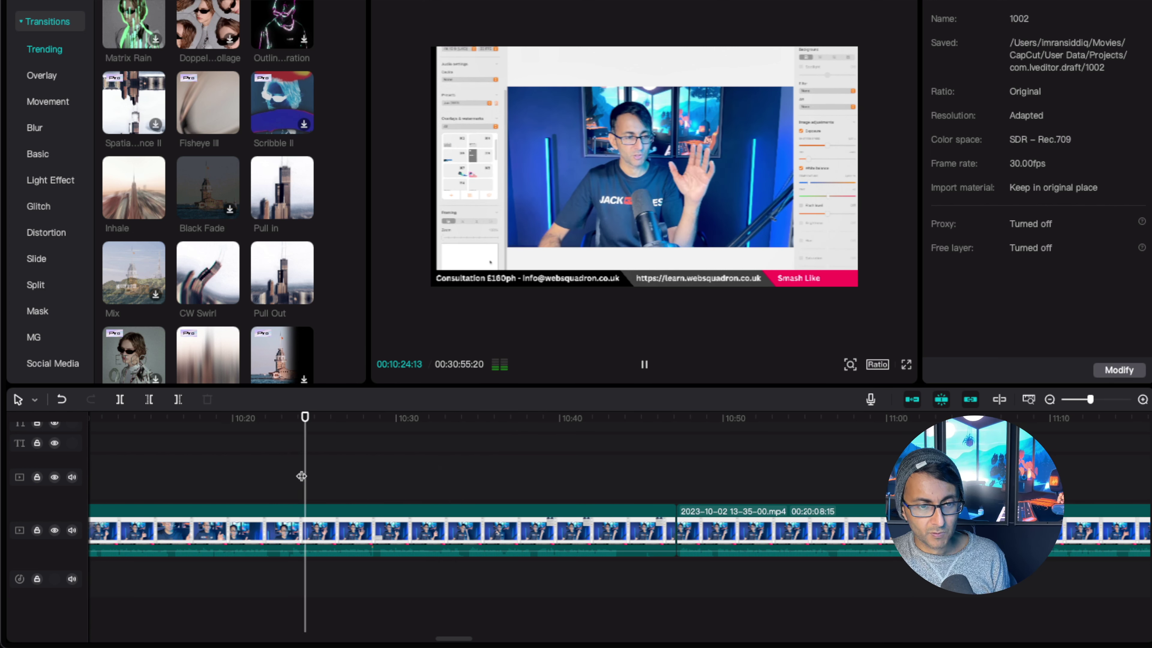
click(241, 467)
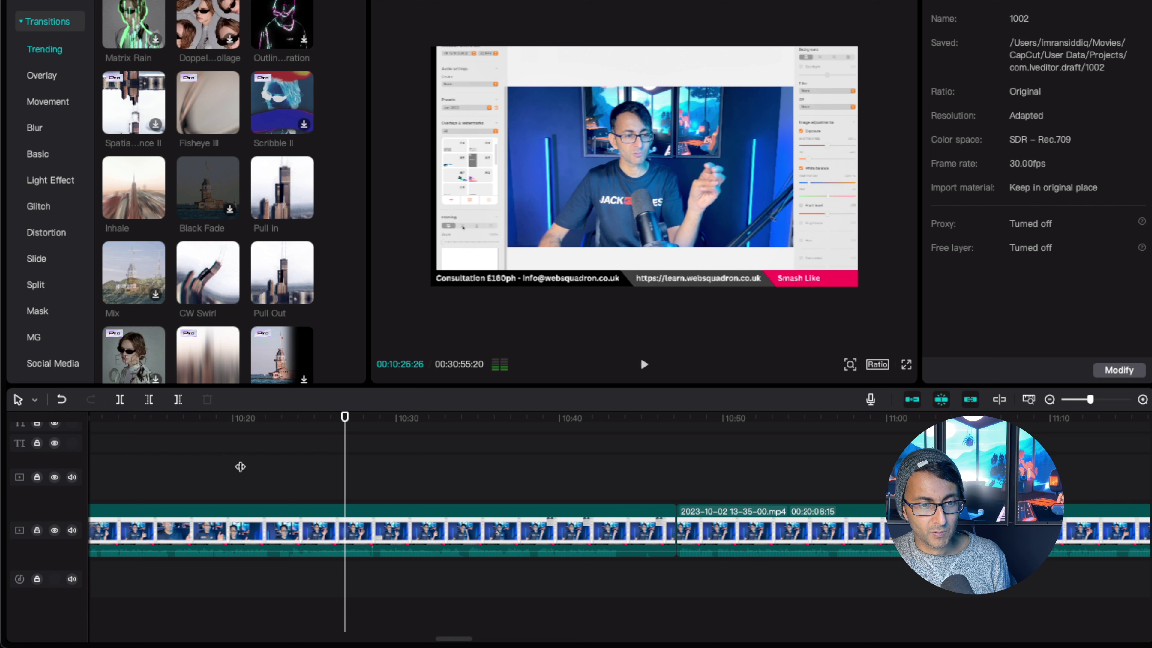
click(278, 465)
key(space)
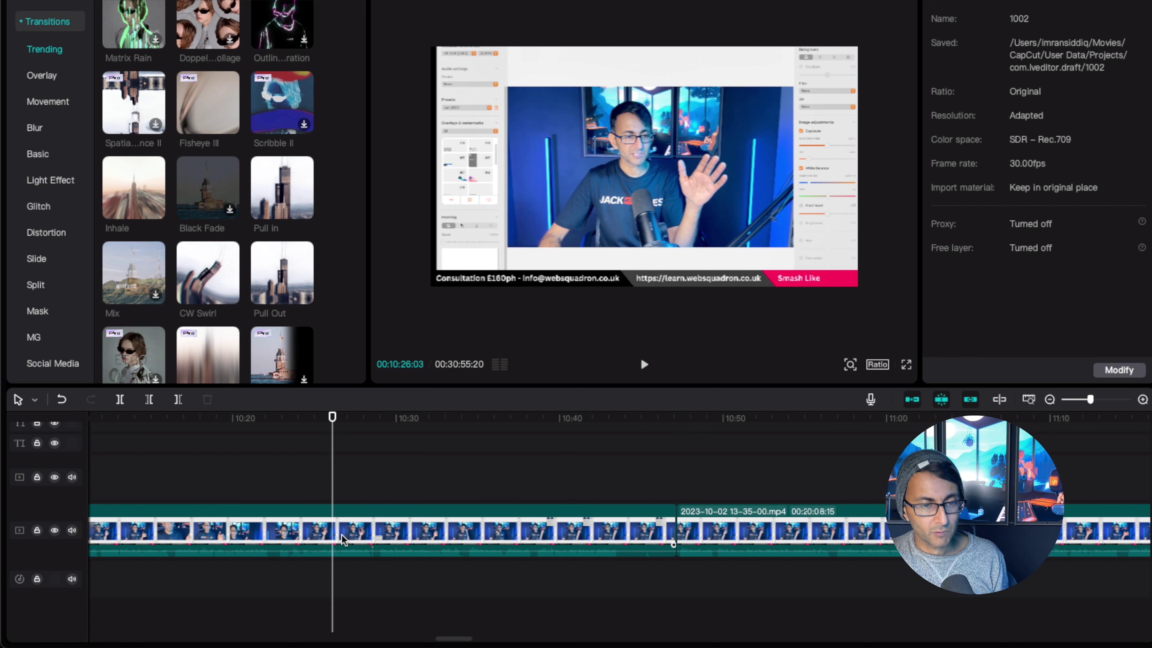
click(334, 538)
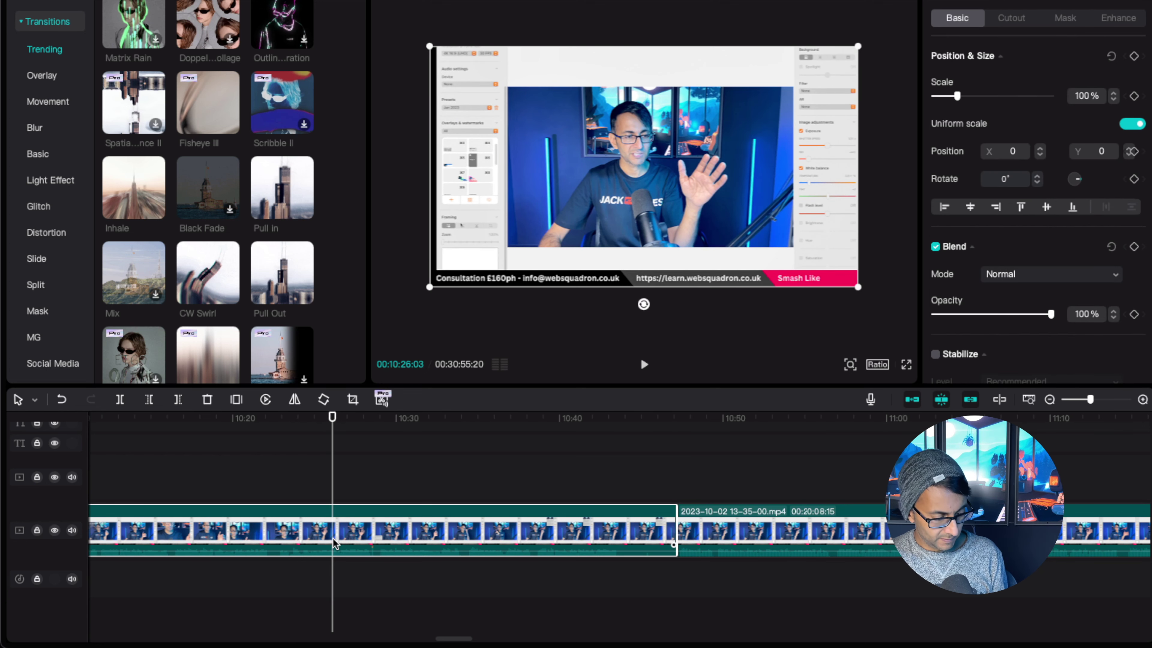
key(ctrl+b)
key(Delete)
Add the Pull In transition at the cut at 00:10:26:03 and play it back
click(364, 524)
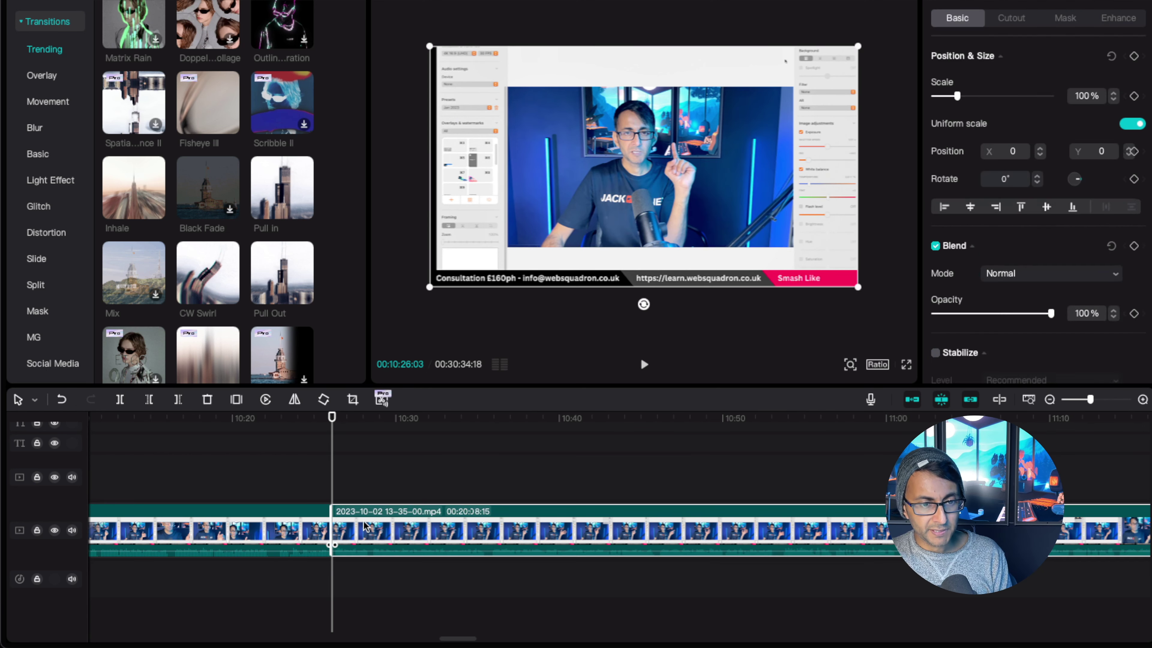
drag(282, 188, 320, 528)
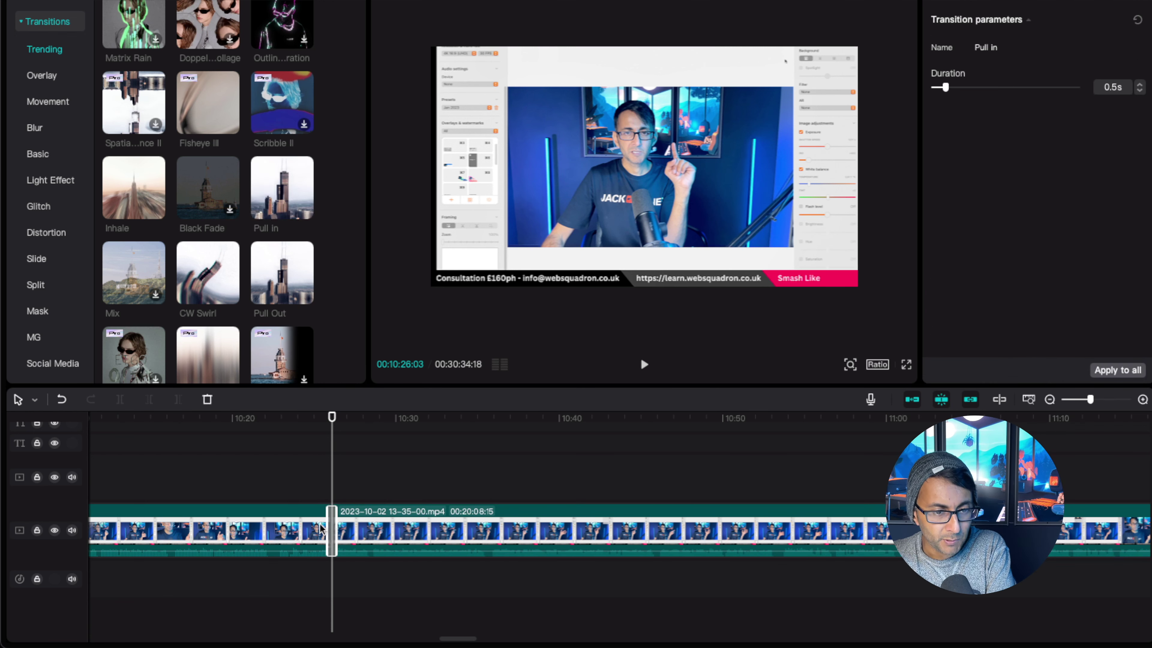
drag(323, 486, 316, 487)
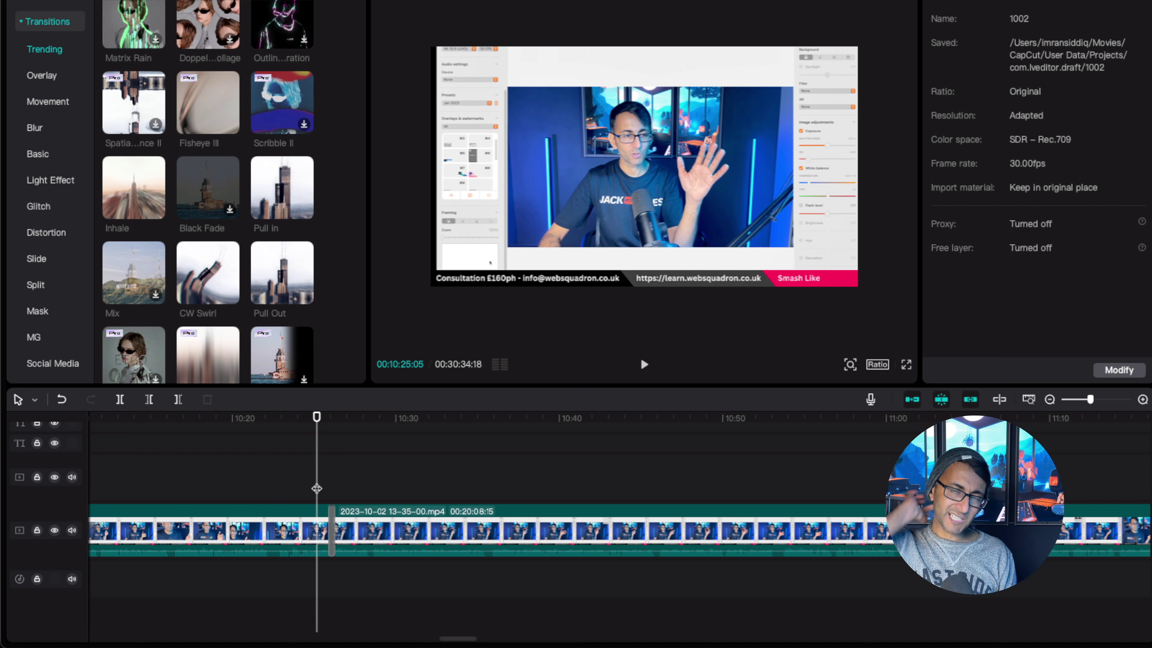
key(space)
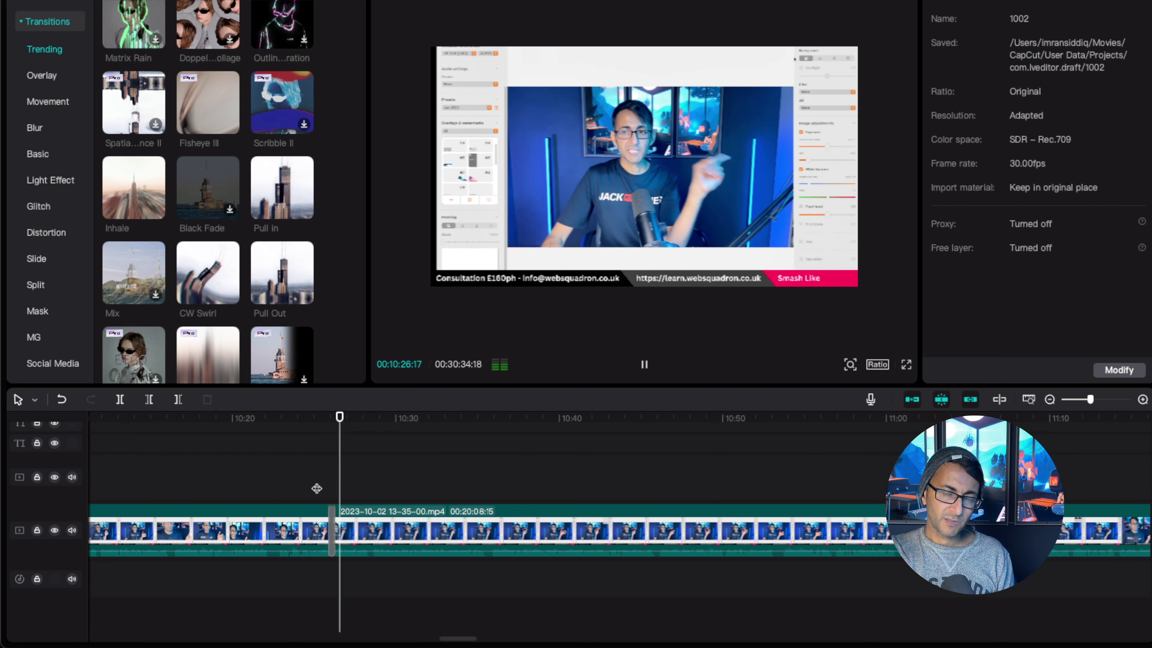
Trim three frames off the start of the clip after the 00:10:26:03 cut, playing the transition before and after the trim
click(1109, 399)
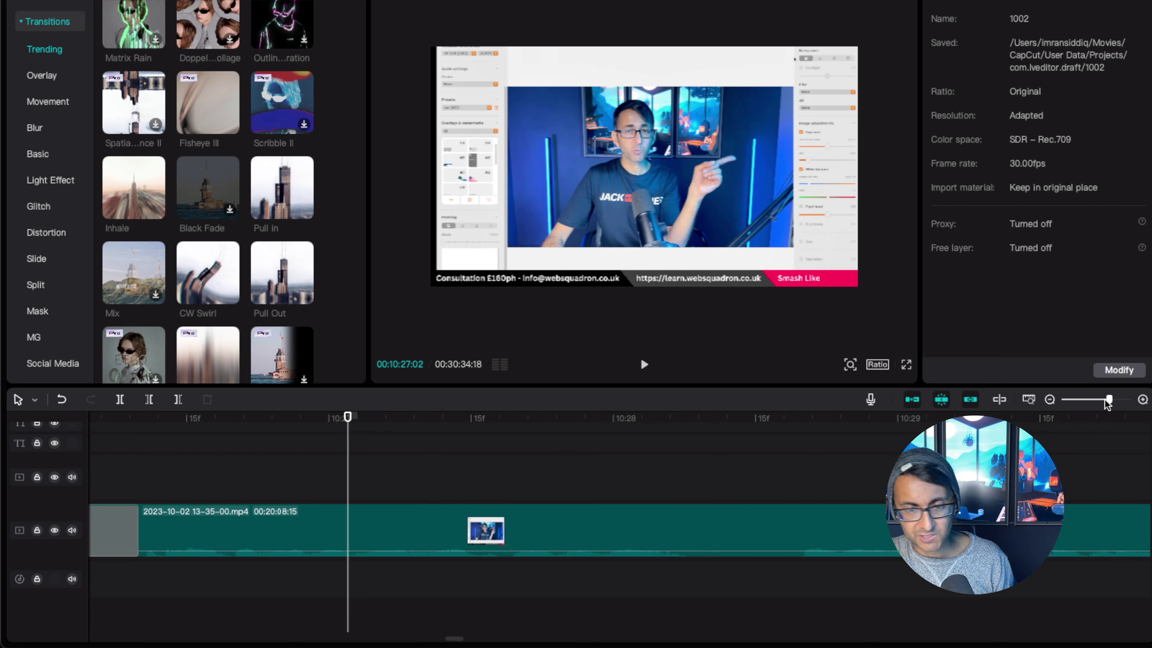
scroll(454, 640, left, 5)
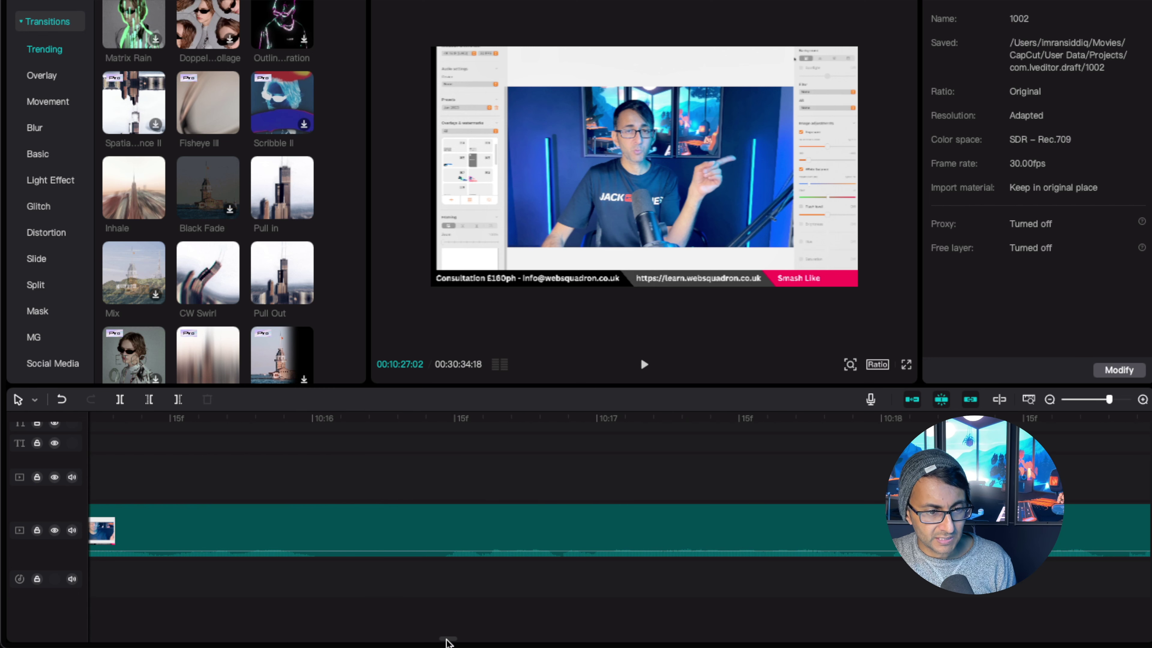
drag(454, 641, 454, 640)
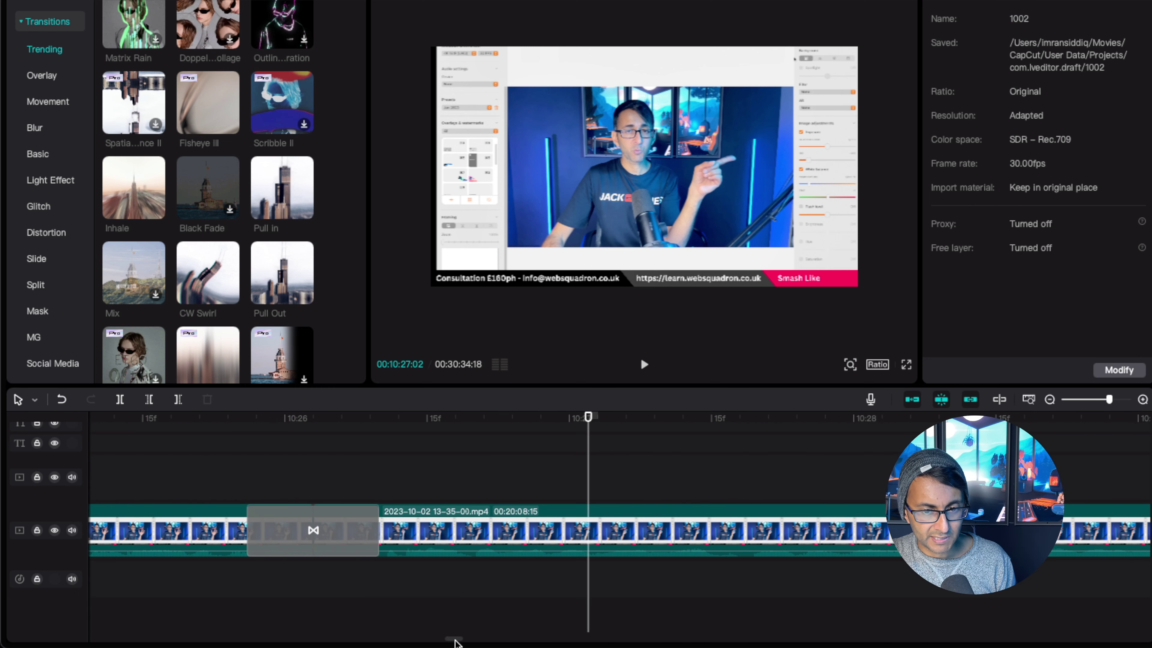
click(334, 466)
drag(334, 466, 277, 470)
key(space)
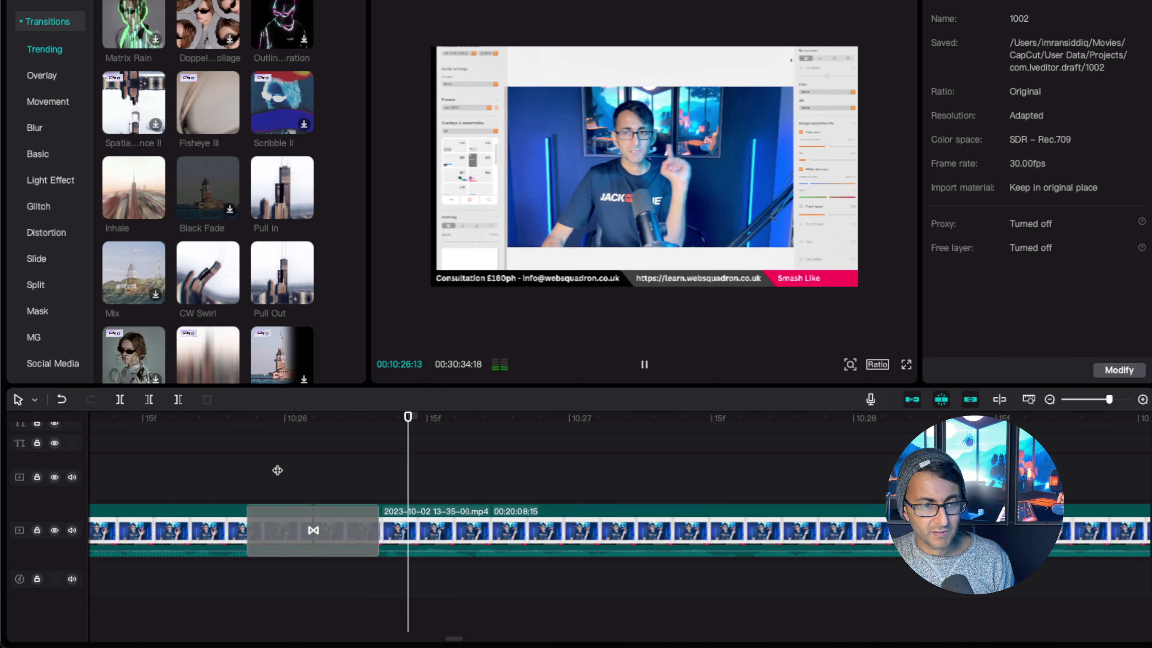
click(393, 531)
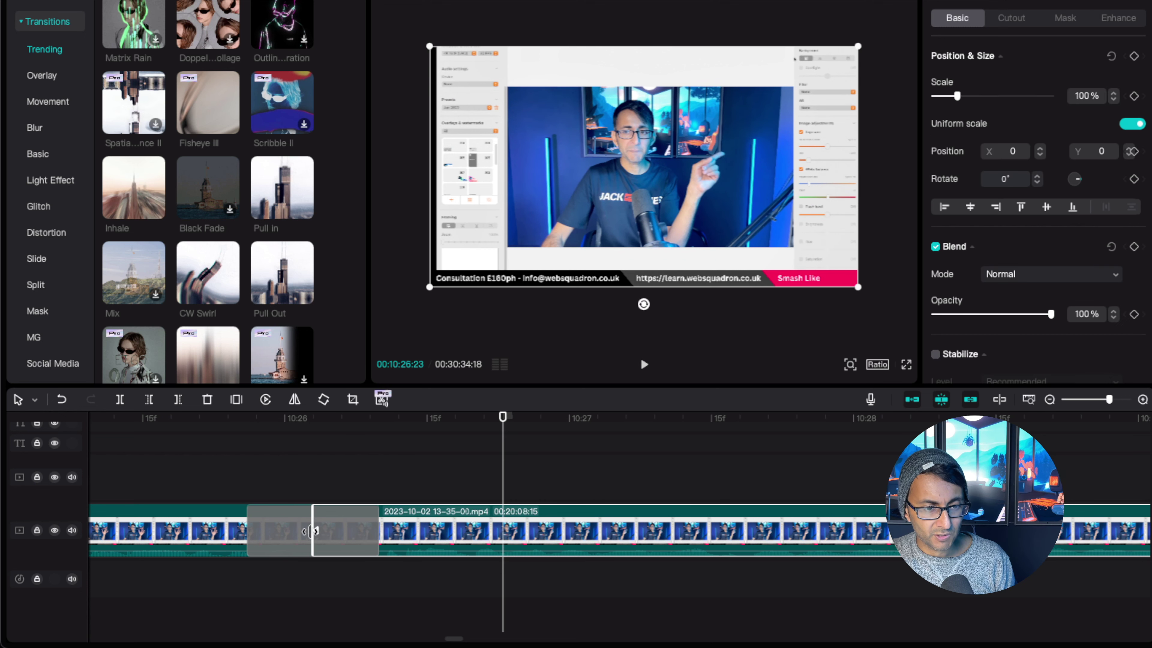
drag(314, 538, 345, 538)
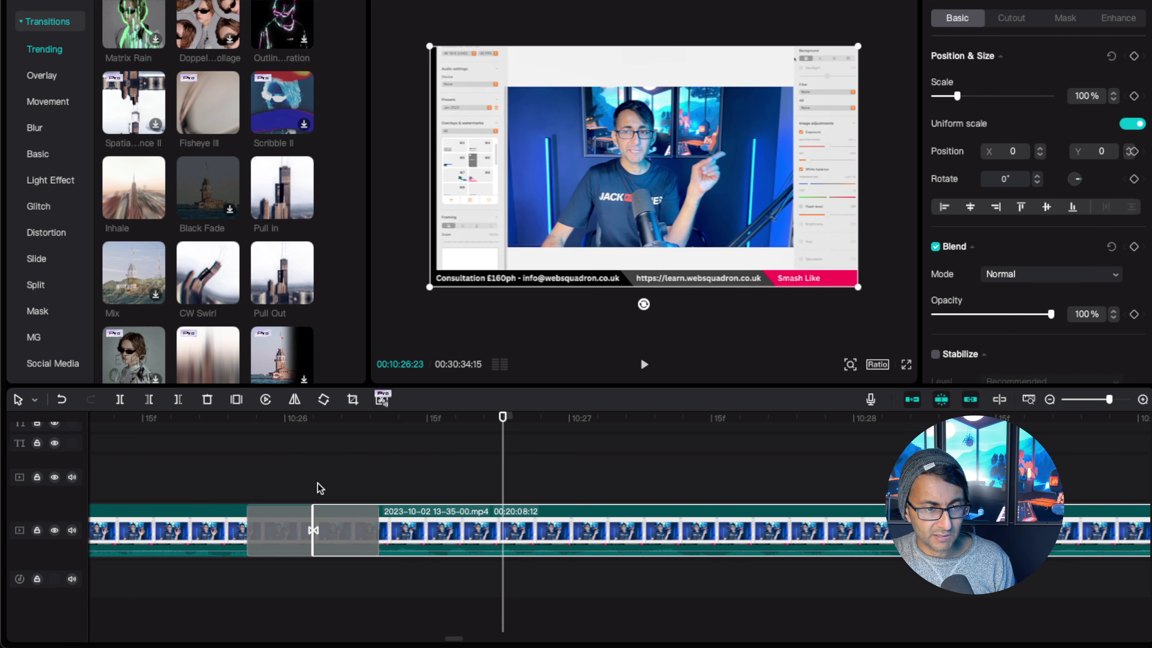
click(265, 482)
key(space)
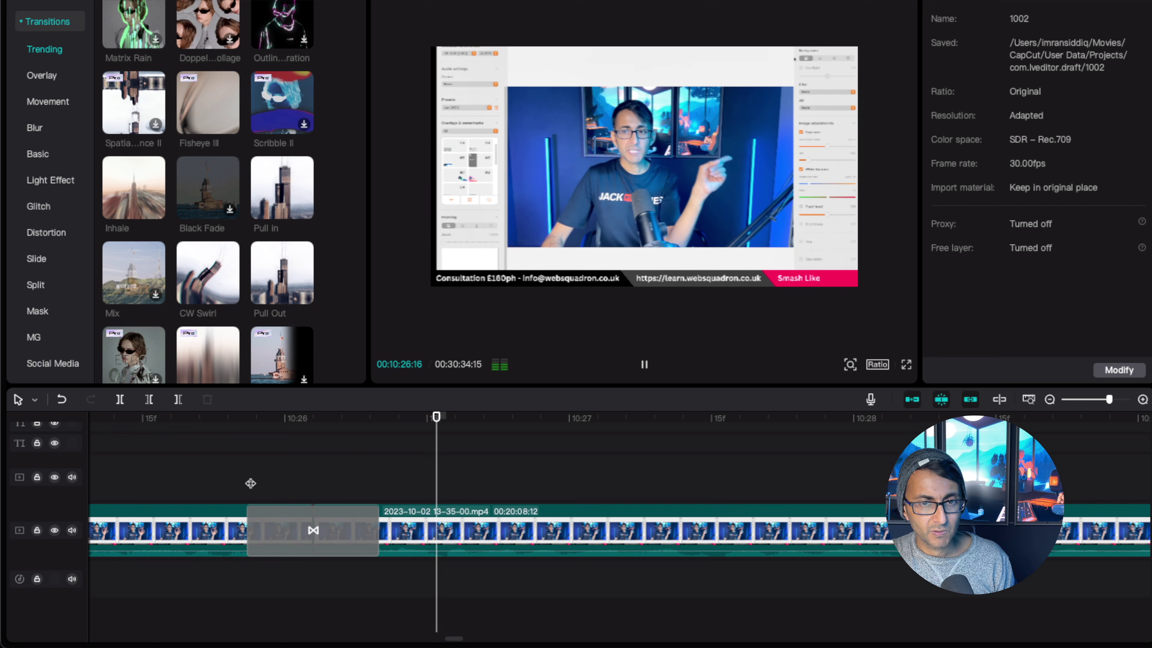
Remove the Pull In transition, split the following clip at 00:10:26:10 and delete the short piece between the cut and that split
click(293, 541)
key(Delete)
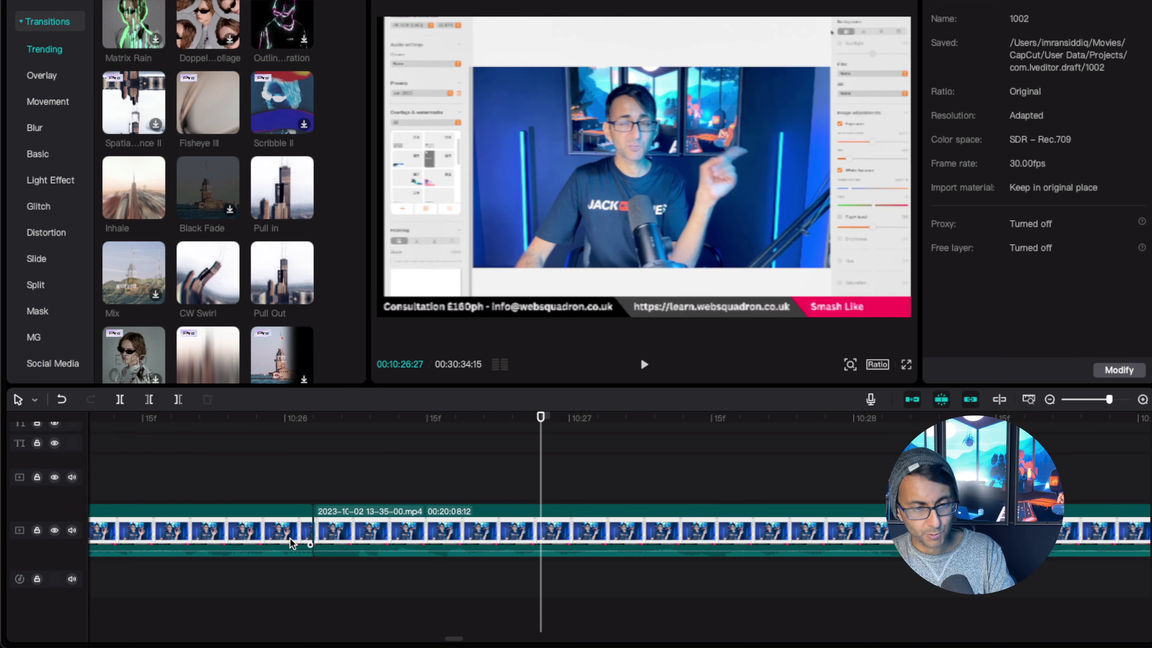
click(315, 530)
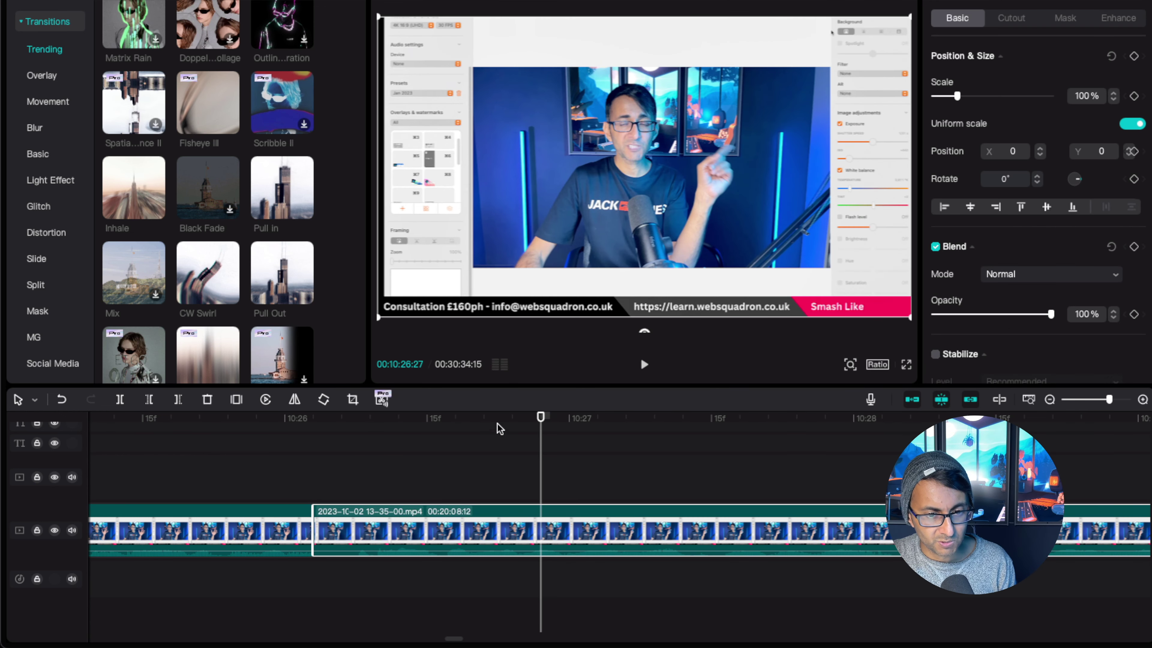
drag(542, 419, 380, 430)
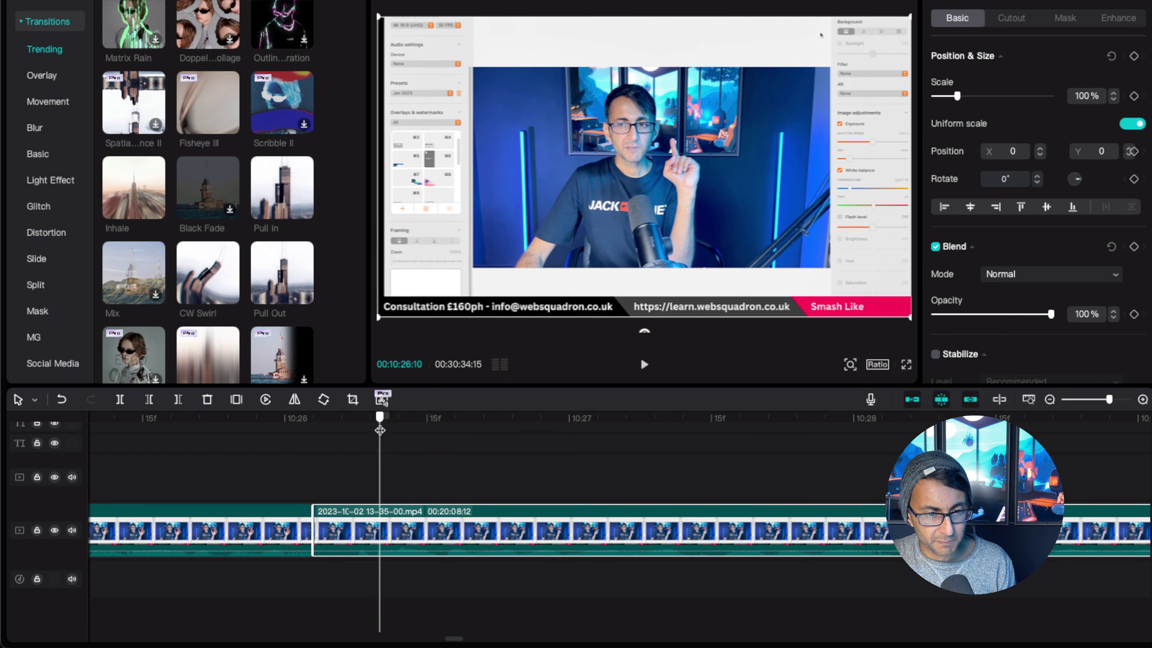
key(super+b)
click(377, 525)
key(Delete)
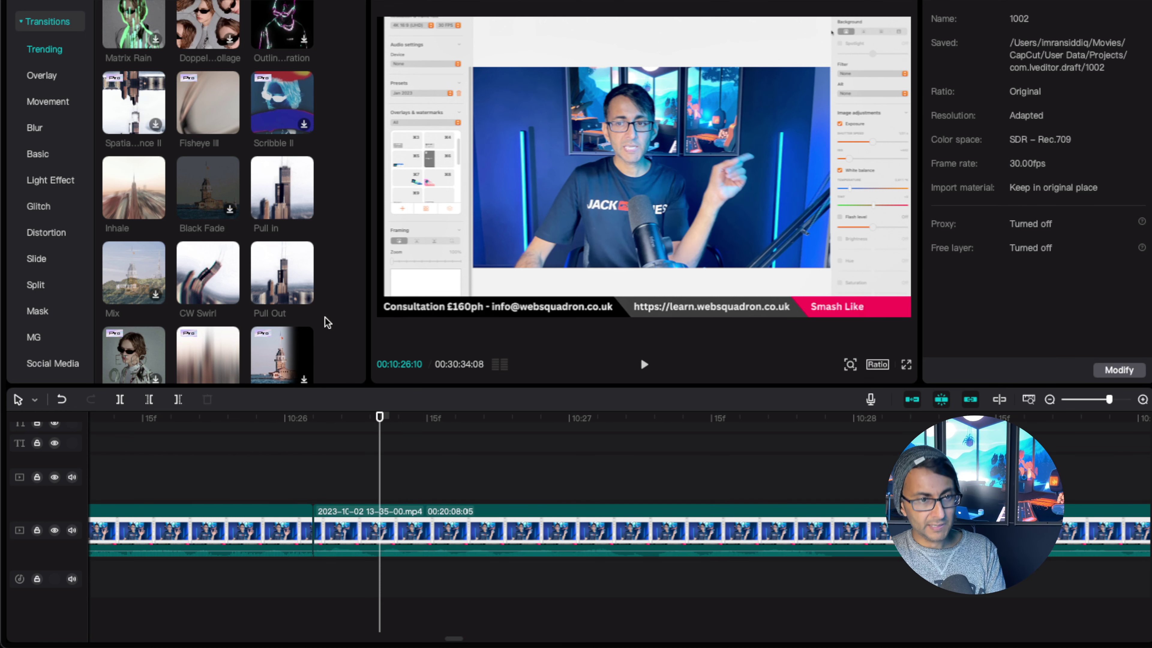
Apply the Pull In transition again at the 00:10:26:03 cut and play it back twice
drag(258, 215, 313, 508)
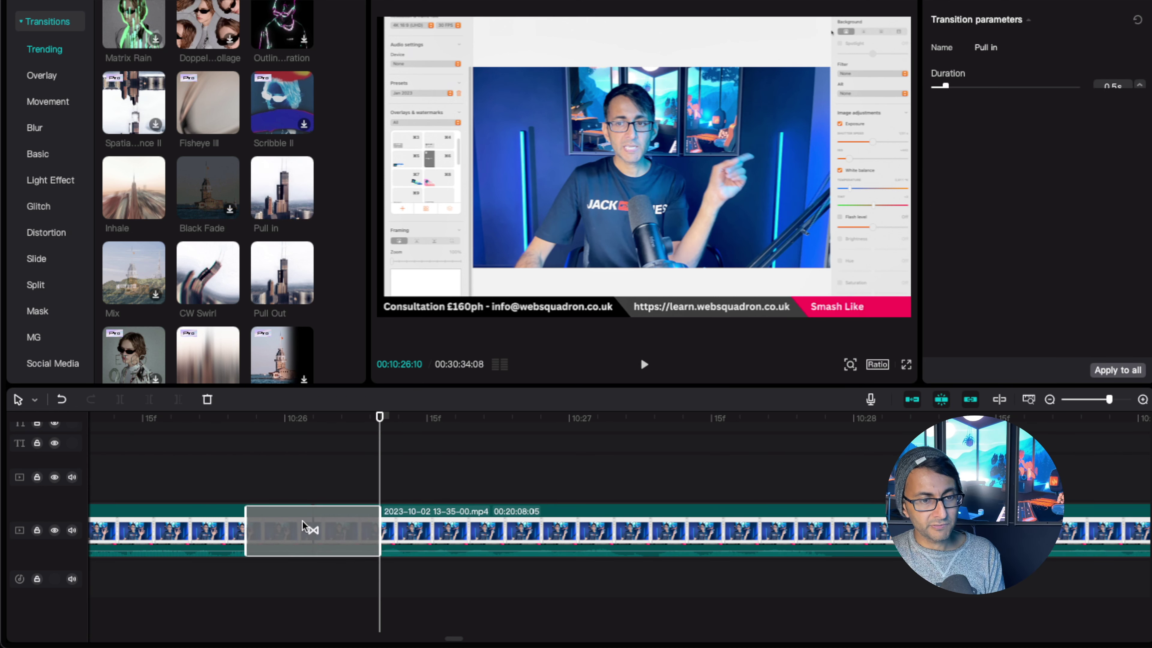
click(230, 464)
key(space)
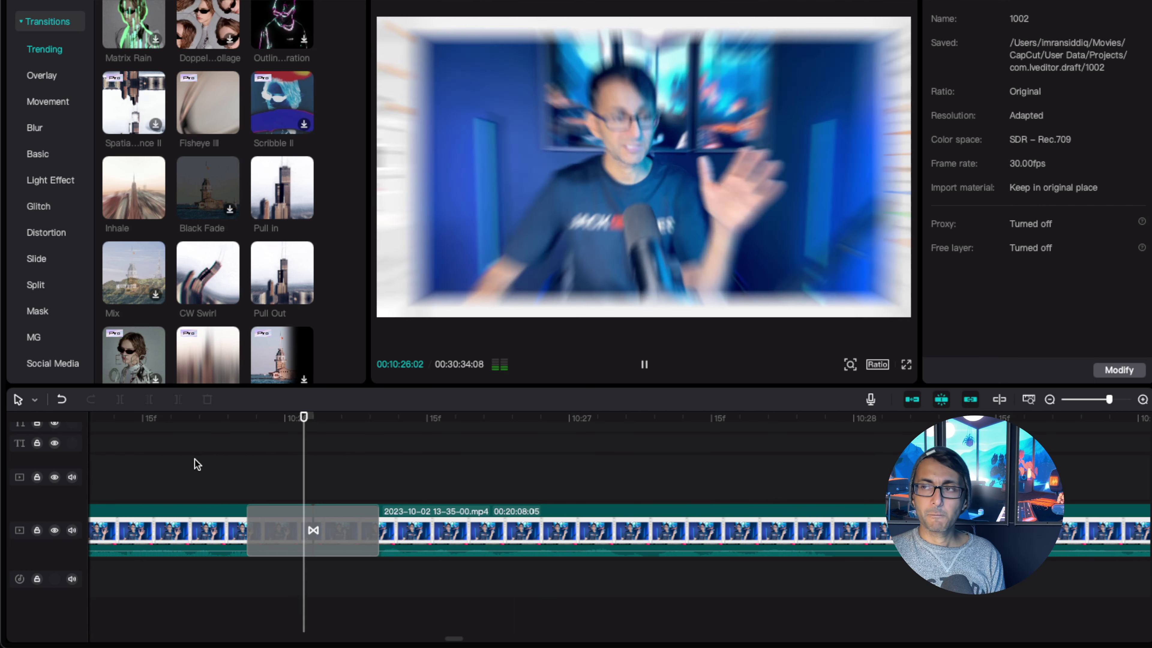
key(space)
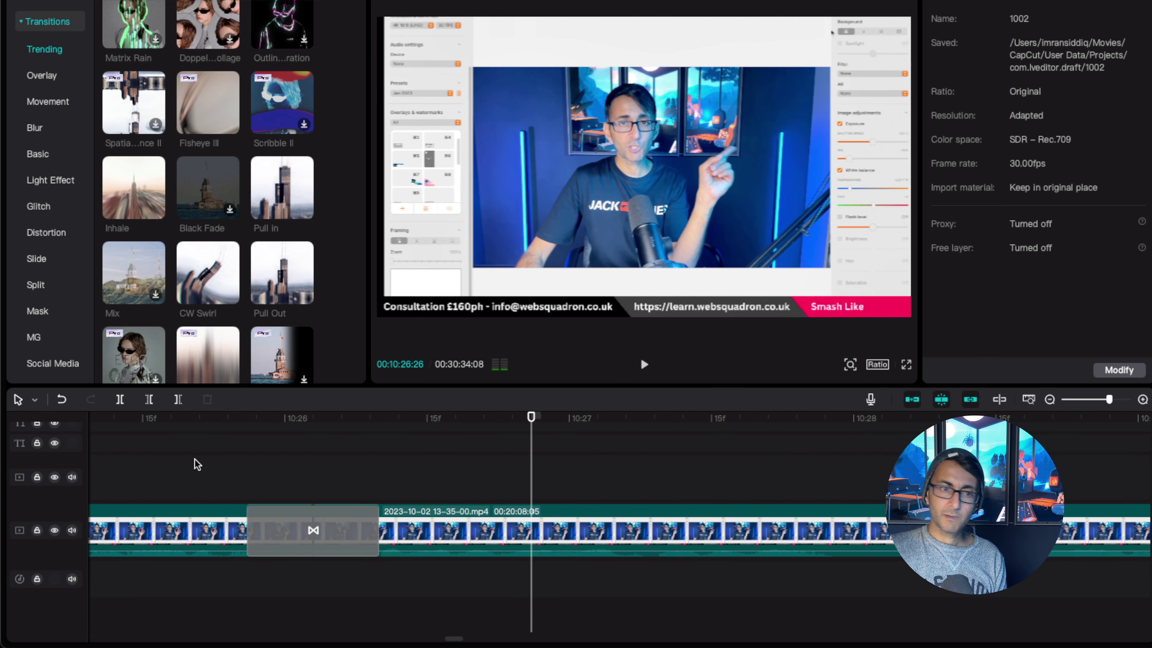
click(91, 459)
key(space)
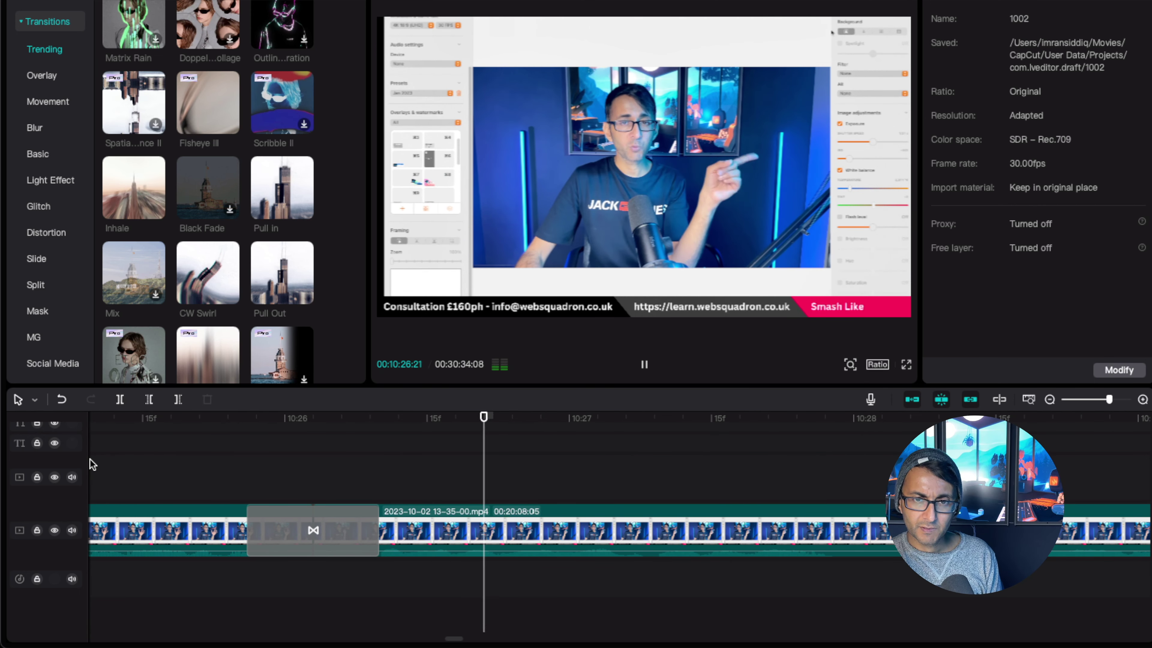
key(space)
Extend the start of the clip after the Pull In transition by one frame and play the cut back several times
click(413, 532)
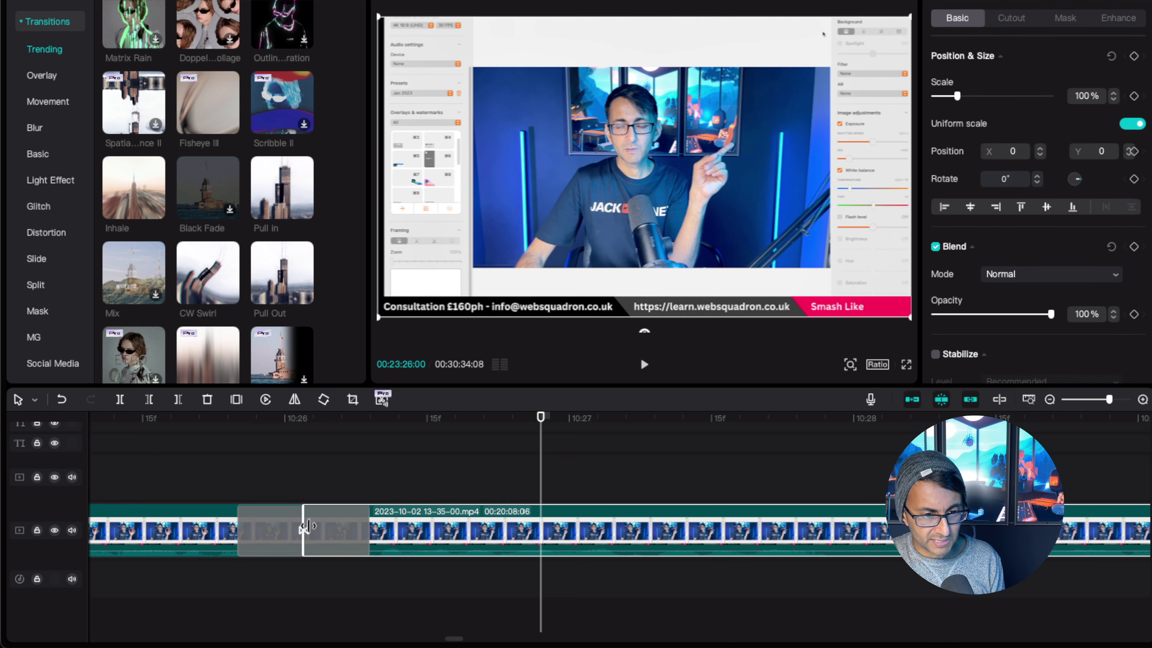
click(168, 479)
key(space)
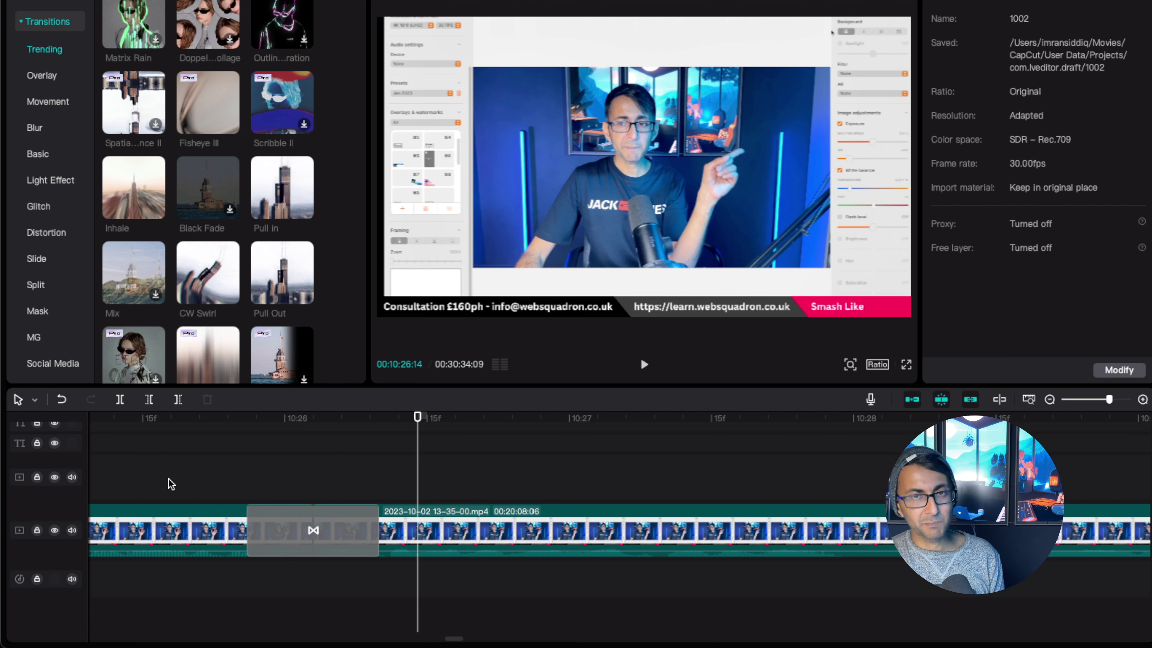
click(169, 479)
key(space)
key(space)
click(98, 471)
key(space)
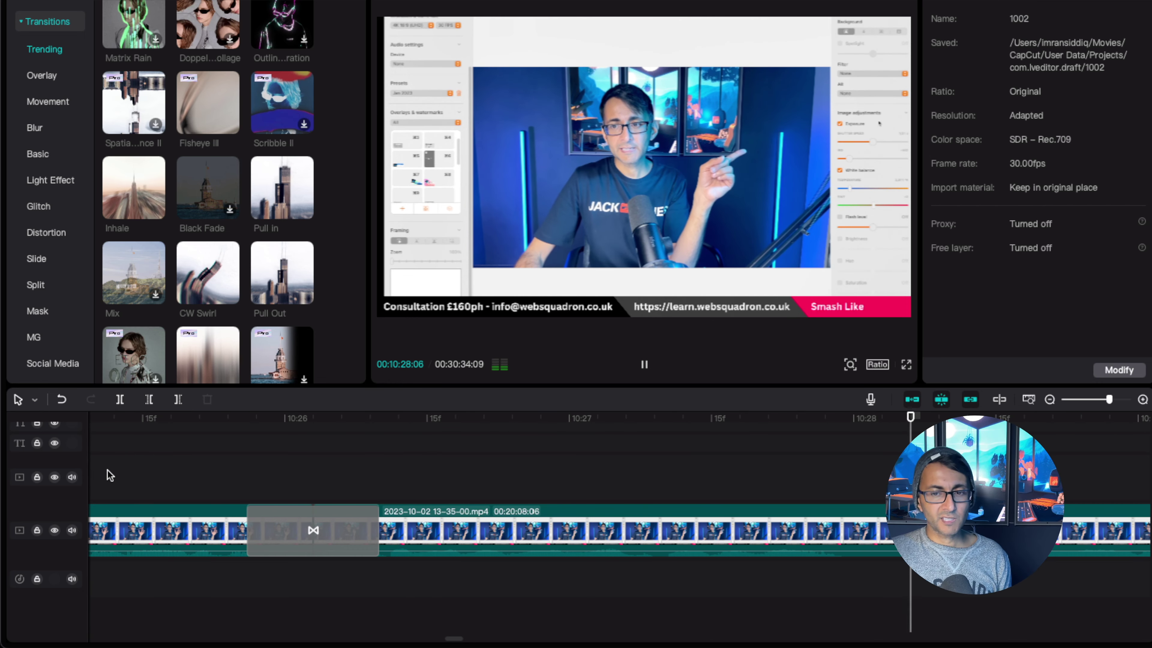
Scan the footage after the 00:10:26:03 cut and split the main clip at 00:12:27:07
click(1085, 399)
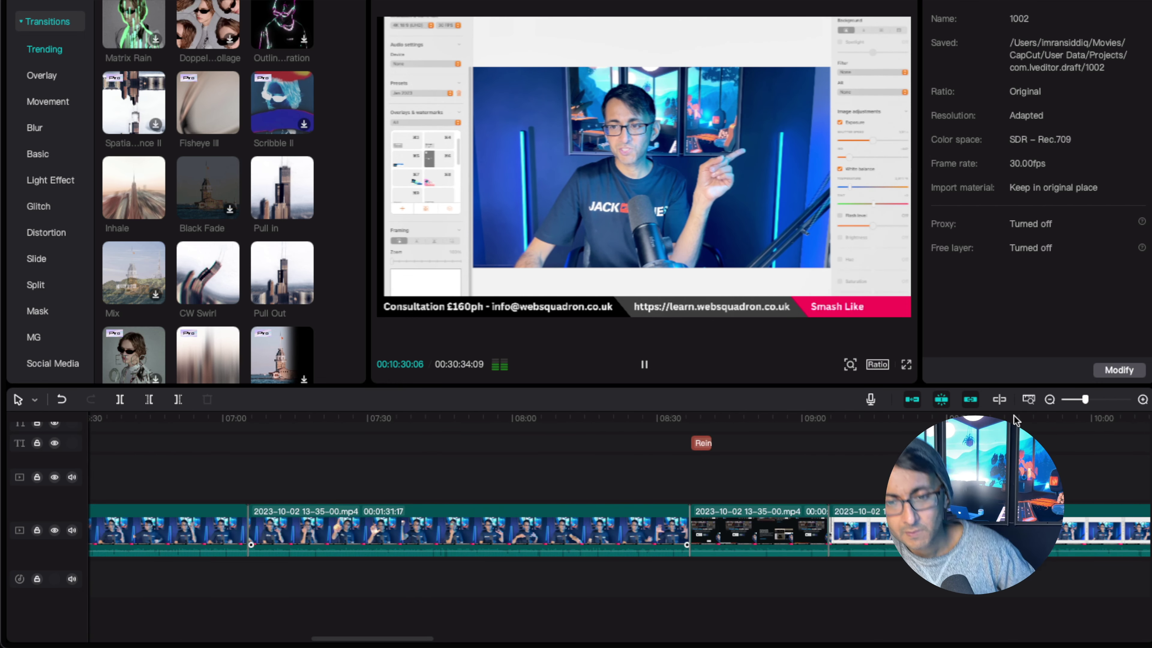
drag(433, 640, 544, 638)
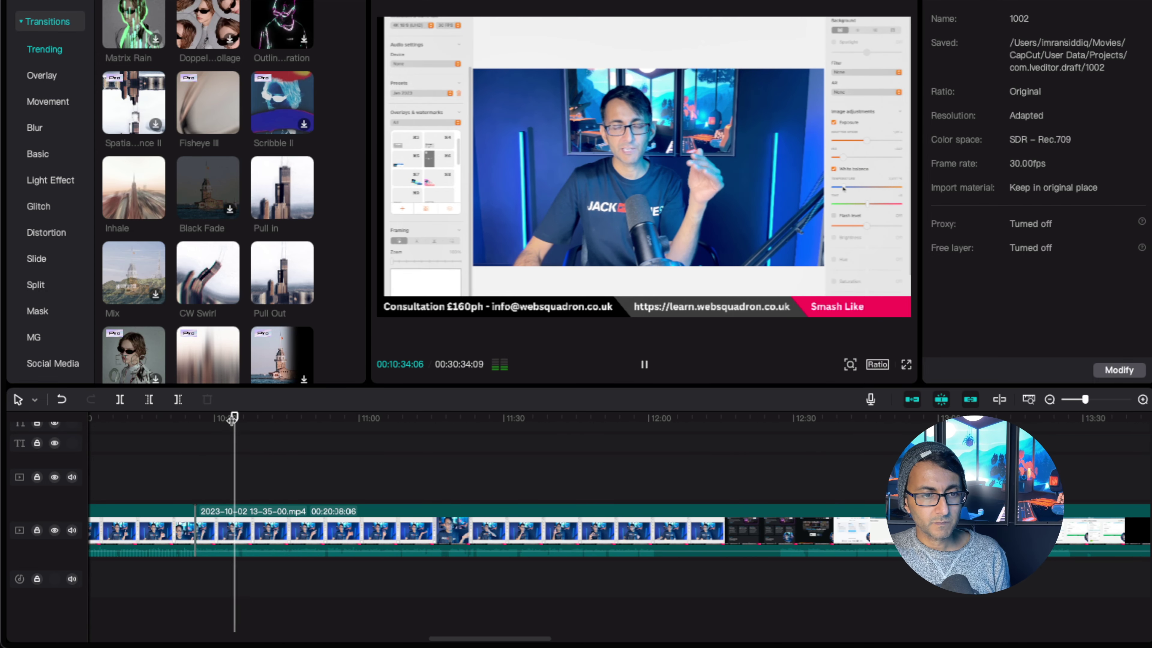
drag(251, 411, 625, 429)
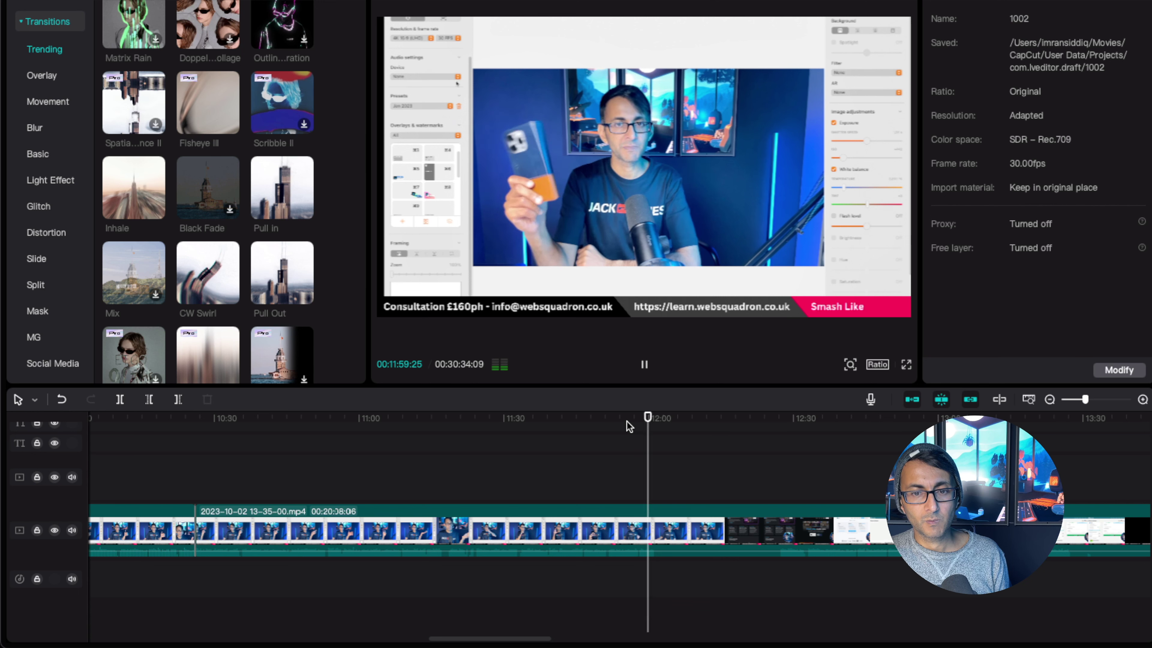
key(space)
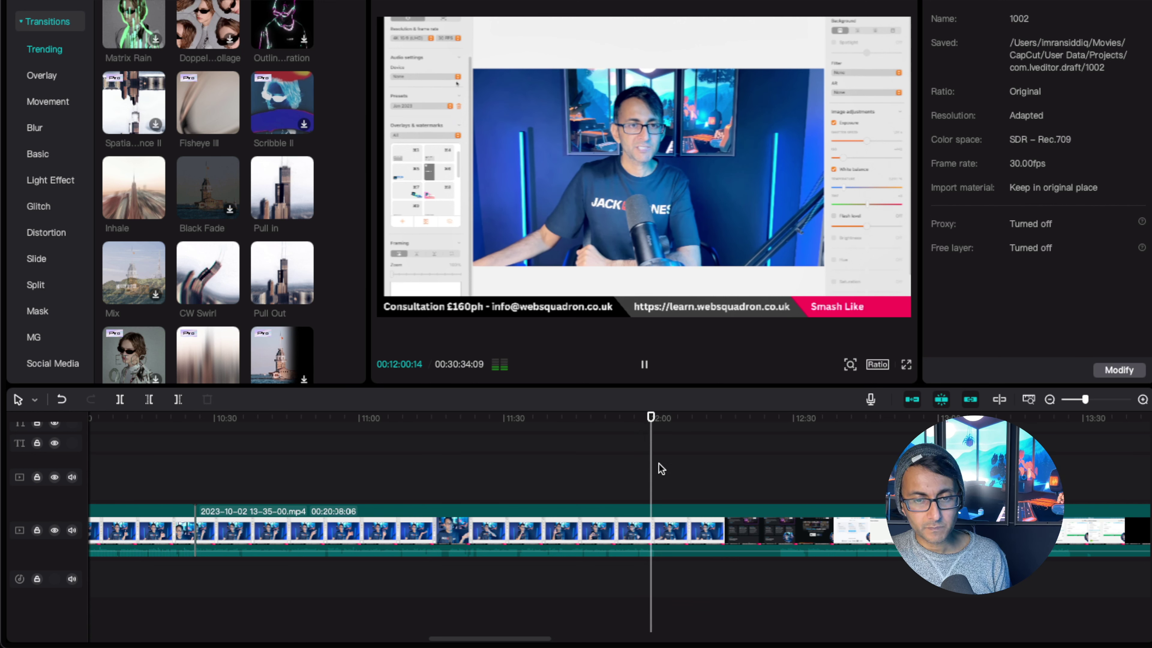
click(775, 461)
key(space)
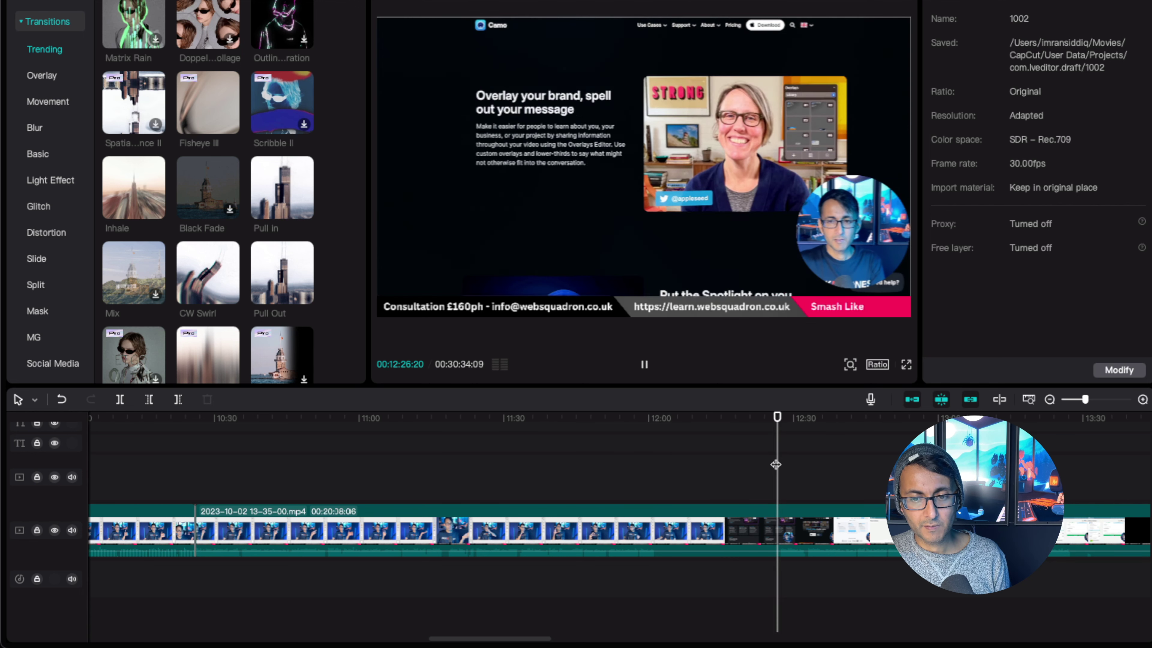
key(space)
drag(783, 431, 780, 426)
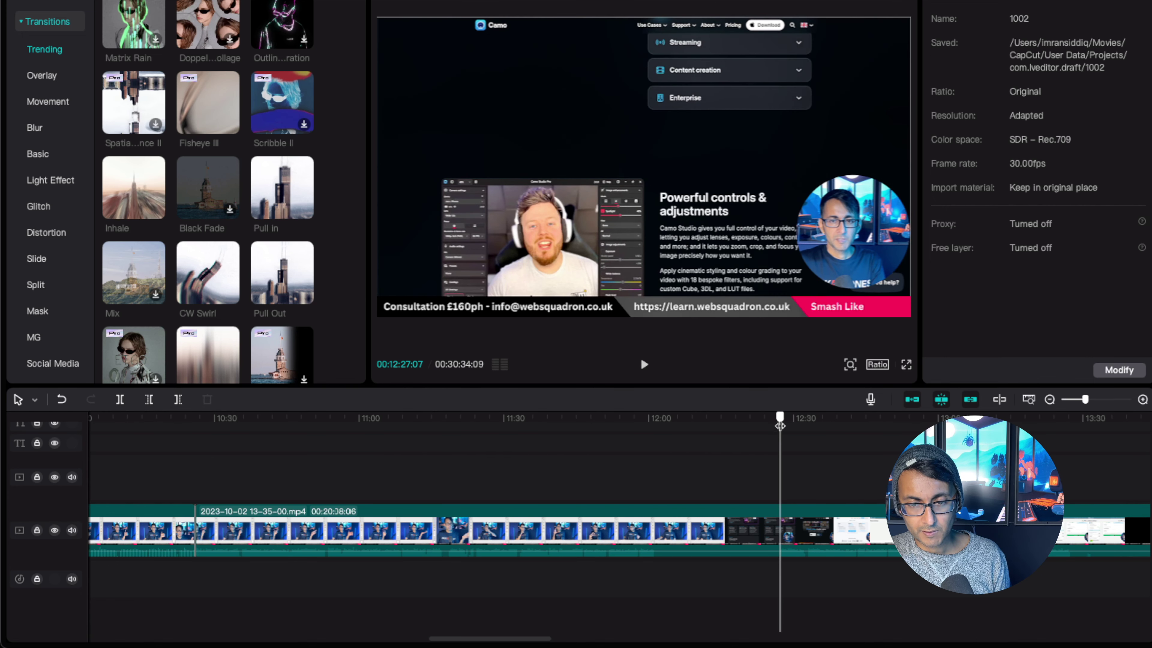
click(780, 544)
key(ctrl+b)
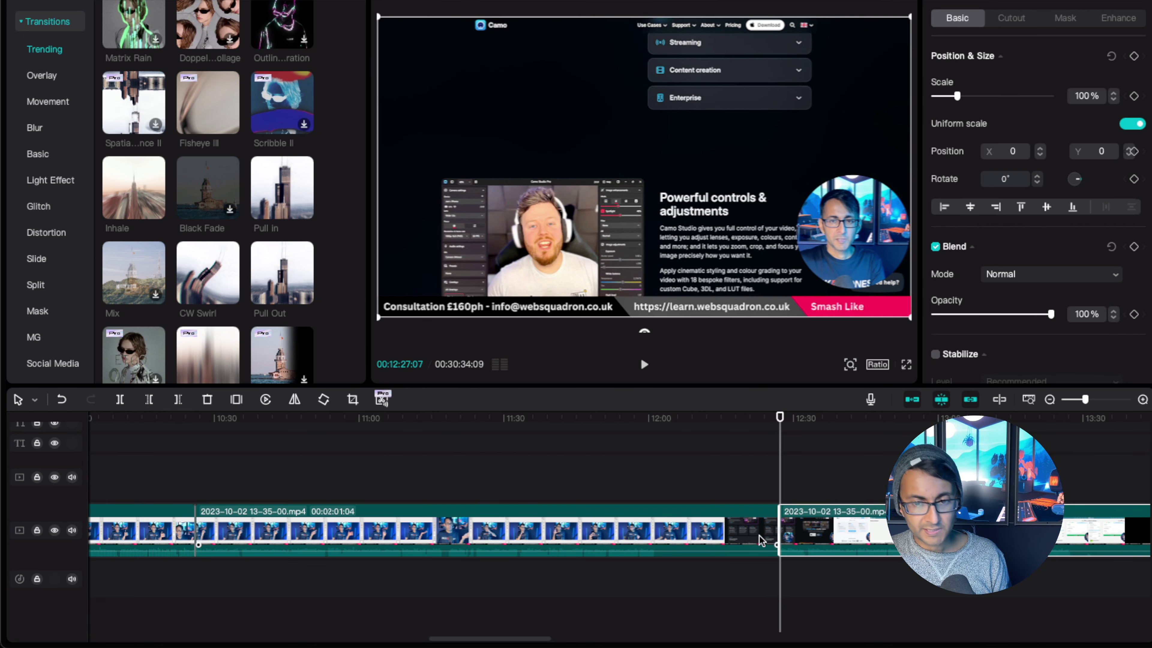
Split the clip at 00:11:57:24 and delete the section between there and the 00:12:27:07 split
drag(780, 422, 625, 426)
key(space)
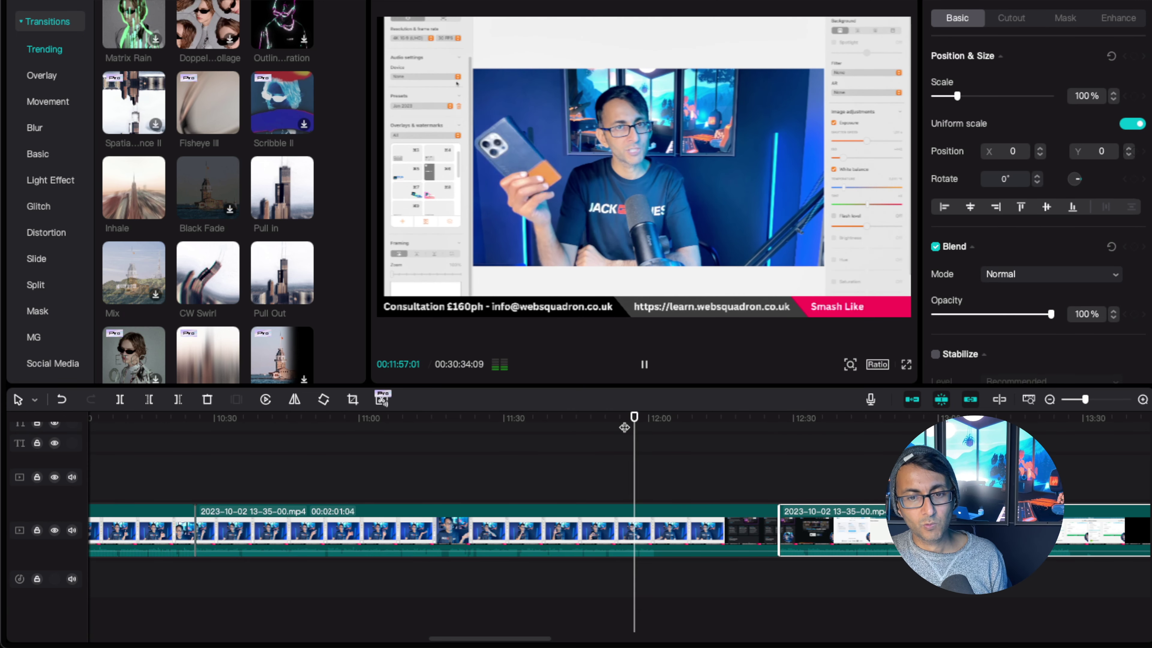
key(space)
click(642, 545)
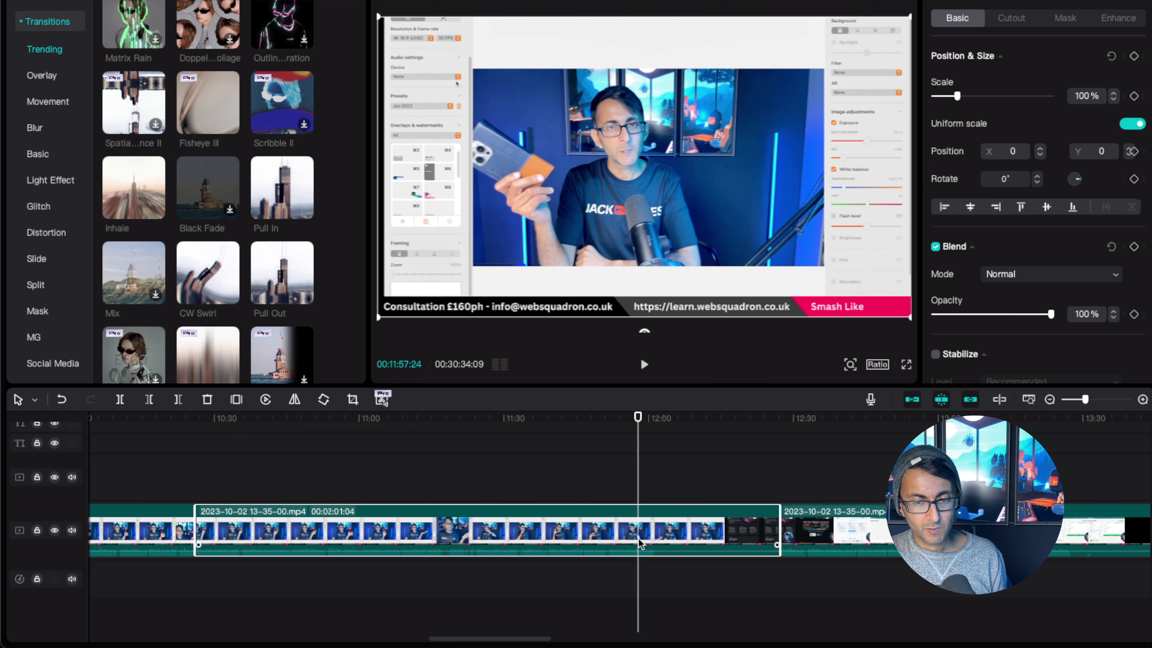
key(ctrl+b)
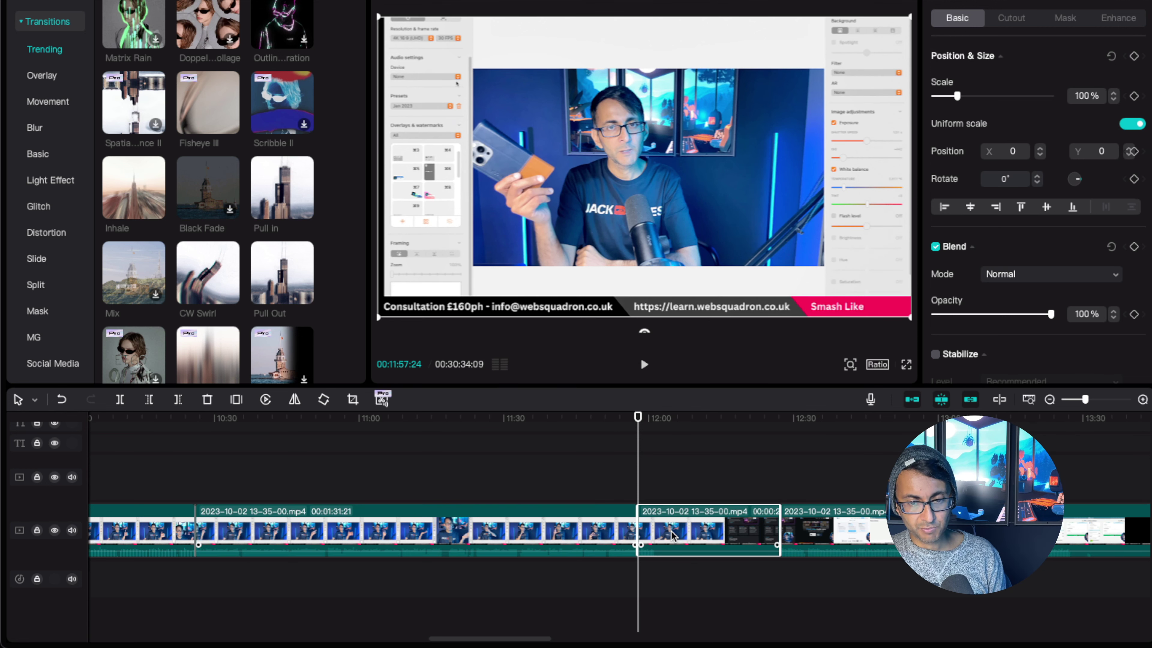
key(Delete)
Apply the Pull in transition at the 00:11:57:24 cut and play the footage from there
drag(281, 190, 639, 534)
key(space)
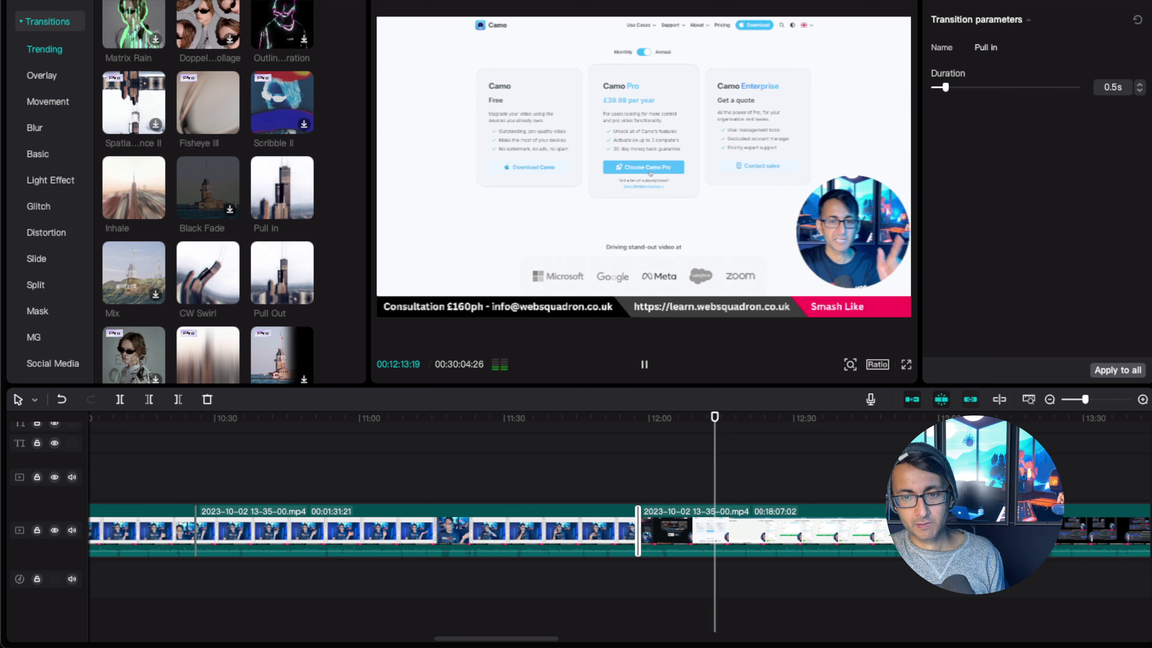
click(659, 467)
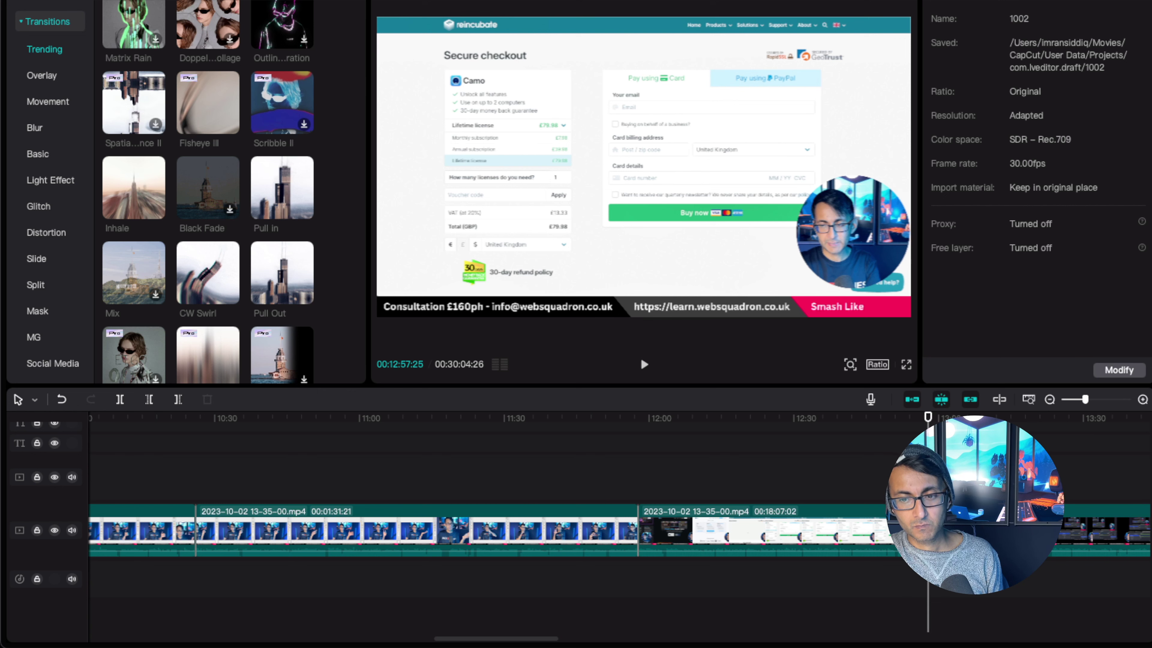
Split the clip at 00:12:57:25 and at 00:13:23:05, and delete the piece between the two splits
click(929, 530)
key(super+b)
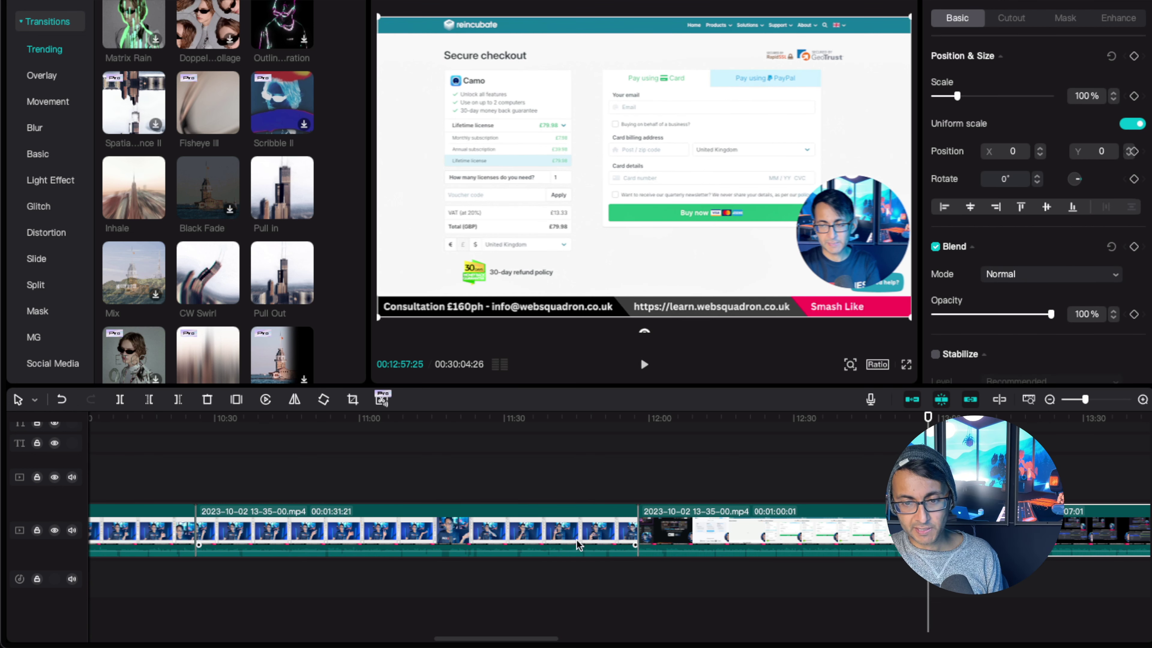
drag(544, 643, 599, 642)
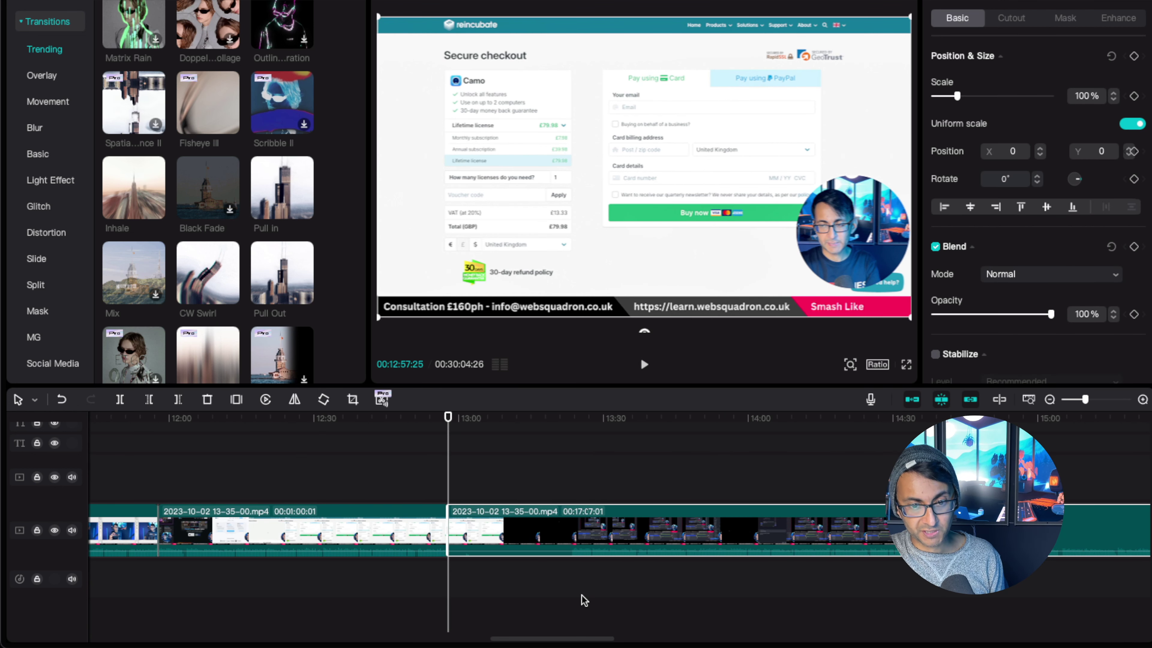
click(529, 424)
drag(531, 427, 571, 425)
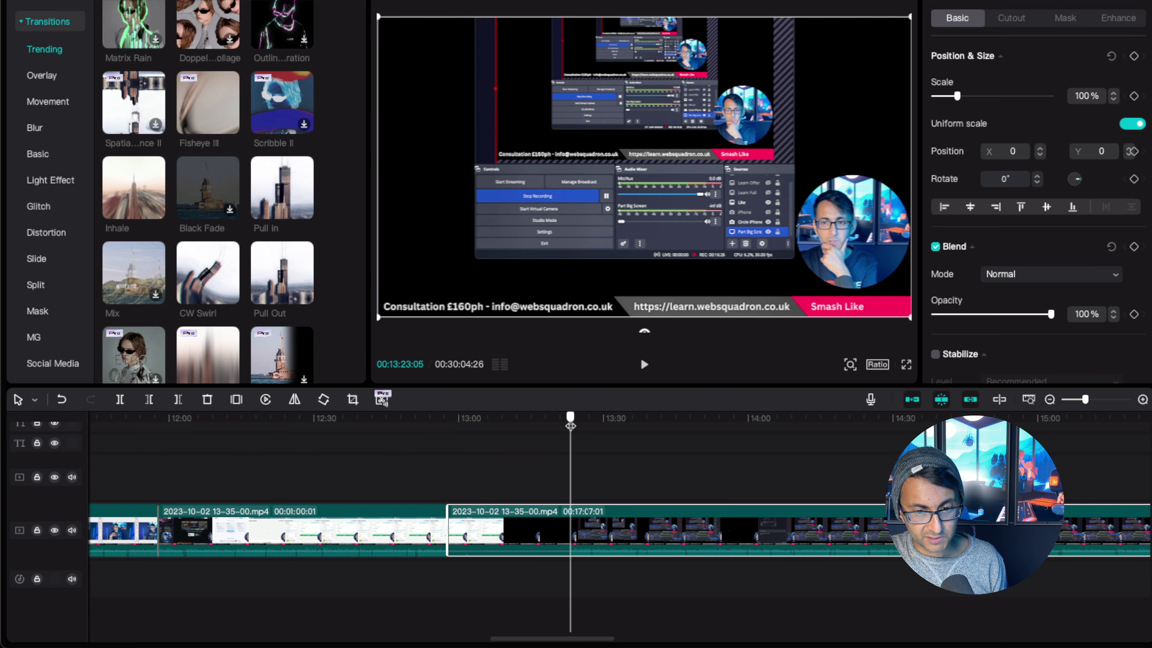
key(super+b)
click(550, 538)
key(Delete)
Copy the Reincubate Camo title and paste it at the start of the clip after the 00:12:57:25 cut
drag(590, 642, 459, 606)
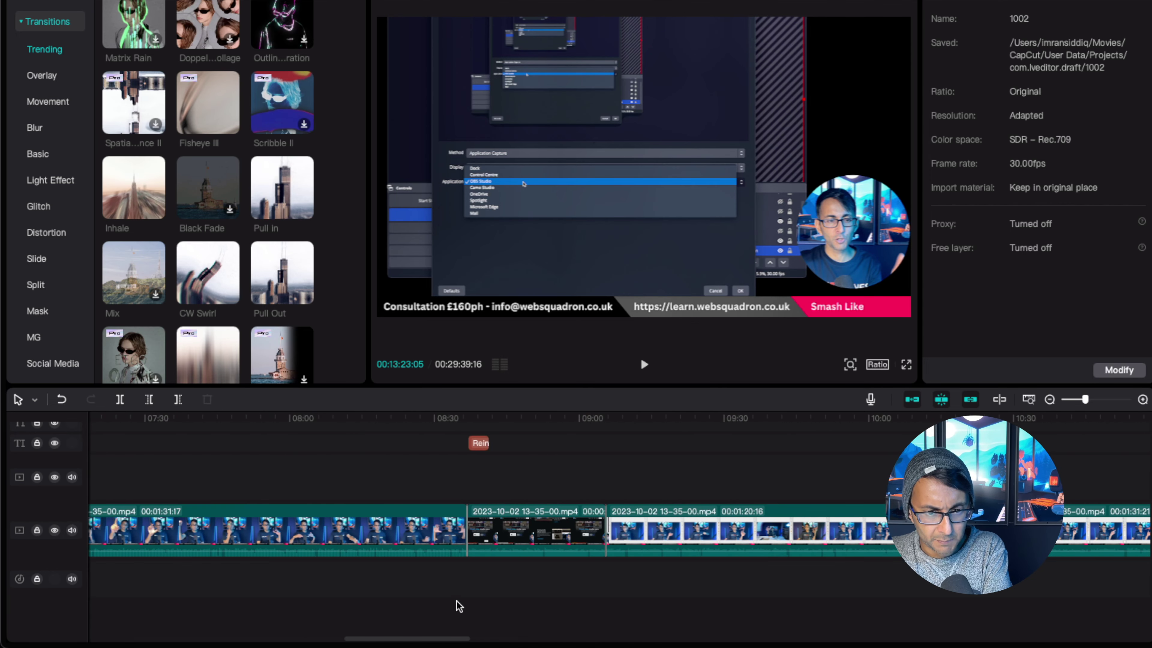
click(481, 445)
drag(450, 639, 539, 643)
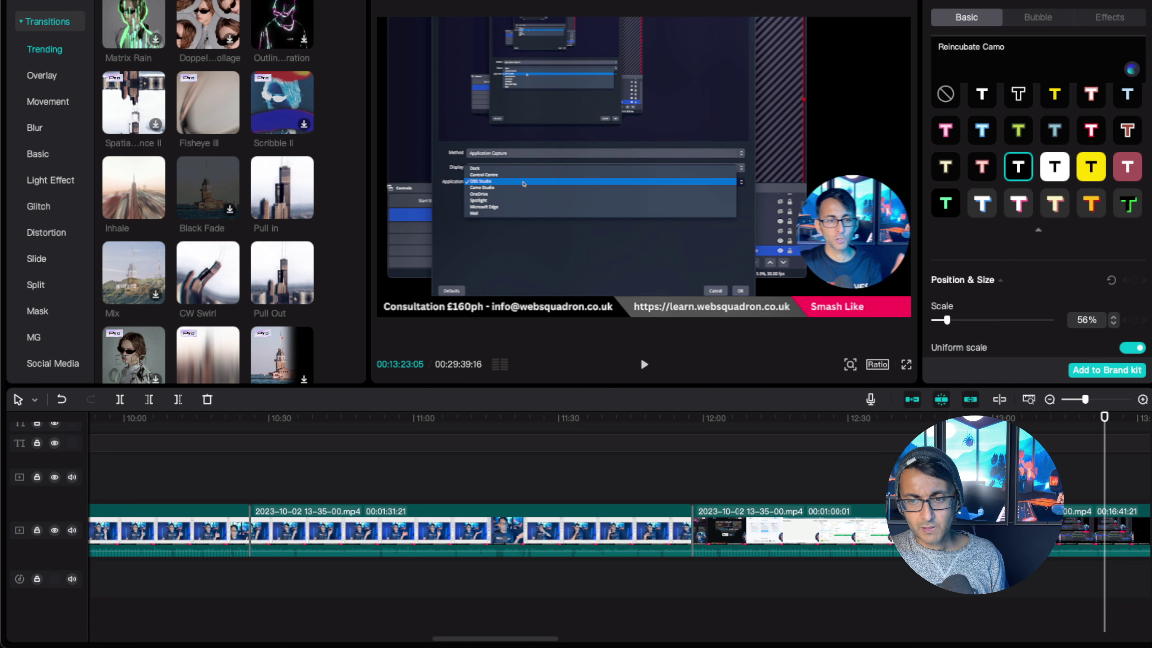
click(989, 476)
drag(535, 641, 608, 642)
click(384, 447)
key(super+v)
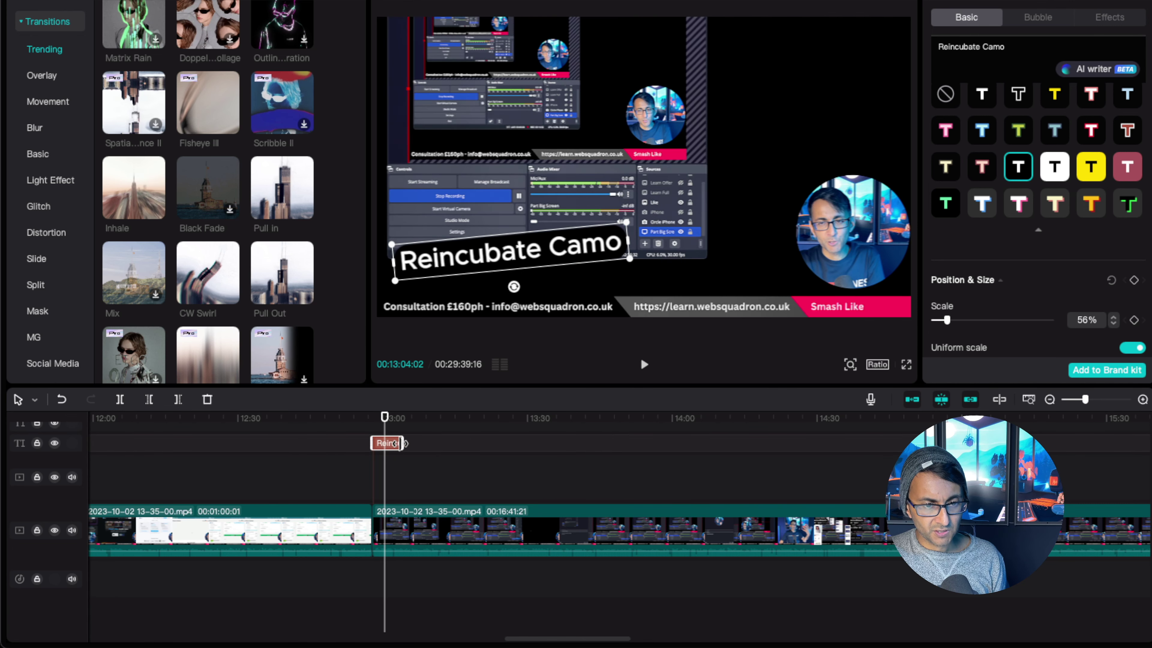
Replace the pasted title's text with "OBS Screen Capture", breaking the line before "Capture"
double_click(544, 238)
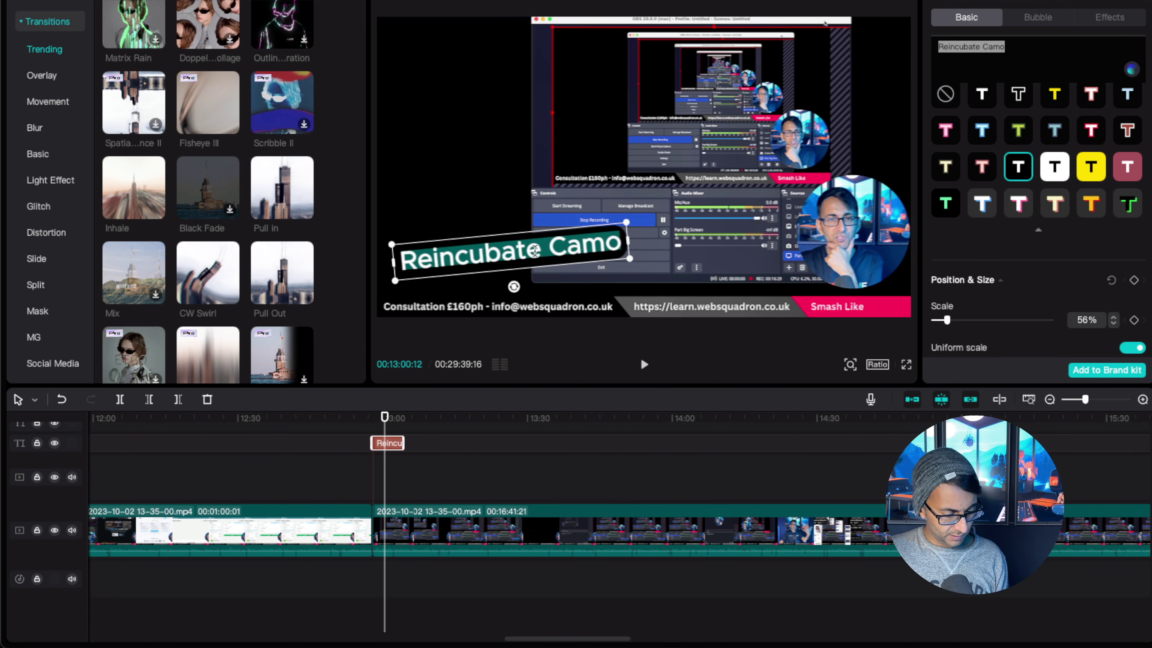
key(BackSpace)
text(OBS Screen)
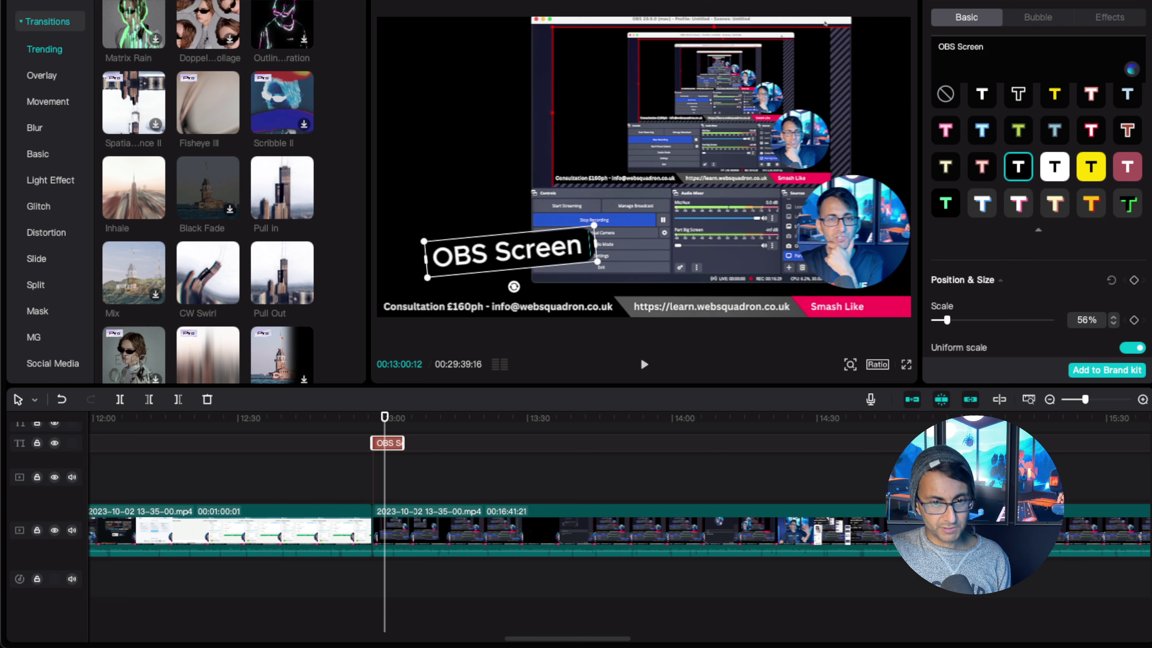
text( Capture)
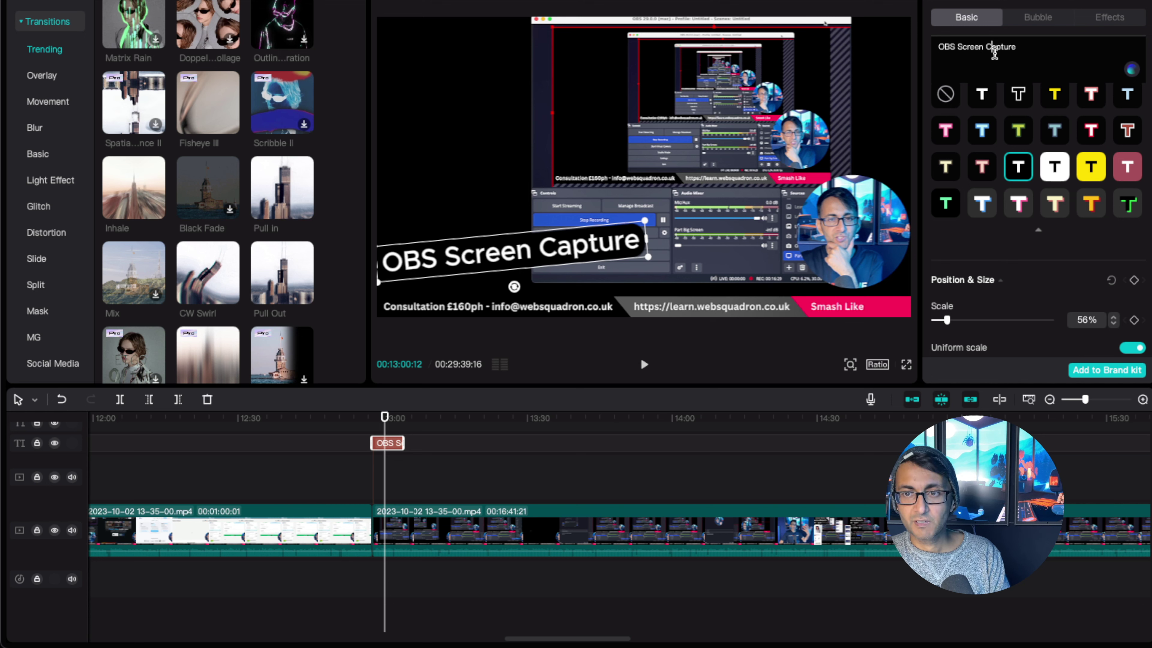
click(994, 53)
key(BackSpace)
key(Return)
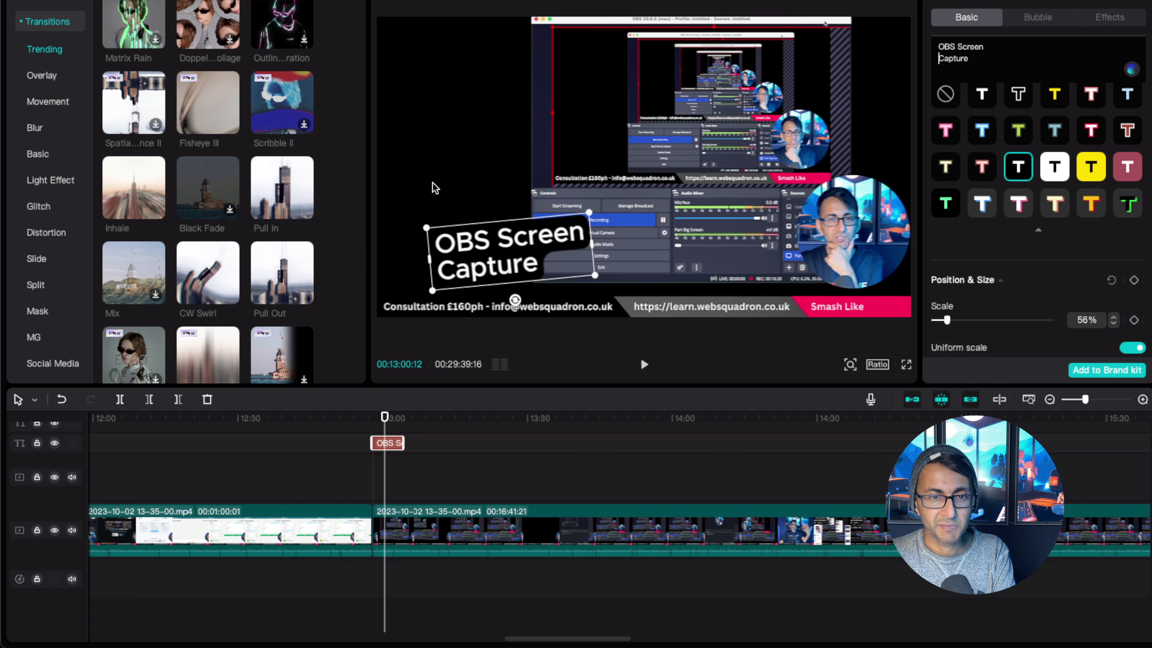
Move the OBS Screen Capture title to the upper left of the video frame and play that section
drag(467, 247, 437, 149)
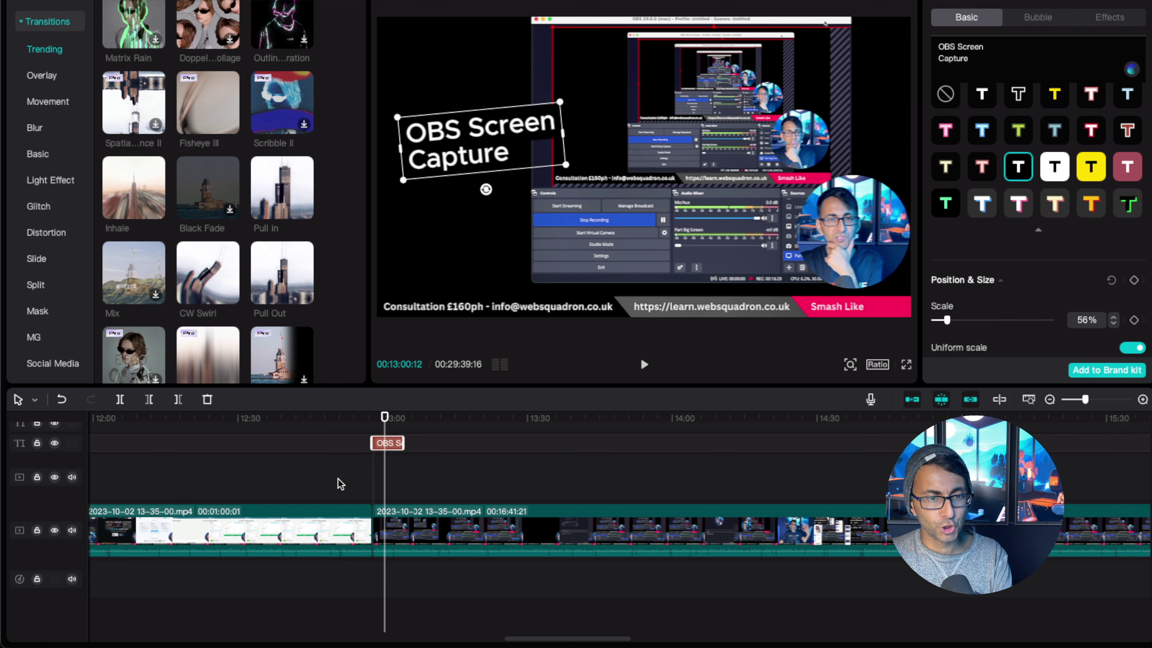
click(358, 480)
key(space)
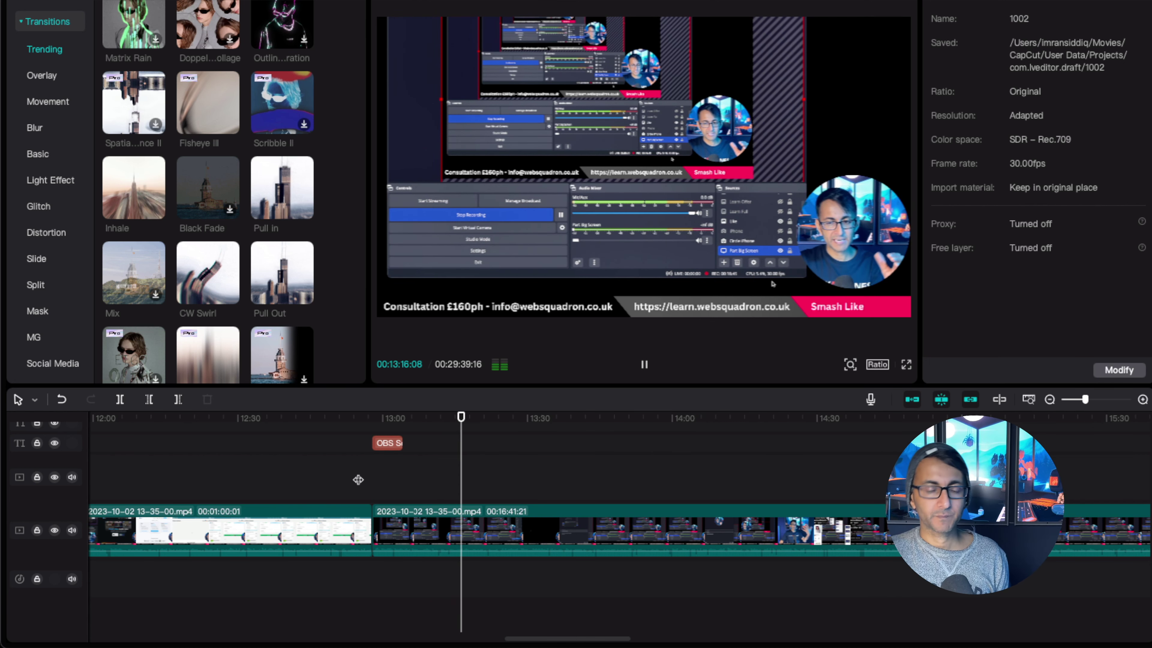
Scan the footage up to about 00:16:03 and split the clip at 00:15:46:05
click(523, 418)
drag(523, 419, 964, 441)
drag(531, 643, 567, 641)
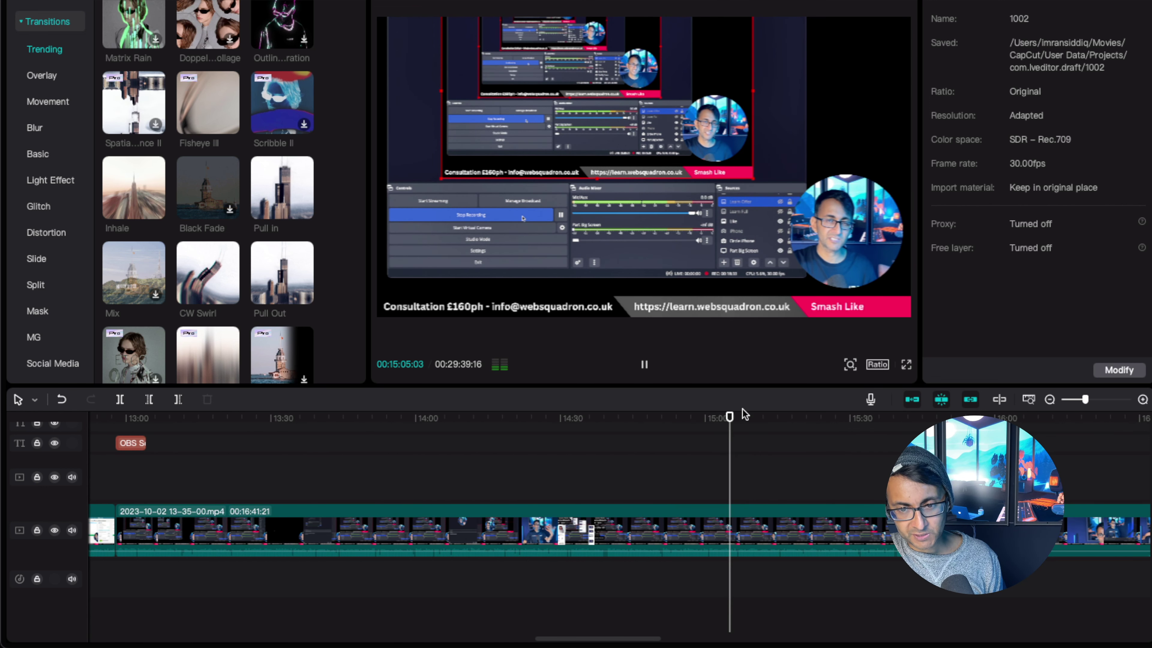
drag(732, 418, 985, 440)
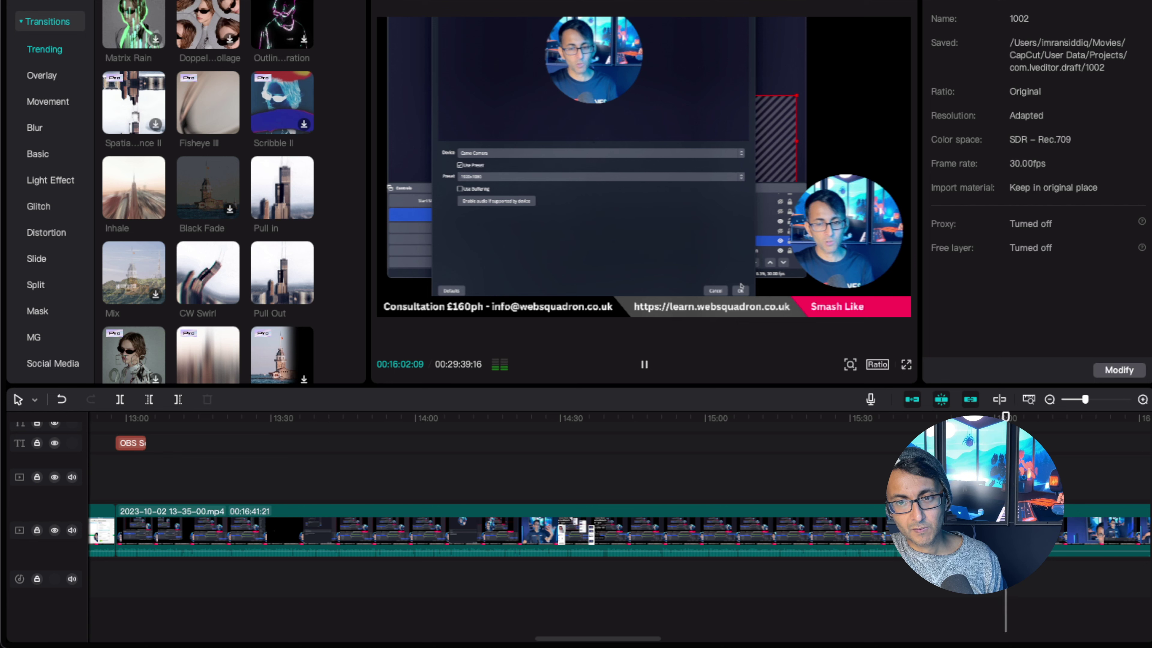
key(space)
click(1002, 530)
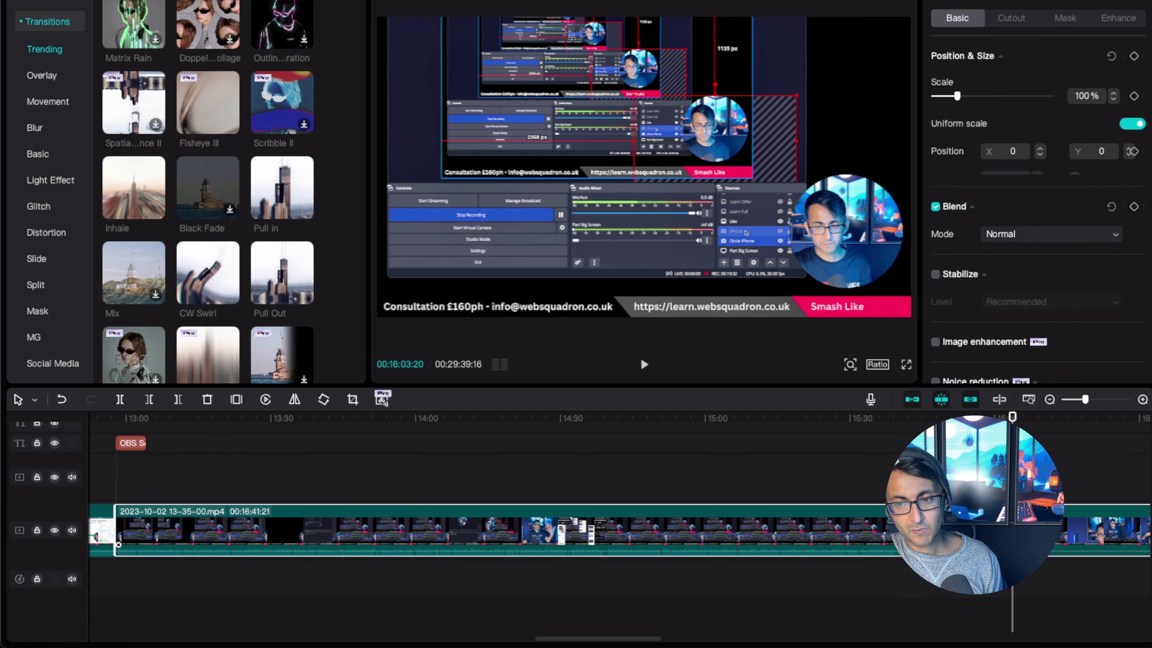
click(911, 476)
key(space)
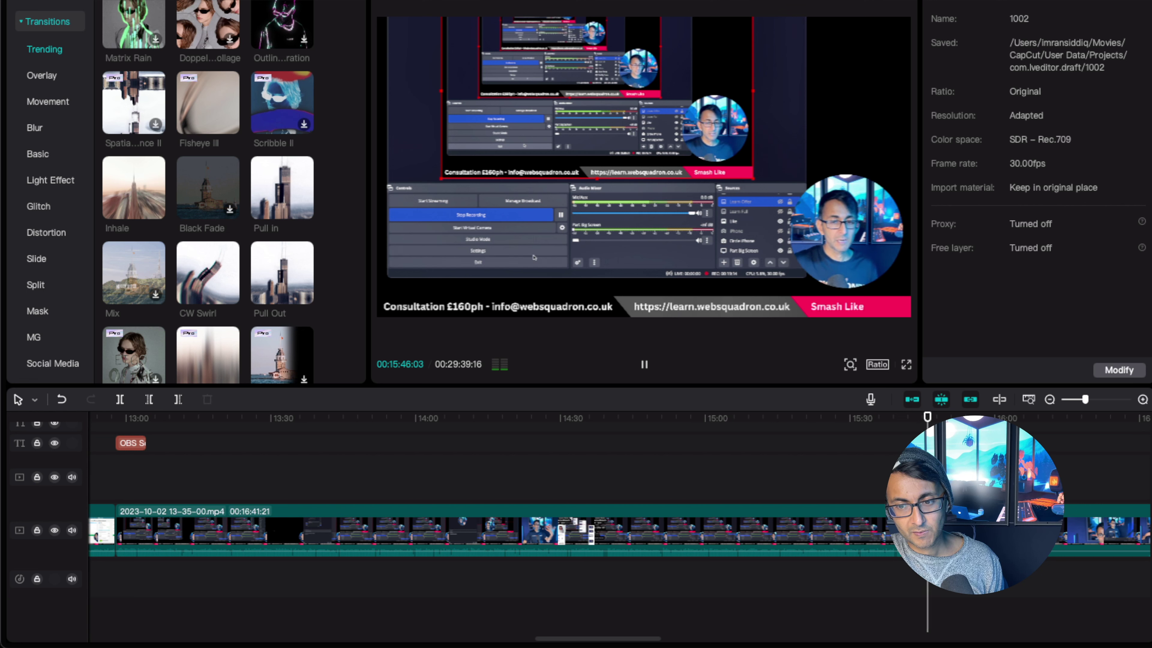
key(space)
click(118, 544)
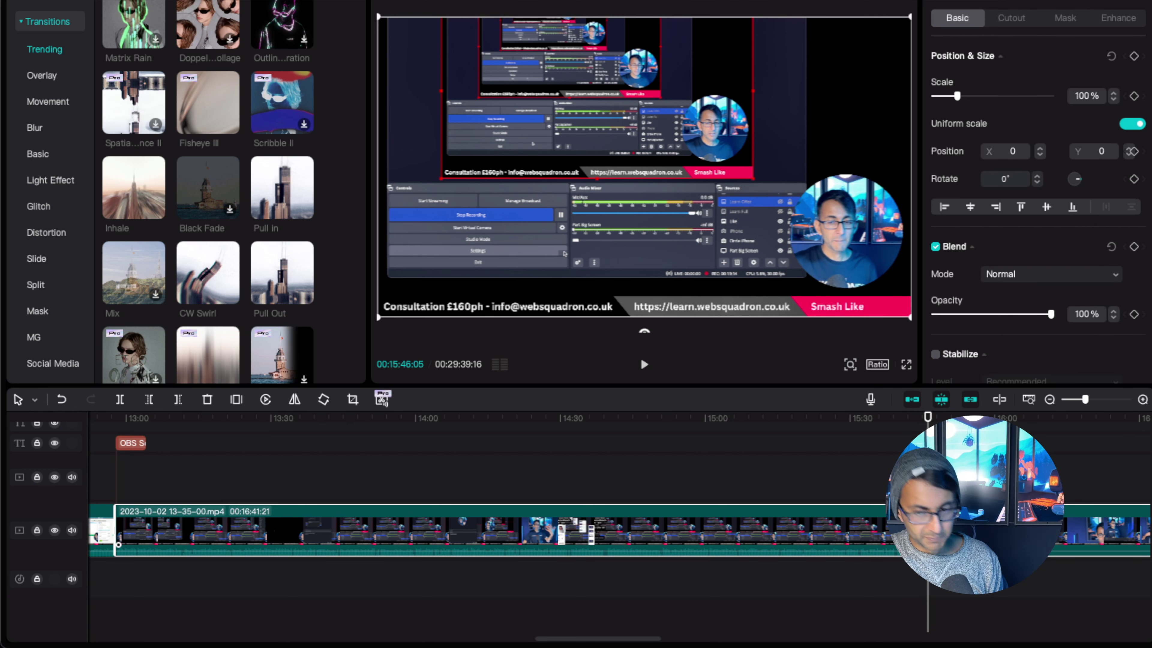
key(ctrl+b)
Split the clip at 00:17:24:22 and delete the section between the 00:15:46:05 split and that point
drag(584, 641, 642, 641)
drag(434, 417, 906, 440)
key(space)
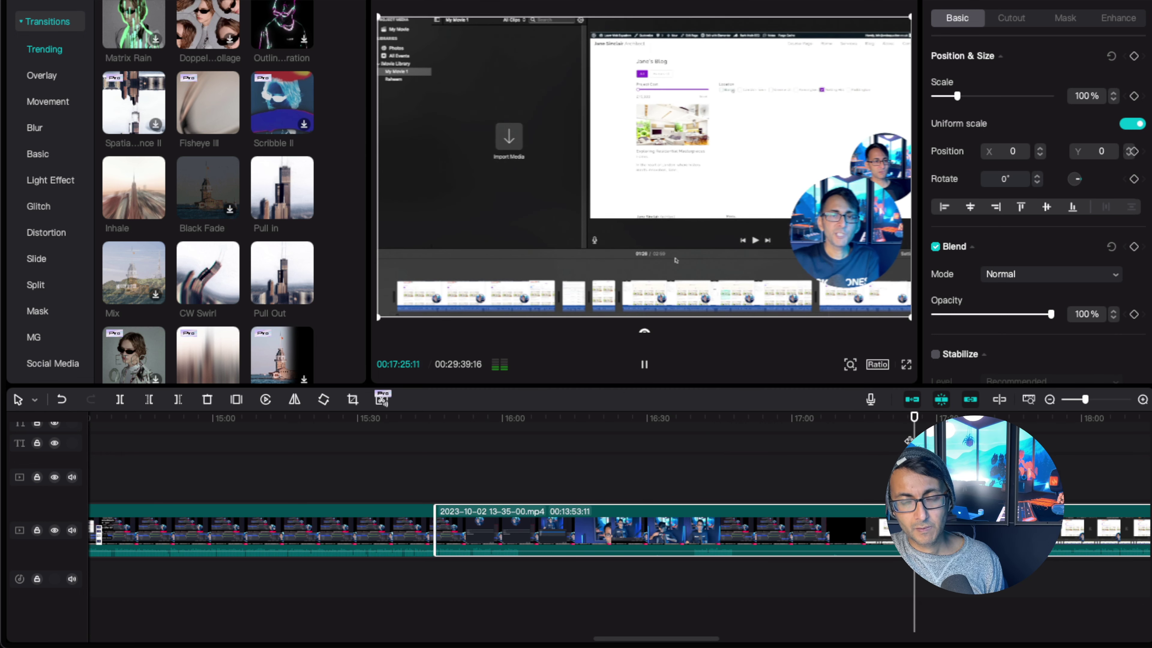
key(space)
drag(915, 420, 910, 429)
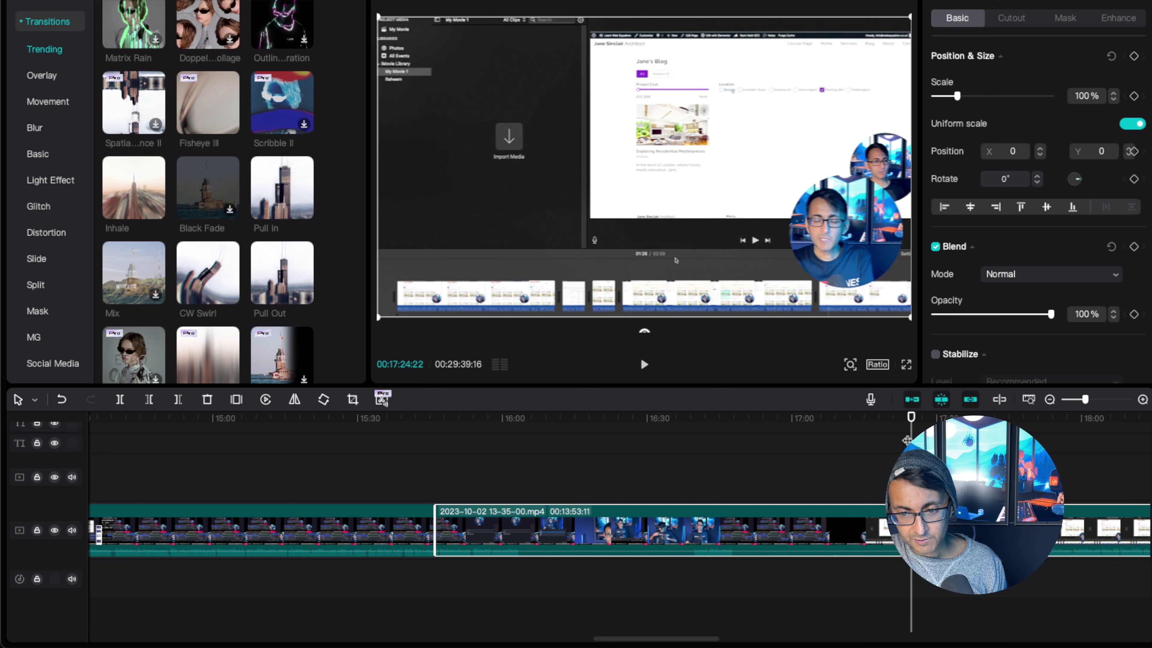
key(super+v)
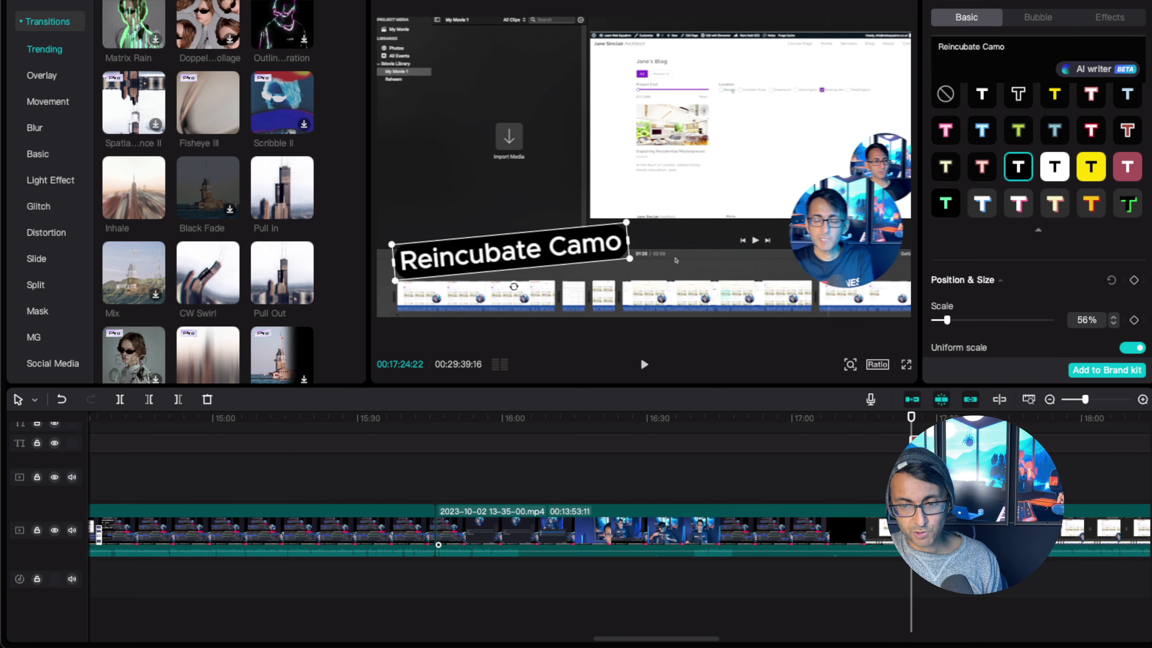
key(super+z)
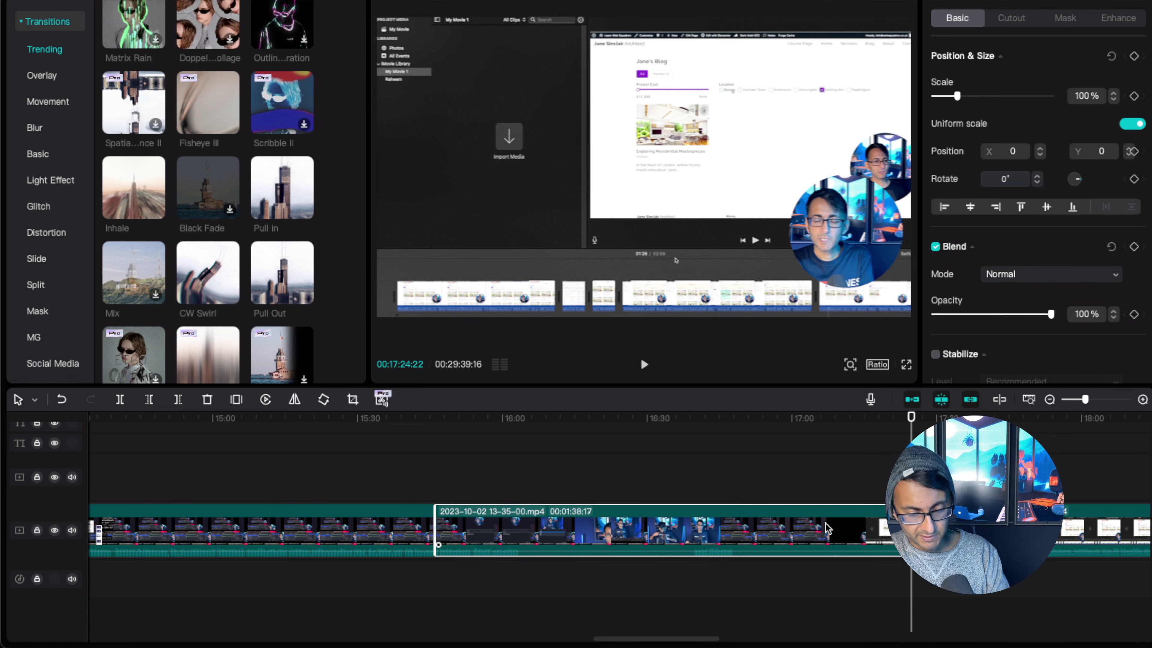
key(BackSpace)
Copy the OBS Screen Capture title and paste it on the title track at the 00:15:46:05 cut
scroll(643, 641, left, 10)
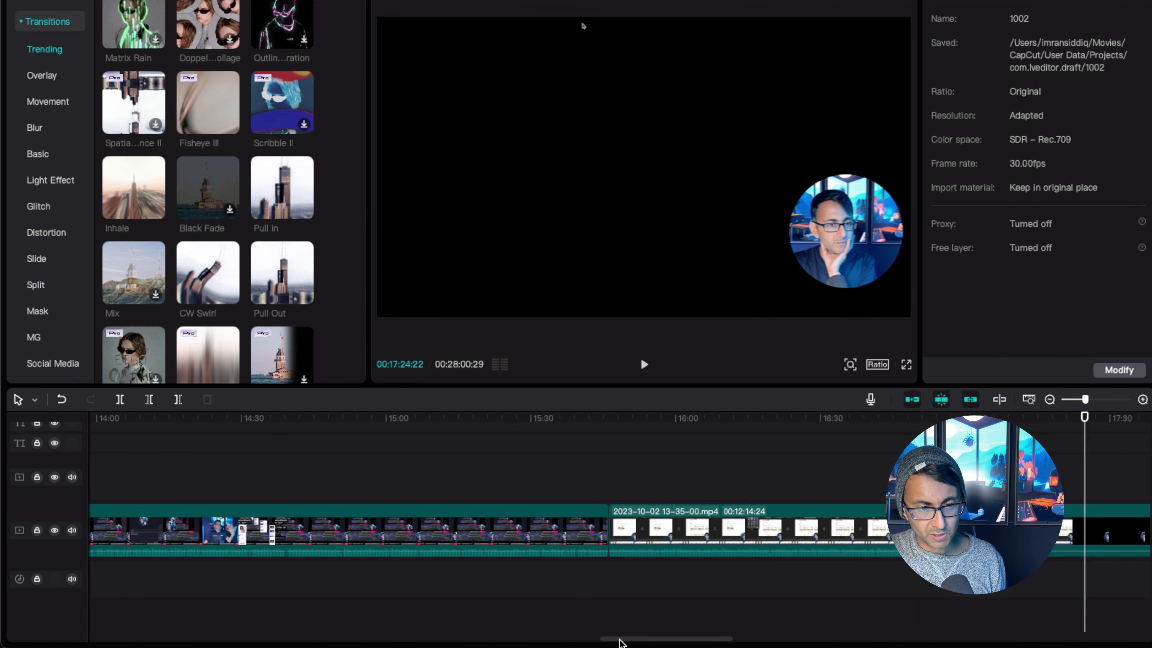
click(356, 447)
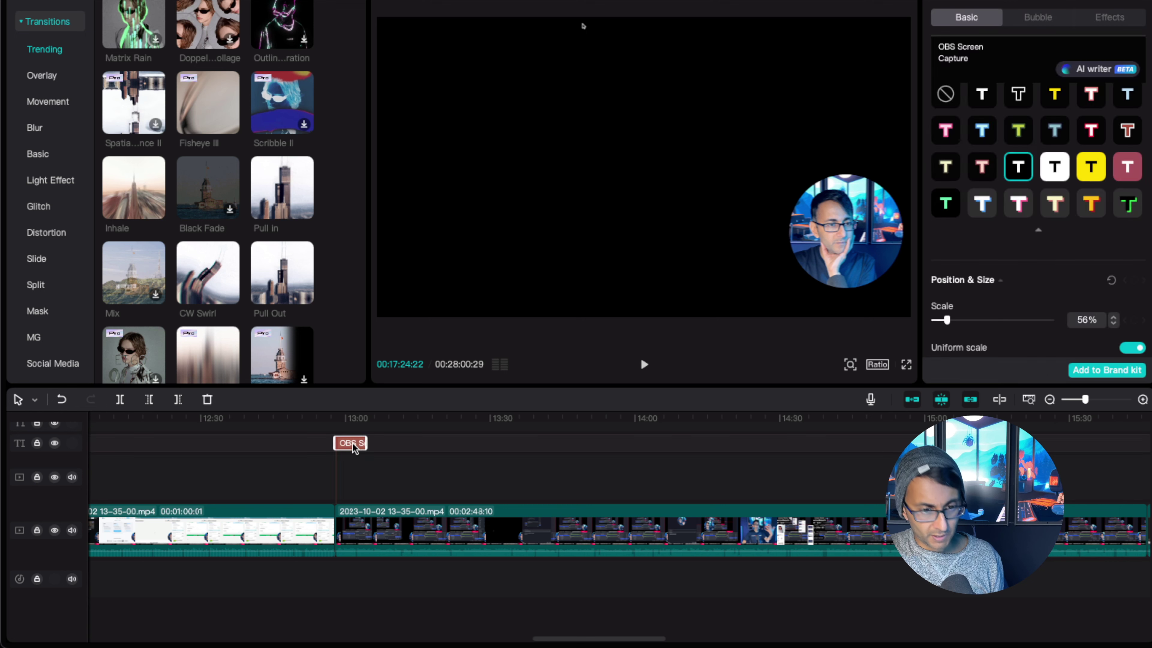
scroll(597, 640, right, 5)
scroll(608, 639, right, 5)
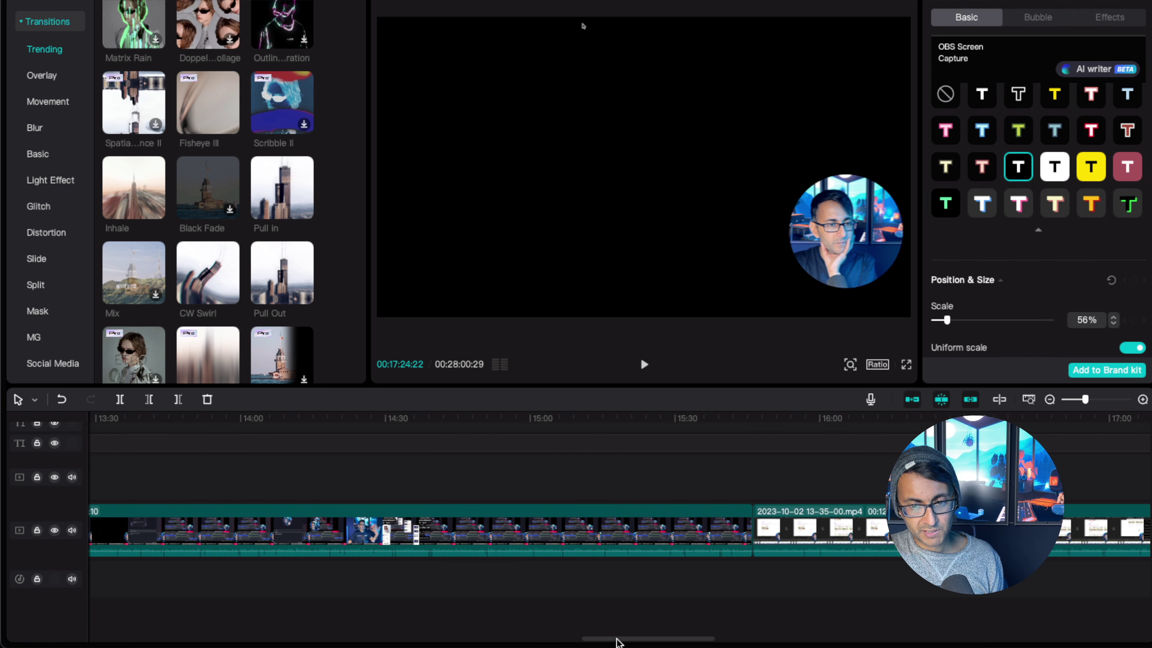
click(703, 417)
click(713, 445)
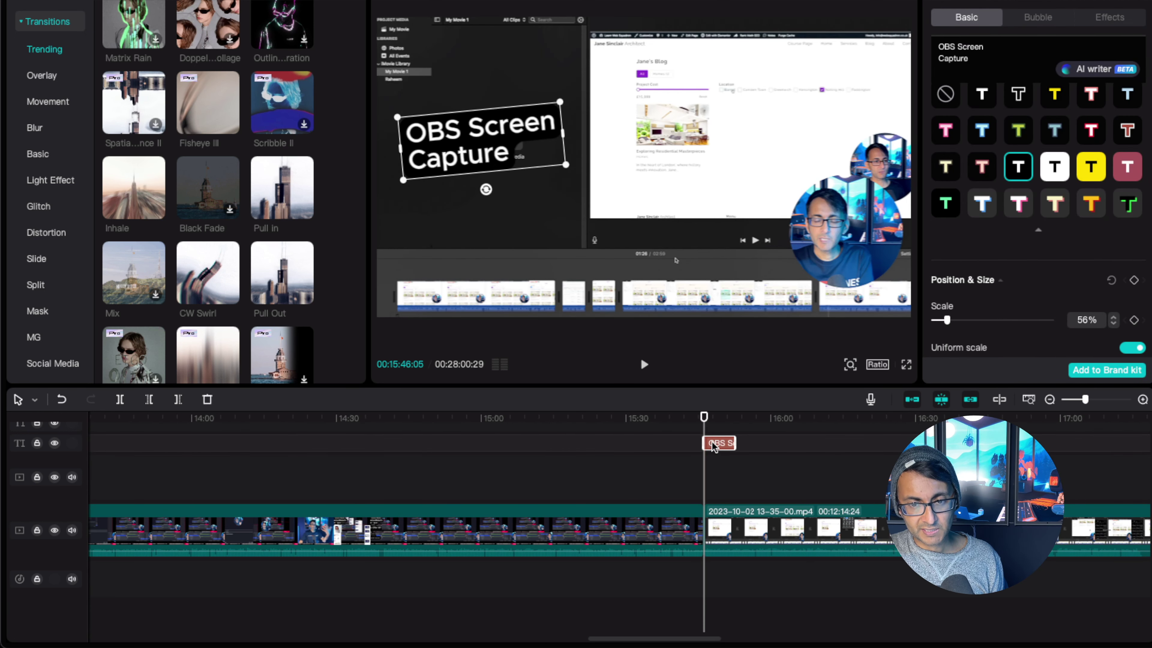
Replace the pasted title's text with "iMovie" and "Free" on two lines
key(super+a)
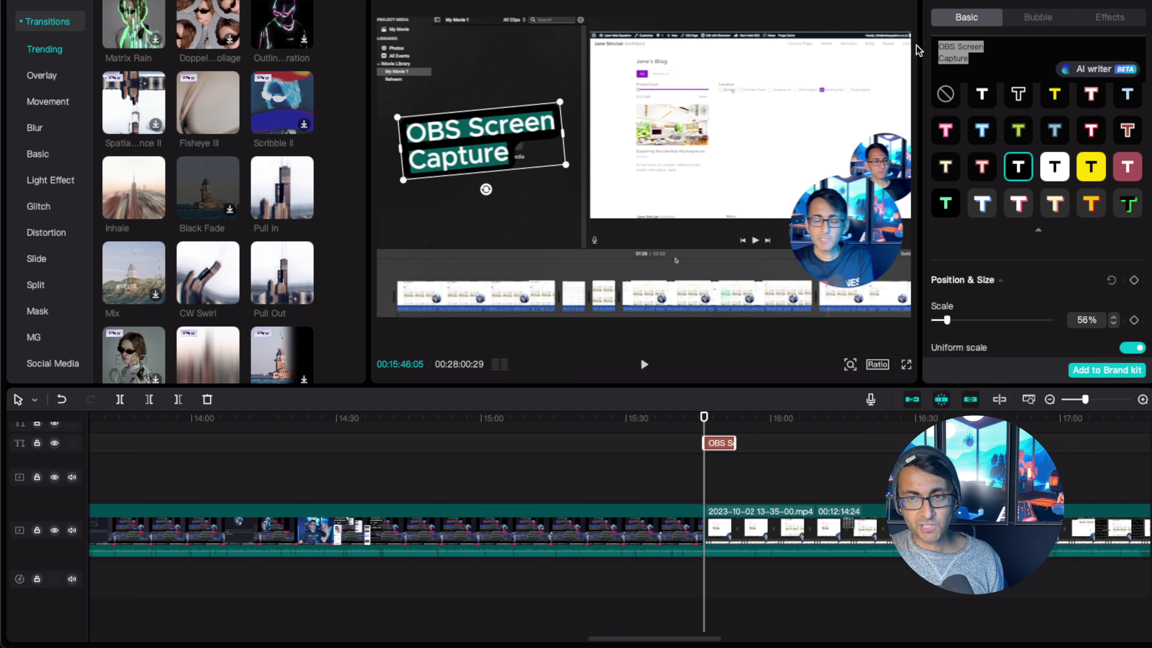
key(BackSpace)
text(iMovie)
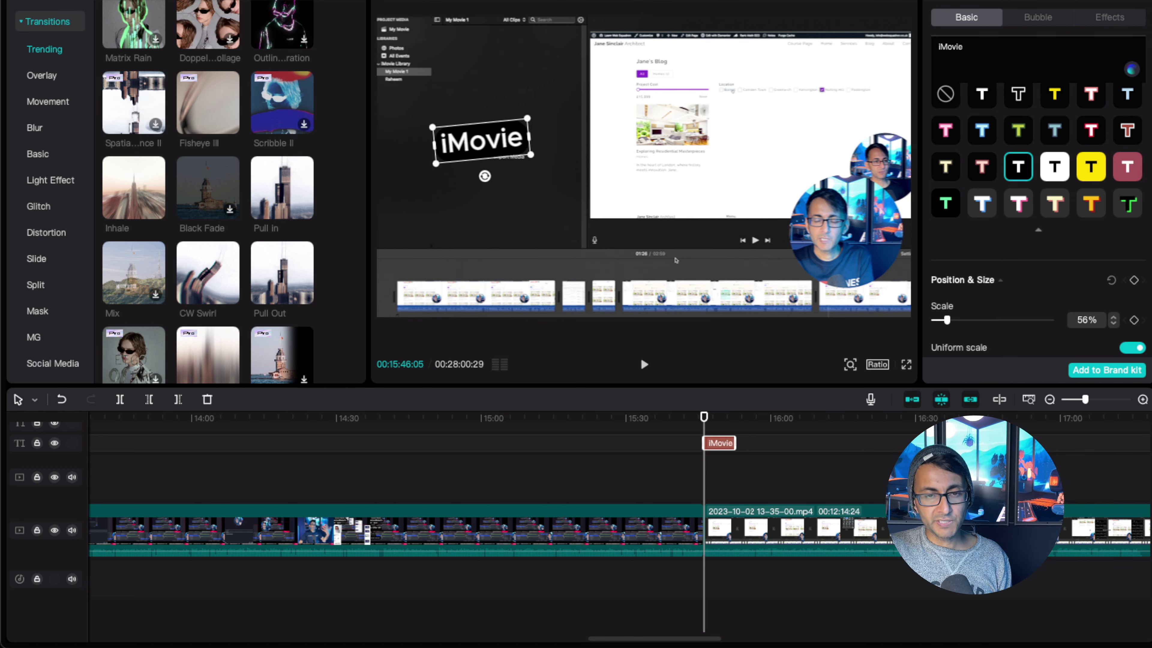
key(Return)
text(Free)
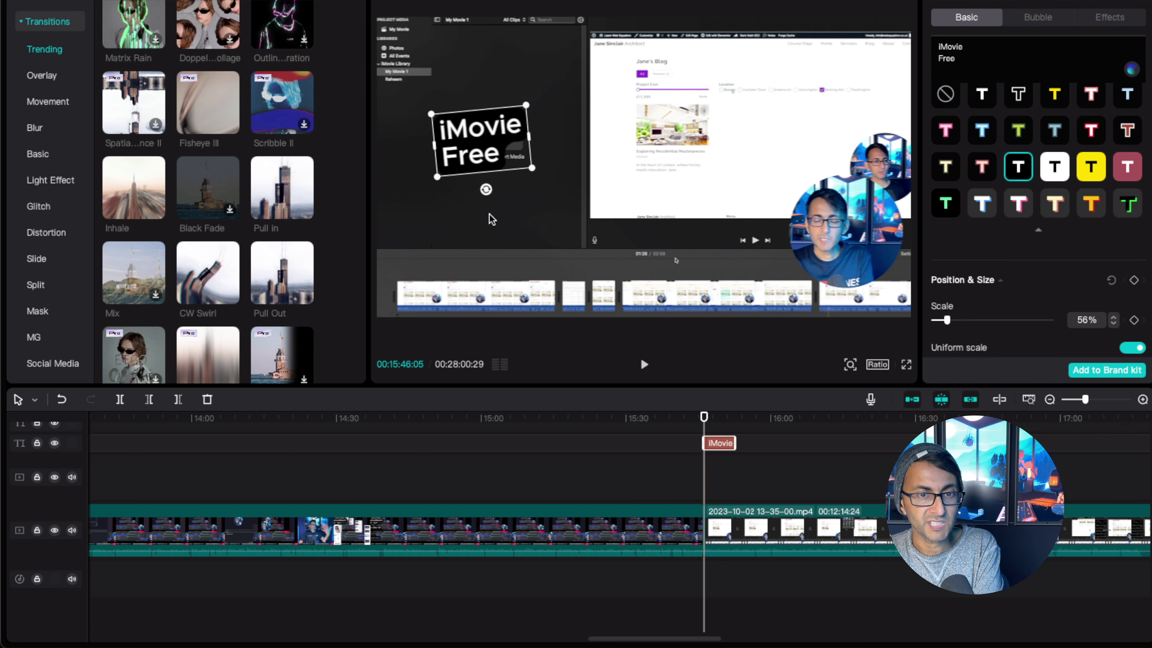
click(506, 217)
Add the Pull in transition to the cut at 00:15:46:05 and play across it from 00:15:44:10
click(694, 466)
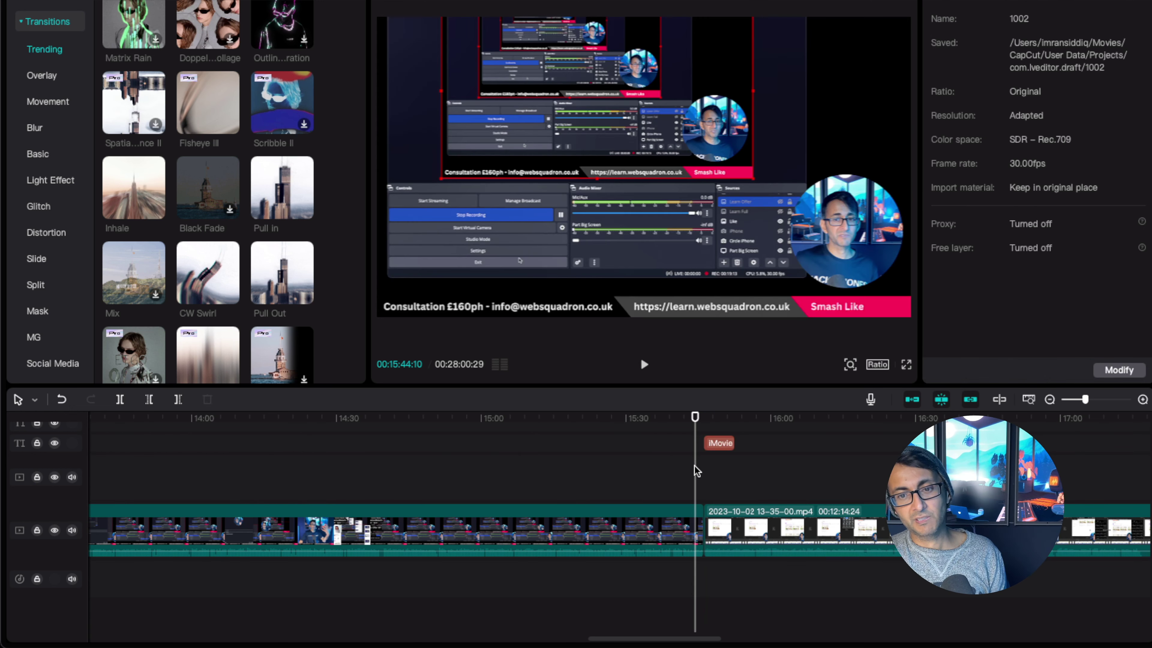
drag(310, 223, 703, 531)
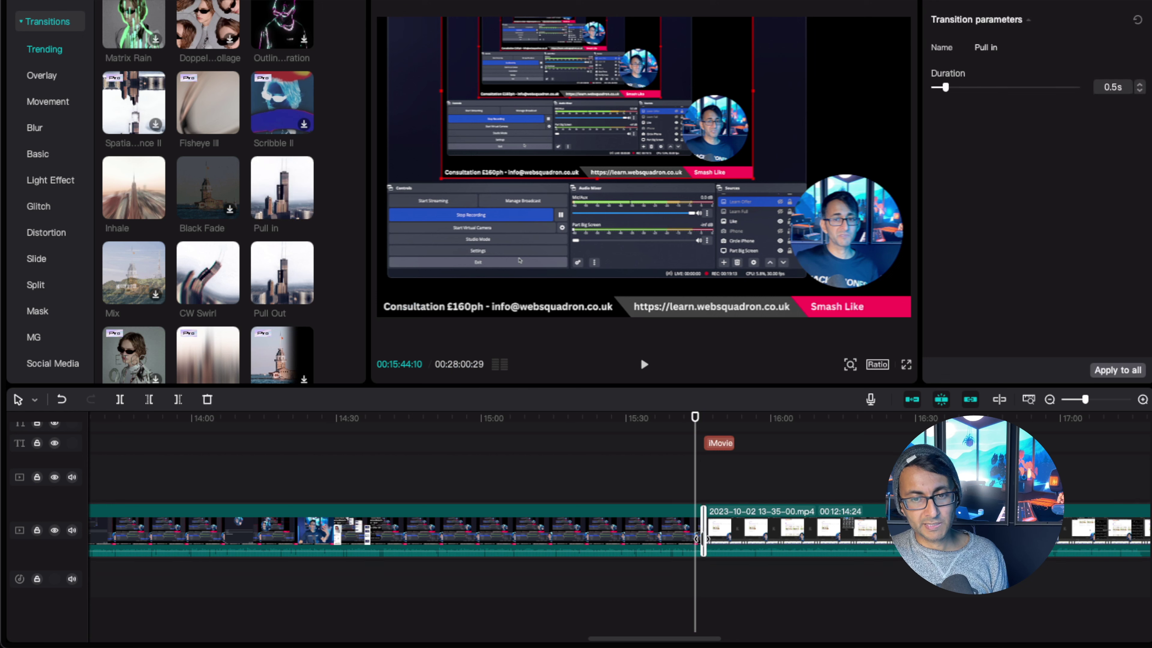
key(space)
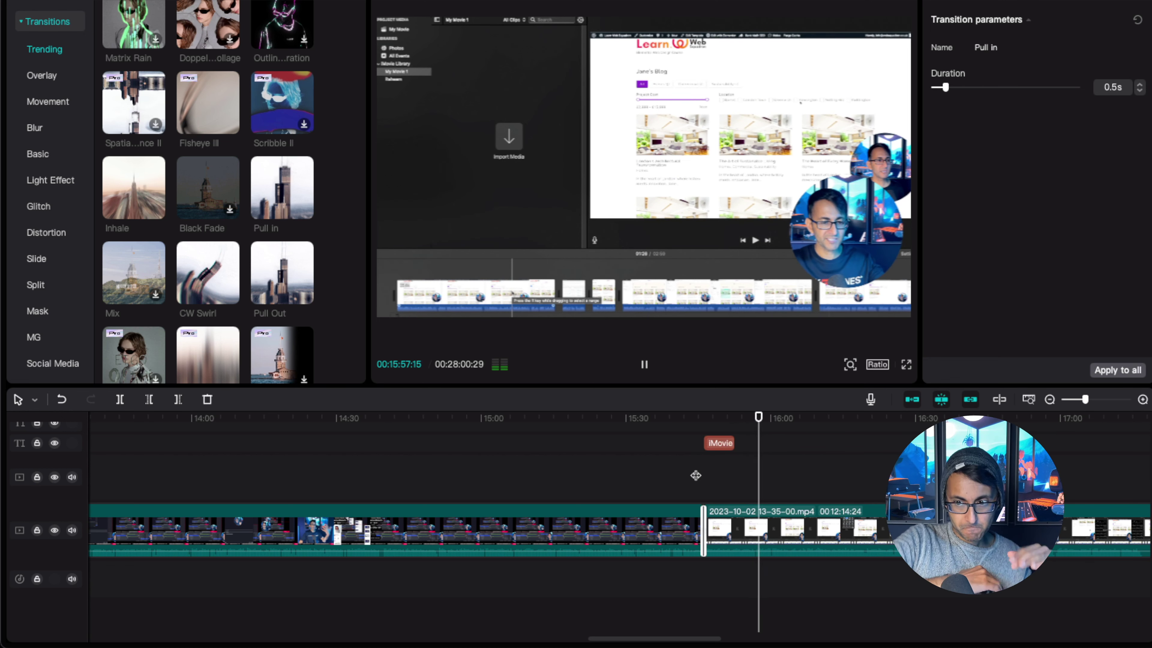
Scan the iMovie footage up to about 00:17:16 and split the clip there
drag(681, 640, 710, 640)
key(space)
drag(553, 421, 902, 425)
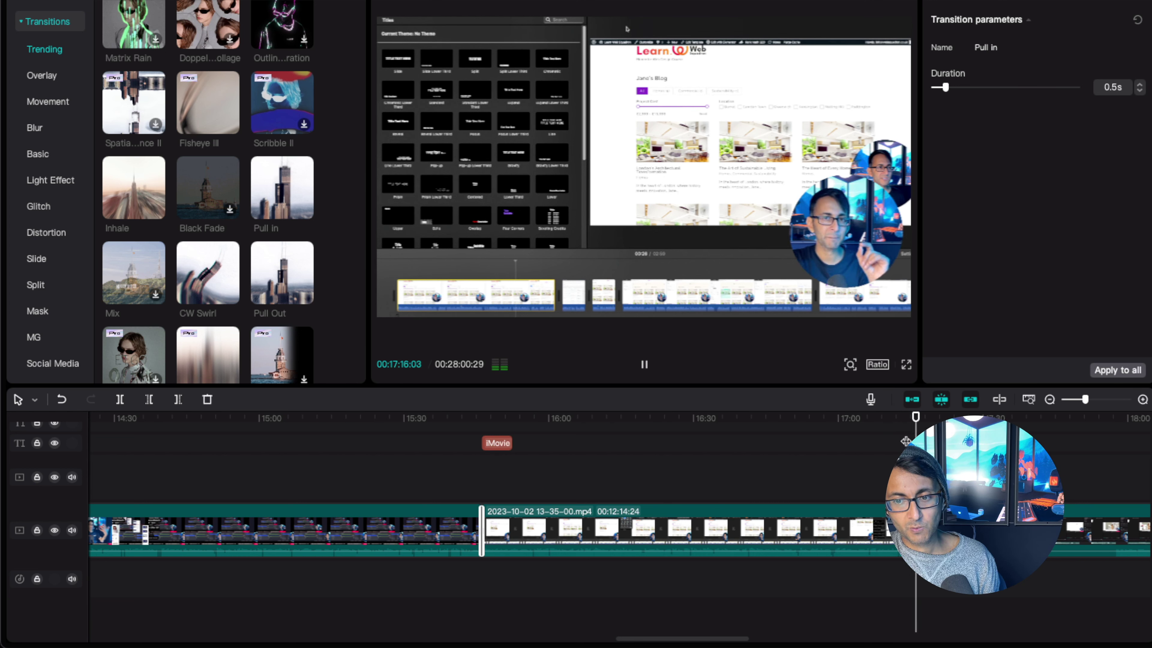
key(space)
click(484, 544)
key(super+b)
Split the clip at 00:17:57:05 and delete the section between the previous split near 00:17:16 and that point
drag(710, 639, 767, 642)
drag(443, 418, 639, 418)
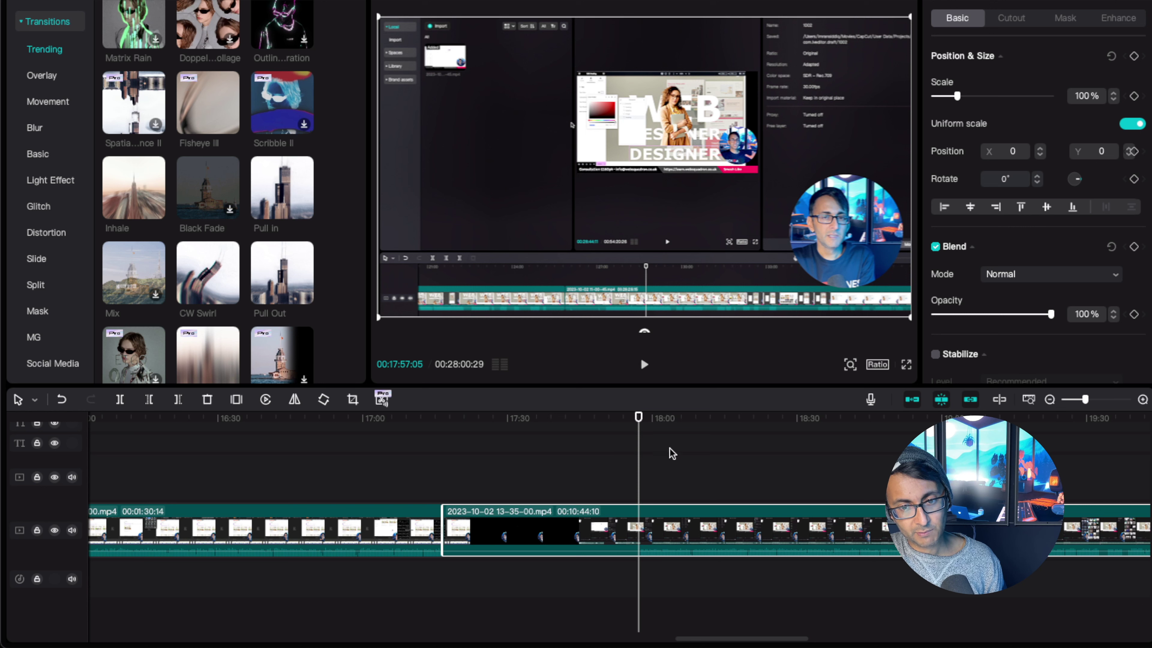
key(super+b)
click(589, 540)
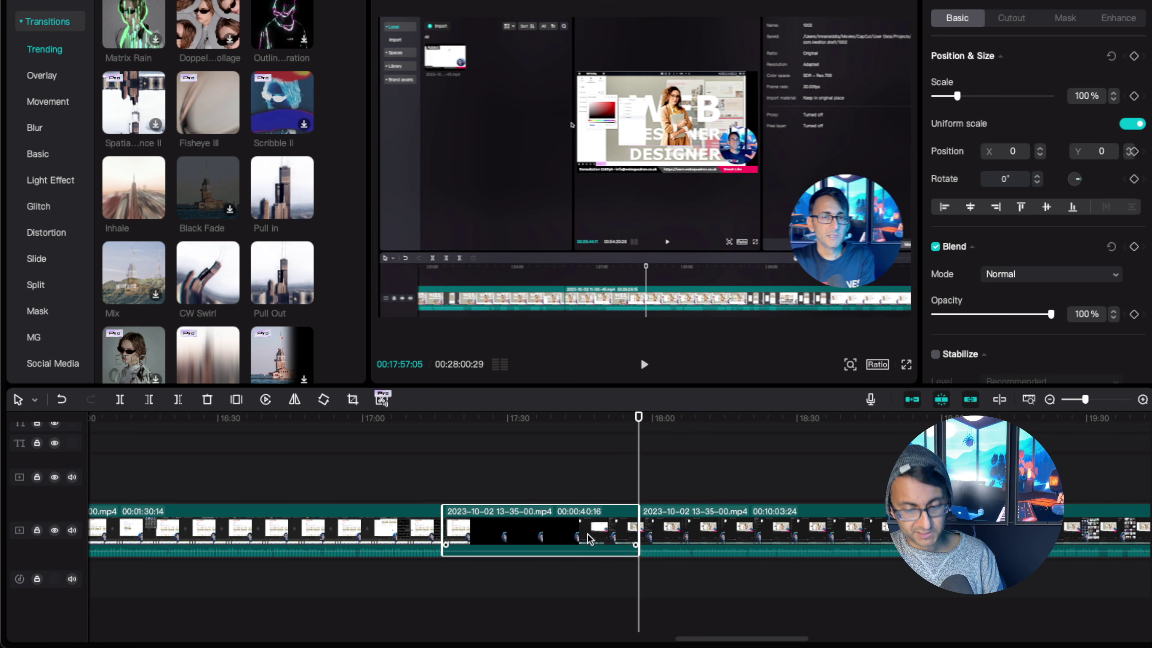
key(Delete)
Copy the iMovie Free title and paste it at 00:17:17:20, just after the new cut
click(435, 494)
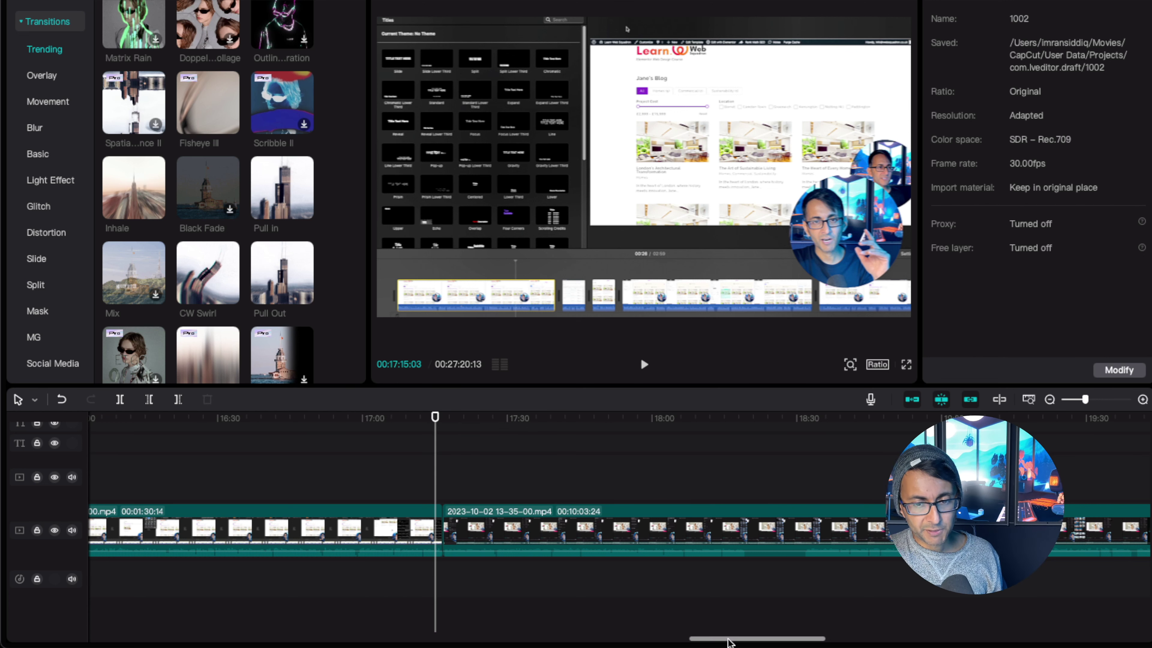
scroll(726, 641, left, 5)
click(260, 445)
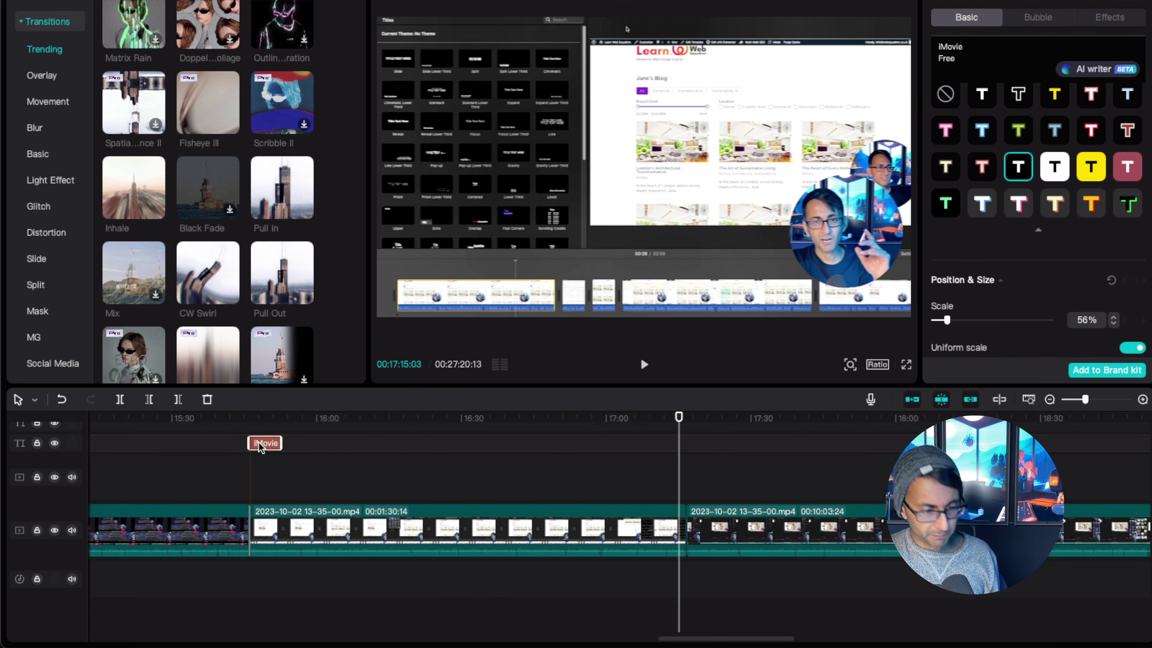
click(690, 453)
key(ctrl+v)
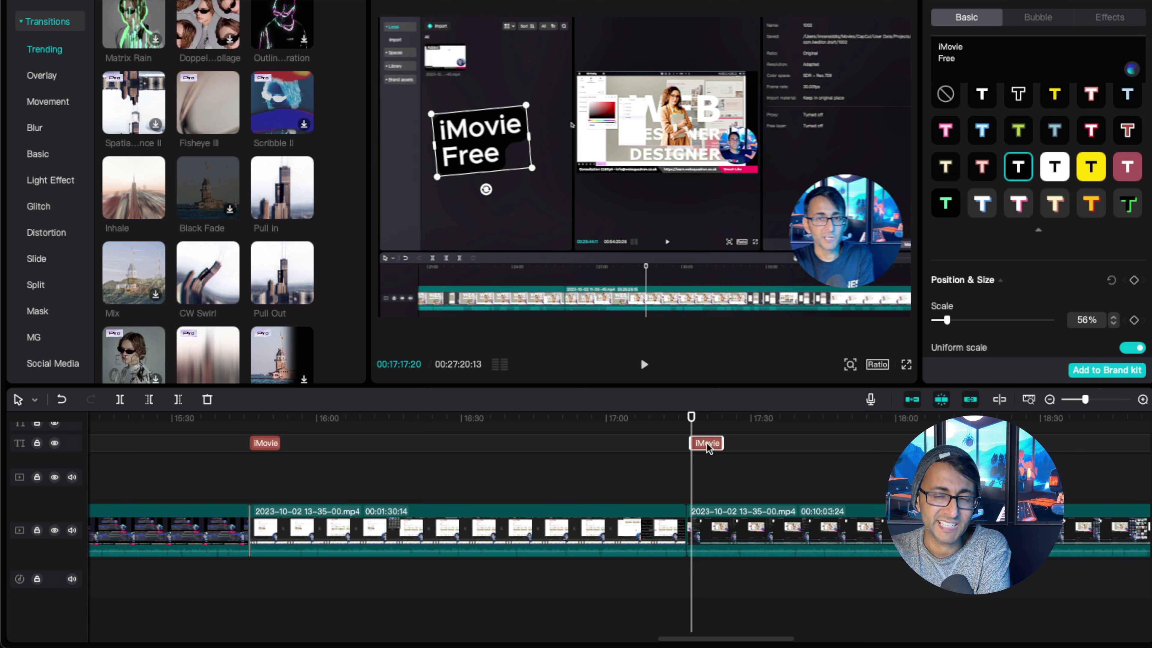
Replace the pasted title's text with "CapCut Pro", "(You can use" and "it for Free)" on three lines
drag(967, 59, 915, 48)
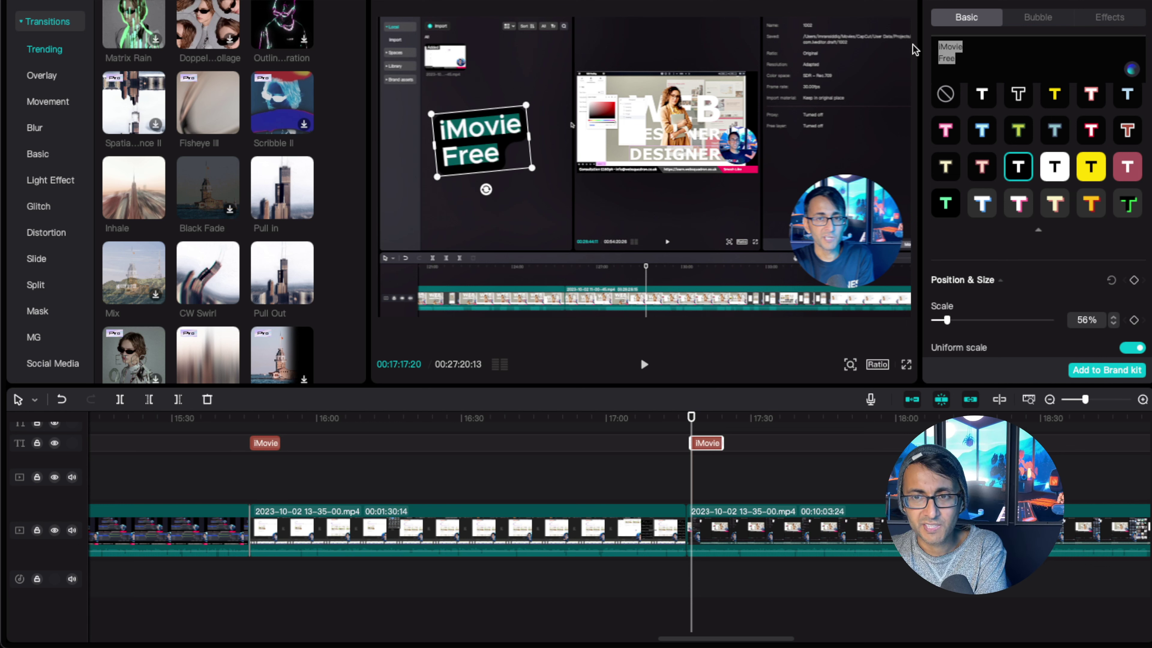
text(CapCut)
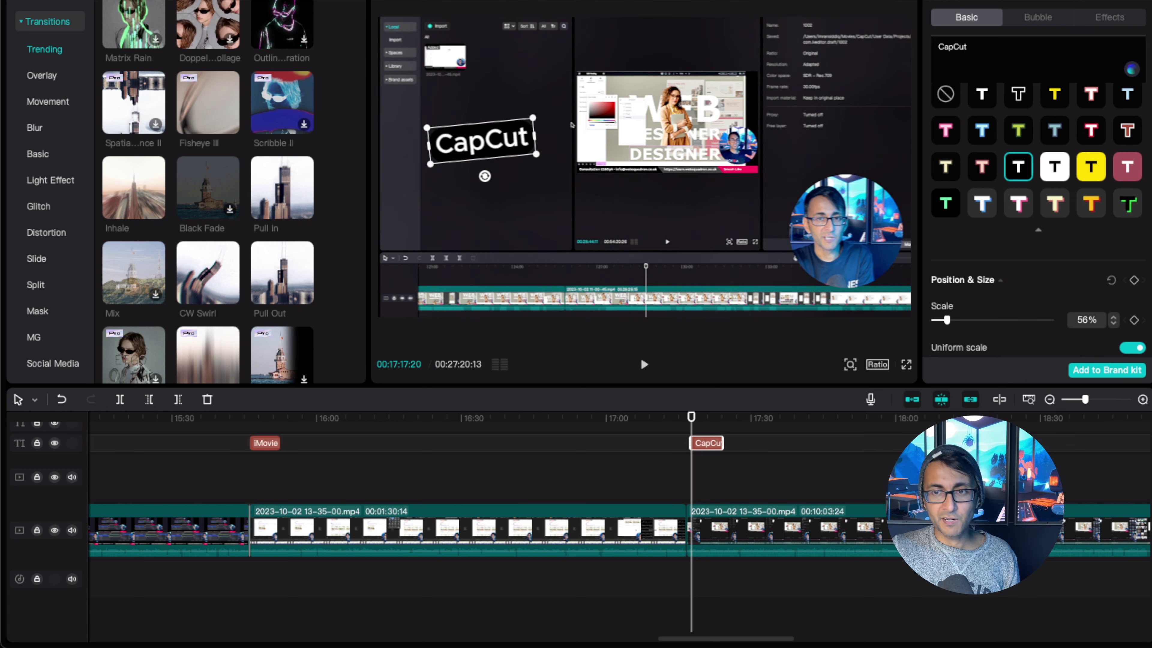
text( Pro)
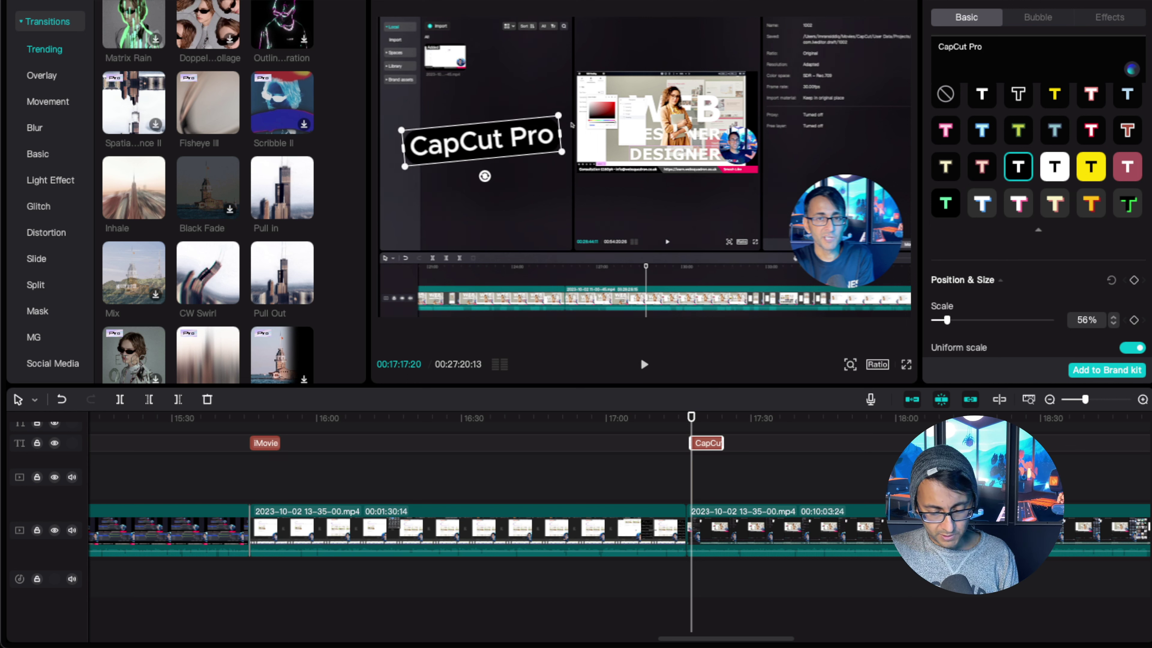
key(Return)
text((You can ise)
key(BackSpace)
key(BackSpace)
key(BackSpace)
key(BackSpace)
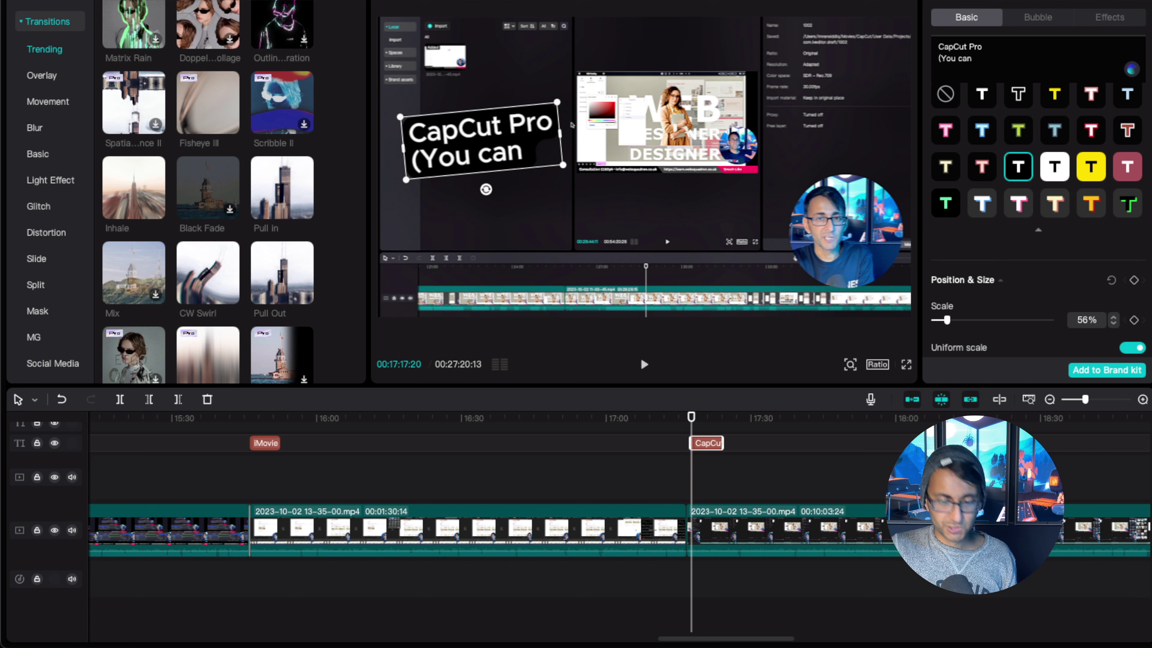
text(use)
key(Return)
text(it for Free)
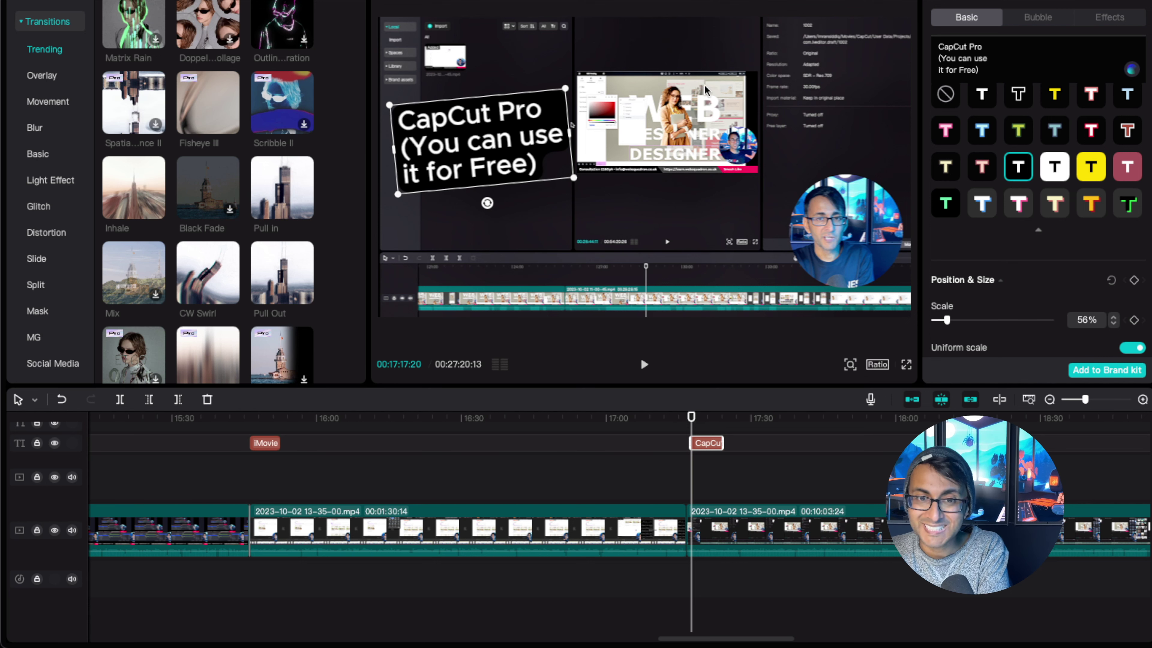
Play across the cut before the CapCut Pro title and add the Pull in transition to that cut
drag(692, 416, 679, 419)
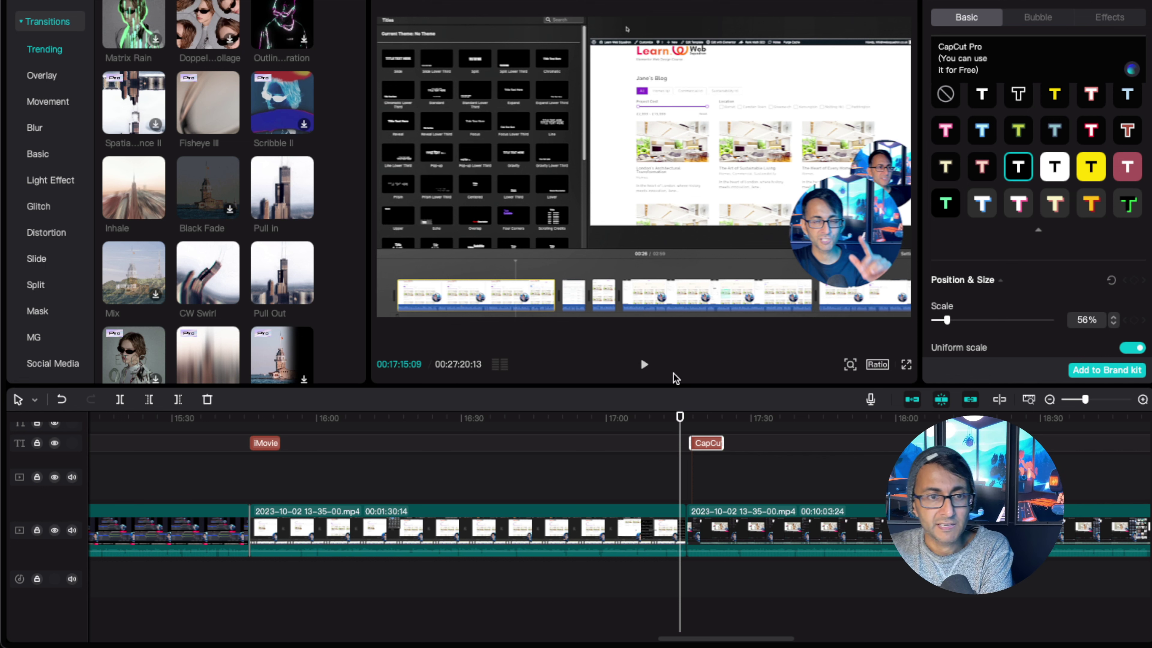
mouse_move(301, 201)
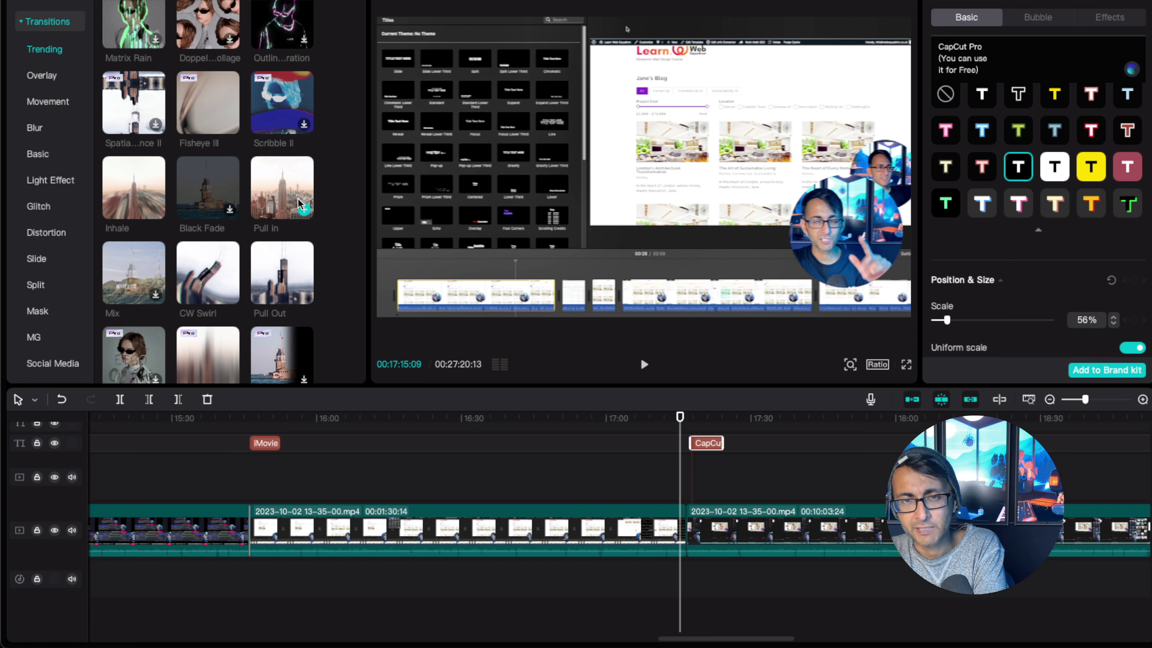
key(space)
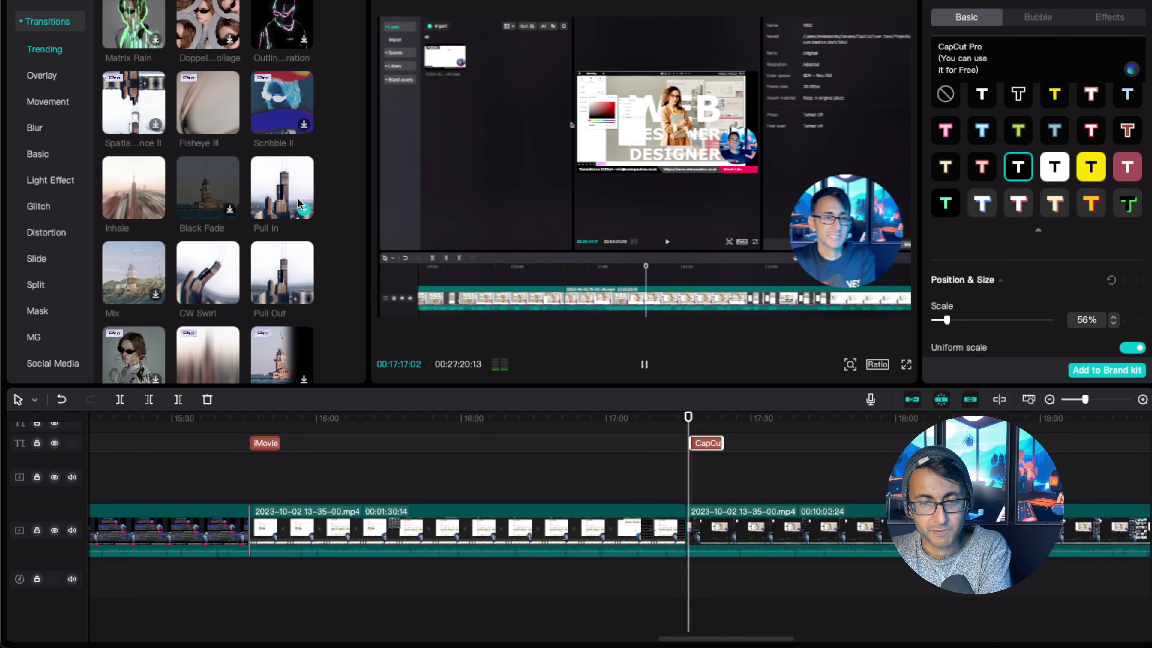
key(space)
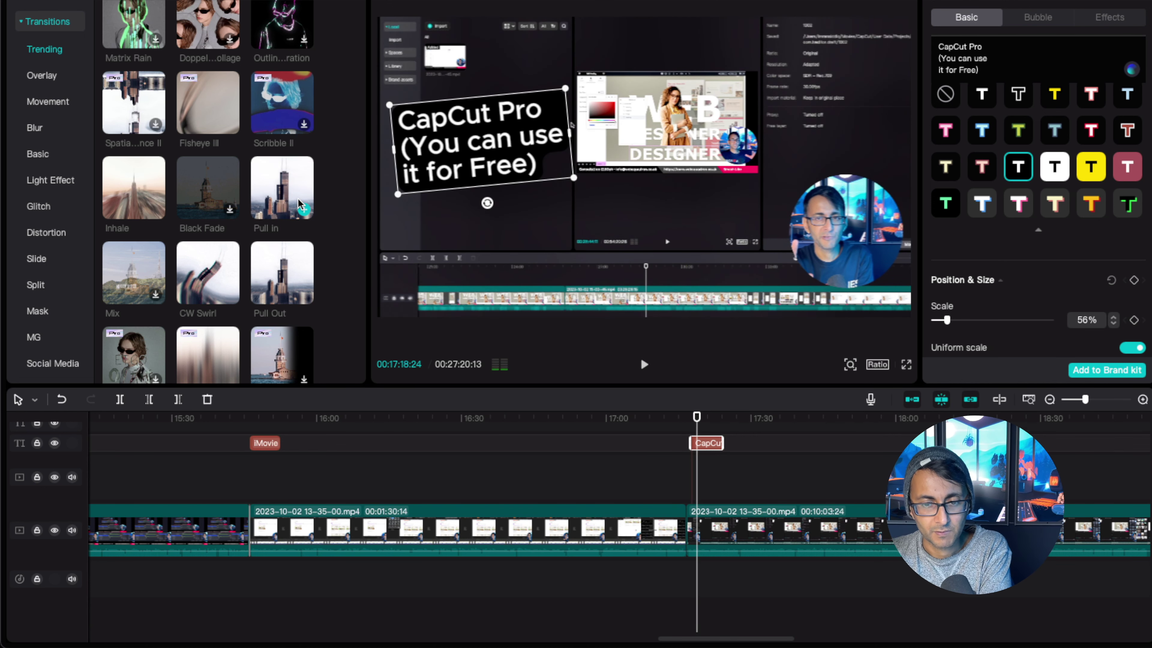
click(1100, 399)
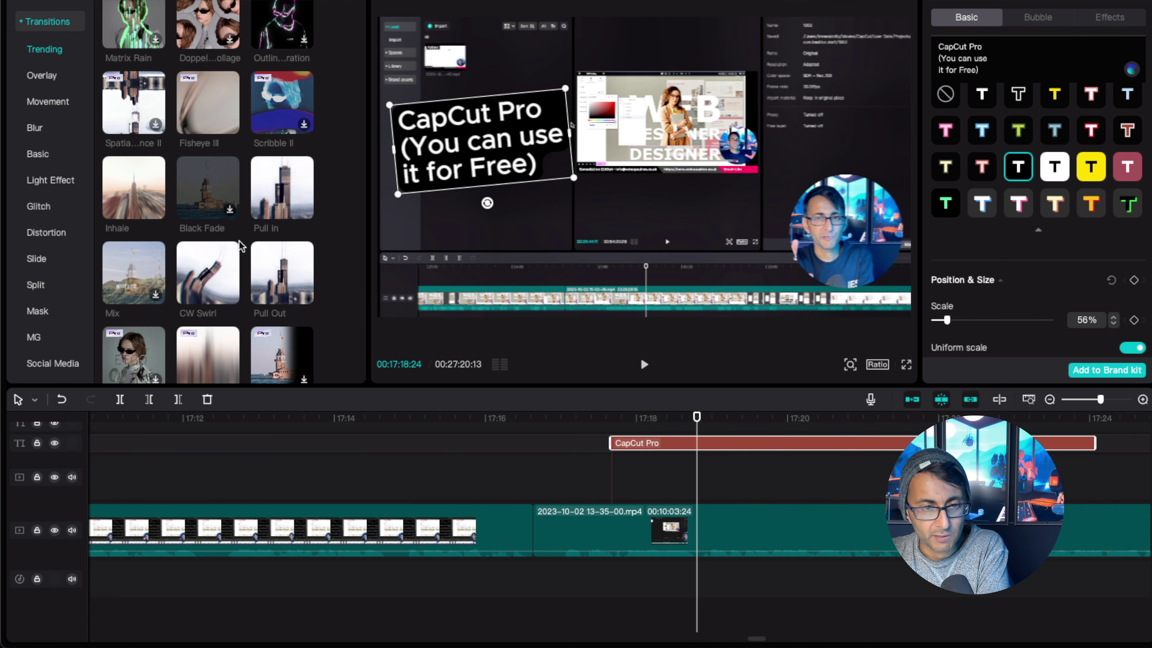
drag(282, 188, 533, 533)
Move the CapCut Pro title earlier so it starts right where the transition ends, and play that section
drag(651, 441, 592, 442)
click(517, 454)
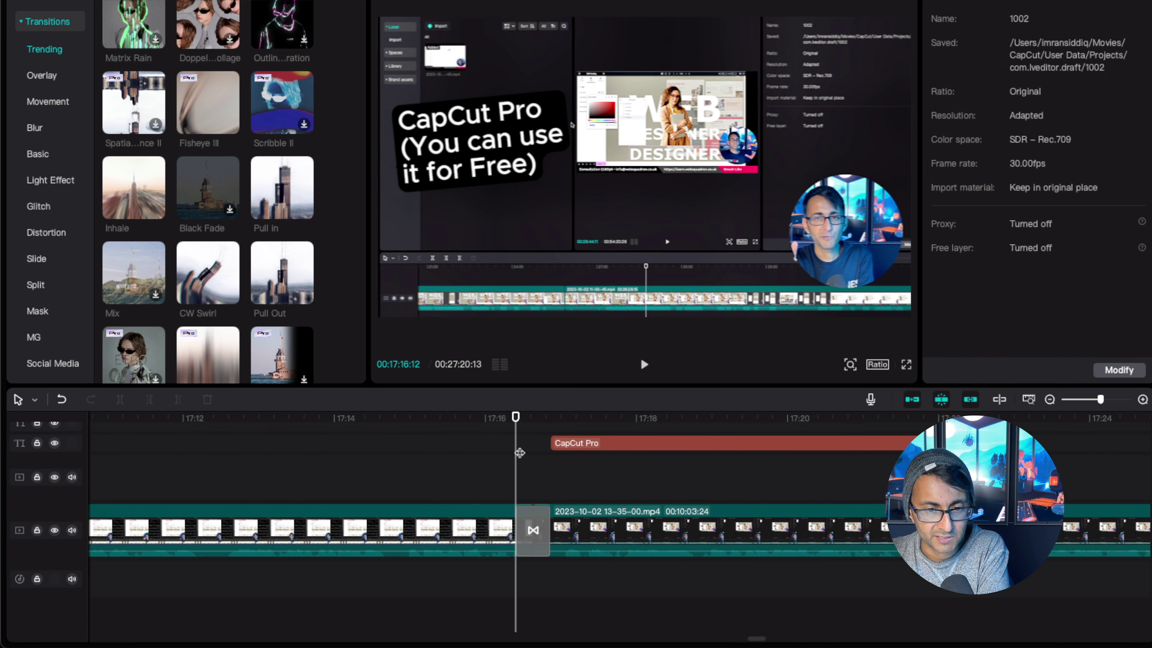
key(space)
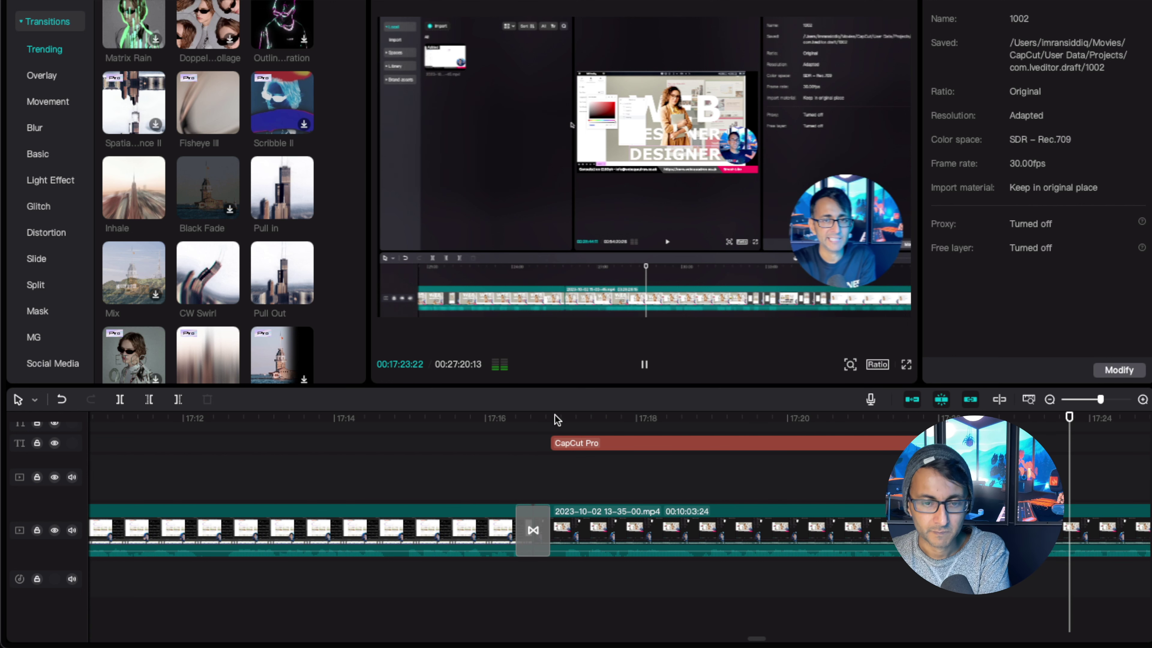
Scan the CapCut footage and split the clip at 00:18:19:02
drag(756, 638, 767, 639)
click(1075, 399)
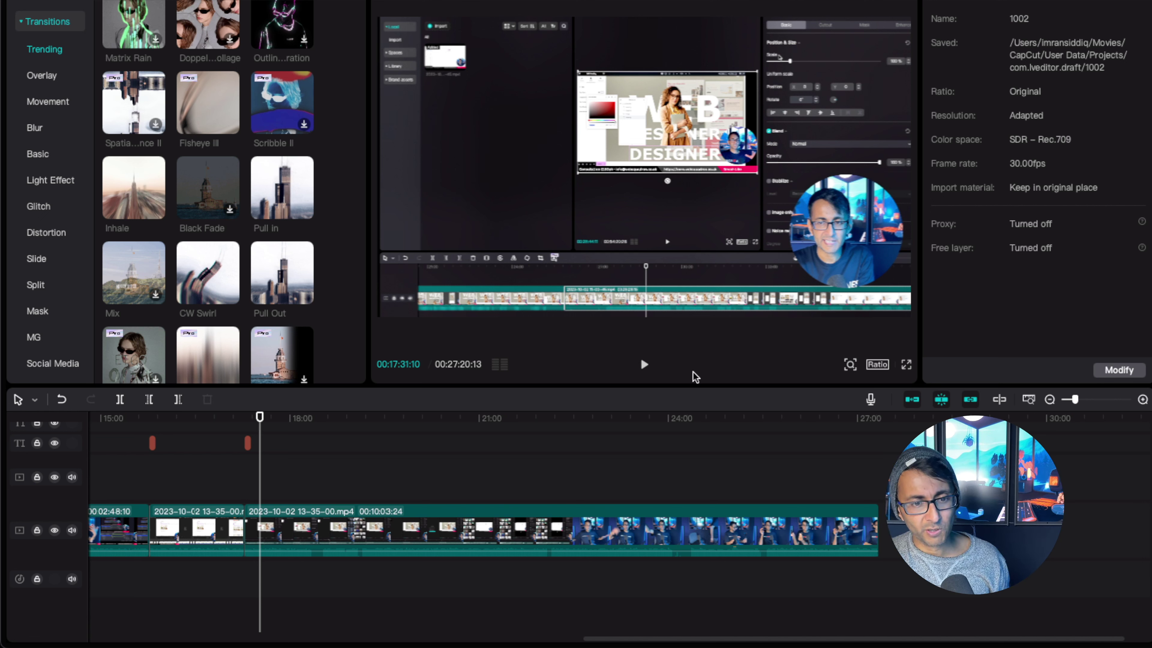
drag(1074, 400, 1083, 400)
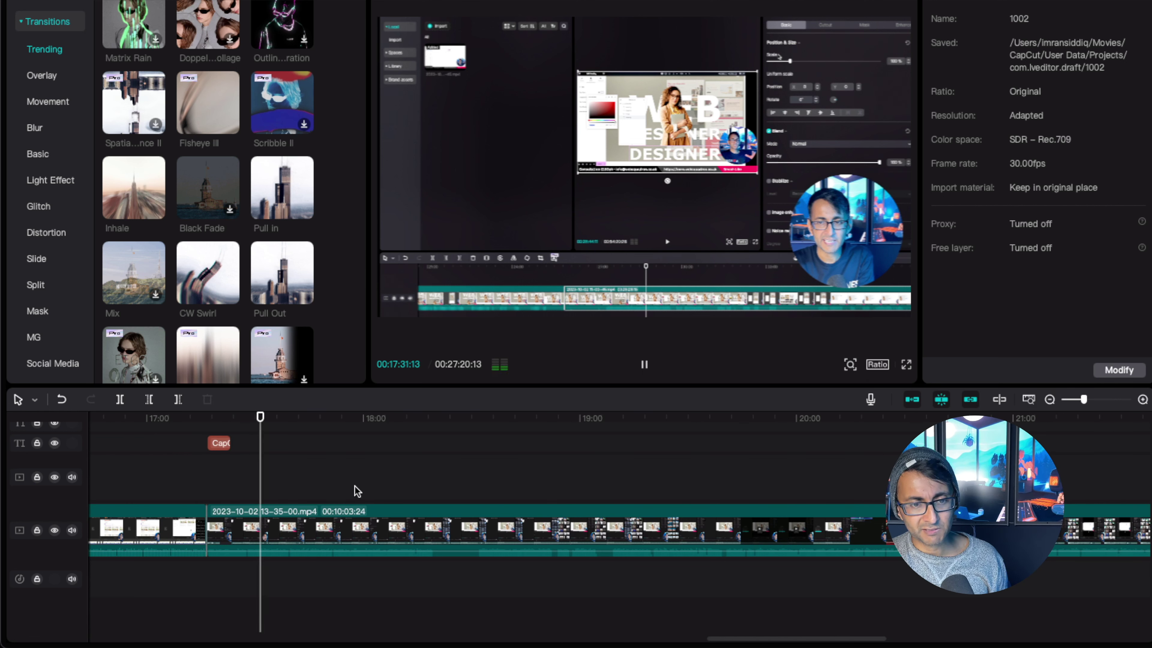
drag(352, 422, 402, 426)
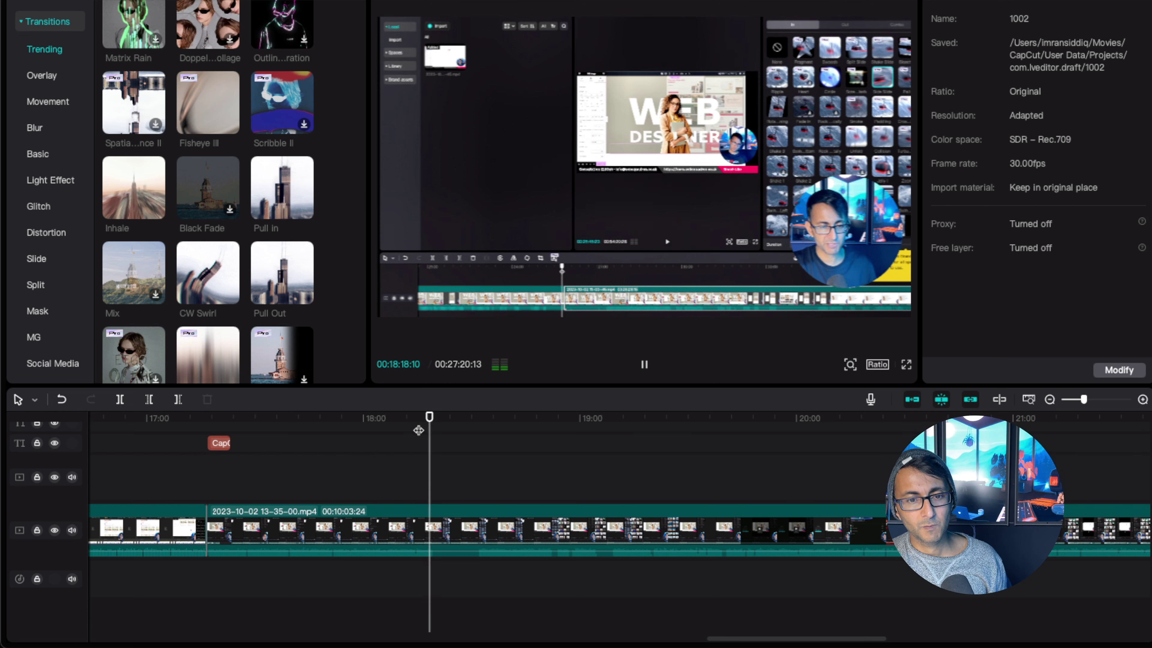
key(space)
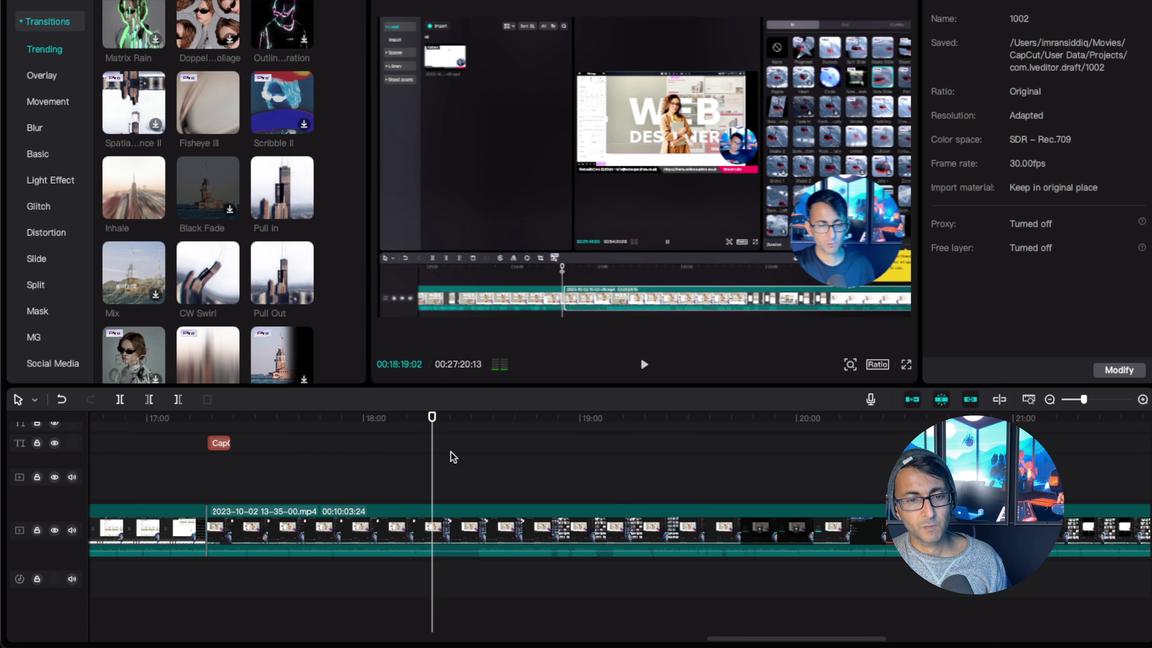
click(433, 517)
key(super+b)
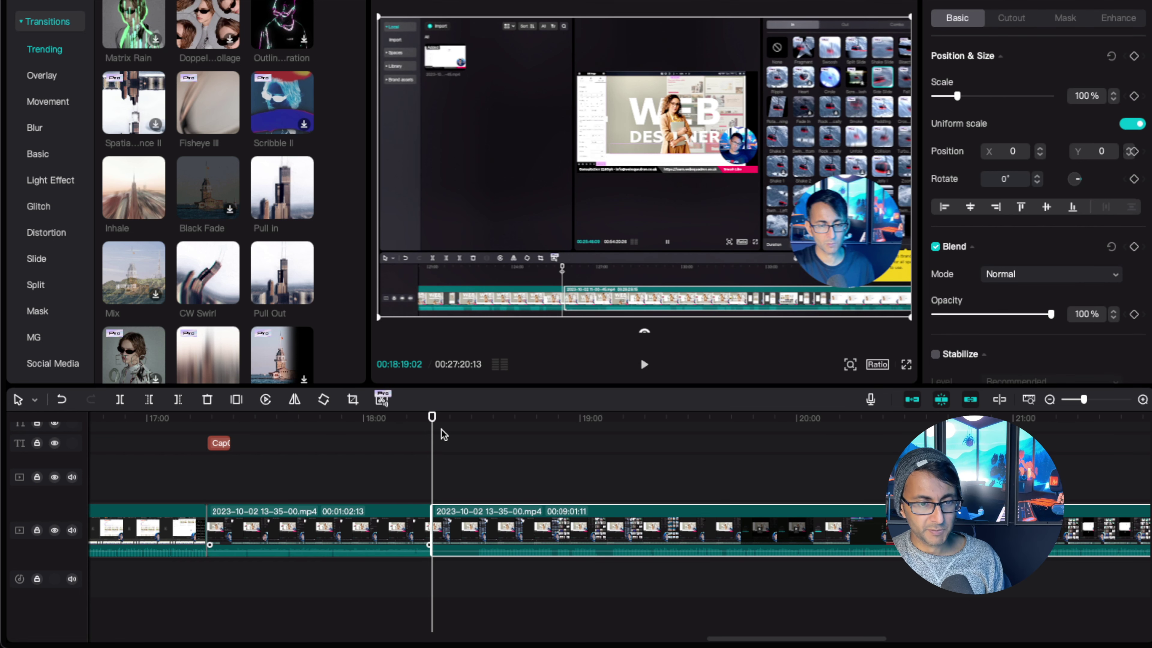
Split the clip again at 00:18:32:00 and delete the piece between the split at 00:18:19:02 and this one
drag(431, 421, 478, 421)
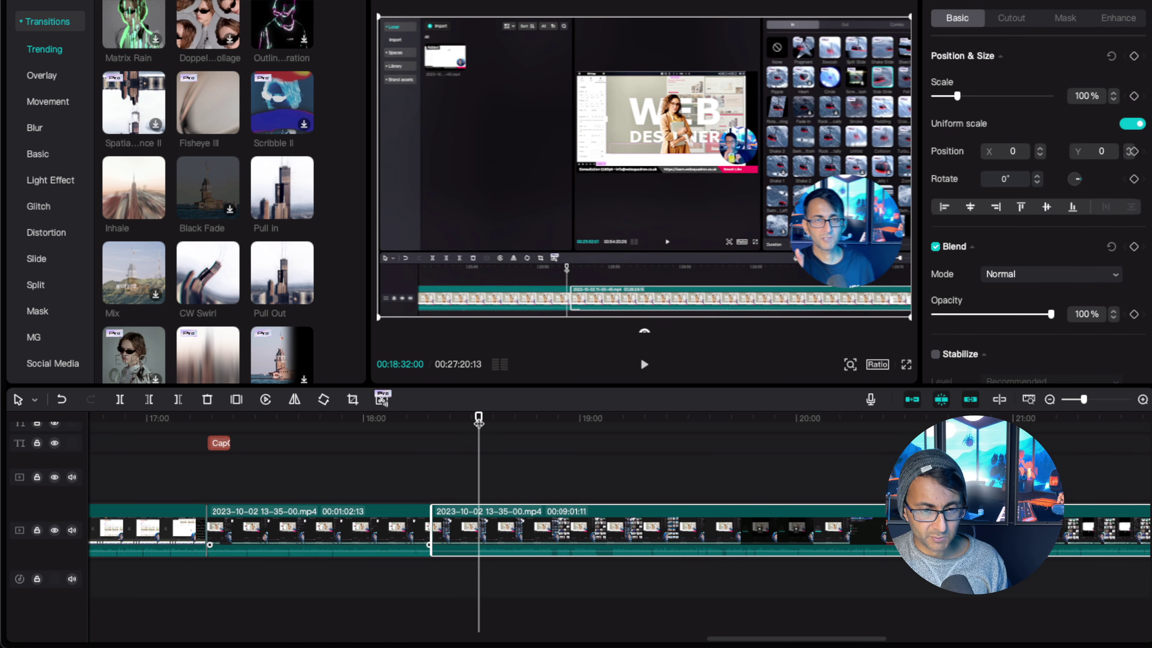
key(super+b)
click(469, 536)
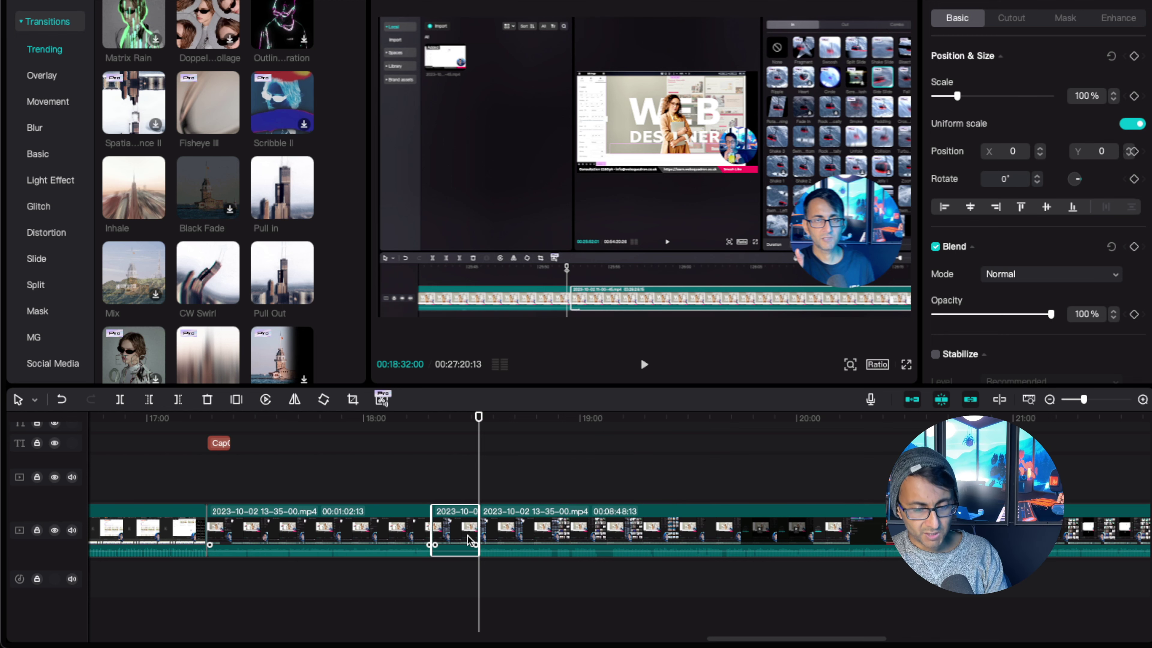
key(Delete)
Play the footage on both sides of the new cut at 00:18:19:02 to check how it runs
click(425, 490)
key(space)
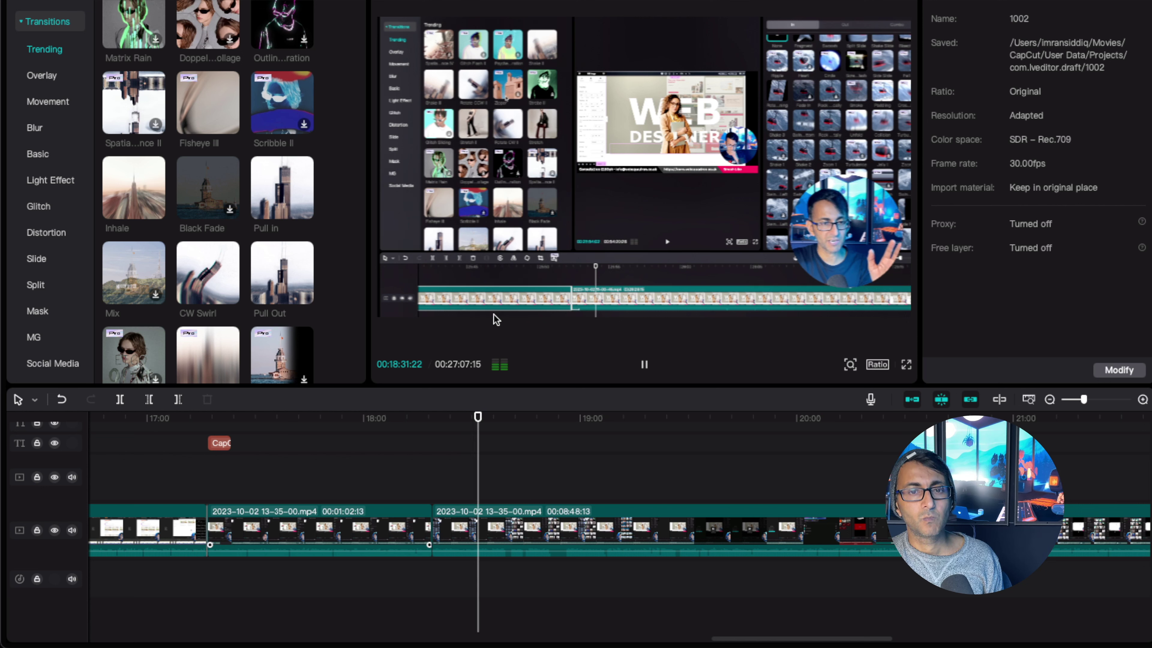
click(471, 552)
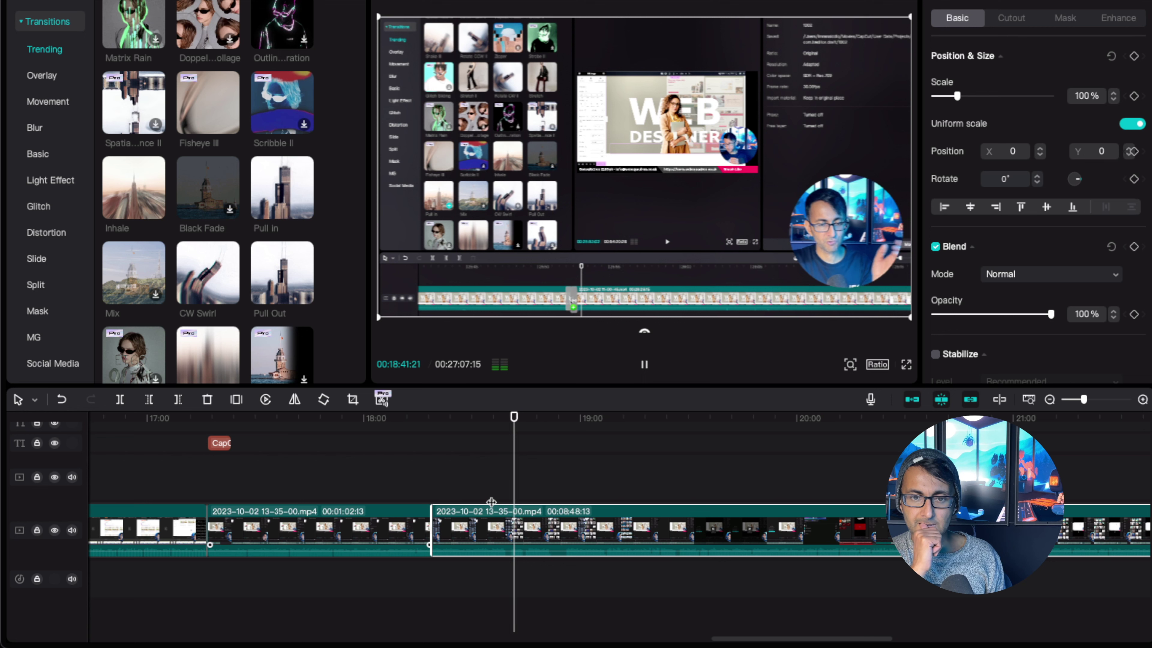
key(space)
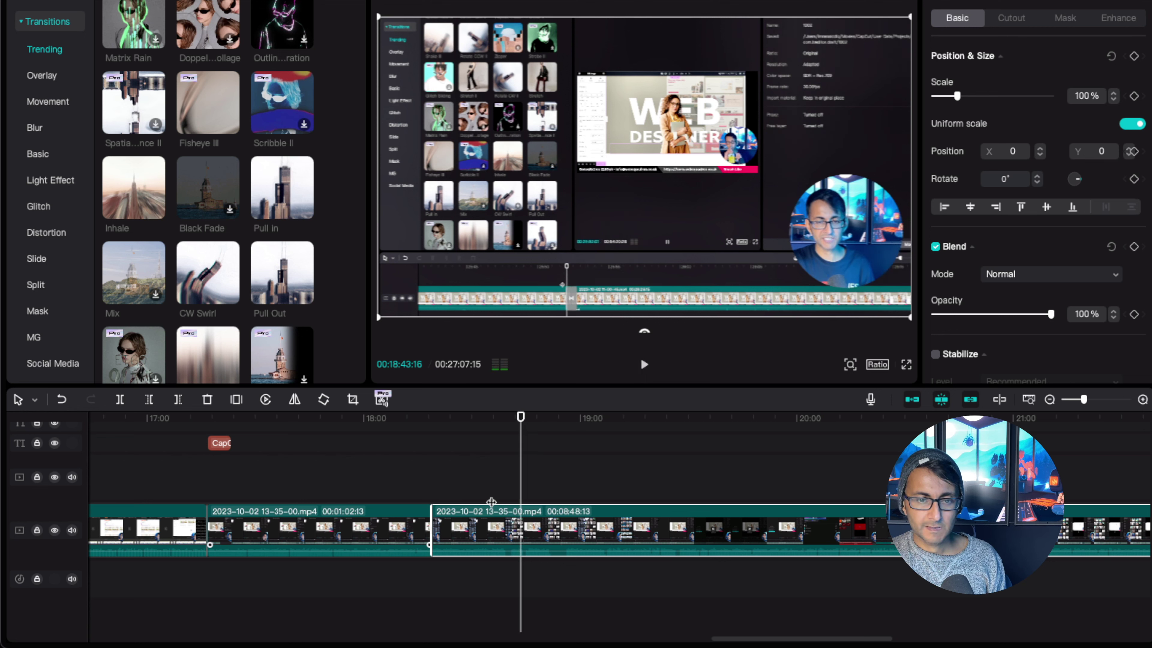
click(391, 468)
key(space)
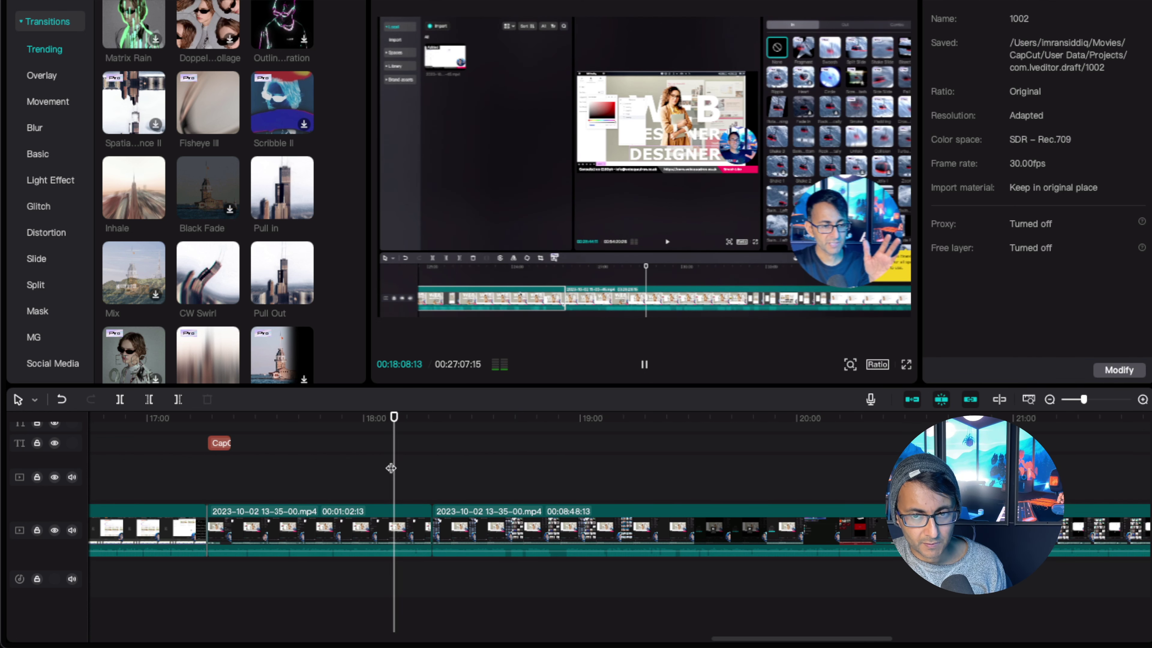
click(463, 482)
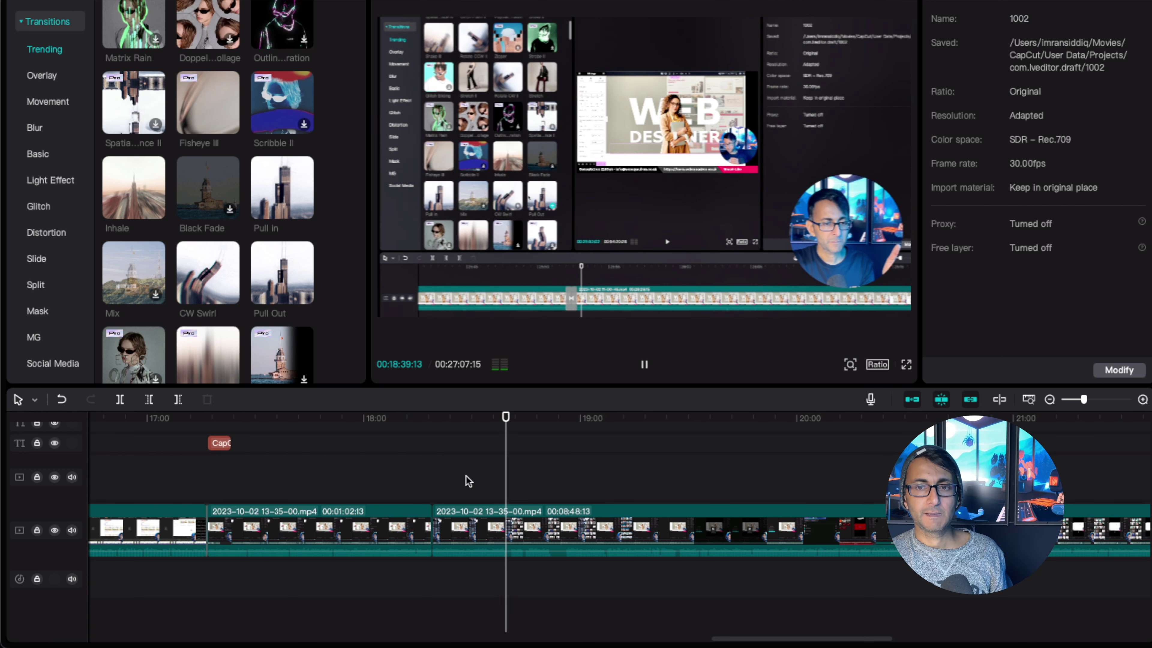
Cut out the footage between 00:18:39:10 and 00:18:56:00 by splitting at both points and deleting the piece between them
key(space)
click(498, 489)
key(space)
key(space)
click(507, 519)
key(ctrl+b)
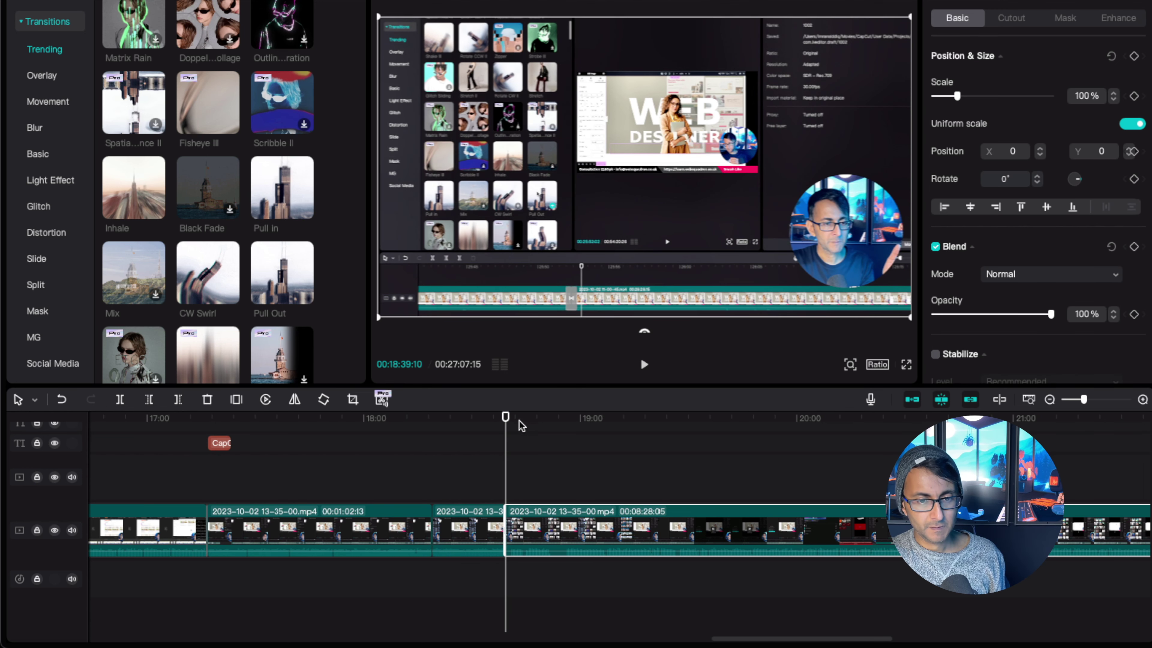
drag(507, 424, 566, 424)
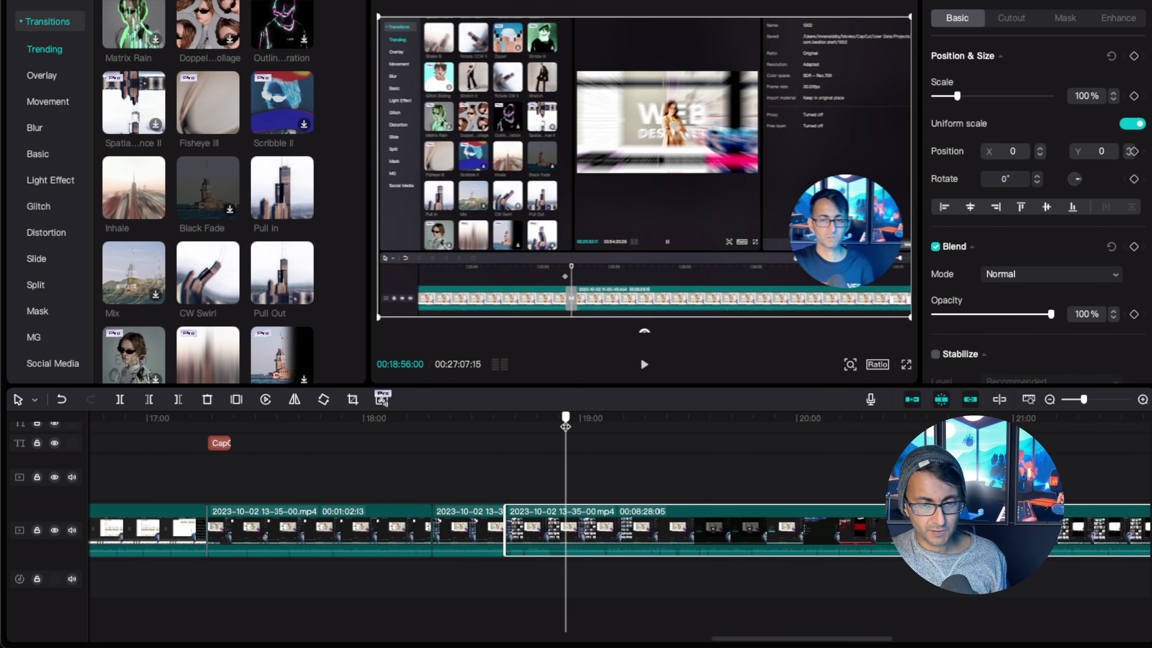
key(ctrl+b)
click(553, 531)
key(Delete)
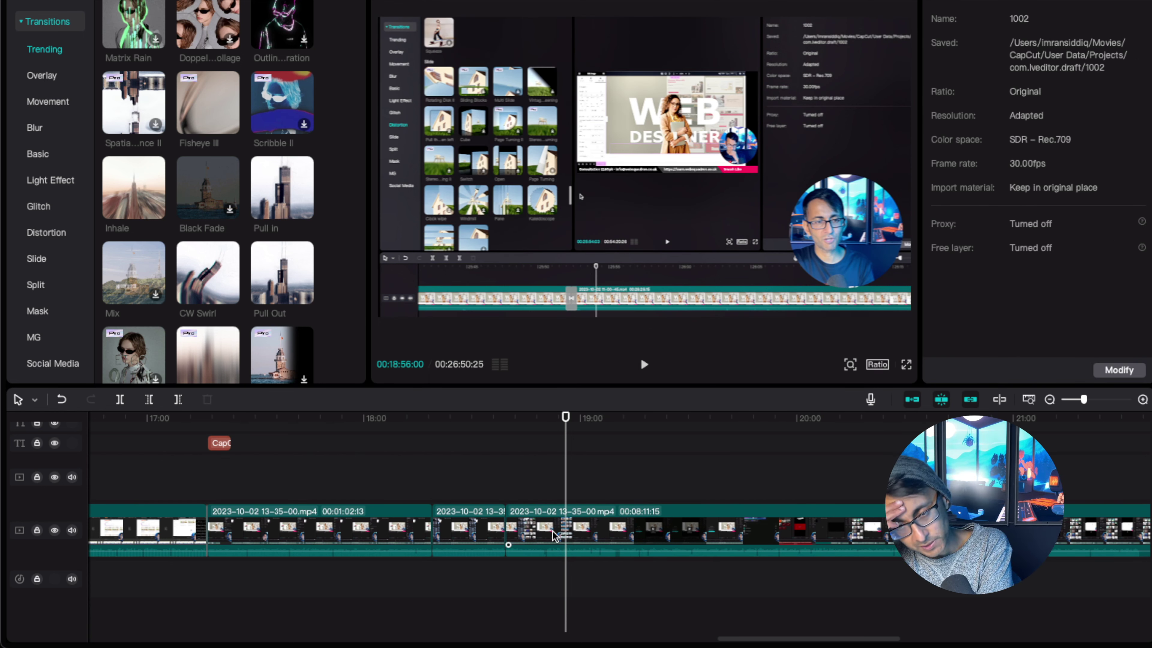
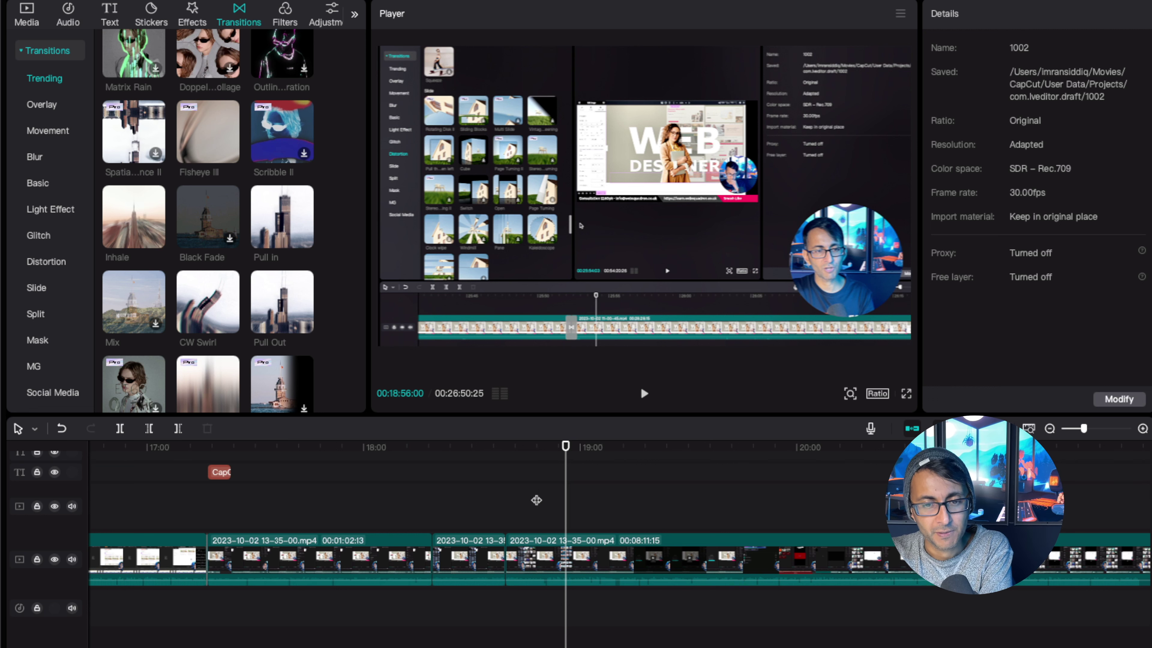
Play across the cut at 00:18:39:10 and scan the footage after it up to 00:19:11:23
click(536, 498)
key(space)
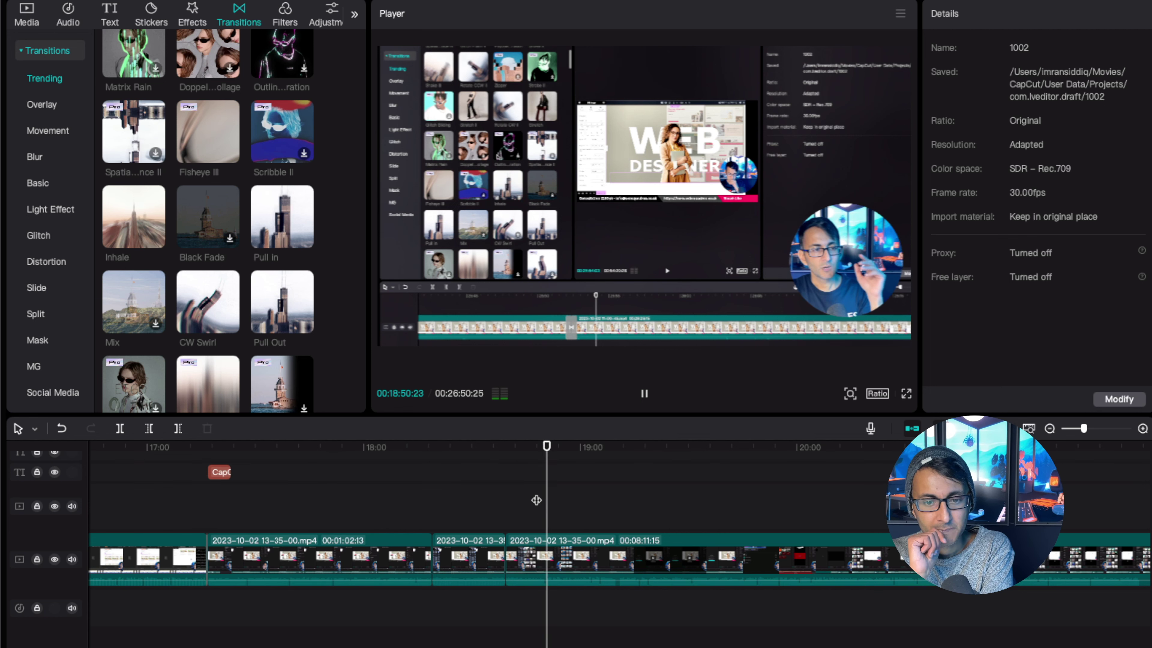
click(501, 510)
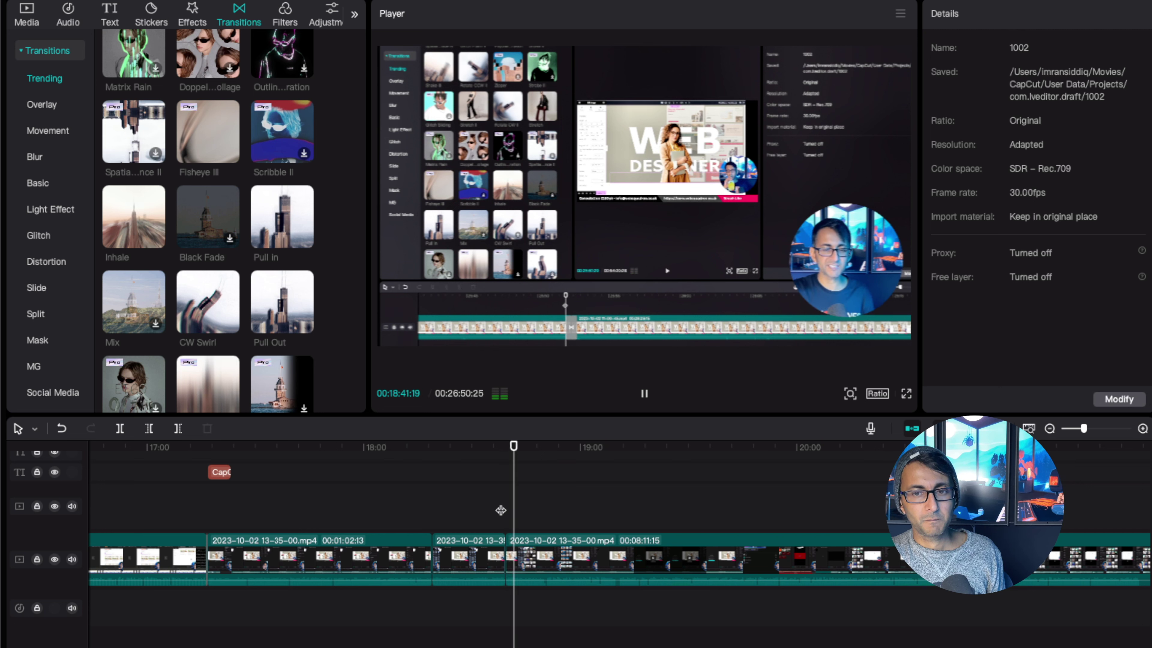
key(space)
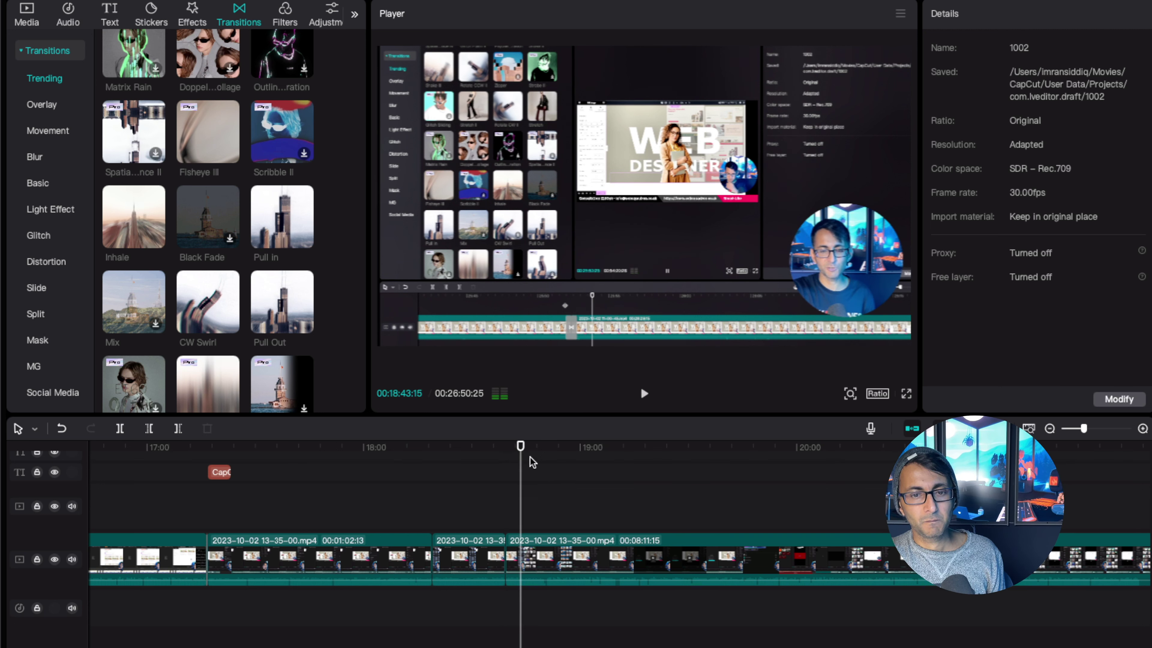
drag(522, 451, 617, 453)
key(space)
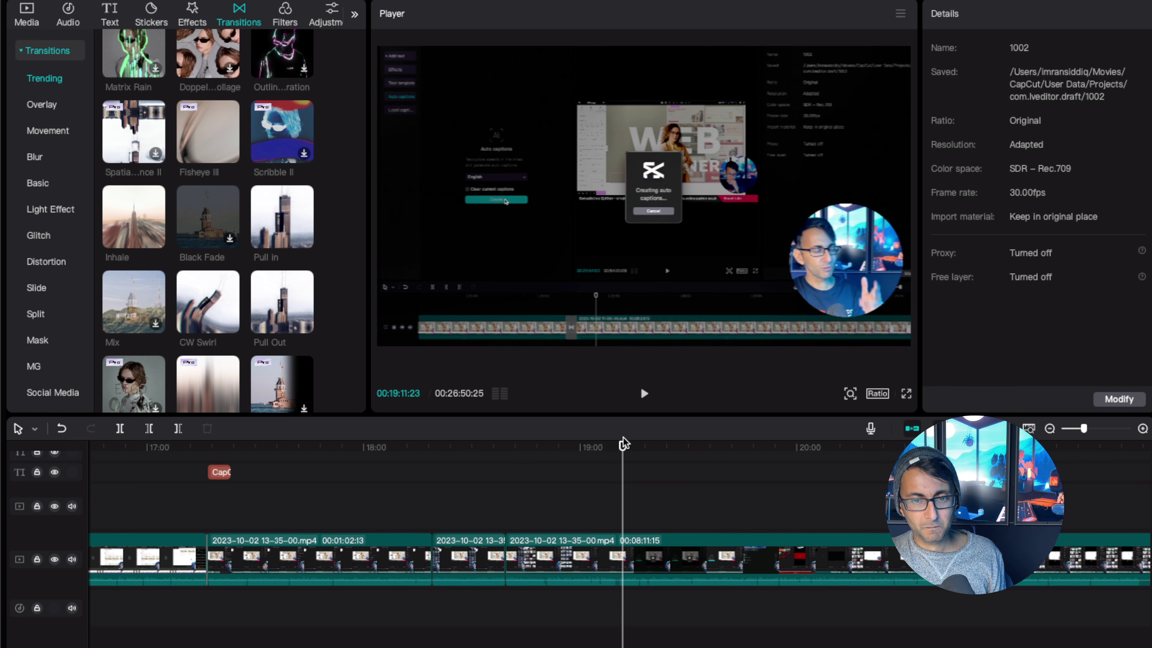
Find the end of the screen-recording section and cut out the footage from 00:21:34:21 to 00:21:39:15
drag(623, 448, 991, 450)
scroll(550, 454, right, 10)
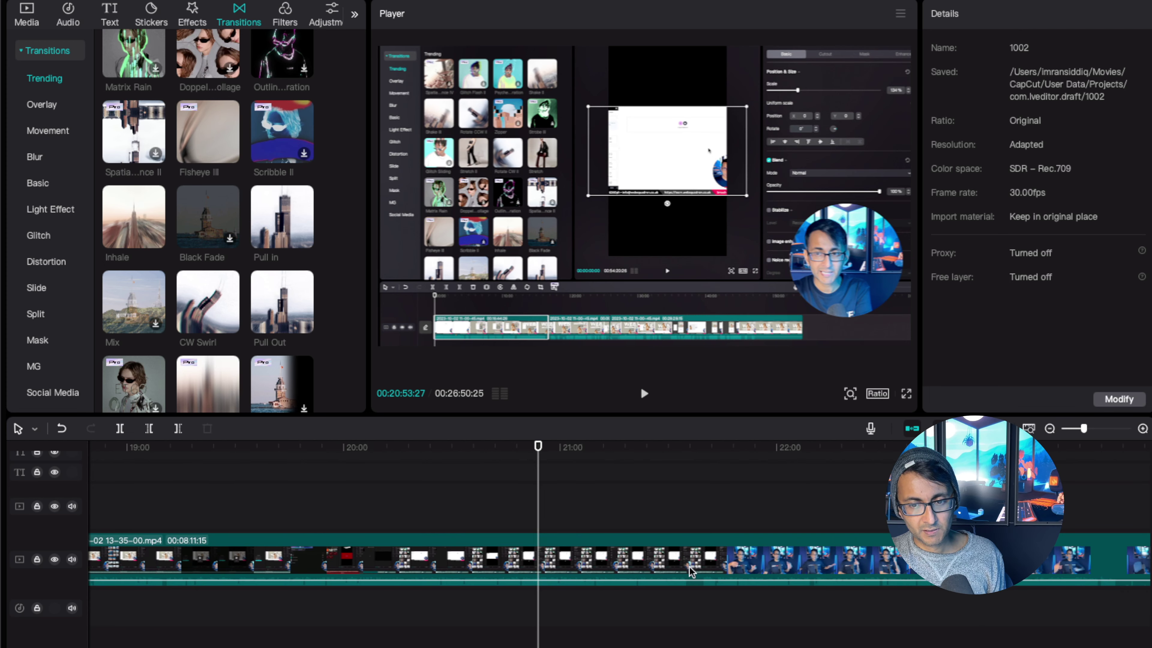
drag(540, 449, 677, 458)
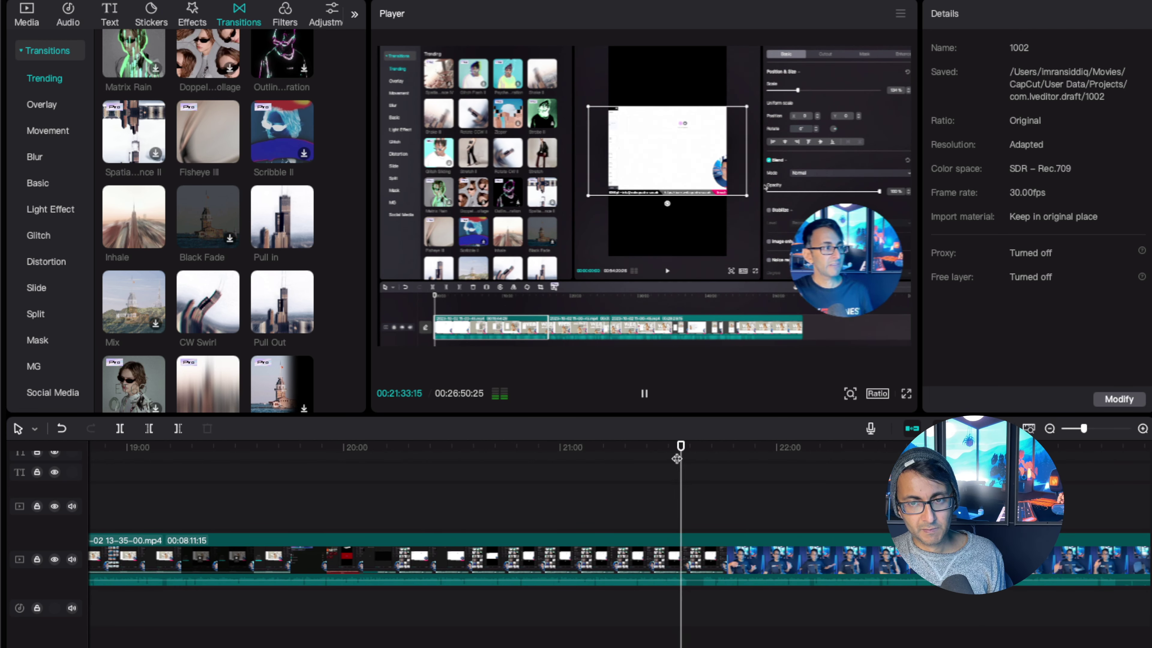
key(space)
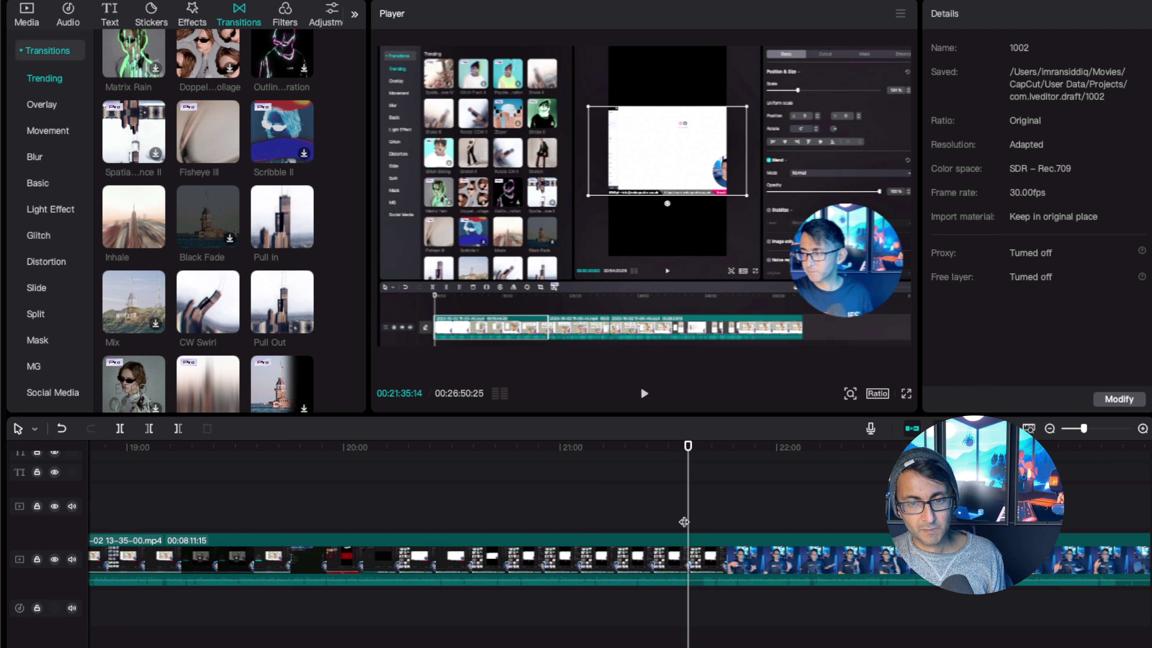
drag(688, 448, 680, 454)
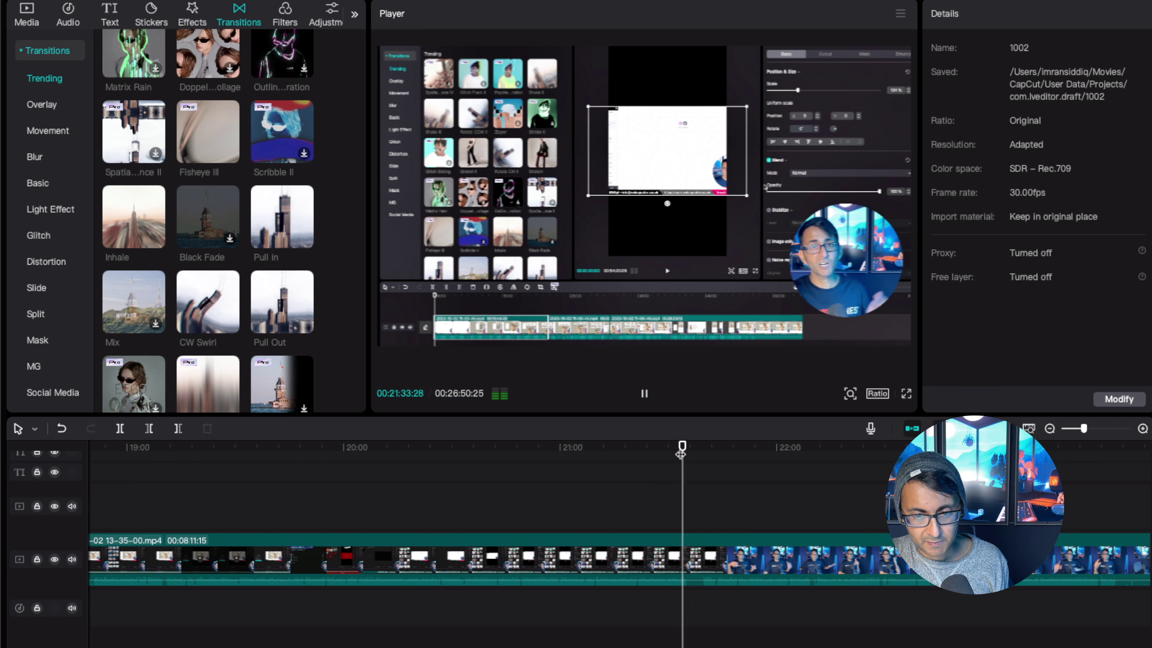
key(space)
click(686, 569)
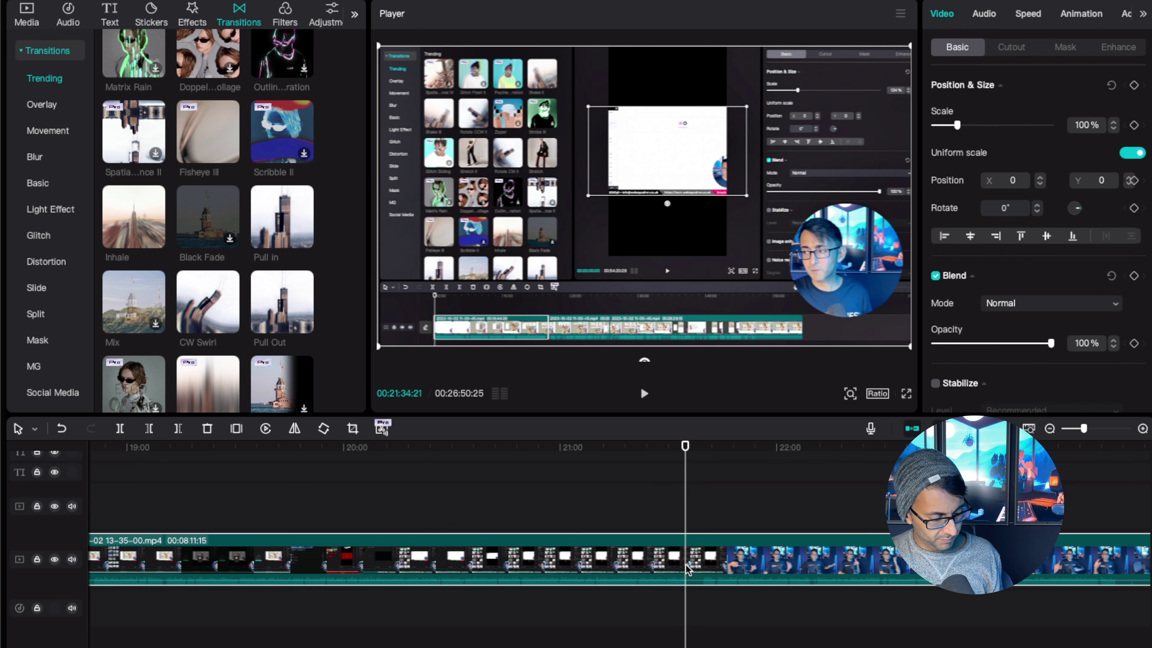
key(super+b)
drag(686, 445, 701, 453)
key(super+b)
click(693, 568)
key(Delete)
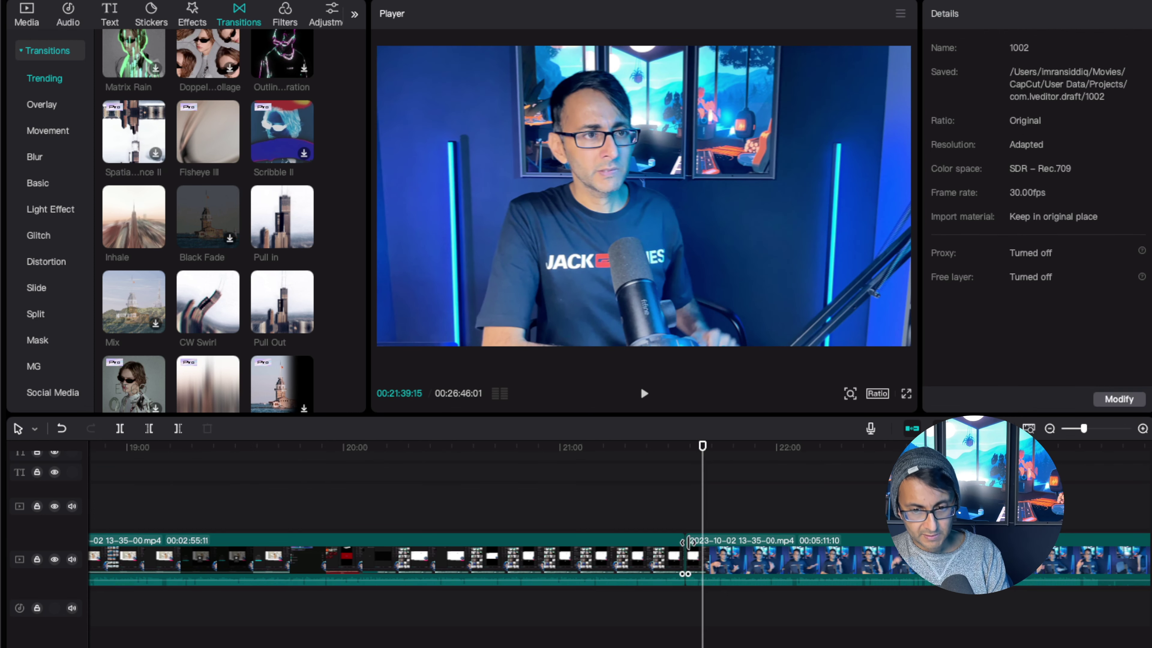
Add the Pull in transition to the cut at 00:21:34:21 and play across it
click(672, 517)
key(space)
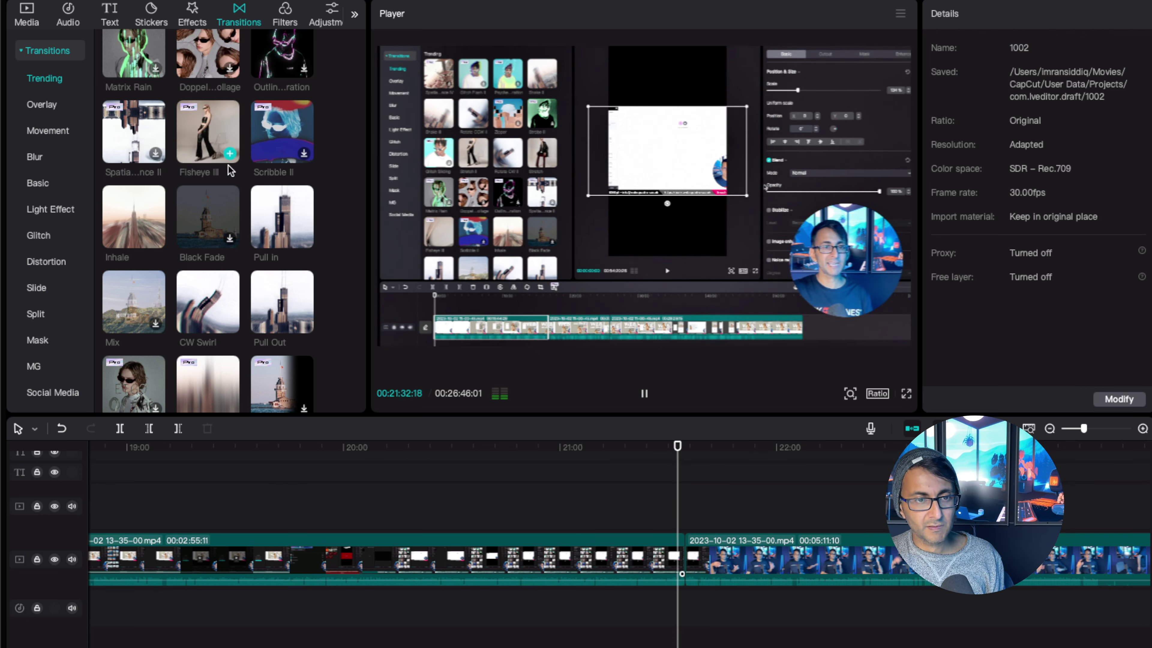
drag(291, 220, 683, 563)
key(space)
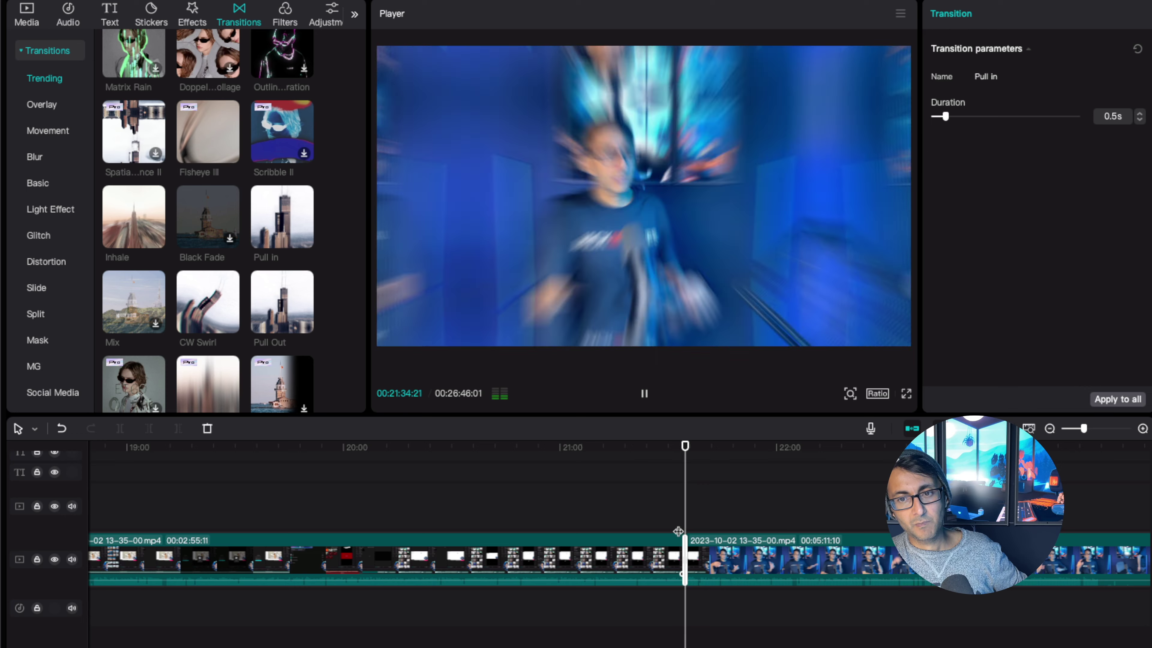
Play through the talking-head footage after the Pull in transition up to 00:22:22:26
scroll(601, 589, right, 1)
scroll(601, 559, right, 10)
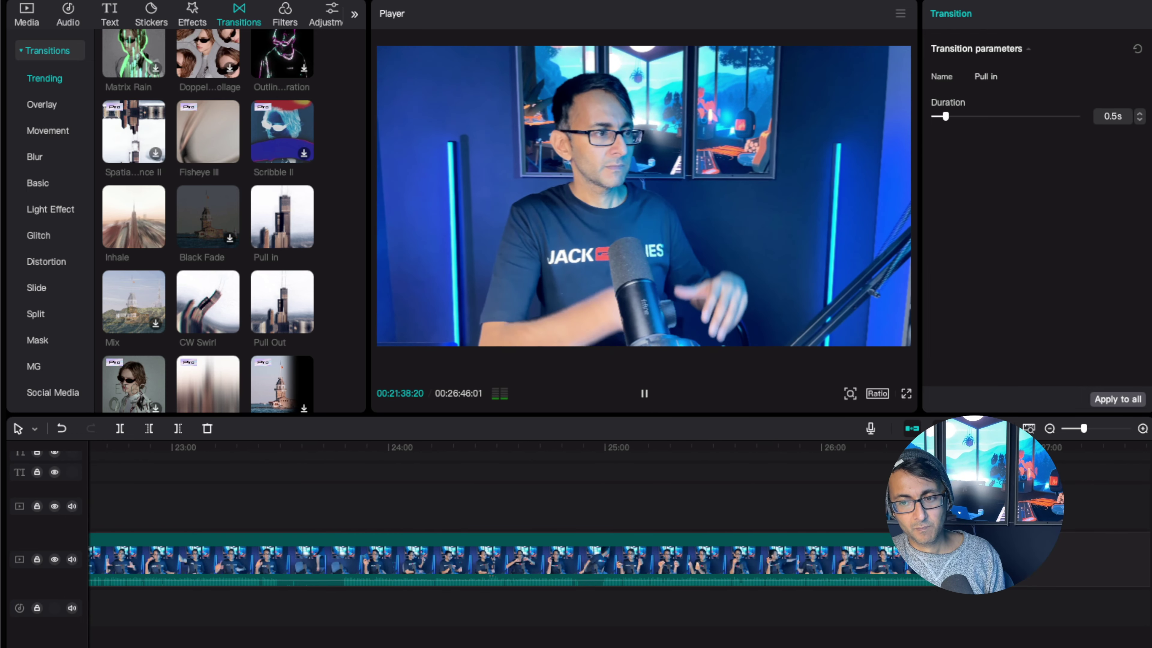
scroll(412, 605, left, 8)
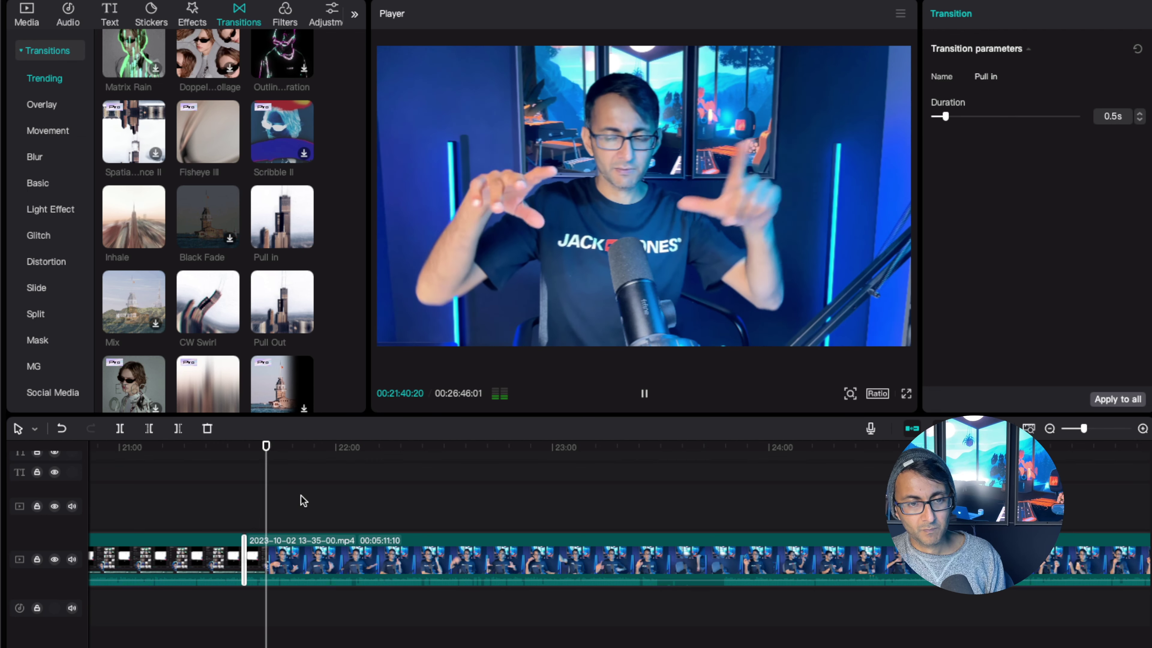
click(301, 501)
key(space)
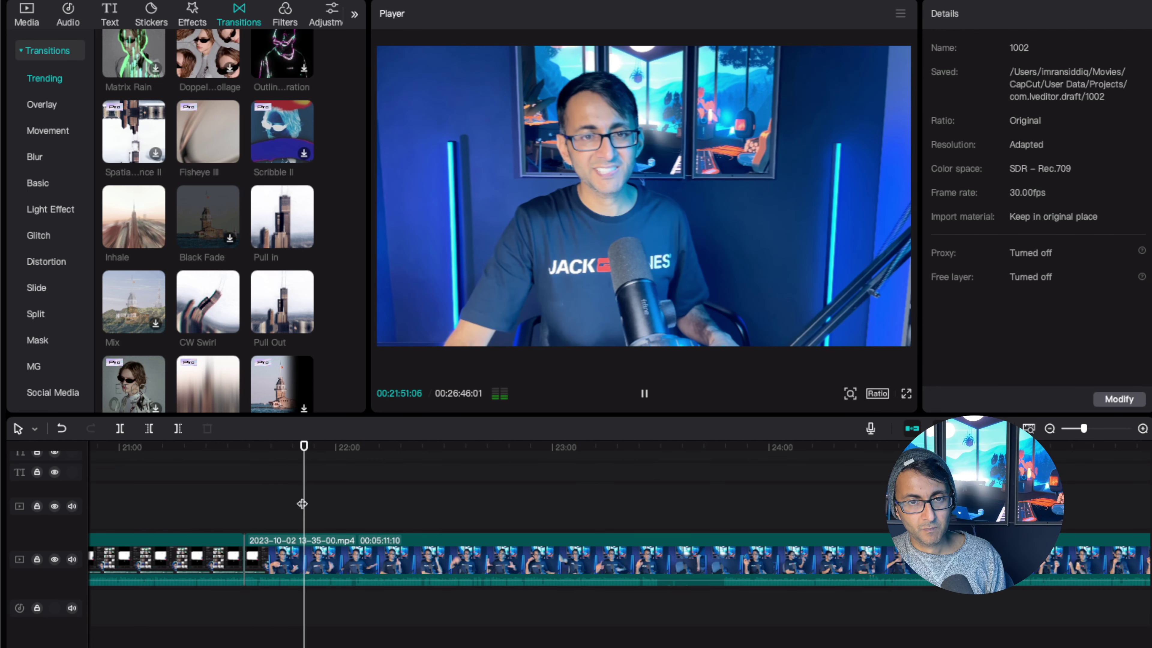
click(337, 498)
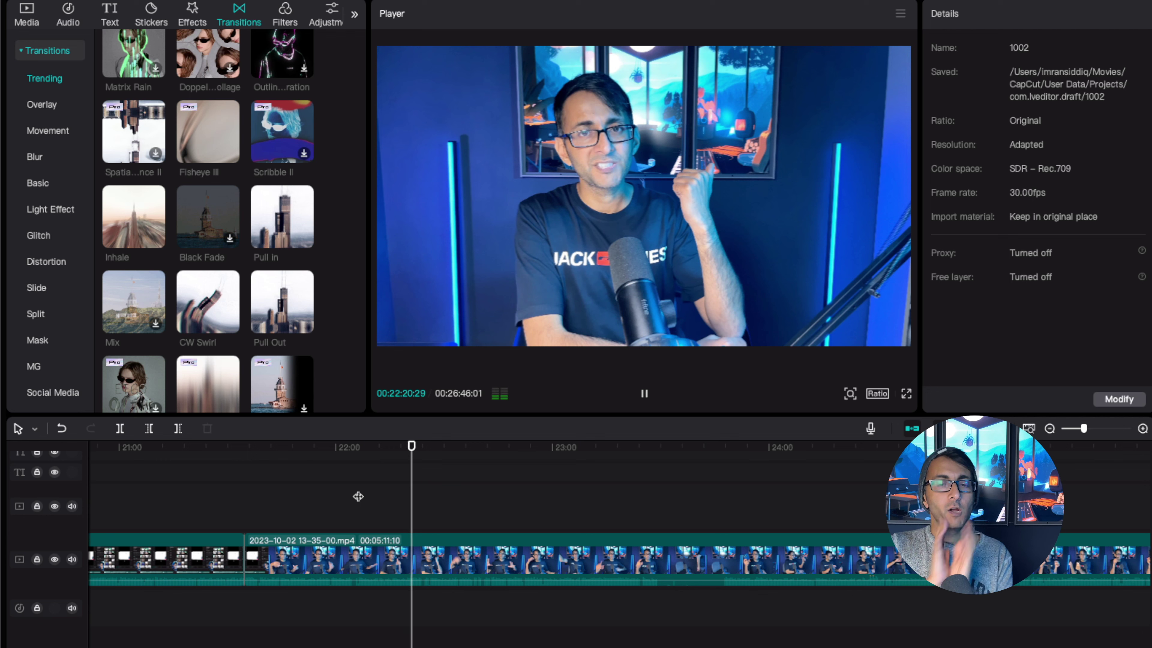
key(space)
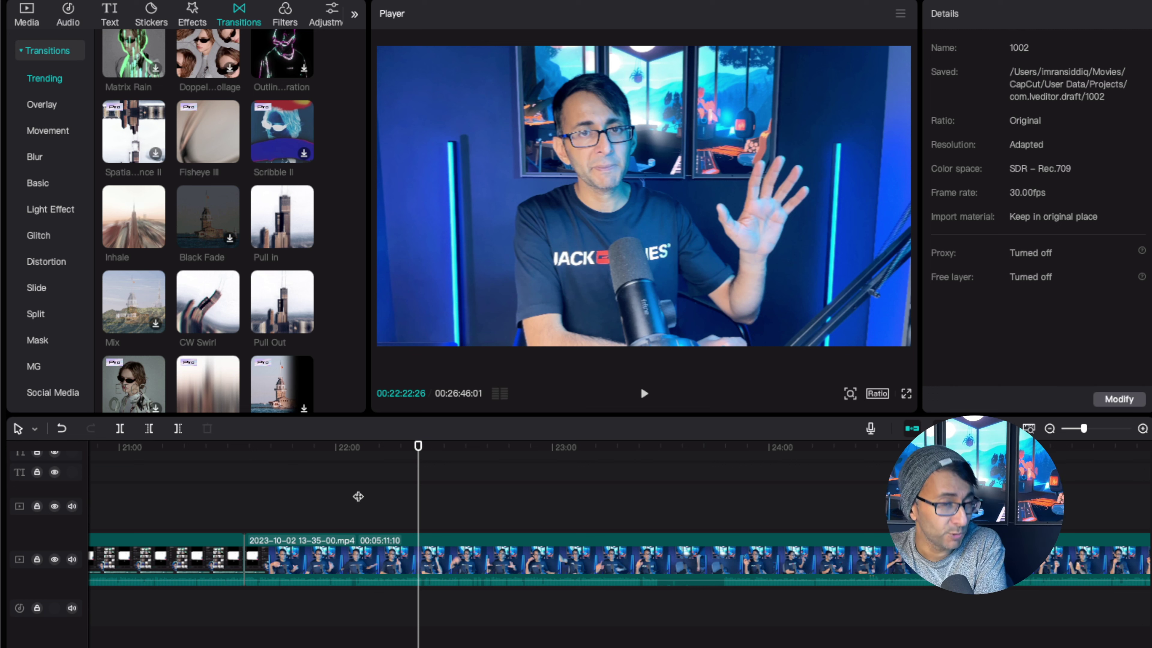
Replay the talking-head footage to find where the unwanted part begins and split the clip at 00:22:26:01
key(space)
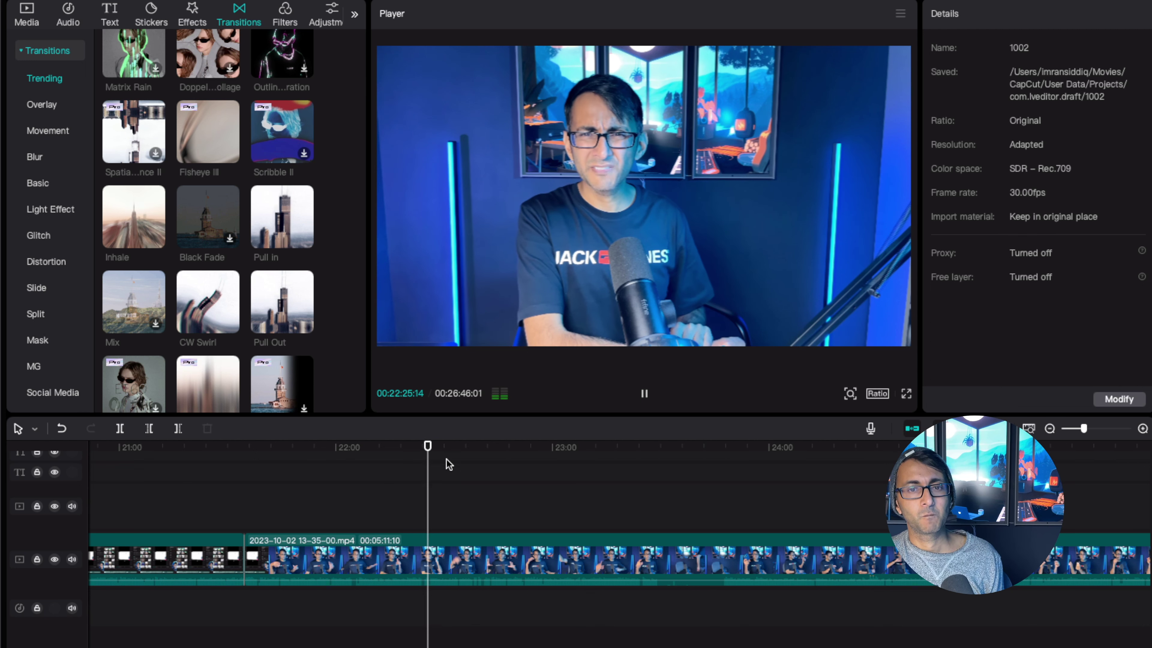
key(space)
click(398, 510)
key(space)
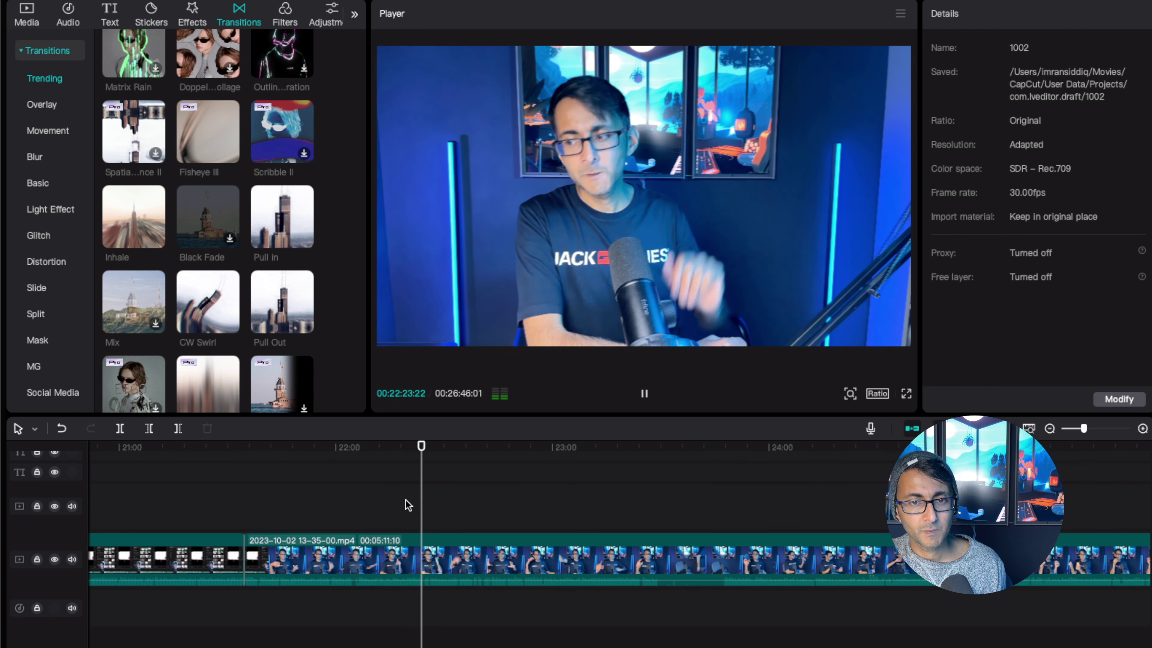
key(space)
click(430, 556)
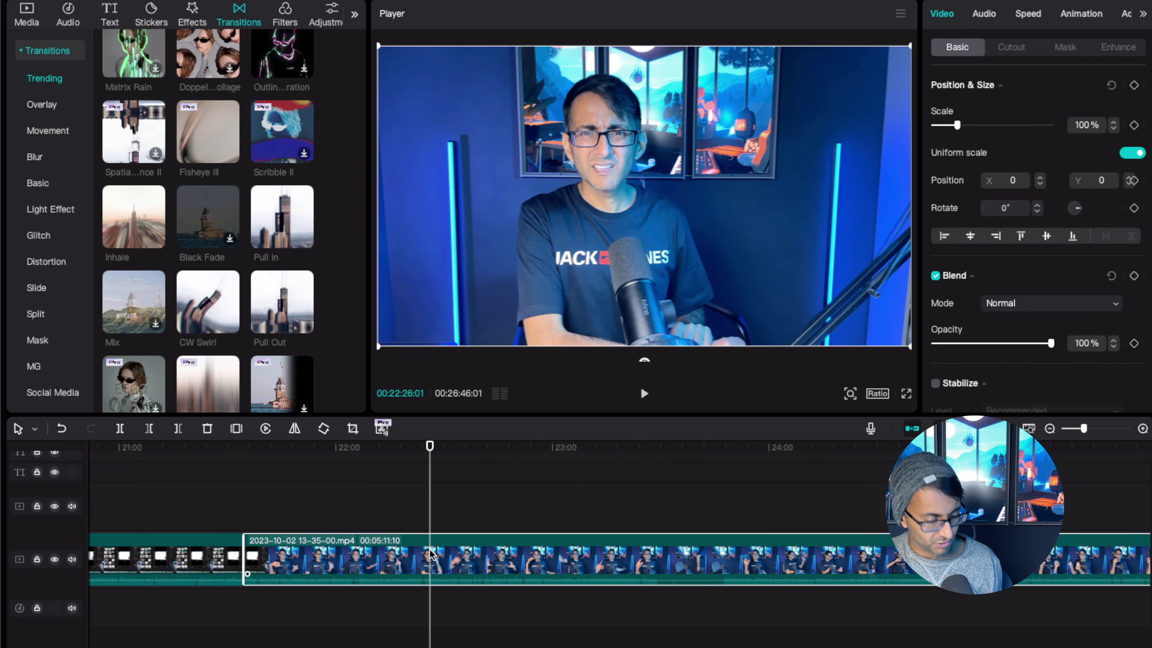
key(ctrl+b)
Split the talking-head clip at 00:23:47:10 and delete the piece between 00:22:26:01 and this split
scroll(779, 612, right, 10)
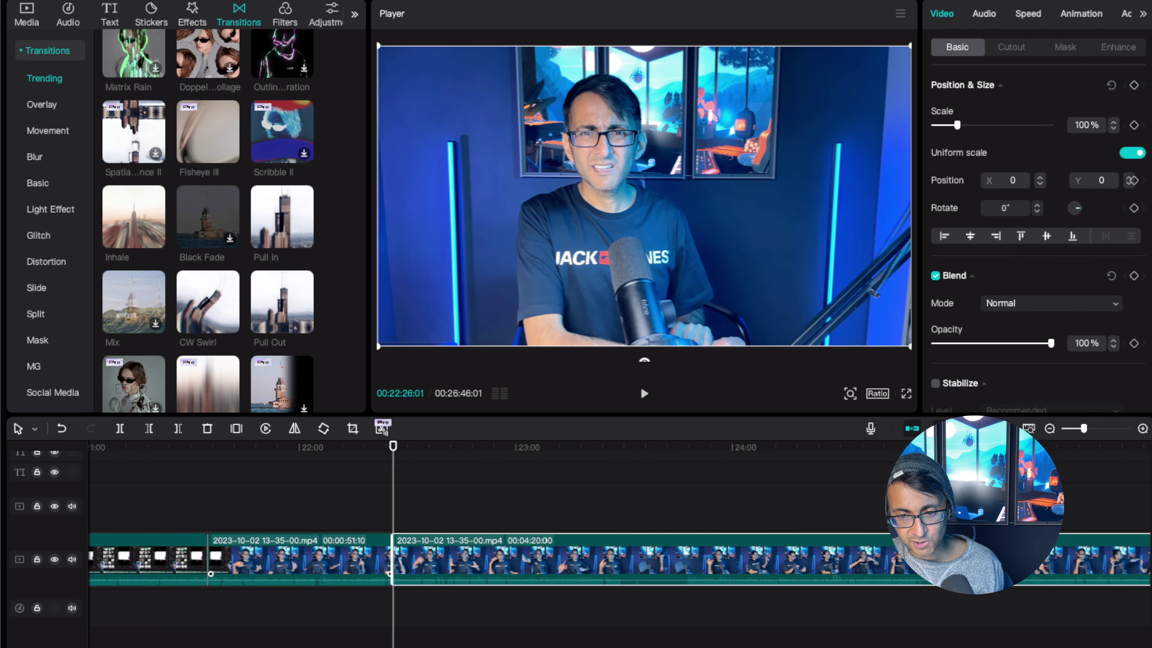
click(318, 517)
drag(317, 454, 343, 457)
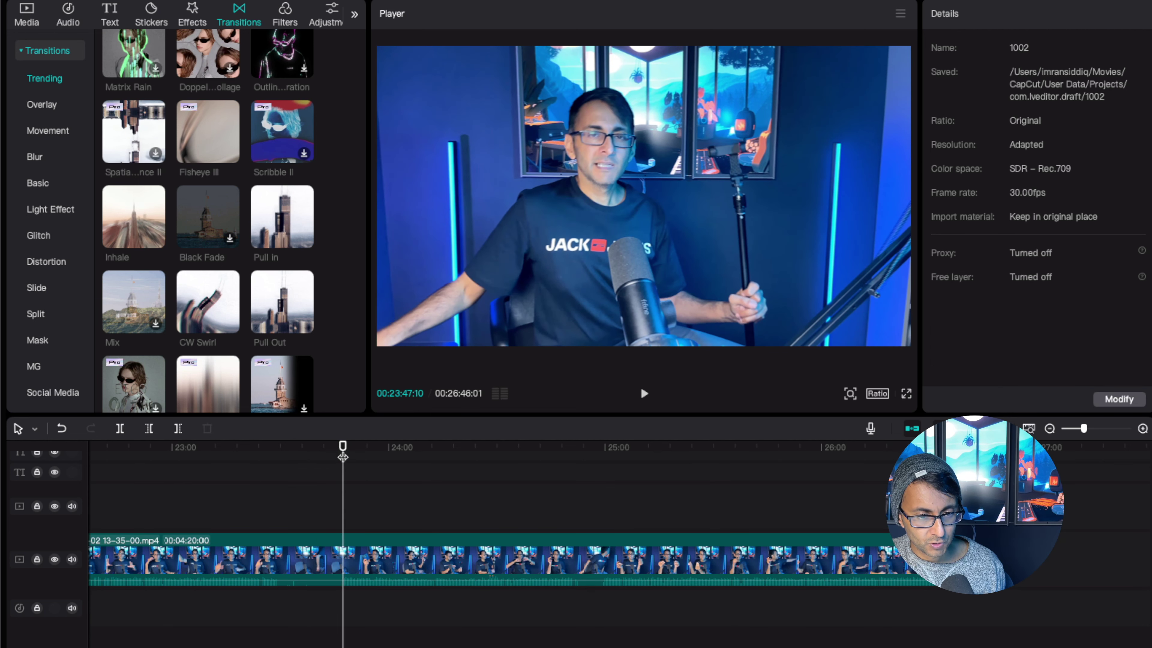
click(342, 564)
key(super+b)
click(294, 567)
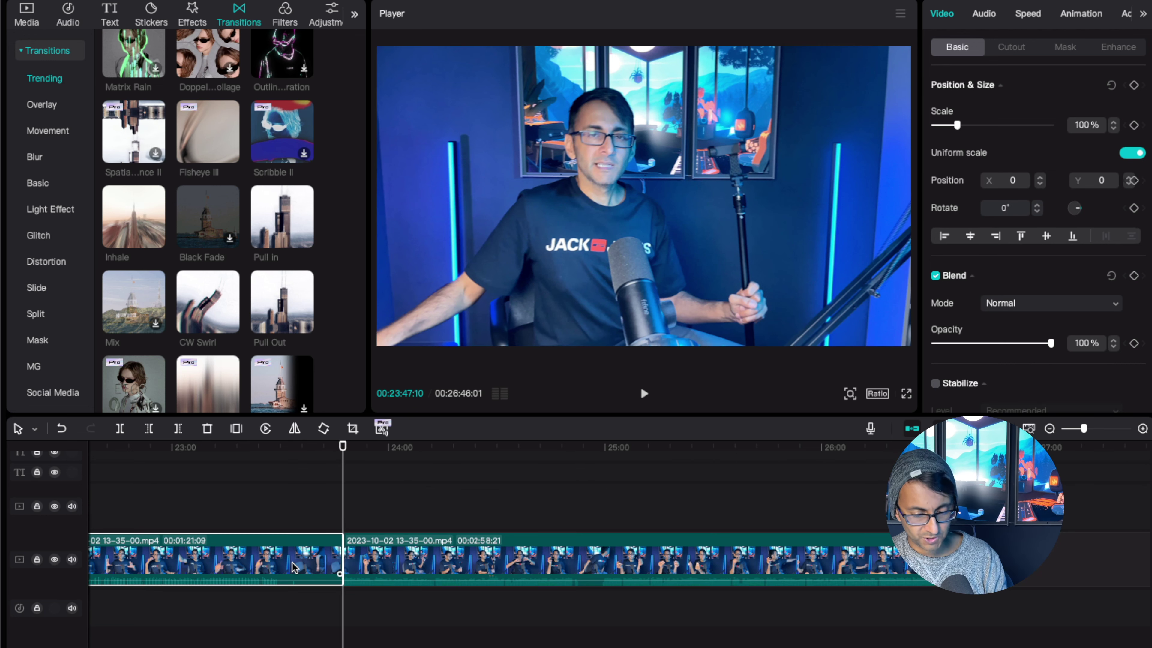
key(Delete)
scroll(476, 544, left, 10)
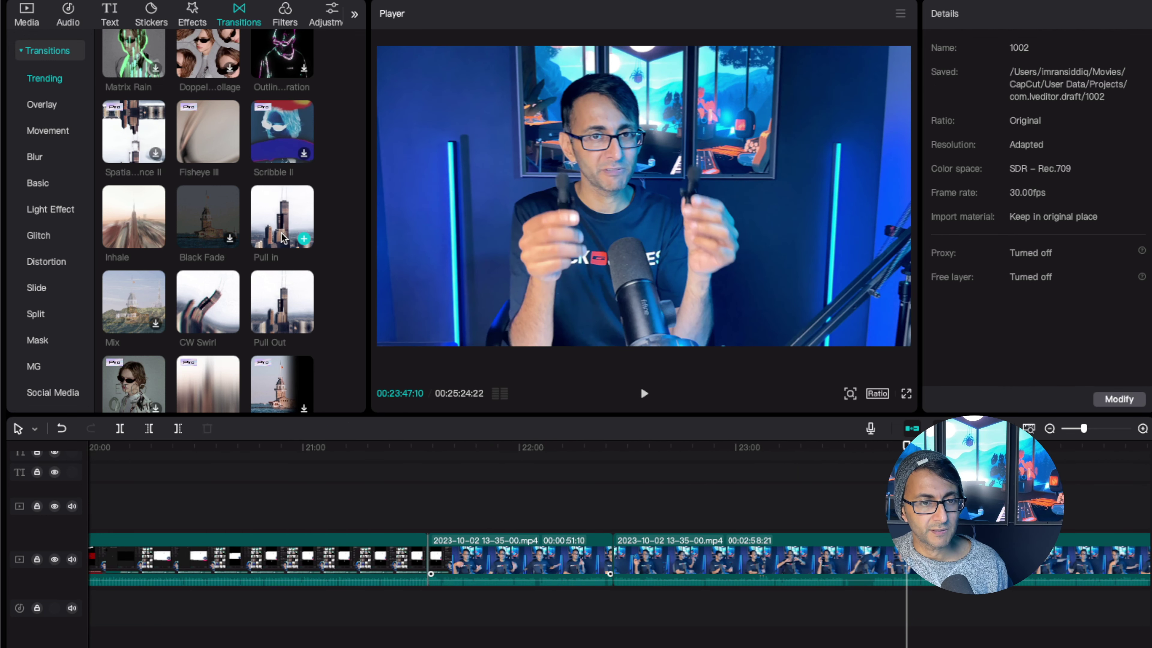
Add the Pull in transition to the talking-head cut at 00:22:26:01 and start playback from it
drag(284, 234, 647, 505)
drag(611, 565, 613, 565)
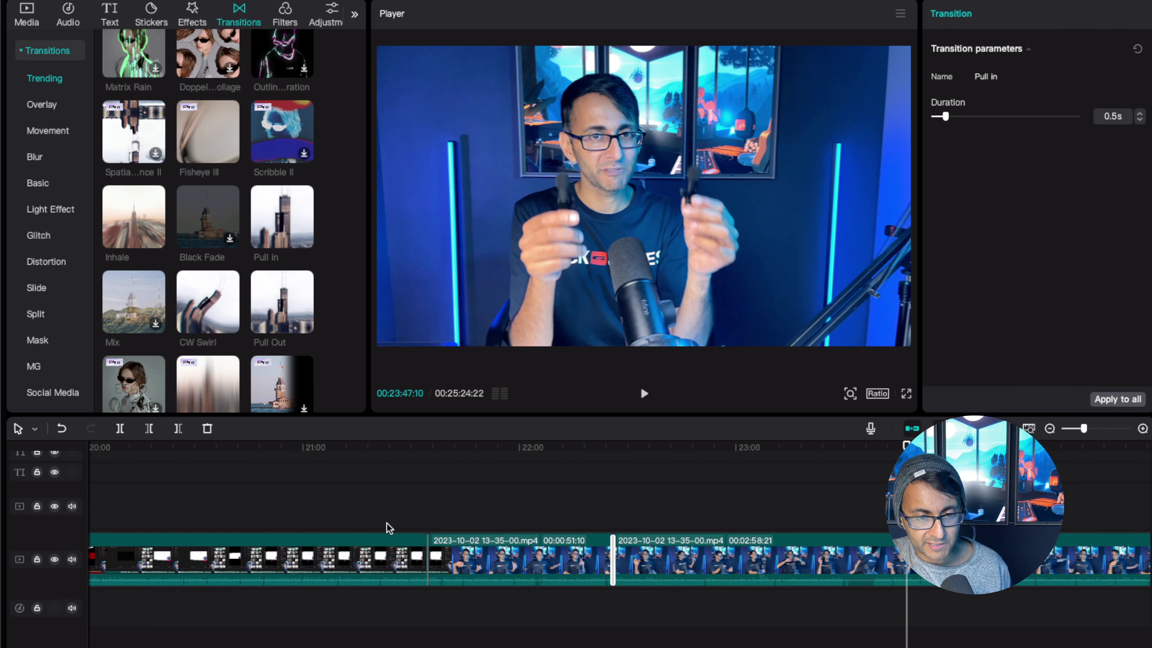
click(603, 516)
key(space)
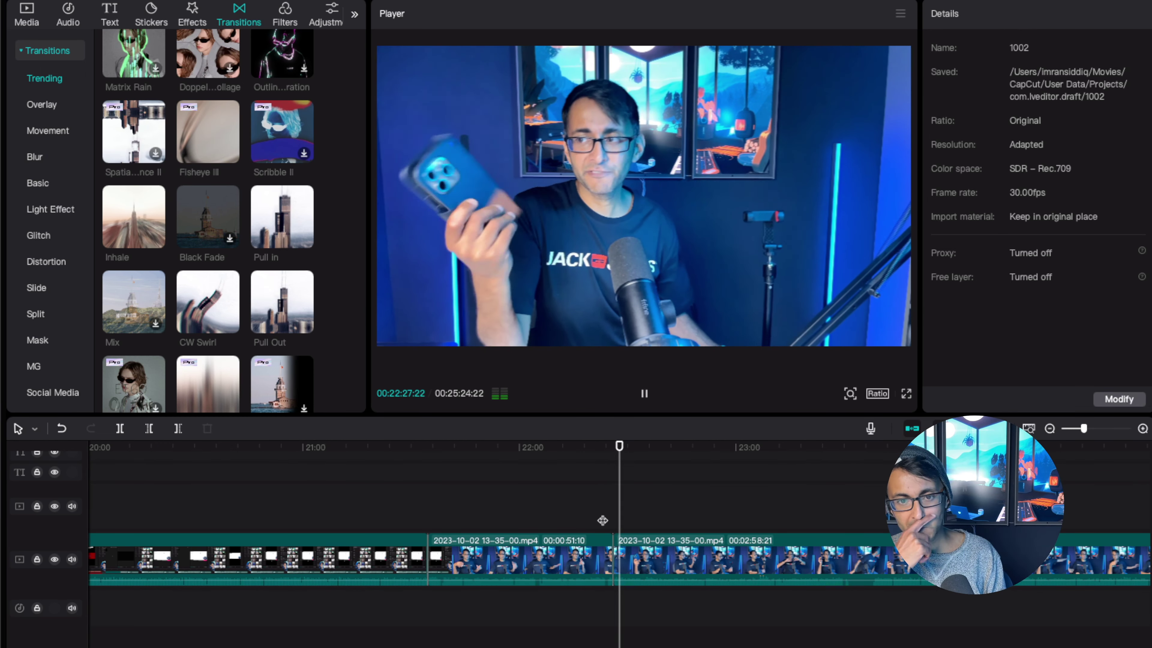
Review the footage with the phone after the transition, up to 00:23:29:24, to find where the unwanted part begins
click(603, 510)
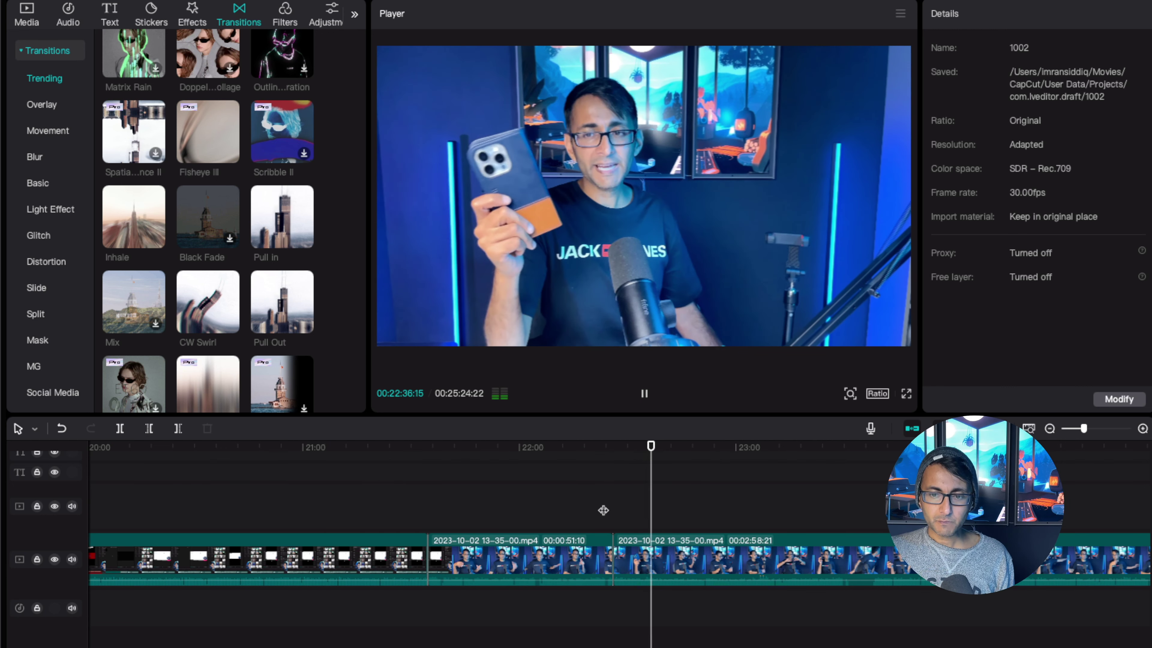
click(801, 503)
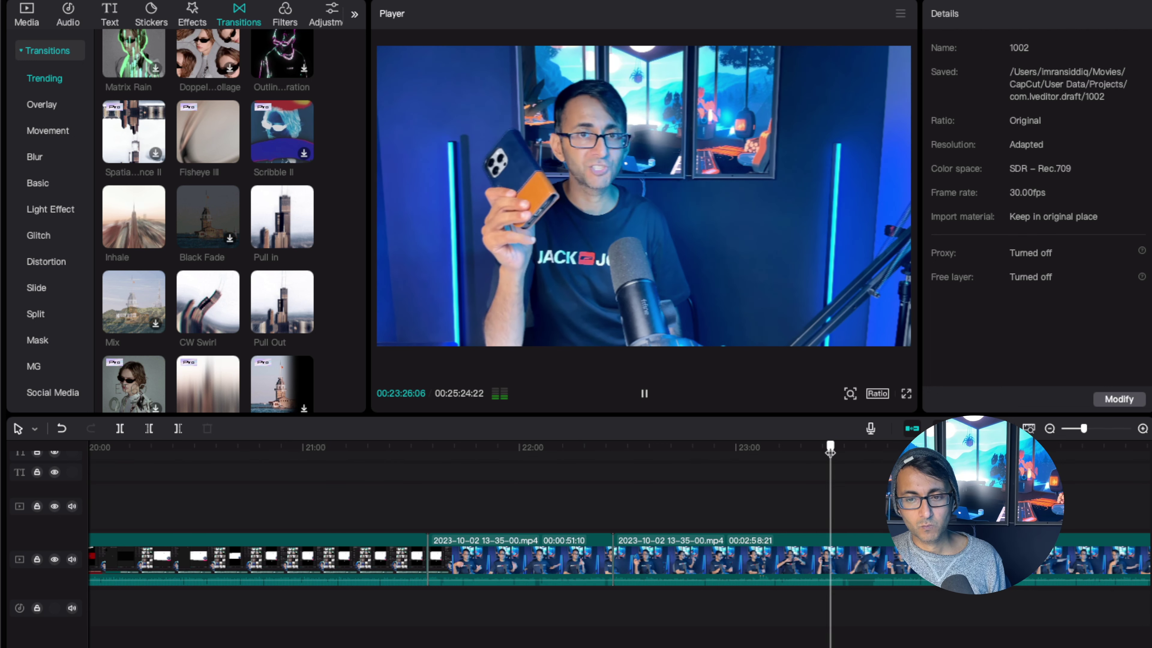
click(835, 453)
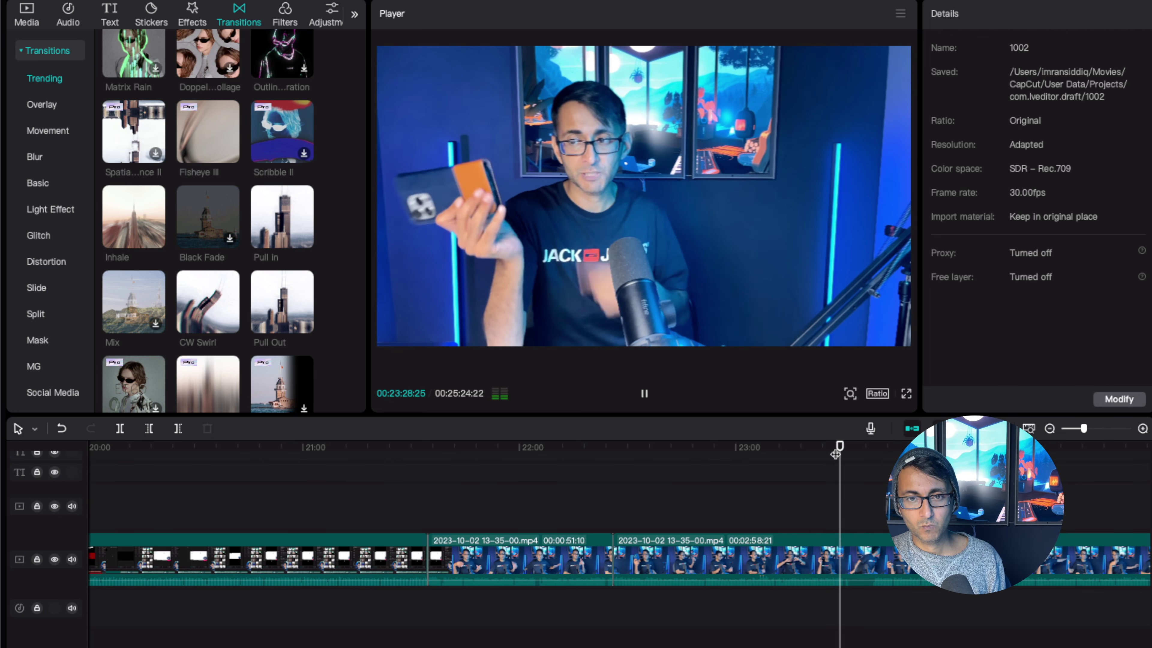
key(space)
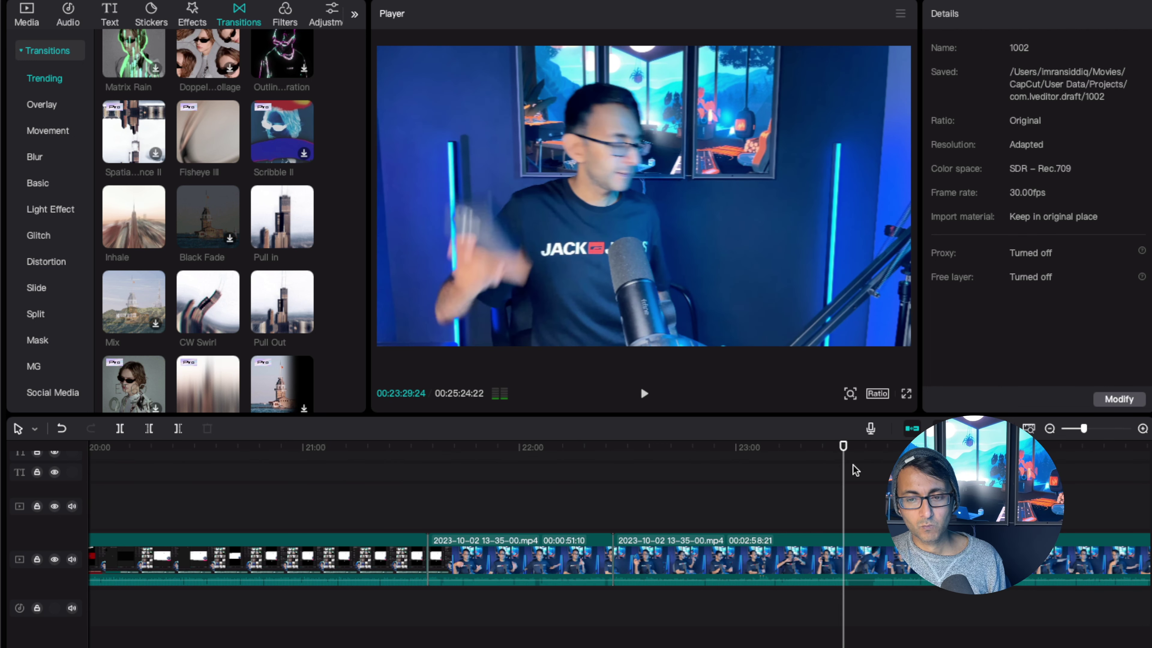
Split the talking-head clip at 00:23:29:24 and 00:23:37:28 and delete the piece between the two splits
click(851, 565)
key(super+b)
drag(844, 451, 872, 449)
key(super+b)
click(851, 556)
key(Delete)
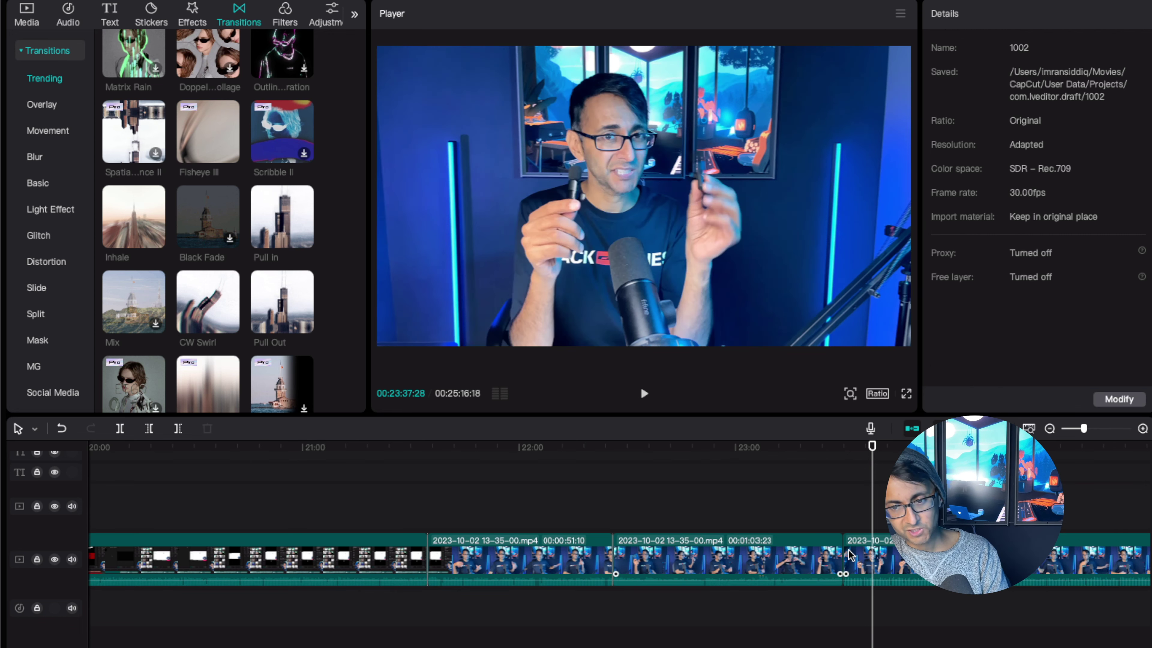
Replay the new cut, split the clip after it at 00:23:30:06 and delete the short leftover before this split
click(833, 515)
key(space)
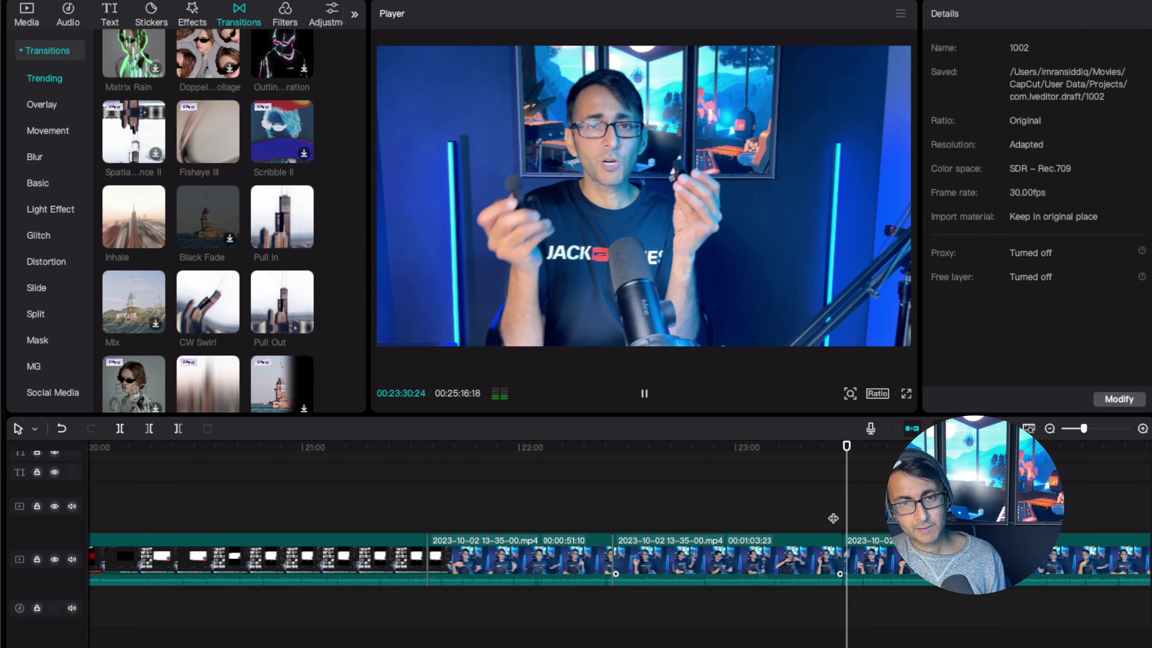
key(space)
drag(1083, 429, 1112, 429)
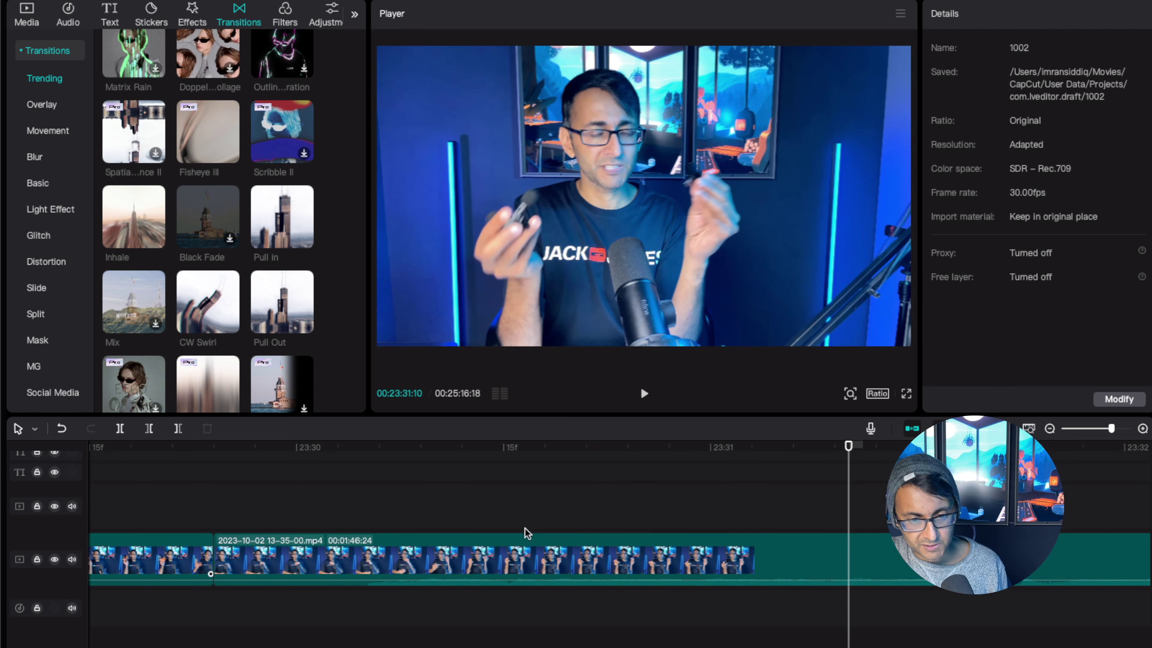
click(353, 583)
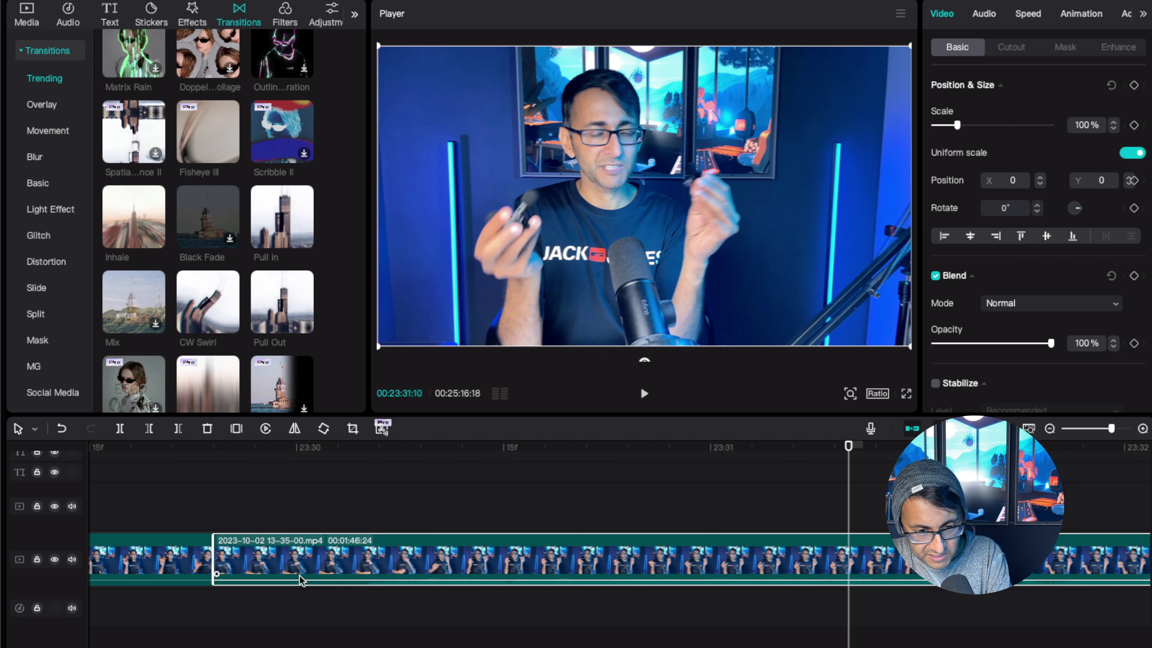
drag(849, 448, 379, 448)
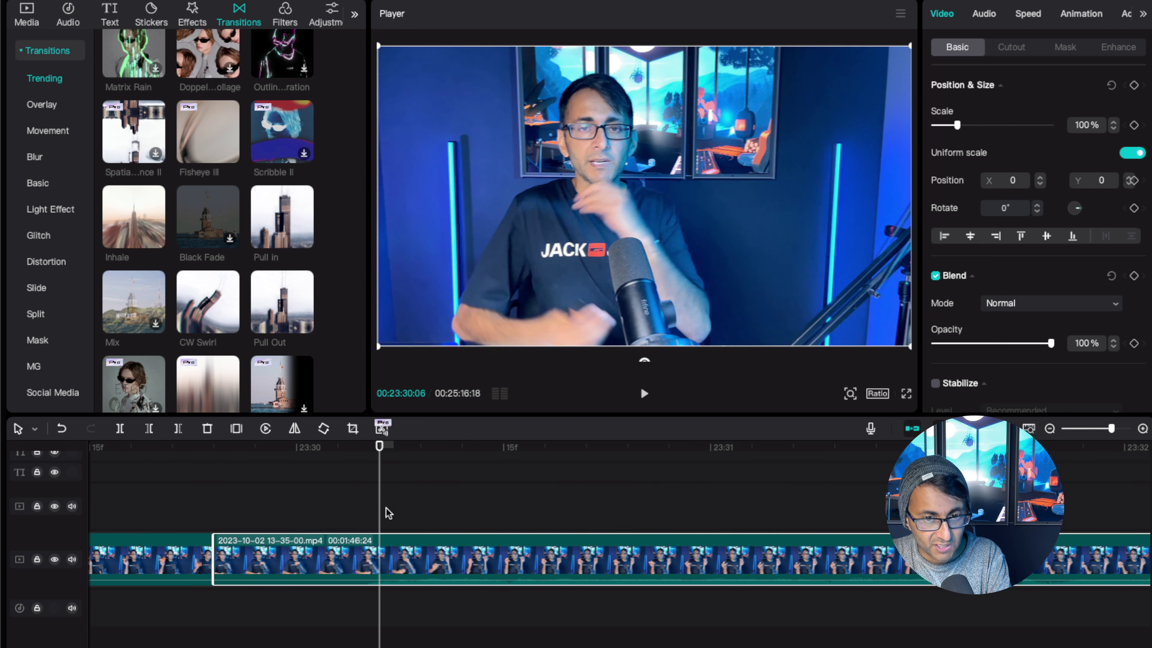
key(super+b)
click(266, 560)
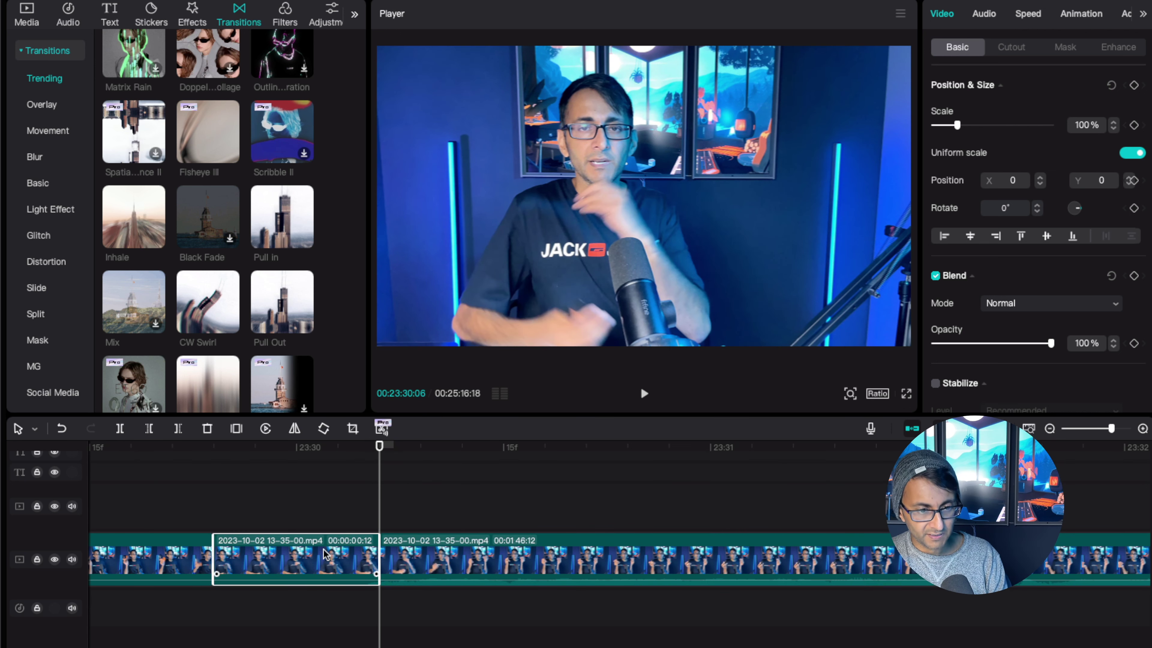
key(BackSpace)
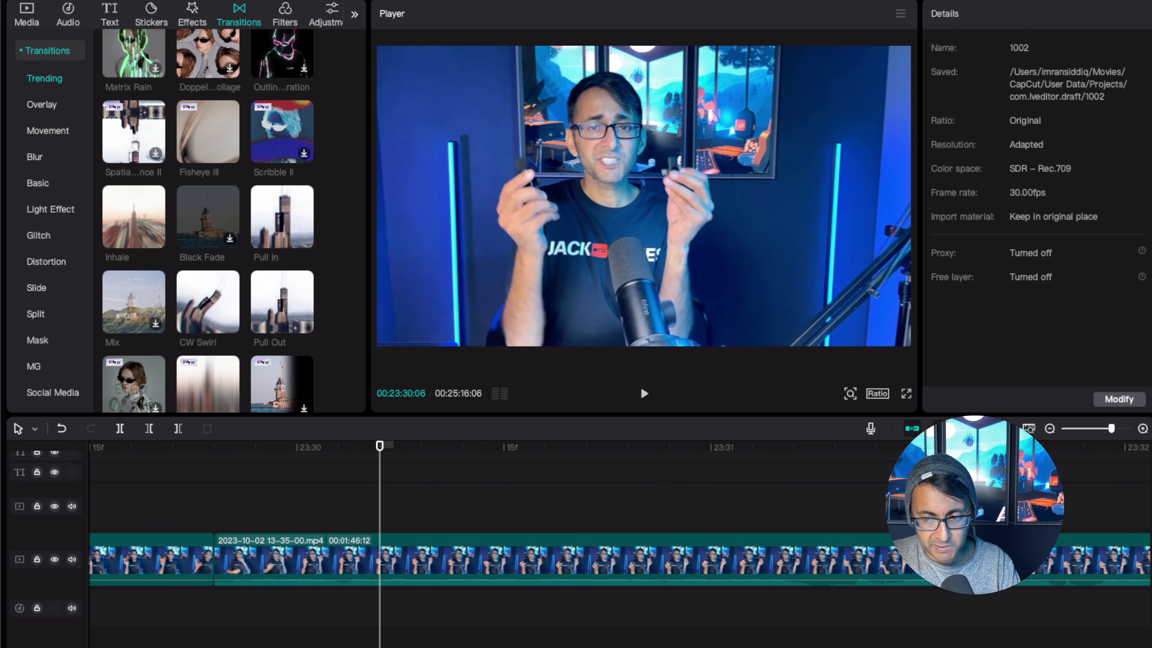
Split the clip before the cut at 00:23:29:14 and delete the short leftover between this split and the next clip
scroll(619, 559, left, 20)
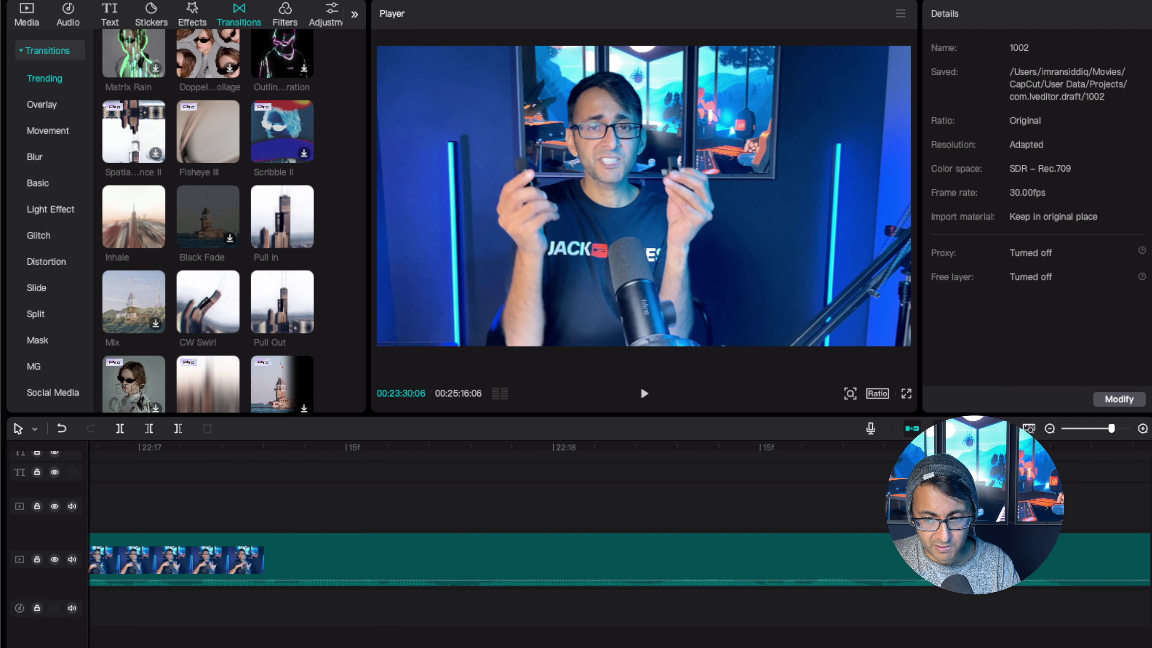
scroll(619, 559, right, 10)
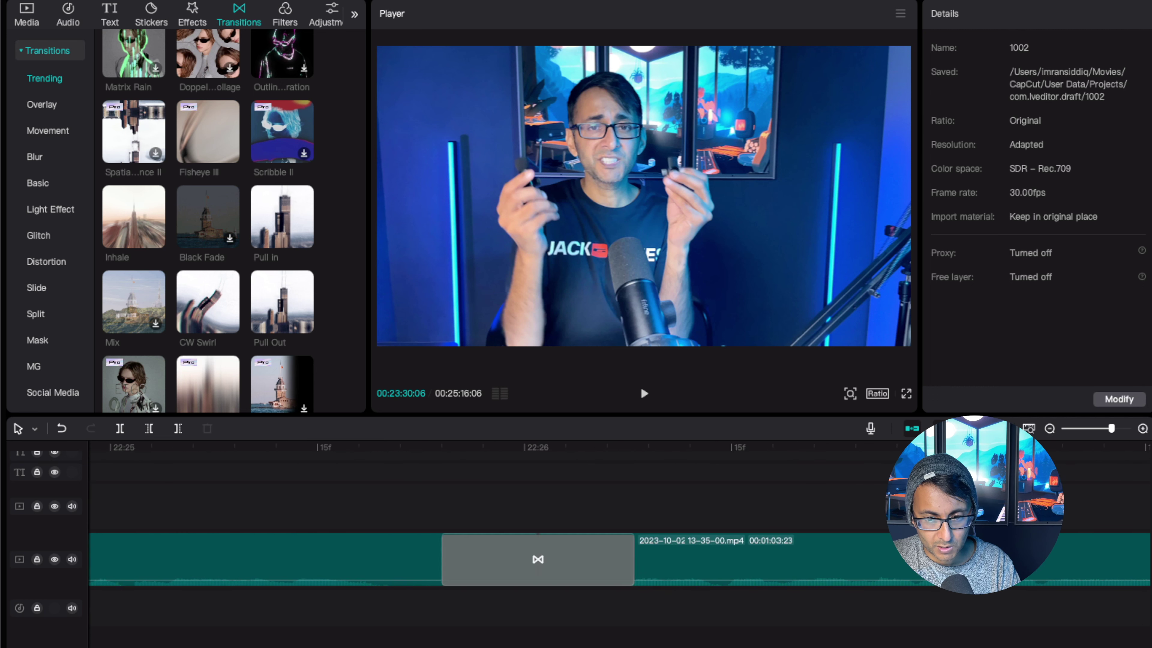
scroll(1057, 616, right, 10)
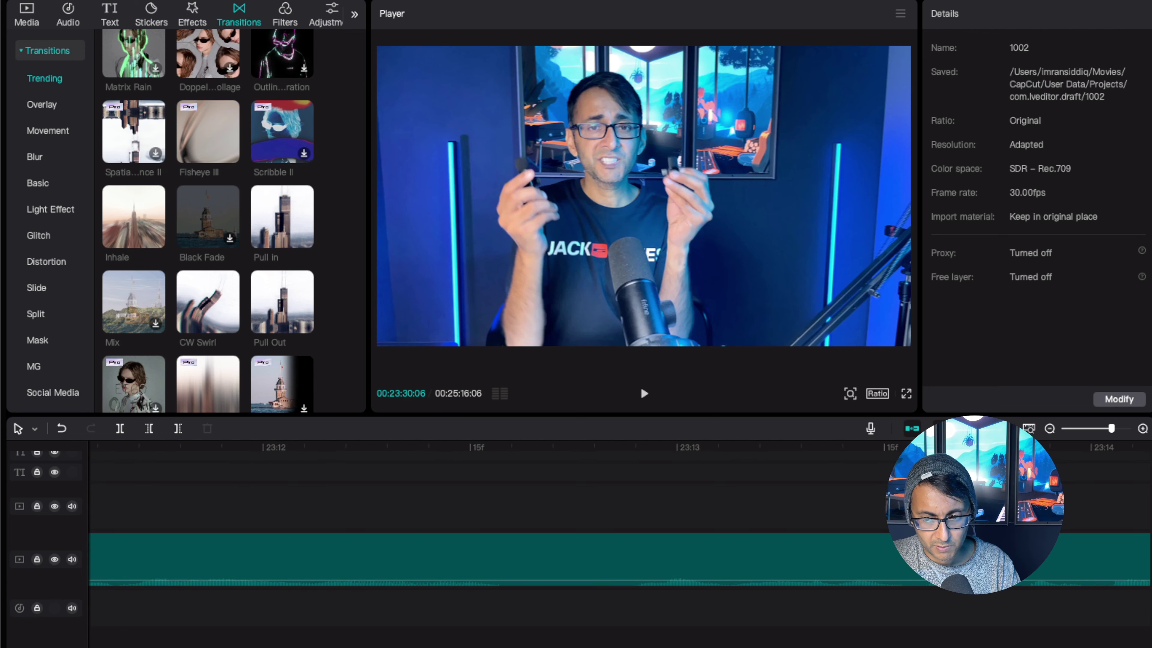
click(1078, 429)
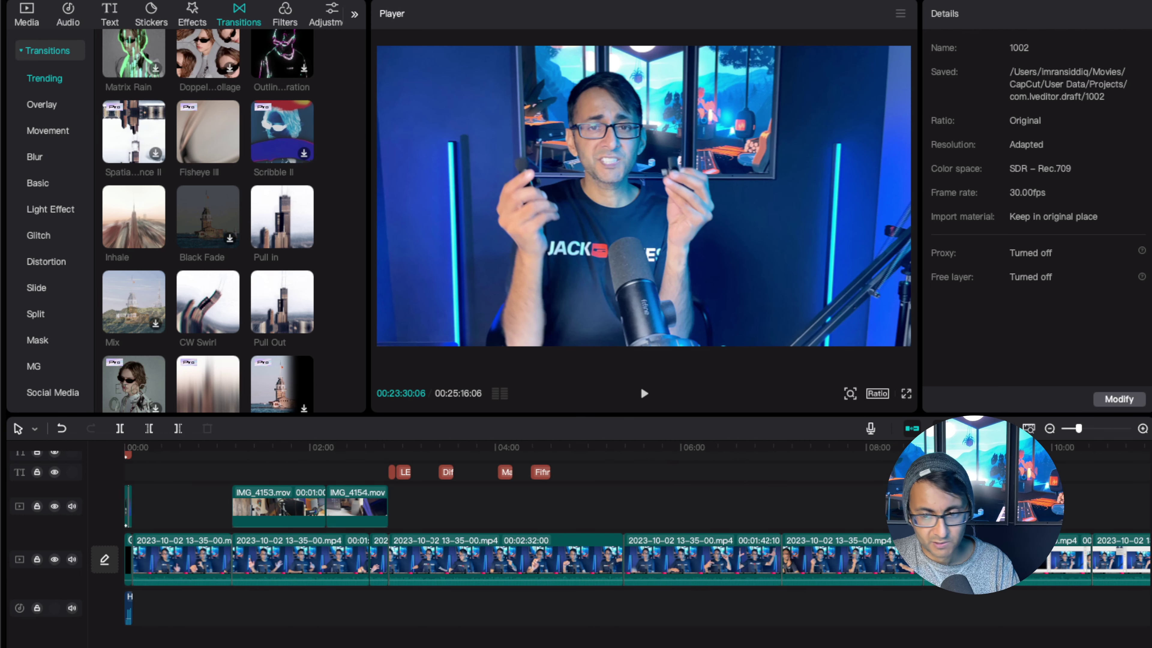
scroll(620, 536, right, 20)
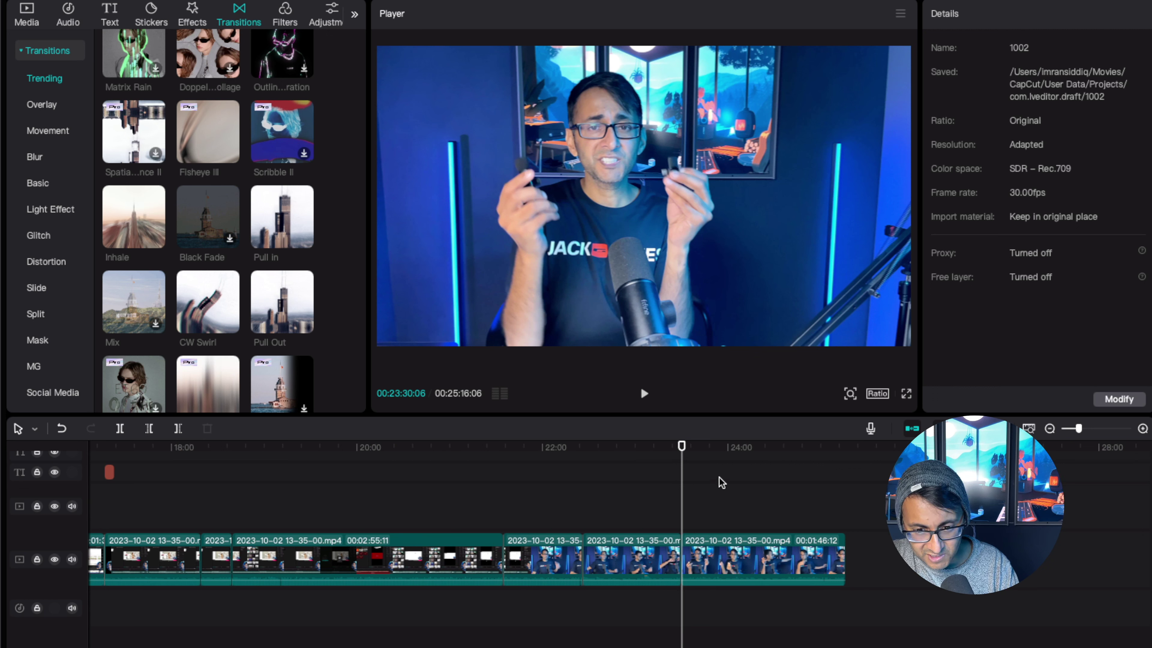
click(670, 495)
drag(1078, 427, 1094, 430)
scroll(818, 585, right, 5)
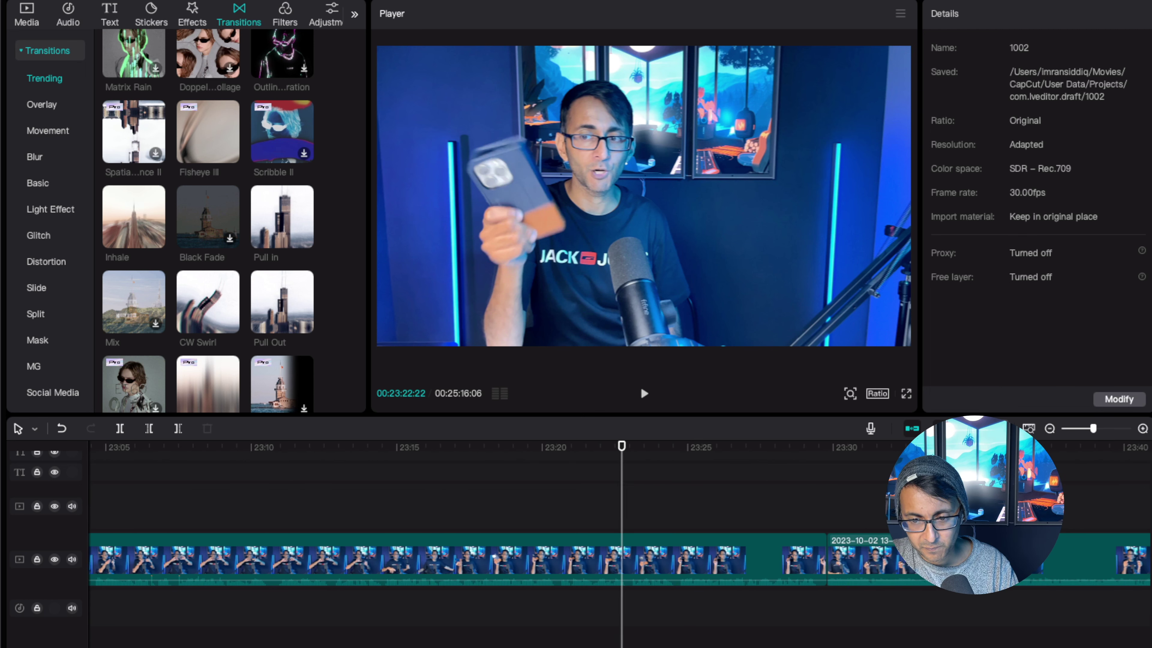
click(771, 495)
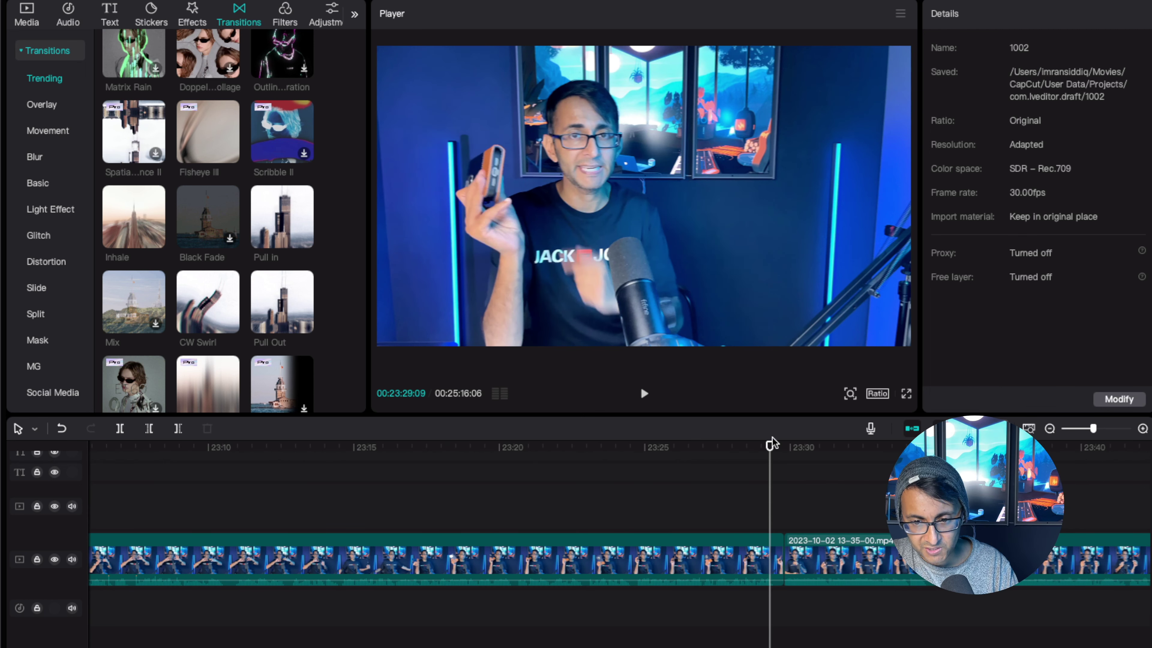
drag(770, 446, 774, 448)
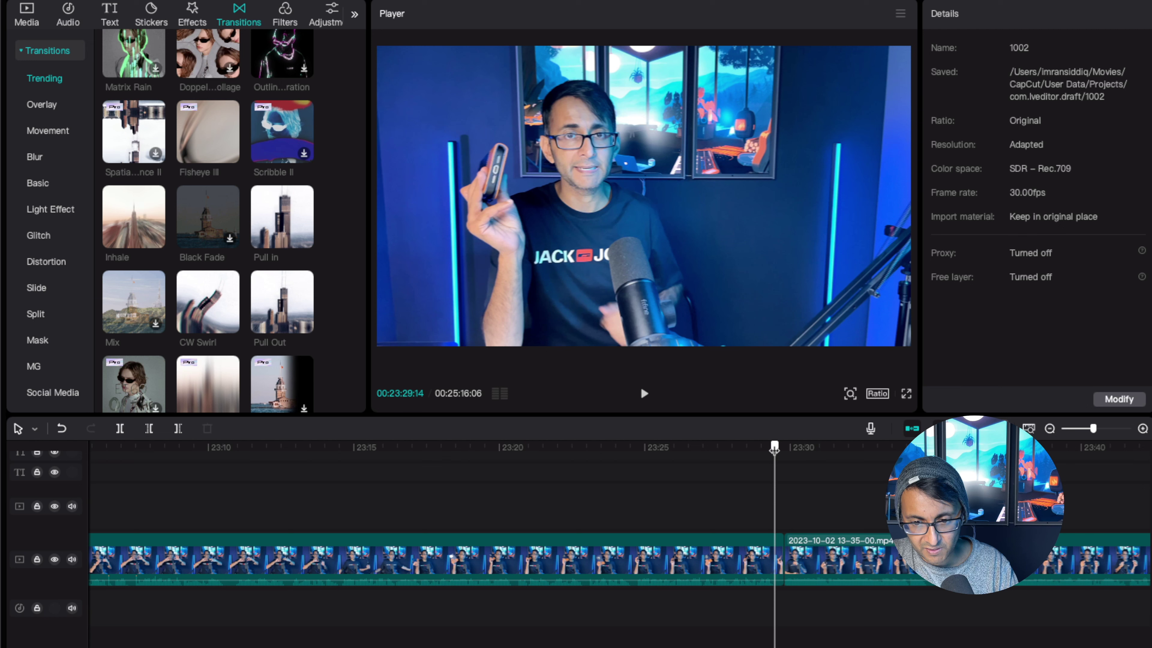
click(773, 565)
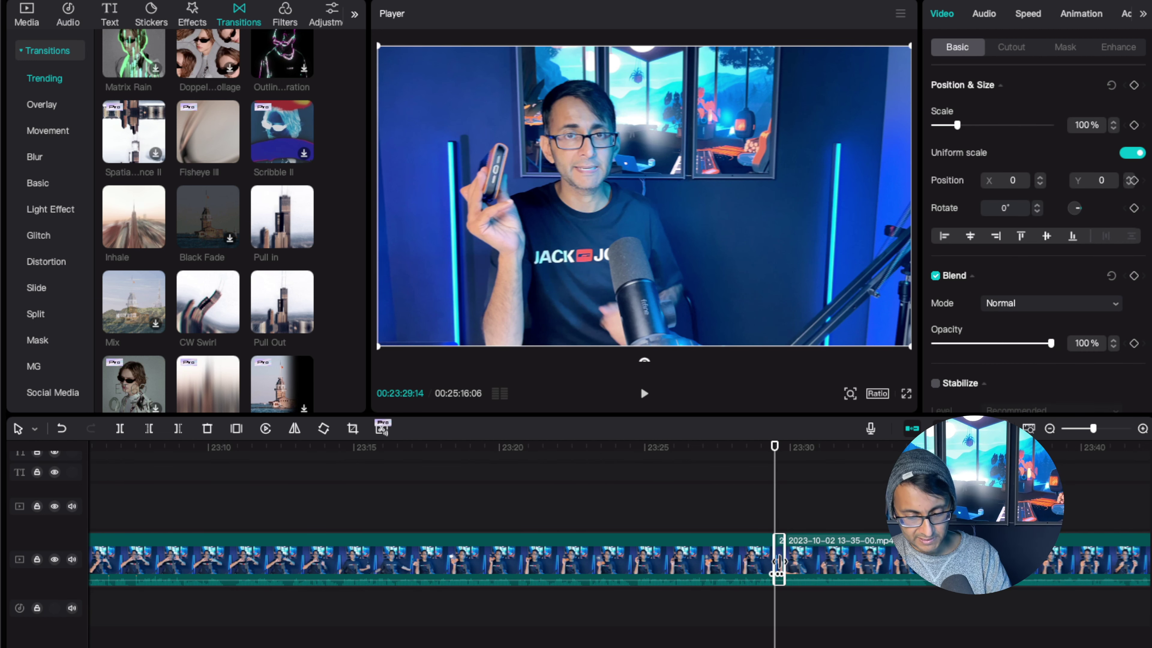
key(Delete)
Add the Pull in transition to the cut at 00:23:29:14 and play across it twice to check it
drag(286, 223, 772, 558)
click(755, 513)
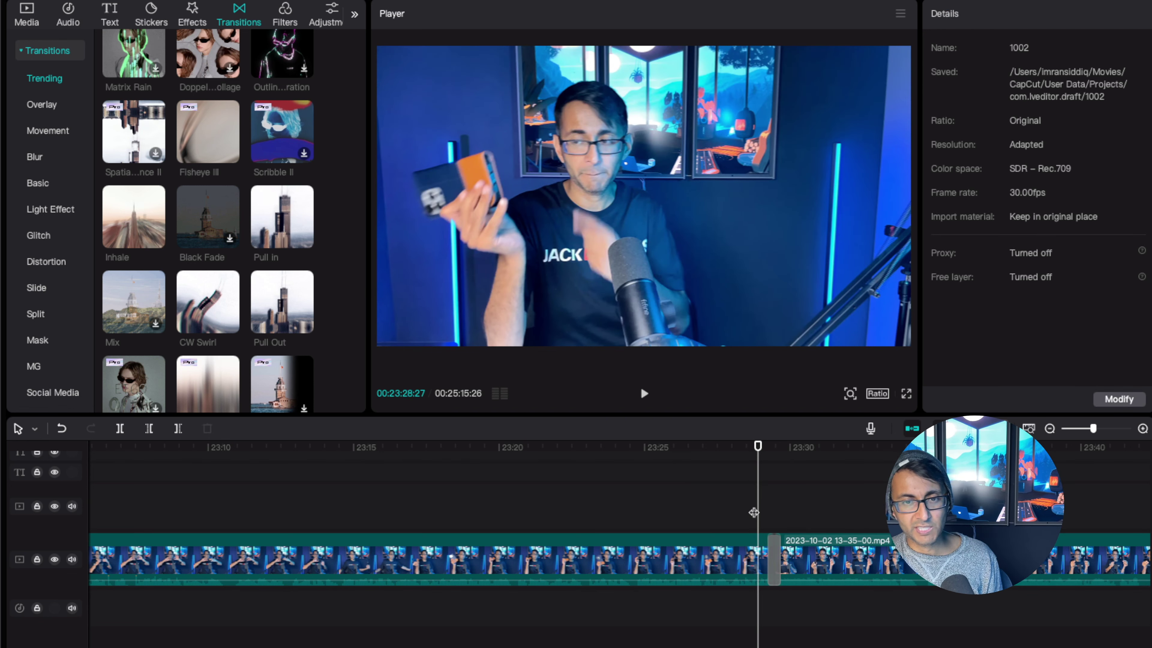
key(space)
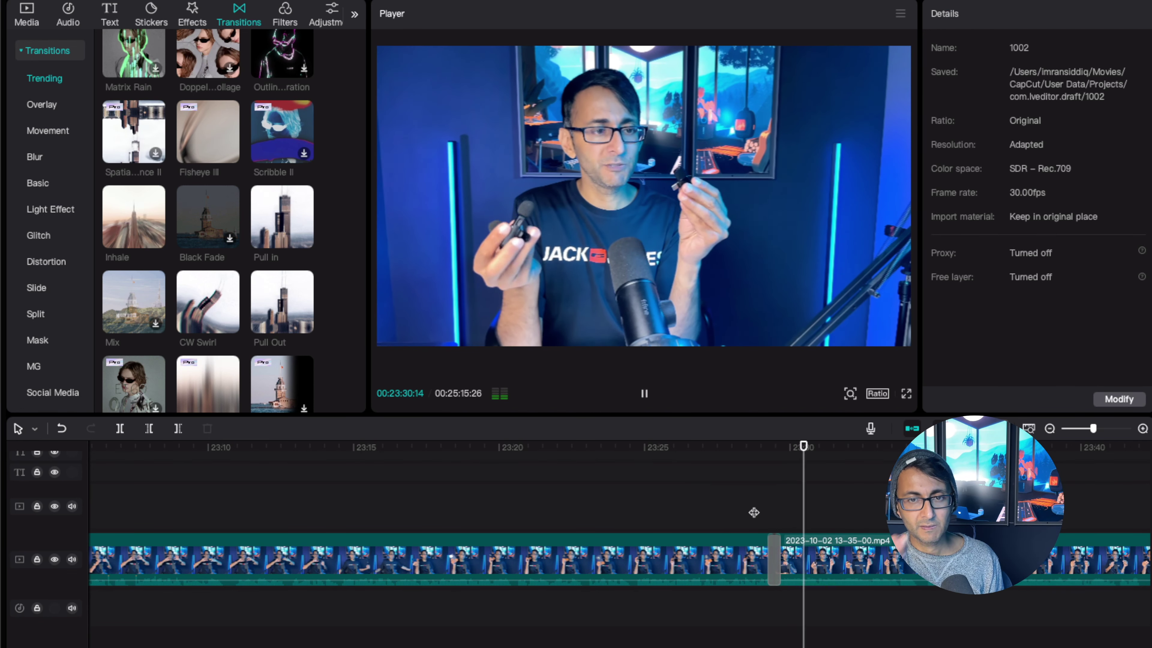
key(space)
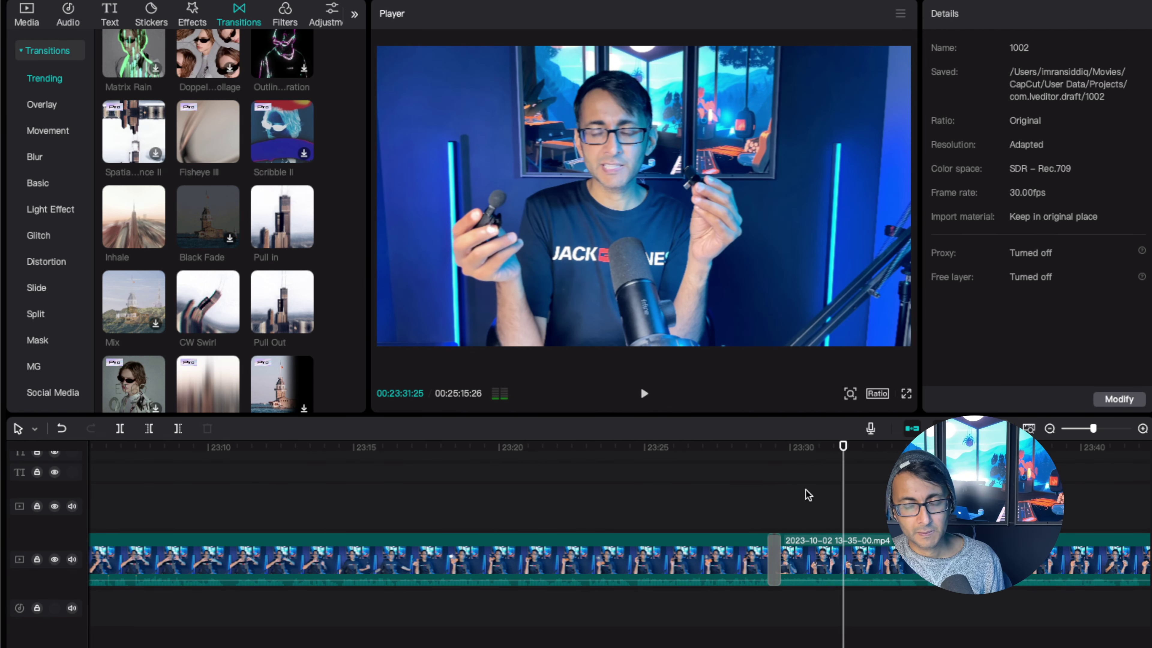
click(765, 496)
key(space)
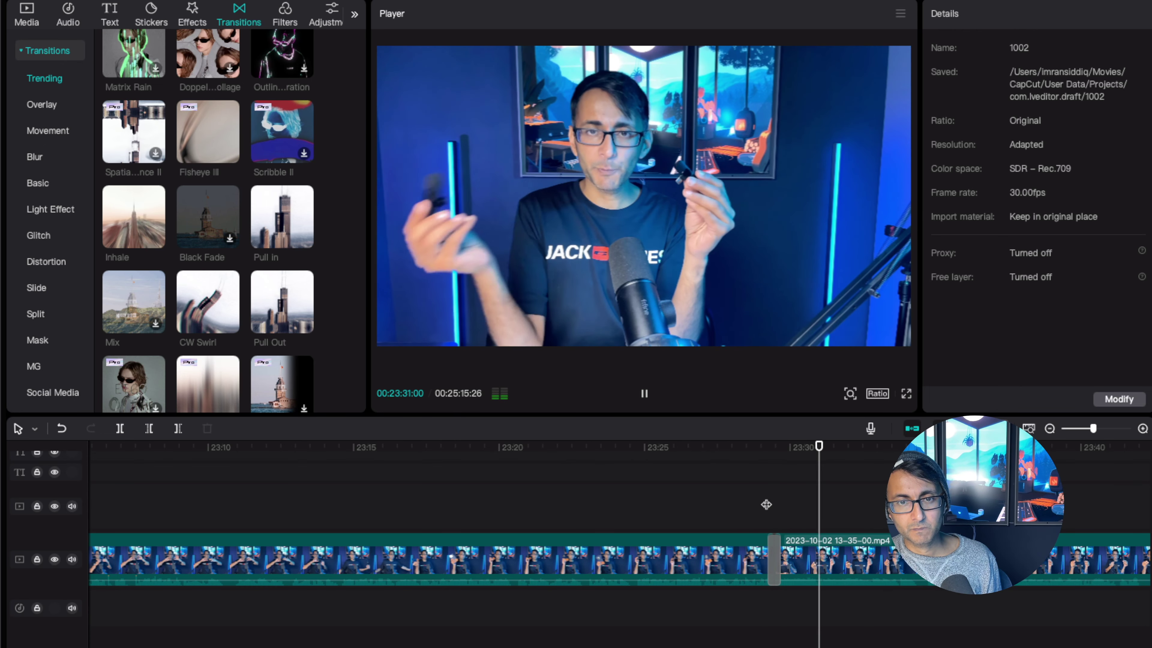
key(space)
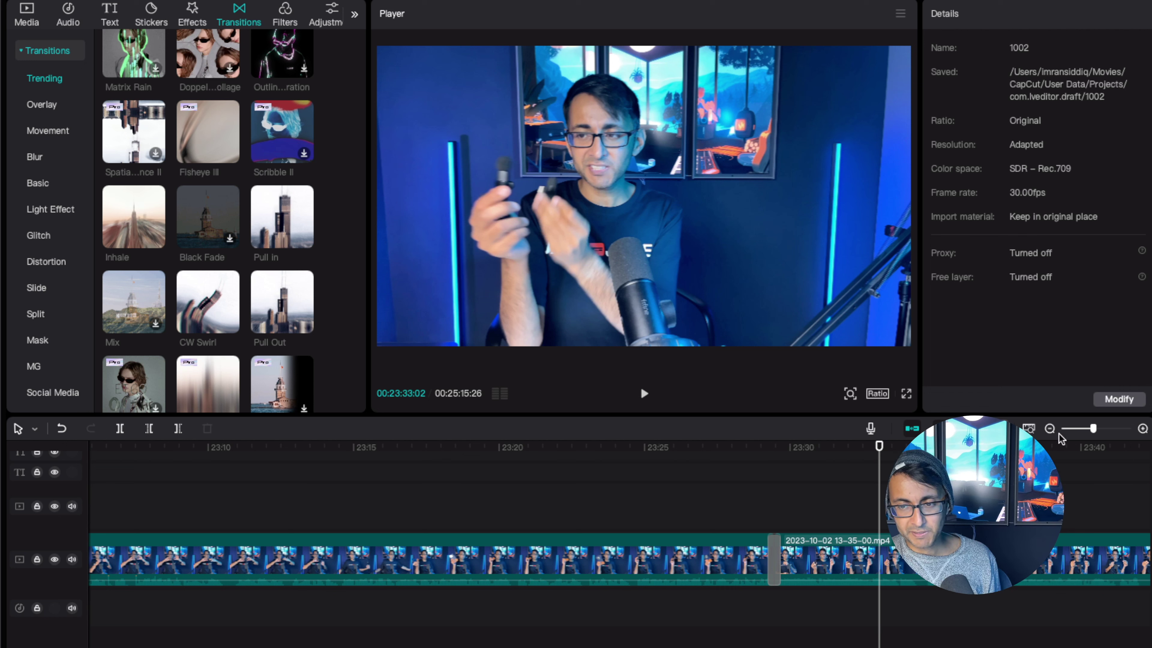
Copy the last title, CapCut Pro (You can use it for Free), and paste it at 00:23:29:21, right after the Pull in transition
click(1067, 429)
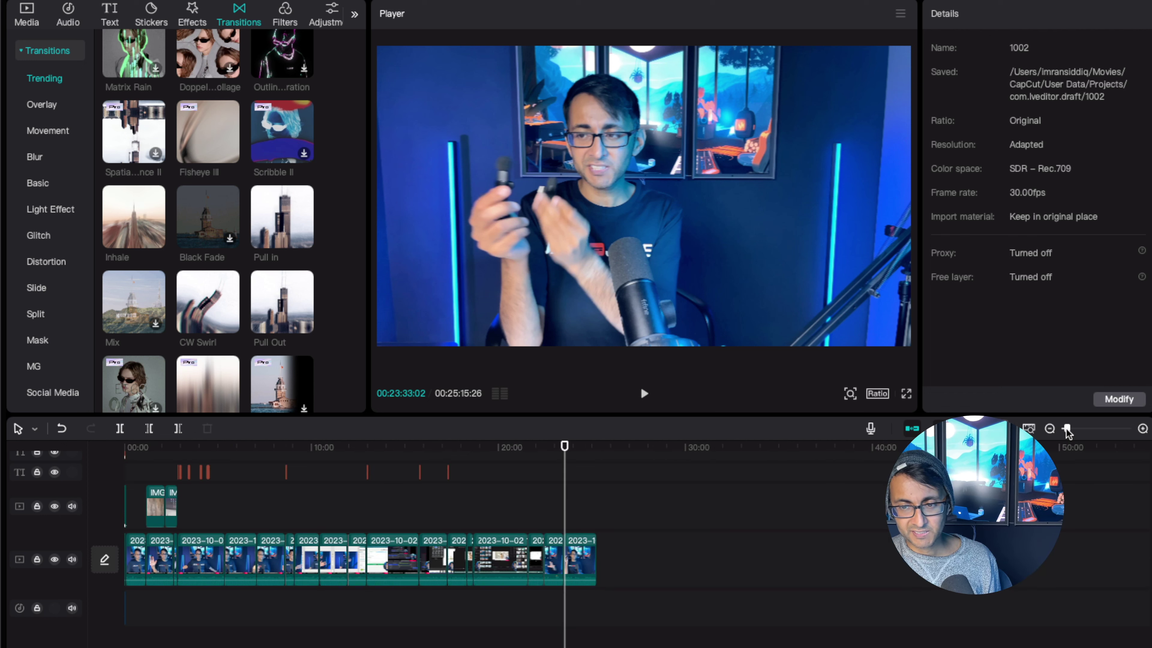
click(448, 473)
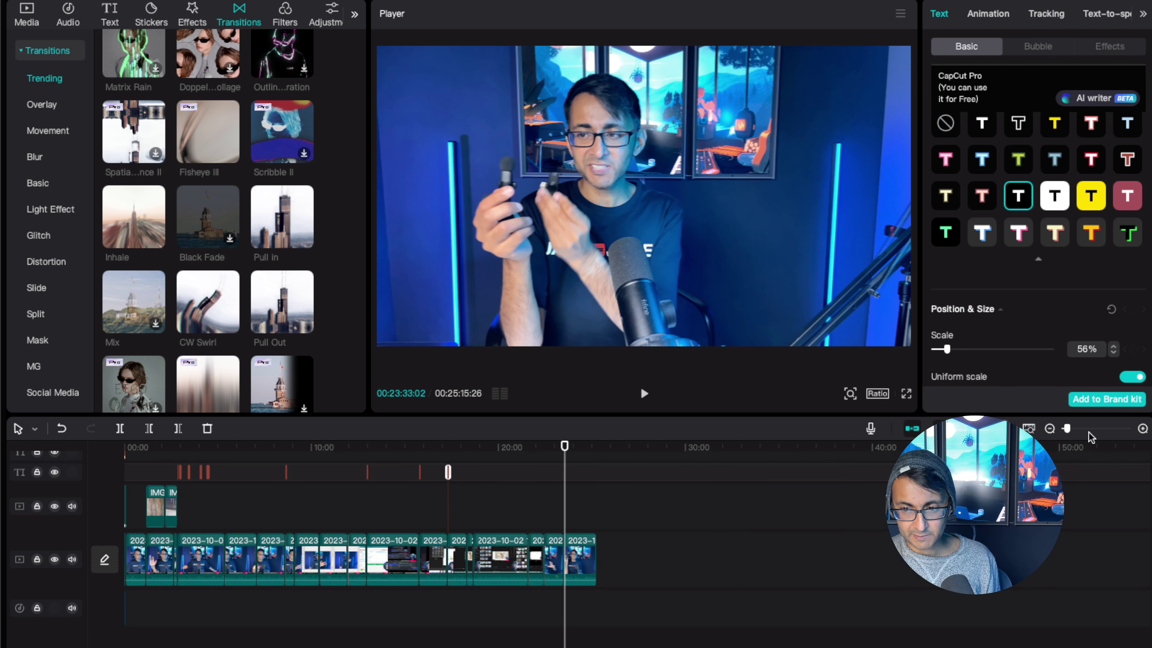
scroll(599, 497, up, 5)
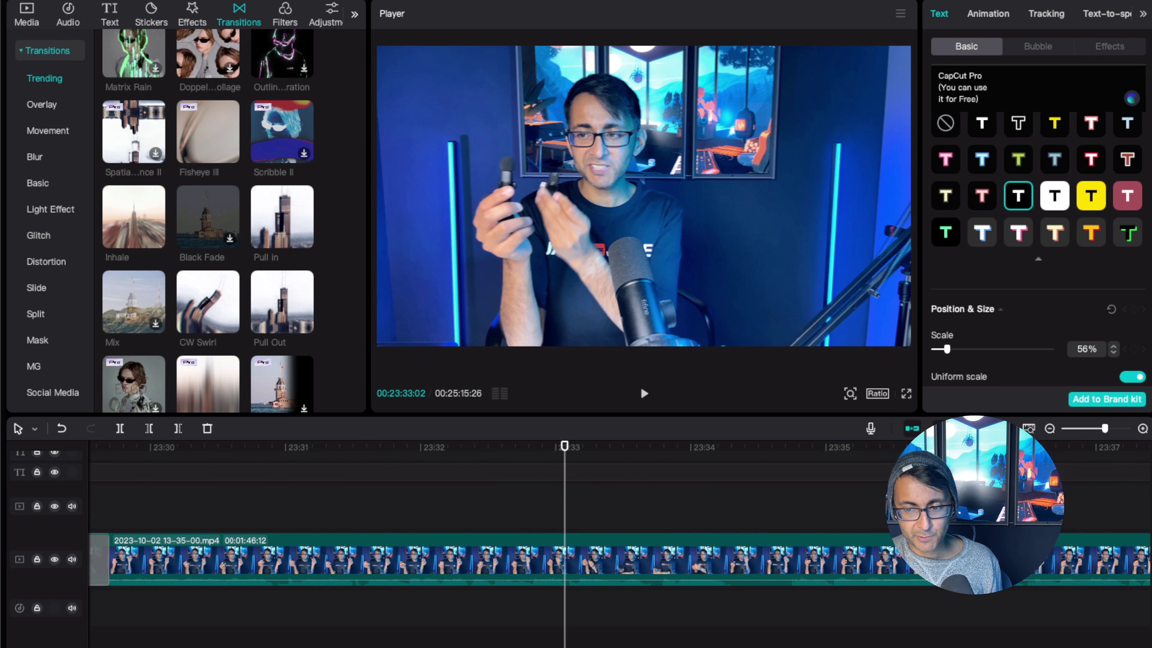
scroll(589, 544, left, 5)
click(581, 511)
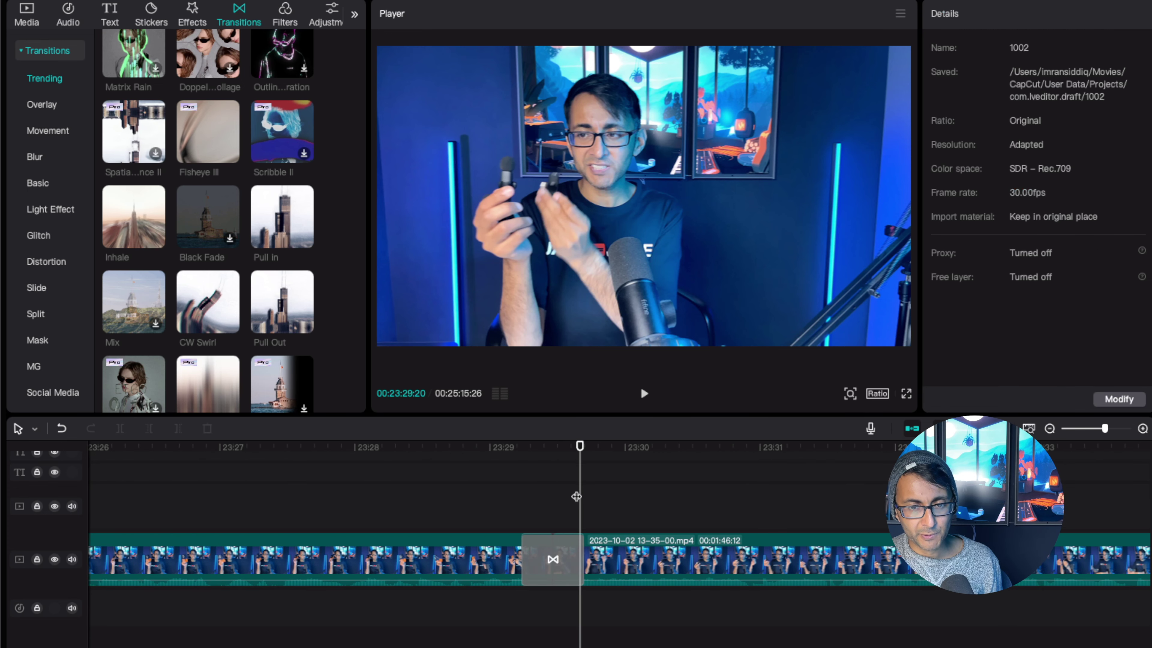
click(595, 473)
drag(598, 475, 608, 475)
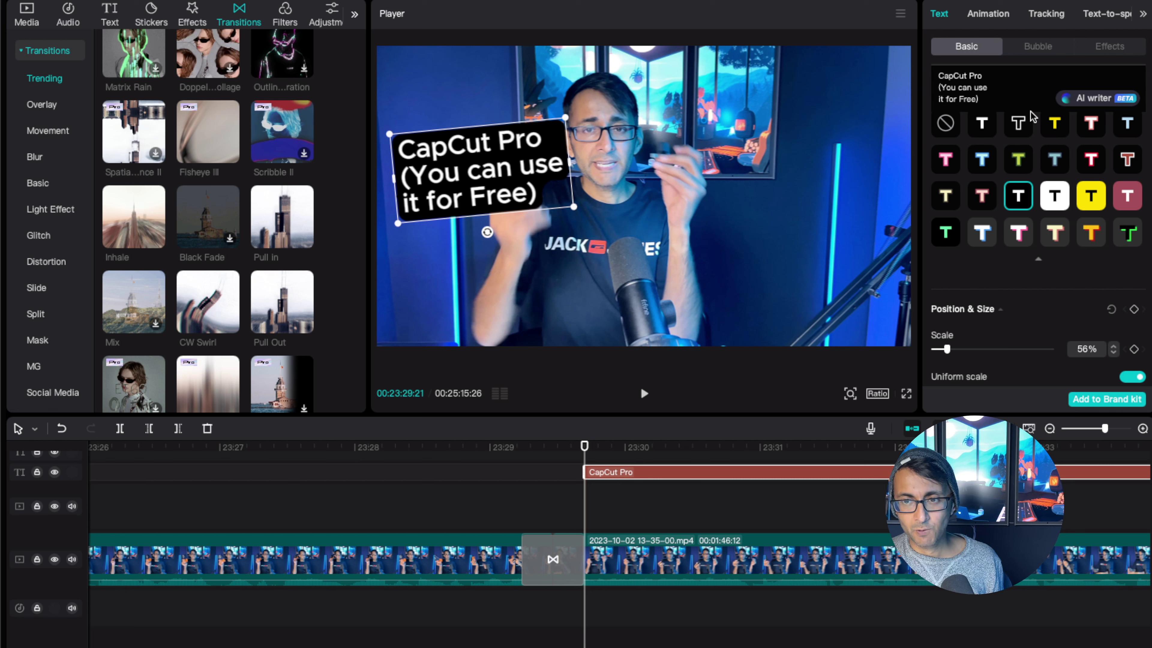
Try the black-outlined text preset on the pasted title and restore its white-on-black preset
click(1024, 121)
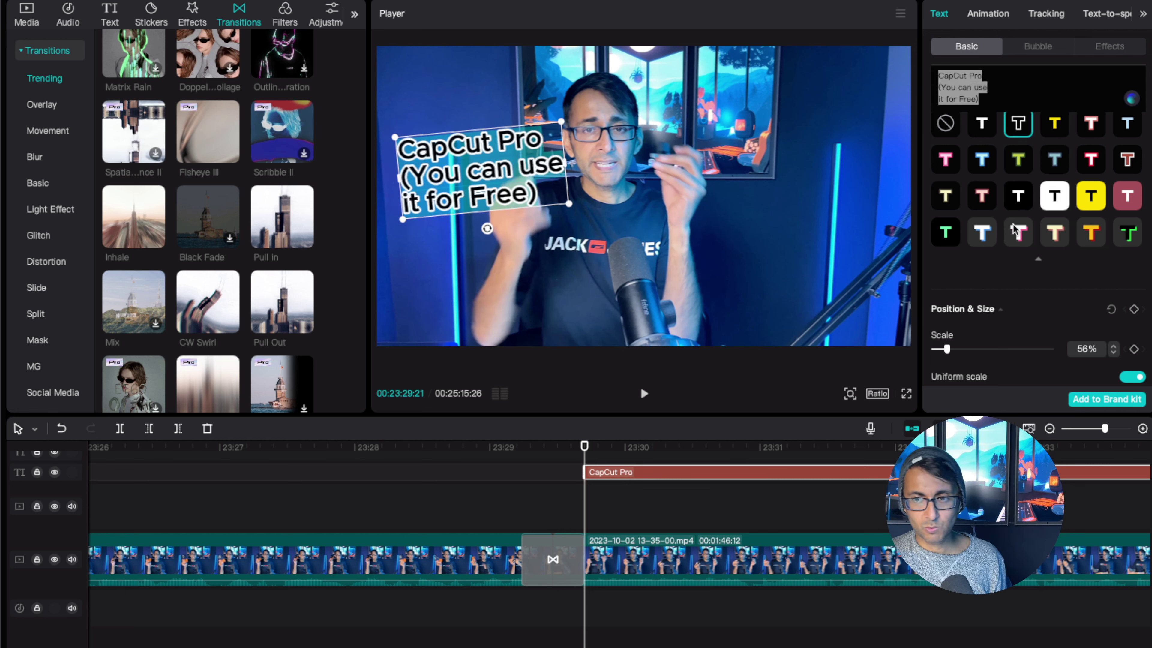
click(1025, 199)
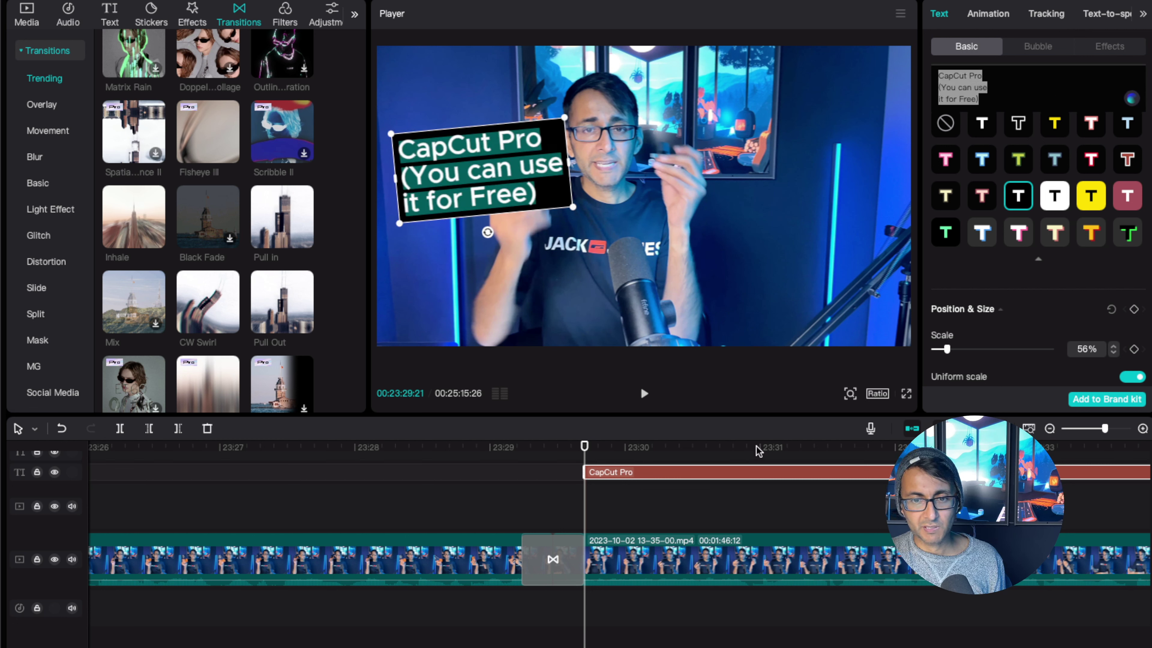
Replace the pasted title's text with iPhone Microphone, with each word on its own line
click(709, 499)
click(742, 471)
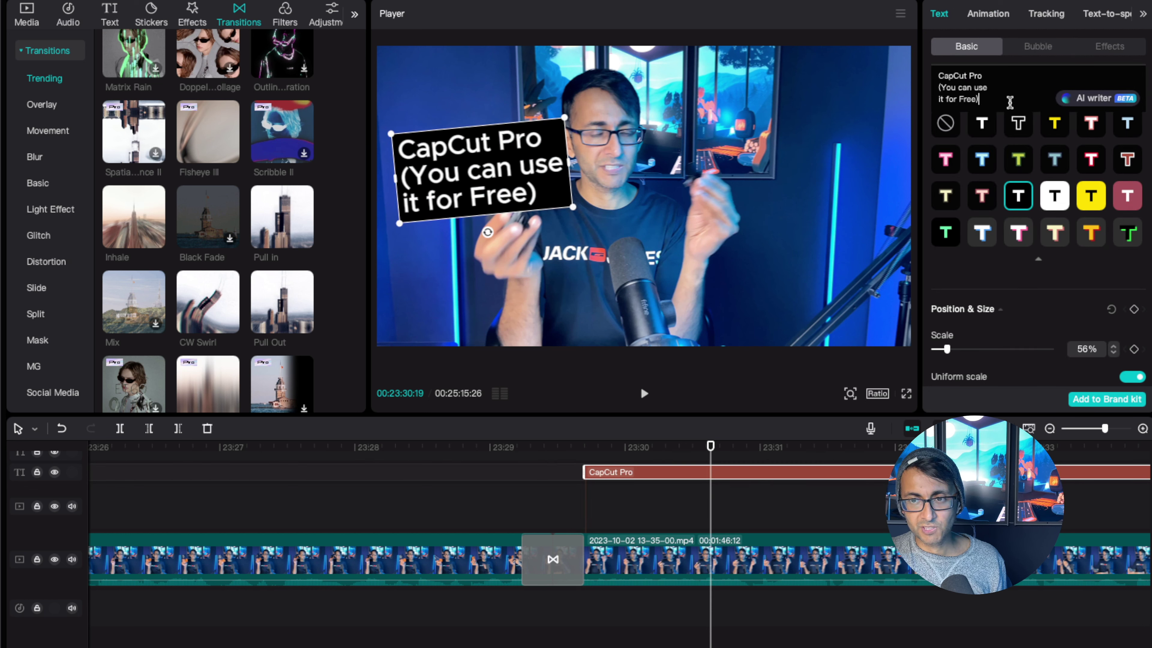
drag(1010, 103, 916, 74)
text(ipHne)
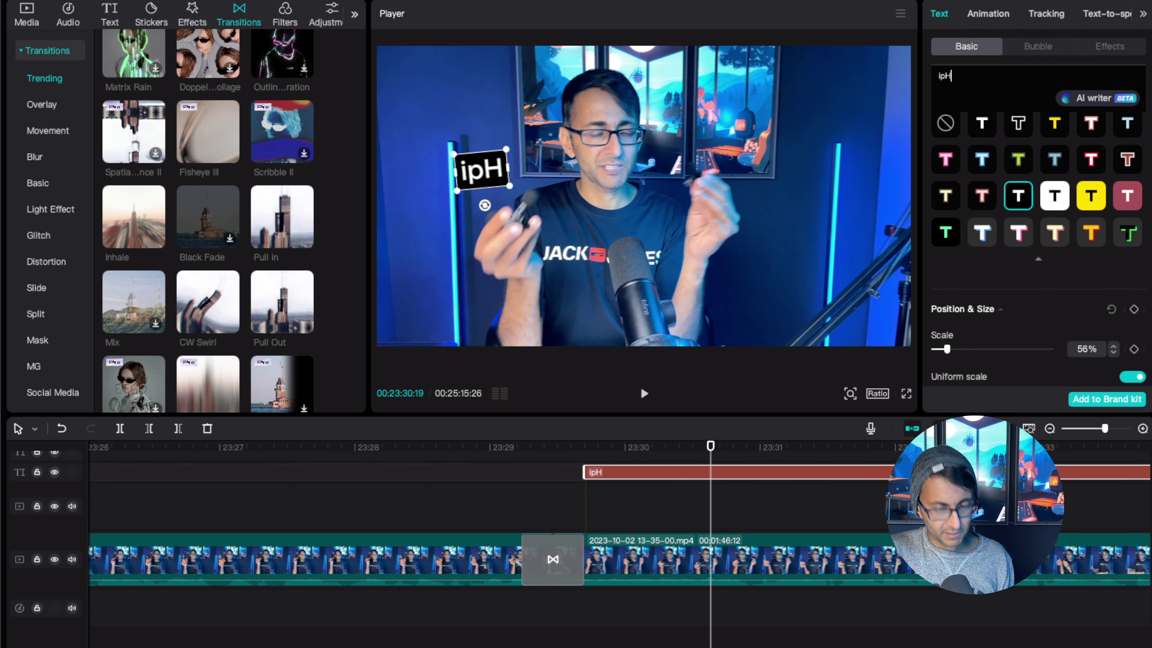
key(BackSpace)
key(BackSpace)
key(BackSpace)
key(BackSpace)
text(Phone Microphone)
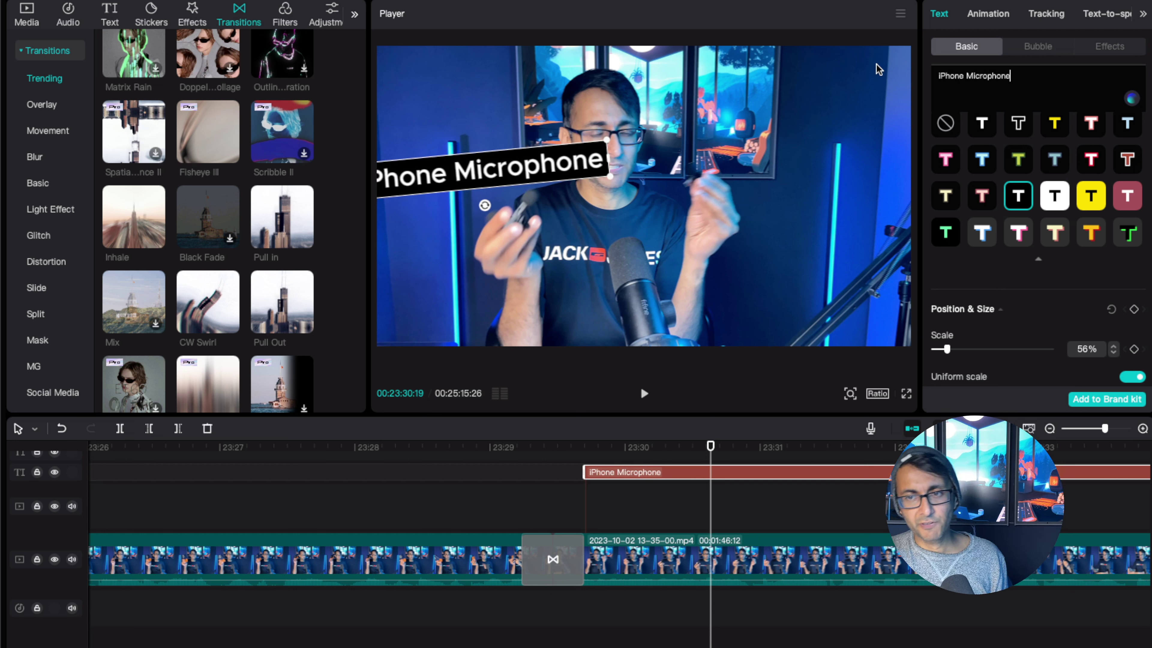
click(966, 75)
key(Return)
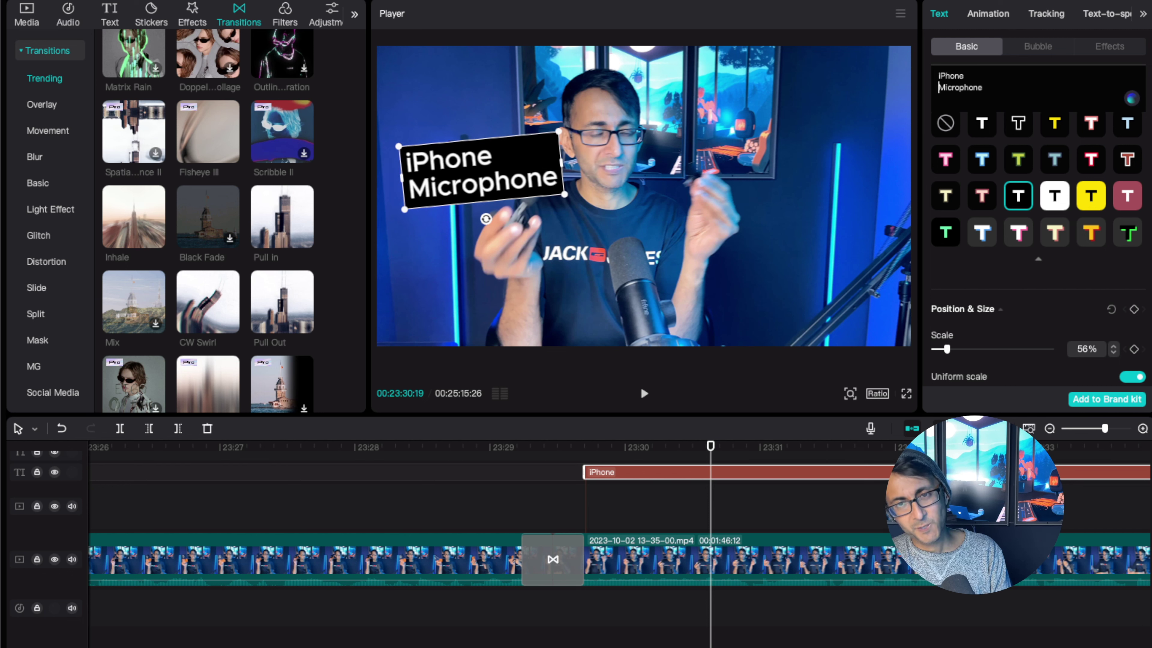
Move the iPhone Microphone title up beside the speaker's head and play from just before the title to check it
drag(479, 170, 465, 102)
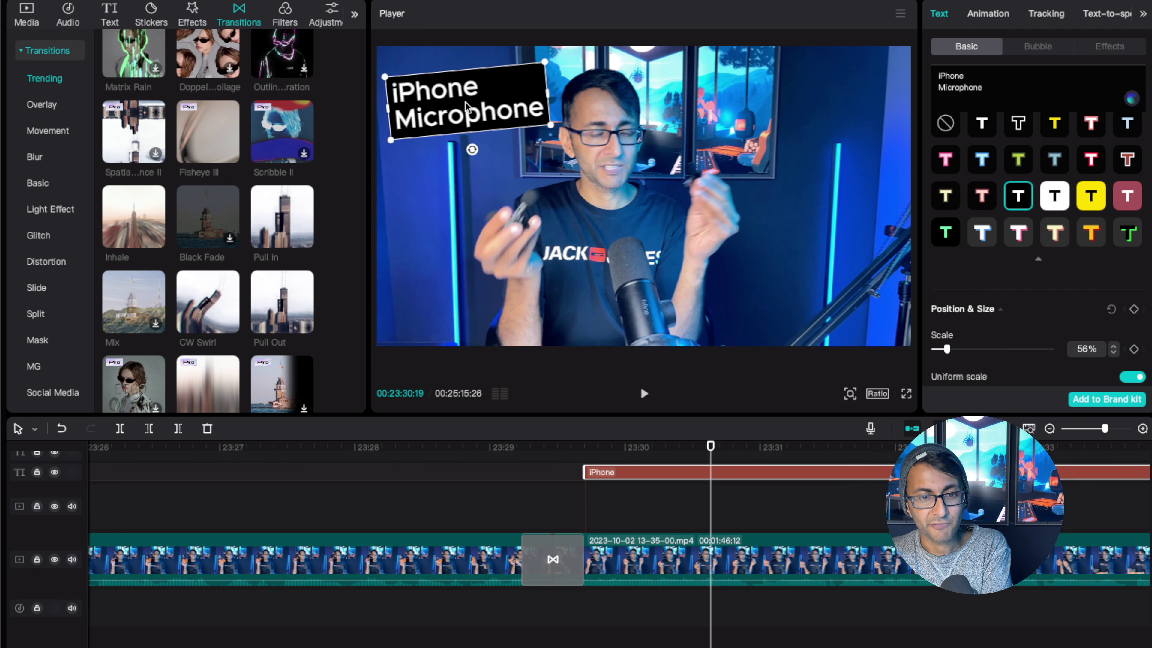
click(567, 490)
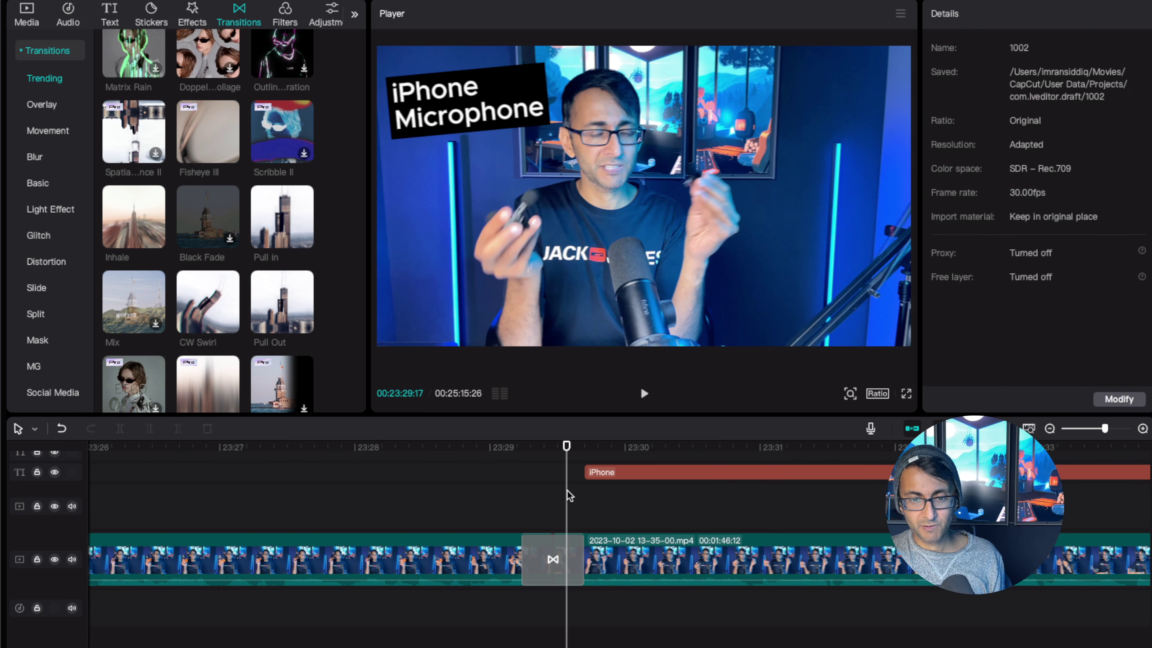
key(space)
key(space)
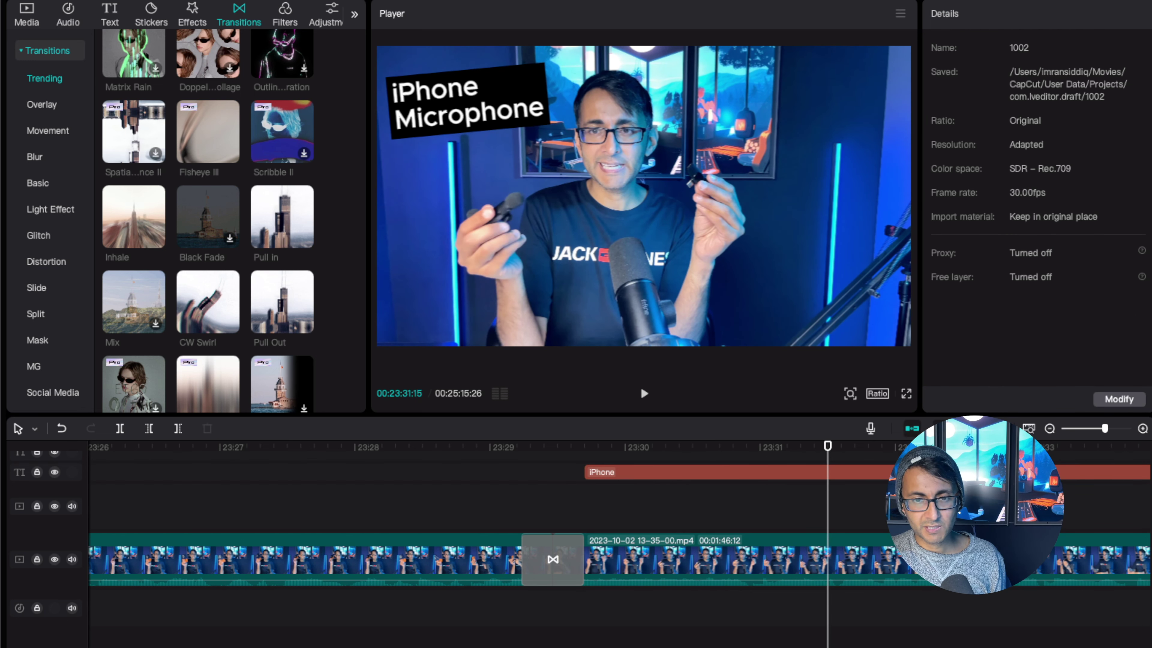
Skip ahead to the last clip on the timeline and play its closing seconds to find where the talk ends
drag(827, 448, 1079, 429)
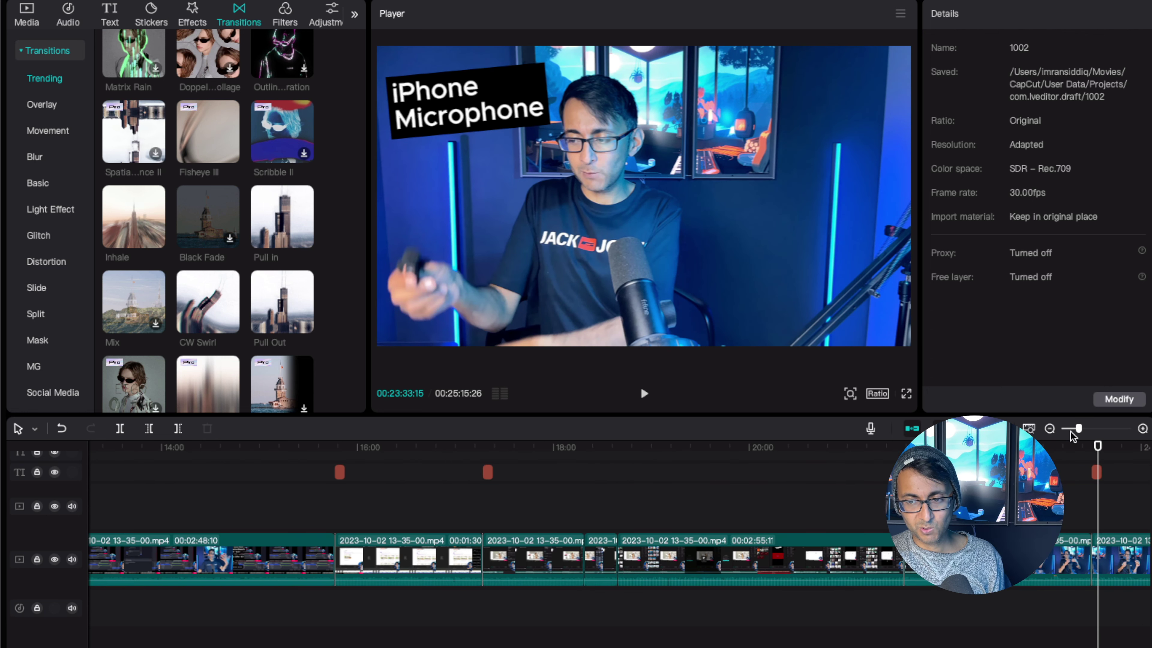
scroll(974, 508, right, 2)
scroll(974, 508, right, 5)
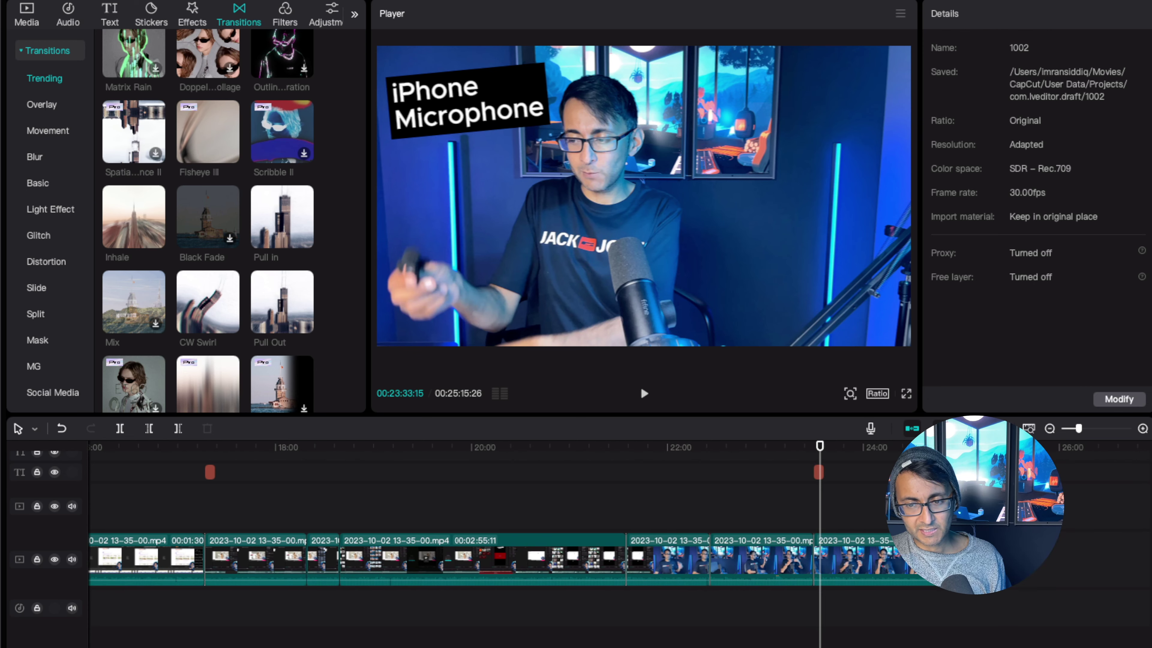
drag(821, 448, 945, 448)
key(space)
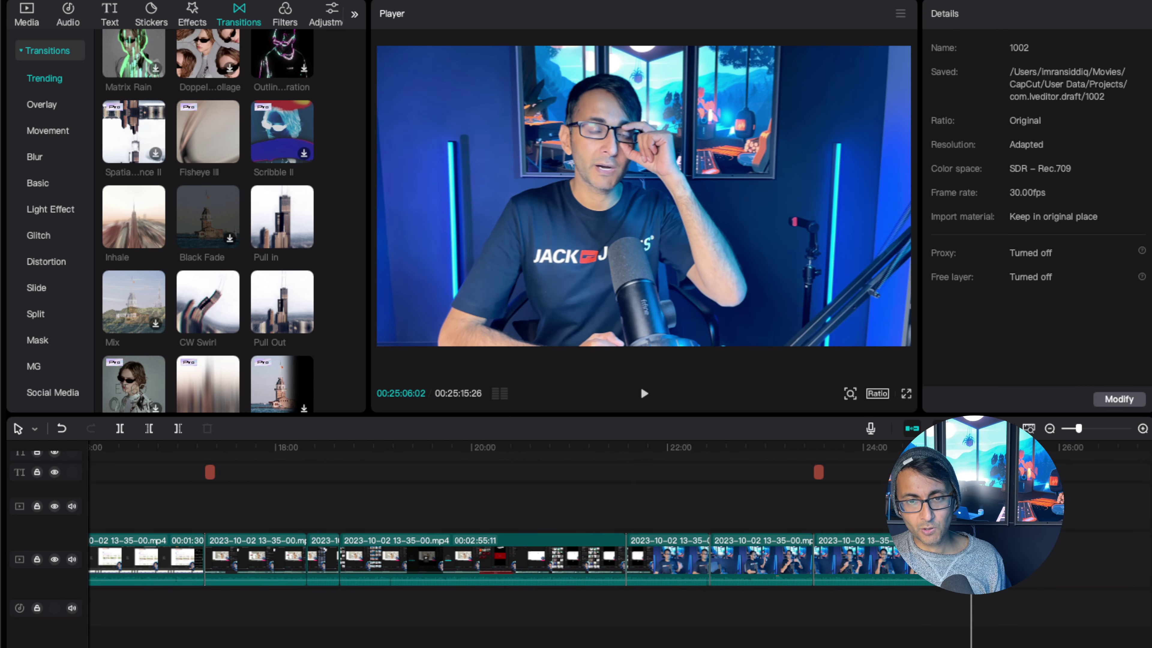
click(1100, 430)
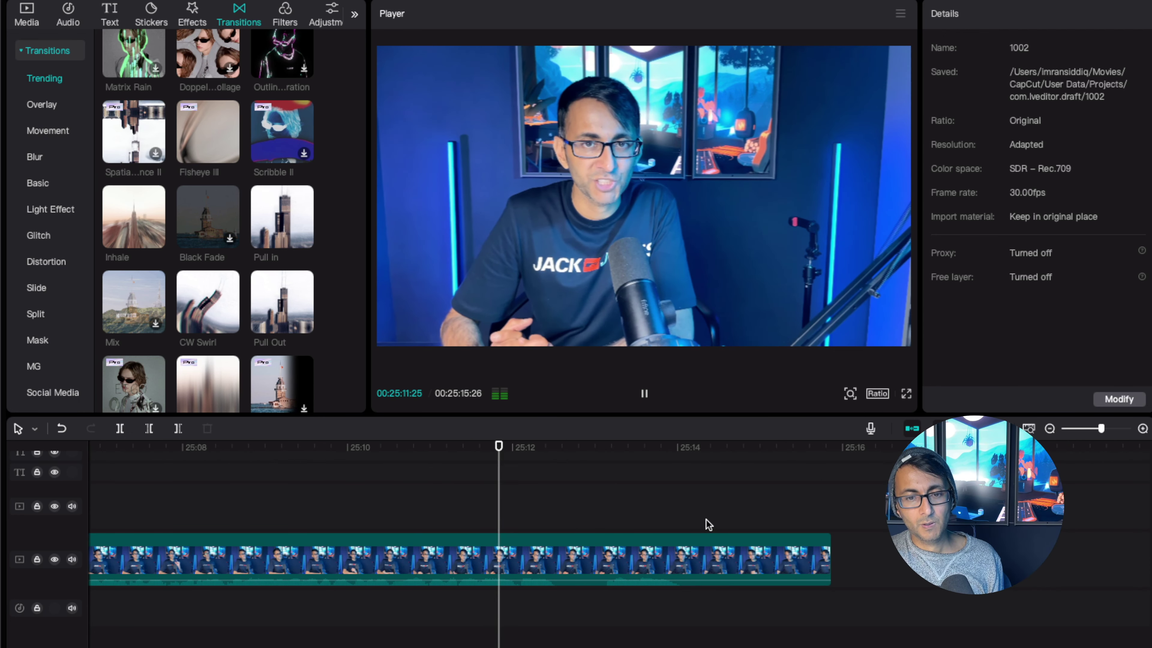
key(space)
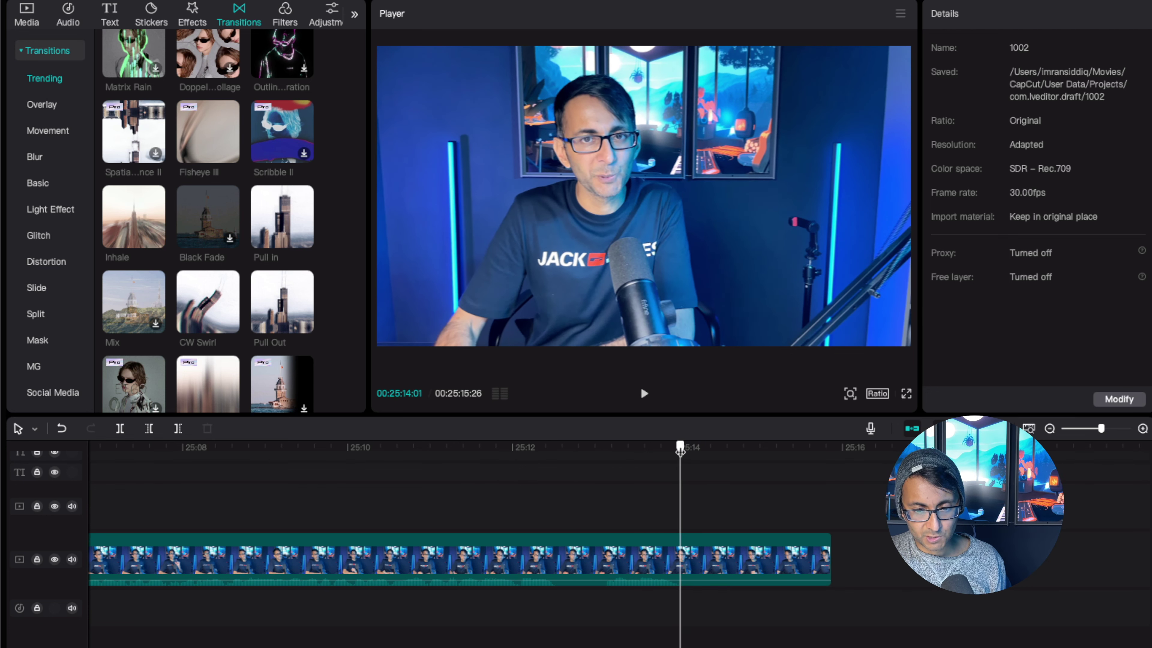
Replay the final words, split the last clip at 00:25:14:04 and delete the remainder after the split
key(space)
key(space)
drag(697, 452, 591, 451)
key(space)
key(space)
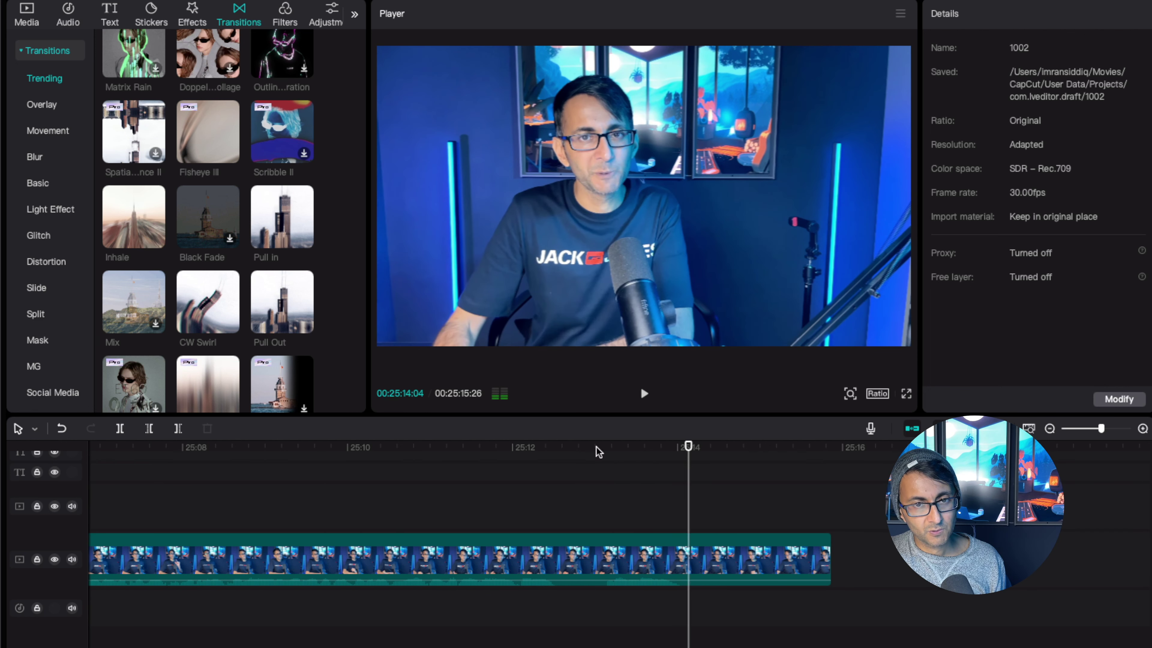
click(692, 550)
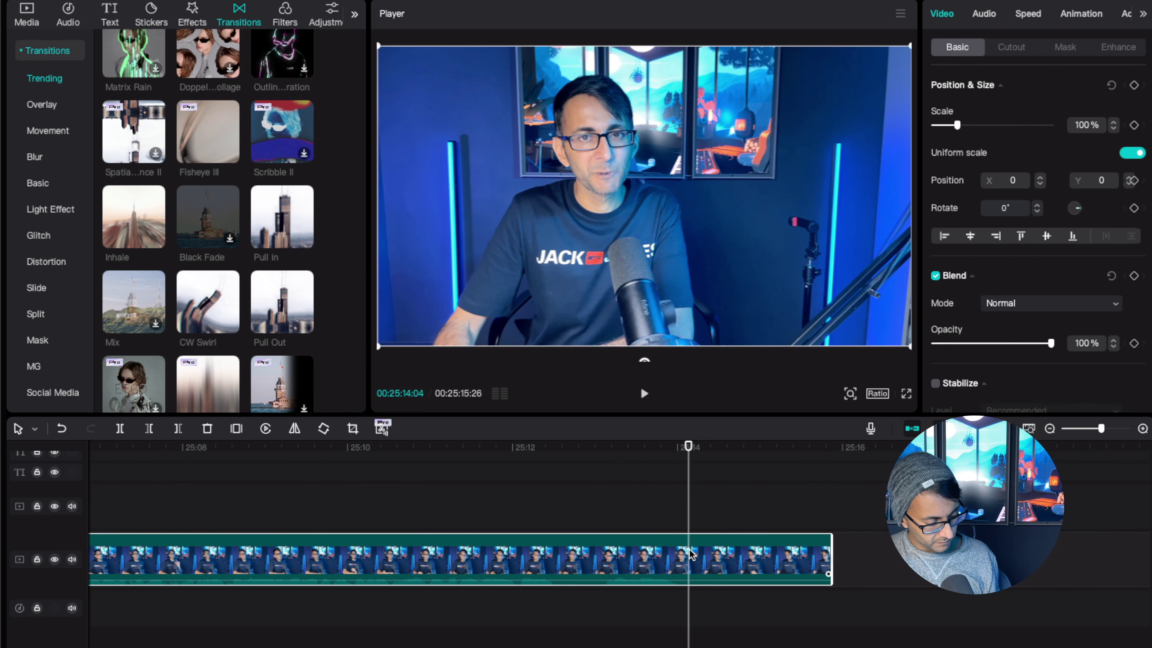
key(super+b)
key(Delete)
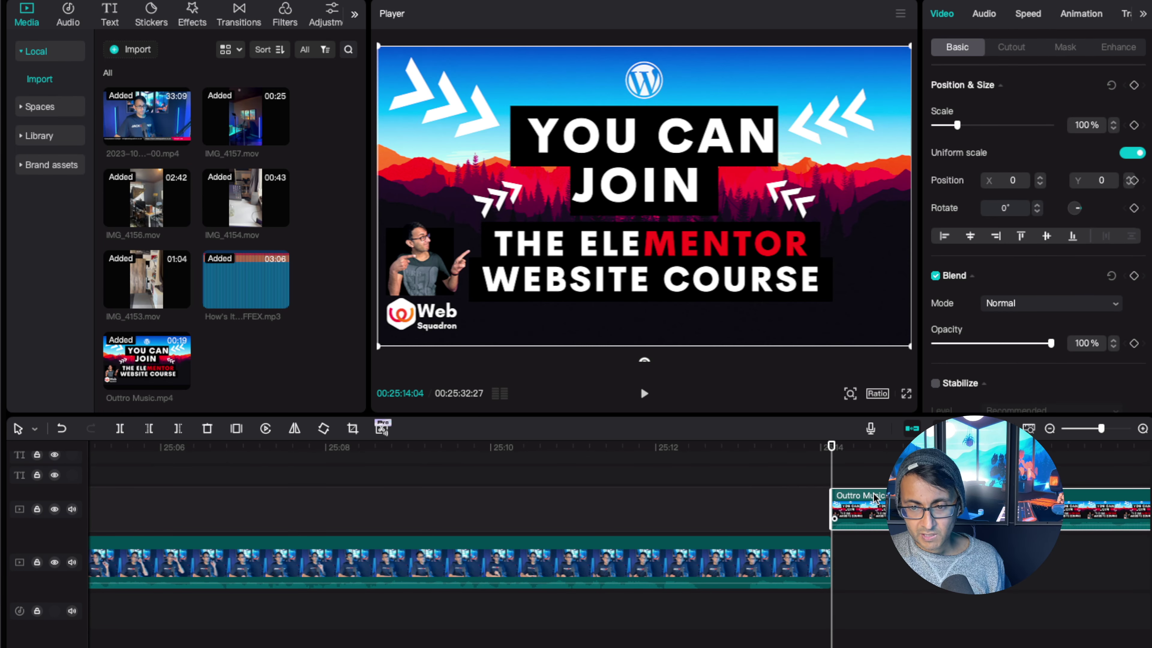
Place Outtro Music.mp4 on the main track right after the last talking clip and add the Pull in transition between them, playing across it
drag(861, 495, 881, 548)
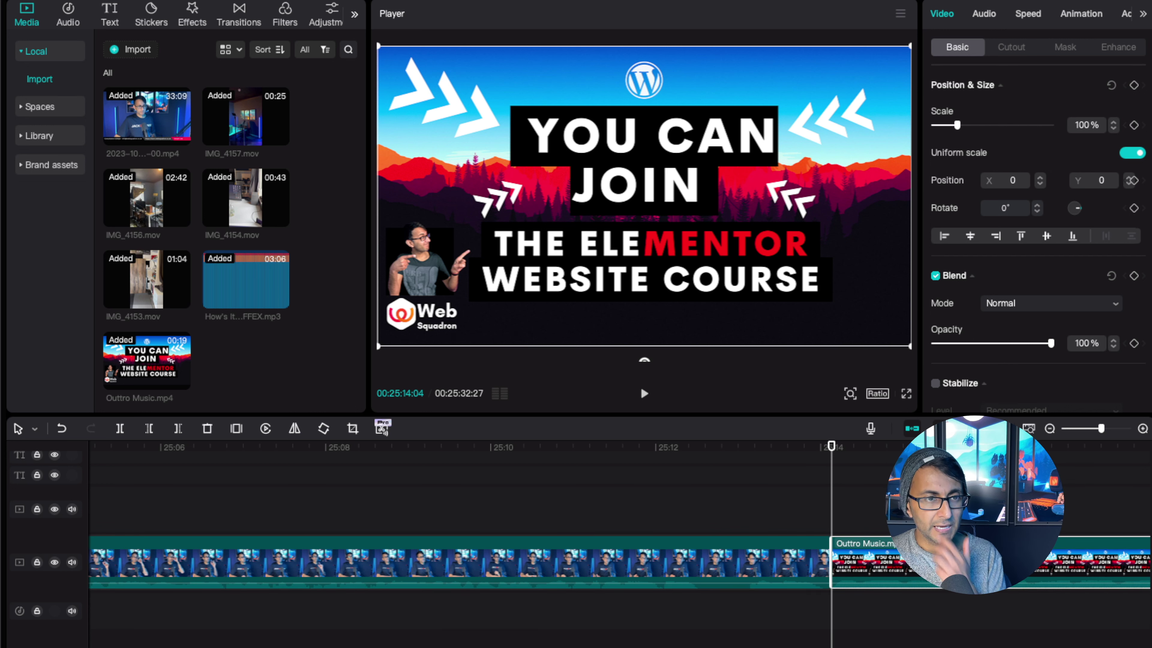
click(222, 25)
drag(282, 217, 810, 566)
click(743, 501)
key(space)
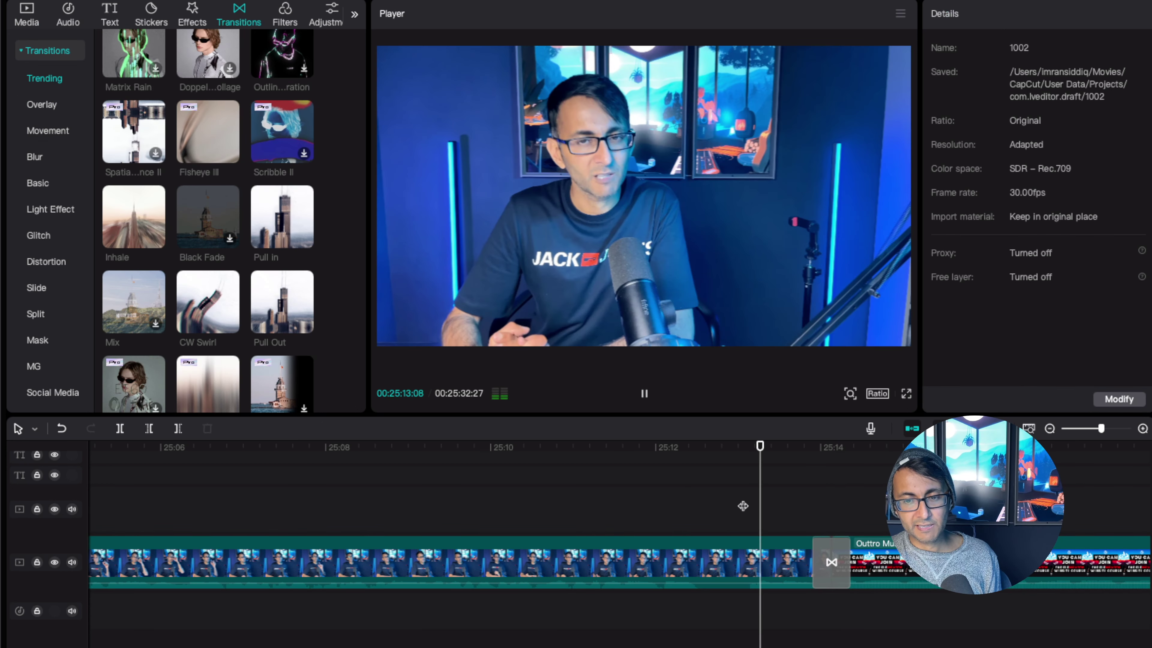
key(space)
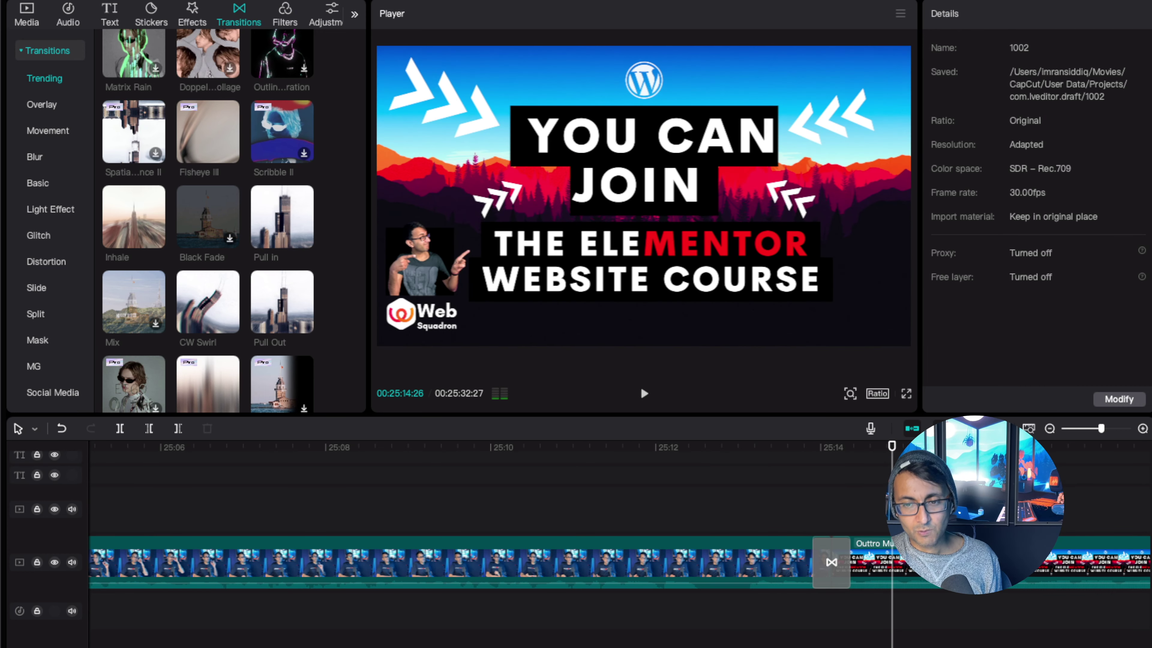
Delete the Pull in transition before Outtro Music.mp4 and trim the end of the preceding talking clip back to about 00:25:13:28
drag(1101, 428, 1109, 430)
click(705, 563)
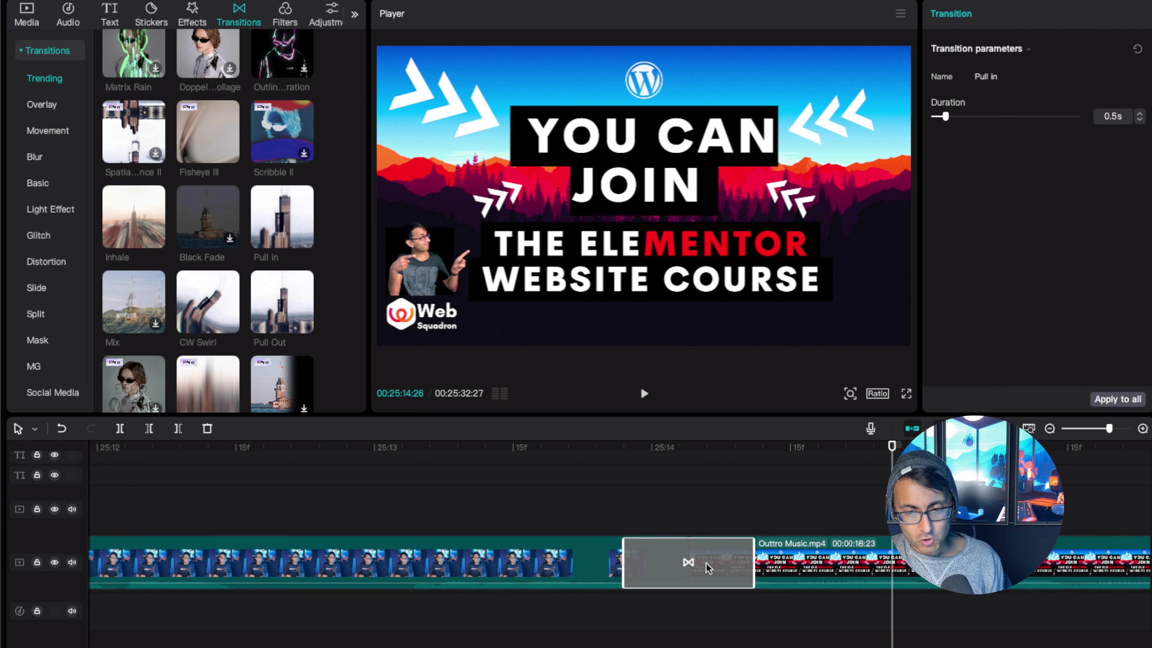
key(Delete)
drag(687, 560, 632, 551)
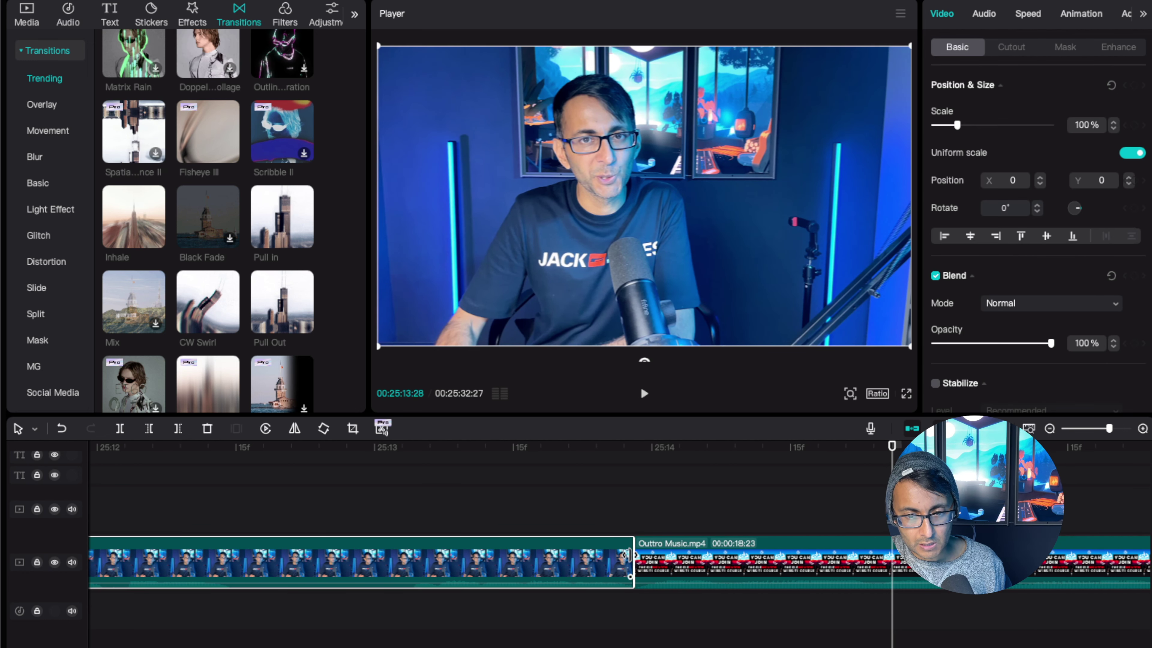